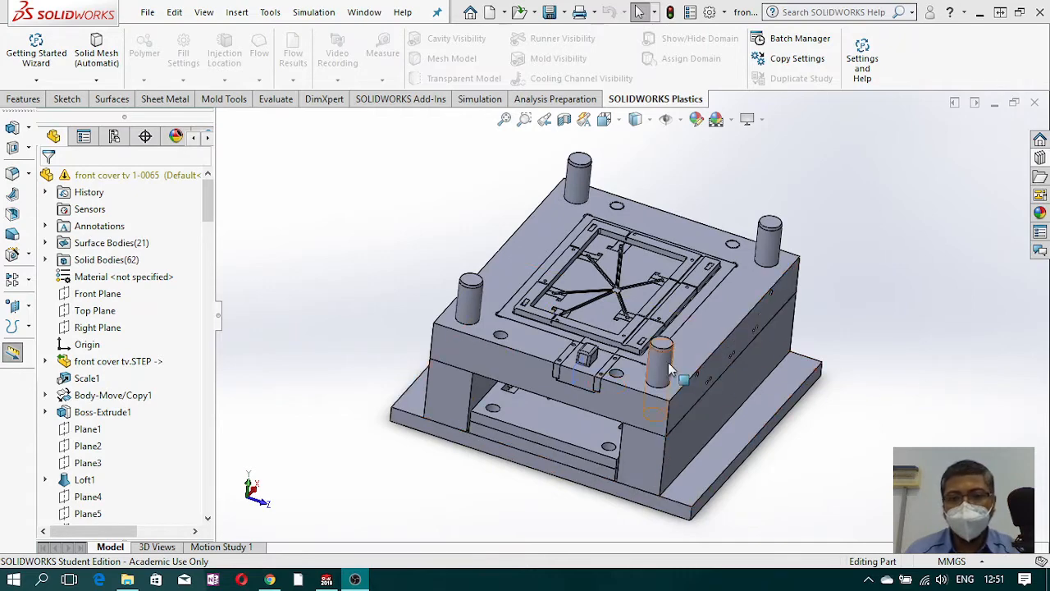
Step: Examine the raised slider block at the edge of the mold's core plate from several angles
scroll(589, 355, "down", 3)
scroll(529, 349, "down", 3)
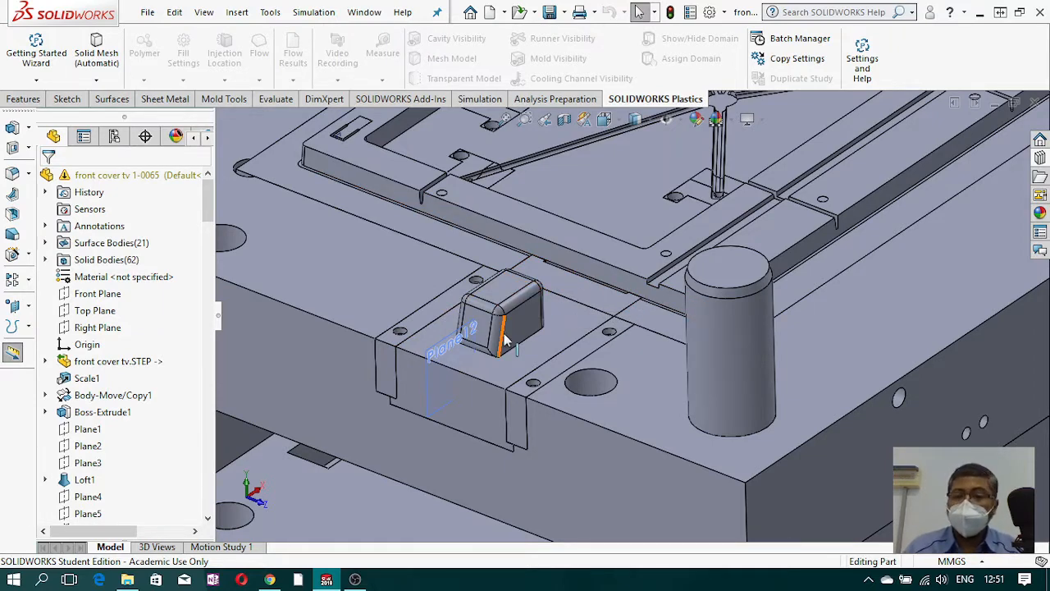
middle_click_drag(443, 351, 385, 386)
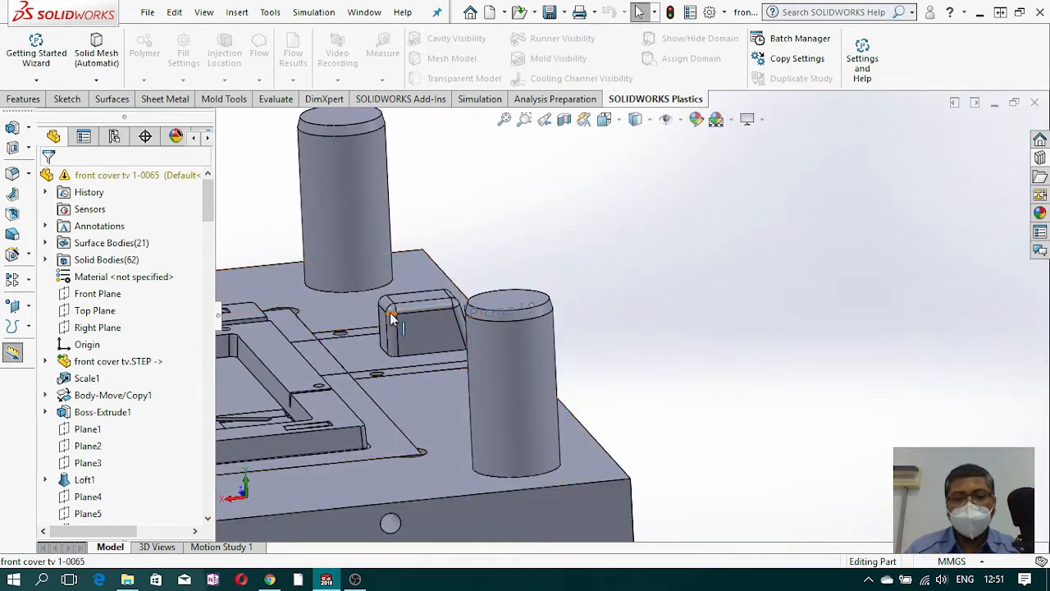
middle_click_drag(410, 324, 431, 338)
scroll(483, 330, "down", 5)
middle_click_drag(546, 326, 607, 258)
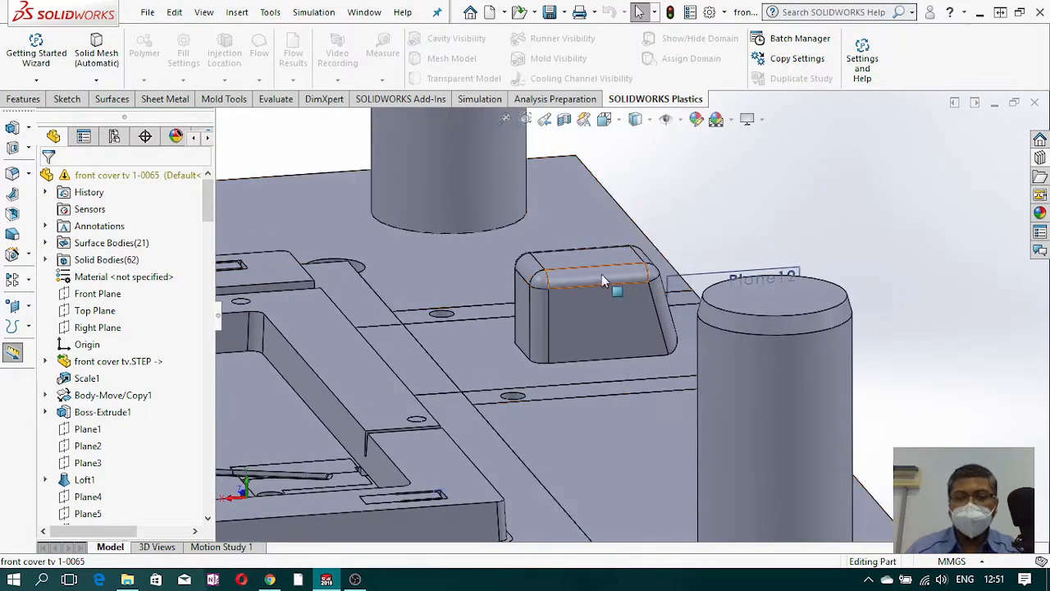
mouse_move(669, 301)
middle_mouse_down()
mouse_move(630, 332)
mouse_move(674, 298)
middle_mouse_up()
left_click(674, 280)
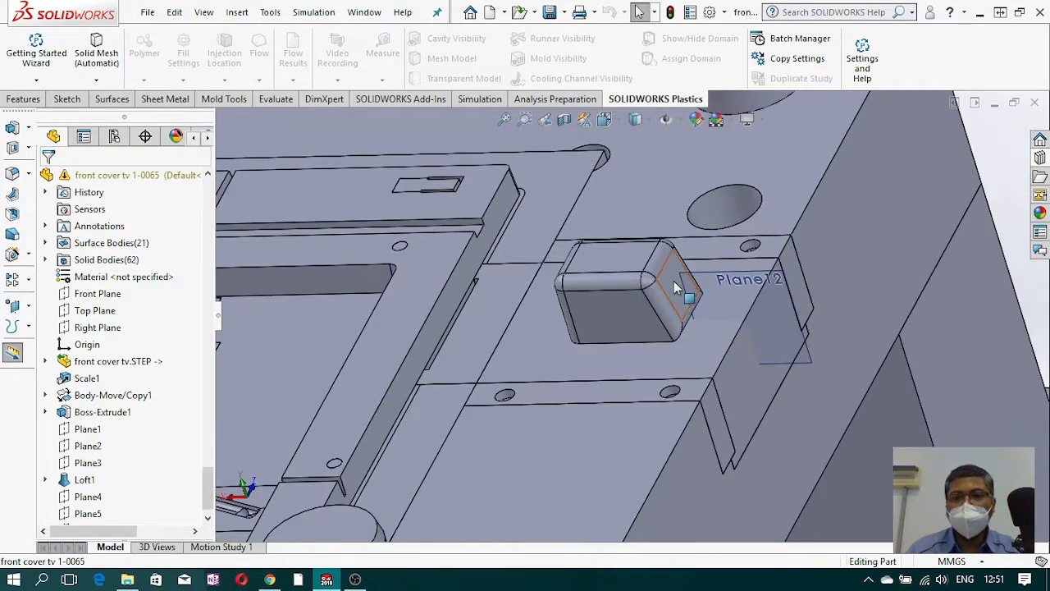
scroll(727, 332, "up", 3)
middle_click_drag(649, 314, 690, 213)
left_click(783, 244)
scroll(696, 332, "up", 6)
middle_click_drag(694, 329, 625, 361)
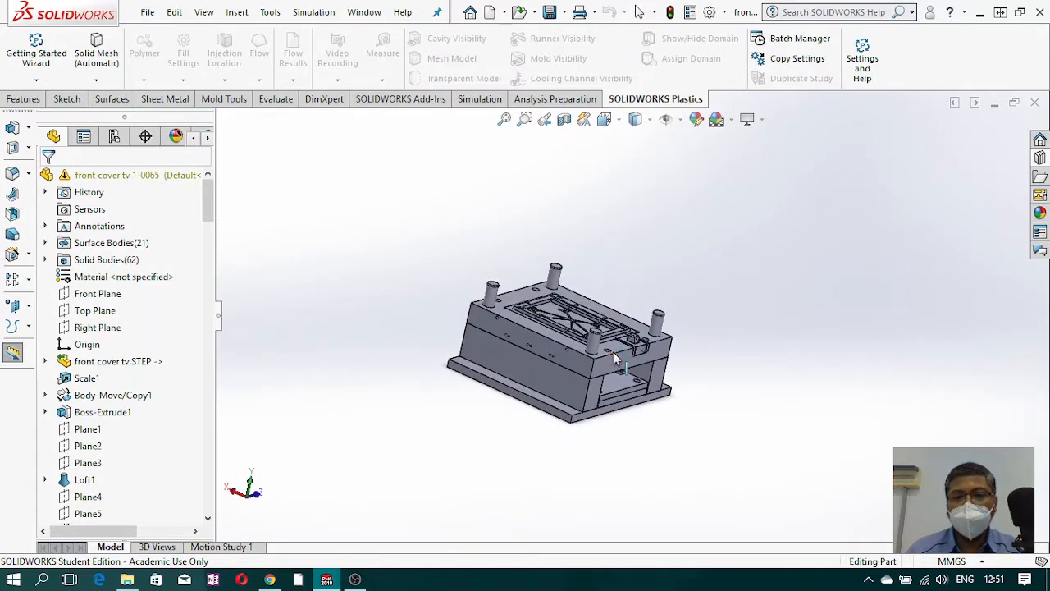
Step: Show the hidden solid body Combine8 on top of the core plate
left_click(58, 260)
left_click(46, 260)
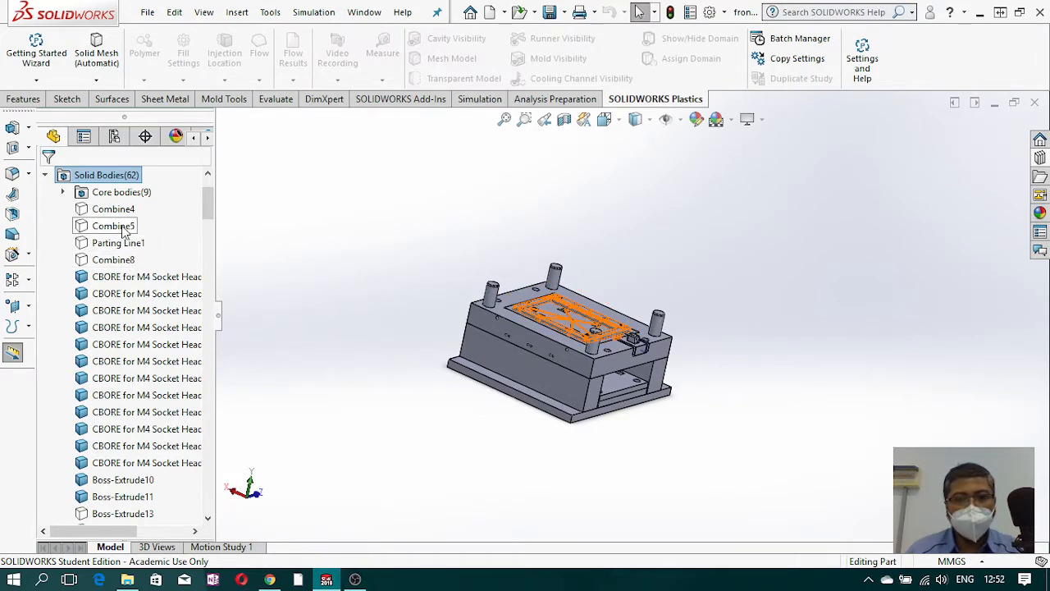
scroll(141, 327, "down", 5)
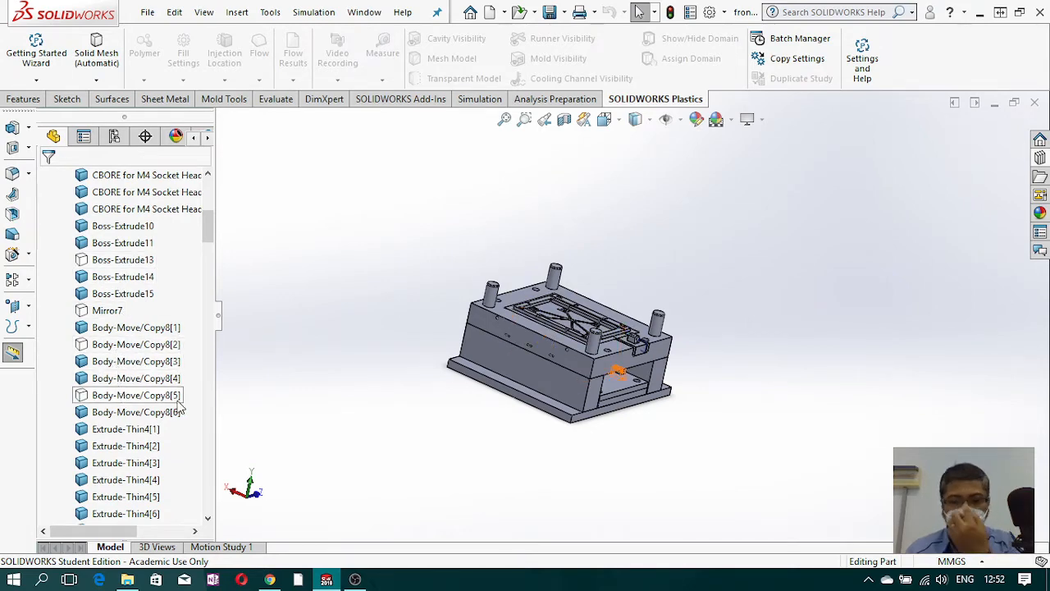
scroll(148, 304, "down", 12)
scroll(146, 309, "up", 15)
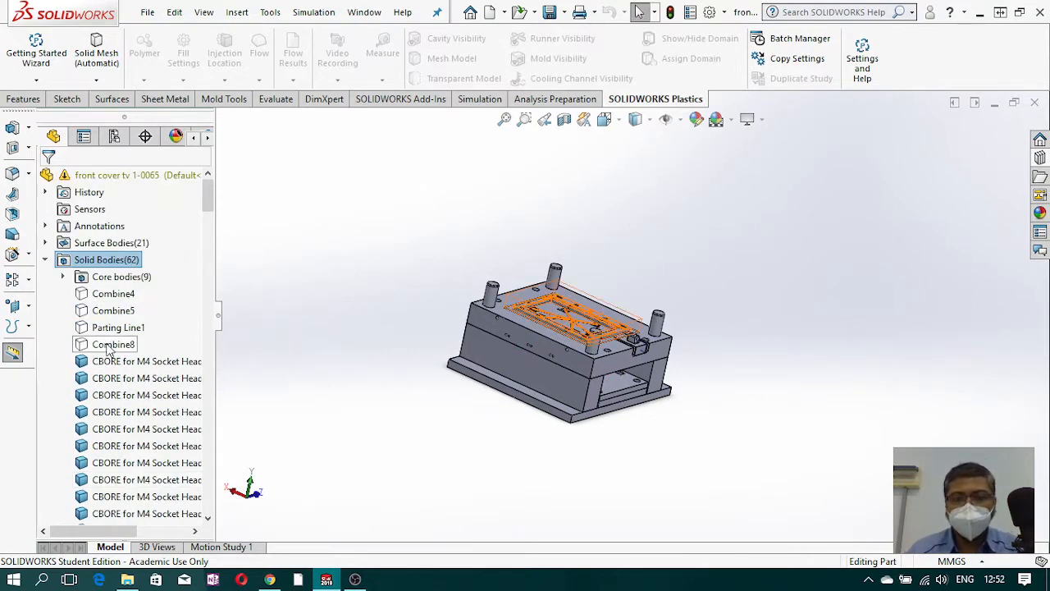
left_click(107, 348)
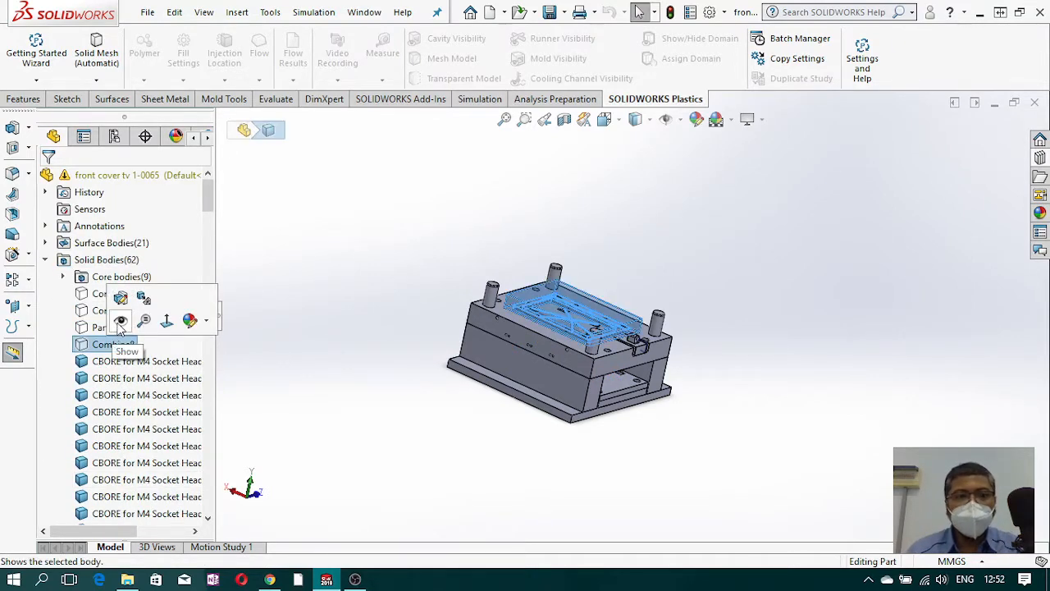
left_click(63, 277)
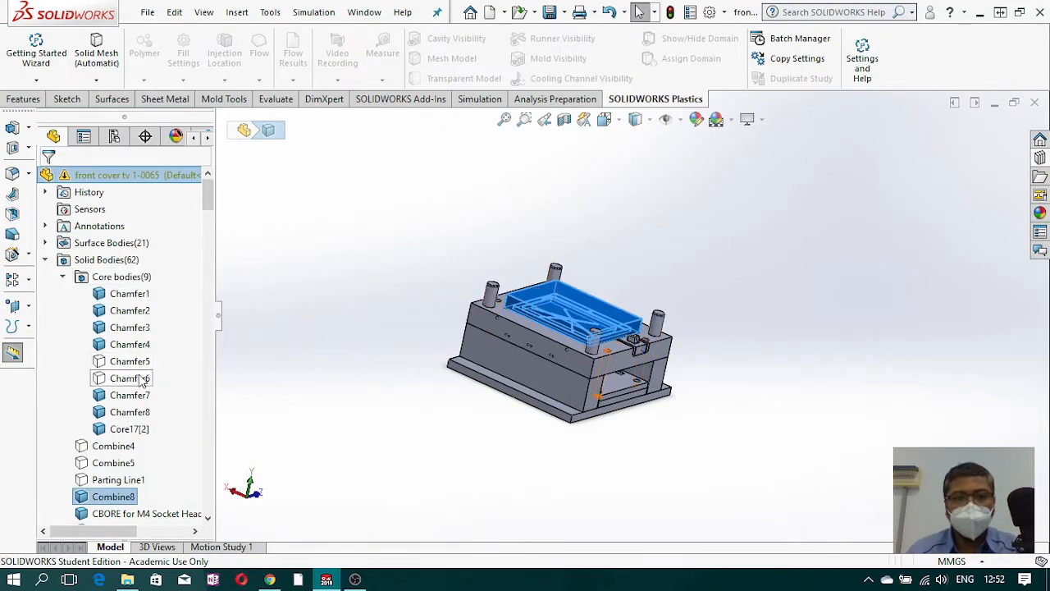
left_click(656, 456)
scroll(583, 348, "down", 5)
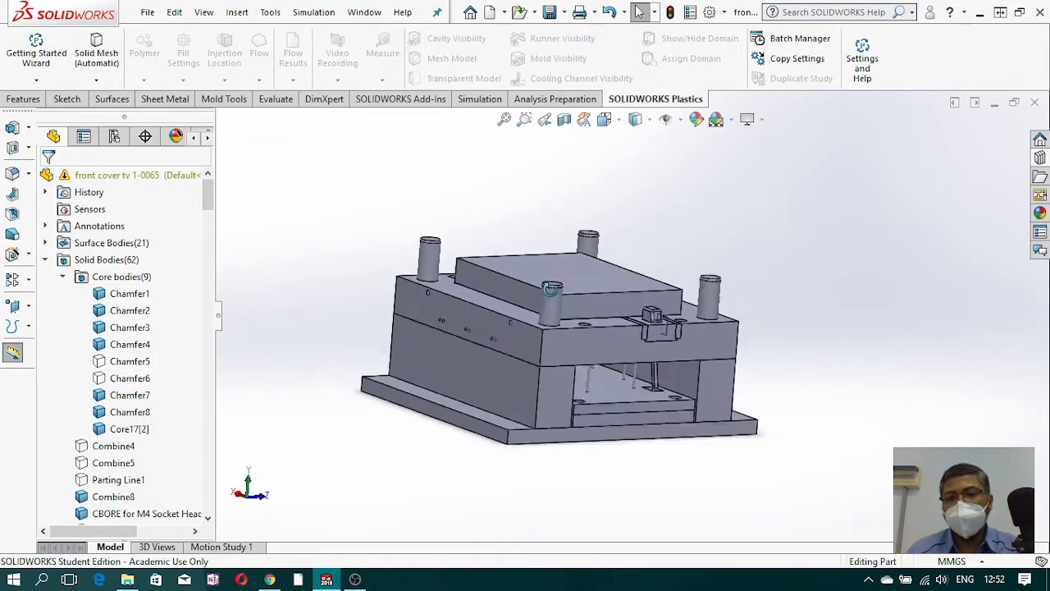
middle_click_drag(576, 353, 525, 275)
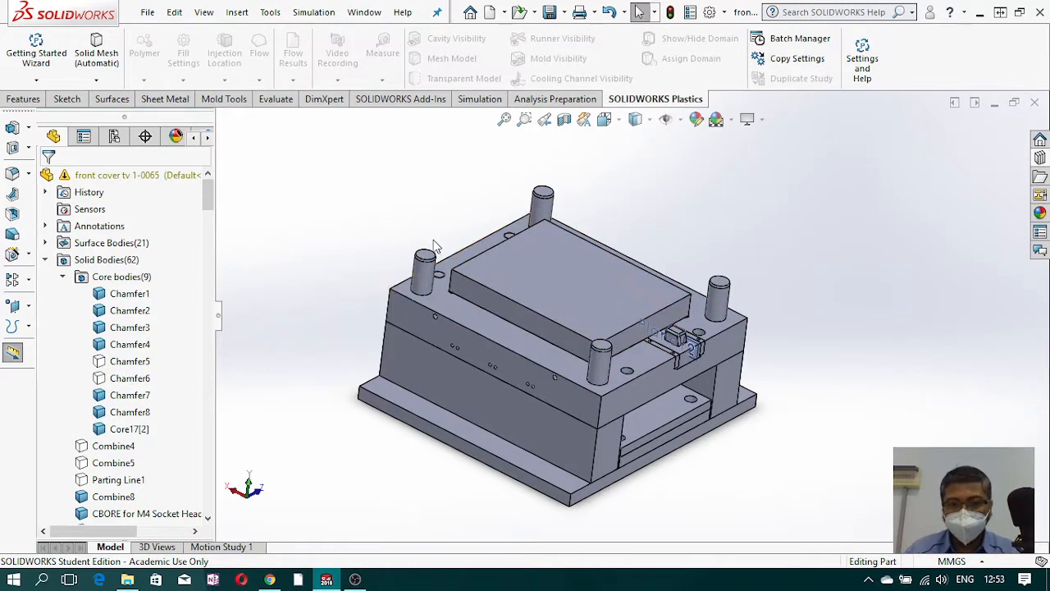
mouse_move(503, 264)
middle_mouse_down()
mouse_move(499, 216)
mouse_move(611, 263)
middle_mouse_up()
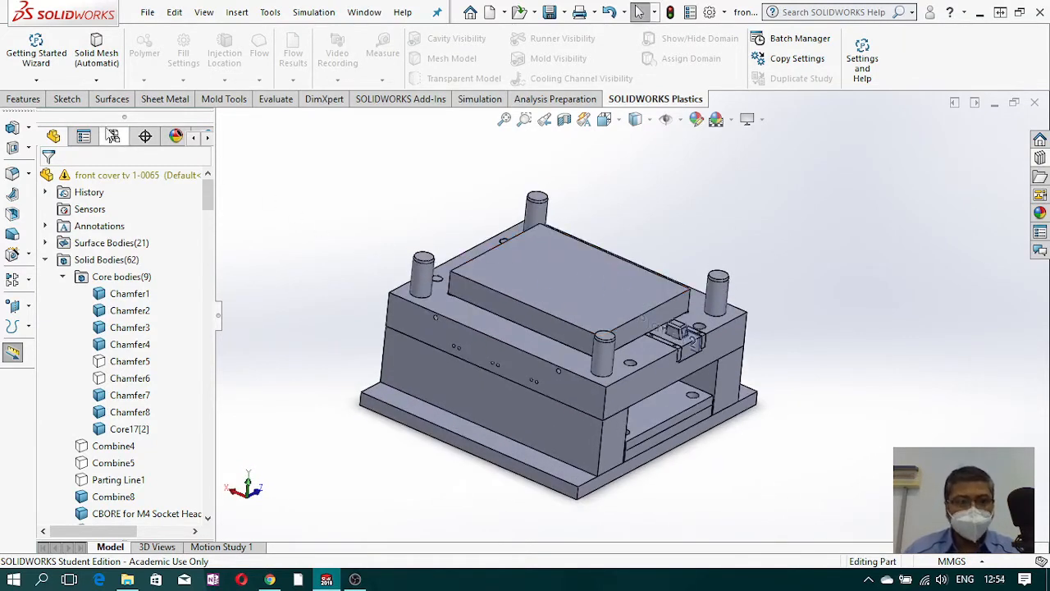
Step: Start a new sketch on the Top Plane
left_click(67, 99)
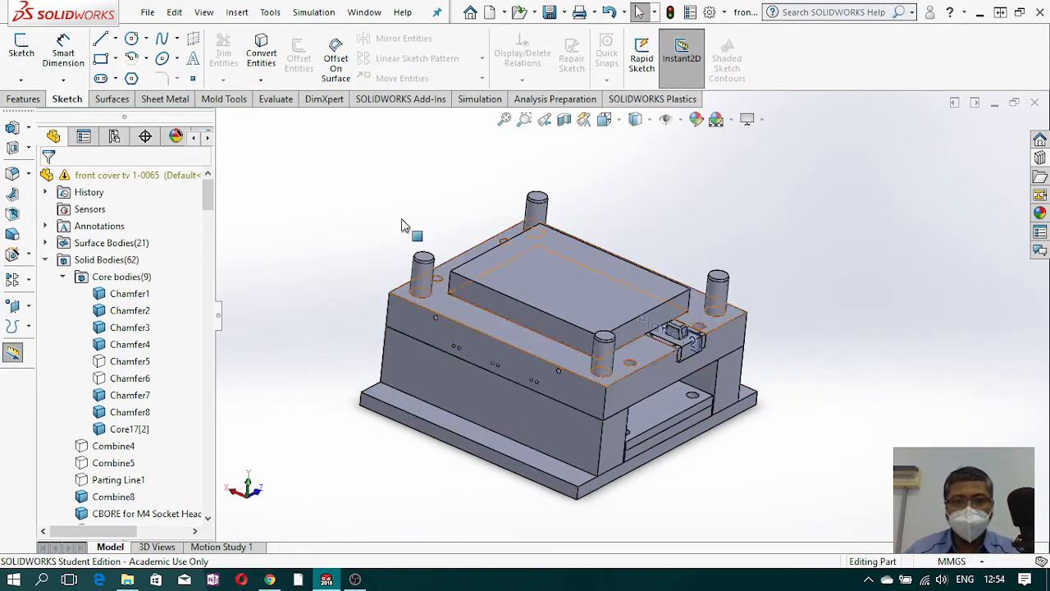
mouse_move(207, 198)
left_mouse_down()
mouse_move(210, 262)
mouse_move(210, 230)
left_mouse_up()
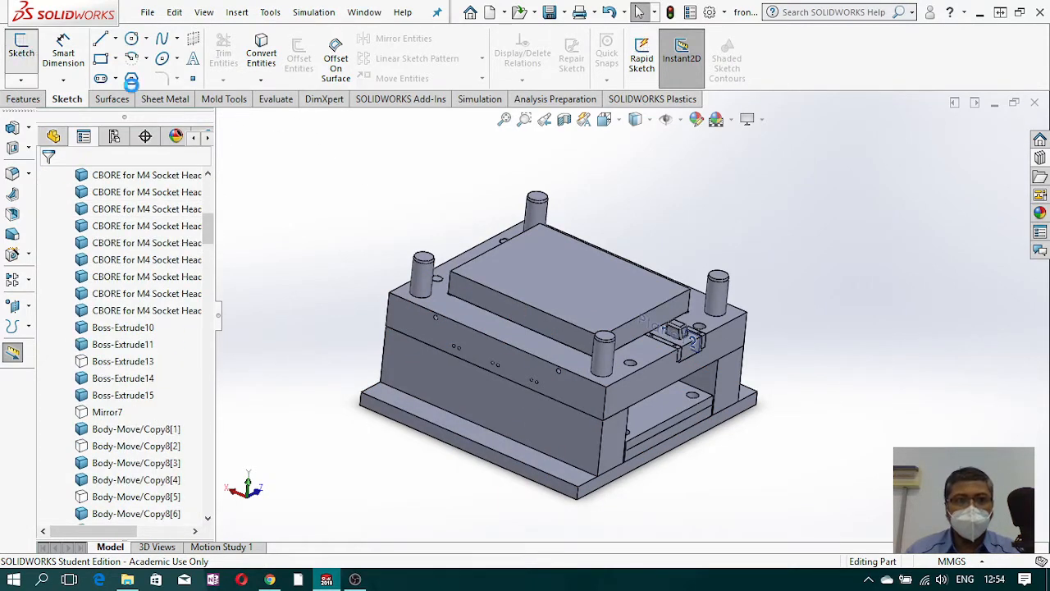
left_click(21, 49)
left_click(222, 121)
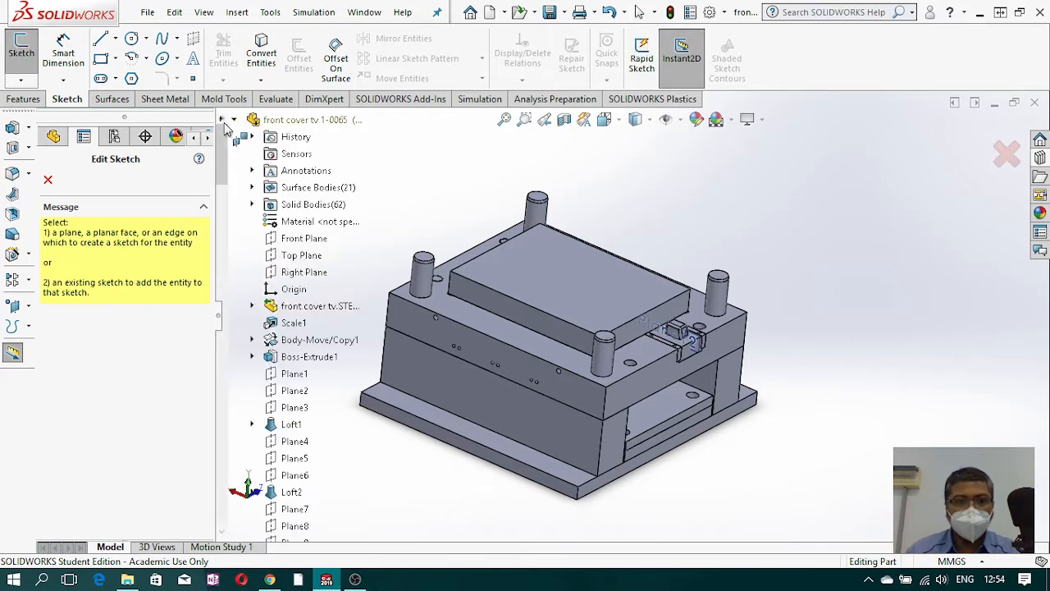
left_click(287, 254)
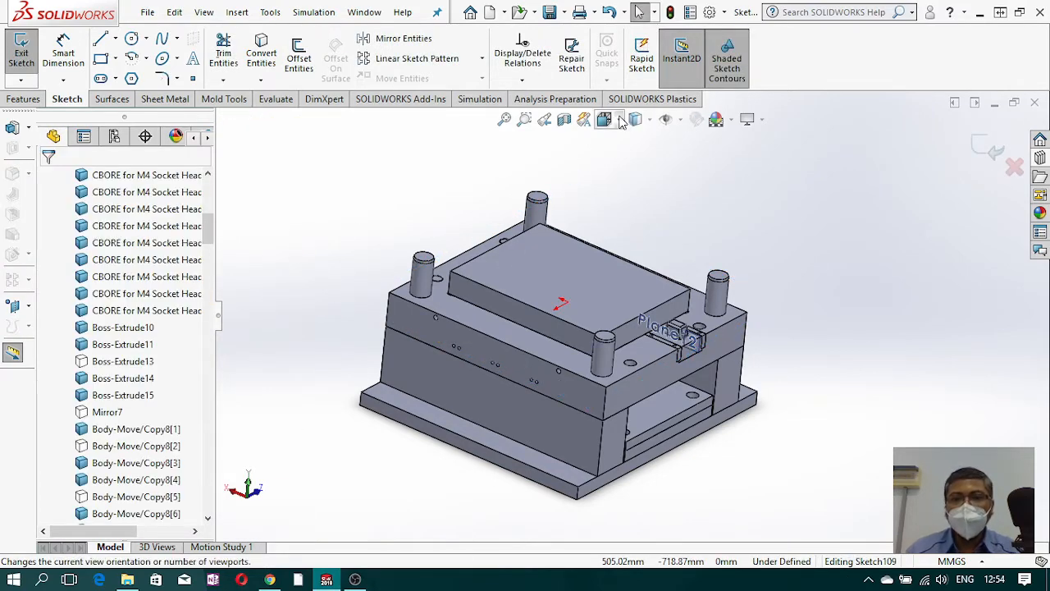
Step: Convert the upper face of the core plate into sketch entities
left_click(261, 52)
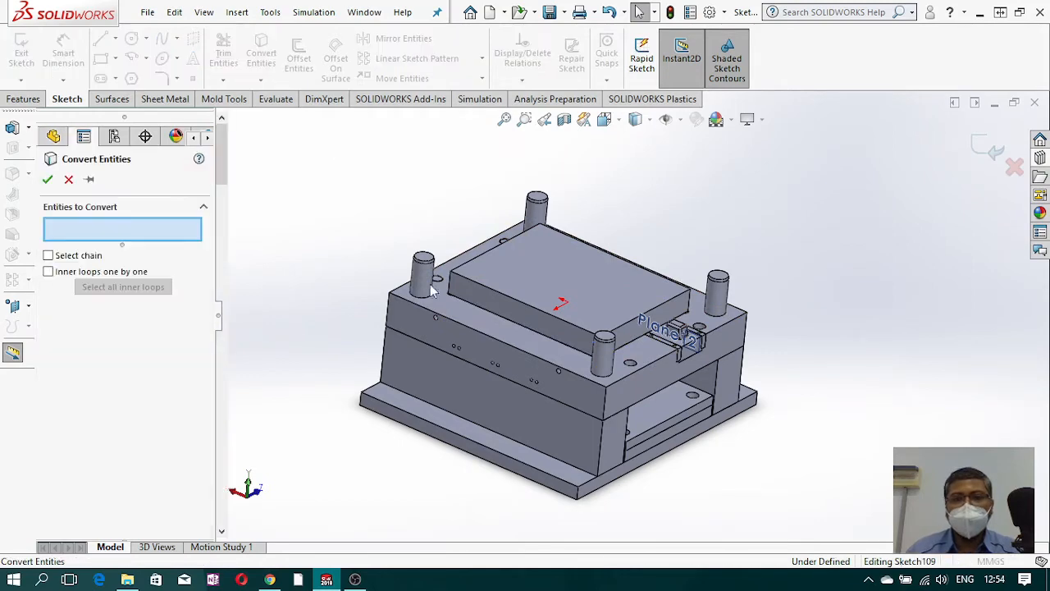
left_click(469, 323)
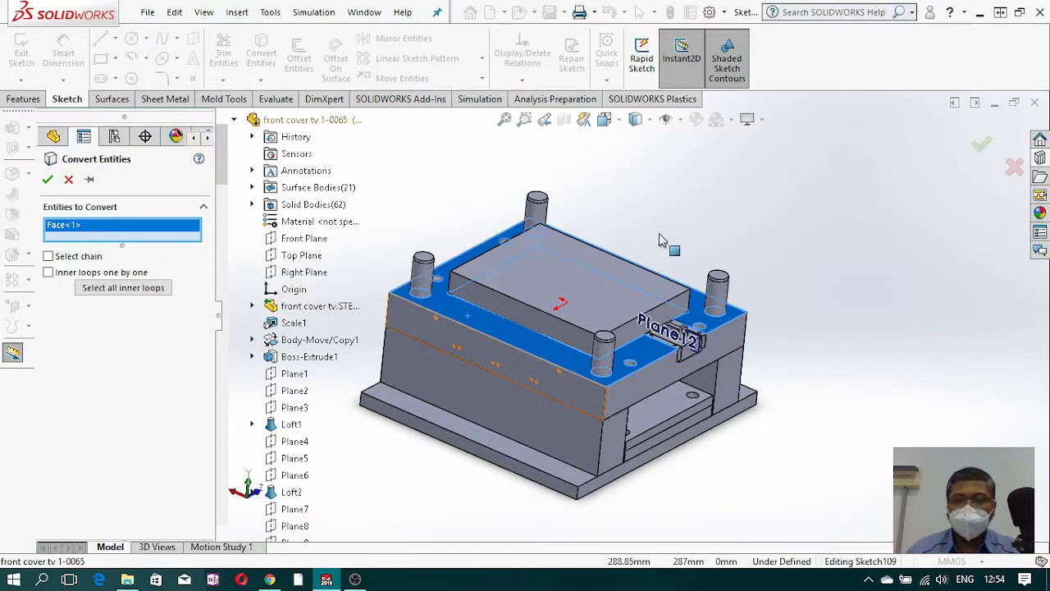
left_click(48, 181)
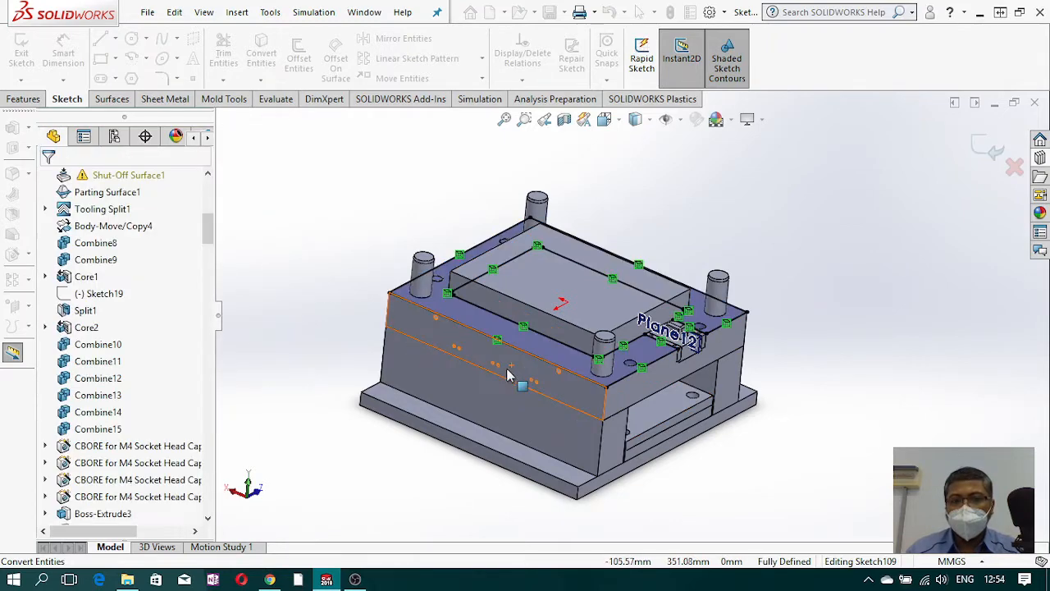
Step: View the sketch plane straight on and delete the converted inner pocket and slider slot outlines, keeping the plate's outer edges
middle_click_drag(478, 374, 644, 358)
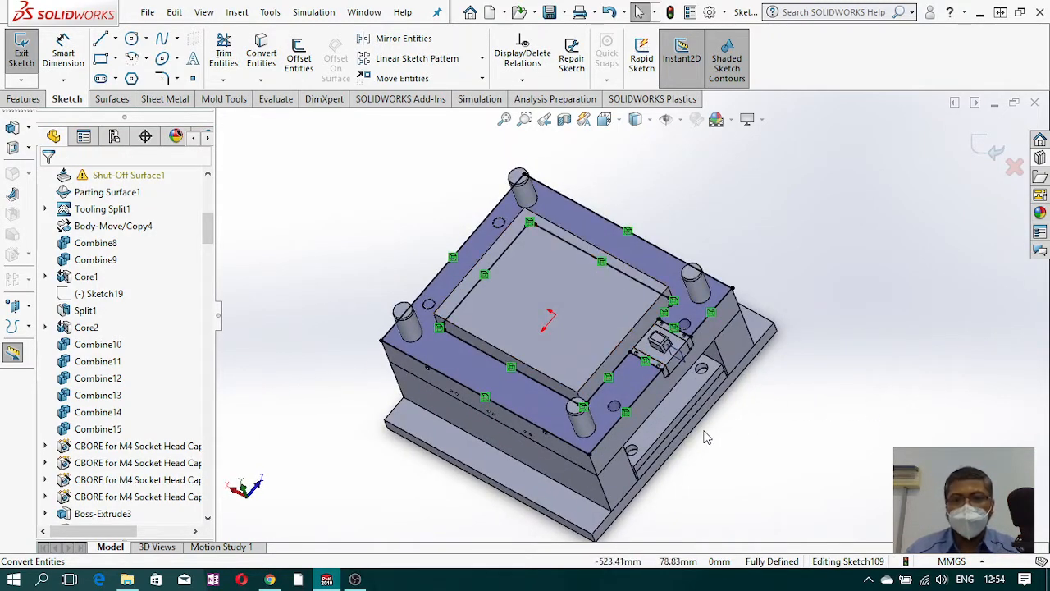
left_click(622, 121)
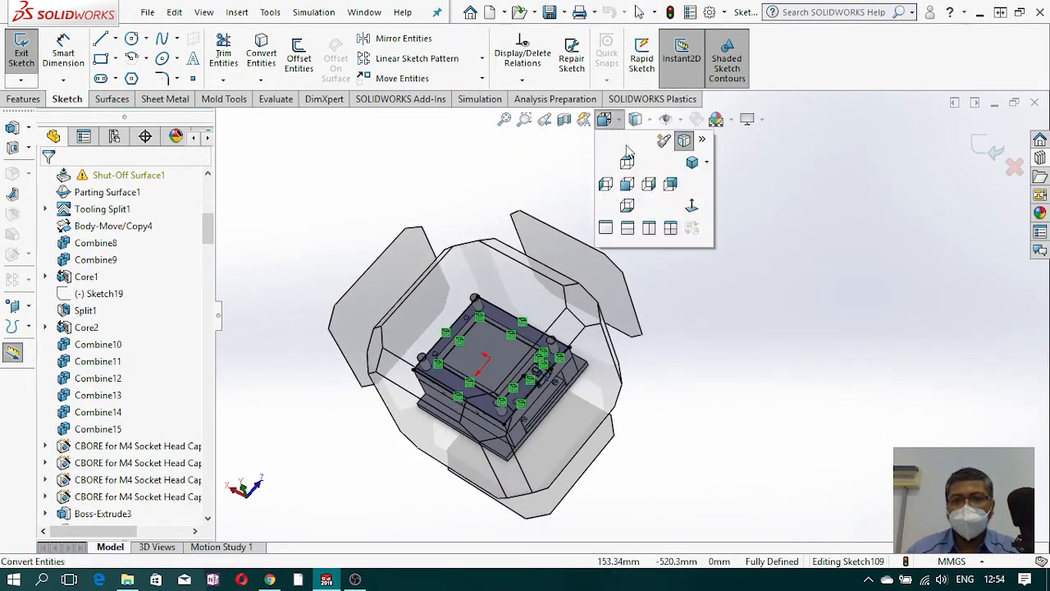
left_click(692, 206)
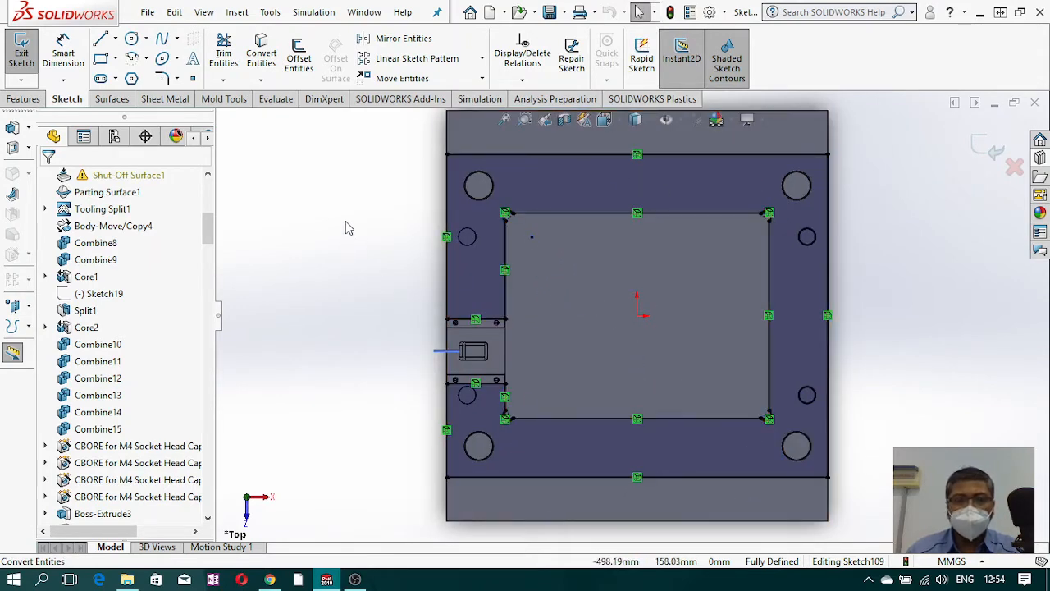
mouse_move(318, 180)
left_mouse_down()
mouse_move(694, 323)
mouse_move(793, 456)
left_mouse_up()
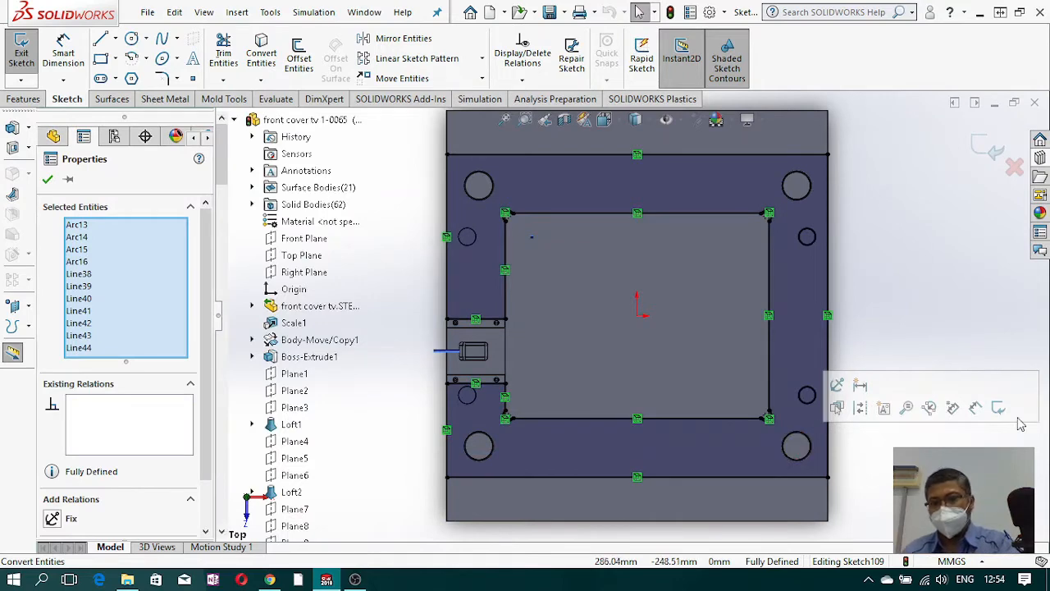
key("Delete")
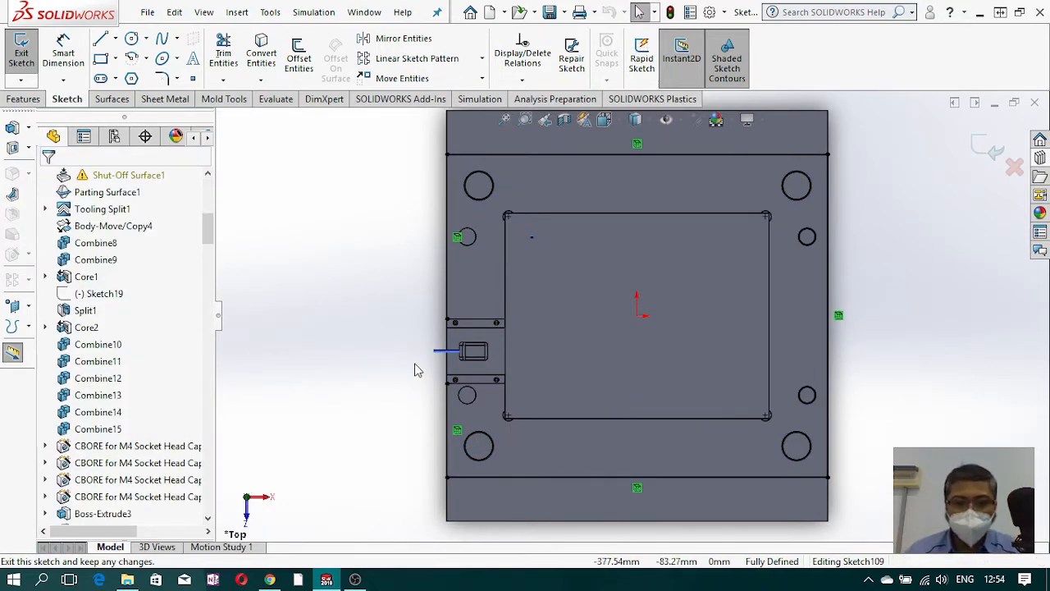
scroll(546, 267, "up", 3)
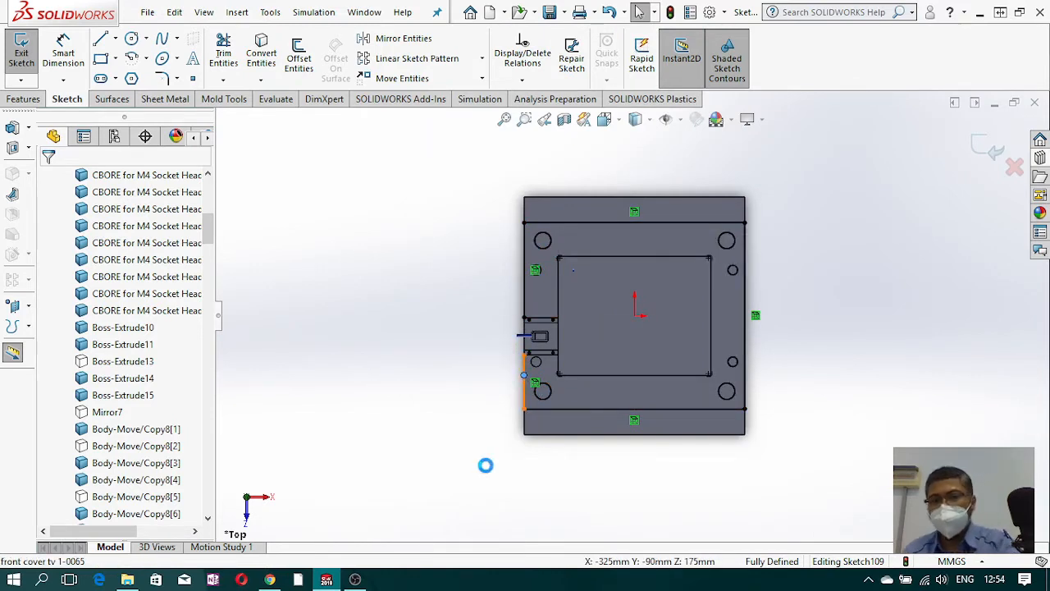
Step: Delete the short outer-edge sketch line below the slider slot
key("Delete")
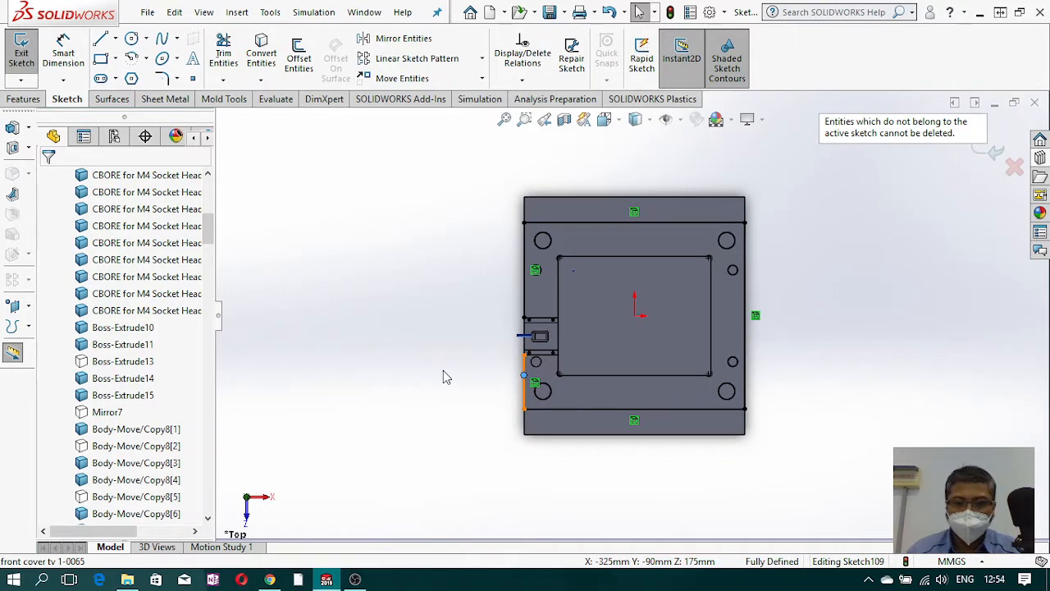
left_click(443, 370)
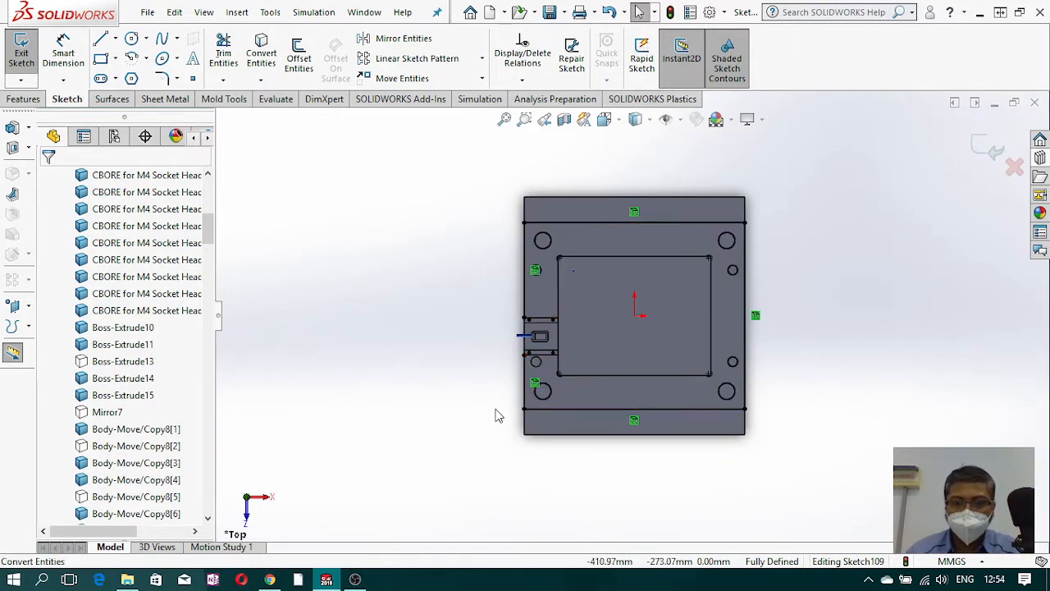
left_click_drag(459, 326, 556, 447)
left_click(340, 416)
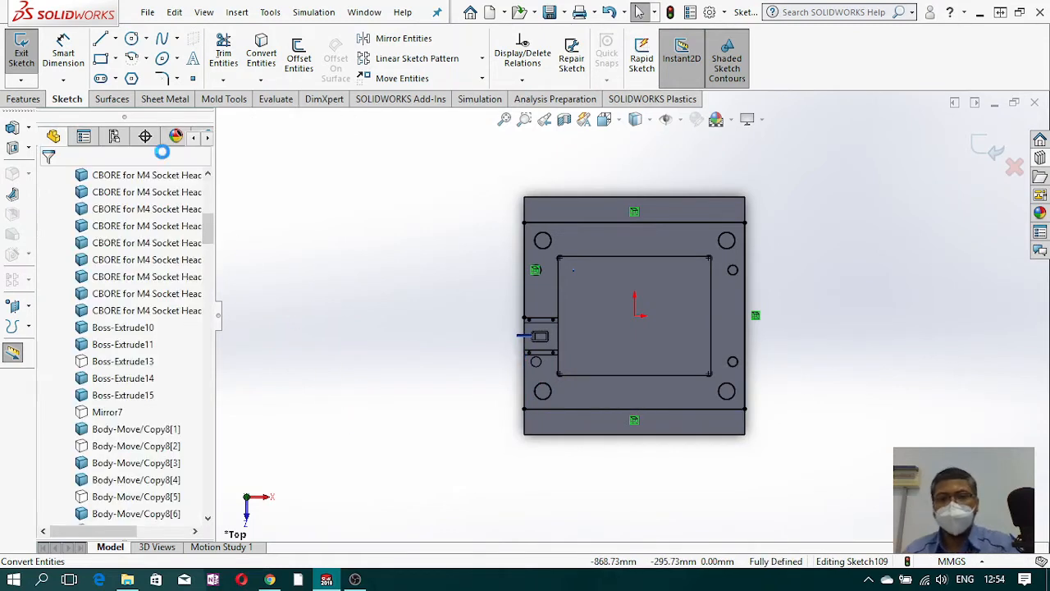
Step: Extend the remaining edge line above the slider slot across the gap to close the rectangular plate outline
left_click(223, 80)
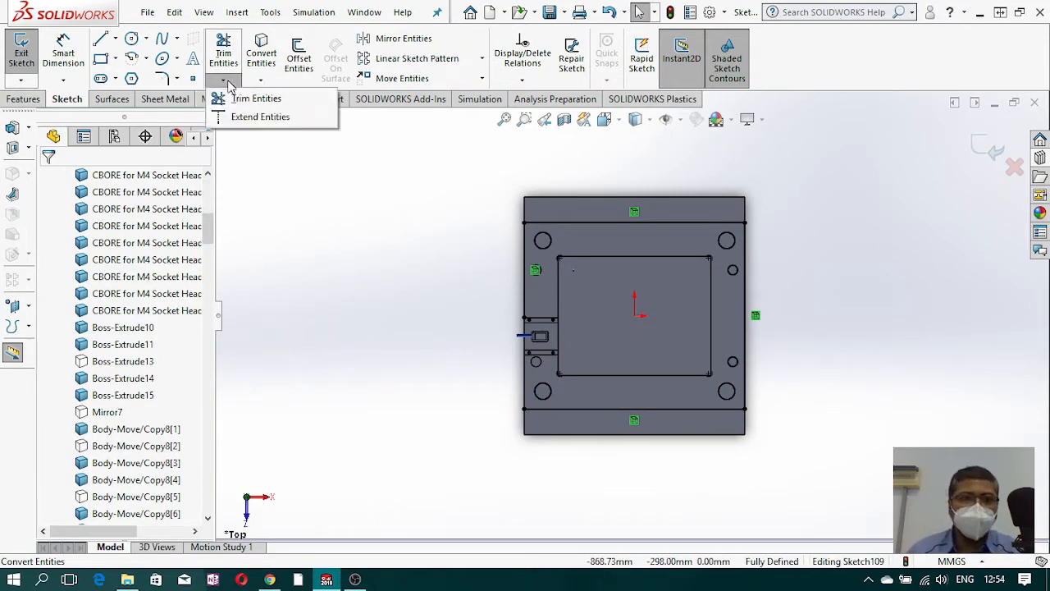
left_click(254, 118)
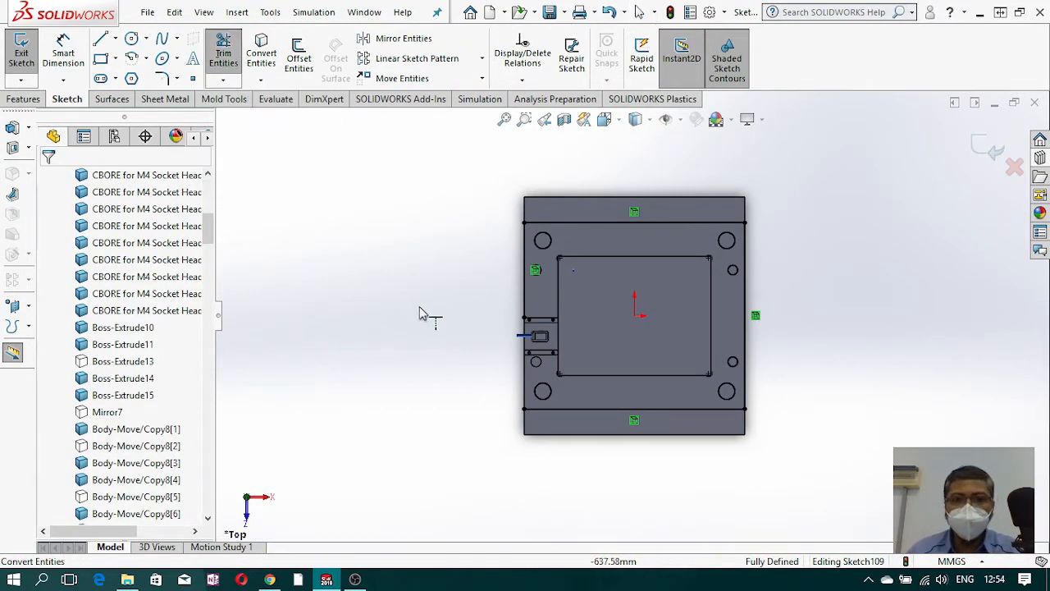
left_click(526, 306)
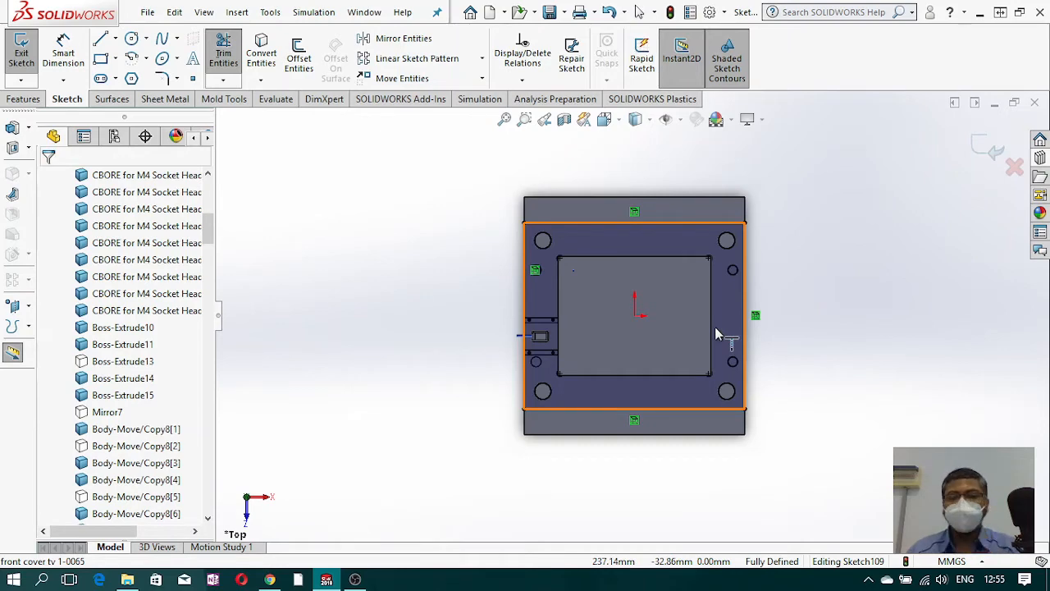
Step: Start a boss extrusion of the closed plate outline and set its depth to 100 mm, checking that it covers the guide pillars
left_click(31, 101)
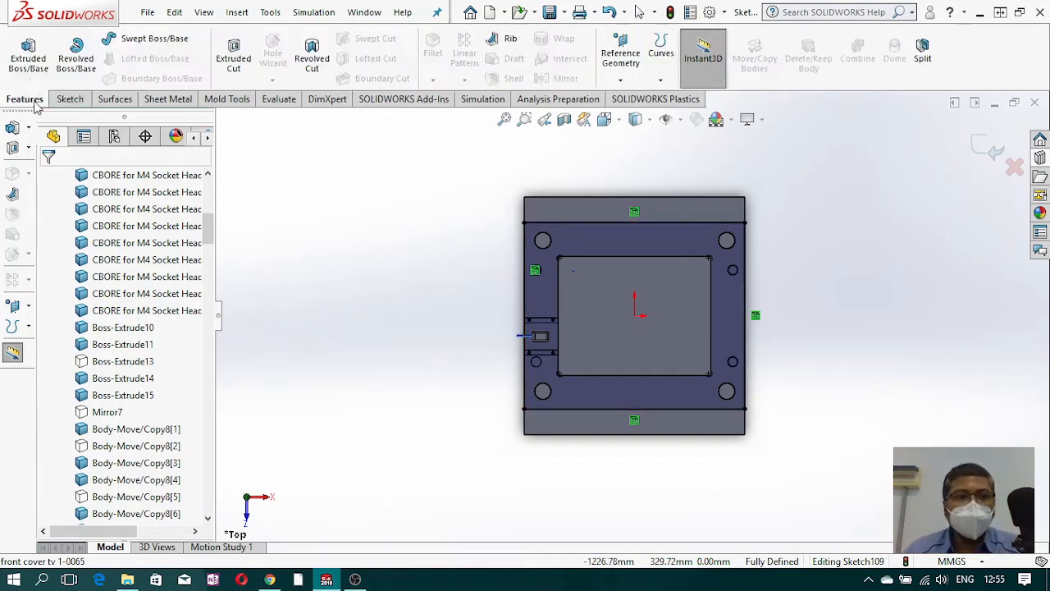
left_click(28, 50)
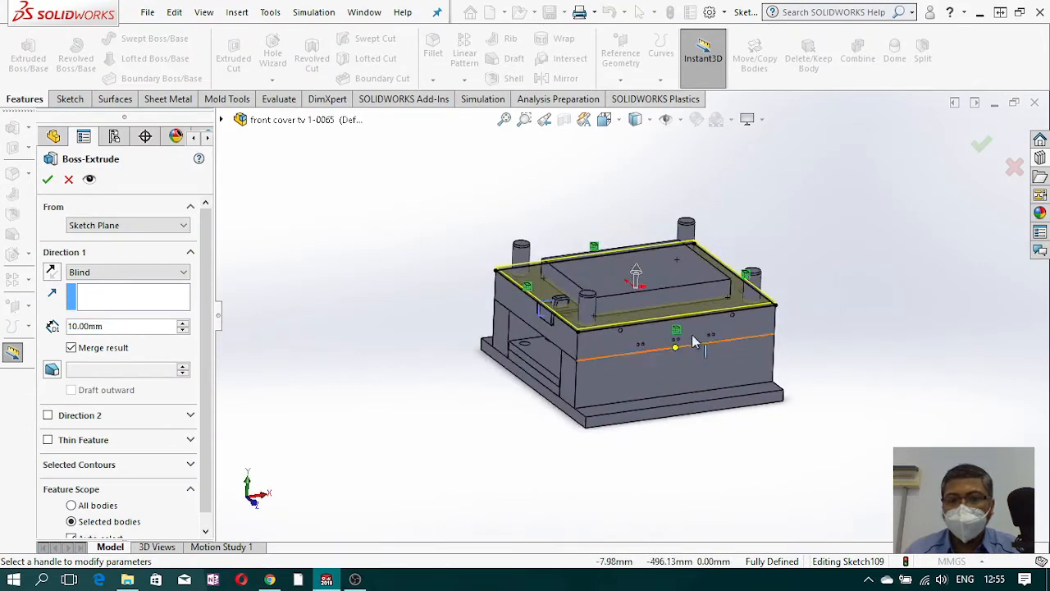
scroll(521, 249, "down", 3)
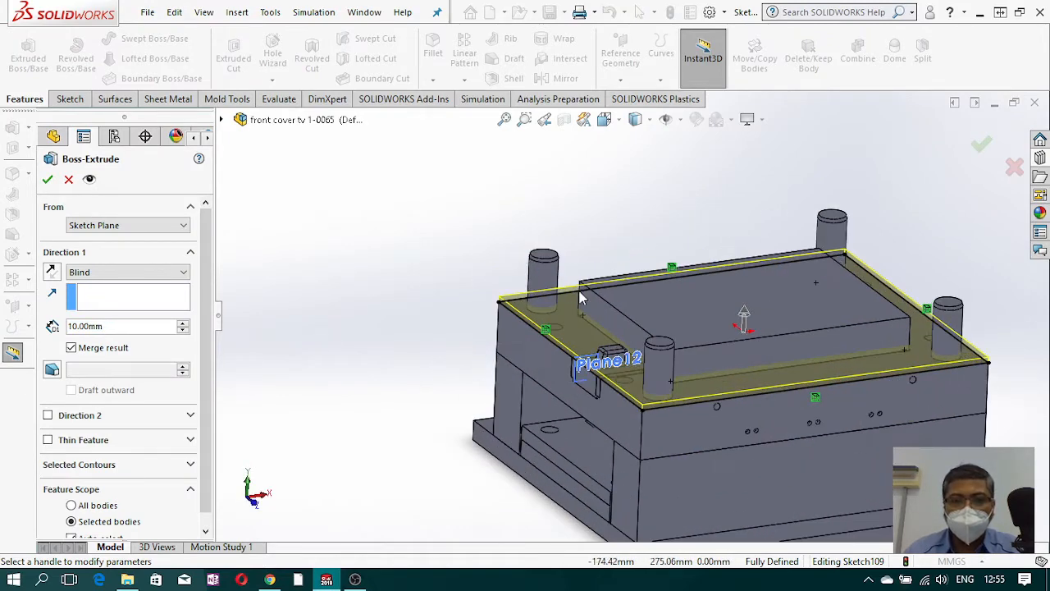
middle_click_drag(580, 291, 589, 269)
scroll(552, 278, "down", 5)
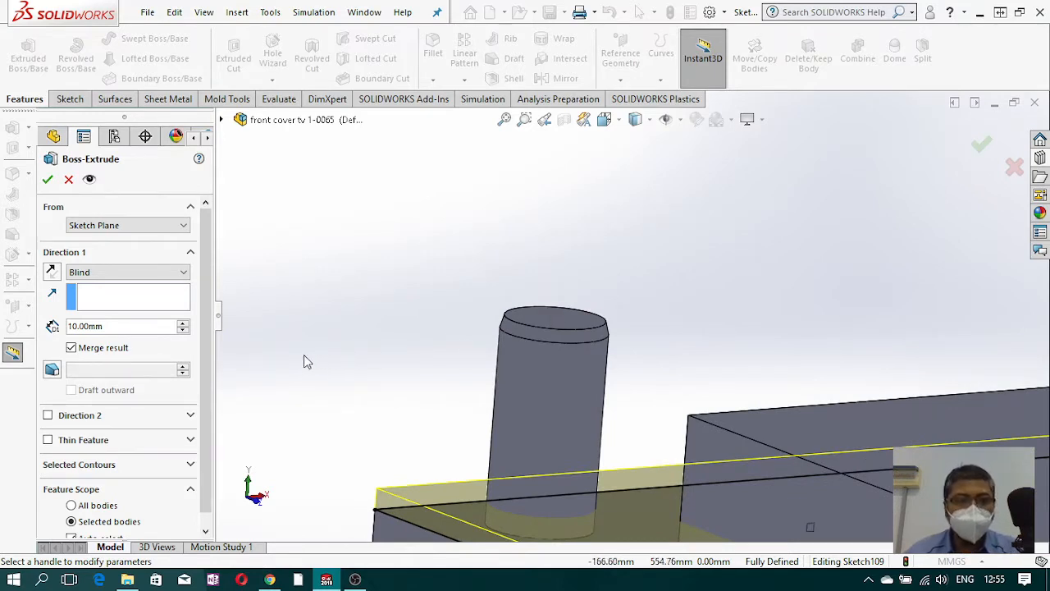
left_click(183, 325)
left_click(184, 325)
left_click(183, 324)
left_click(184, 325)
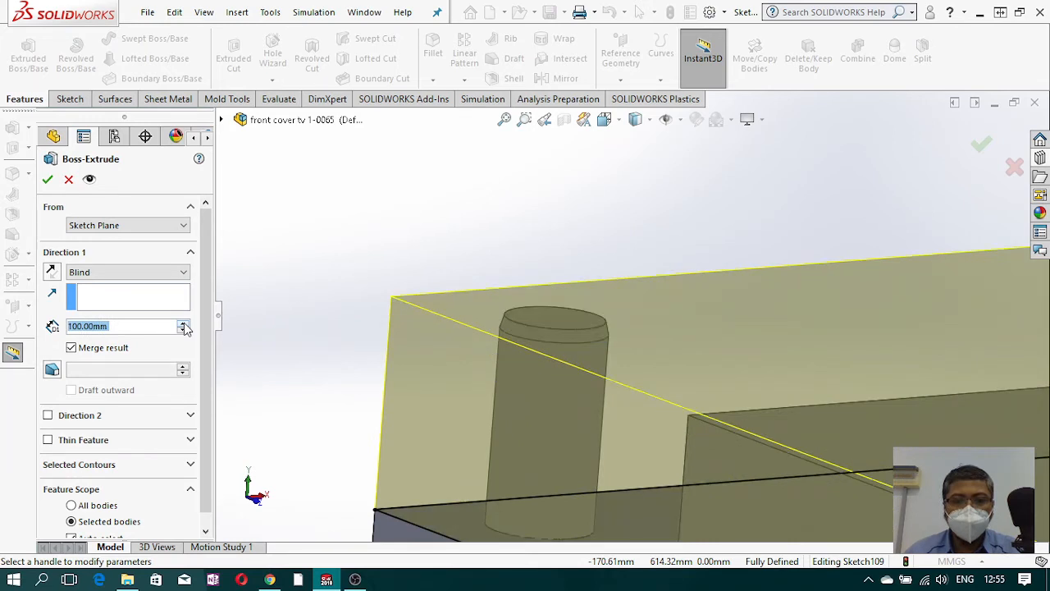
middle_click_drag(598, 386, 610, 348)
scroll(566, 331, "down", 7)
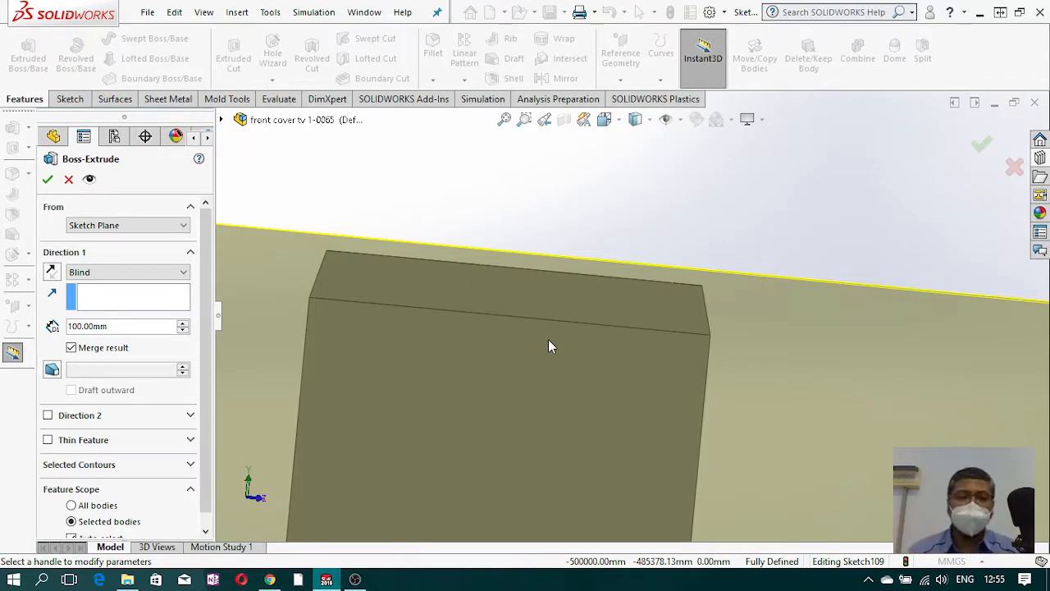
scroll(577, 316, "up", 5)
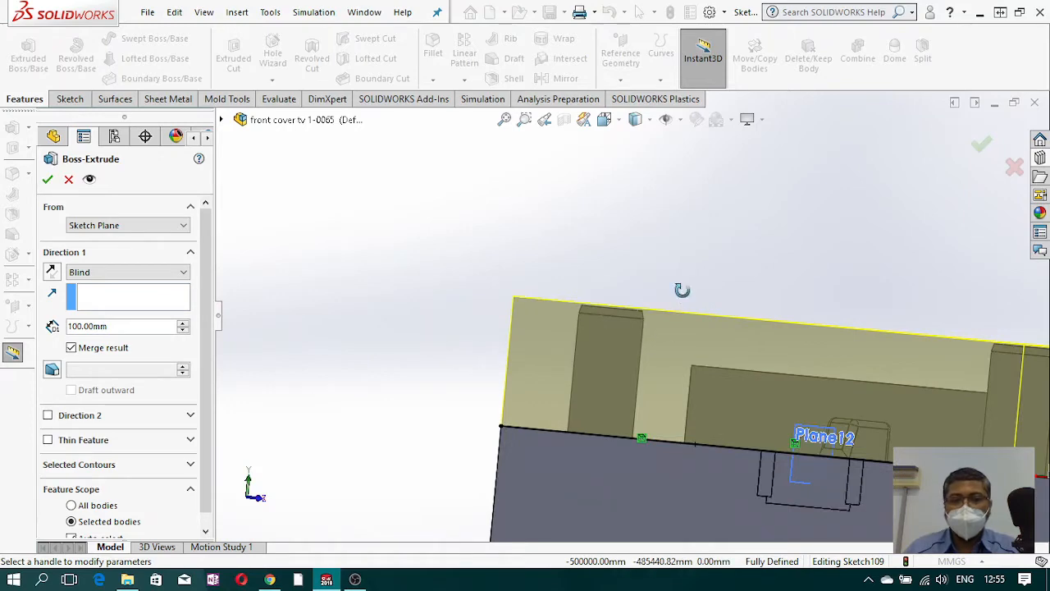
scroll(710, 350, "up", 3)
scroll(722, 371, "up", 4)
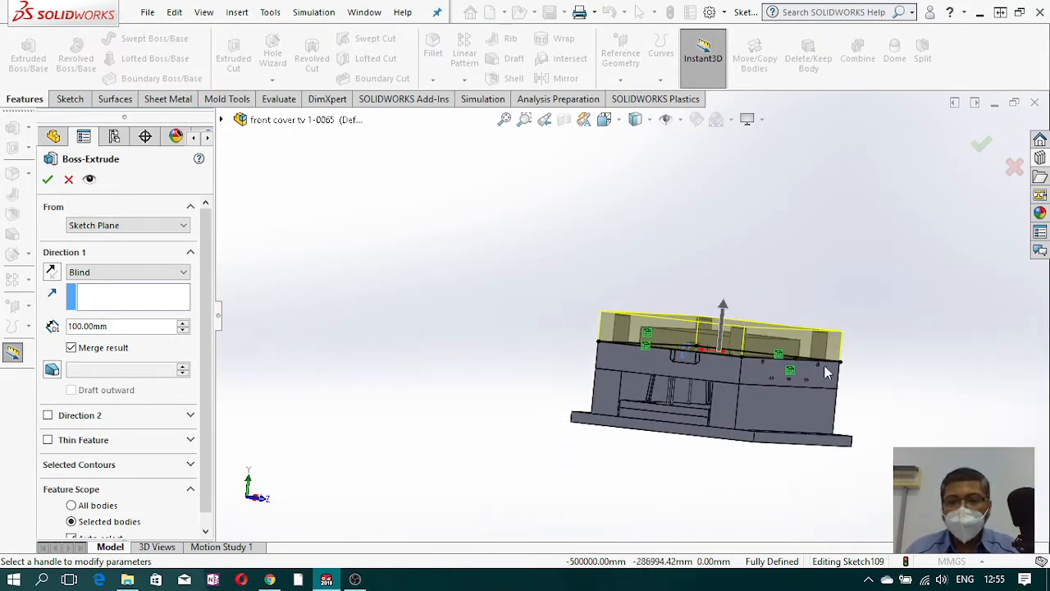
Step: Turn off merging with existing bodies and complete the plate extrusion as a separate body
left_click(71, 348)
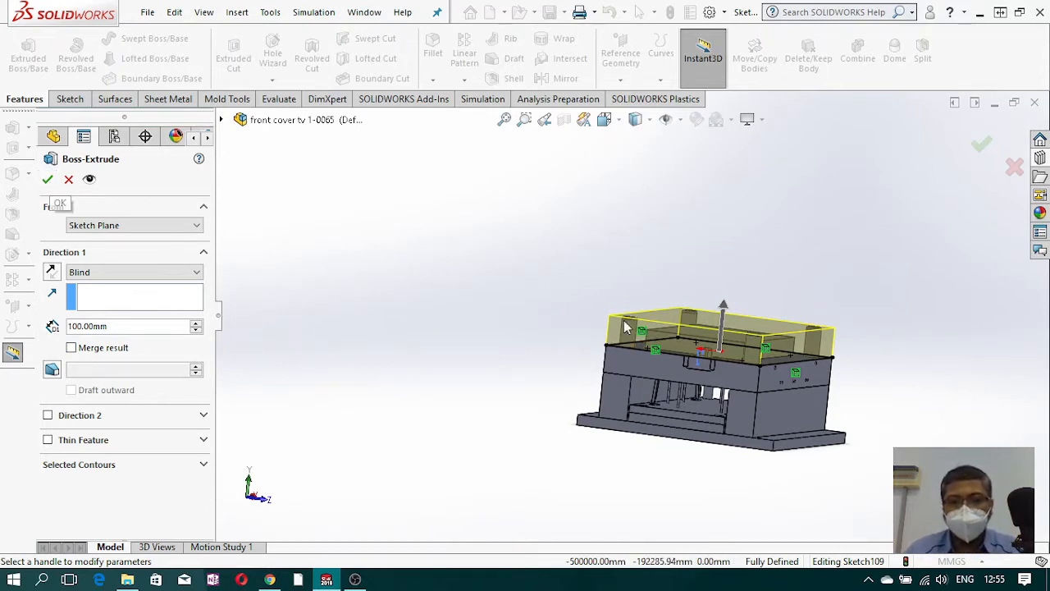
middle_click_drag(703, 387, 703, 428)
scroll(714, 355, "down", 3)
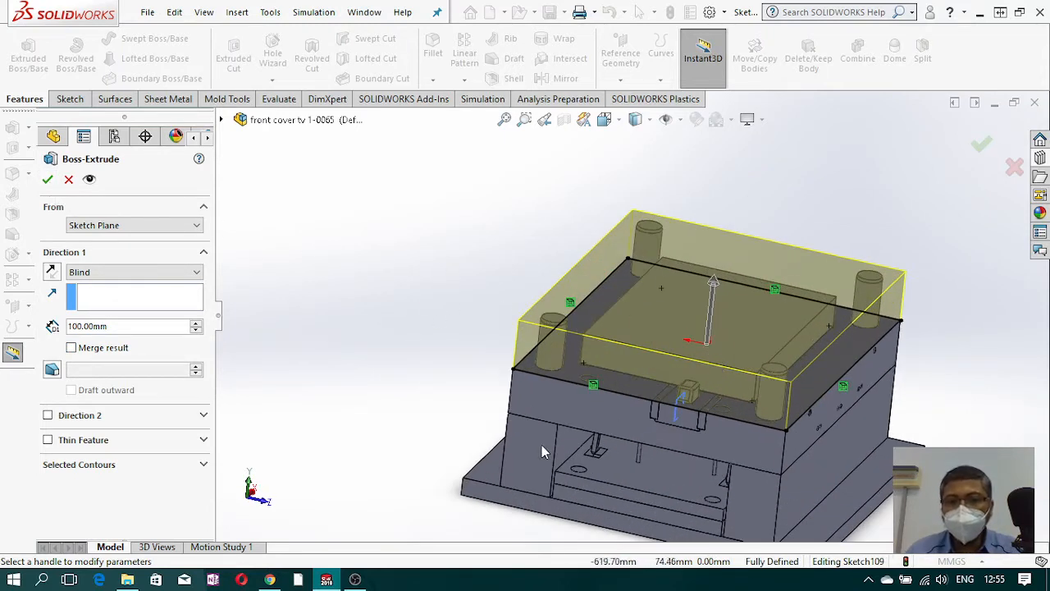
mouse_move(543, 382)
middle_mouse_down()
mouse_move(547, 361)
mouse_move(552, 374)
middle_mouse_up()
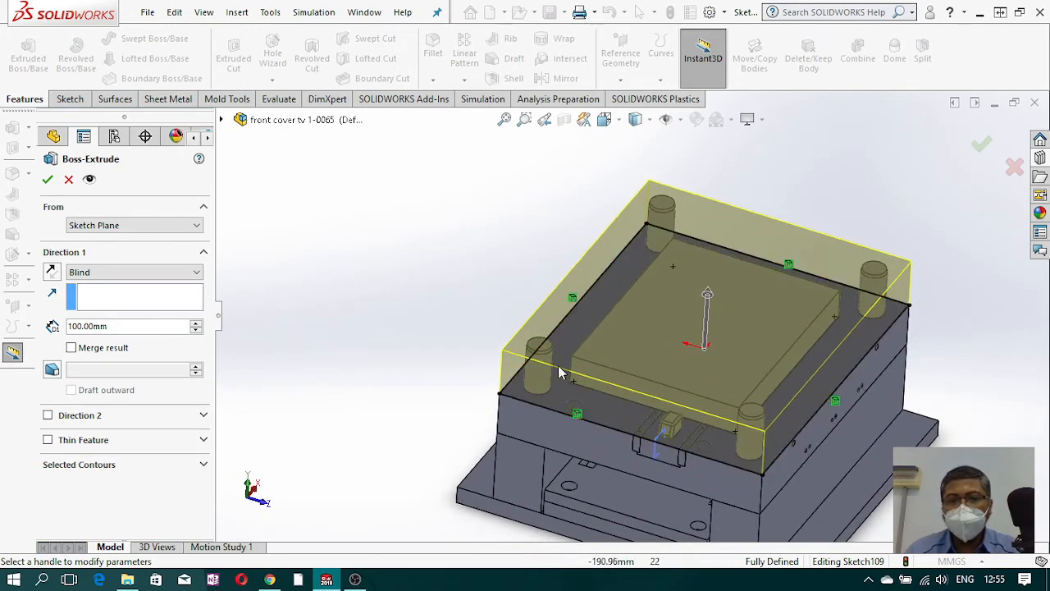
scroll(552, 384, "down", 3)
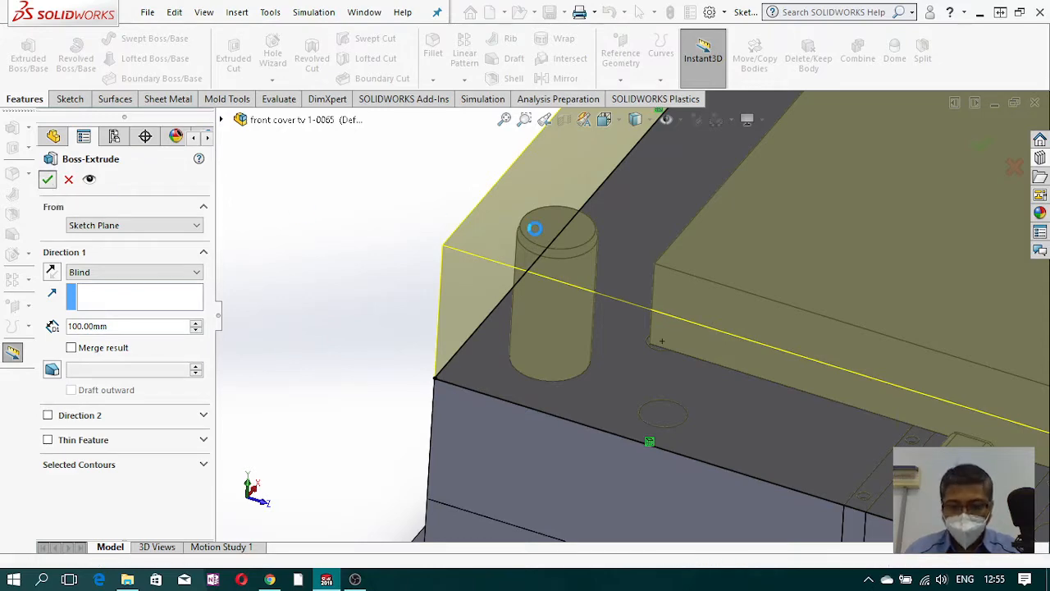
key("Return")
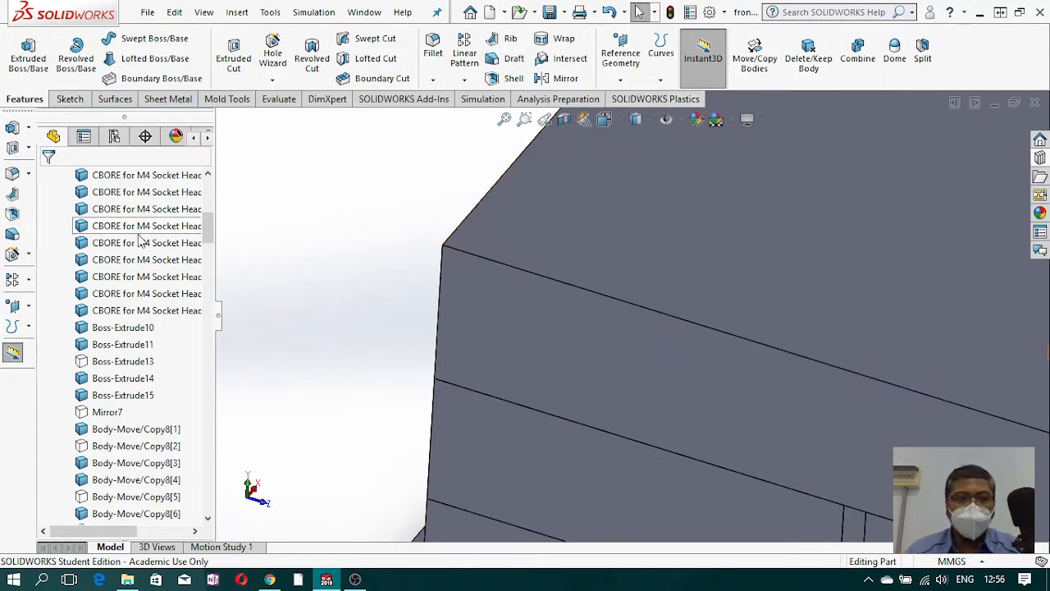
Step: Open the sketch of the newly extruded plate for editing
scroll(156, 264, "down", 20)
left_click_drag(210, 324, 181, 474)
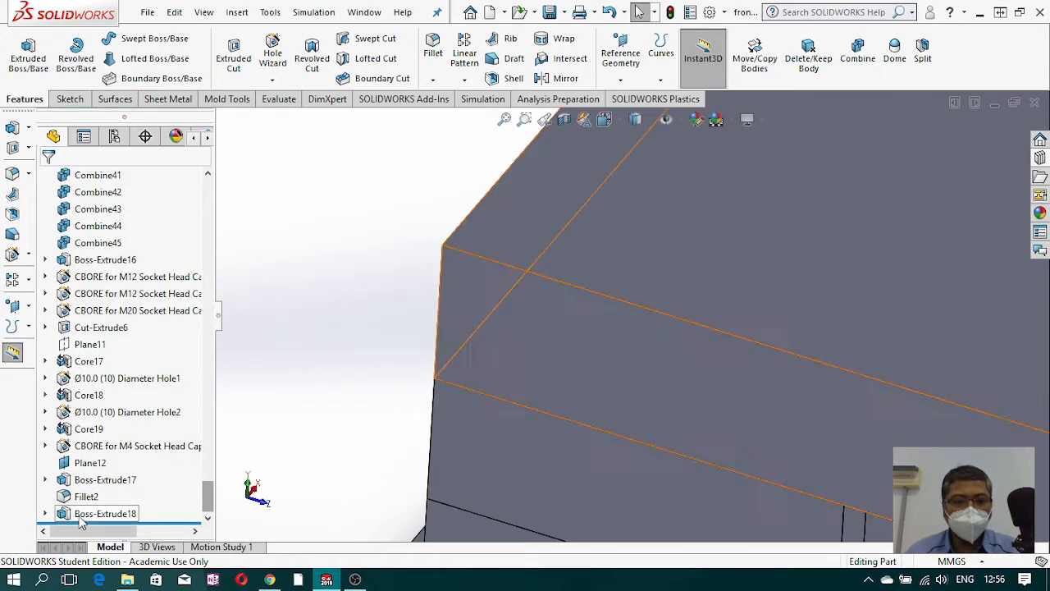
left_click(45, 515)
left_click(108, 512)
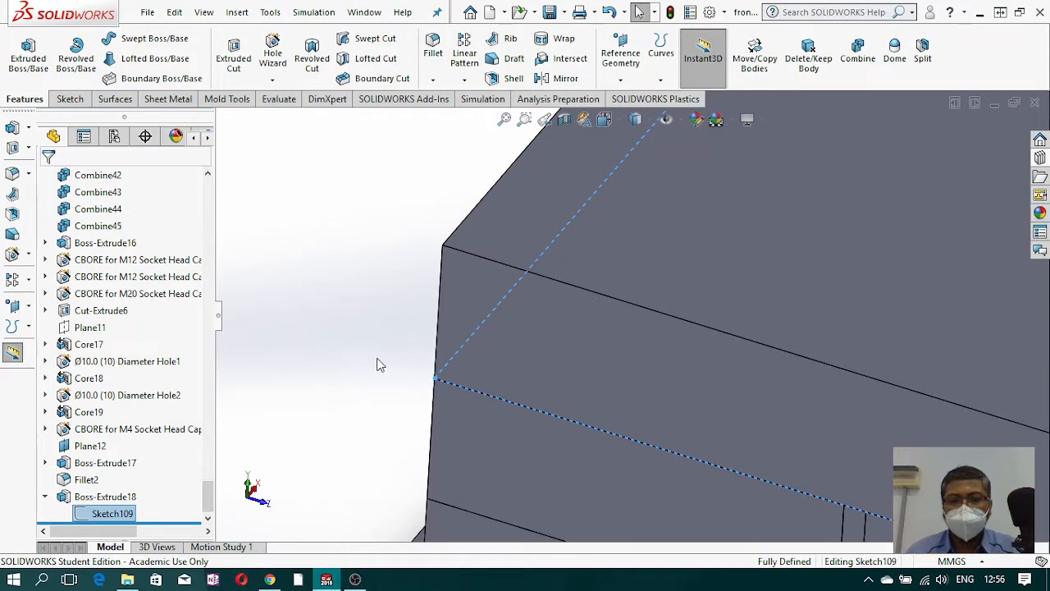
Step: Convert the circular base edges of all four guide pillars into the plate sketch
left_click(261, 52)
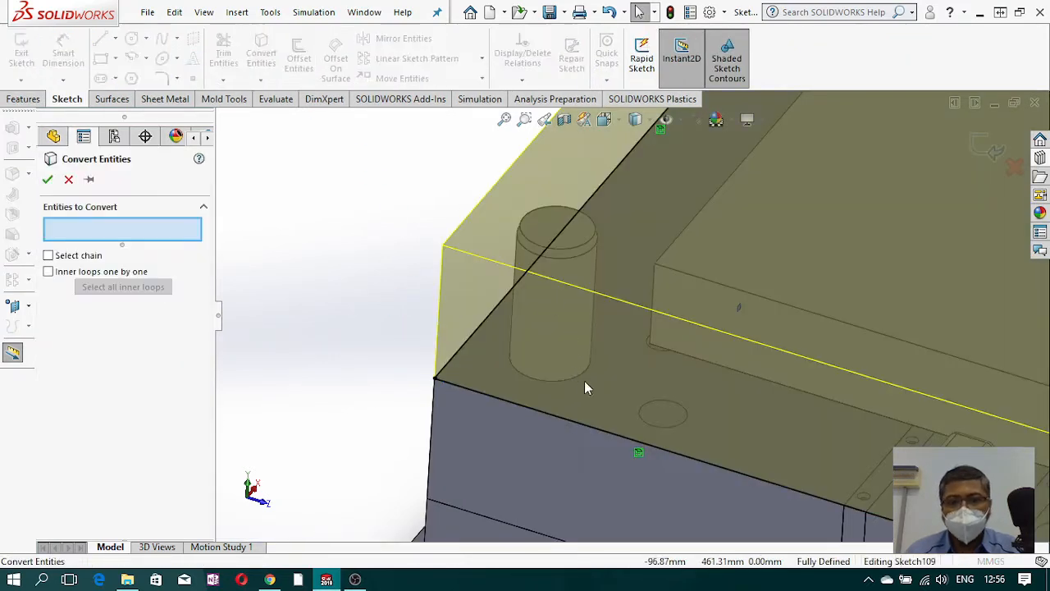
left_click(574, 379)
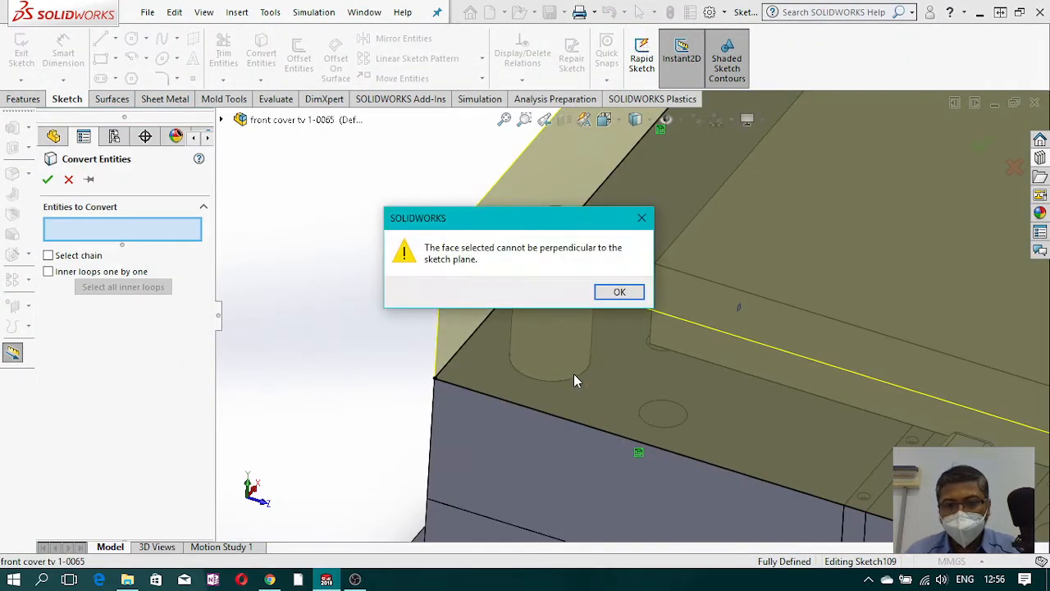
left_click(618, 292)
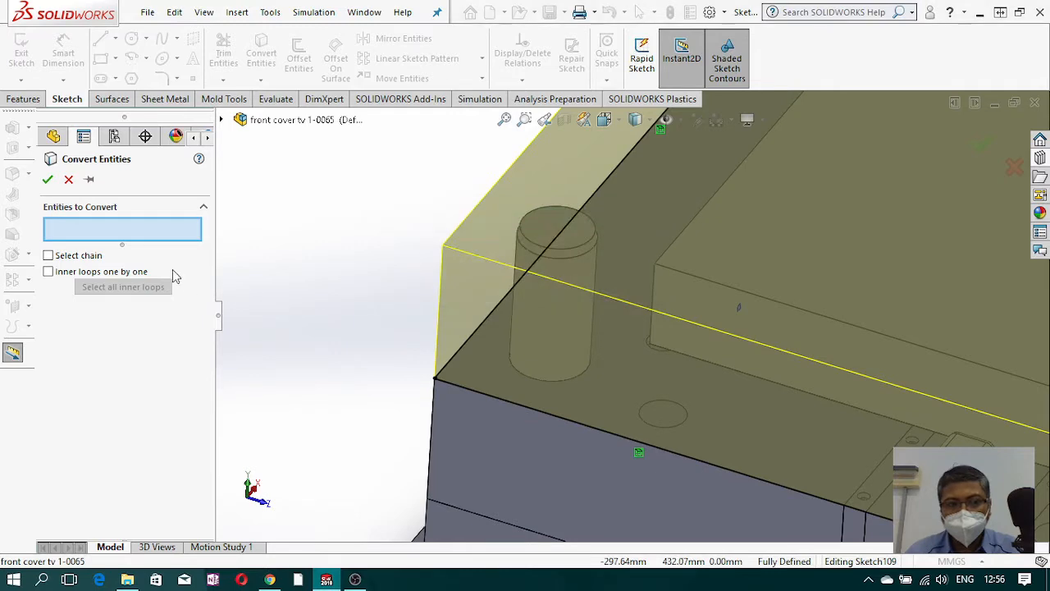
left_click(561, 382)
scroll(540, 413, "up", 5)
scroll(788, 407, "down", 6)
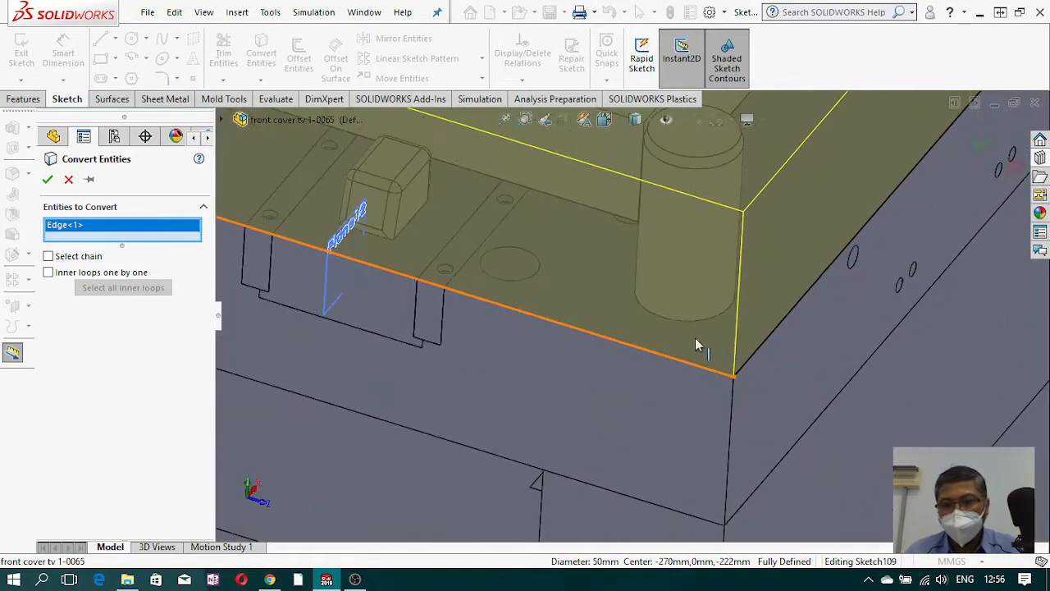
left_click(677, 320)
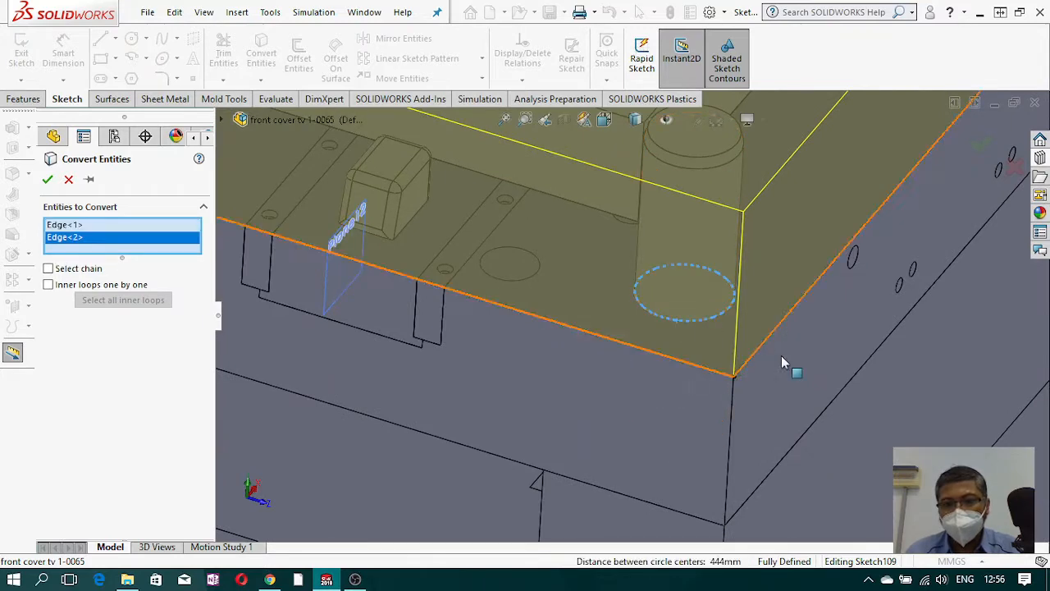
scroll(788, 353, "up", 4)
scroll(682, 321, "down", 6)
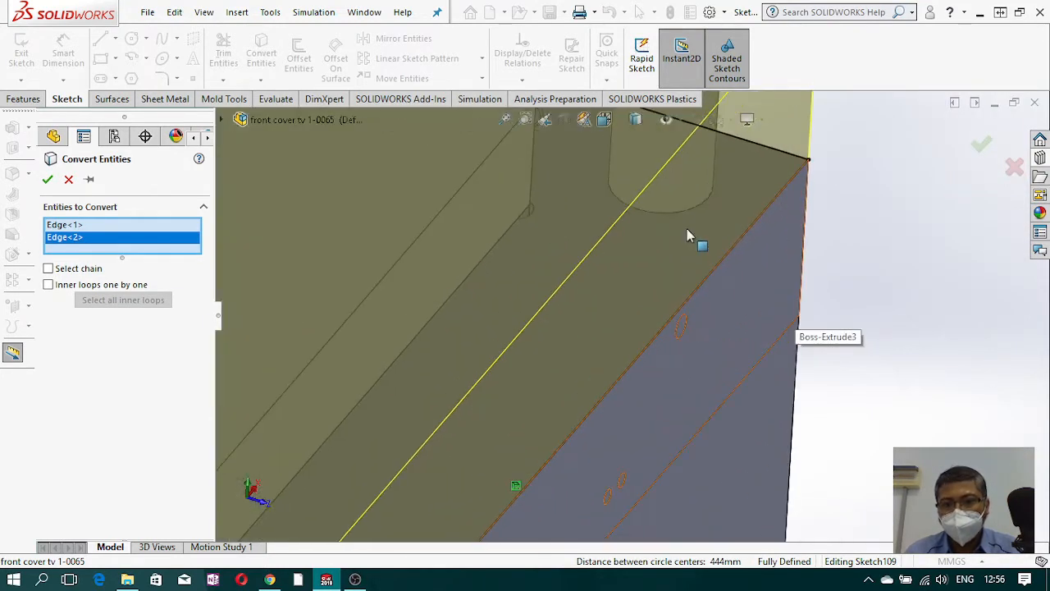
left_click(689, 210)
scroll(726, 275, "up", 5)
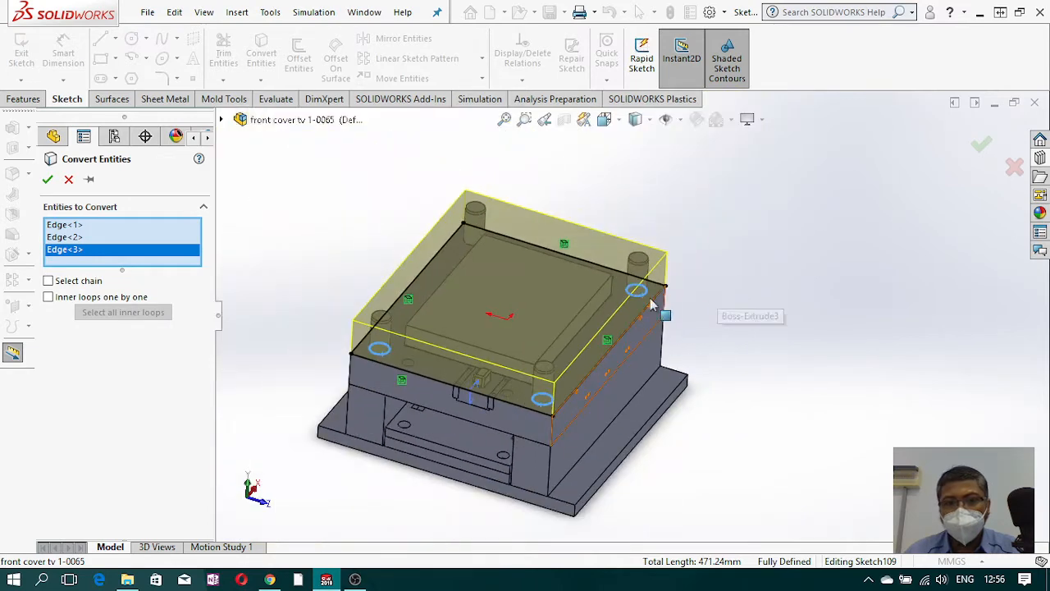
scroll(476, 271, "down", 6)
left_click(453, 326)
left_click(47, 180)
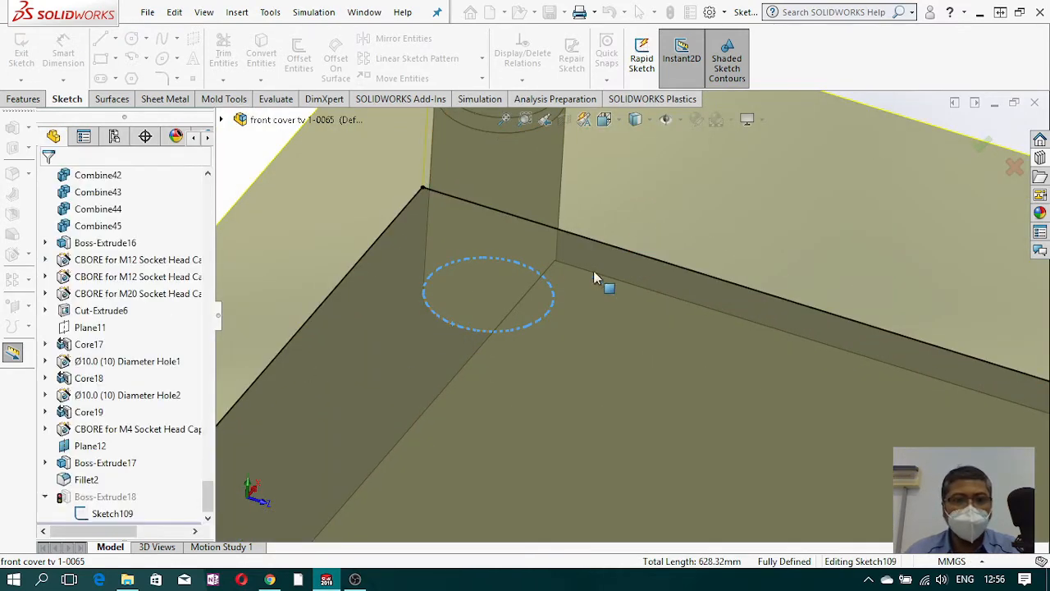
Step: Exit the sketch to rebuild the plate with the four guide pillar holes
scroll(688, 300, "up", 8)
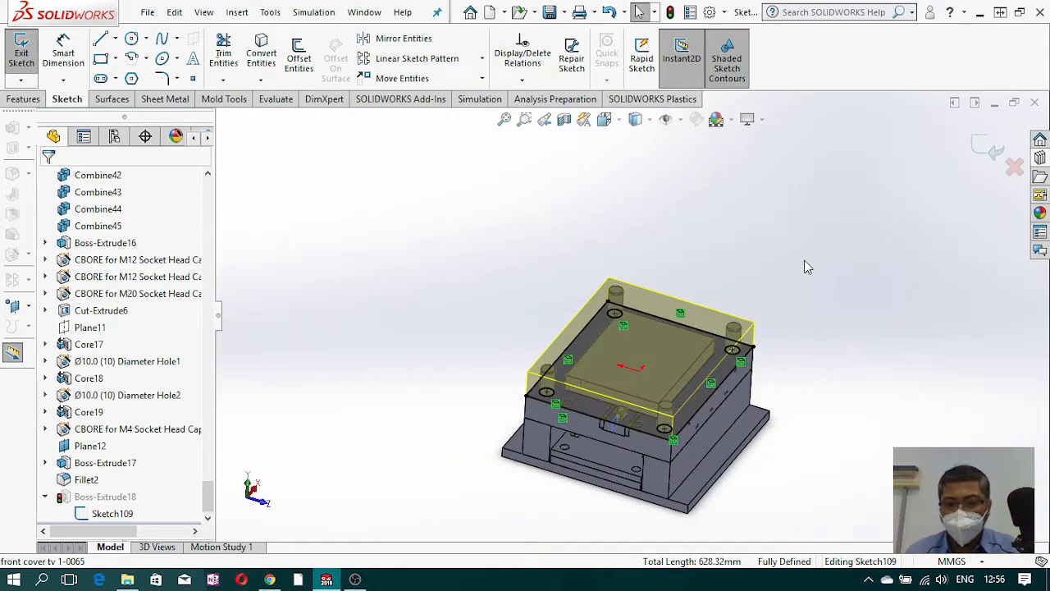
left_click(992, 150)
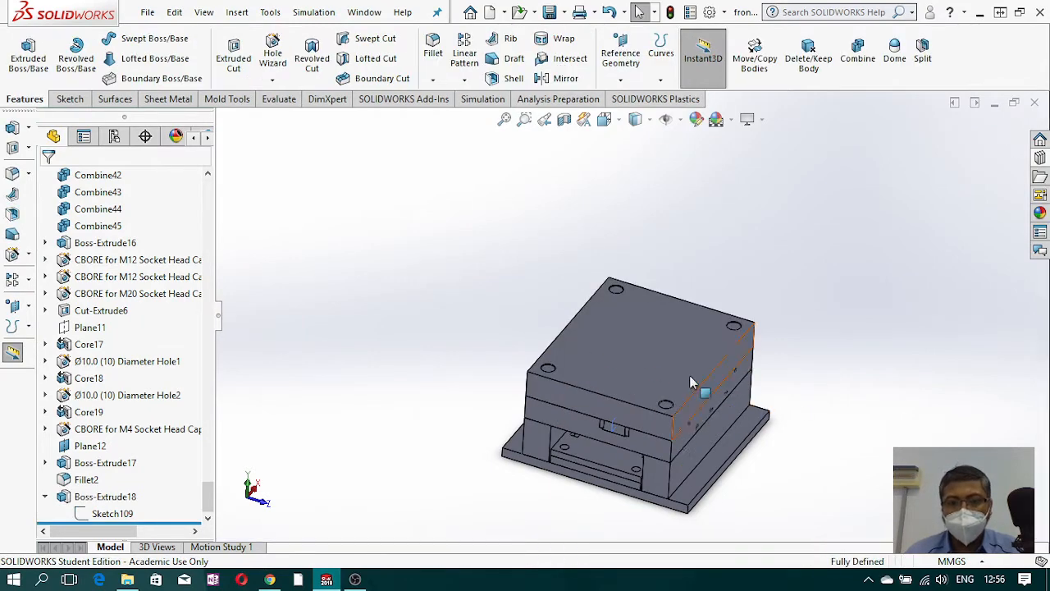
scroll(609, 245, "up", 3)
scroll(546, 193, "down", 4)
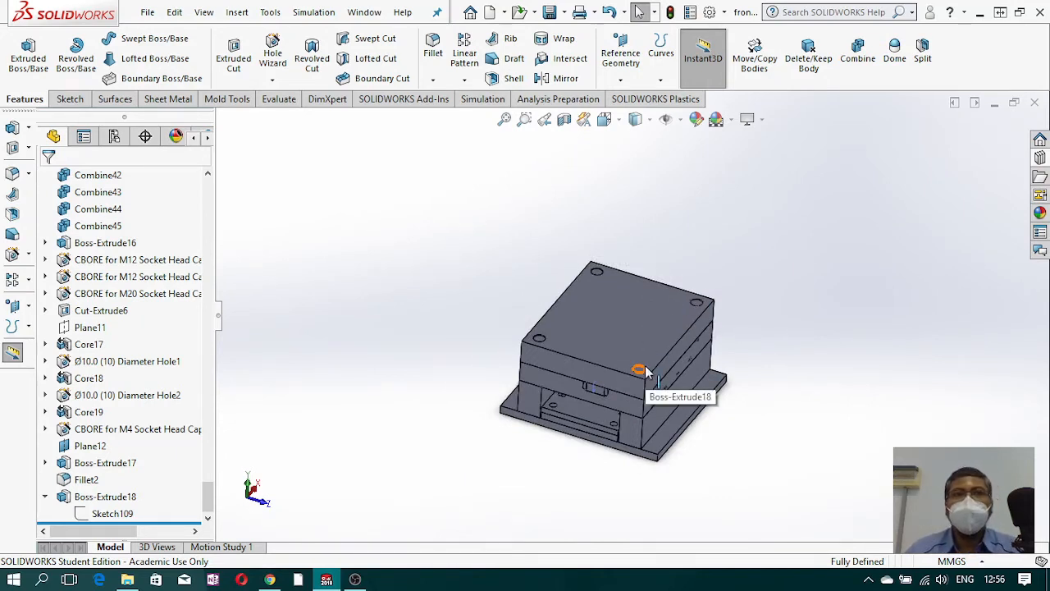
Step: Hide the core plate body directly beneath the new plate
middle_click_drag(646, 371, 608, 172)
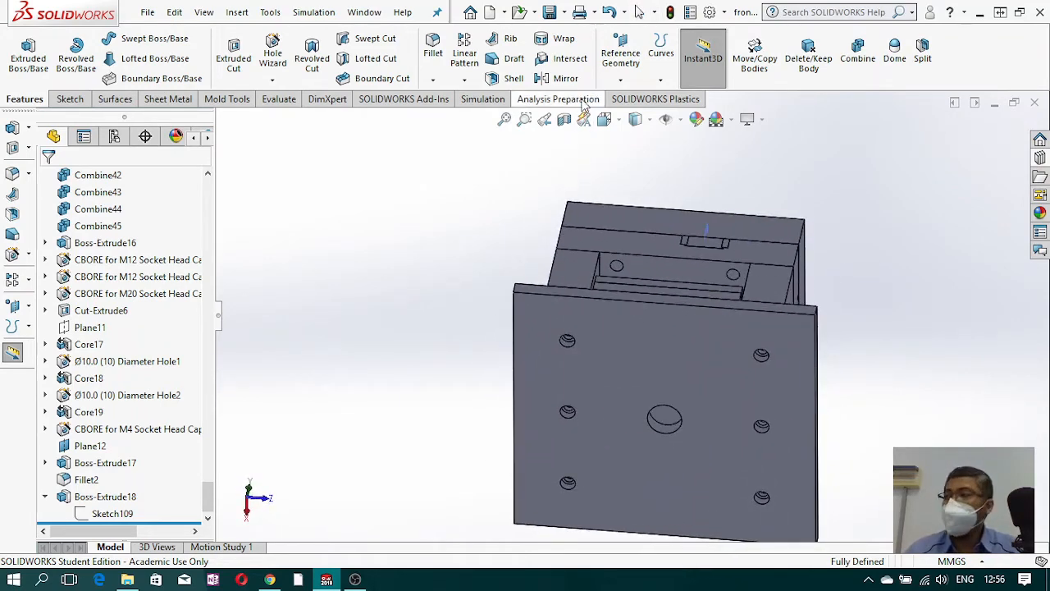
right_click(587, 240)
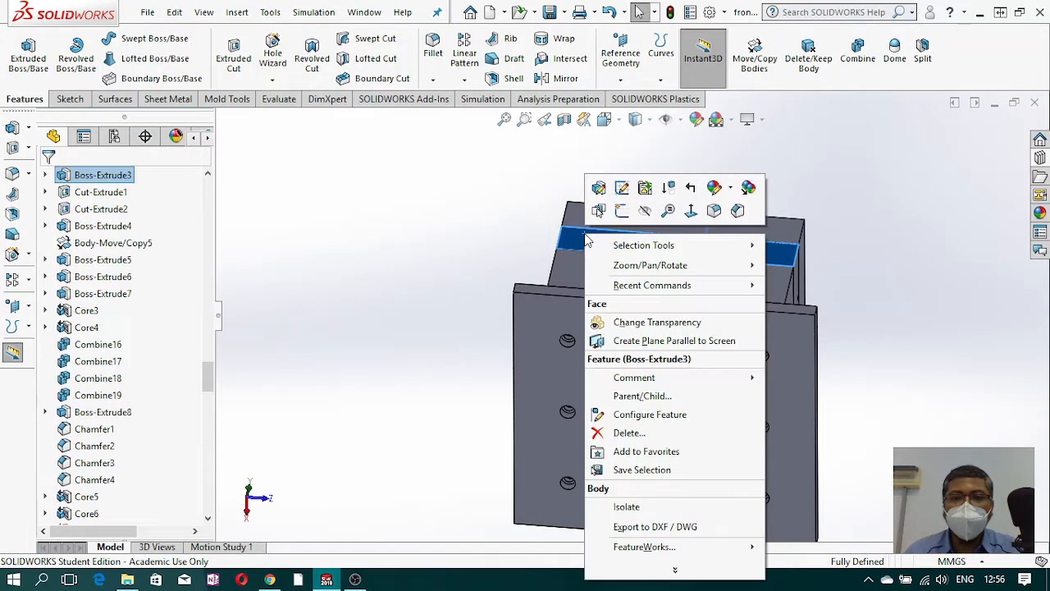
left_click(646, 211)
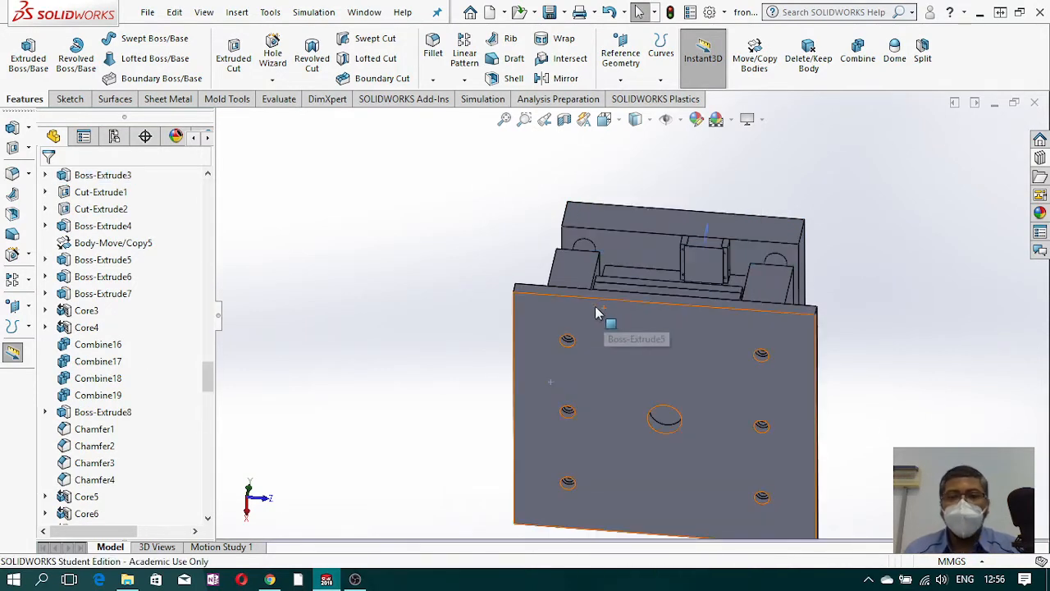
Step: Hide both spacer blocks between the core plate and the bottom clamping plate
middle_click_drag(685, 181, 542, 399)
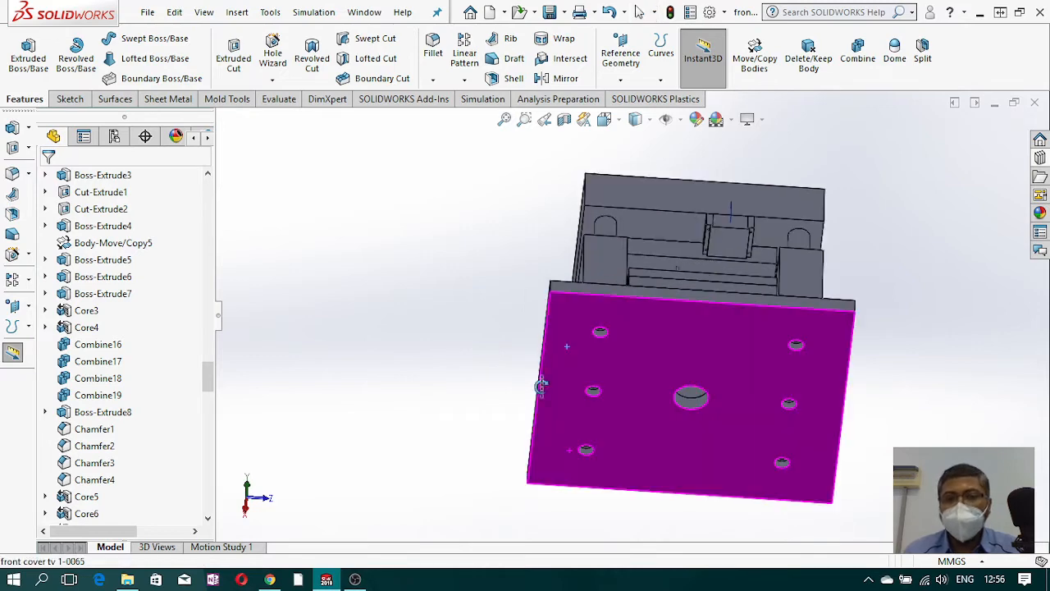
middle_click_drag(818, 429, 707, 391)
scroll(745, 232, "down", 4)
scroll(699, 325, "up", 4)
middle_click_drag(630, 394, 592, 316)
scroll(607, 349, "down", 2)
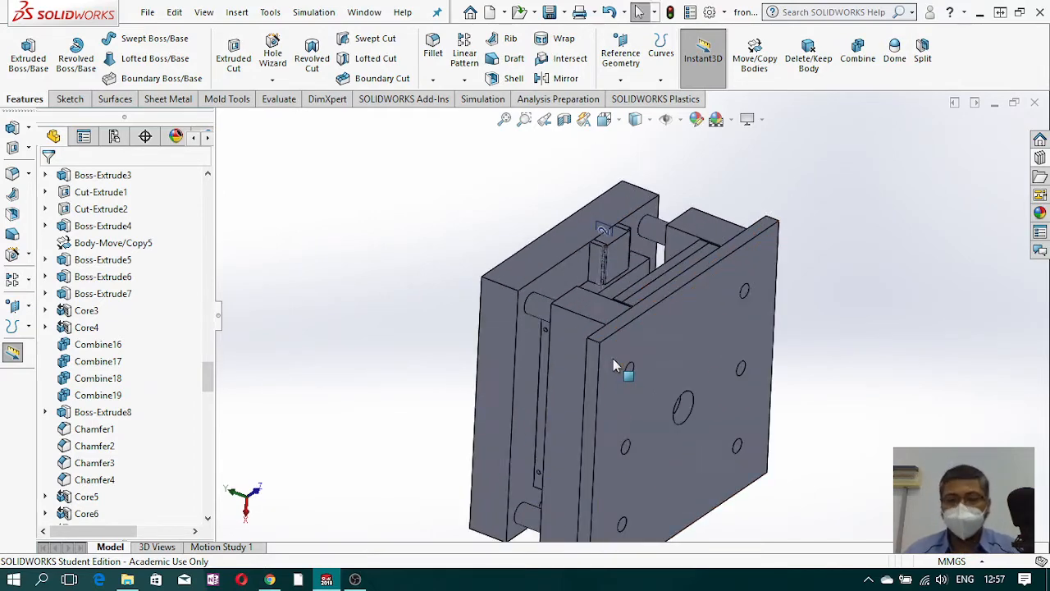
left_click(596, 310)
right_click(595, 310)
key("Escape")
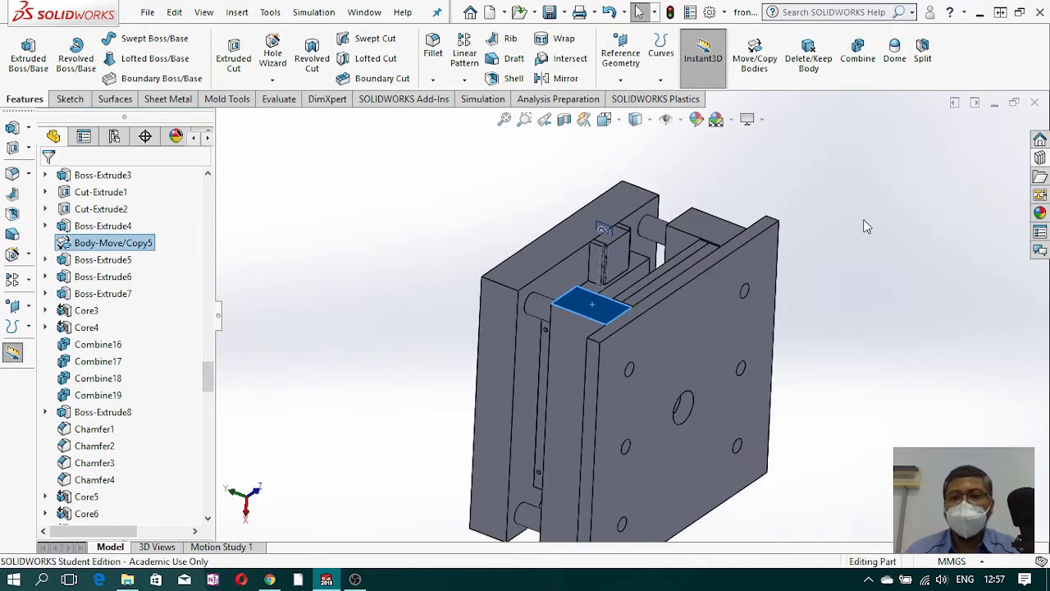
right_click(715, 229)
left_click(774, 201)
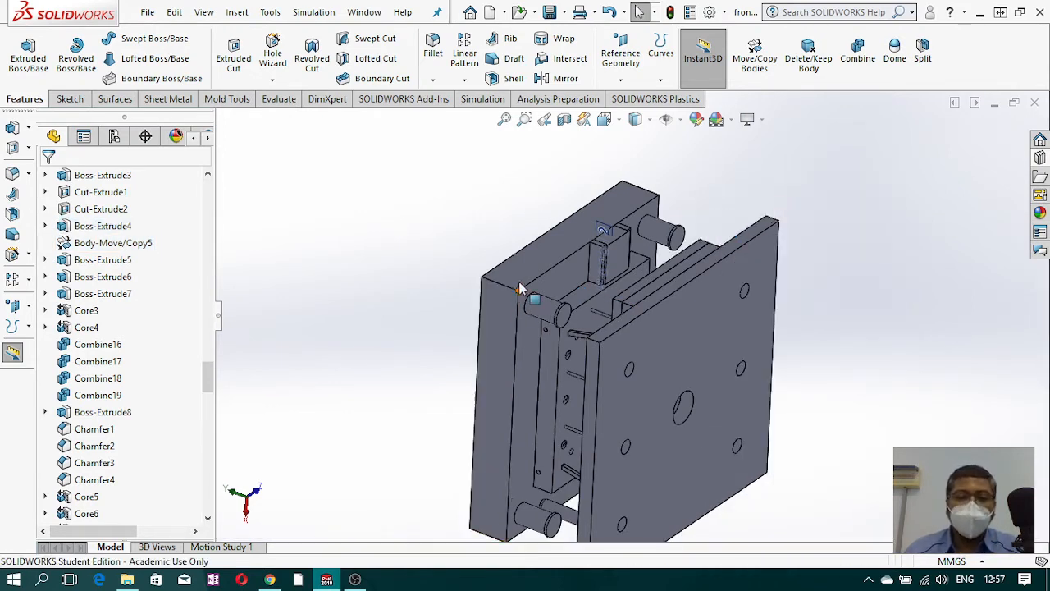
Step: Hide the bottom clamping plate behind the ejector plates
scroll(529, 312, "down", 3)
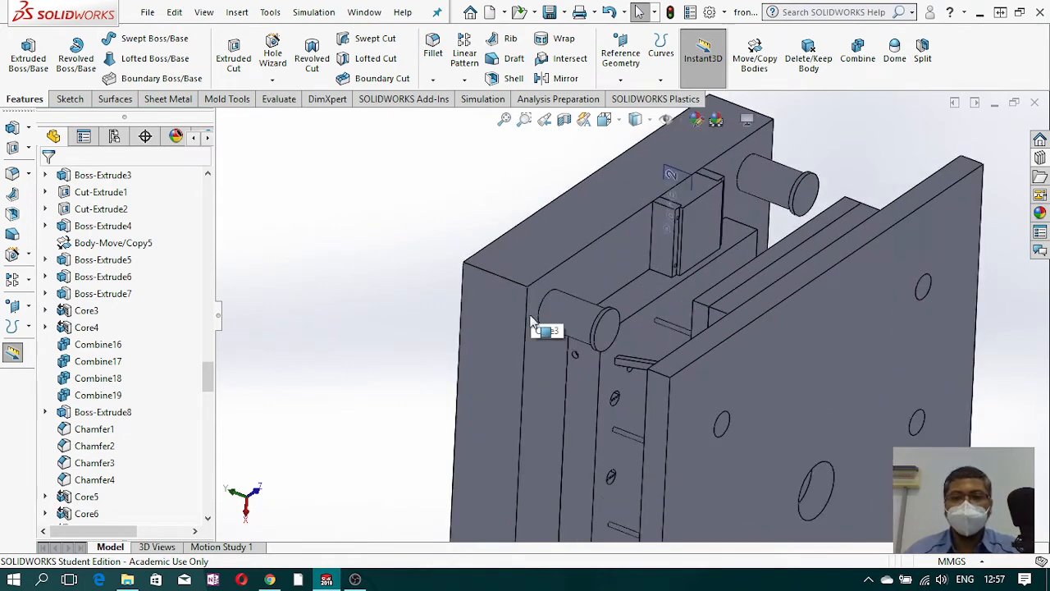
right_click(880, 322)
left_click(931, 222)
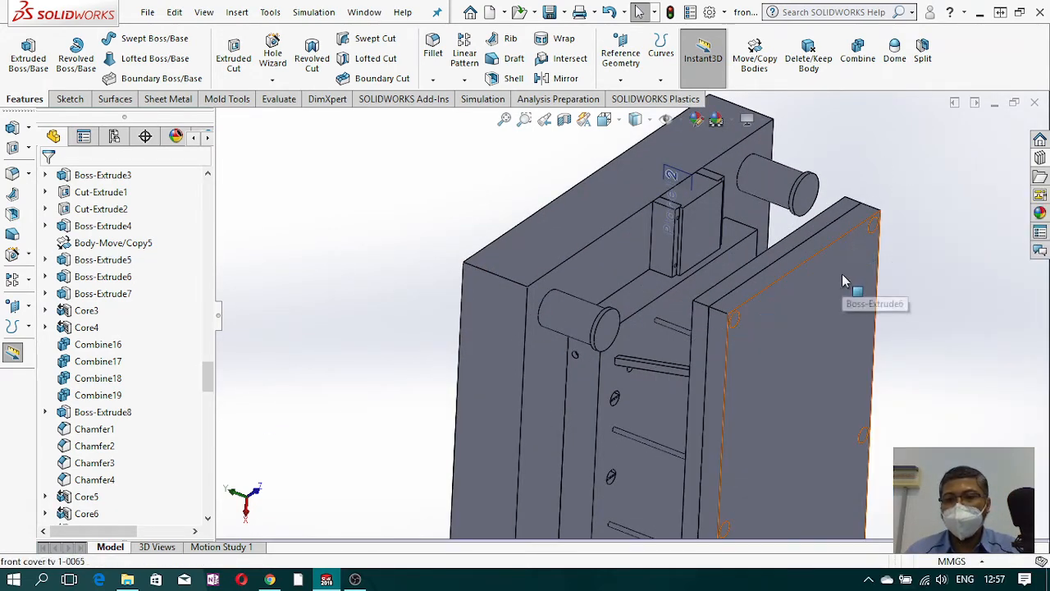
Step: Hide both ejector plates at the rear ends of the ejector pins
right_click(841, 273)
left_click(902, 222)
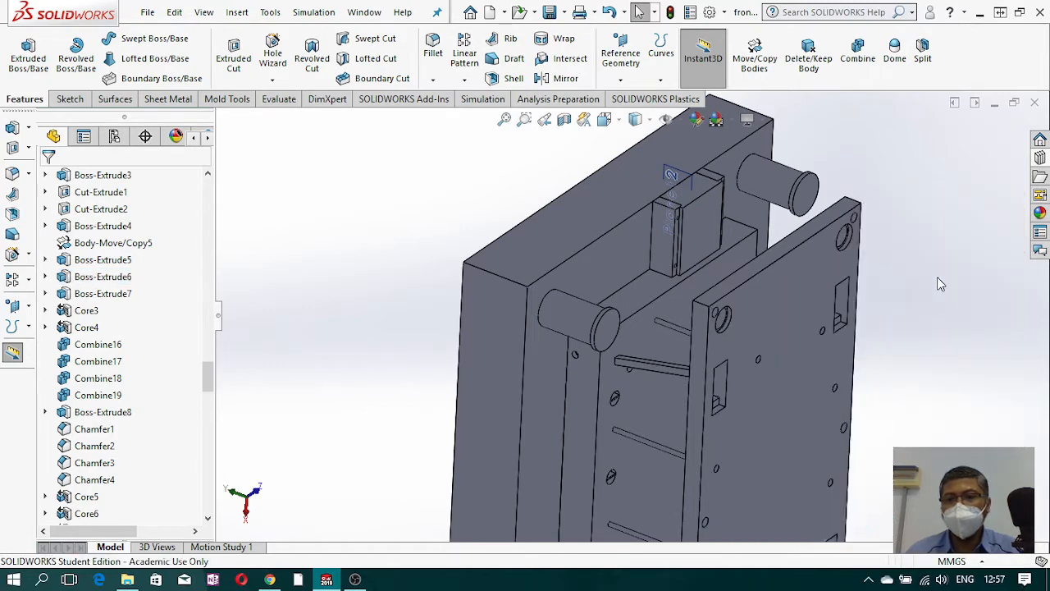
right_click(826, 277)
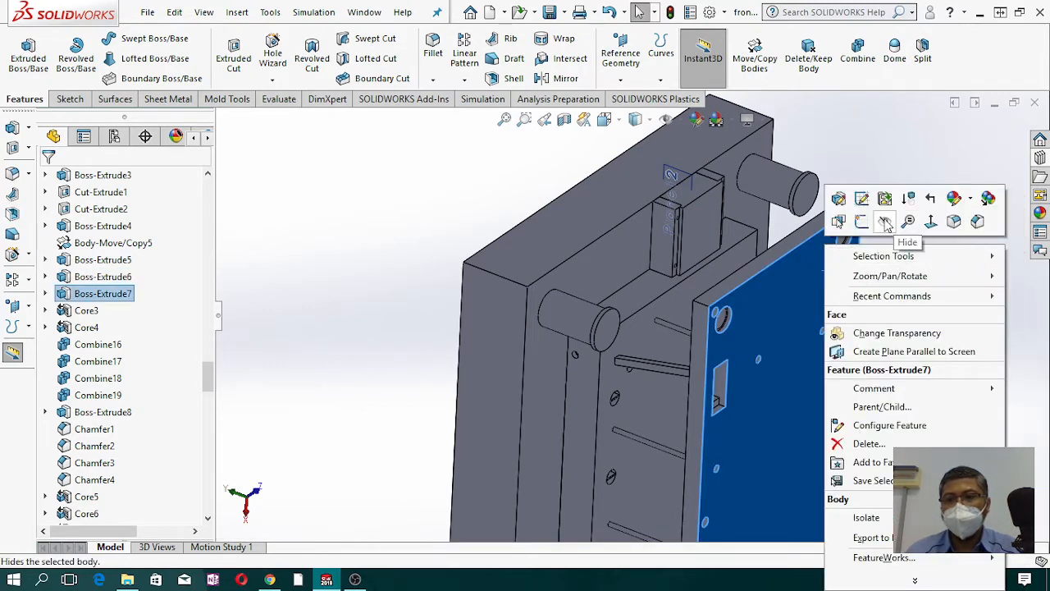
left_click(890, 222)
scroll(719, 400, "up", 3)
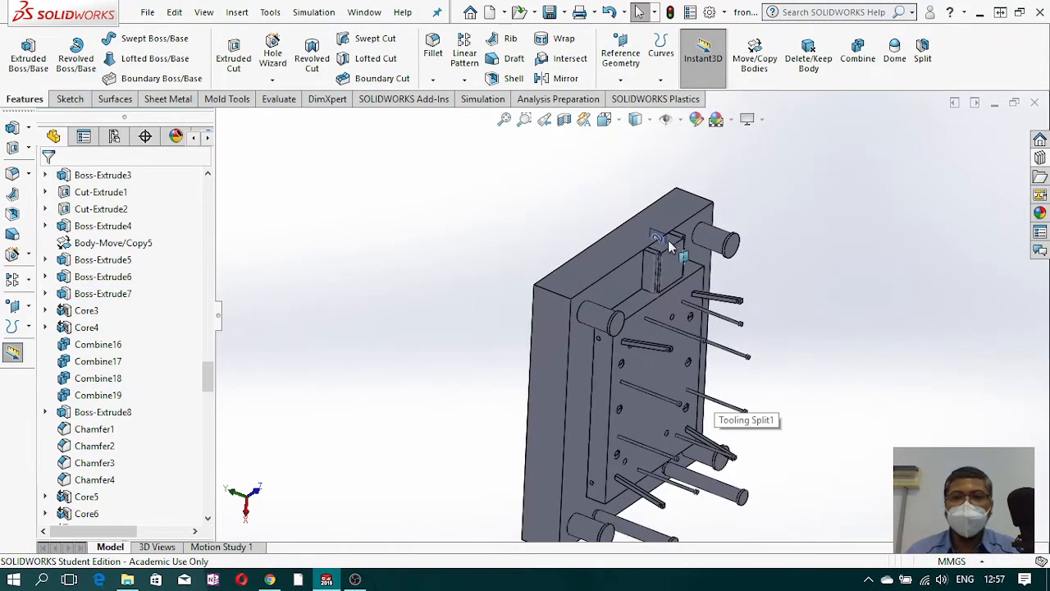
Step: Hide the reference plane Plane12 beside the slider block on the cavity-side plate
right_click(663, 240)
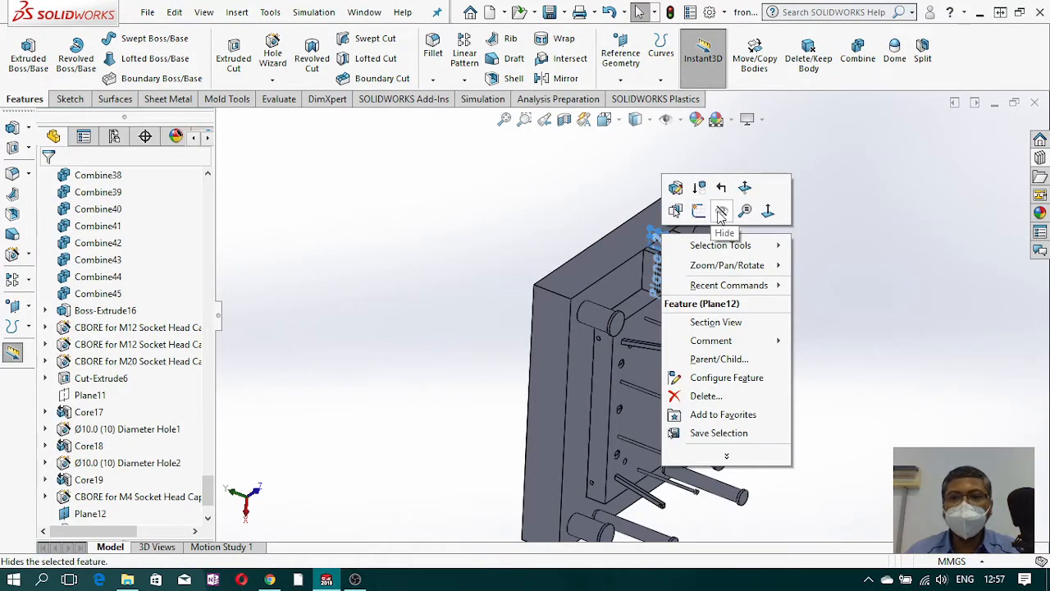
left_click(721, 217)
middle_click_drag(685, 357, 625, 333)
scroll(542, 302, "down", 4)
middle_click_drag(541, 300, 561, 263)
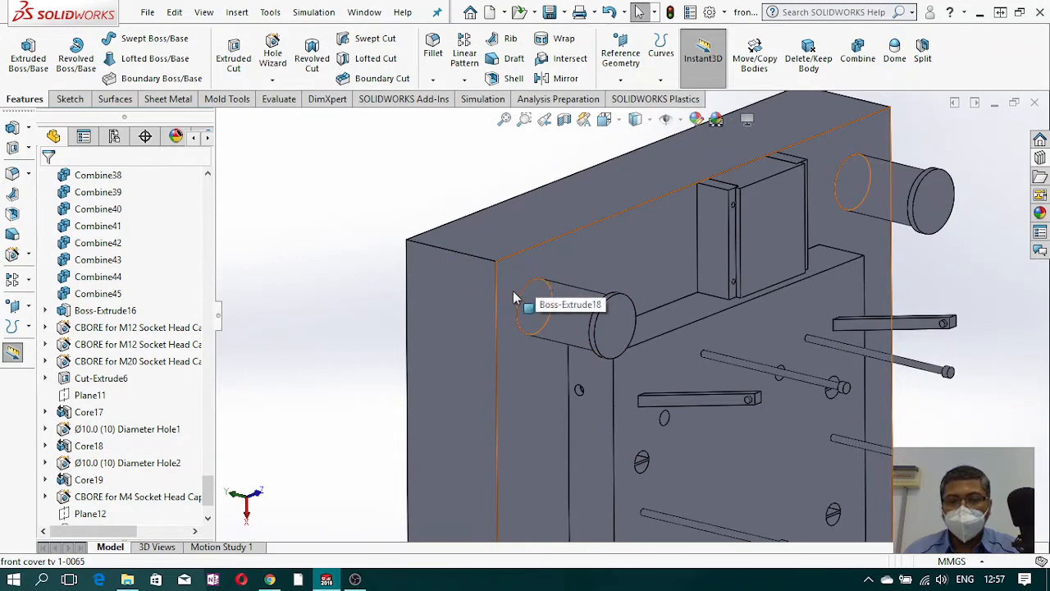
scroll(560, 305, "up", 5)
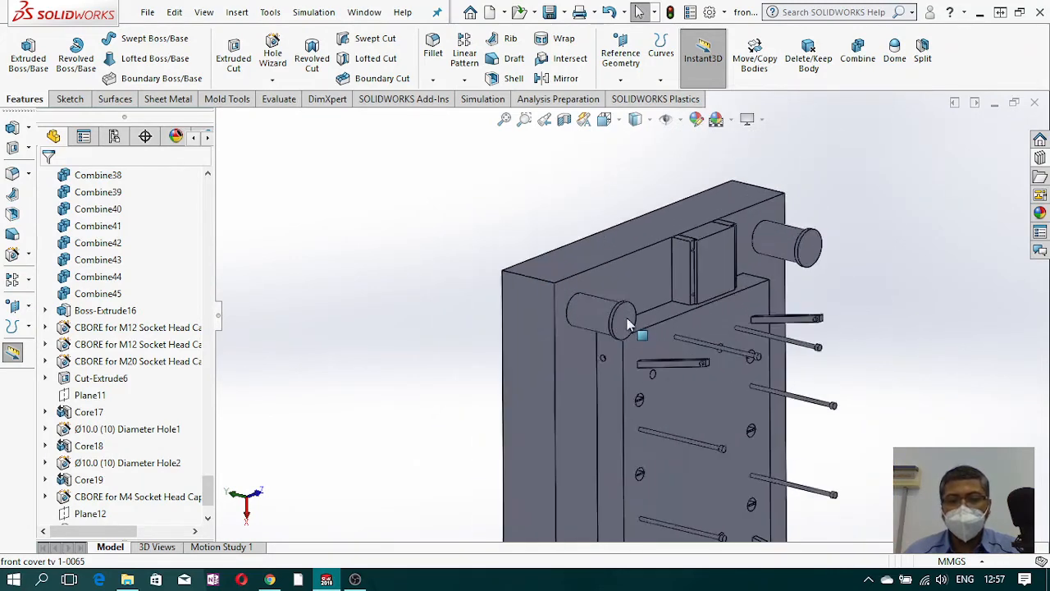
Step: Start a new sketch on the Top Plane
left_click(70, 99)
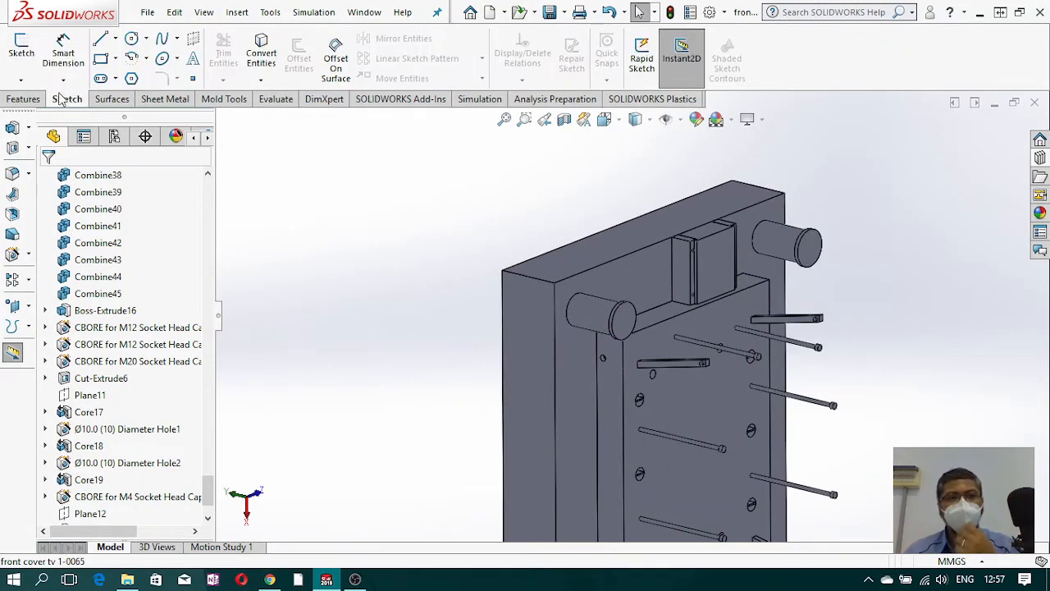
left_click(22, 51)
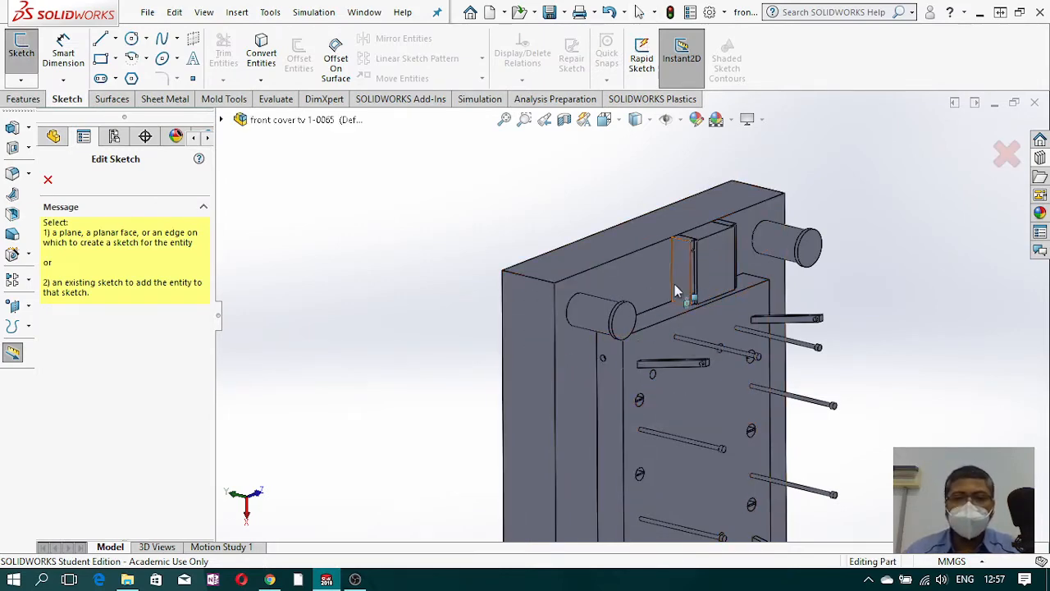
middle_click_drag(563, 327, 535, 316)
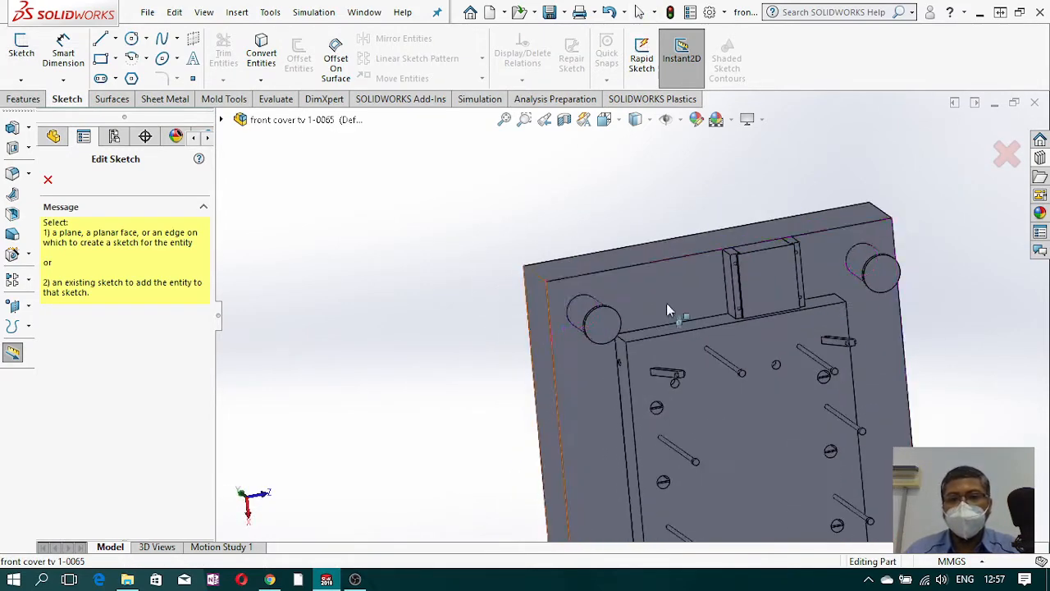
scroll(680, 292, "up", 3)
scroll(679, 284, "up", 1)
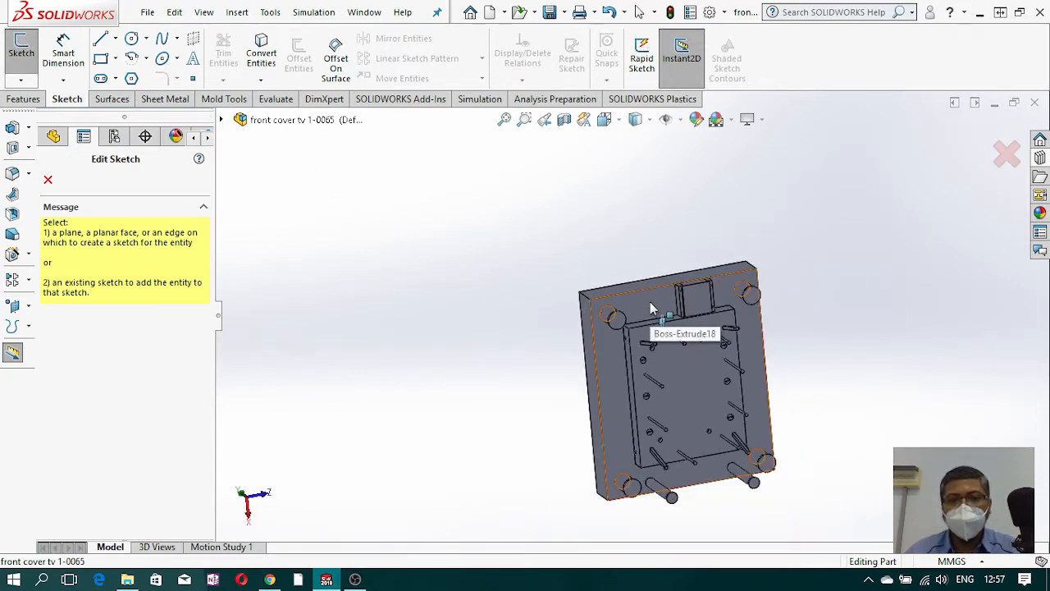
left_click(223, 121)
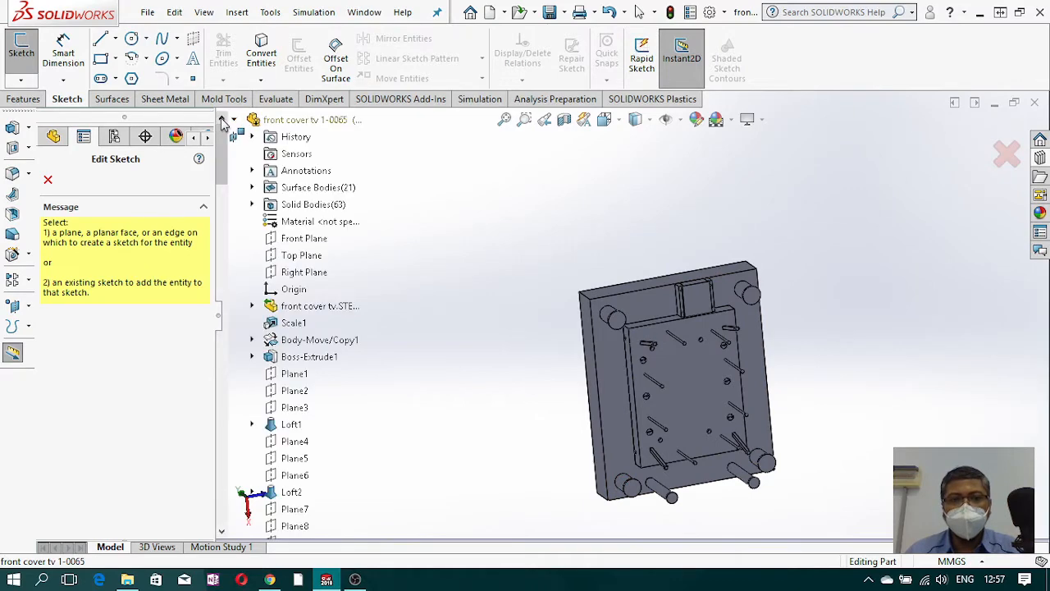
left_click(295, 252)
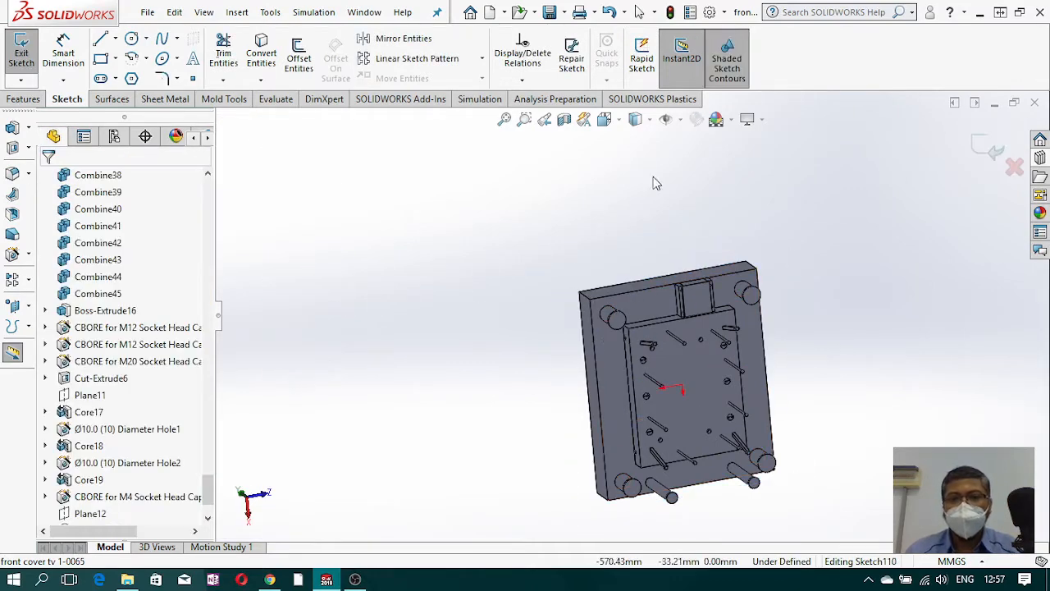
Step: Orient the view normal to the sketch plane and switch the model display to wireframe
left_click(603, 119)
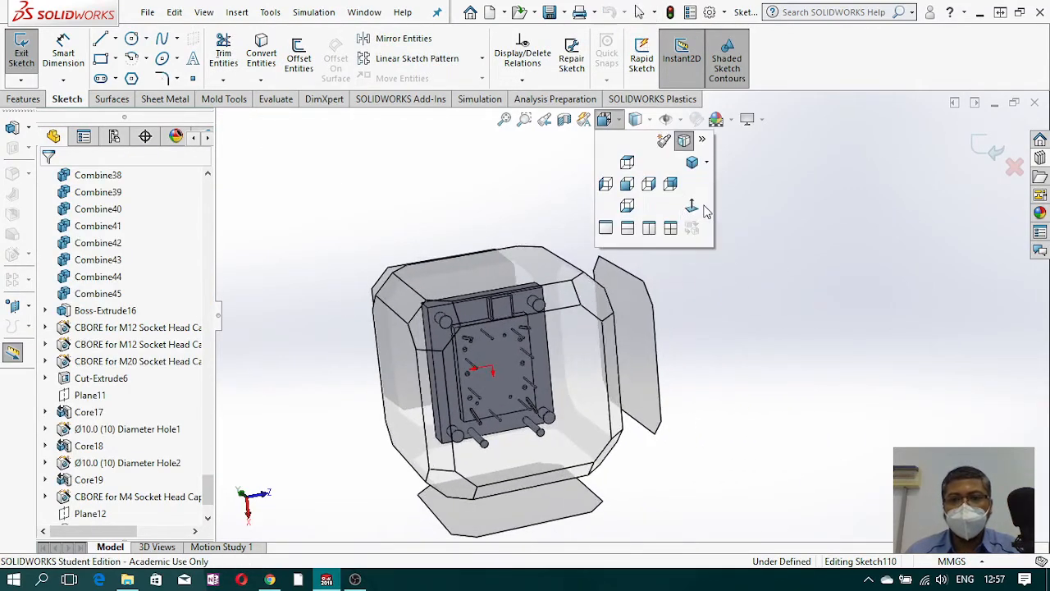
left_click(691, 207)
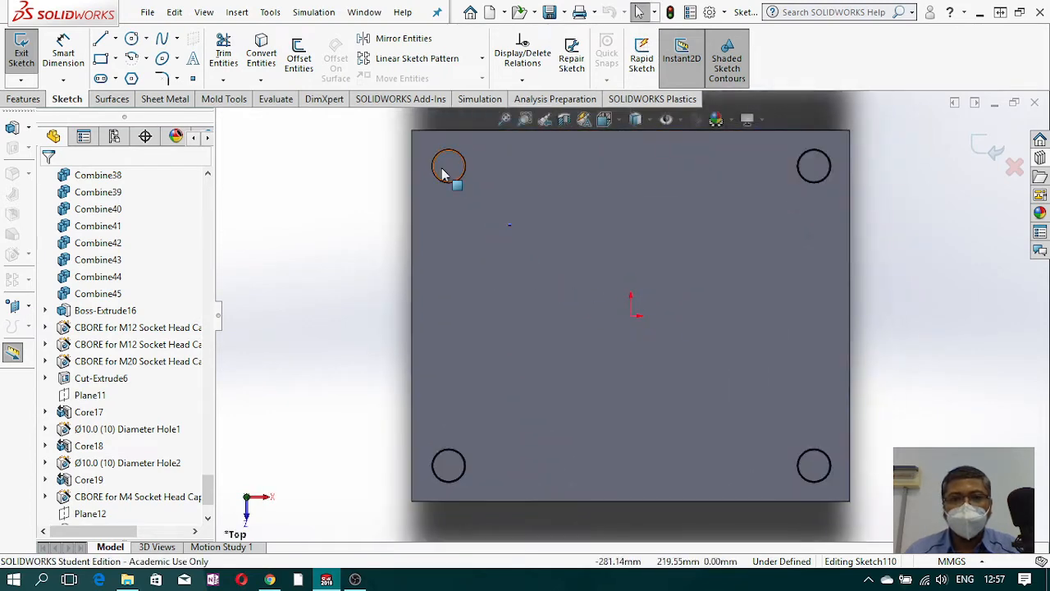
left_click(636, 119)
left_click(638, 205)
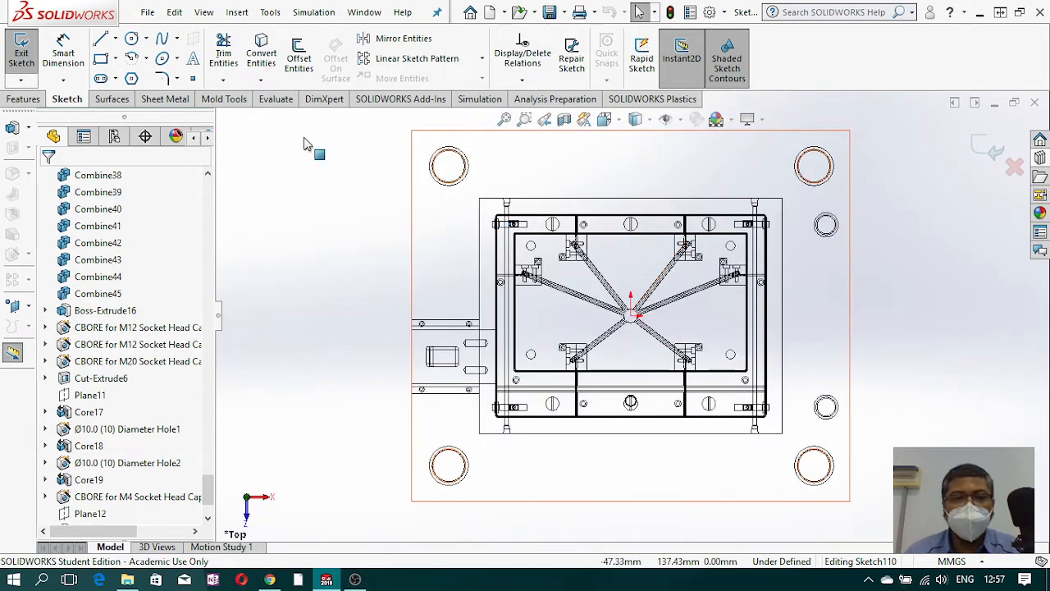
left_click(296, 57)
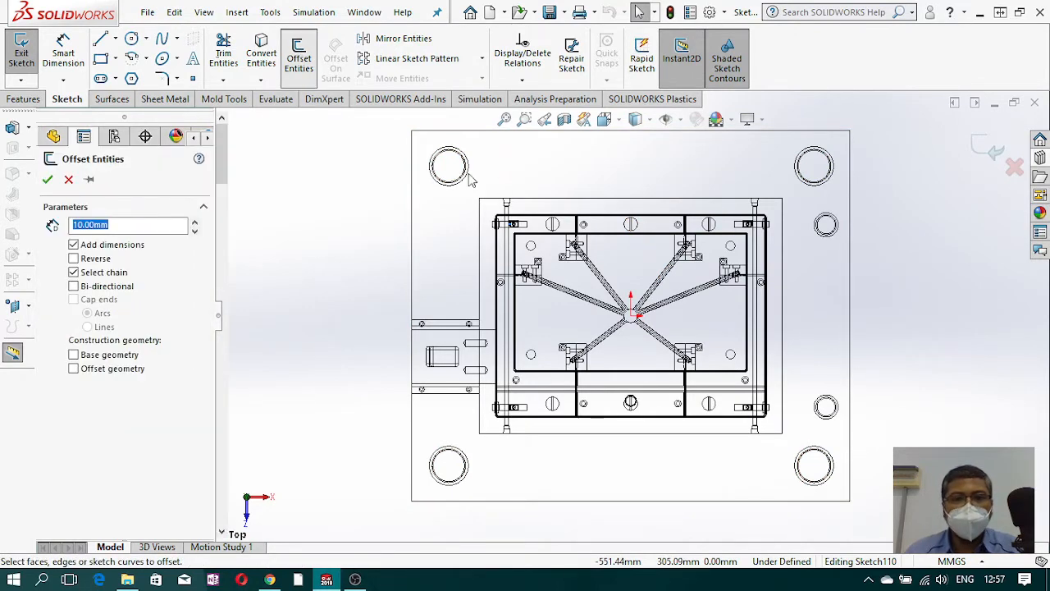
scroll(466, 178, "down", 2)
scroll(463, 179, "down", 3)
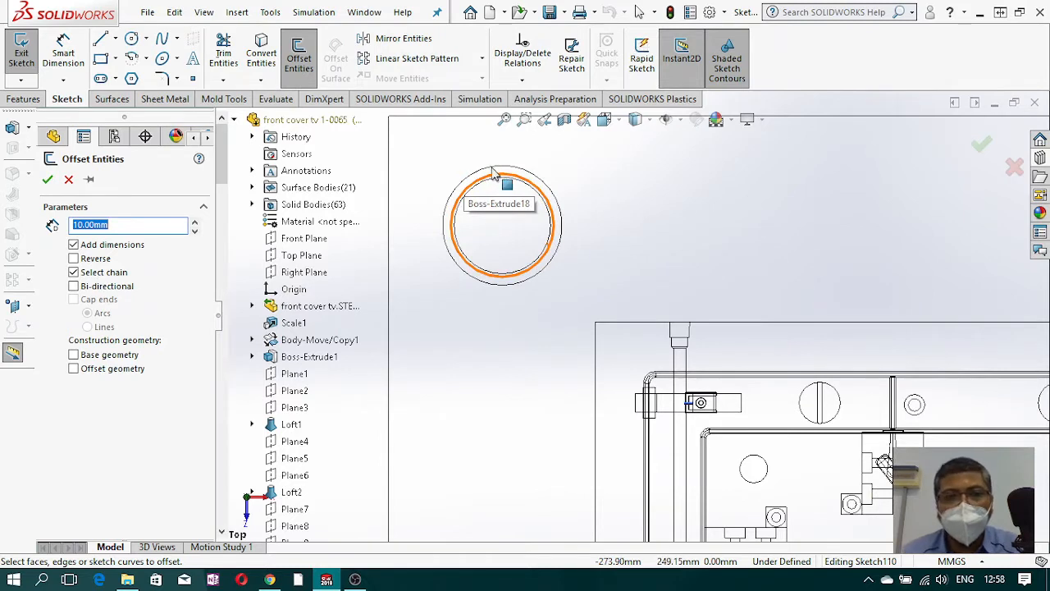
left_click(469, 187)
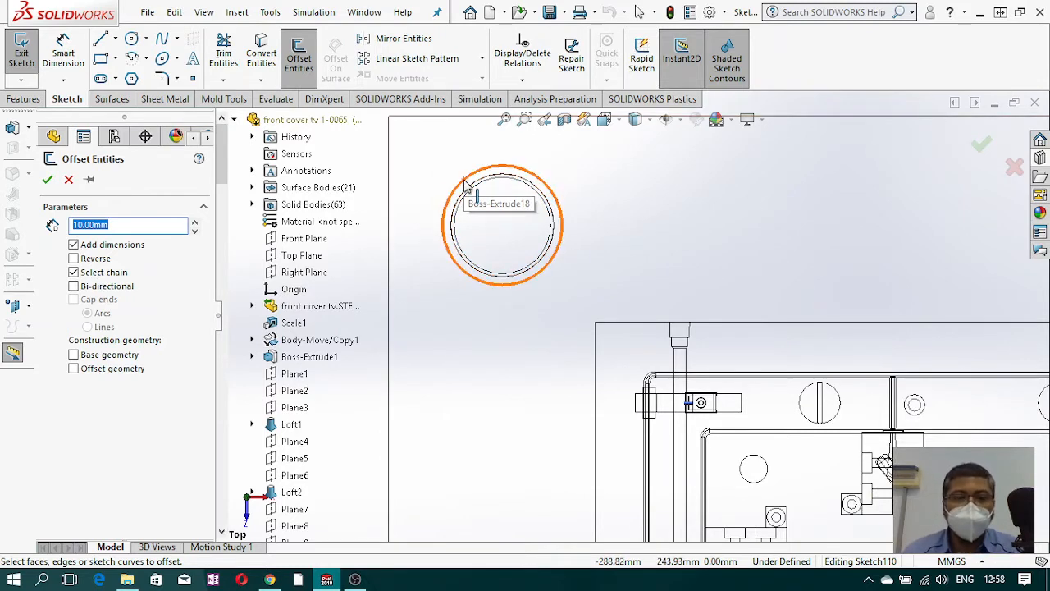
left_click(469, 187)
scroll(696, 251, "up", 2)
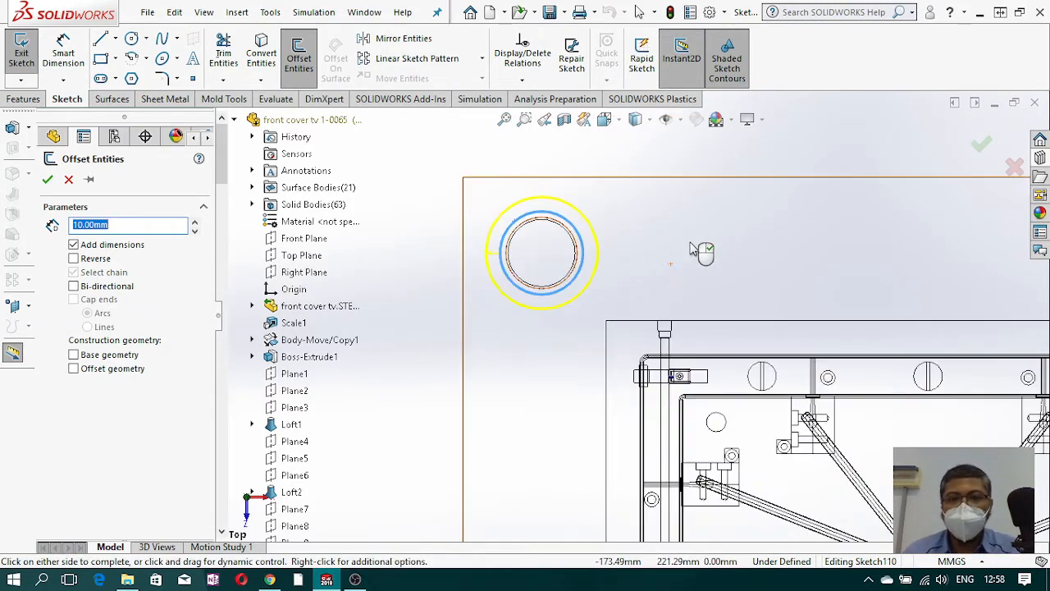
left_click(70, 179)
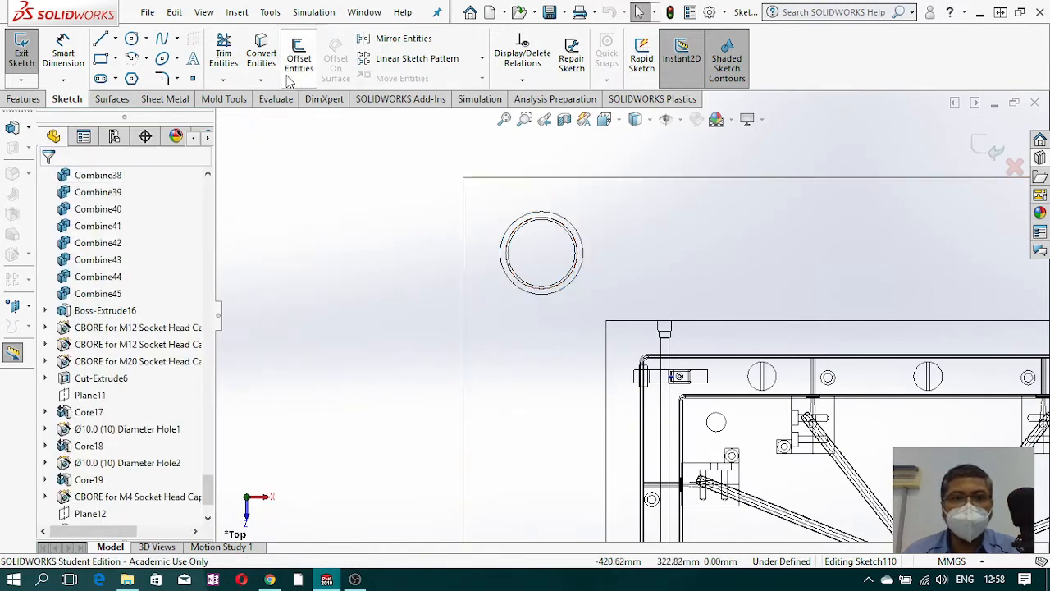
left_click(261, 51)
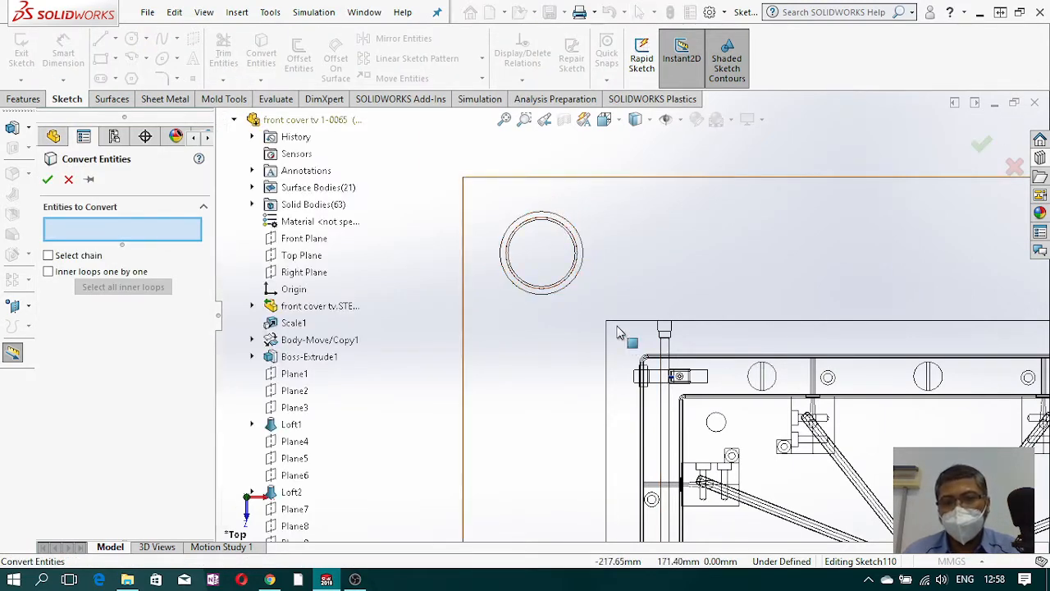
left_click(564, 223)
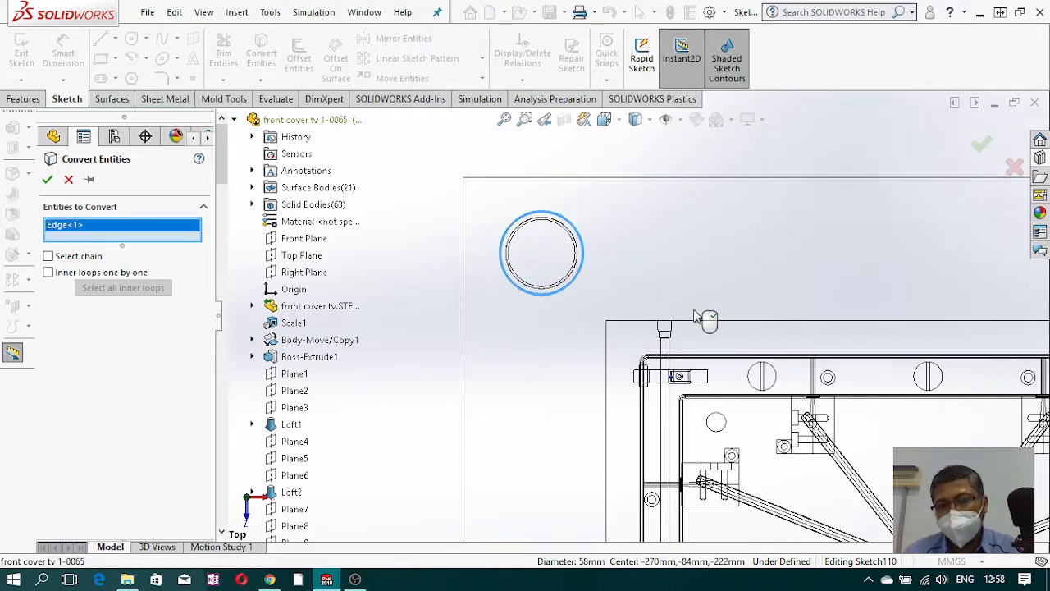
scroll(697, 318, "up", 2)
scroll(827, 333, "up", 4)
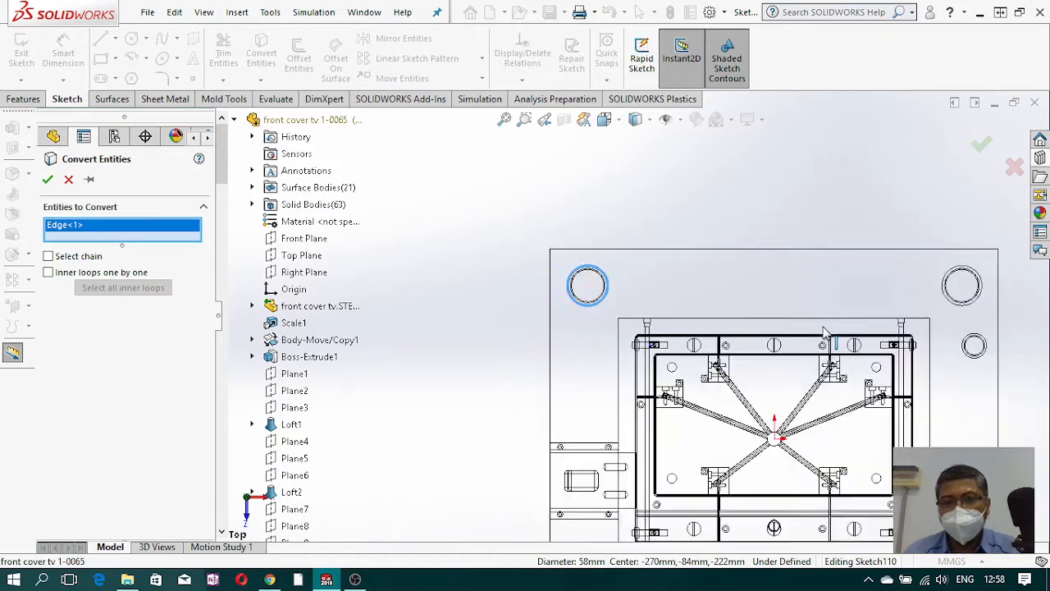
scroll(794, 301, "down", 5)
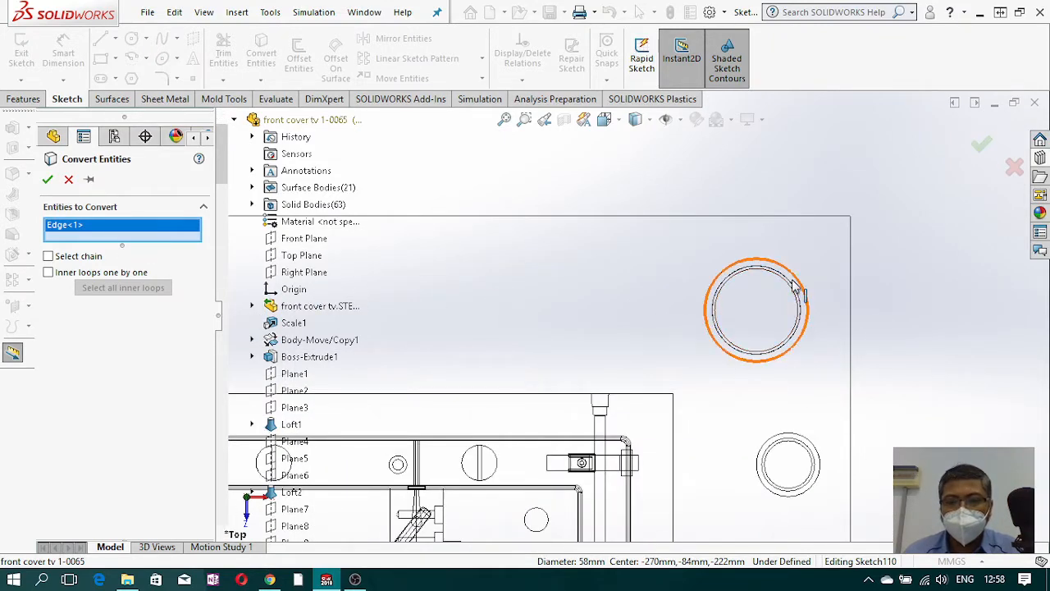
left_click(69, 180)
Step: Discard the outer-circle selection and restart Convert Entities with the 50 mm middle circular edges at the plate's two upper corners
scroll(656, 270, "up", 6)
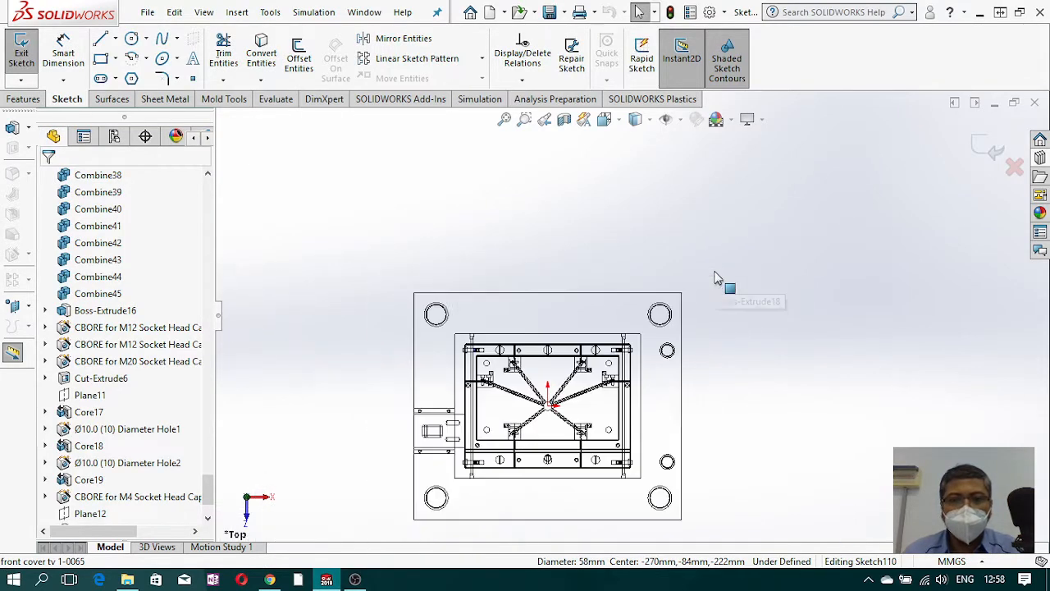
scroll(452, 321, "down", 5)
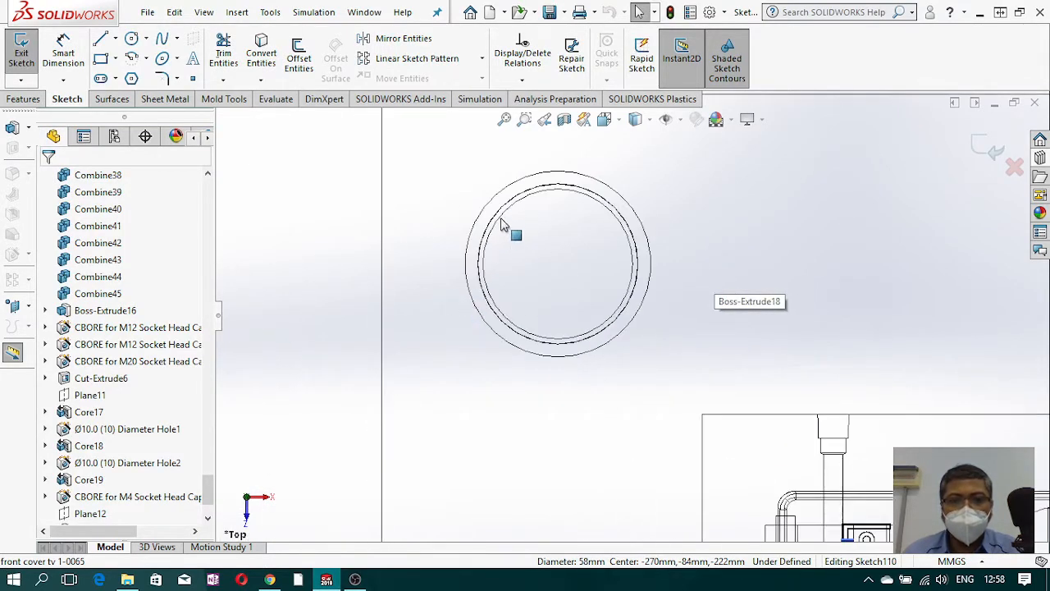
left_click(261, 53)
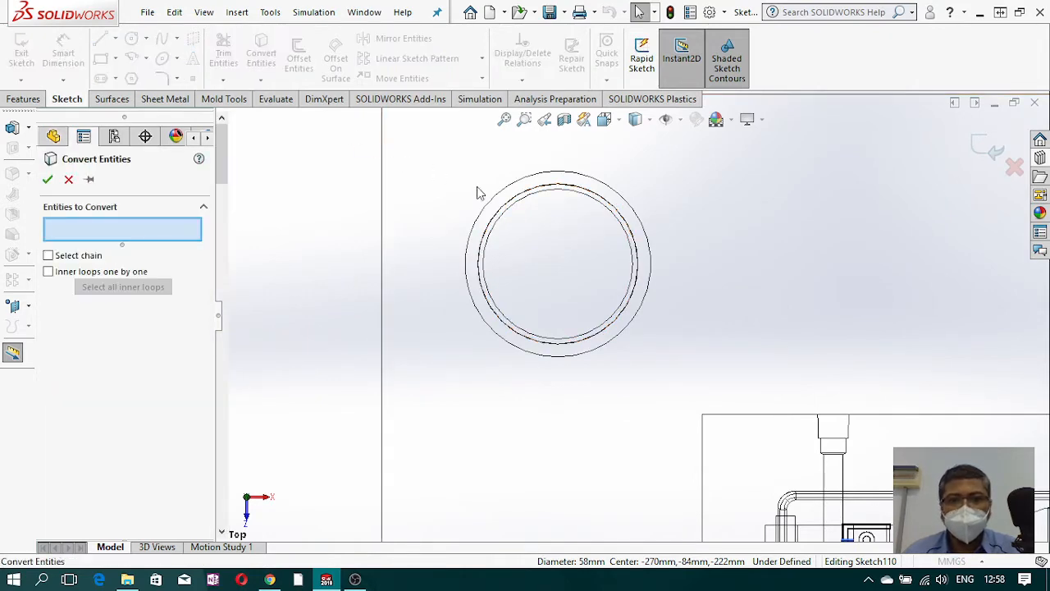
left_click(515, 210)
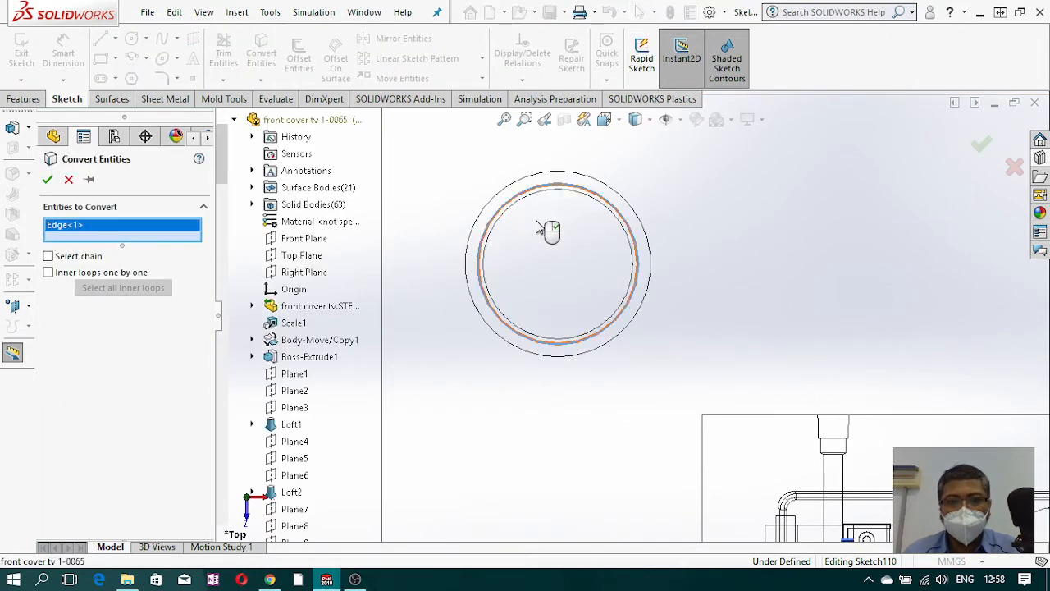
scroll(698, 293, "up", 3)
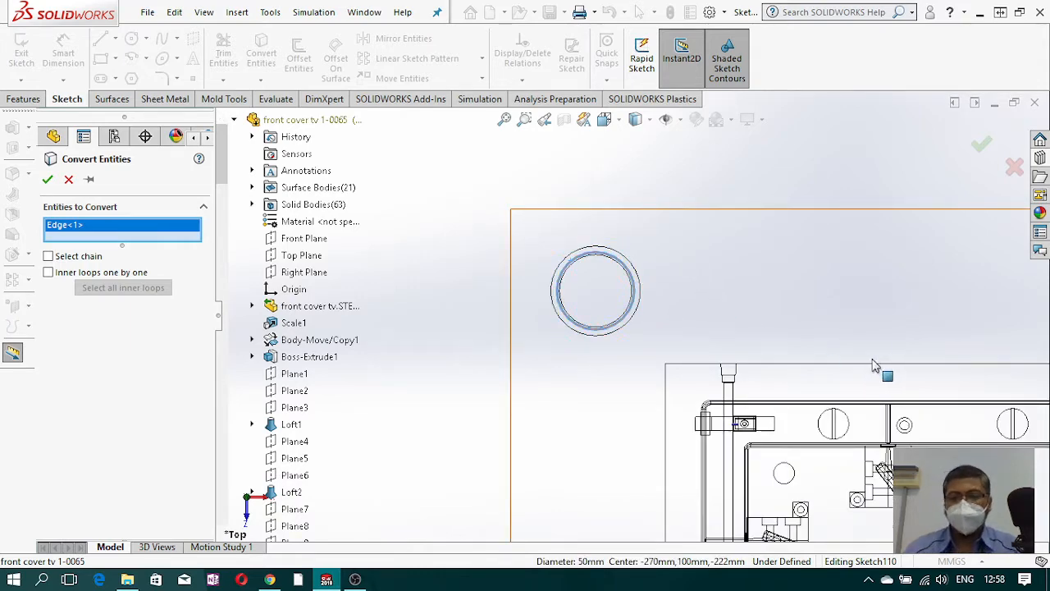
scroll(869, 353, "up", 5)
scroll(859, 324, "down", 1)
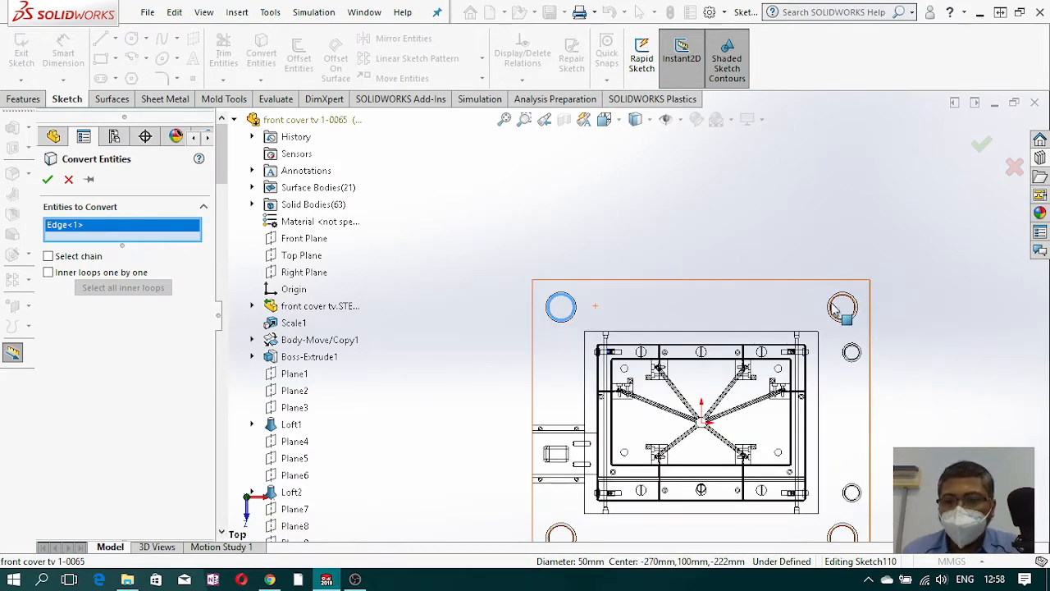
scroll(833, 308, "down", 3)
scroll(791, 307, "down", 4)
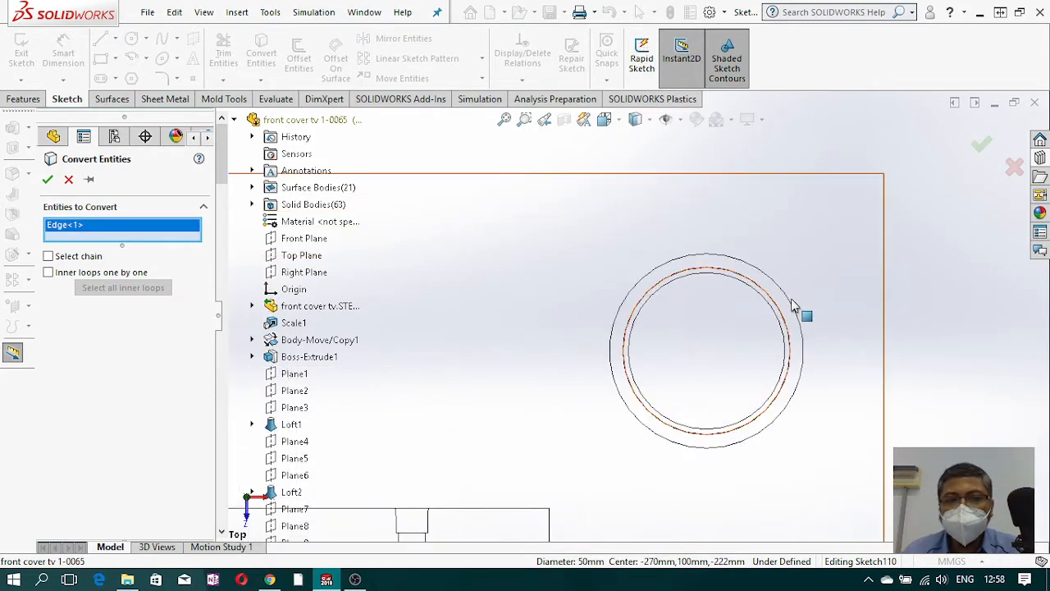
left_click(750, 281)
scroll(793, 361, "up", 8)
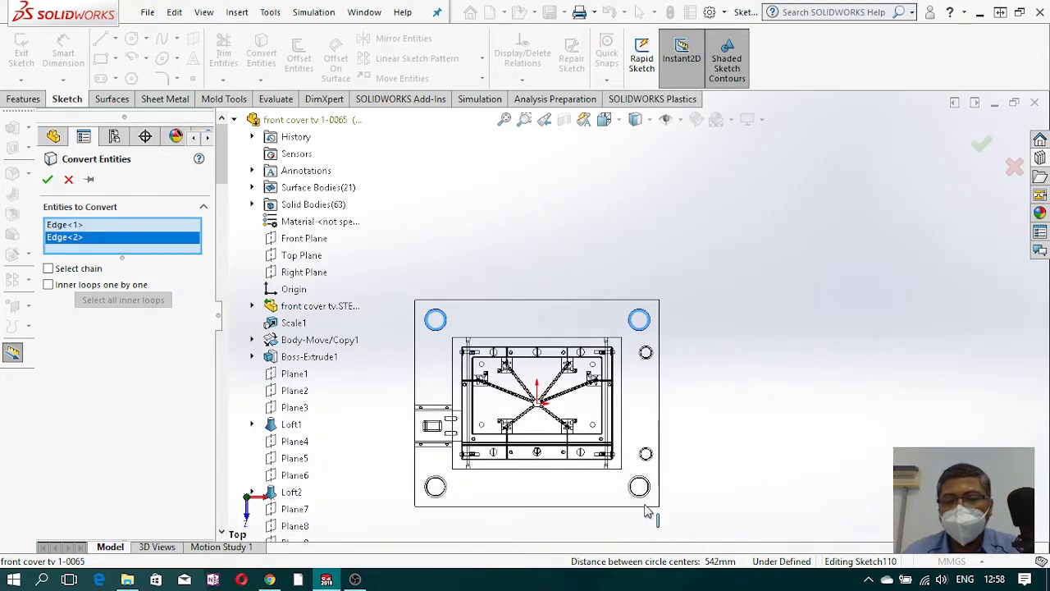
Step: Add the matching middle circular edges of the two lower-corner guide pillars and convert all four into sketch circles
scroll(646, 510, "down", 4)
scroll(665, 298, "down", 3)
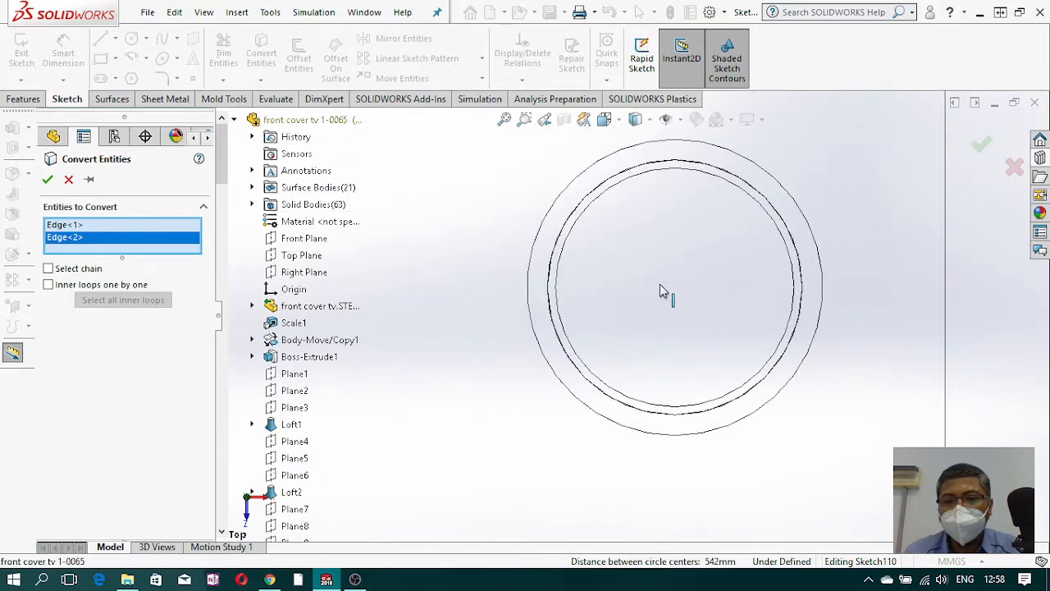
left_click(603, 189)
scroll(694, 285, "up", 3)
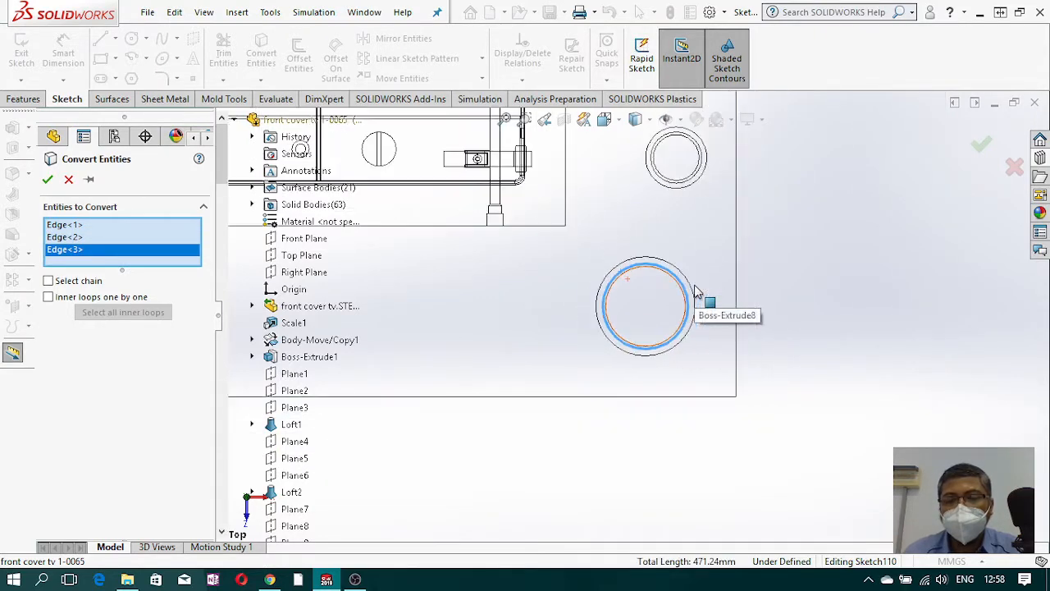
scroll(689, 307, "up", 5)
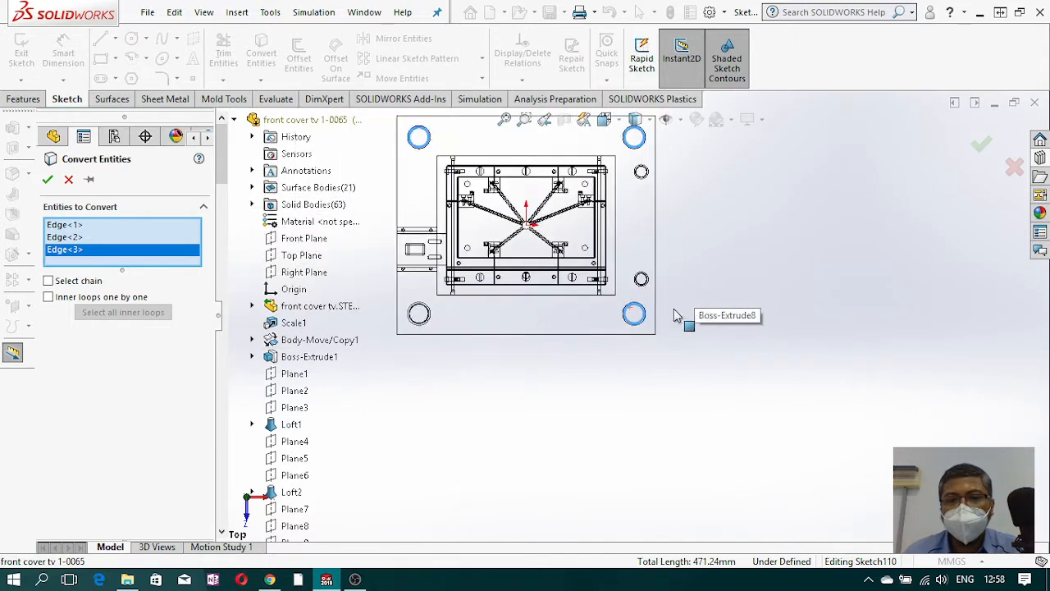
scroll(432, 322, "down", 5)
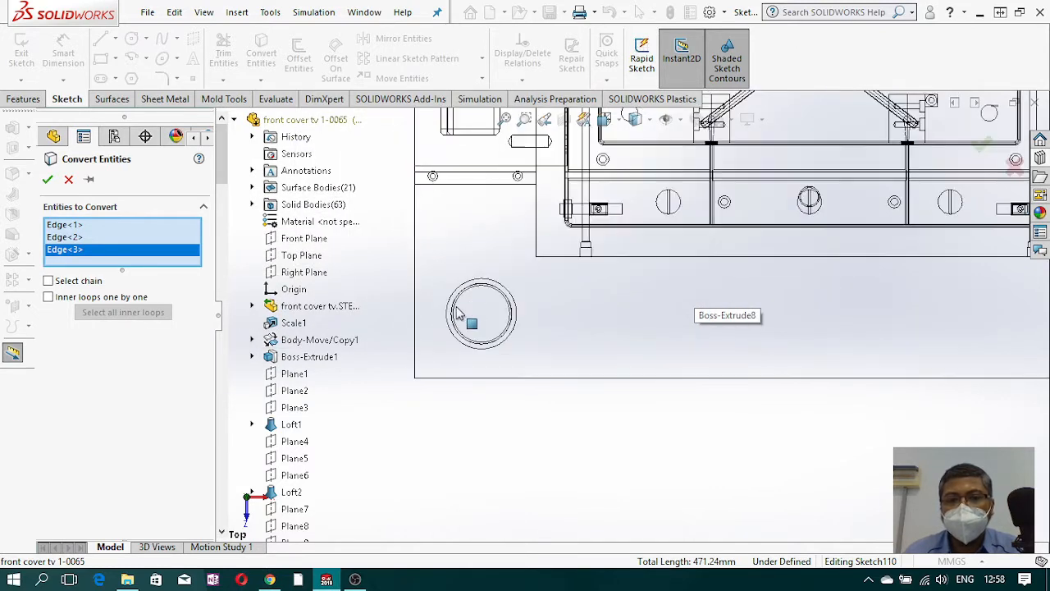
scroll(467, 296, "down", 3)
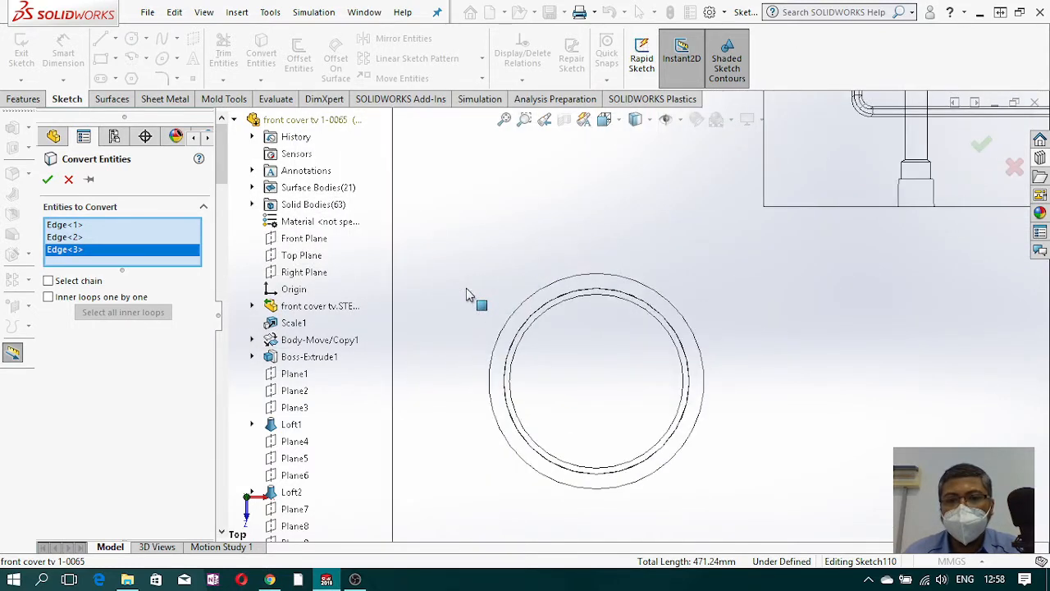
left_click(545, 312)
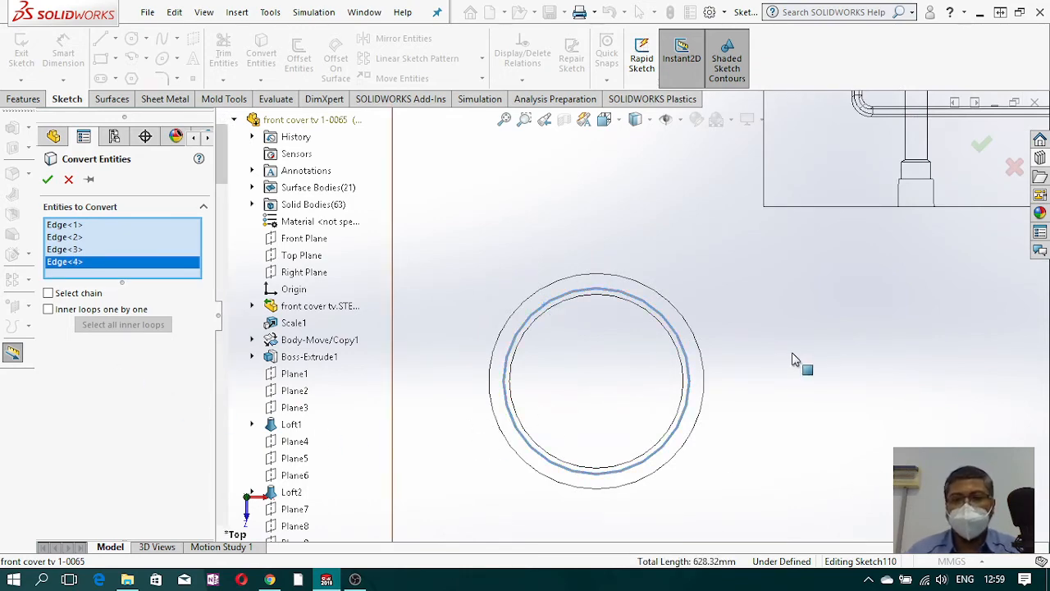
scroll(801, 364, "up", 5)
scroll(793, 357, "up", 3)
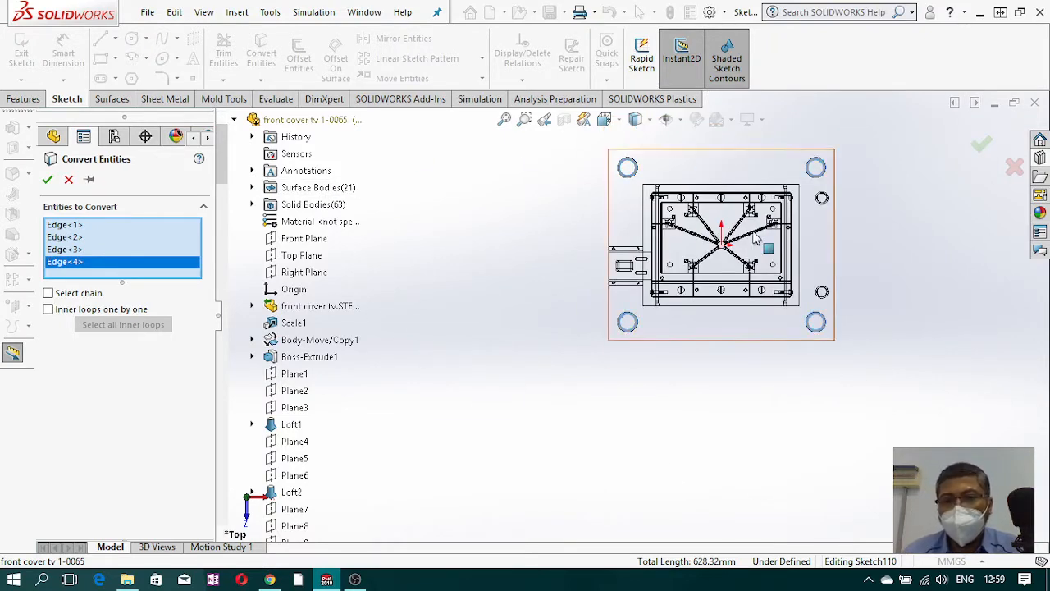
scroll(763, 234, "down", 2)
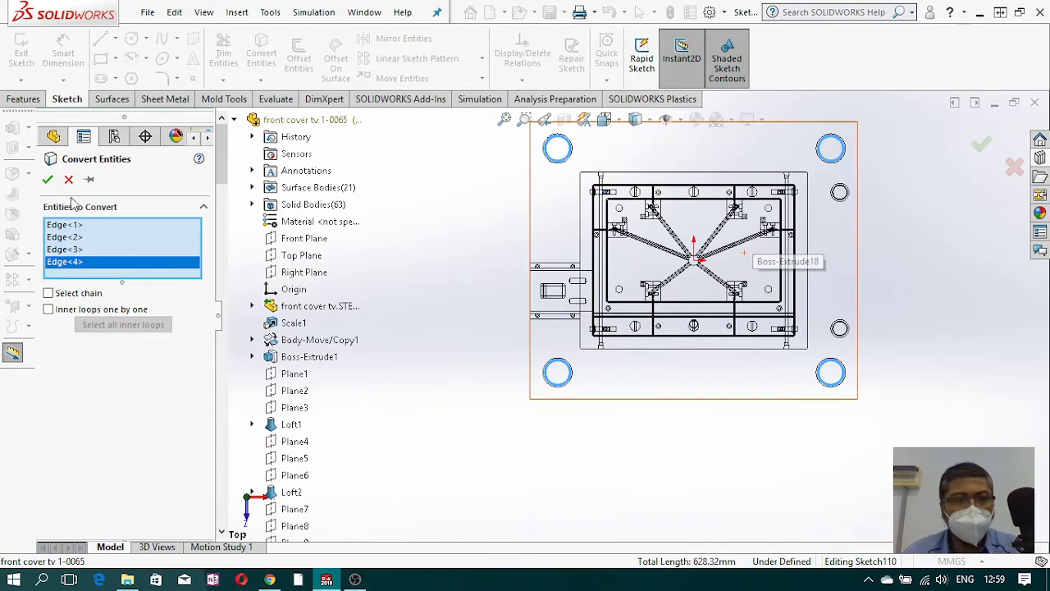
left_click(48, 183)
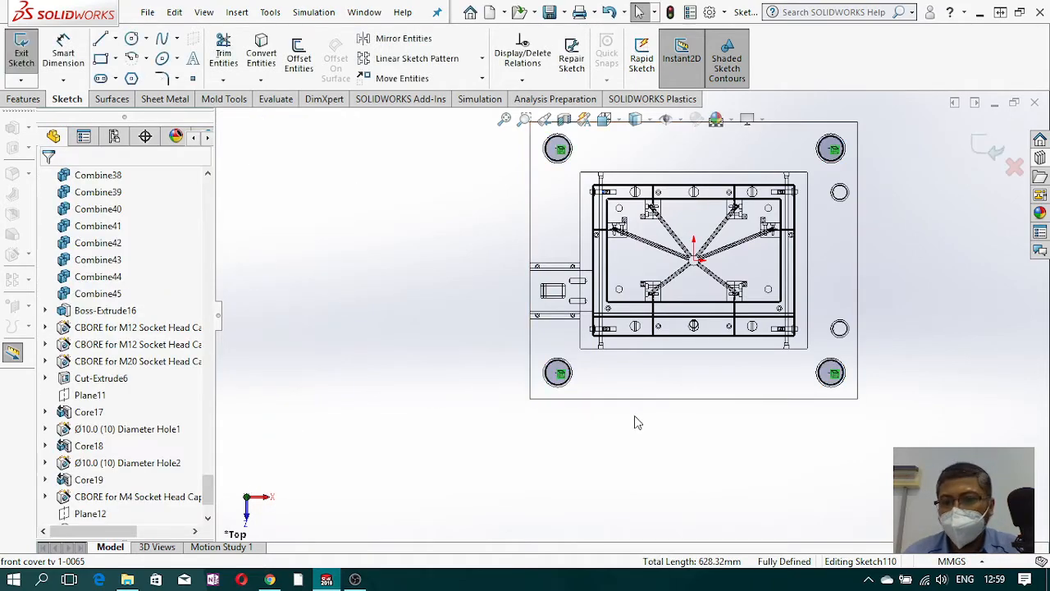
Step: Display the model shaded with edges and exit the guide pillar circle sketch
middle_click_drag(729, 445, 738, 287)
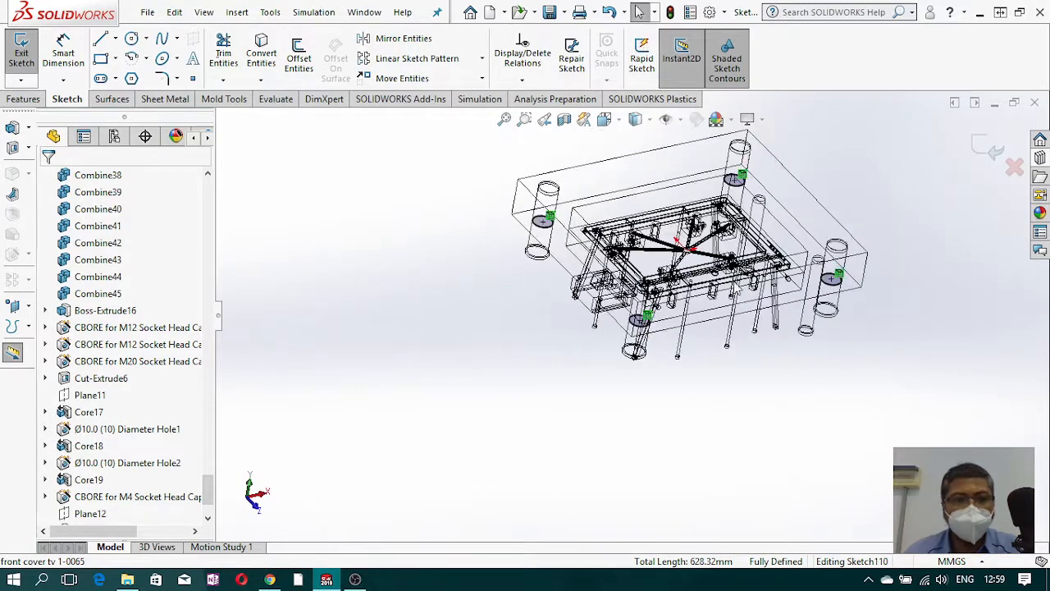
left_click(635, 119)
left_click(637, 140)
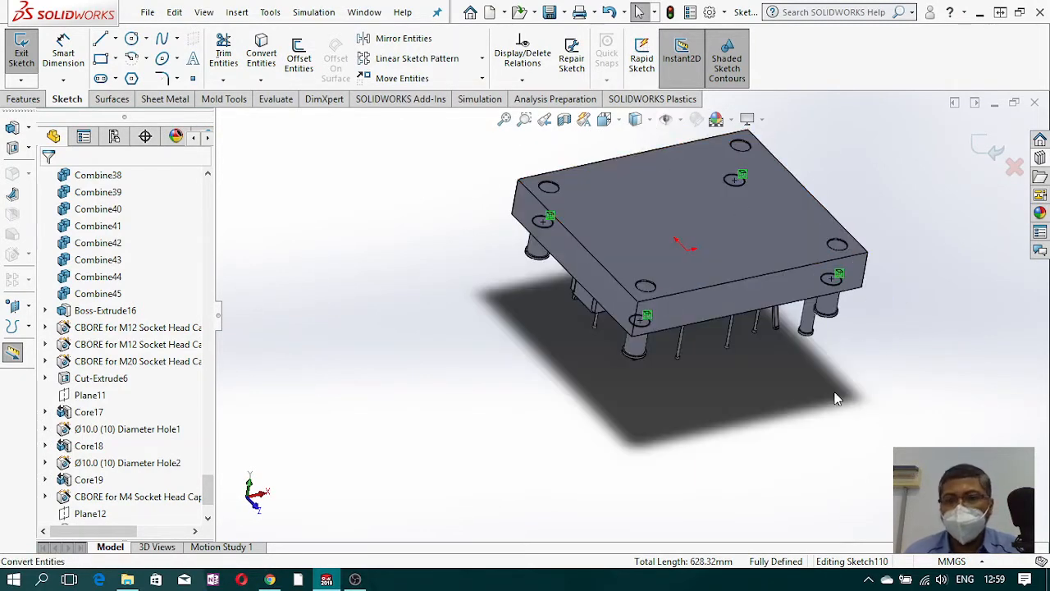
middle_click_drag(448, 265, 542, 239)
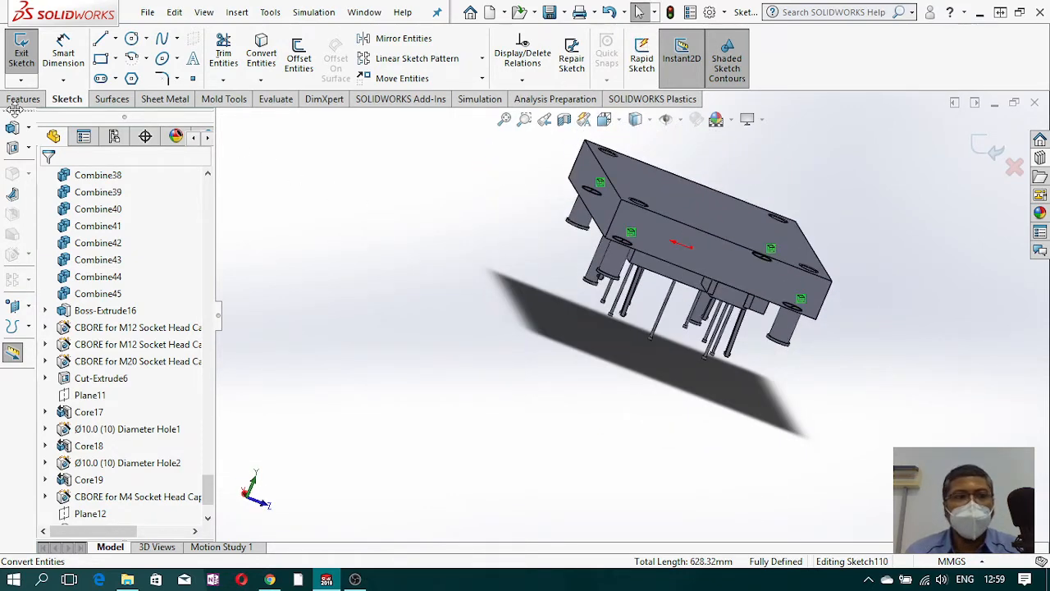
left_click(223, 99)
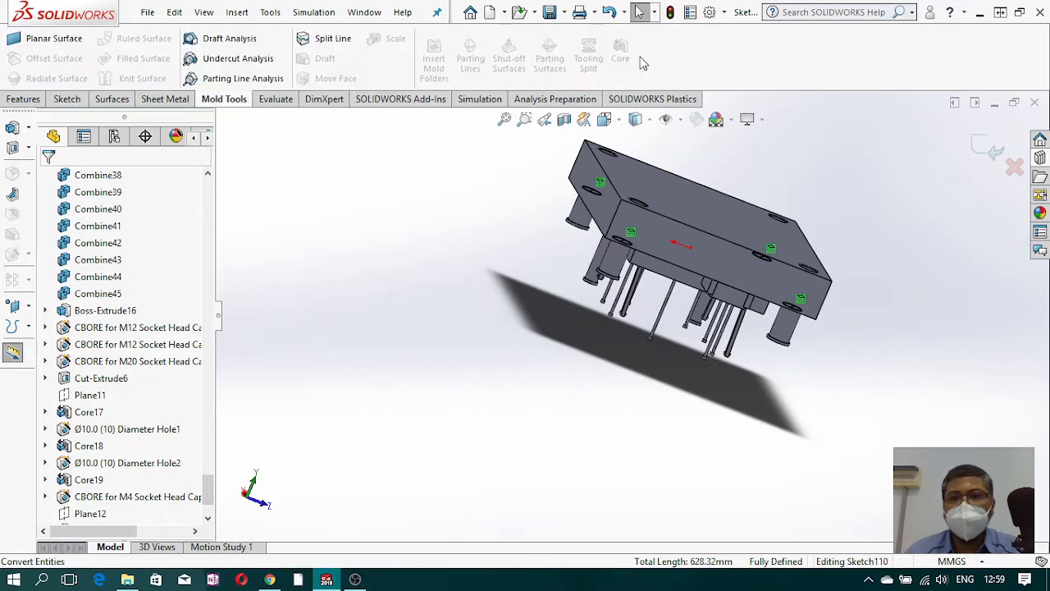
left_click(977, 146)
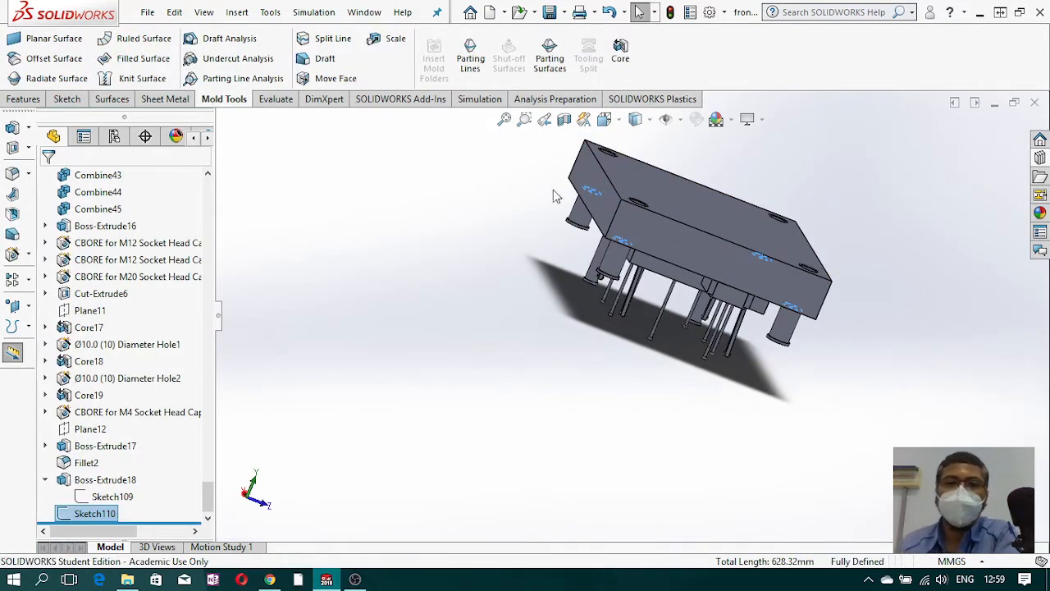
Step: Start a Core from the guide pillar circle sketch with a first depth of 301 mm, reversed direction and the cavity-side plate as body
left_click(620, 51)
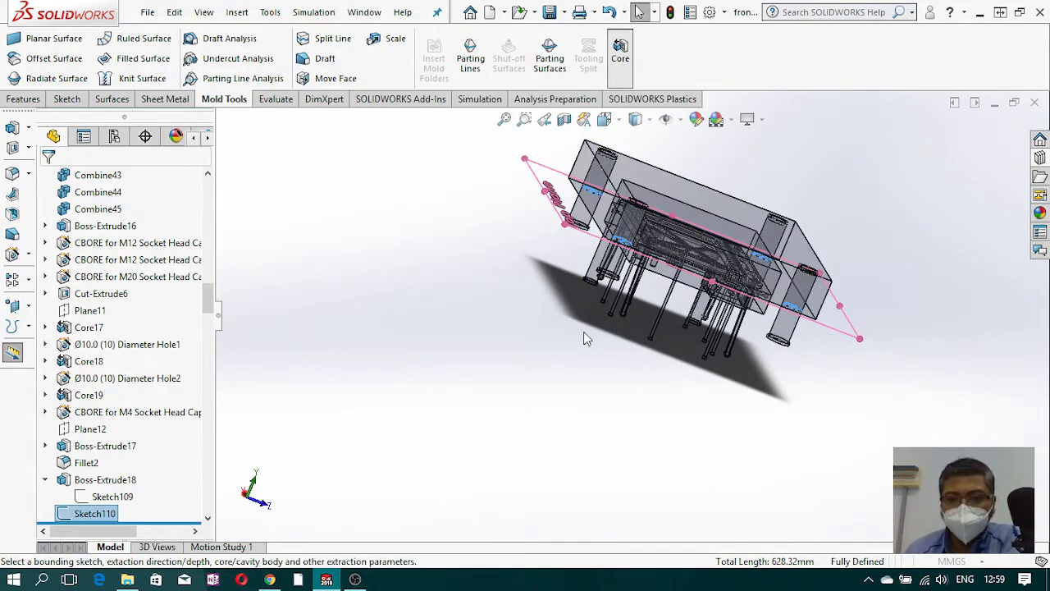
left_click_drag(725, 176, 746, 117)
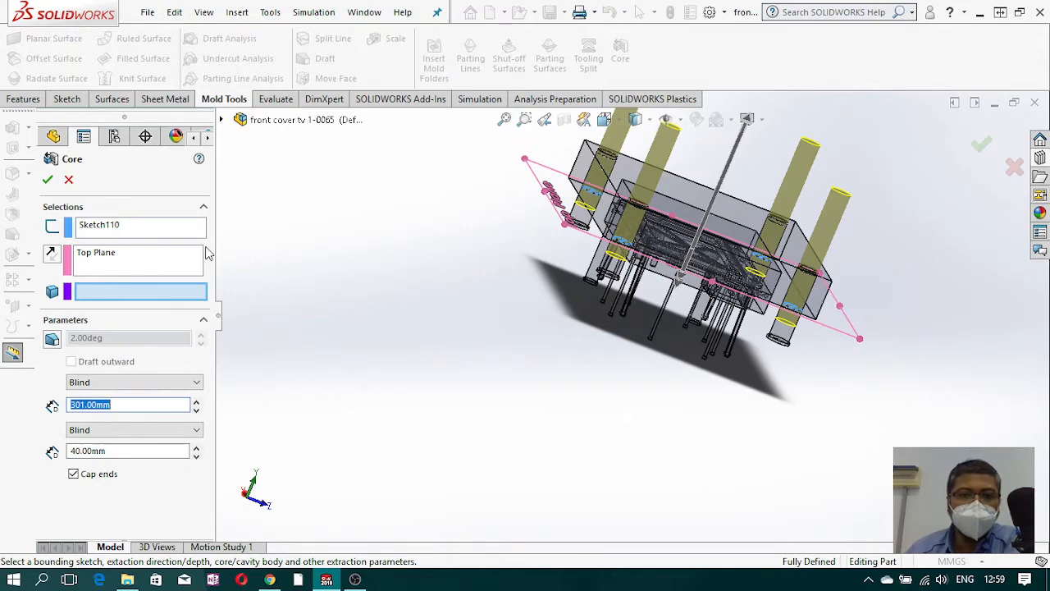
middle_click_drag(254, 409, 228, 282)
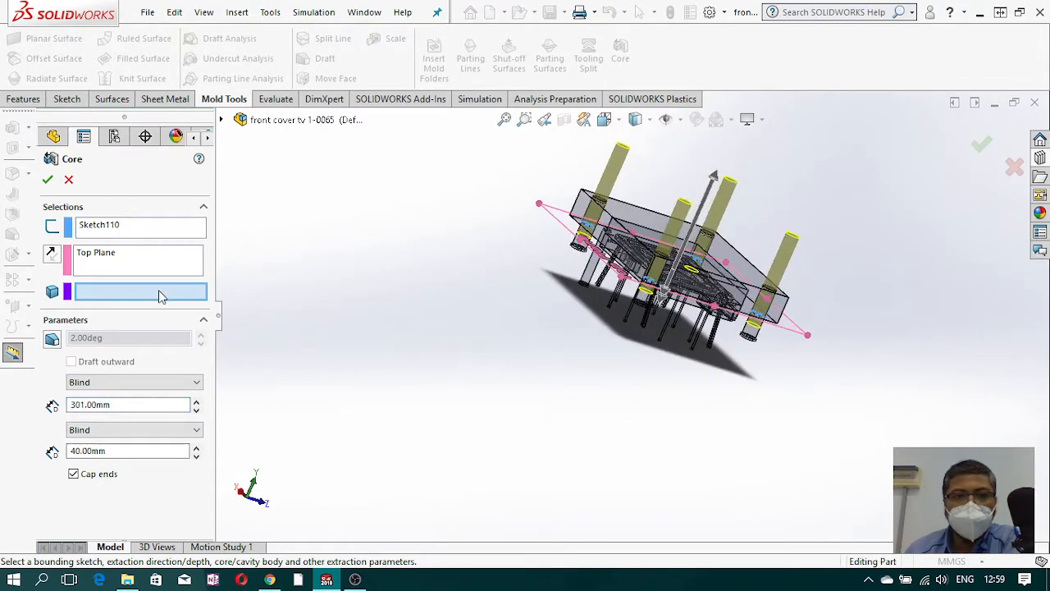
left_click(629, 214)
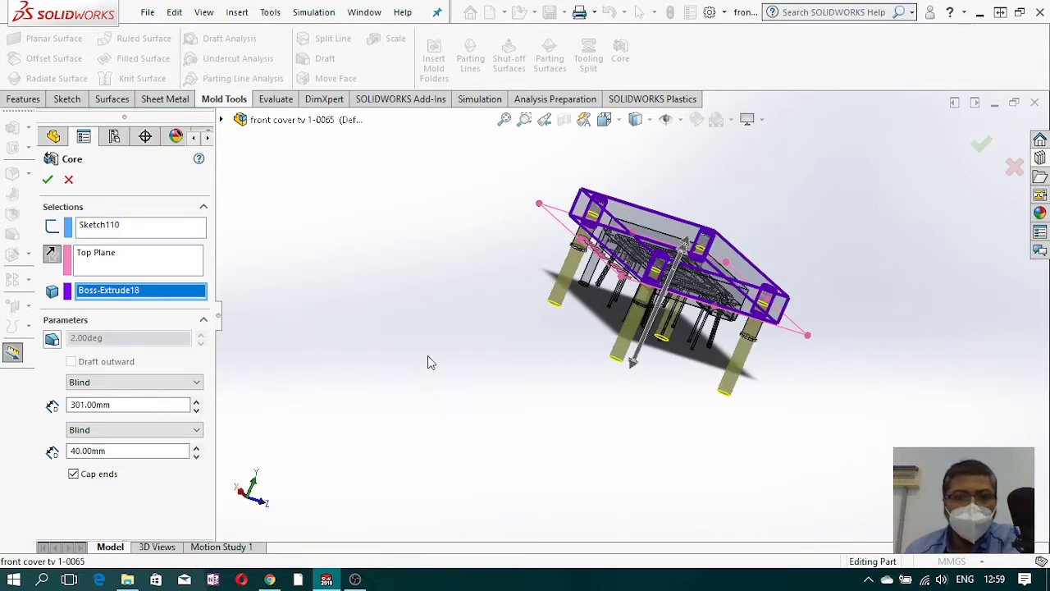
Step: Set the second depth to 330 mm, try to extract the guide pillar cores from the cavity-side plate, and cancel the Core feature
left_click_drag(685, 250, 724, 191)
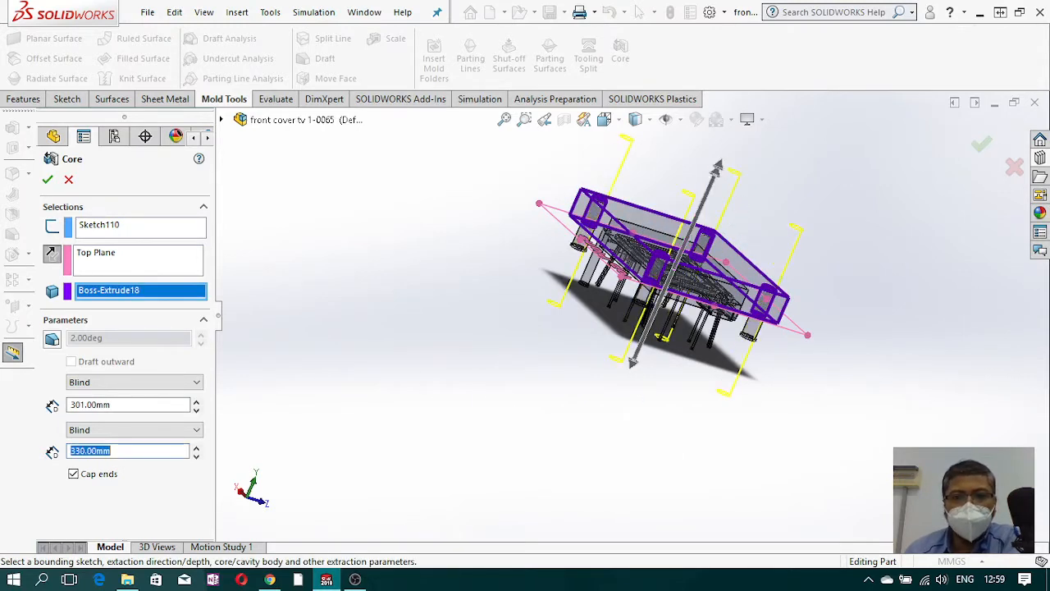
middle_click_drag(472, 351, 476, 271)
middle_click_drag(554, 228, 600, 177)
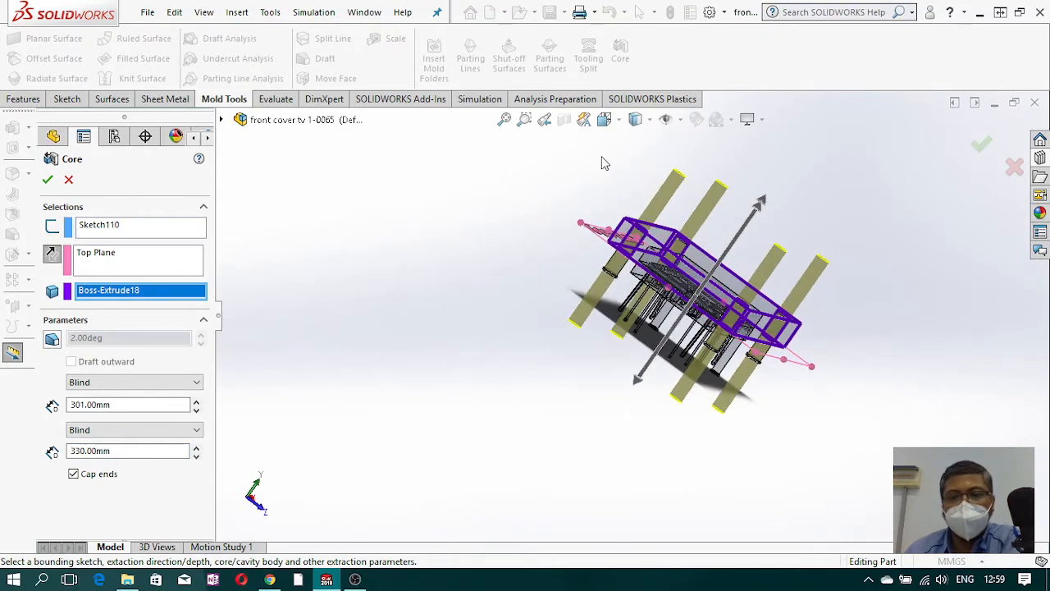
scroll(679, 291, "down", 5)
middle_click_drag(712, 348, 747, 120)
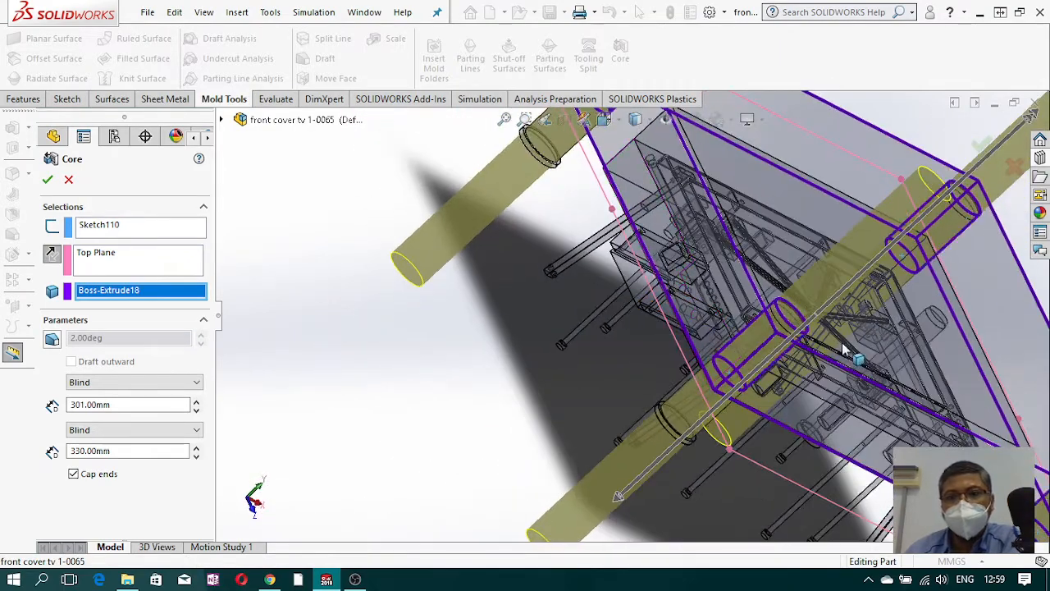
scroll(846, 352, "up", 4)
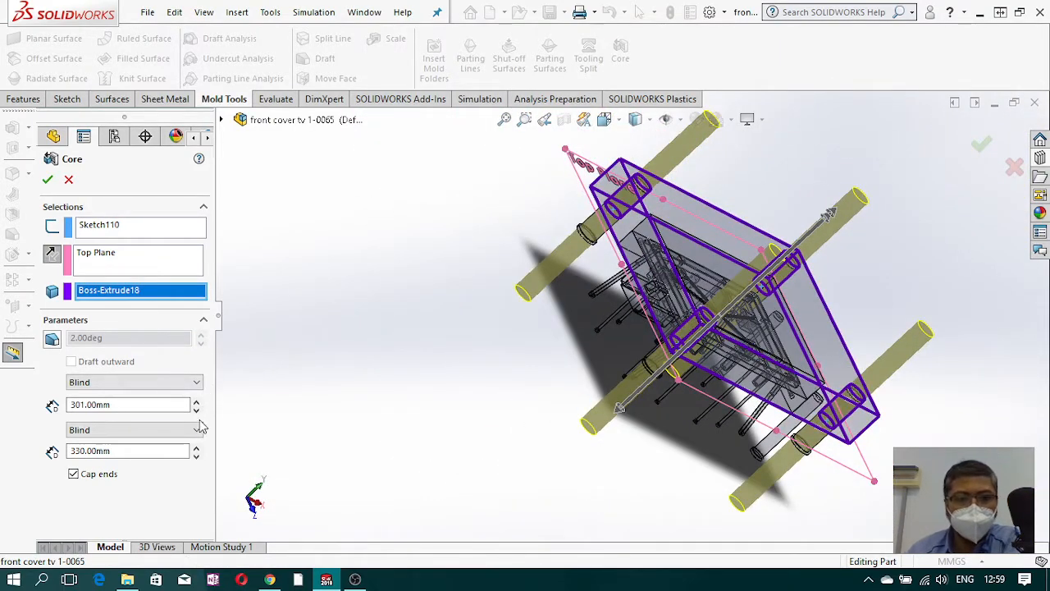
left_click(47, 181)
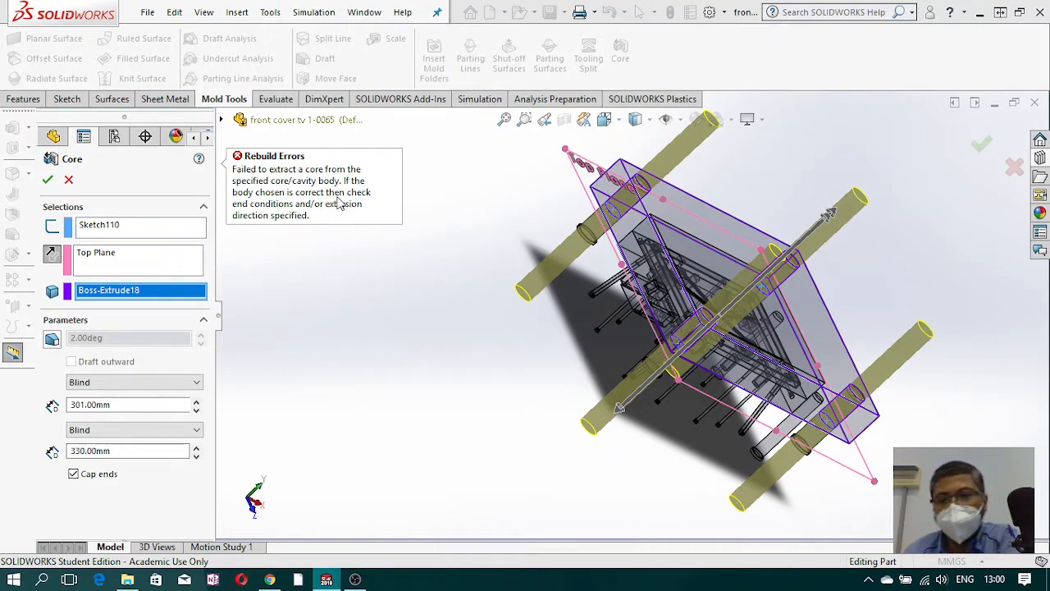
middle_click_drag(572, 308, 613, 177)
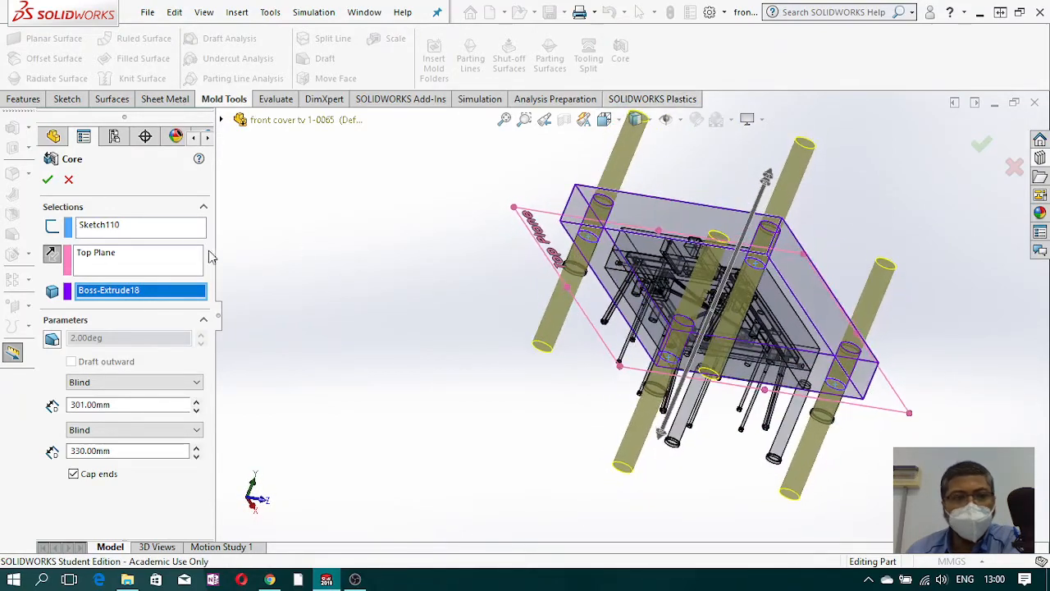
left_click(68, 180)
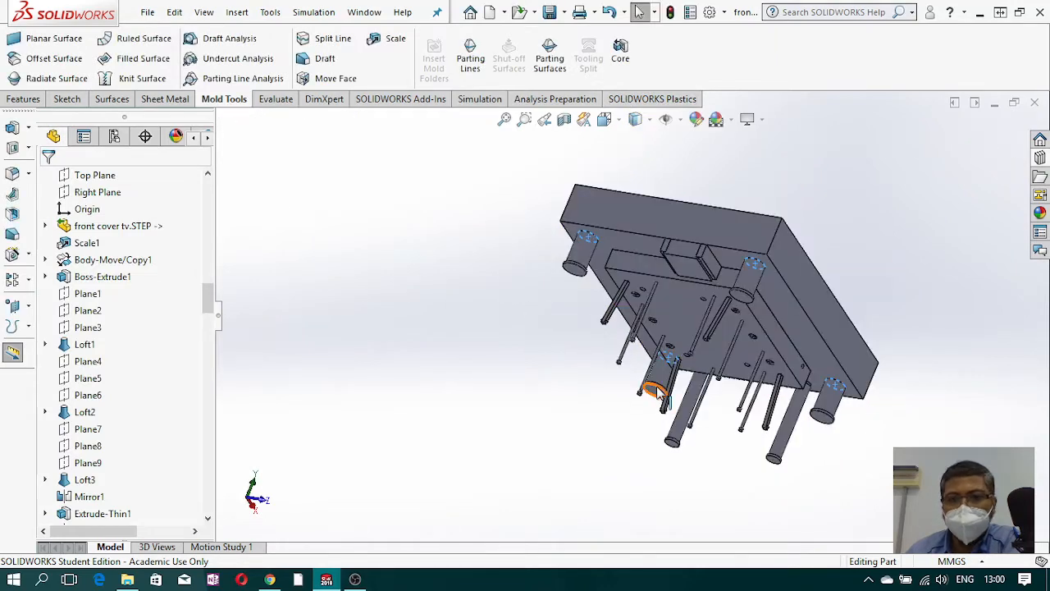
Step: Reopen the guide pillar circle sketch for editing and delete all four of its converted circles
left_click(406, 330)
left_click_drag(208, 297, 208, 494)
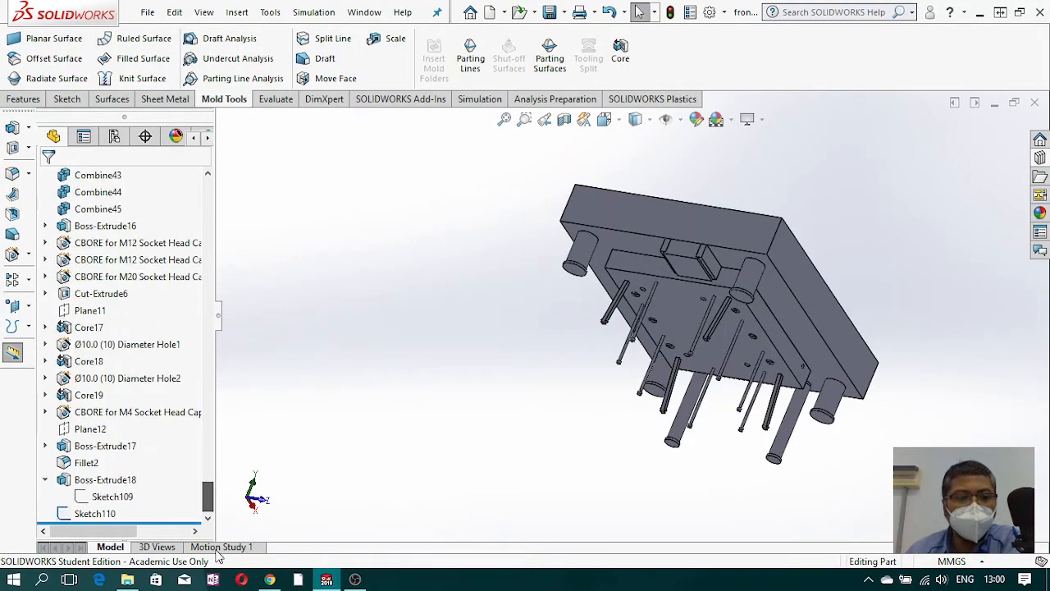
left_click(108, 482)
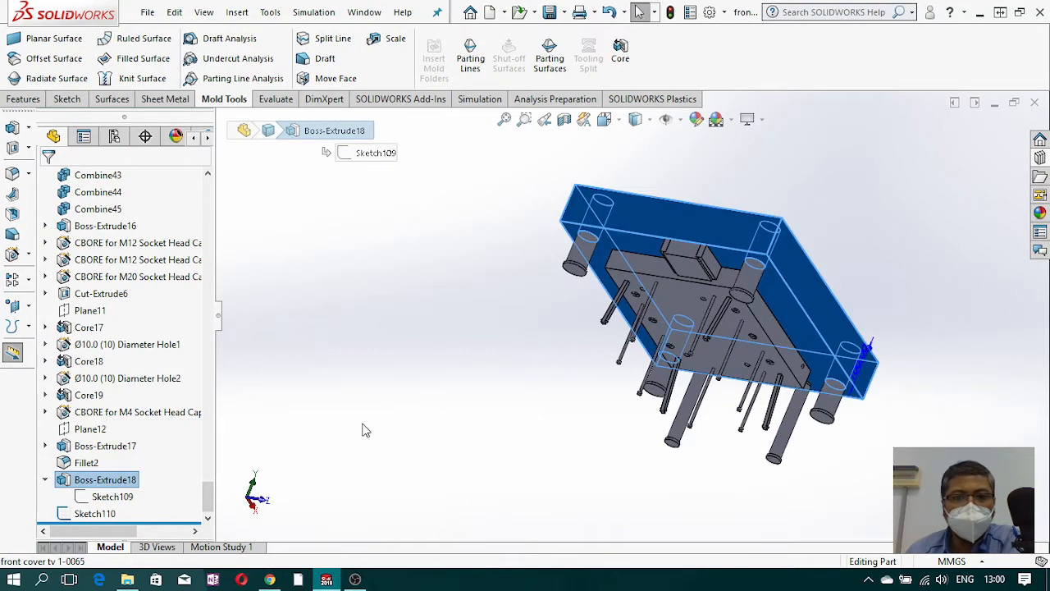
left_click(432, 394)
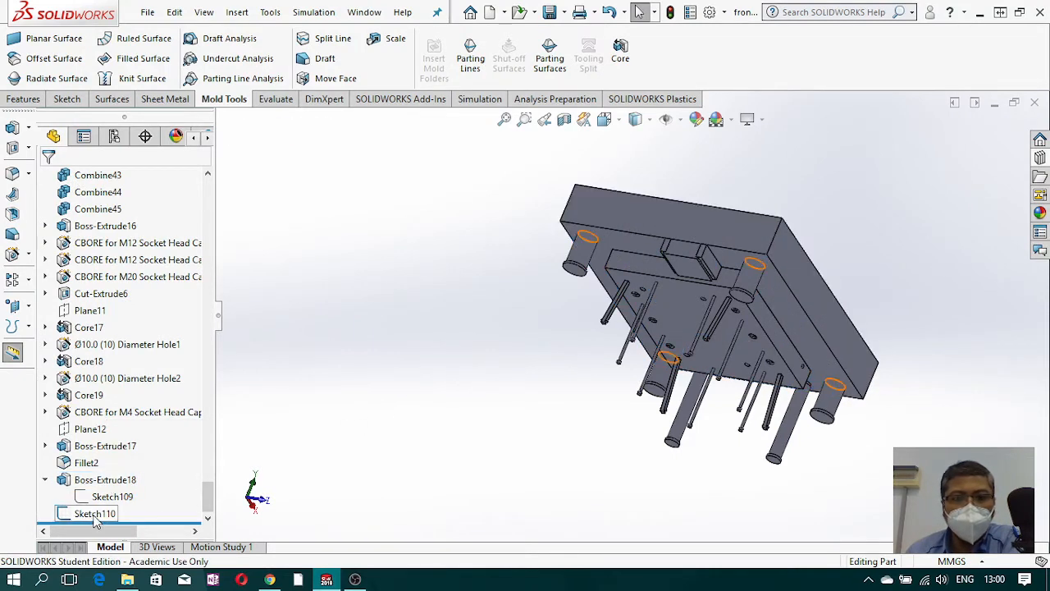
left_click(95, 517)
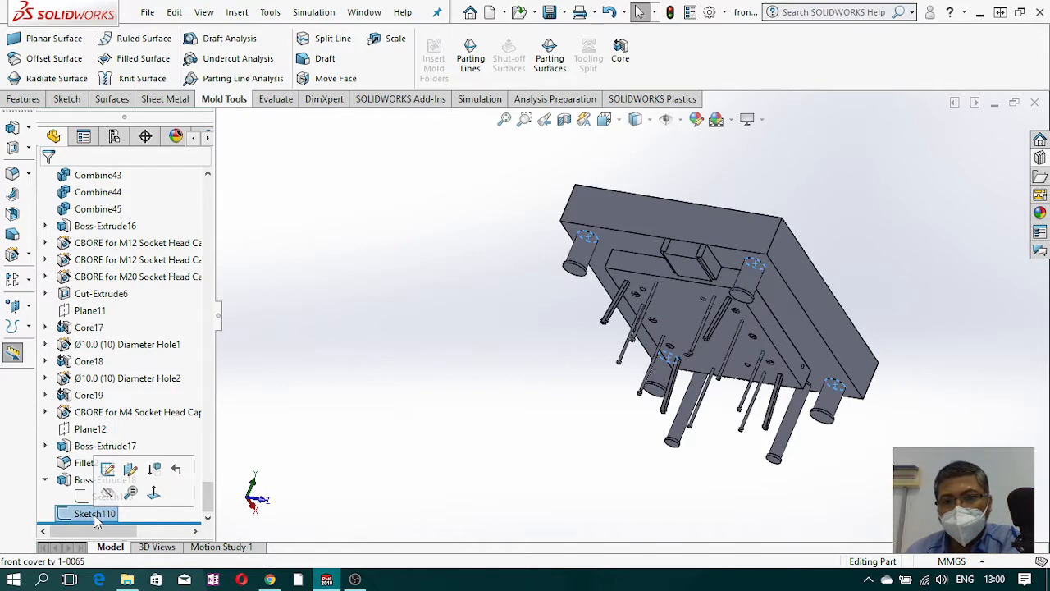
middle_click_drag(340, 304, 361, 230)
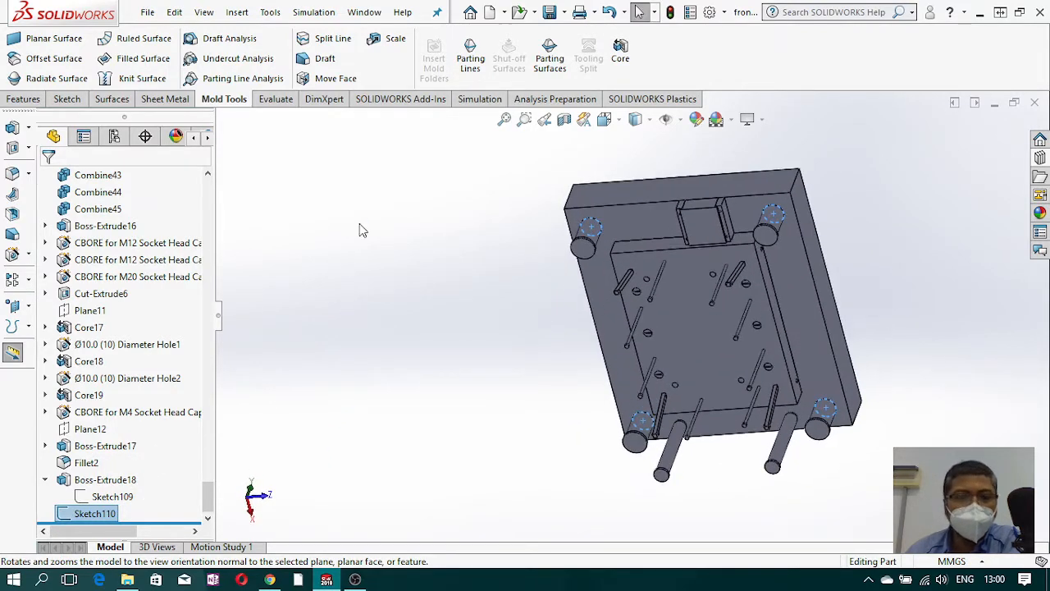
right_click(111, 514)
left_click(136, 271)
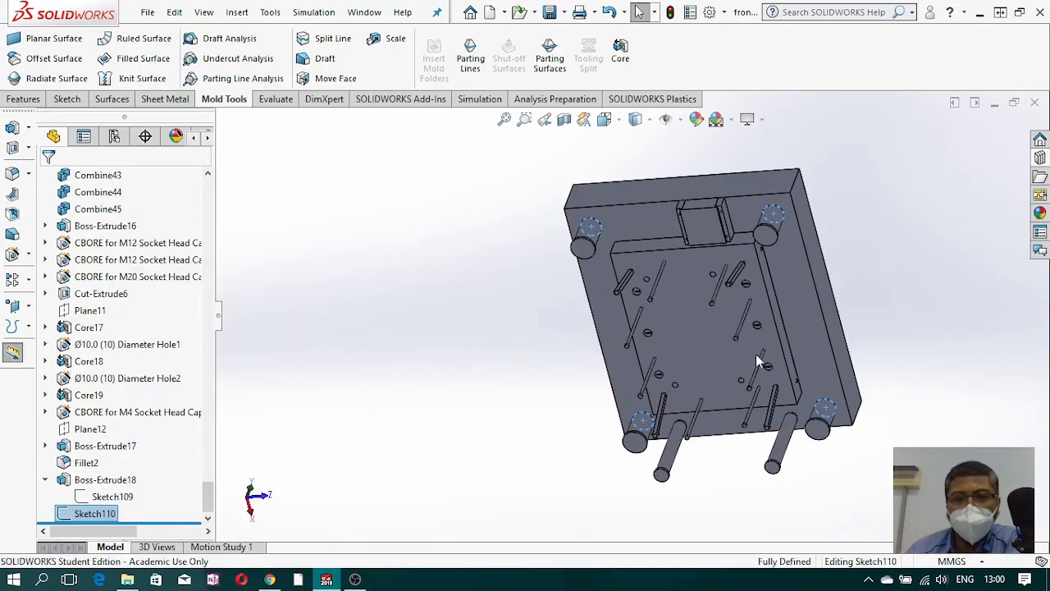
mouse_move(519, 166)
left_mouse_down()
mouse_move(855, 363)
mouse_move(891, 474)
left_mouse_up()
key("Delete")
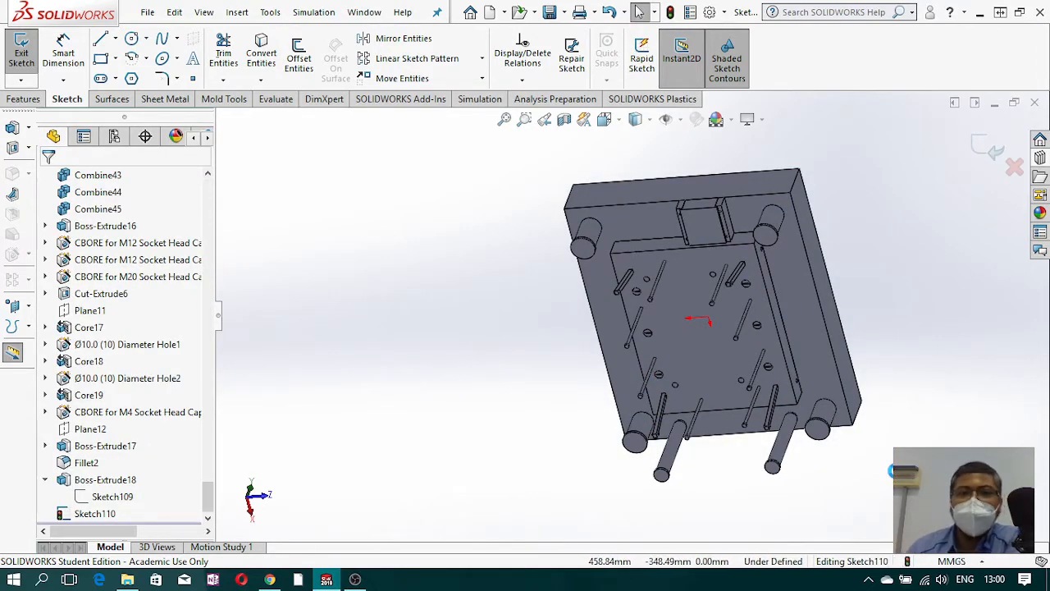
Step: Offset the middle circular edge of the upper-left guide pillar outward by 4 mm
left_click(302, 65)
scroll(622, 228, "down", 1)
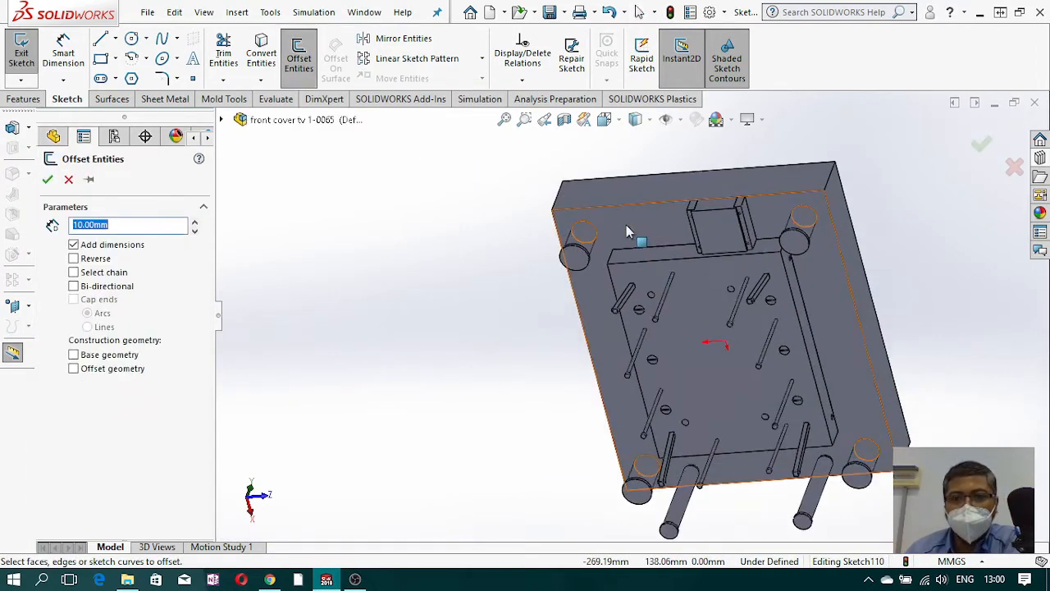
scroll(552, 270, "down", 4)
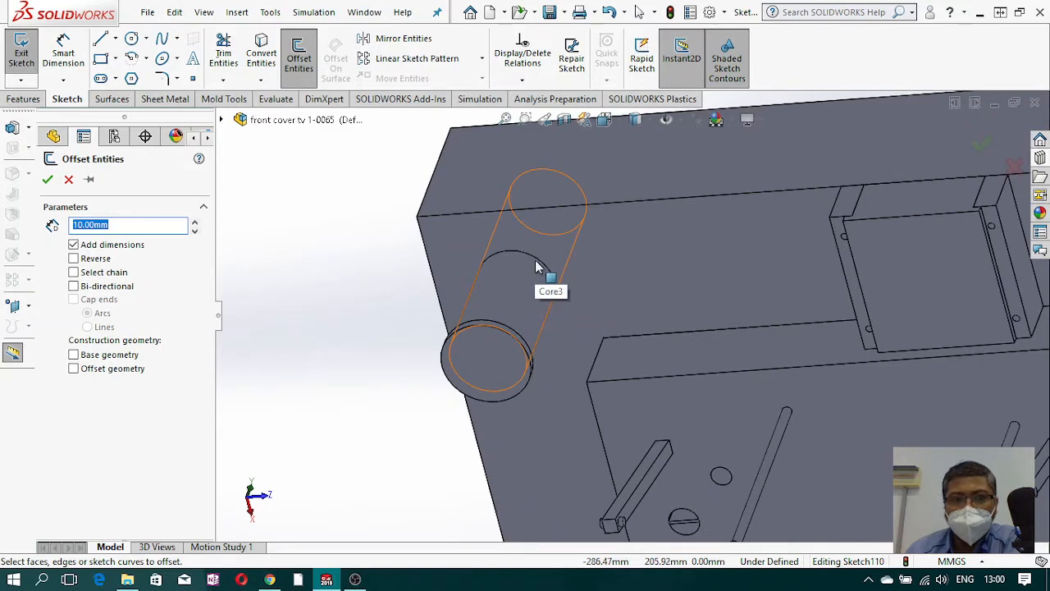
left_click(536, 266)
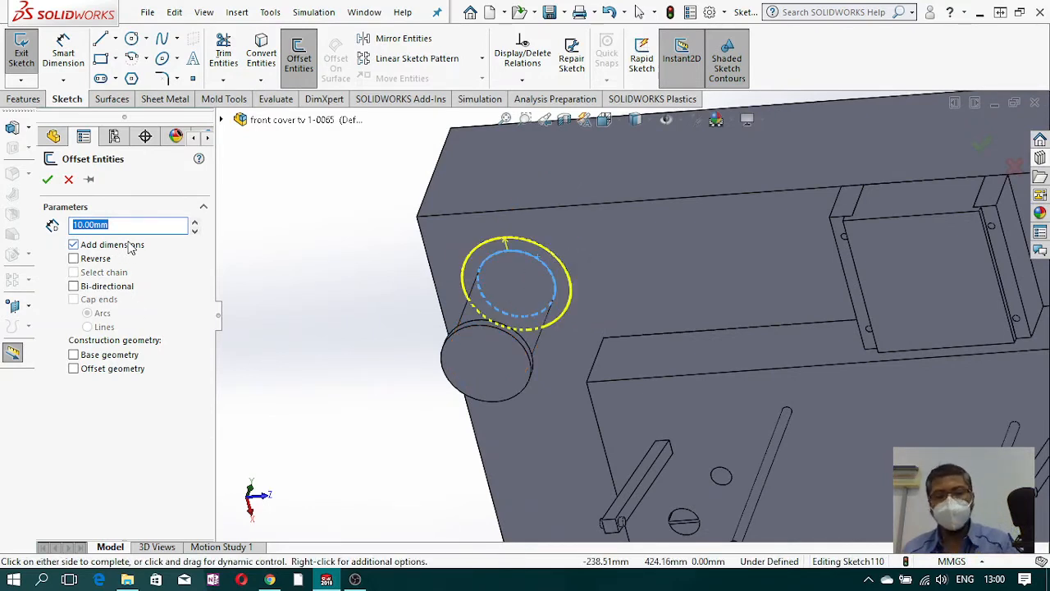
type("4")
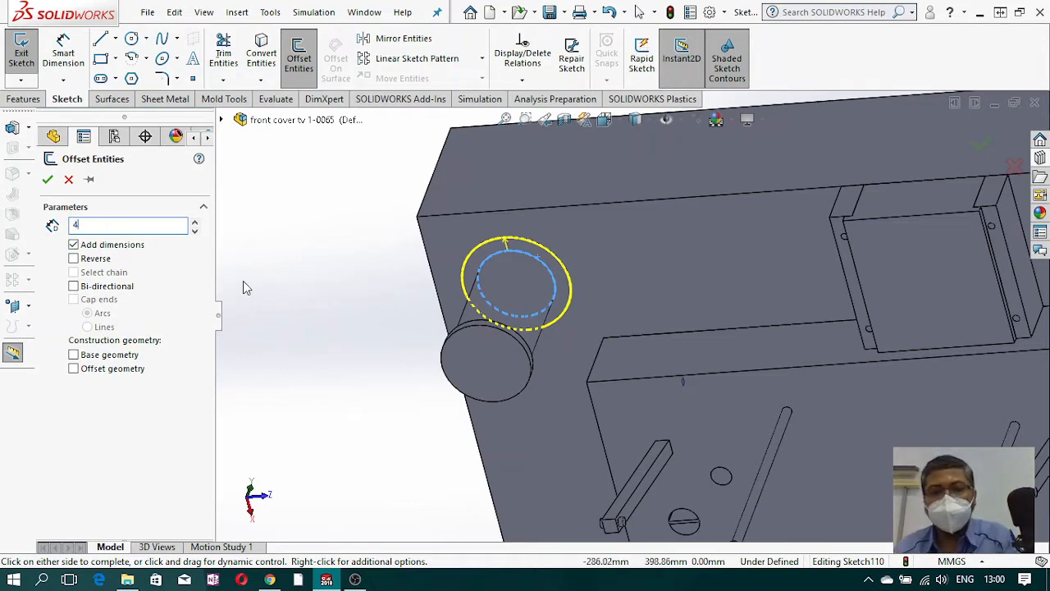
key("Return")
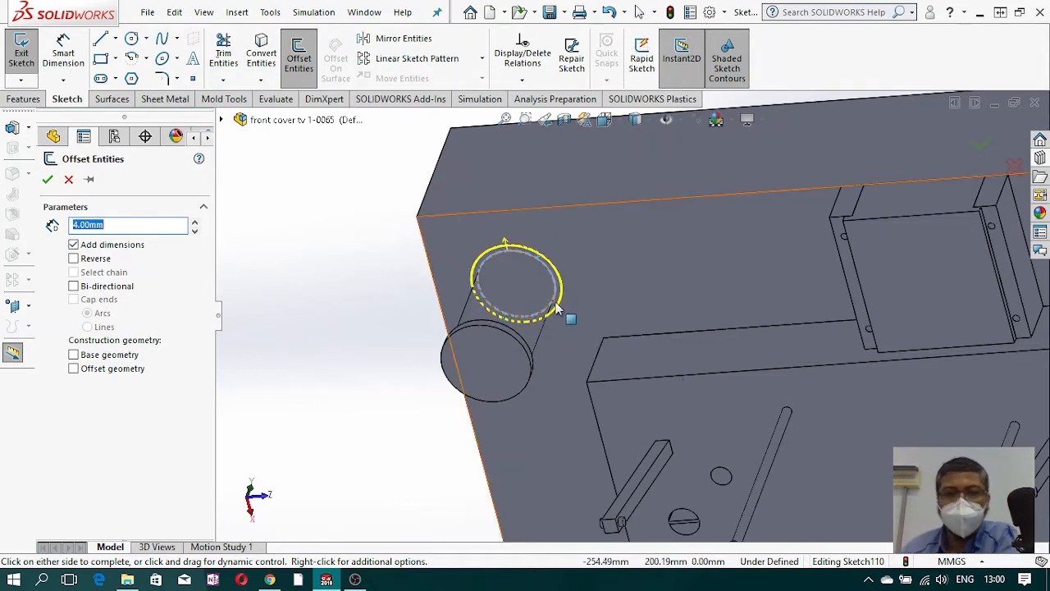
scroll(556, 304, "up", 5)
scroll(829, 304, "down", 5)
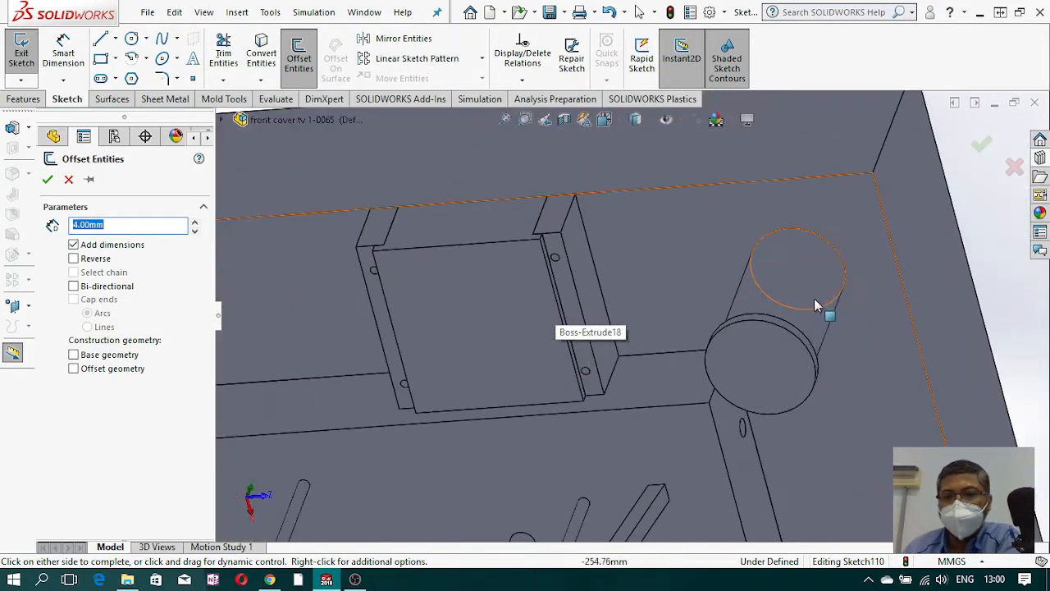
left_click(350, 251)
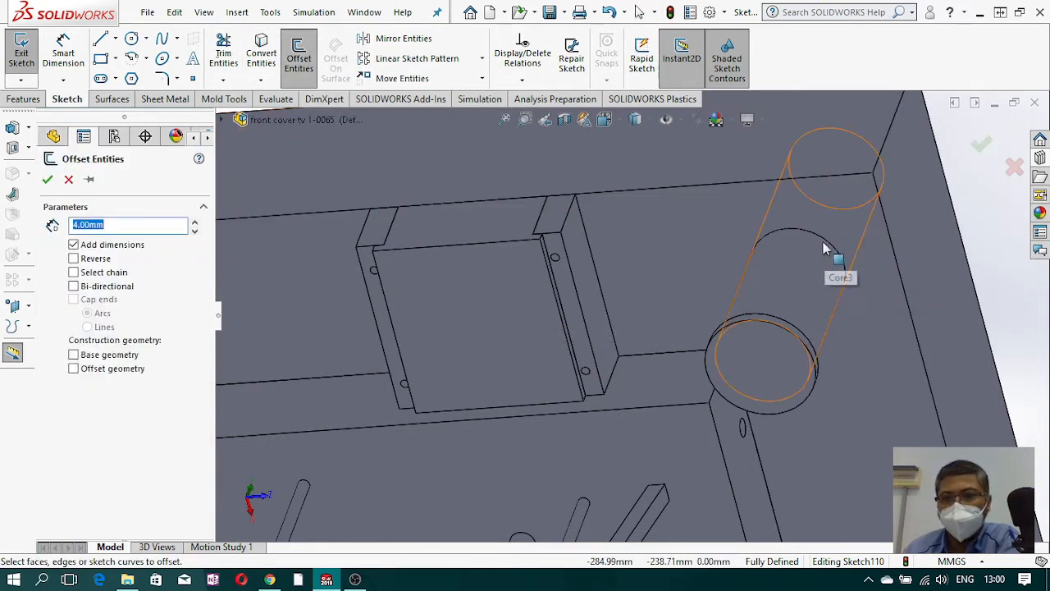
Step: Offset the middle circular edges of the upper-right and lower-right guide pillars outward by 4 mm each
left_click(824, 242)
scroll(824, 242, "up", 10)
left_click(48, 179)
left_click(306, 56)
scroll(825, 441, "up", 6)
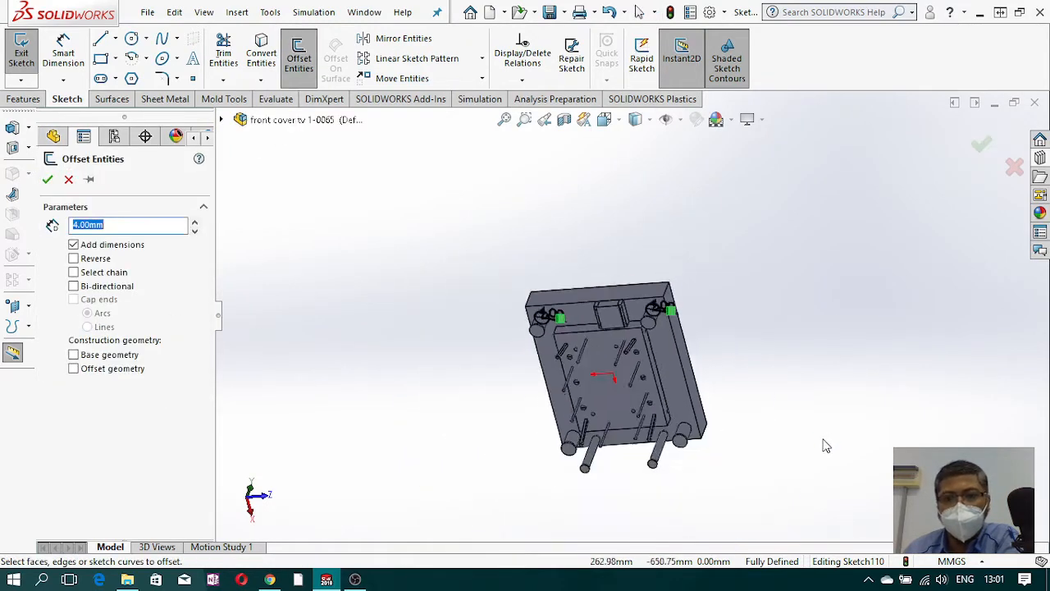
scroll(690, 338, "down", 6)
scroll(690, 338, "down", 3)
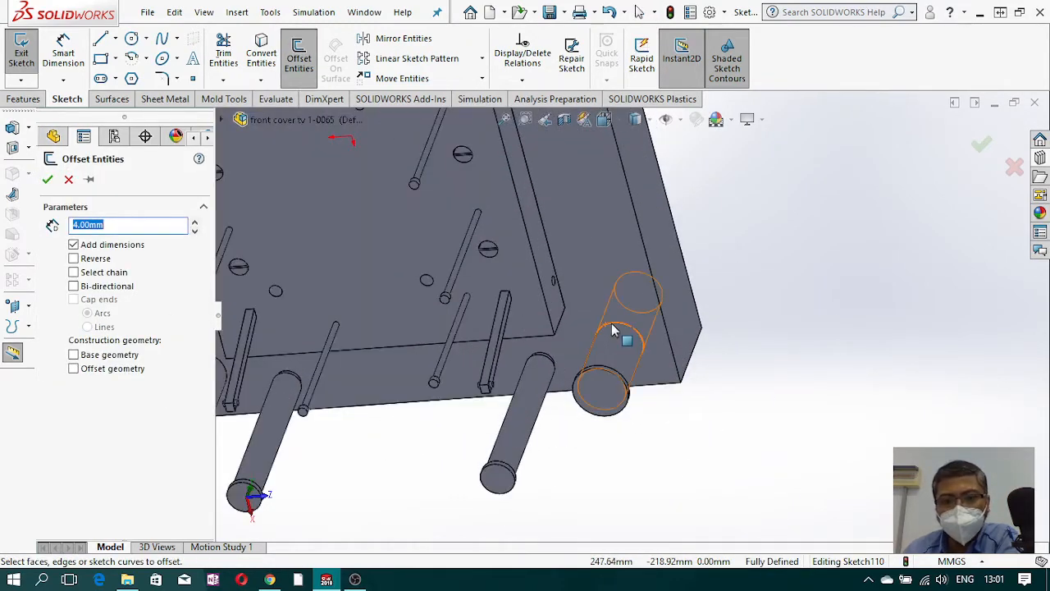
left_click(611, 324)
left_click(48, 179)
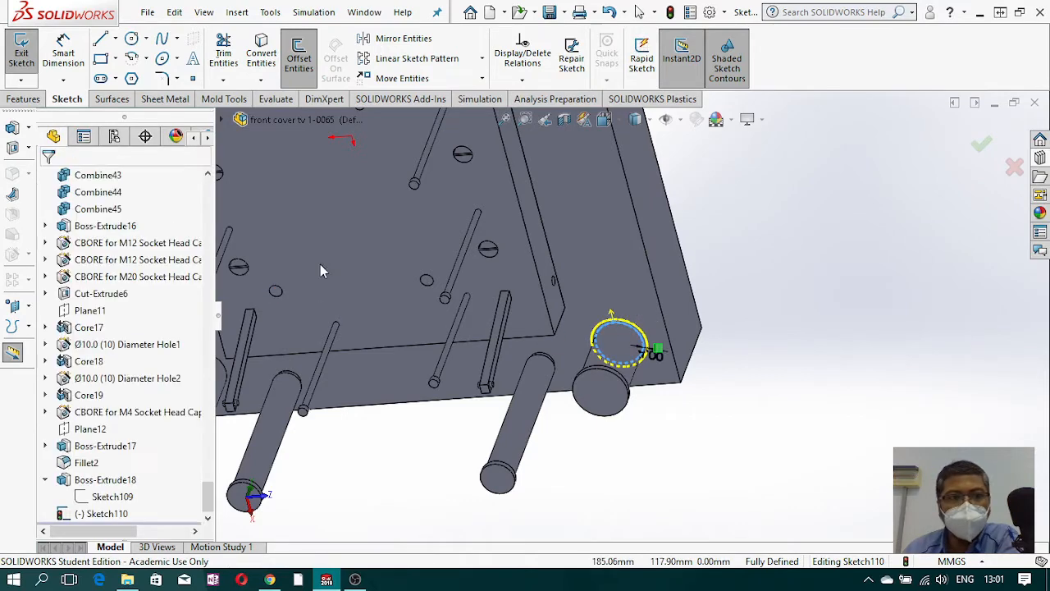
Step: Offset the lower-left guide pillar's circular edge outward by 4 mm and exit the sketch
scroll(392, 351, "up", 8)
scroll(545, 322, "down", 8)
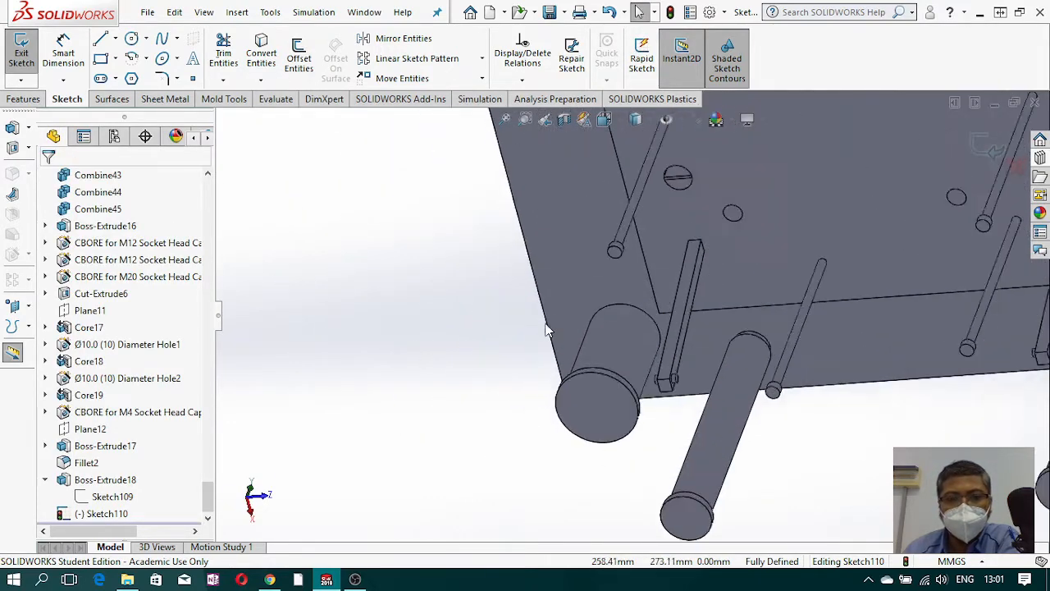
left_click(298, 55)
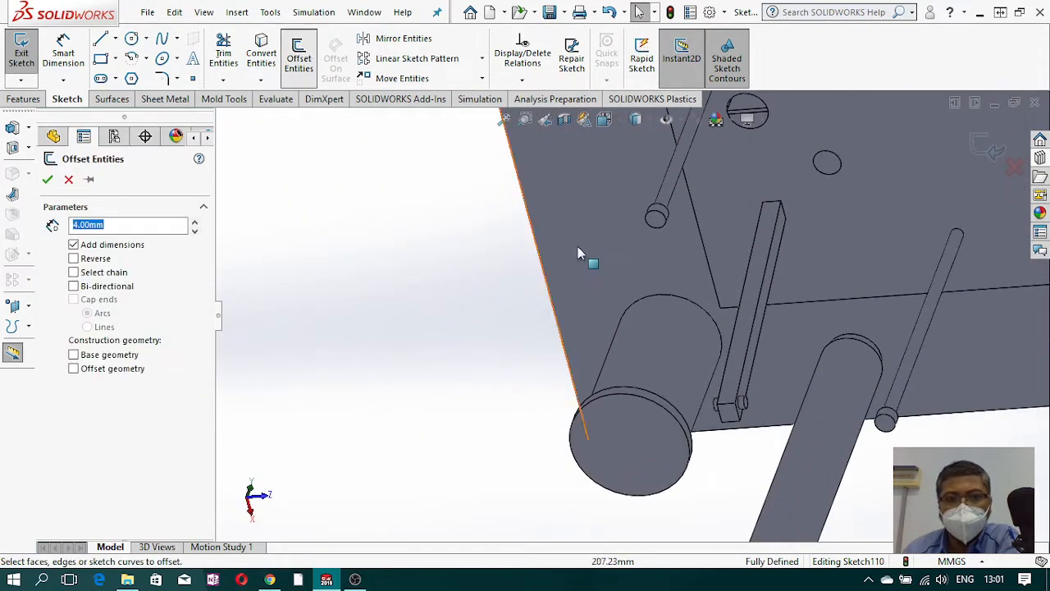
left_click(645, 300)
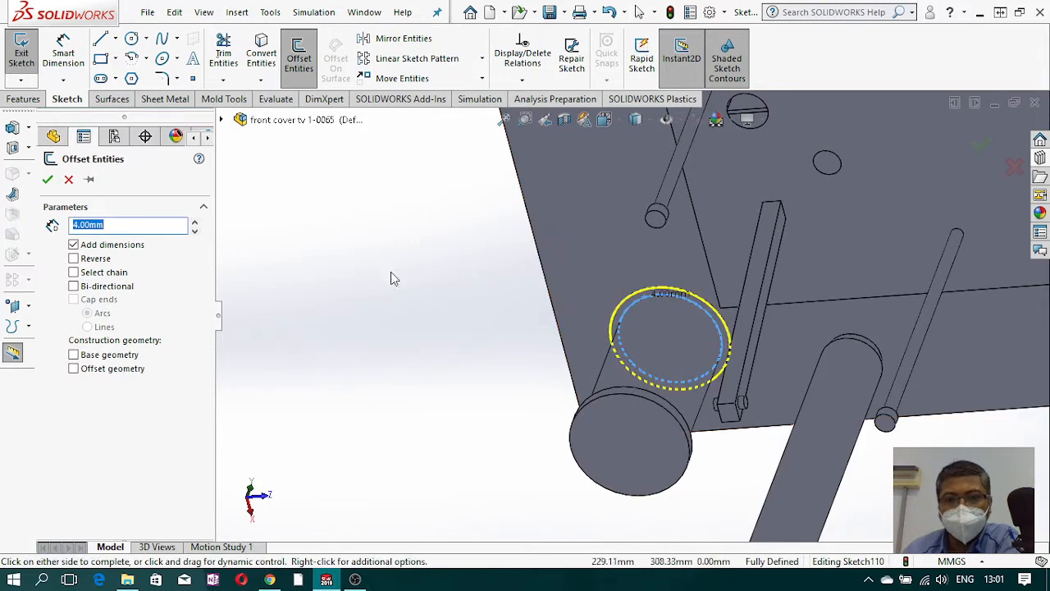
left_click(48, 179)
scroll(508, 344, "up", 8)
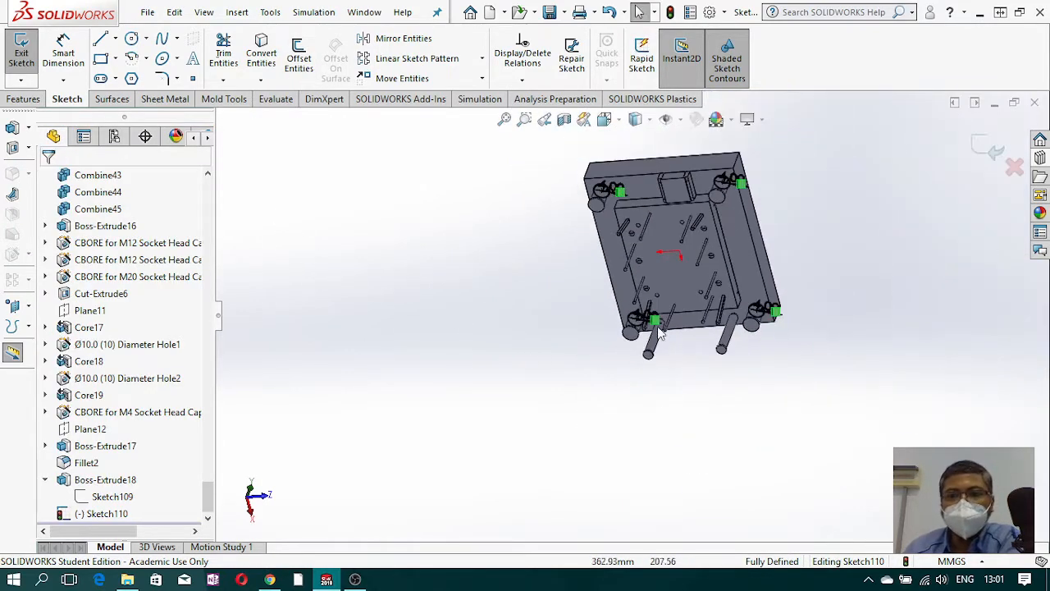
scroll(427, 238, "down", 4)
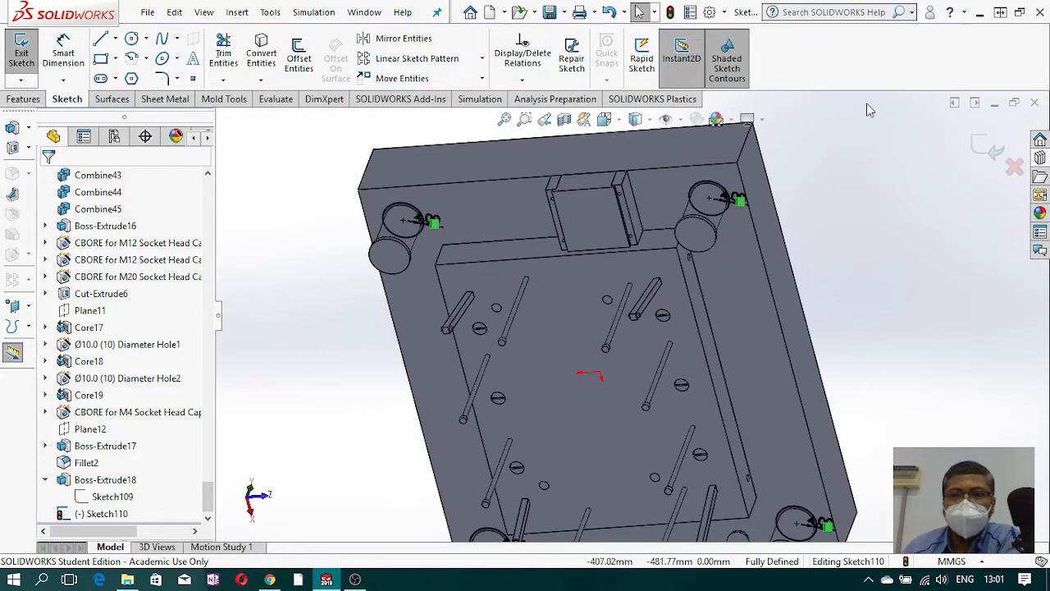
left_click(995, 150)
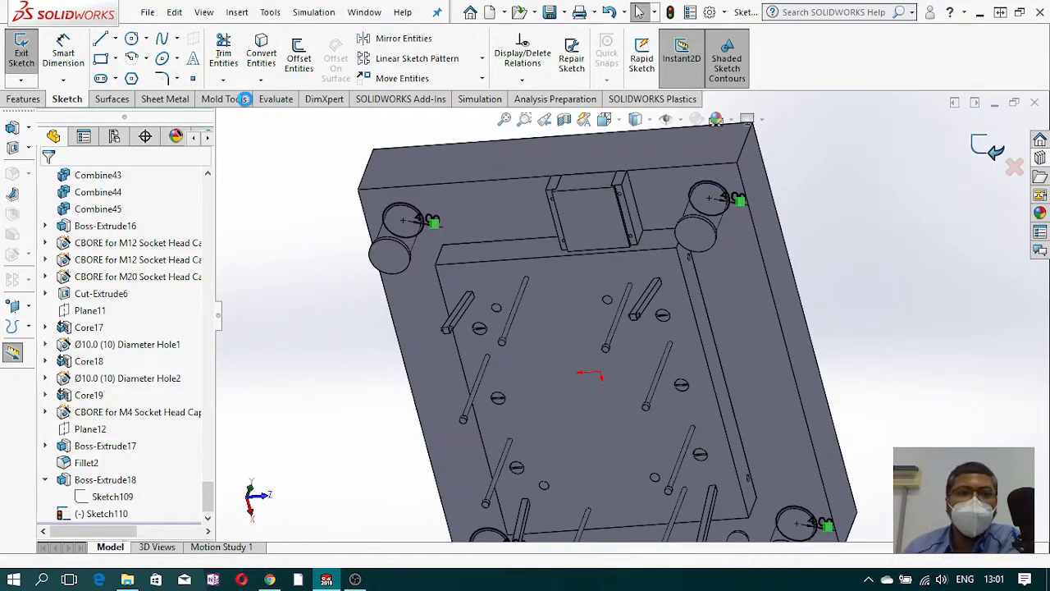
Step: Start a Core feature from the sketch with the four offset guide pillar circles
left_click(238, 99)
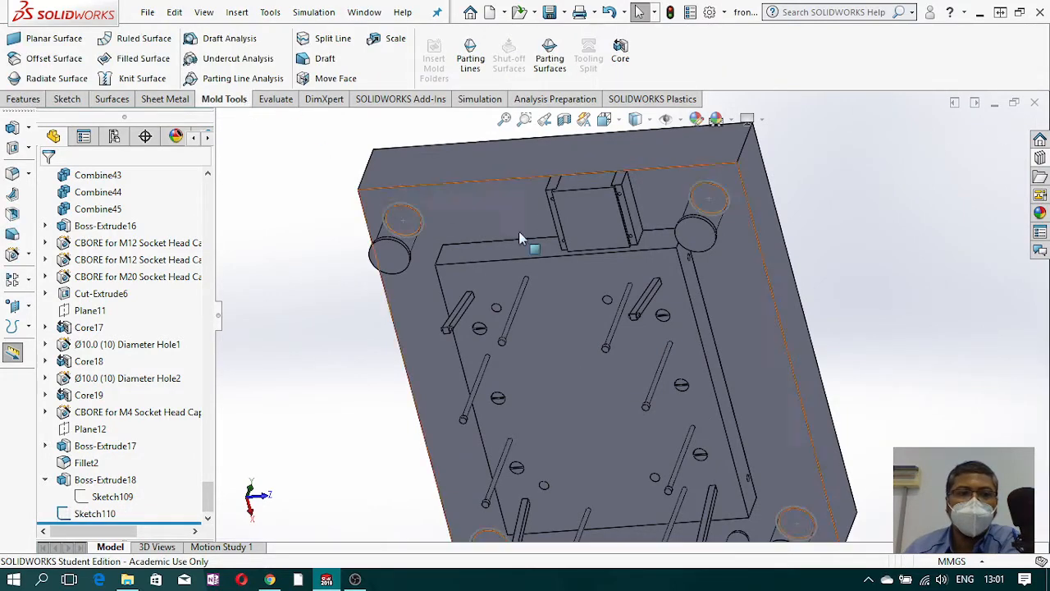
scroll(648, 329, "up", 4)
mouse_move(667, 357)
middle_mouse_down()
mouse_move(514, 324)
mouse_move(522, 320)
middle_mouse_up()
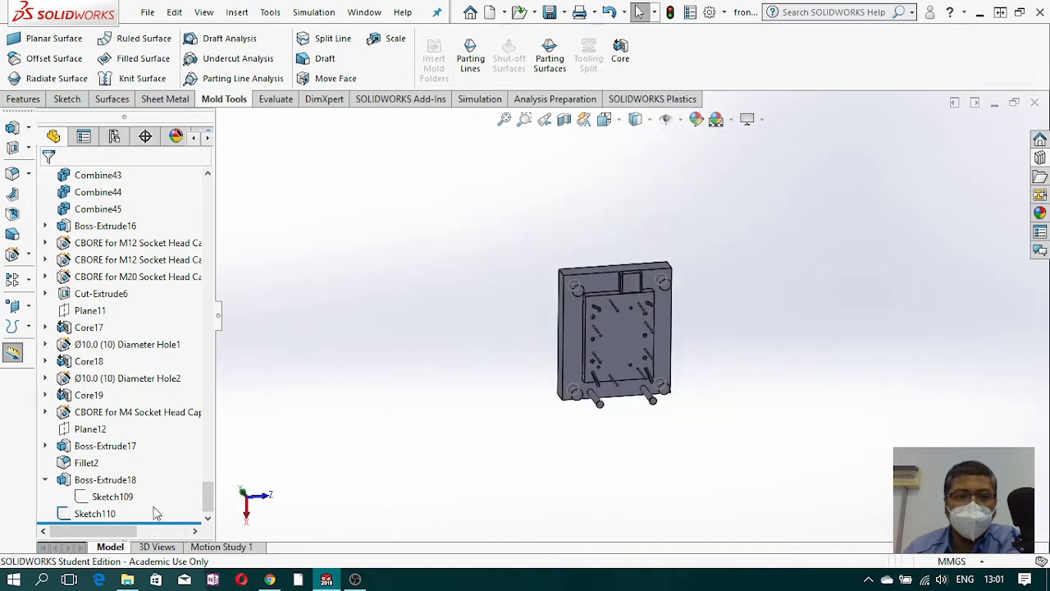
left_click(622, 49)
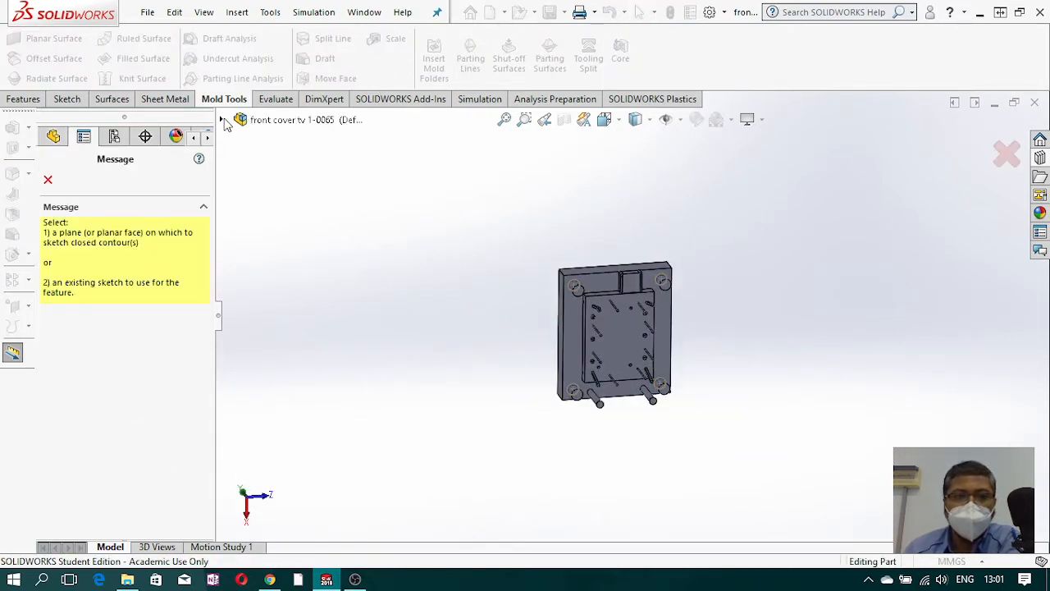
left_click_drag(224, 167, 235, 526)
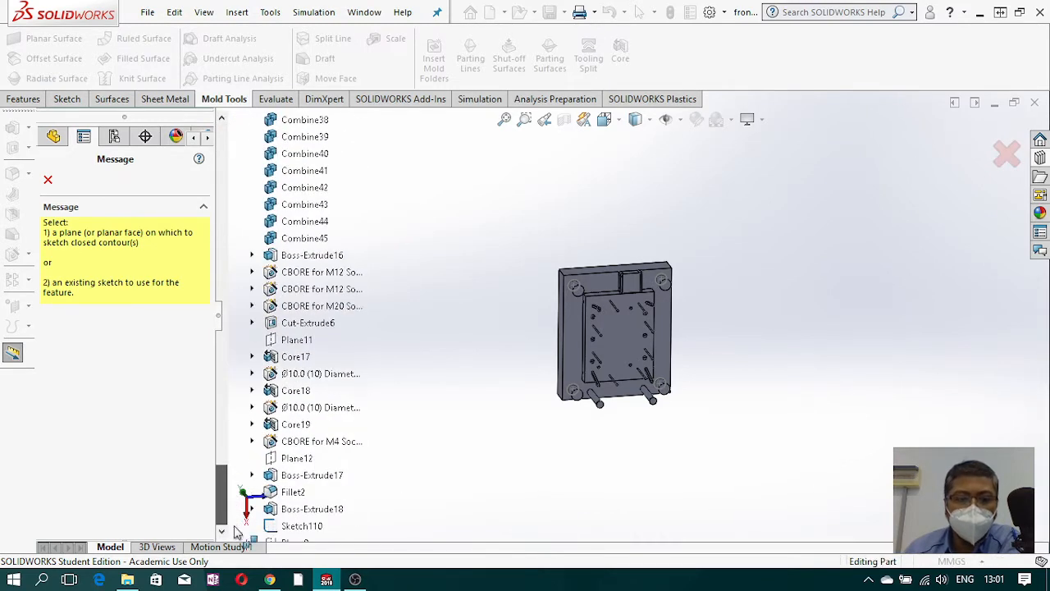
left_click(310, 530)
middle_click_drag(672, 258, 746, 287)
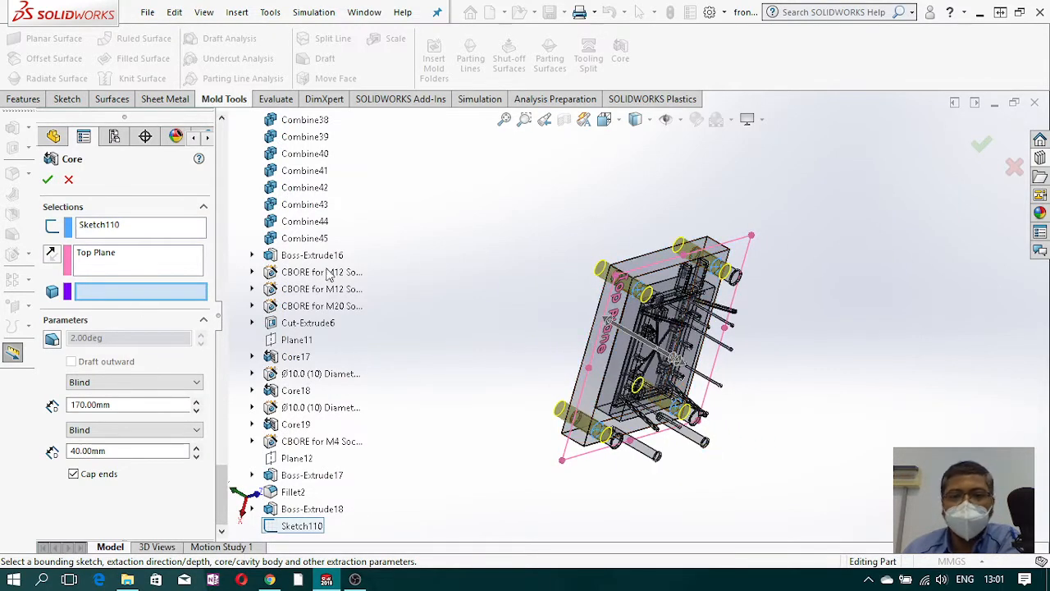
Step: Extract the cores from the cavity-side plate with reversed direction, 170 mm first depth and 722 mm second depth
left_click(642, 271)
middle_click_drag(605, 337, 625, 335)
left_click_drag(629, 332, 498, 267)
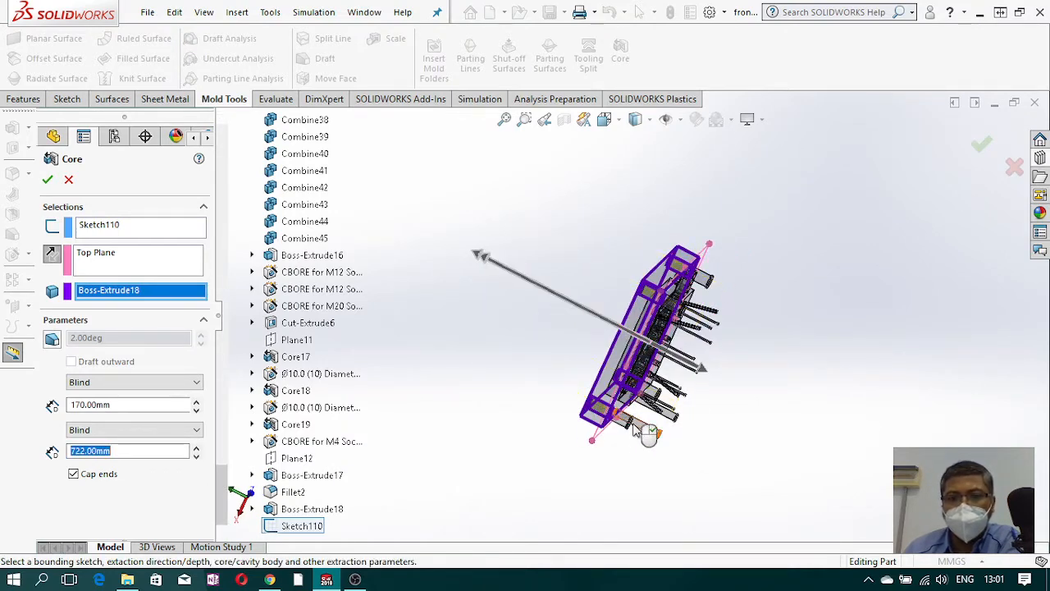
middle_click_drag(594, 404, 569, 354)
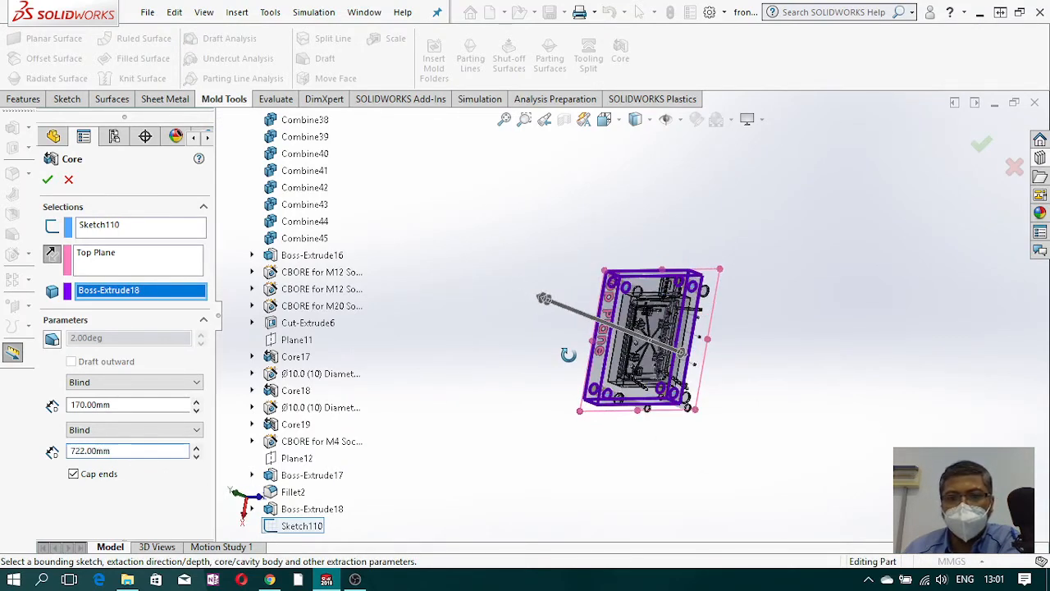
left_click(47, 181)
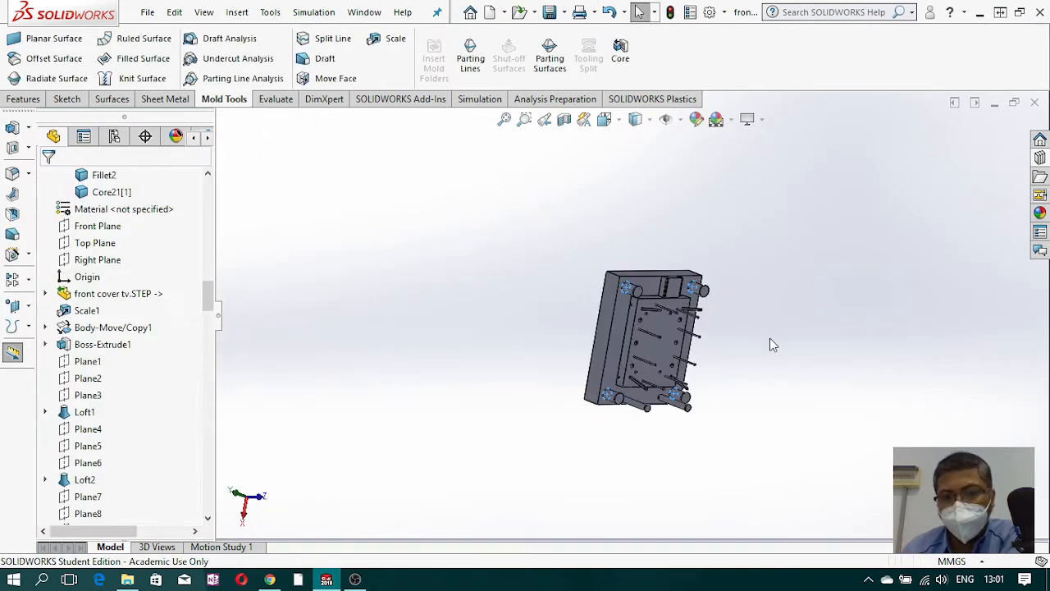
Step: Examine the extracted cores around the guide pillars on both faces of the cavity-side plate
scroll(579, 319, "down", 6)
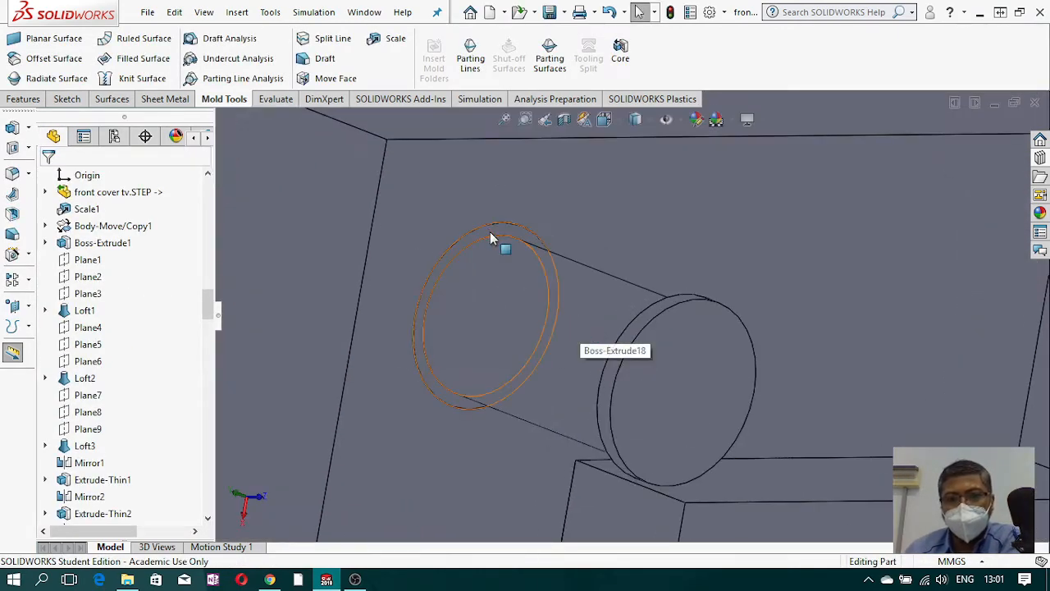
scroll(713, 271, "up", 5)
scroll(644, 201, "up", 2)
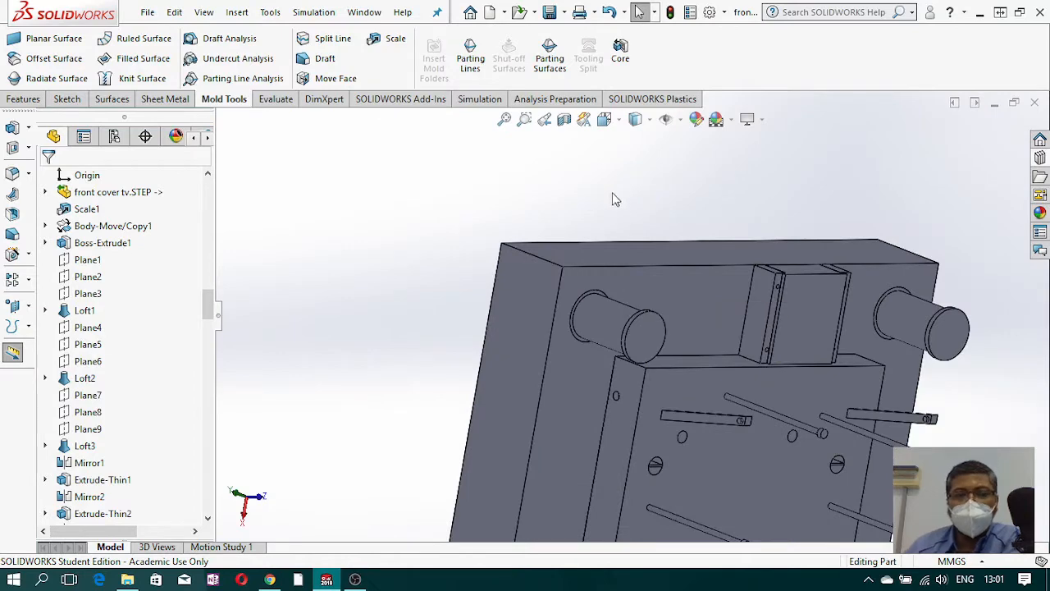
middle_click_drag(534, 256, 653, 257)
scroll(653, 259, "up", 4)
middle_click_drag(407, 415, 513, 369)
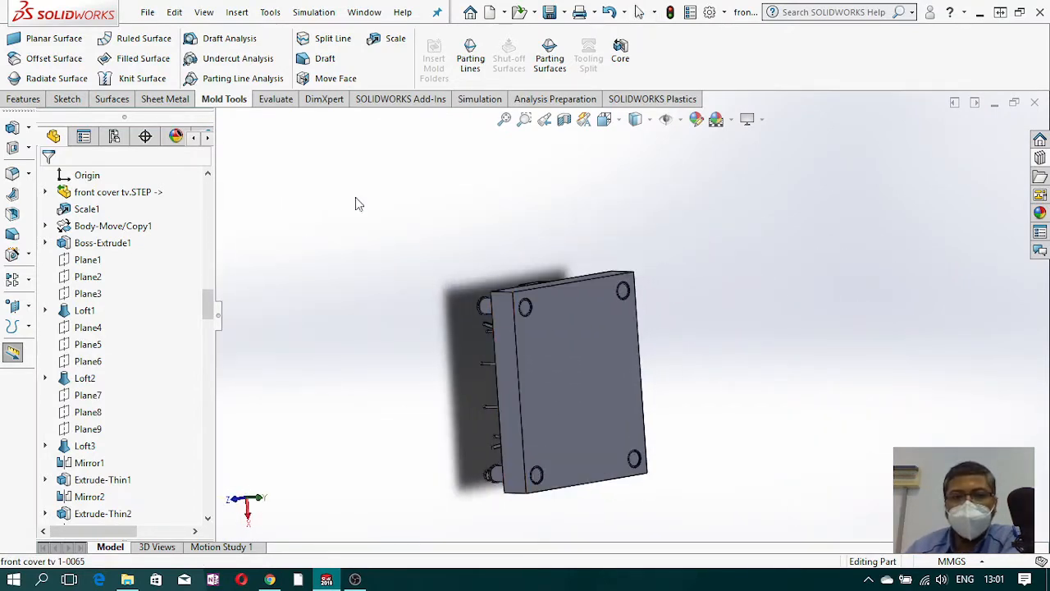
left_click(65, 99)
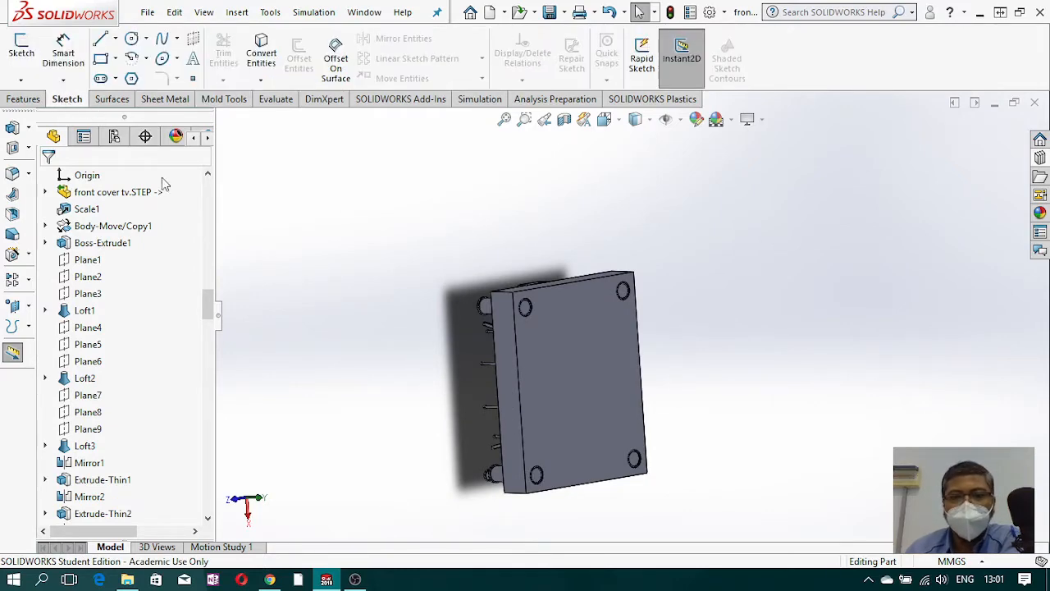
Step: Start a sketch on the cavity-side plate's large outer face and view it face-on
left_click(25, 72)
left_click(552, 343)
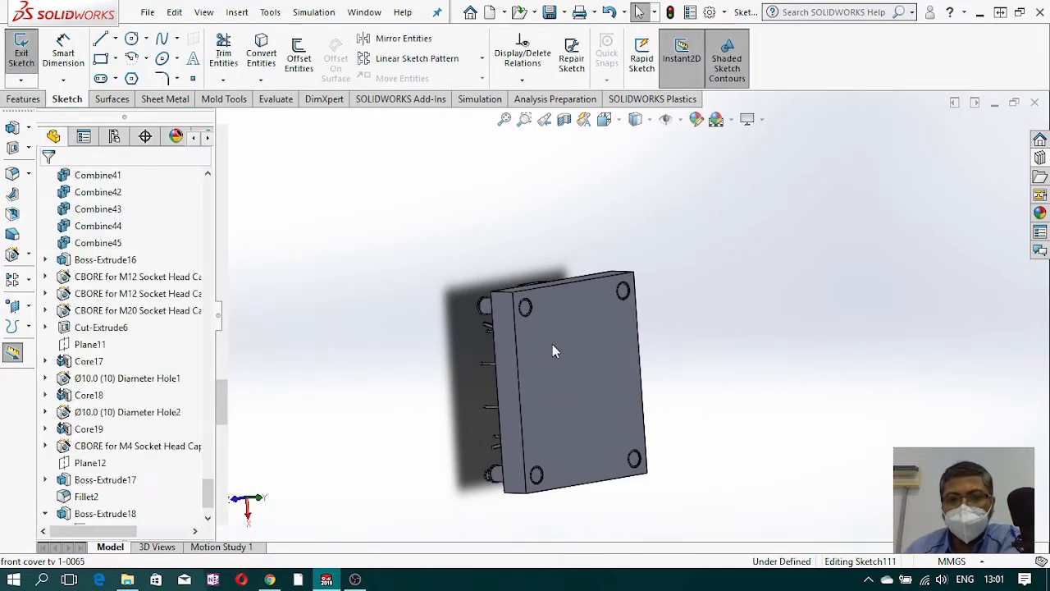
left_click(607, 120)
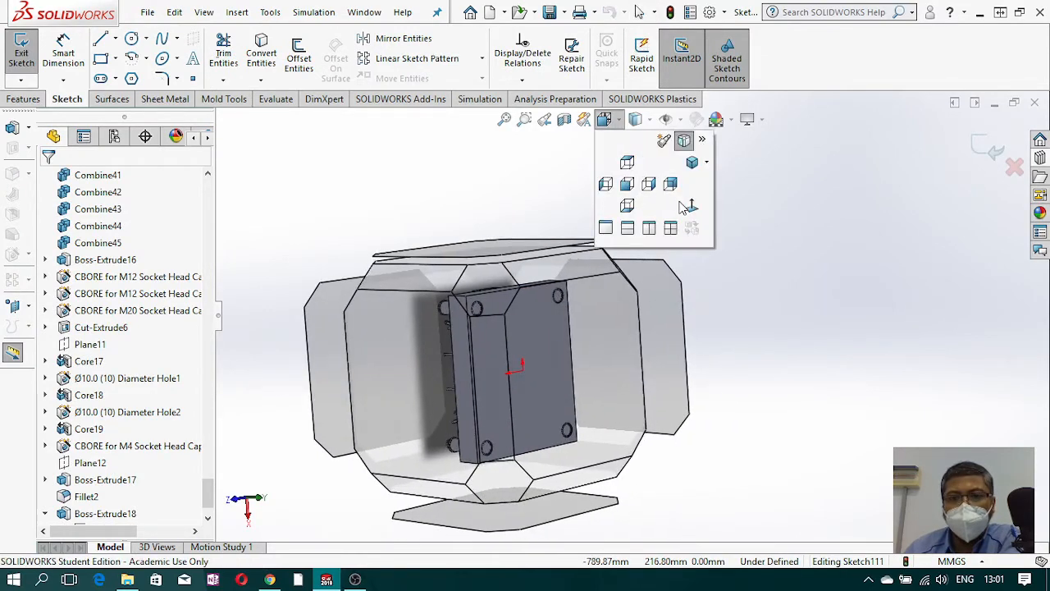
left_click(694, 208)
Step: Offset the outer circular edge of the upper-left guide bushing outward by 3 mm
left_click(299, 58)
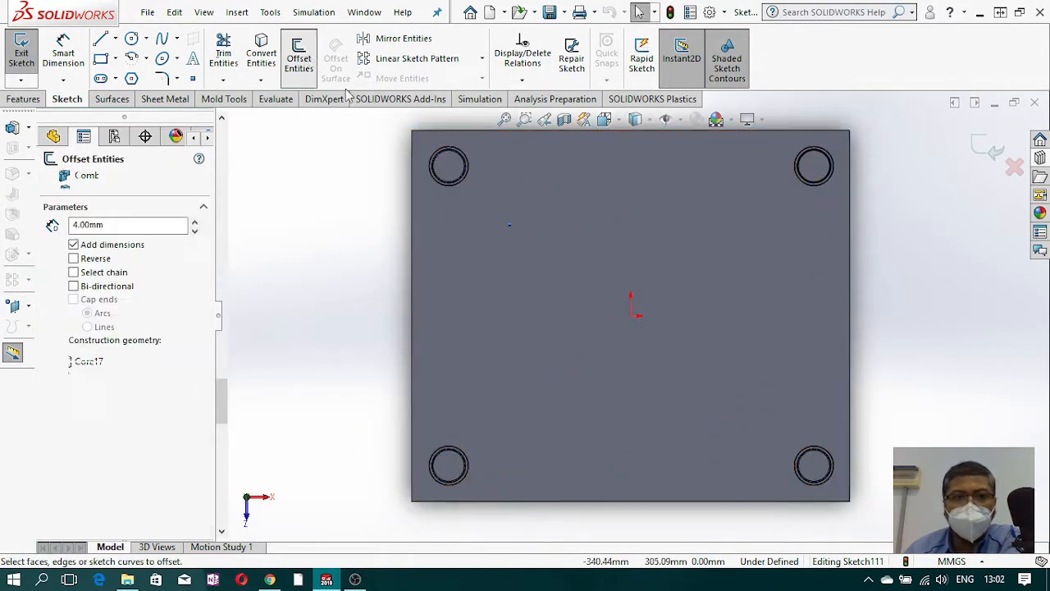
left_click(443, 215)
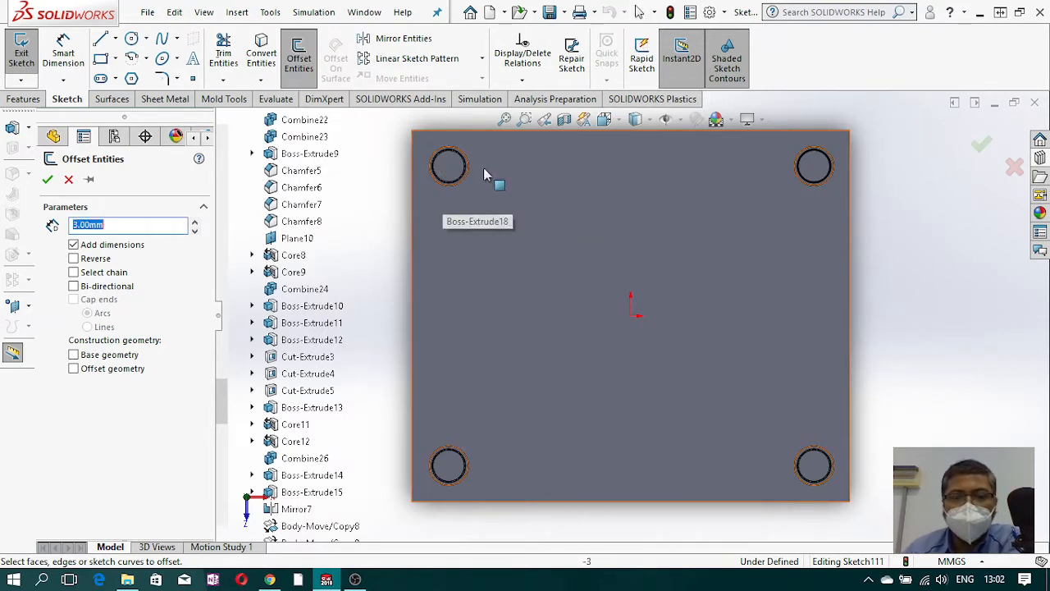
scroll(457, 178, "down", 6)
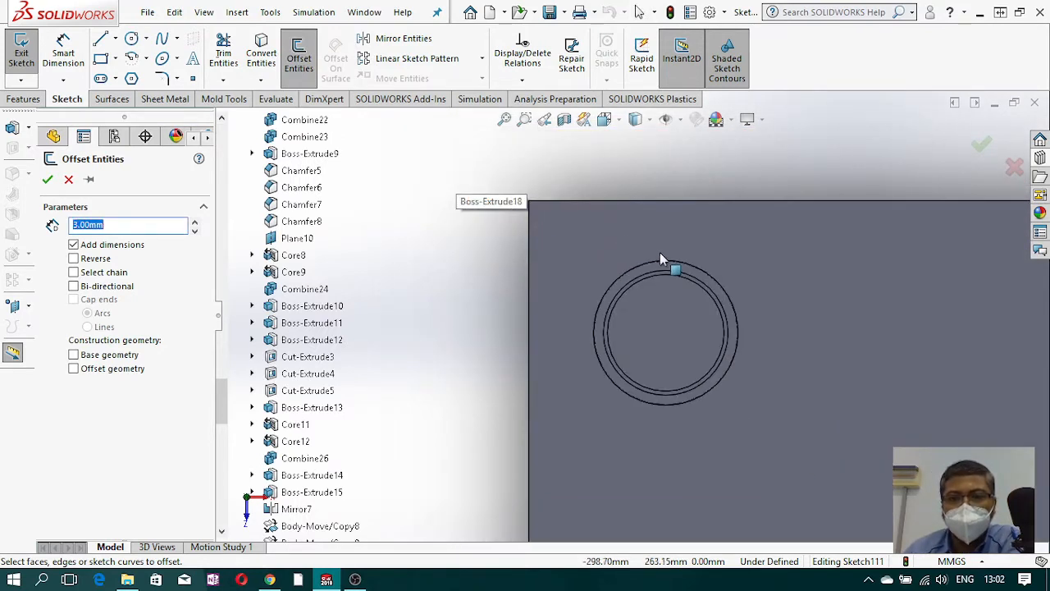
left_click(666, 261)
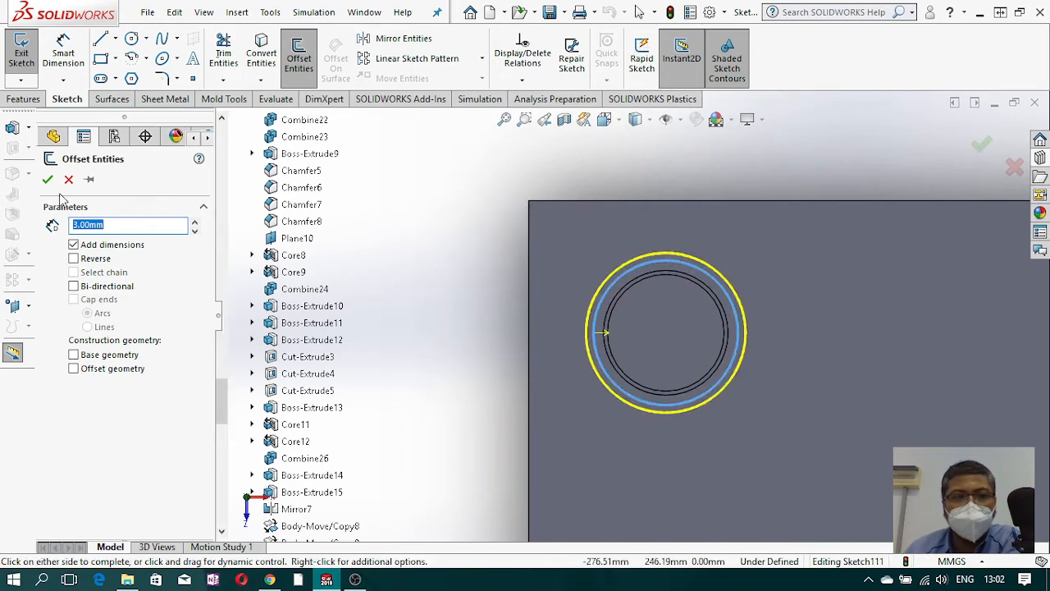
left_click(48, 179)
Step: Offset the outer circular edge of the upper-right guide bushing outward by 3 mm
scroll(558, 350, "up", 5)
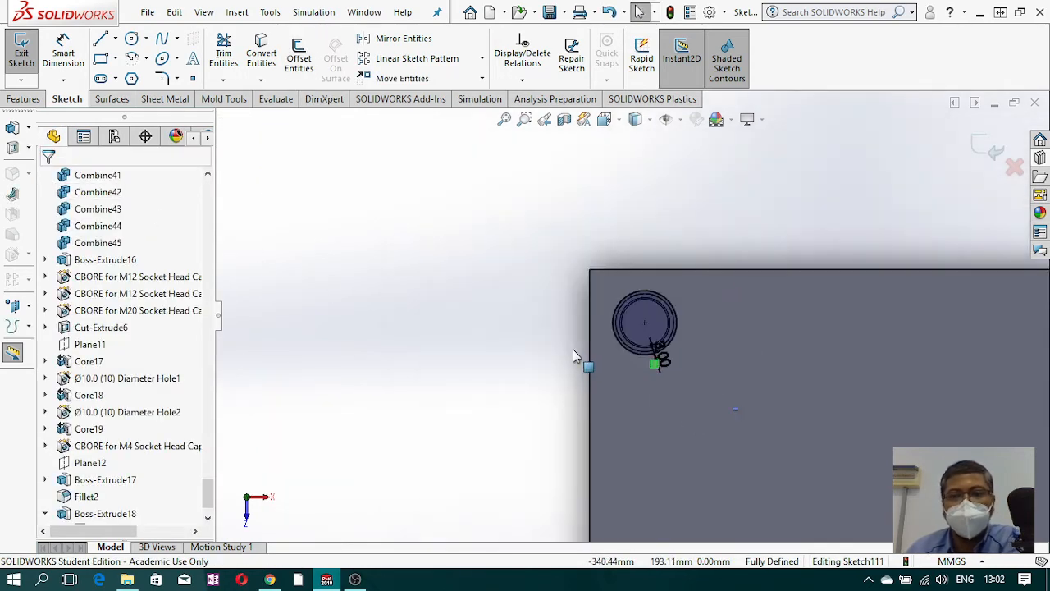
scroll(673, 337, "up", 3)
scroll(787, 328, "down", 8)
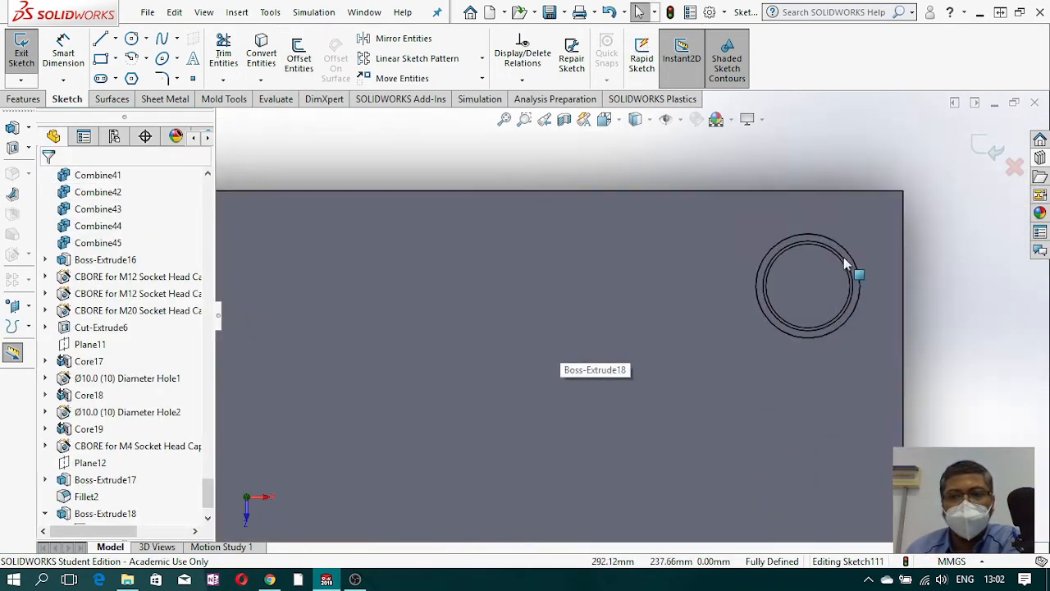
left_click(299, 50)
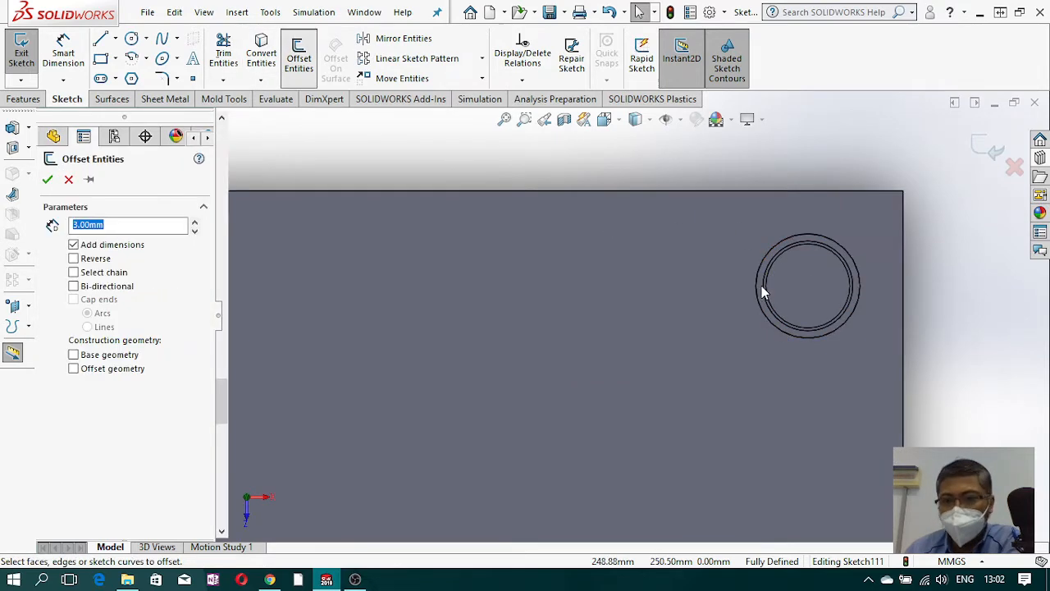
left_click(799, 237)
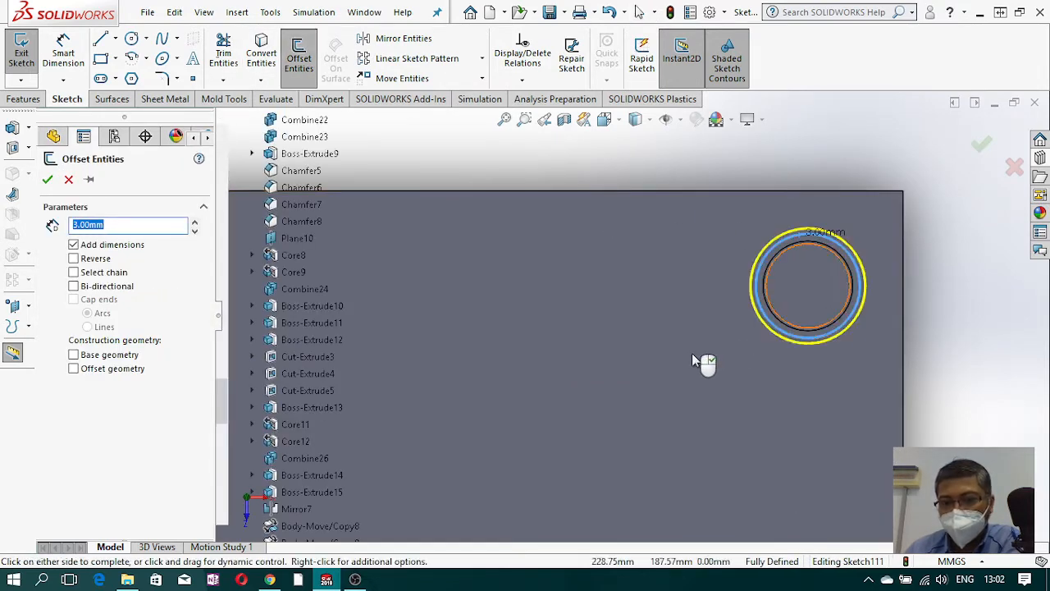
left_click(48, 179)
Step: Offset the outer circular edge of the lower-right guide bushing outward by 3 mm
scroll(764, 349, "up", 5)
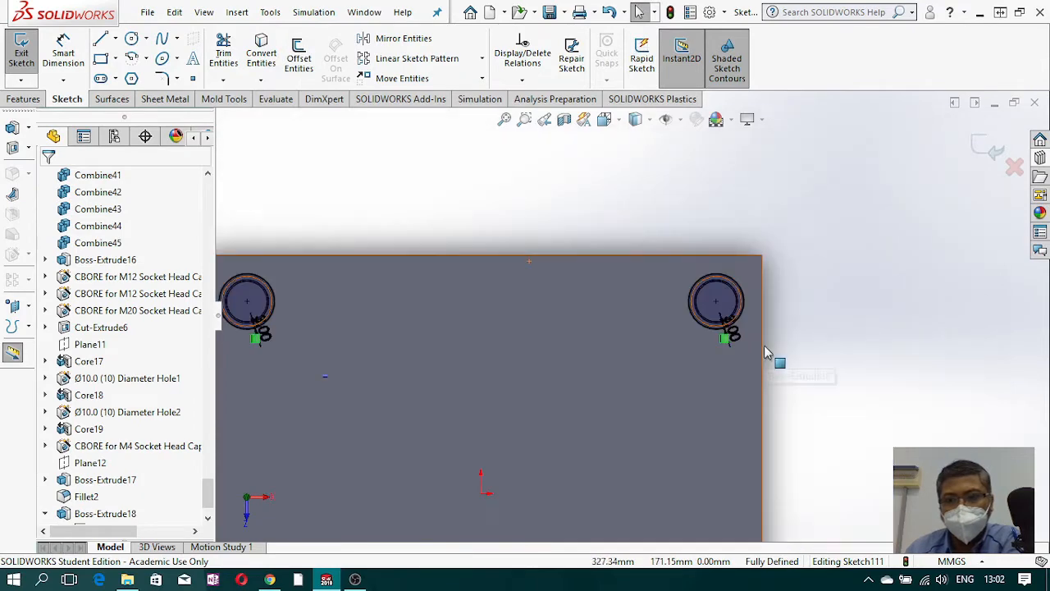
scroll(625, 416, "down", 4)
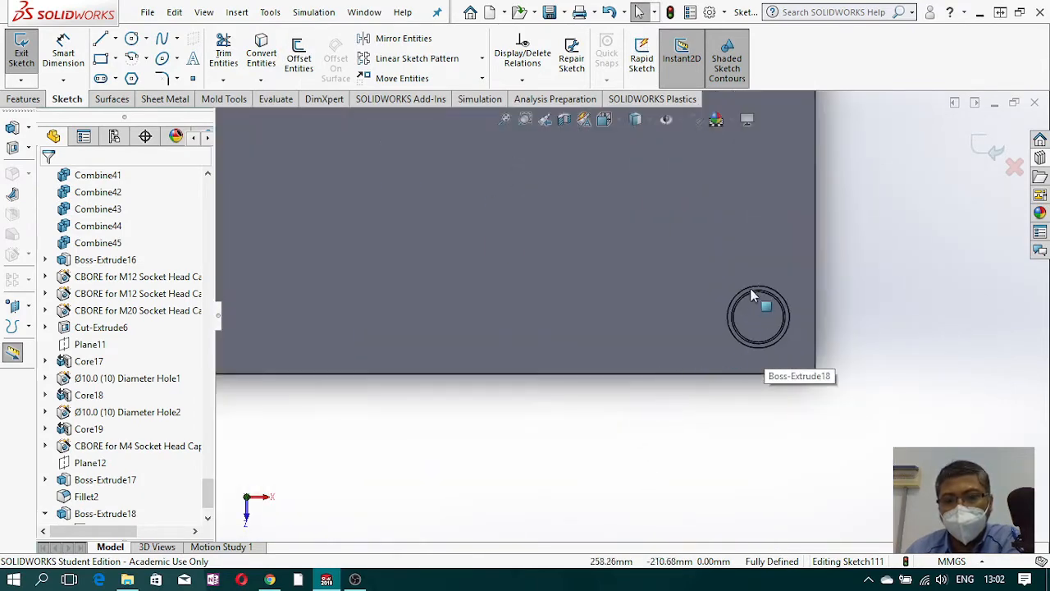
scroll(752, 312, "down", 3)
left_click(299, 54)
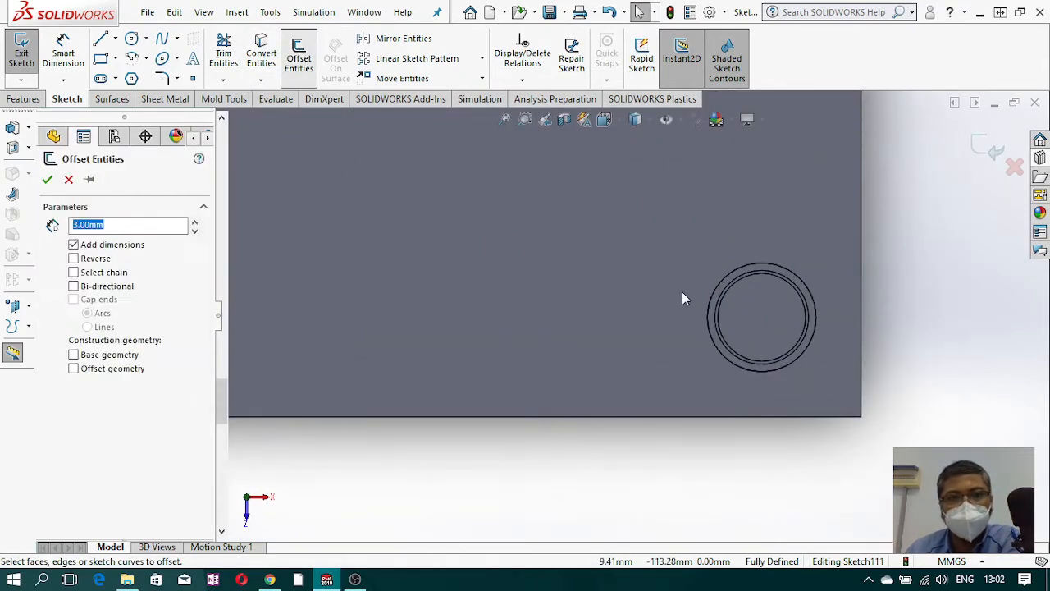
left_click(734, 270)
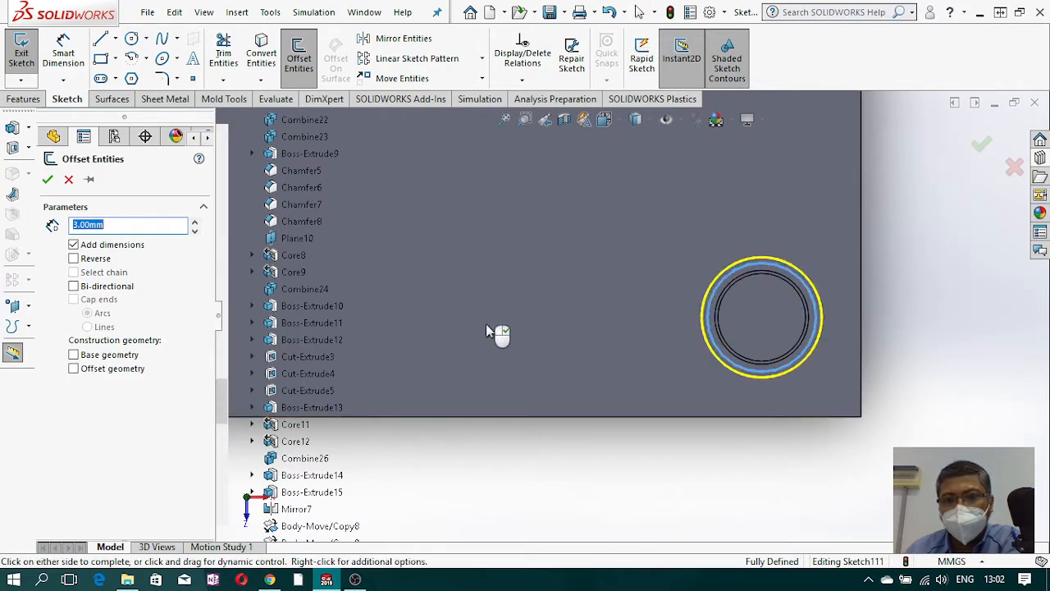
left_click(47, 178)
Step: Offset the lower-left guide bushing's outer circular edge outward by 3 mm, check the four circles and exit the sketch
scroll(689, 281, "up", 2)
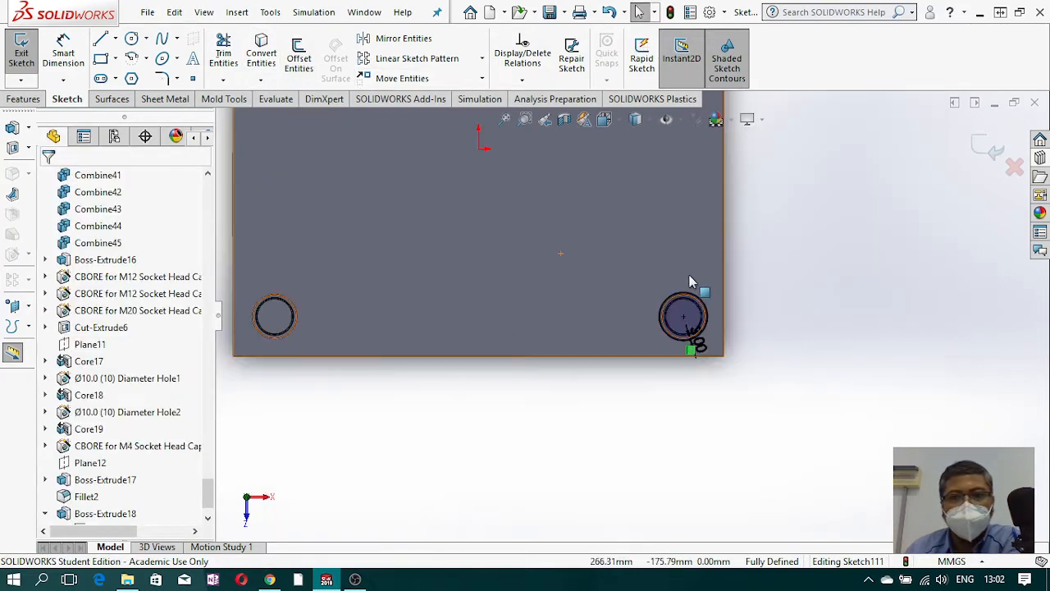
scroll(689, 279, "up", 1)
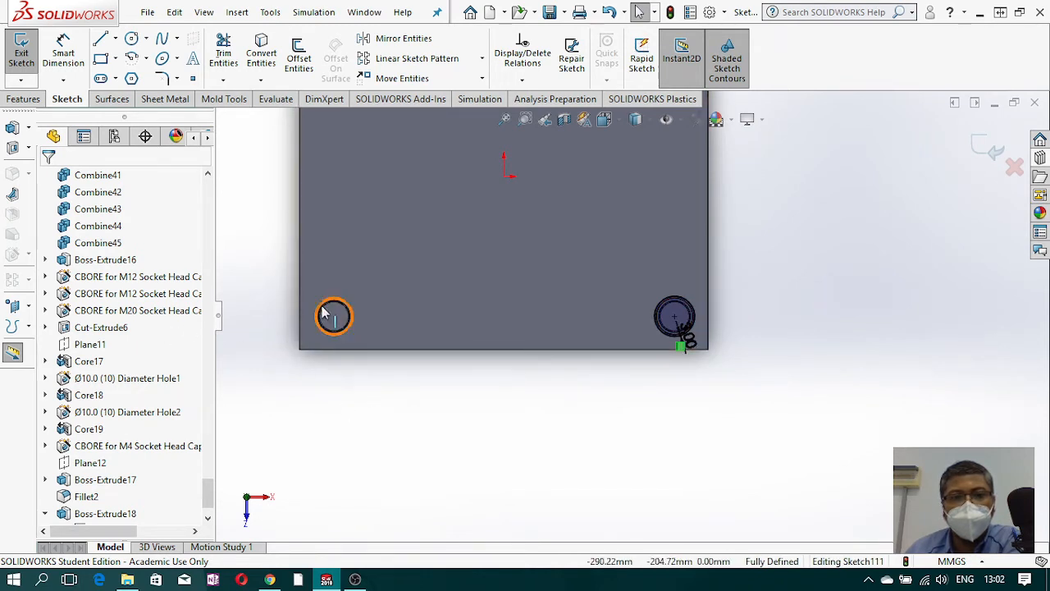
left_click(298, 57)
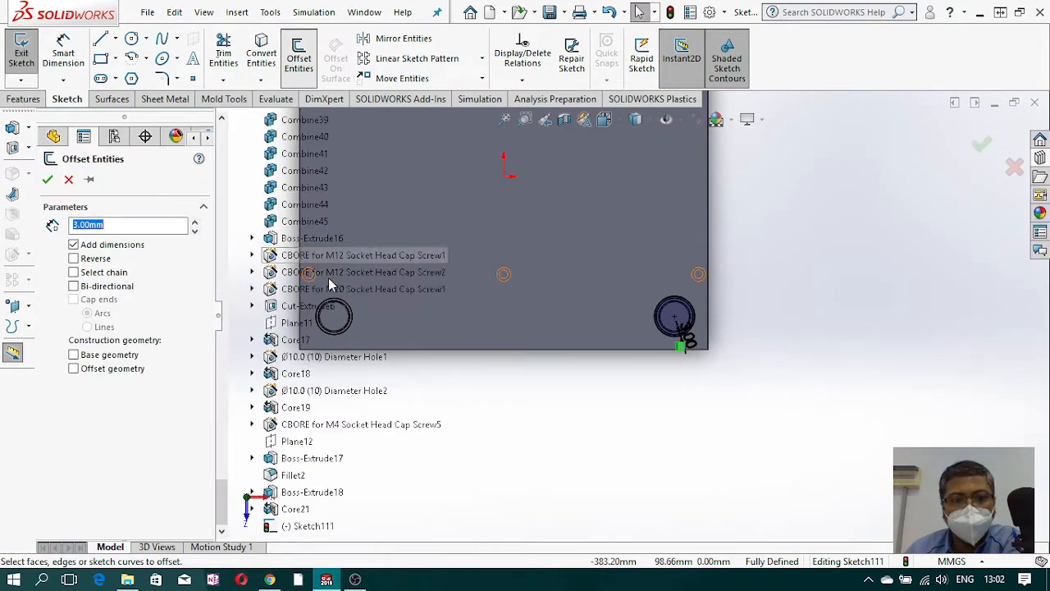
left_click(354, 327)
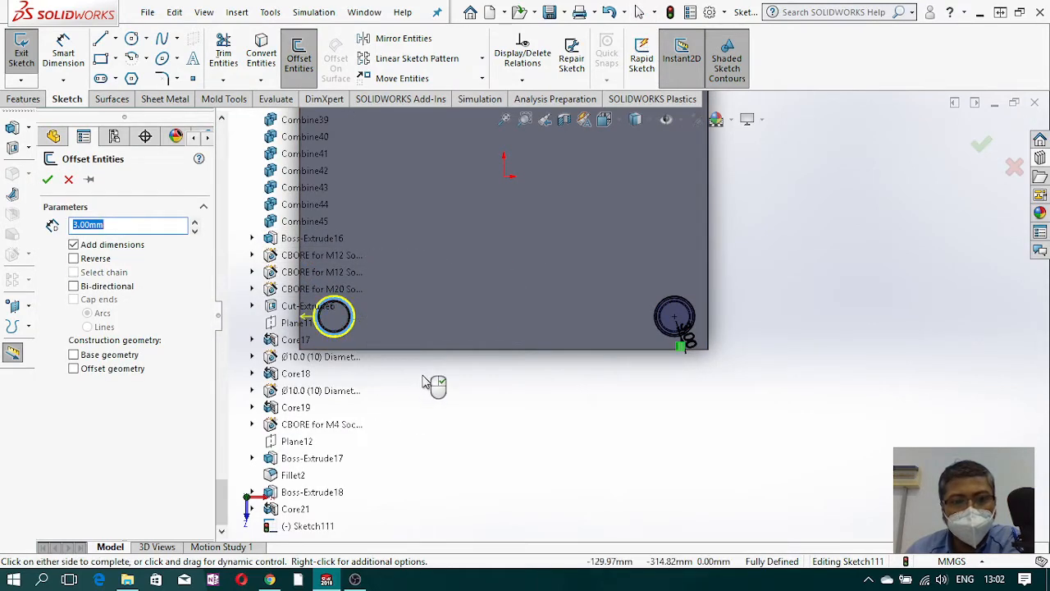
left_click(47, 181)
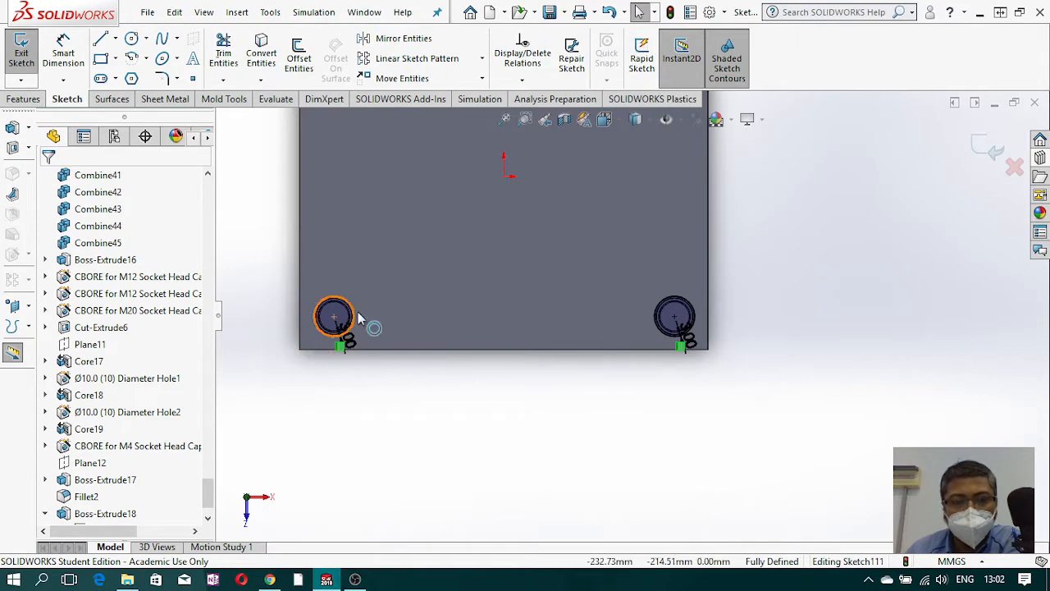
scroll(767, 361, "up", 7)
scroll(552, 318, "down", 3)
scroll(554, 324, "down", 6)
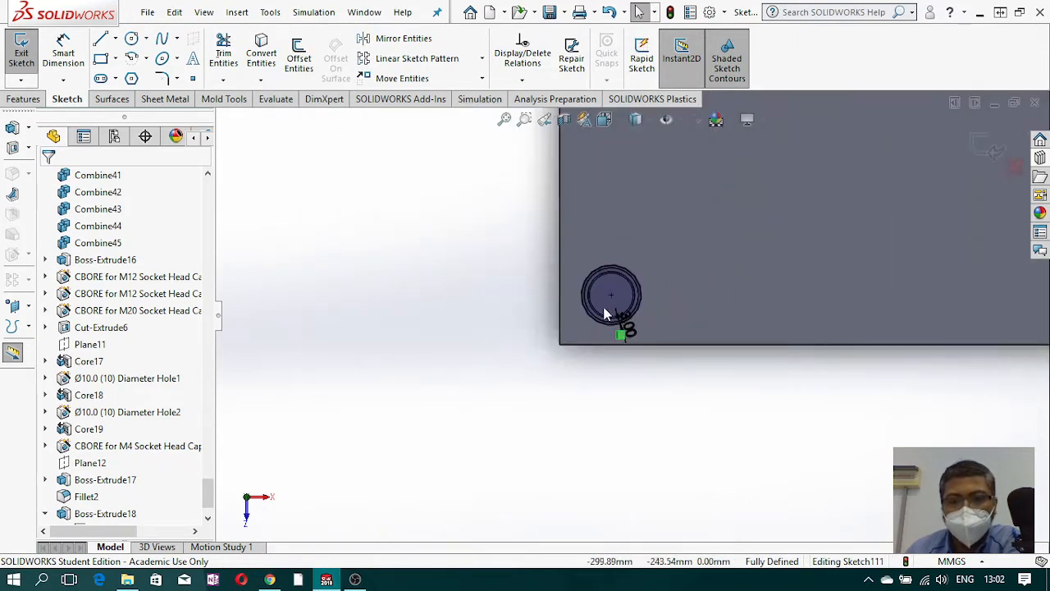
scroll(761, 361, "up", 3)
scroll(761, 368, "up", 5)
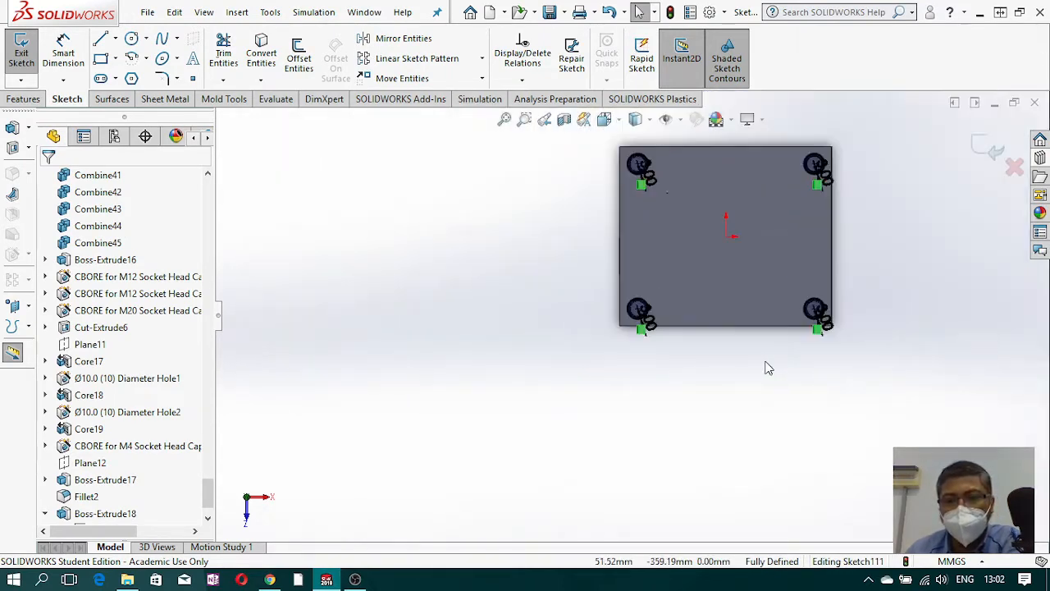
scroll(748, 246, "down", 2)
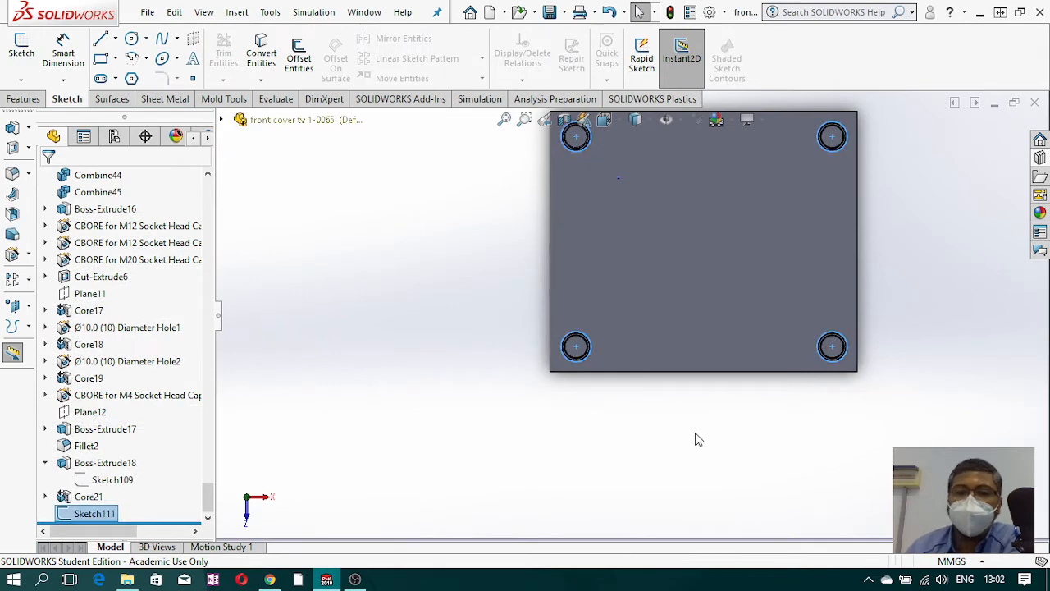
Step: Start a Core feature from the sketch with the four 3 mm offset circles and set its first depth to 6 mm
left_click(234, 98)
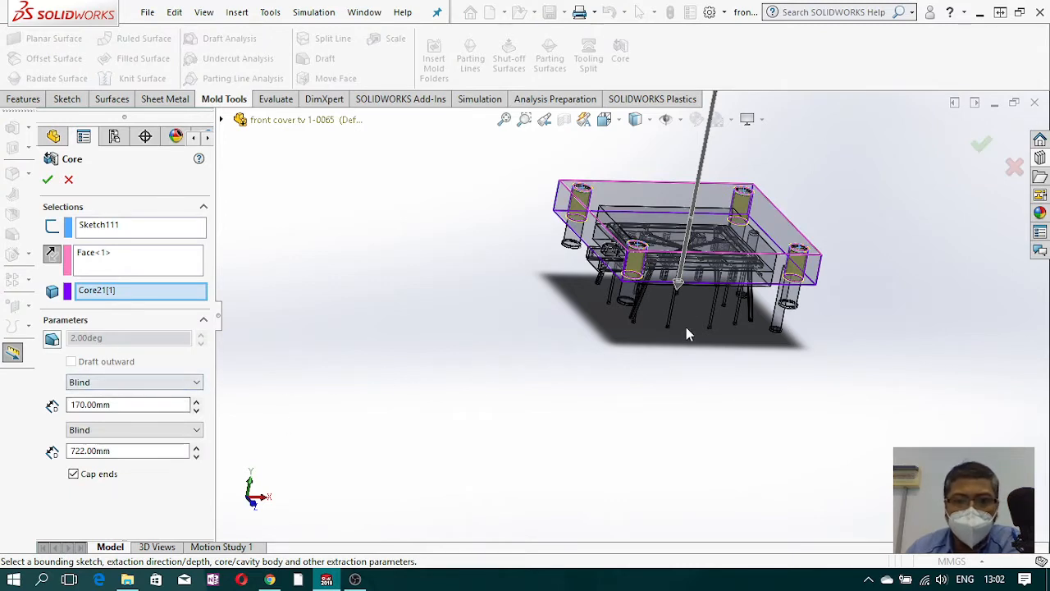
left_click(679, 281)
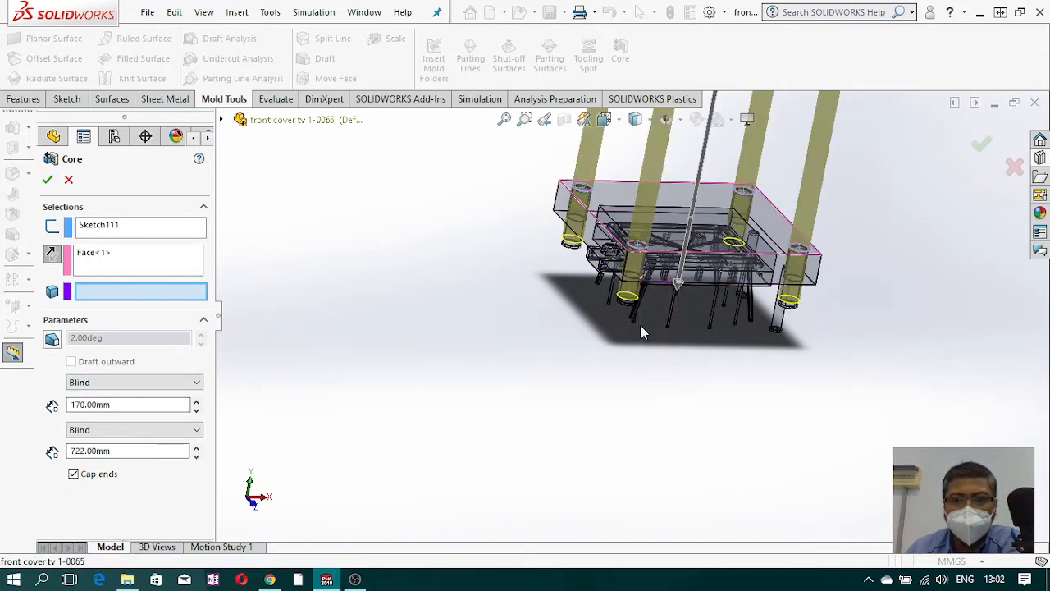
mouse_move(674, 283)
left_mouse_down()
mouse_move(665, 362)
mouse_move(682, 267)
left_mouse_up()
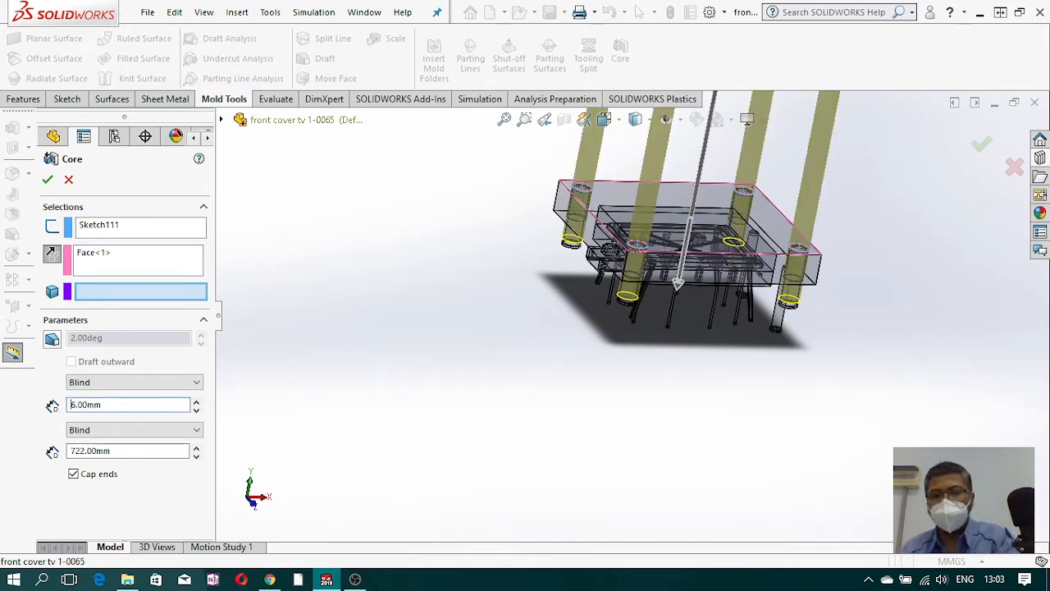
key("Return")
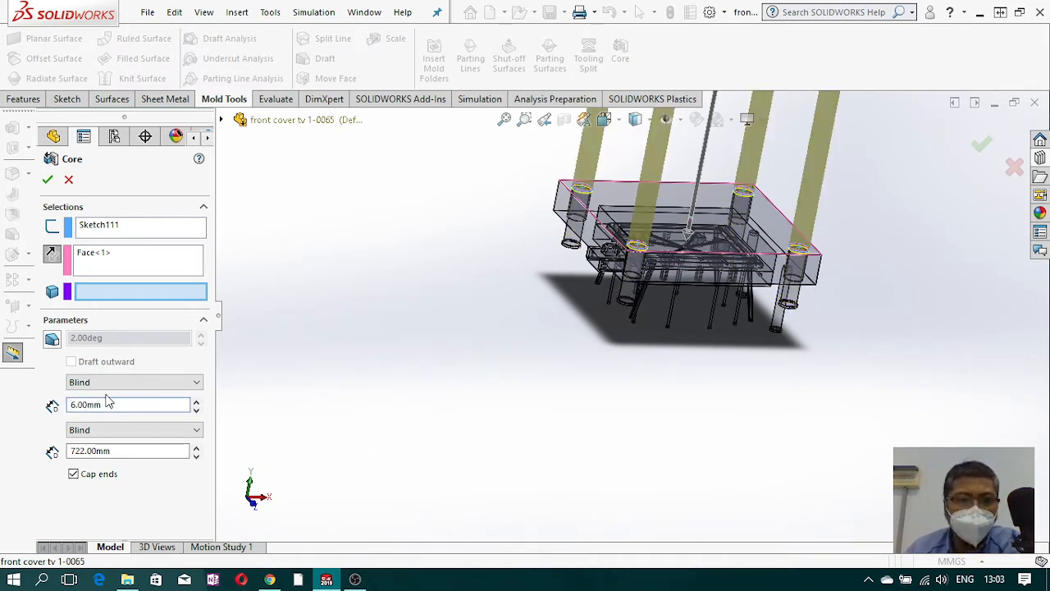
left_click(49, 181)
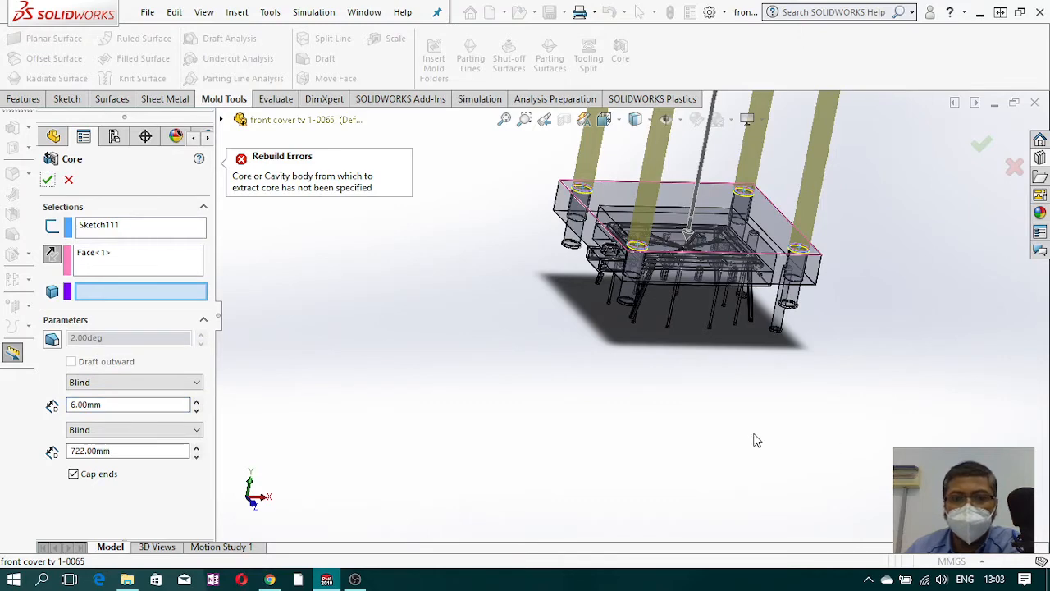
Step: Choose the cavity-side plate as the body to extract from and complete the Core feature
scroll(588, 279, "down", 3)
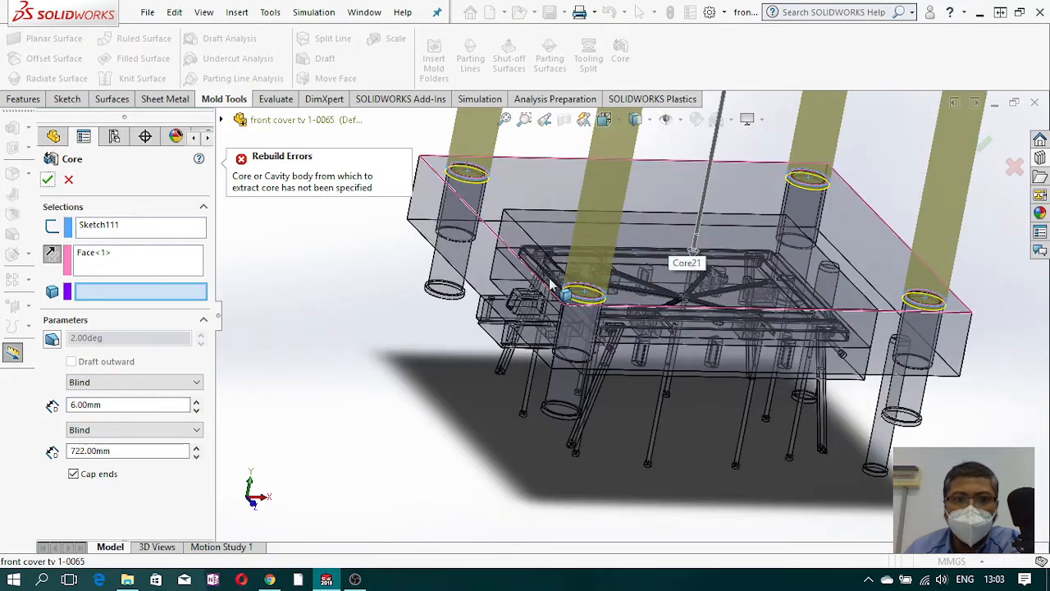
left_click(162, 288)
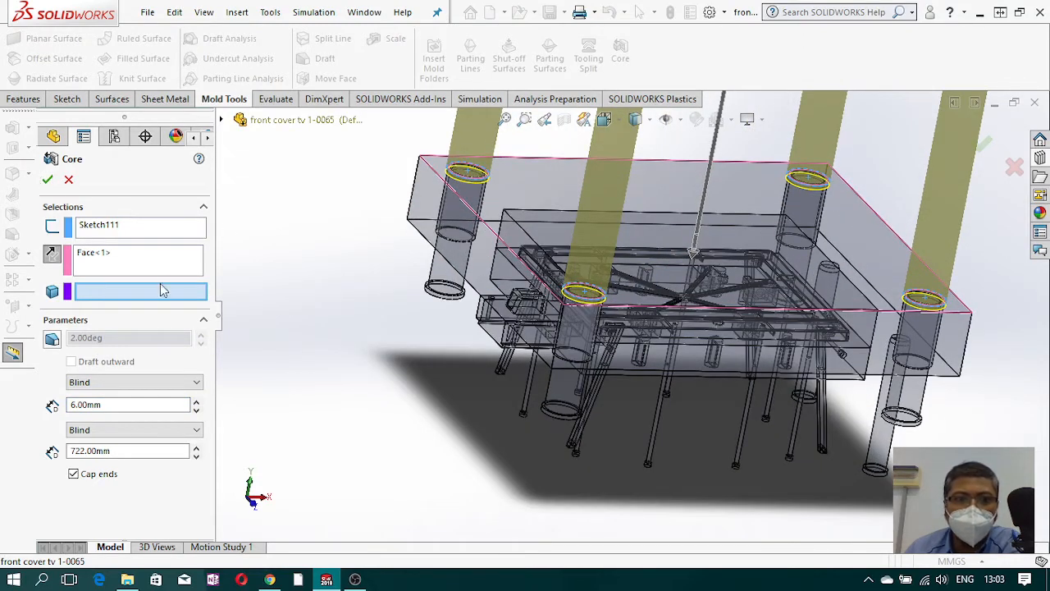
left_click(491, 252)
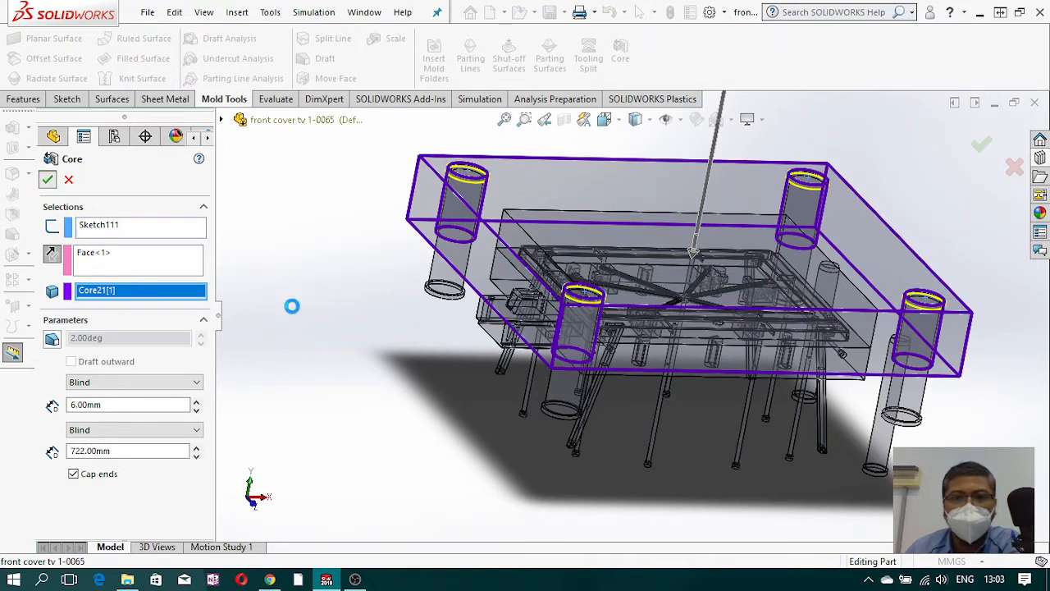
key("Return")
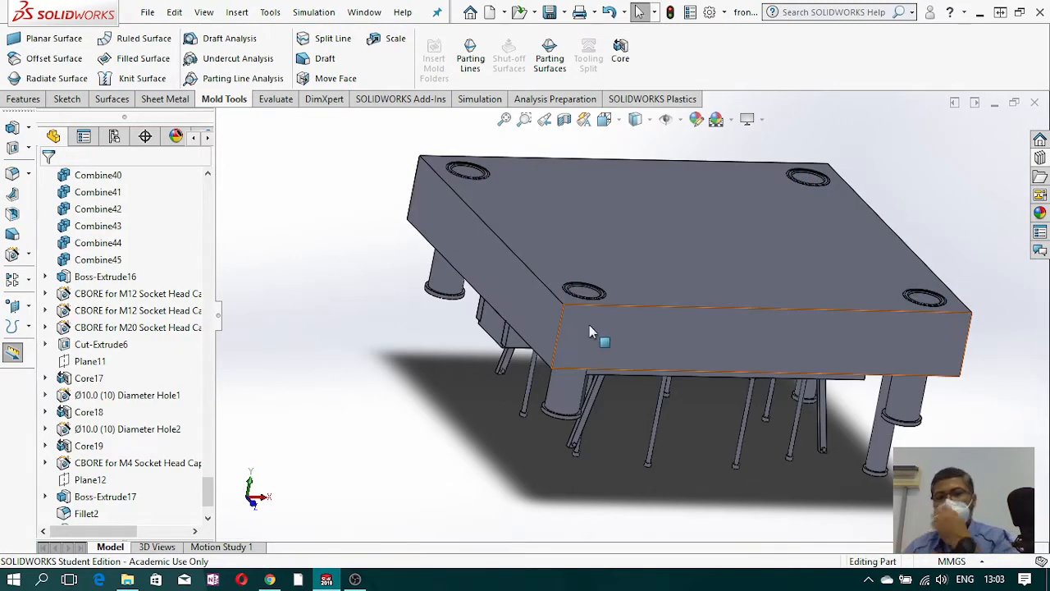
Step: Combine the sleeve and surrounding collar of the plate's front-left guide bushing into one body with the Add operation
scroll(574, 265, "down", 8)
middle_click_drag(675, 321, 665, 341)
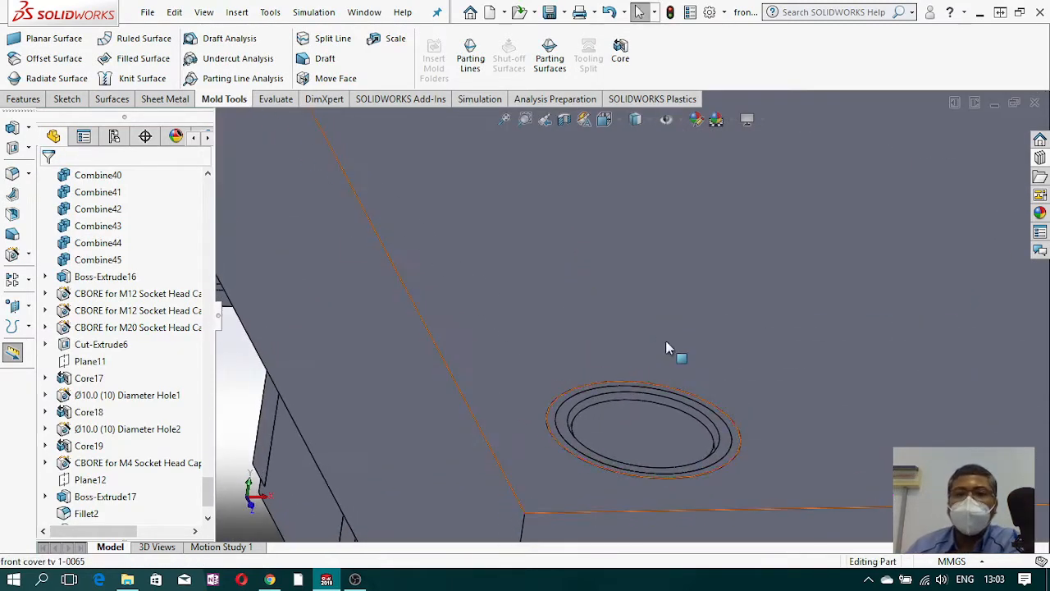
scroll(665, 341, "up", 5)
left_click(24, 99)
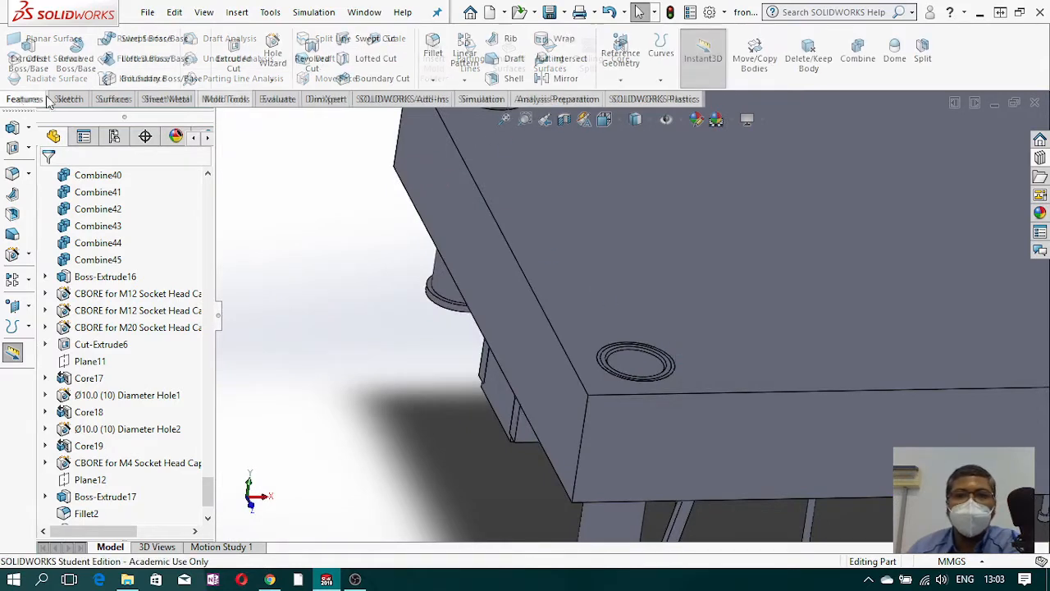
left_click(858, 58)
scroll(615, 424, "down", 8)
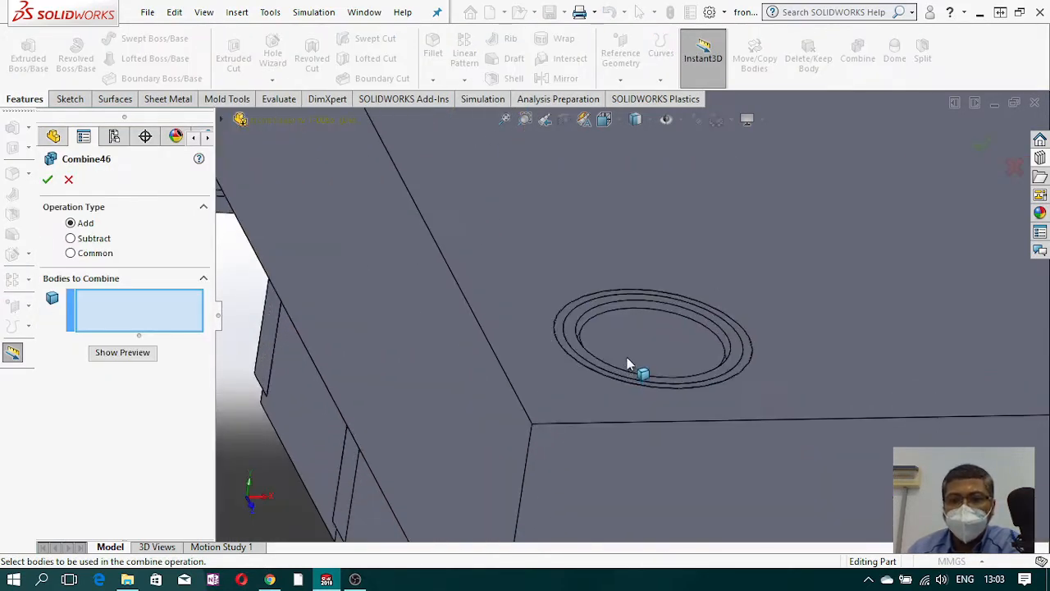
left_click(510, 294)
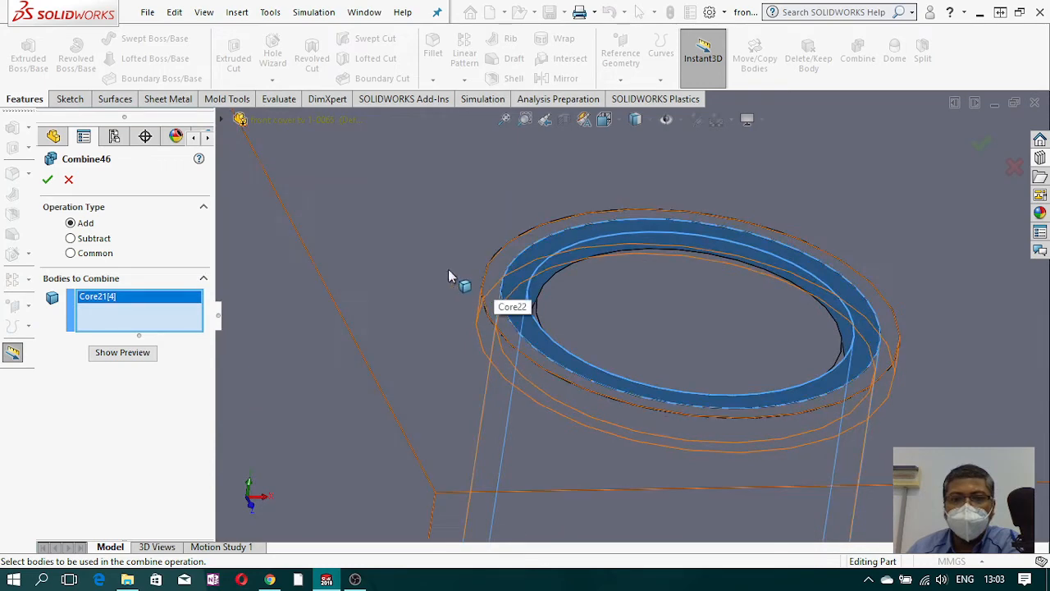
left_click(499, 297)
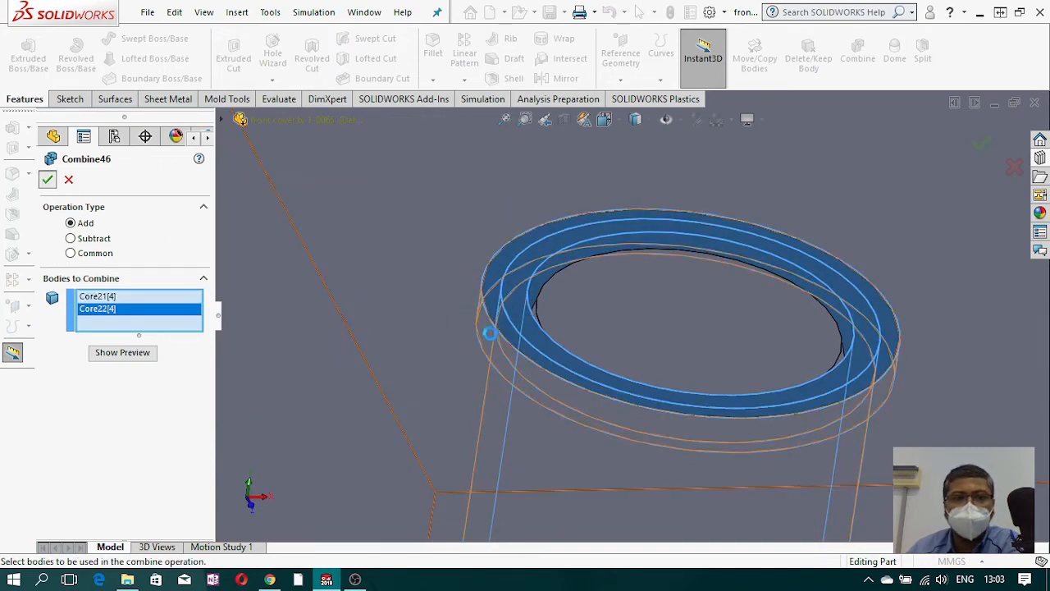
key("Return")
Step: Combine the sleeve and collar of the rear-left guide bushing into one body with the Add operation
scroll(664, 353, "up", 10)
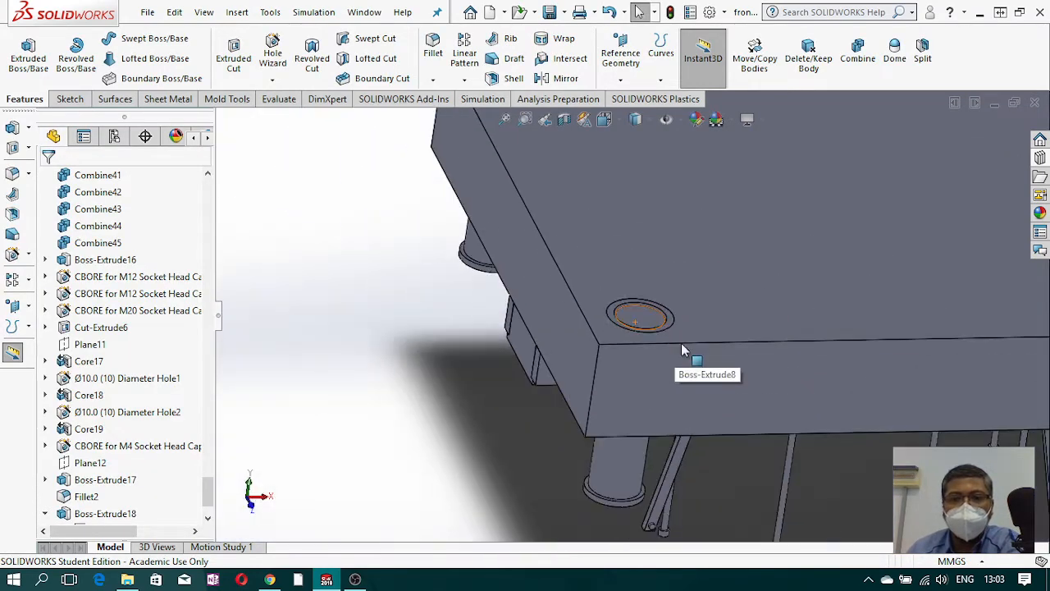
scroll(580, 267, "down", 10)
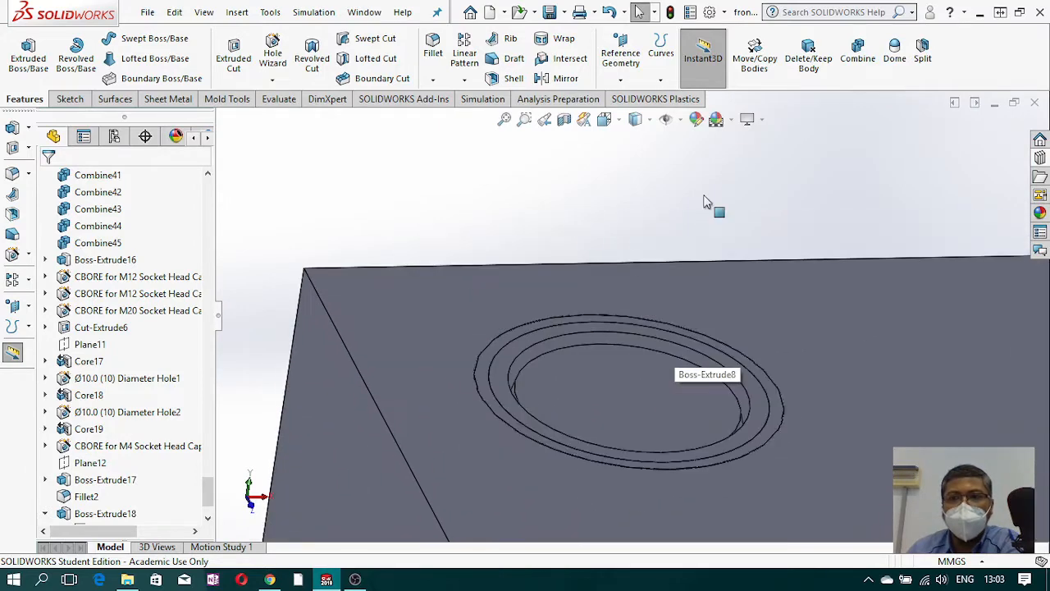
left_click(853, 59)
left_click(528, 349)
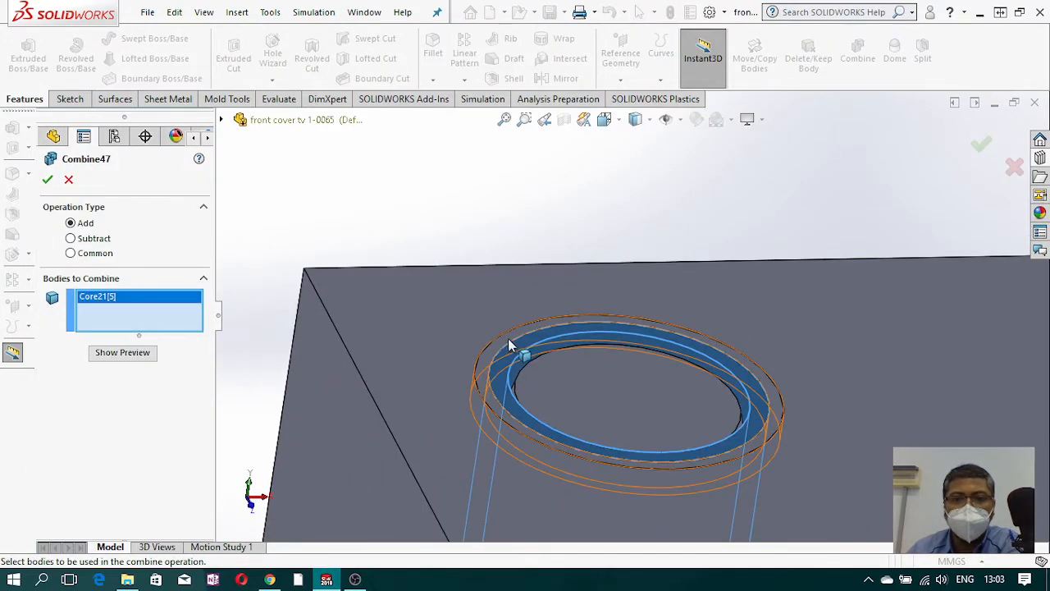
left_click(507, 338)
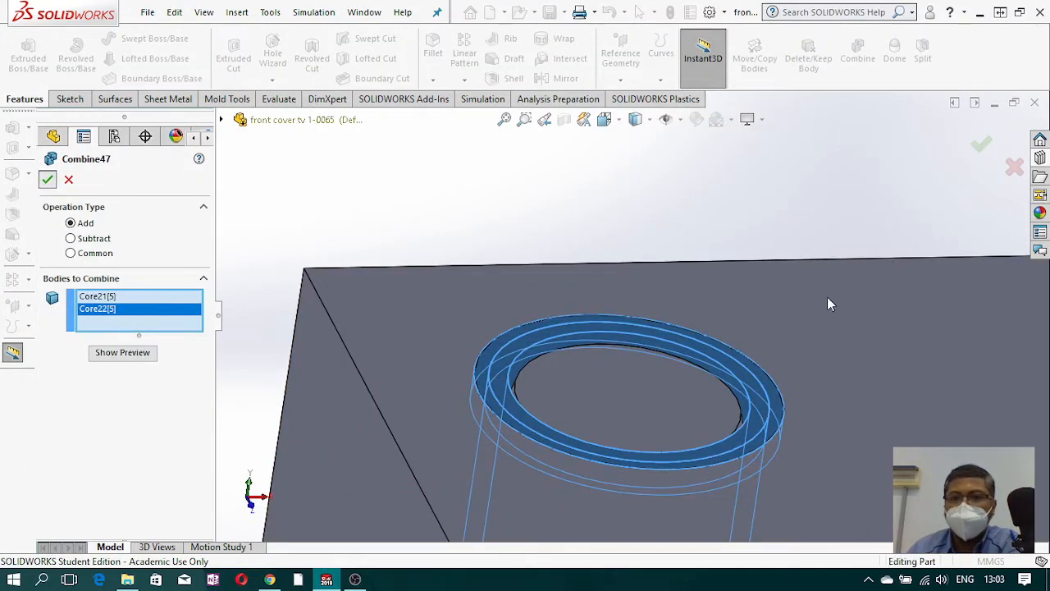
key("Return")
Step: Combine the sleeve and collar of the front-right guide bushing into one body with the Add operation
scroll(782, 324, "up", 8)
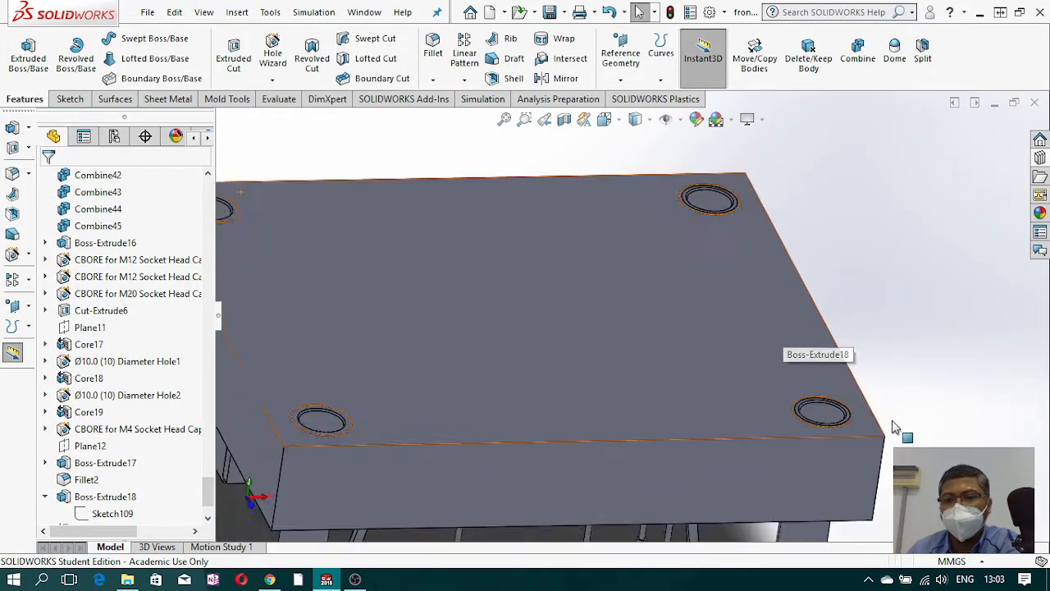
scroll(816, 408, "down", 10)
left_click(857, 51)
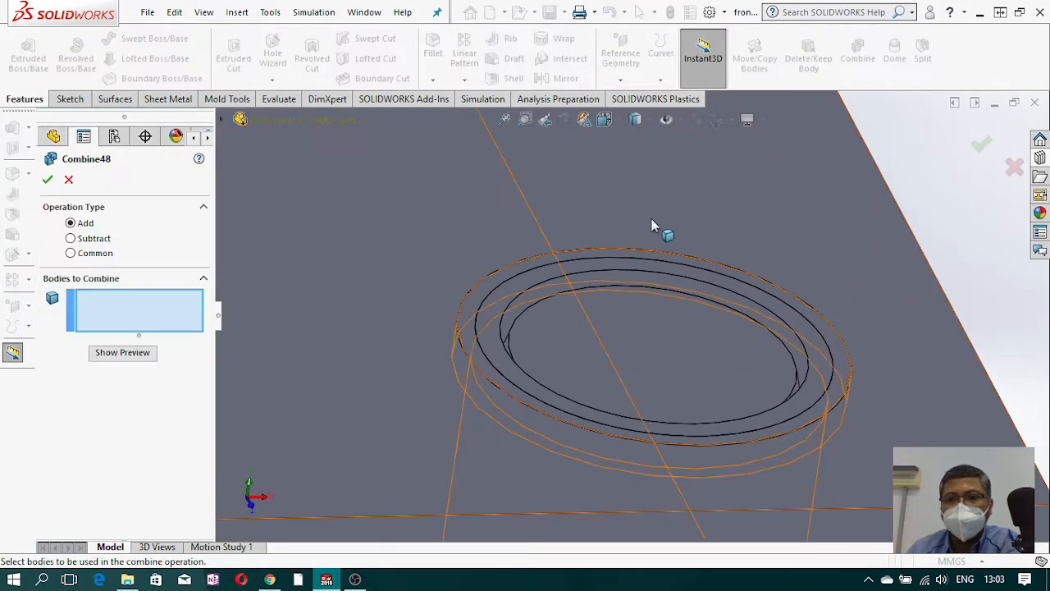
left_click(603, 273)
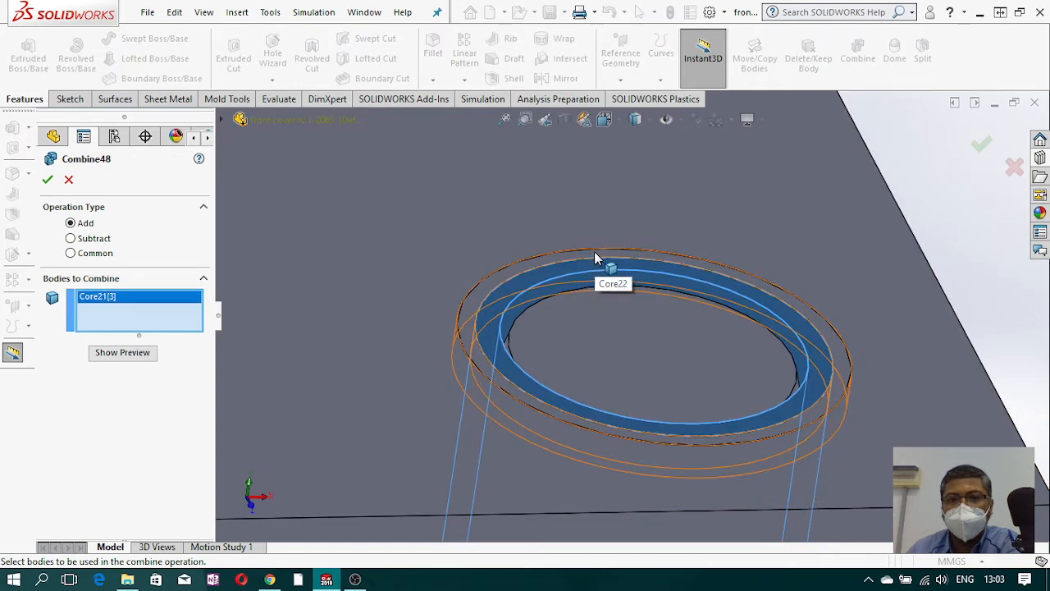
left_click(596, 256)
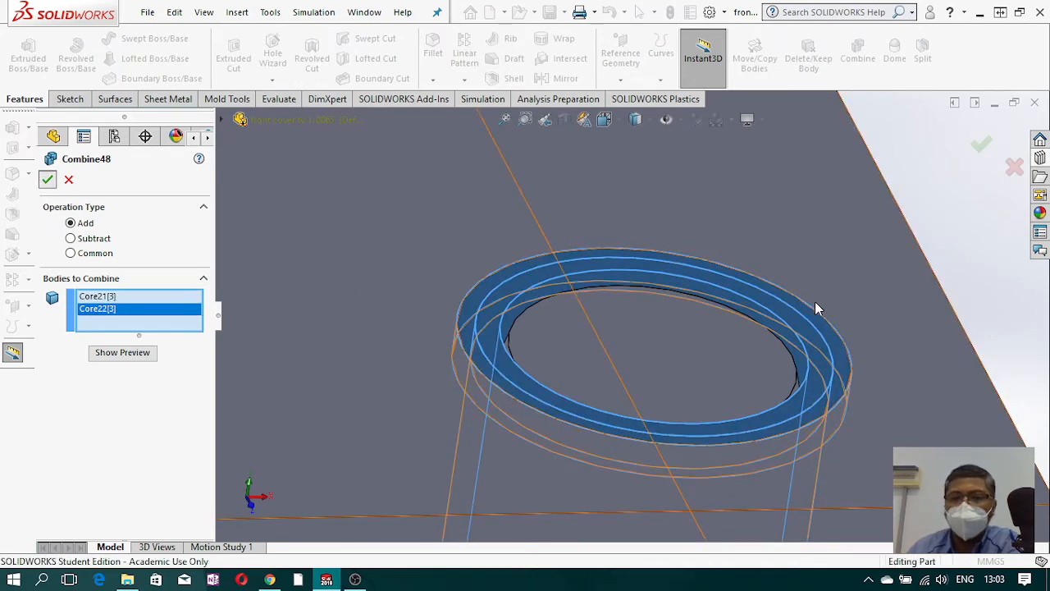
key("Return")
Step: Combine the sleeve and collar of the rear-right guide bushing into one body with the Add operation
scroll(814, 302, "up", 10)
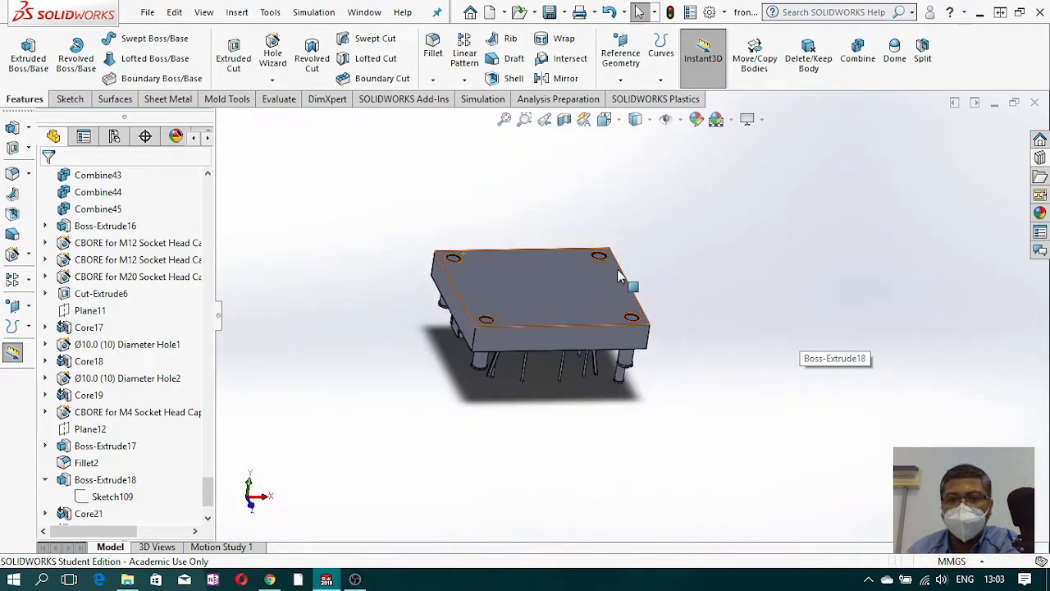
scroll(615, 272, "down", 10)
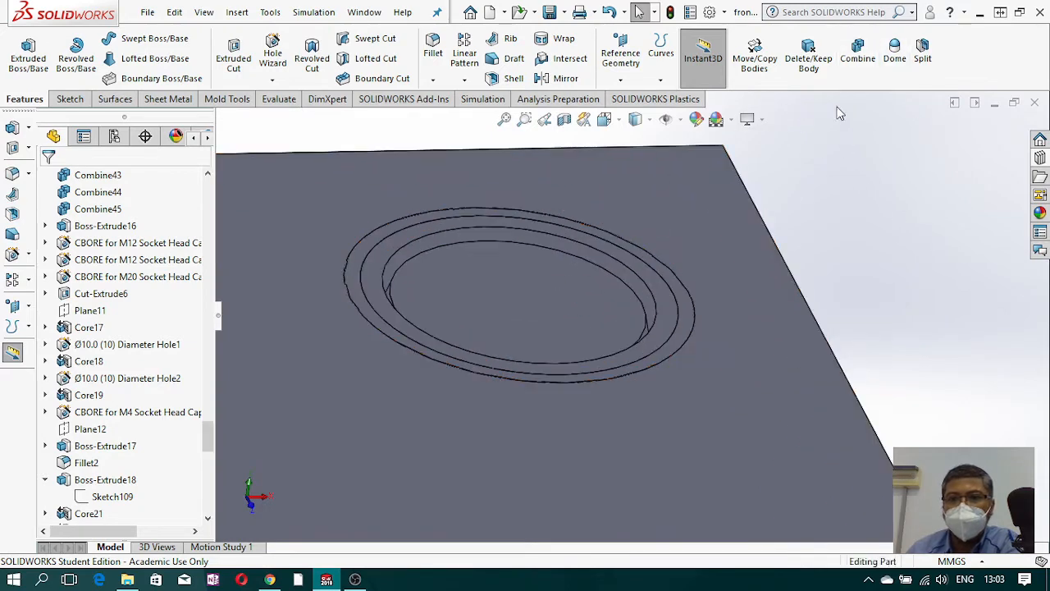
left_click(857, 56)
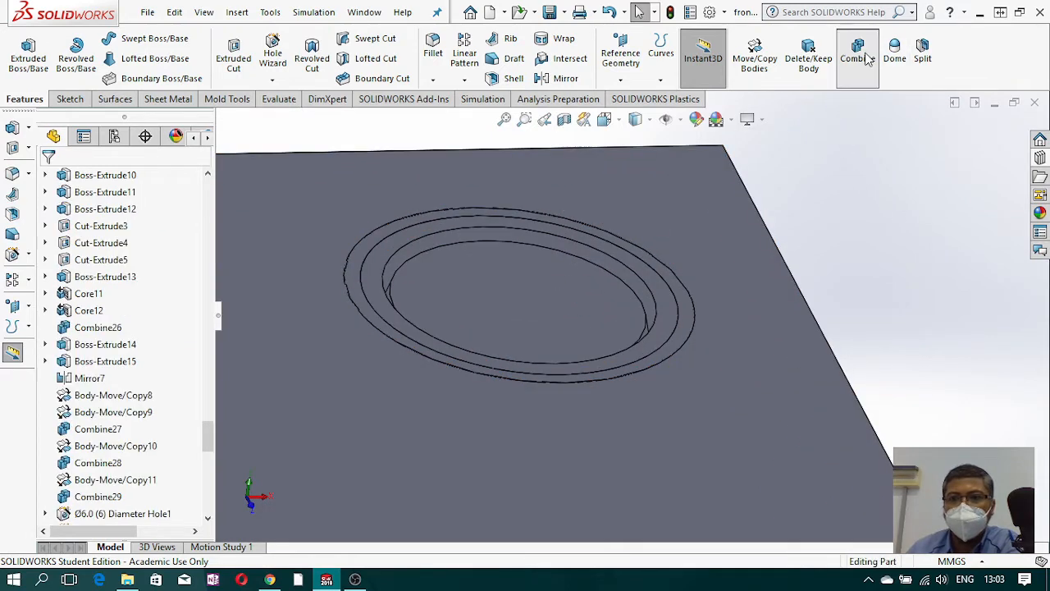
left_click(393, 246)
left_click(395, 238)
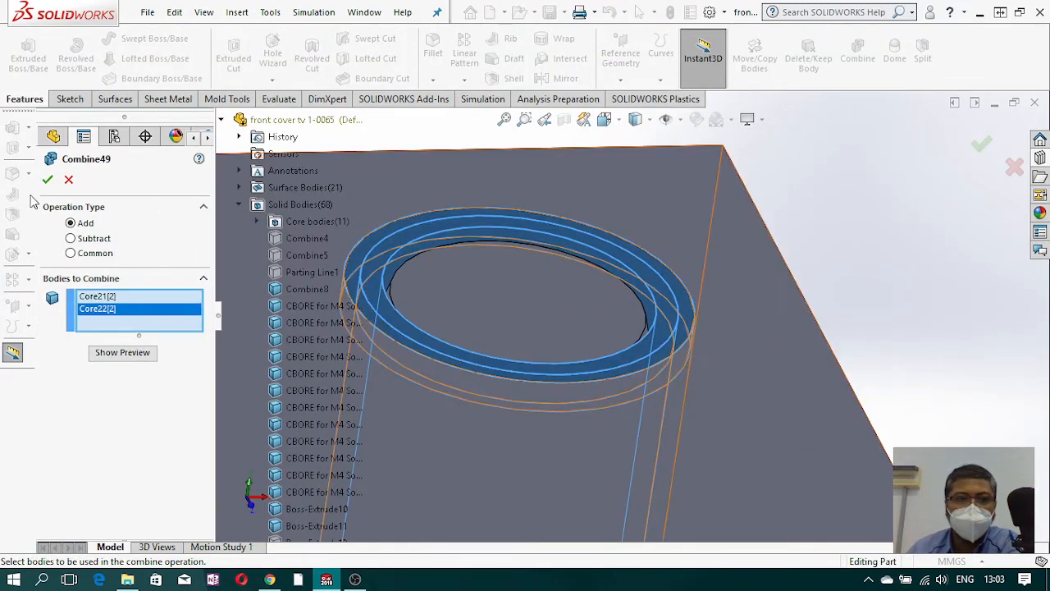
key("Return")
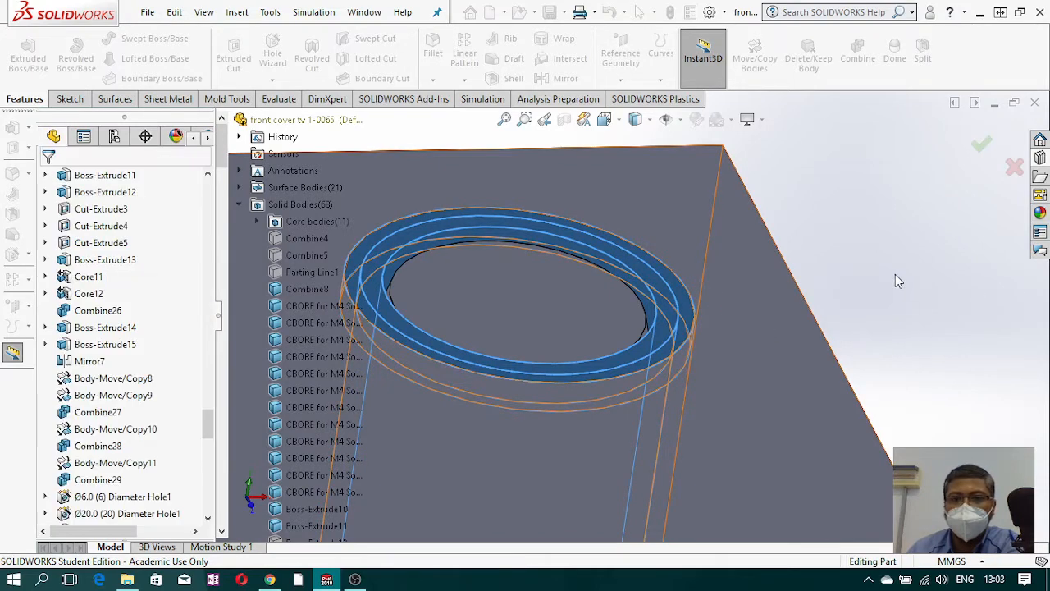
scroll(871, 345, "up", 5)
scroll(667, 396, "up", 7)
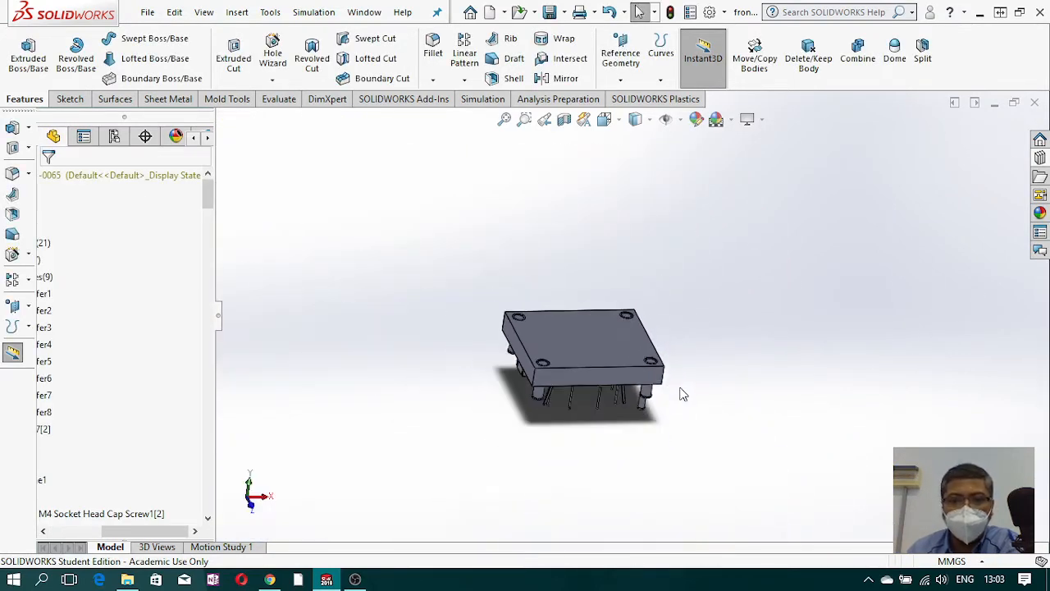
Step: Examine the solid bodies list against the mold's underside to identify the plates, pins and combined bushings
scroll(582, 353, "down", 6)
middle_click_drag(556, 456, 676, 343)
left_click_drag(125, 531, 72, 542)
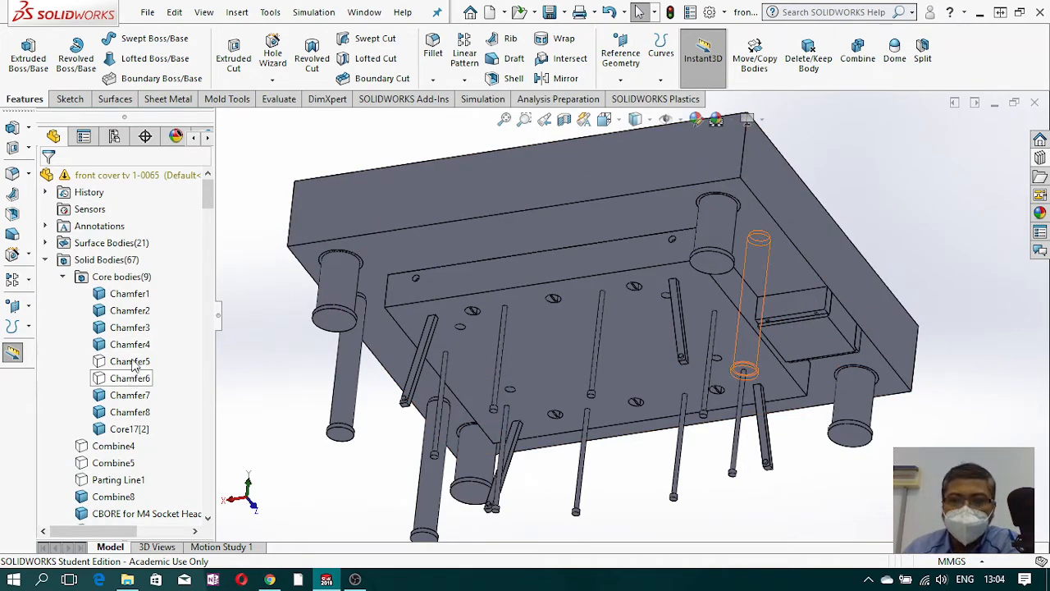
scroll(132, 374, "down", 15)
scroll(131, 373, "down", 3)
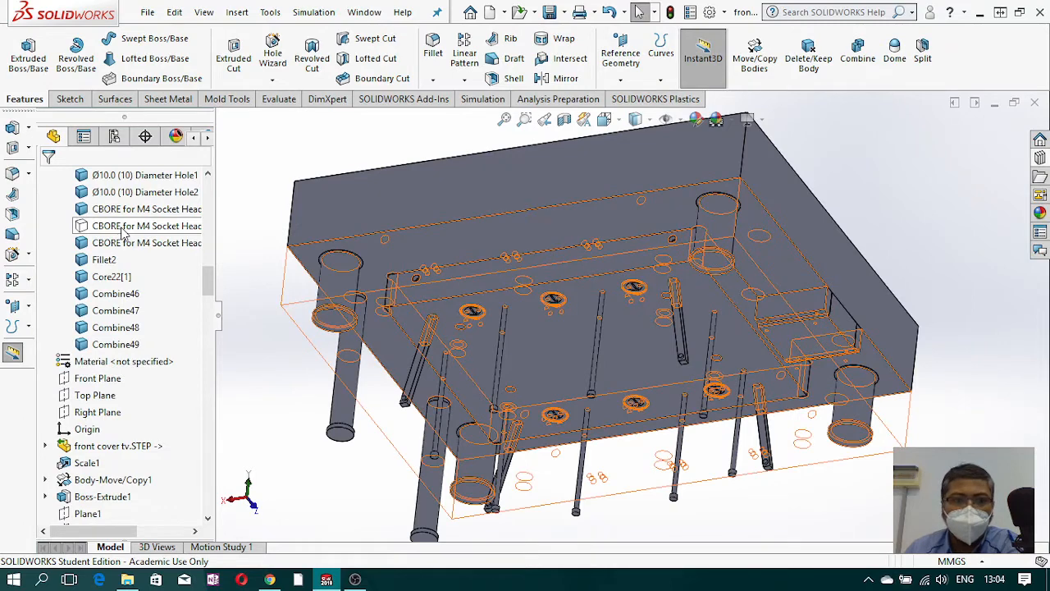
scroll(122, 238, "up", 2)
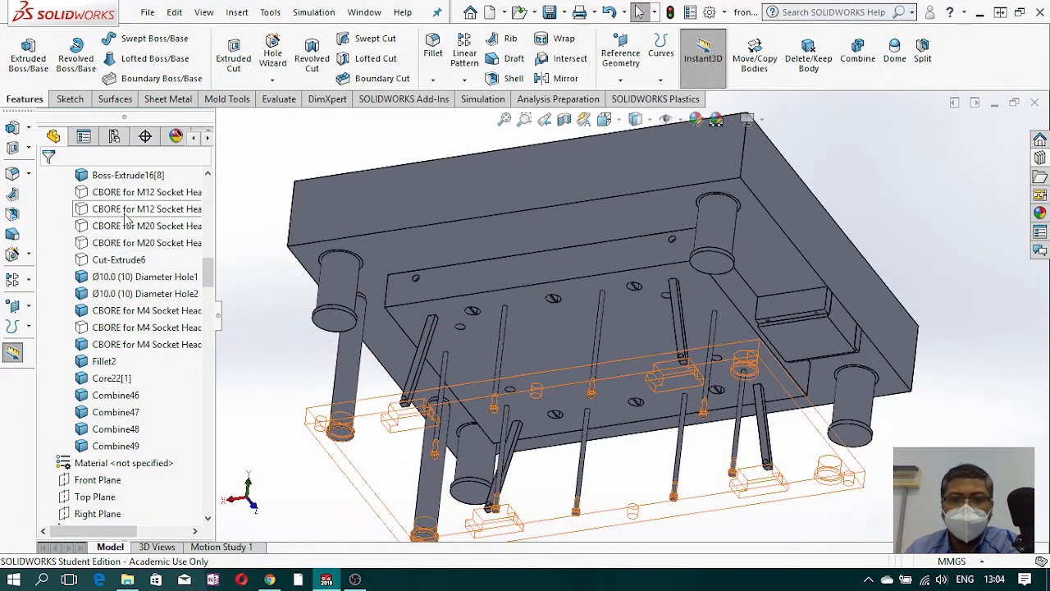
scroll(125, 202, "up", 8)
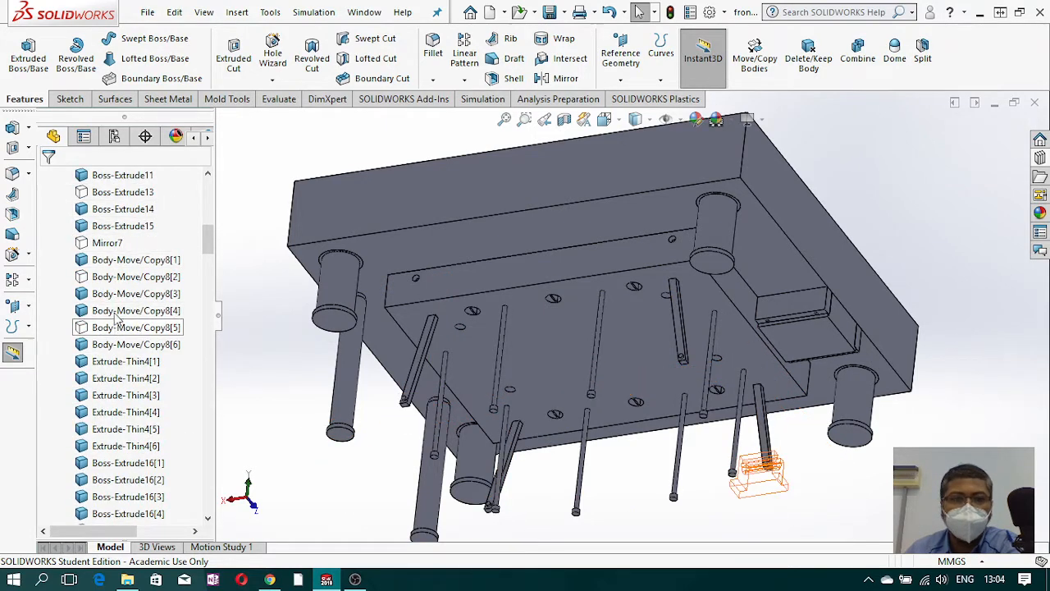
scroll(121, 211, "up", 6)
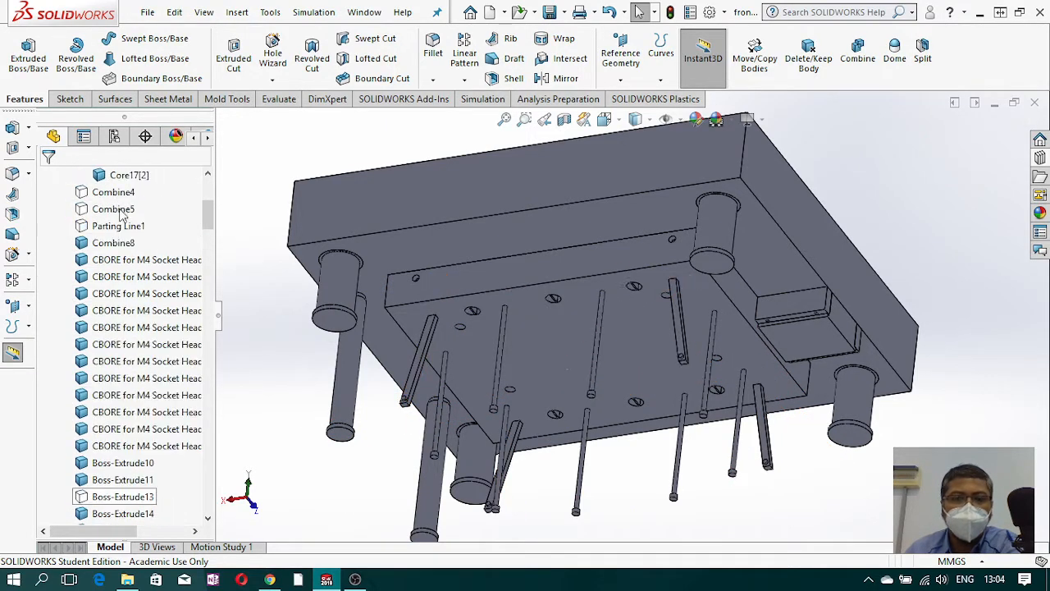
scroll(127, 230, "down", 7)
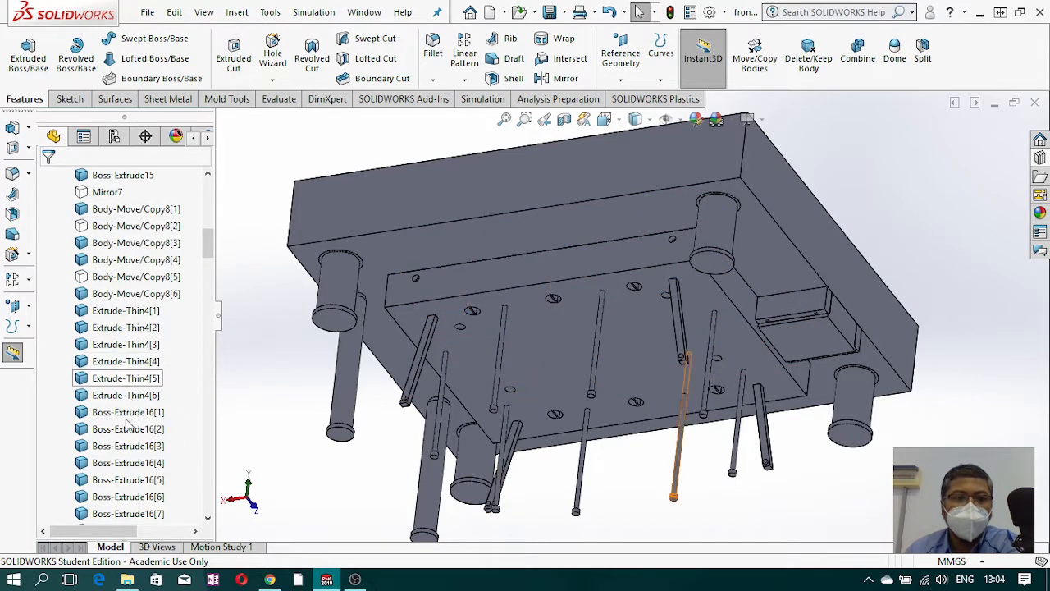
scroll(127, 419, "down", 6)
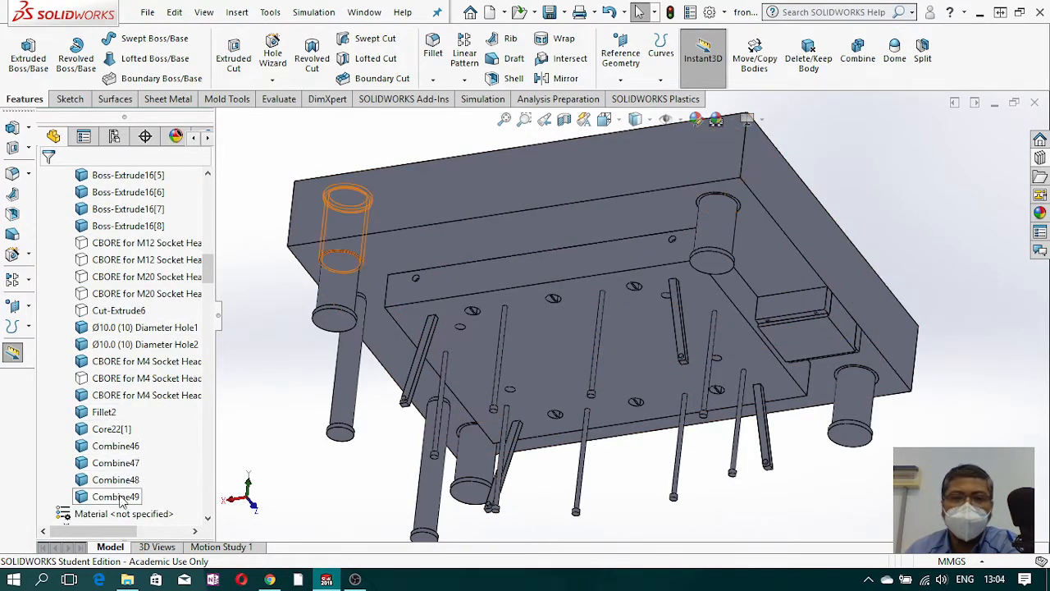
left_click(101, 411)
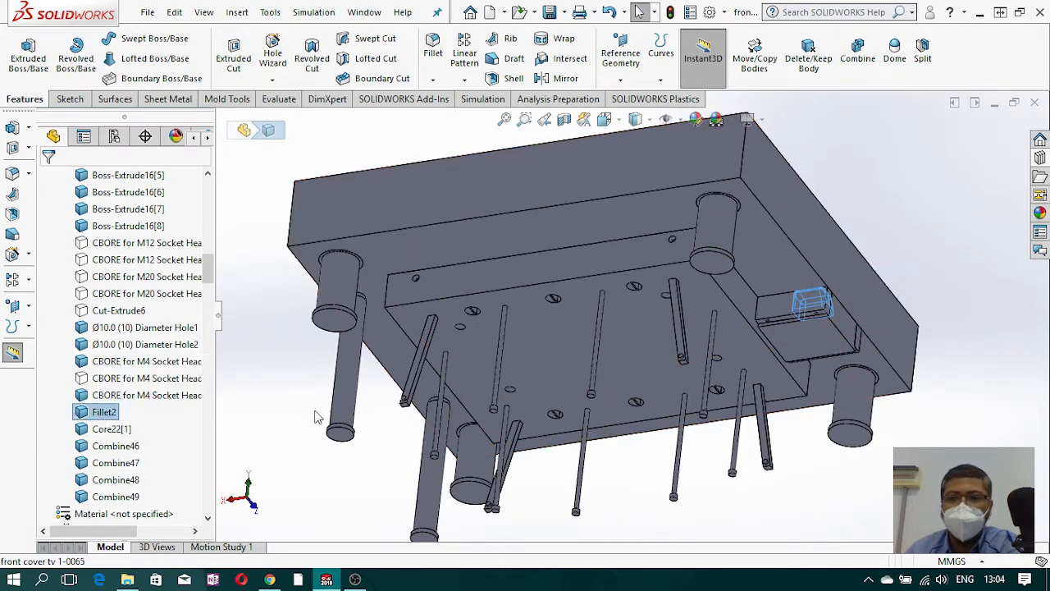
left_click(889, 191)
middle_click_drag(853, 305, 861, 386)
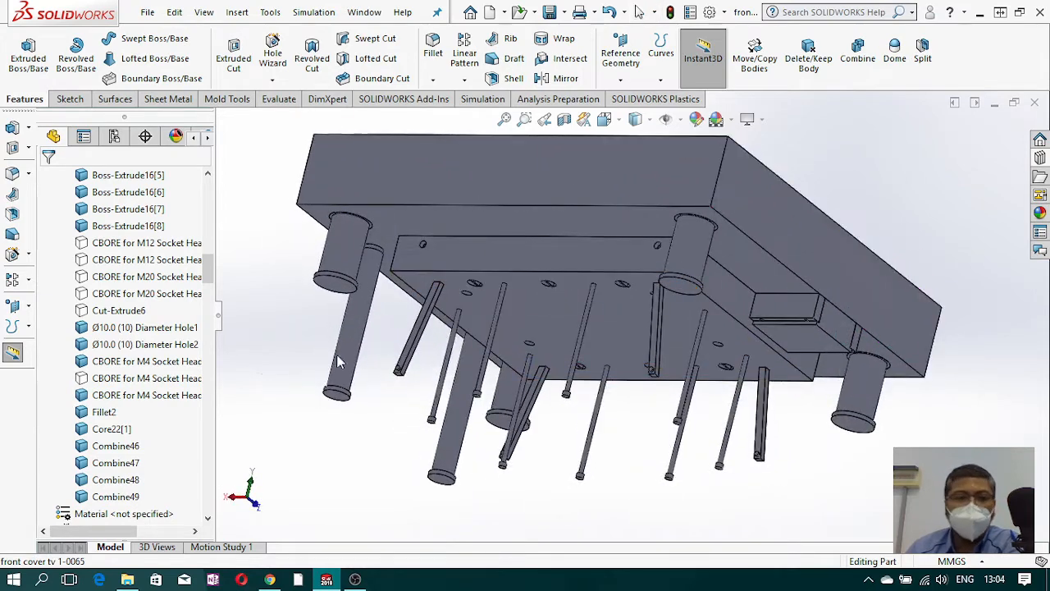
Step: Isolate the cavity-side plate body Core22[1] to view it alone, and exit the isolated view
left_click(569, 178)
scroll(195, 476, "up", 5)
scroll(195, 475, "up", 15)
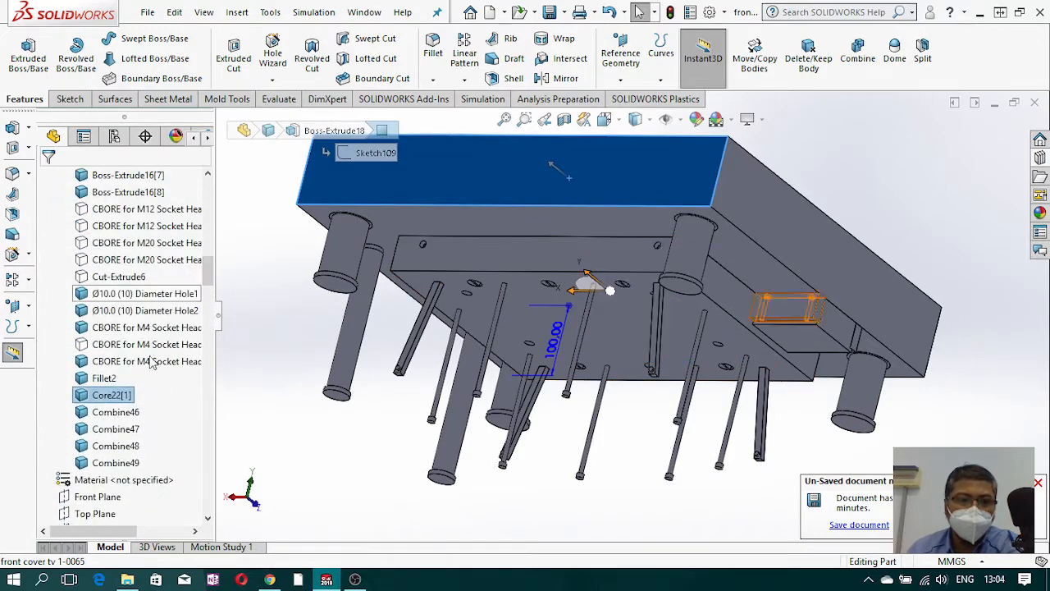
left_click(115, 396)
right_click(120, 398)
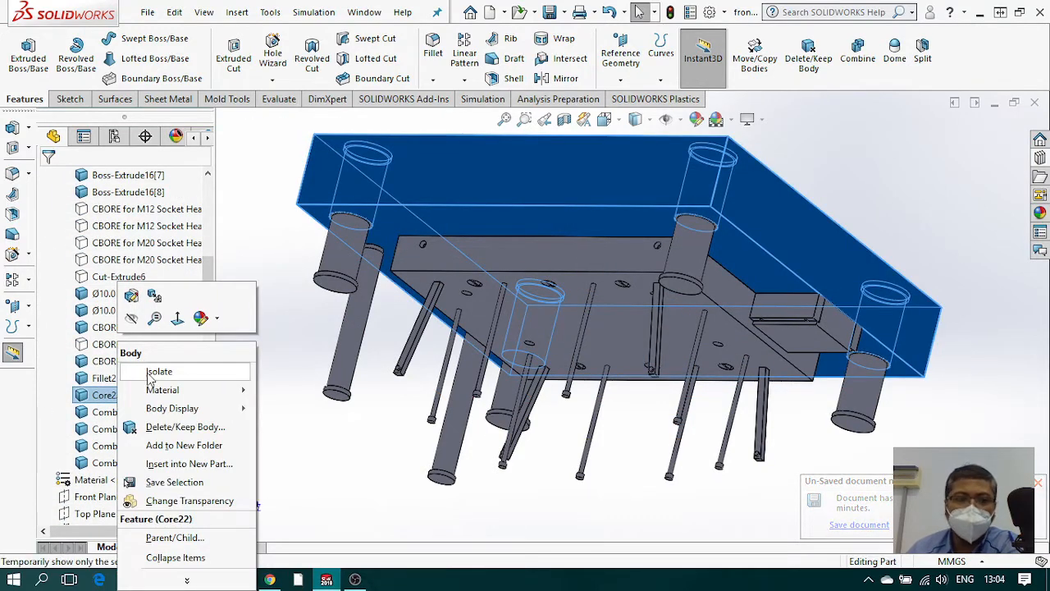
left_click(151, 377)
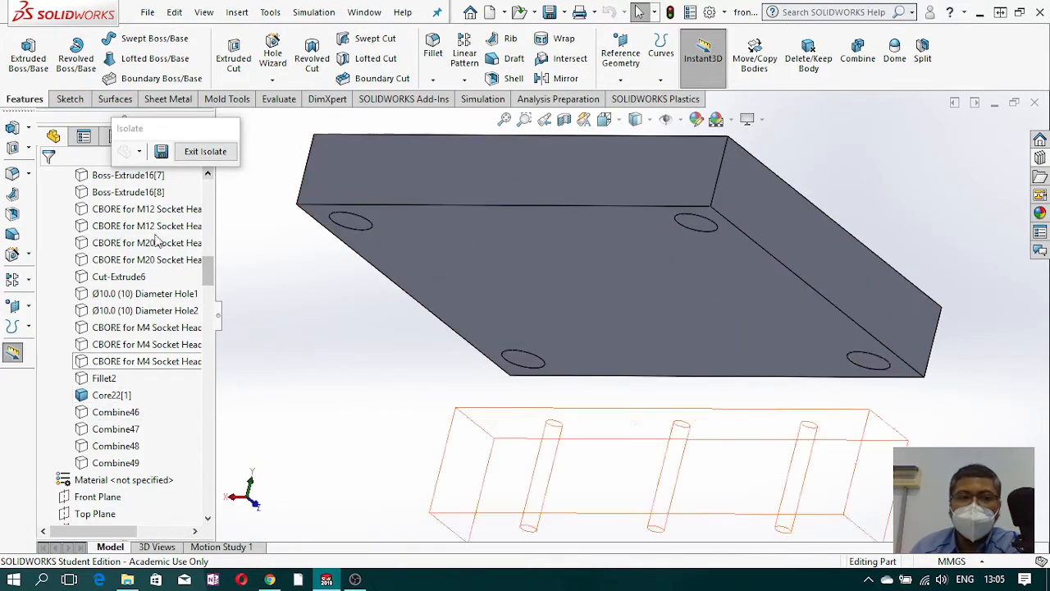
left_click(205, 151)
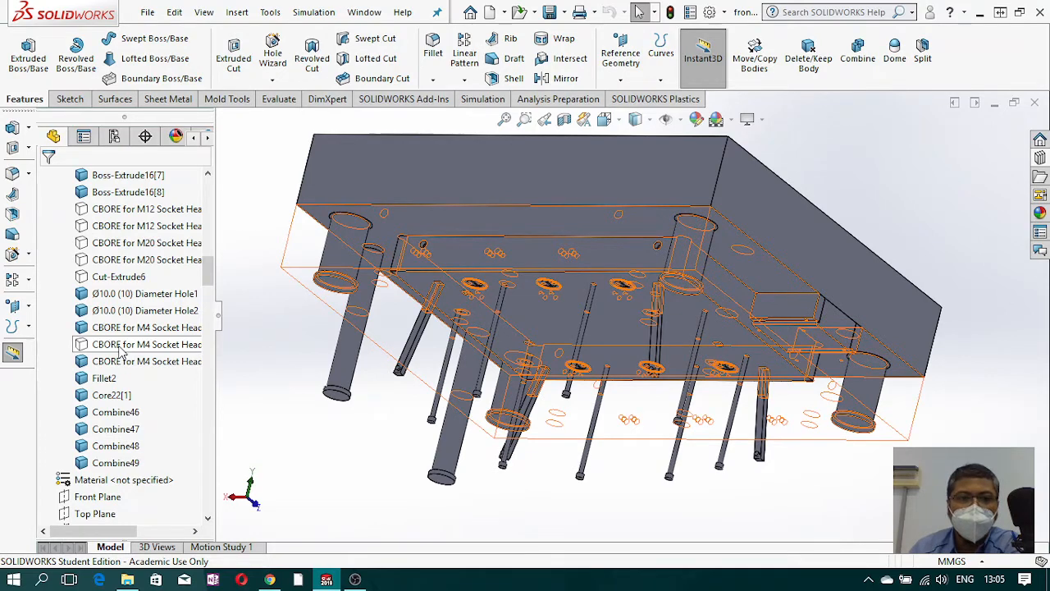
Step: Hide the rectangular tooling-split block beneath the cavity-side plate and return to the solid bodies list
right_click(469, 249)
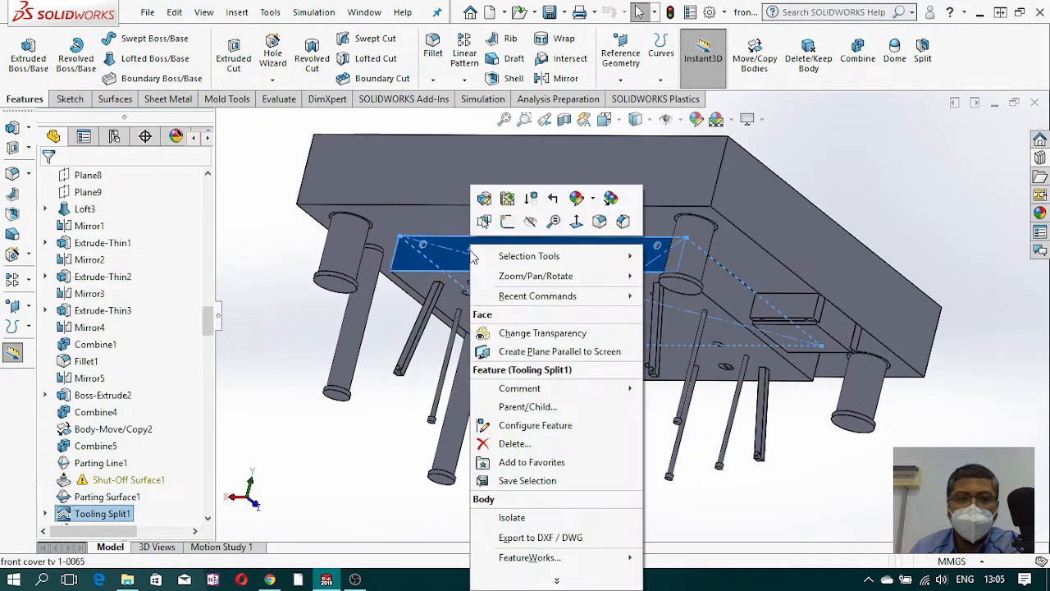
left_click(531, 226)
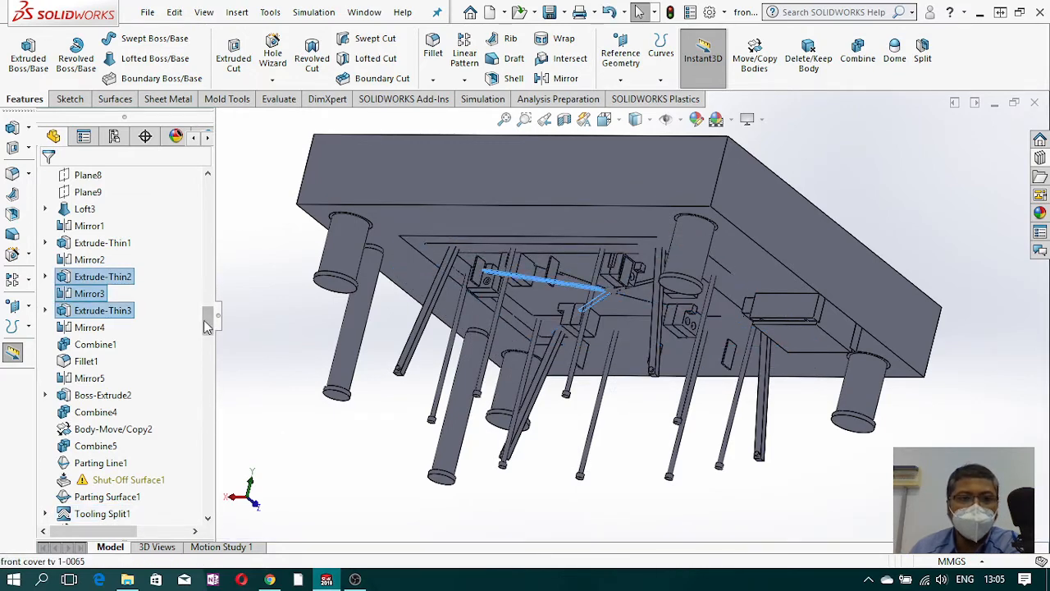
left_click_drag(208, 319, 206, 262)
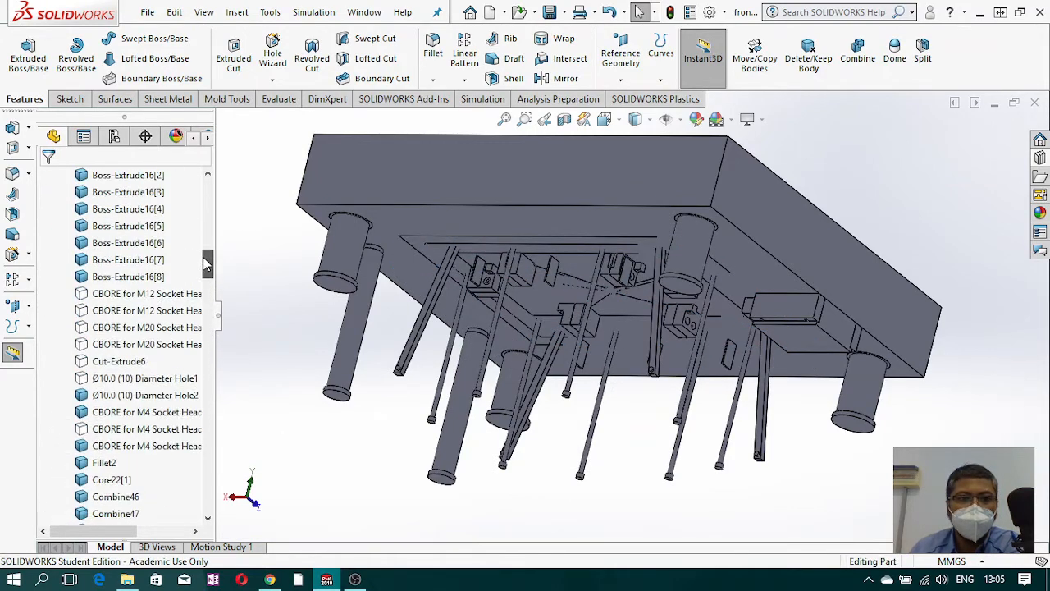
Step: Show the hidden lower mold plate body beneath the cavity-side plate, listed among the CBORE for M4 Socket Head bodies
scroll(207, 263, "down", 2)
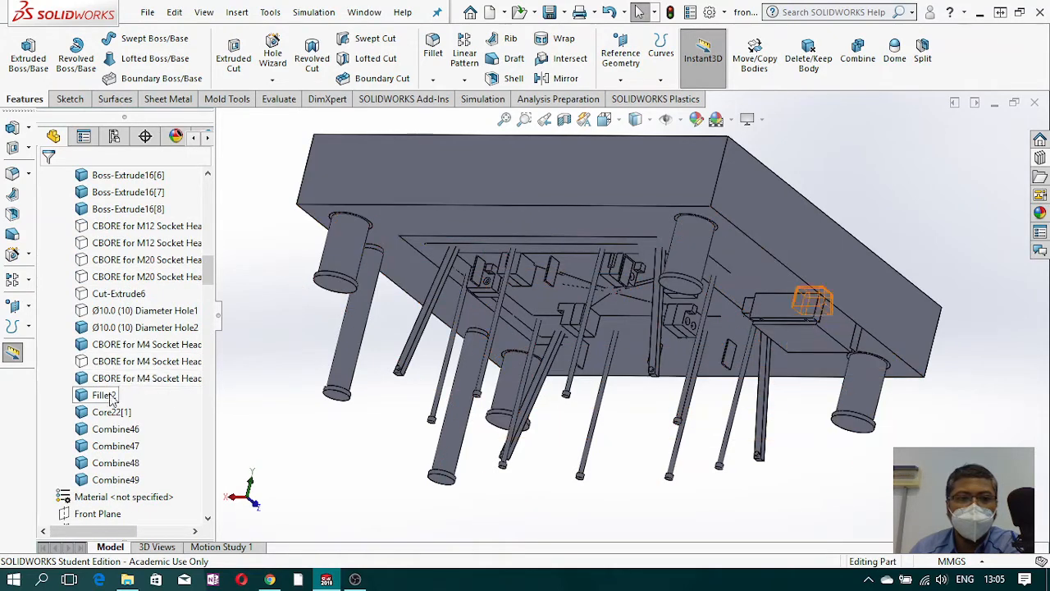
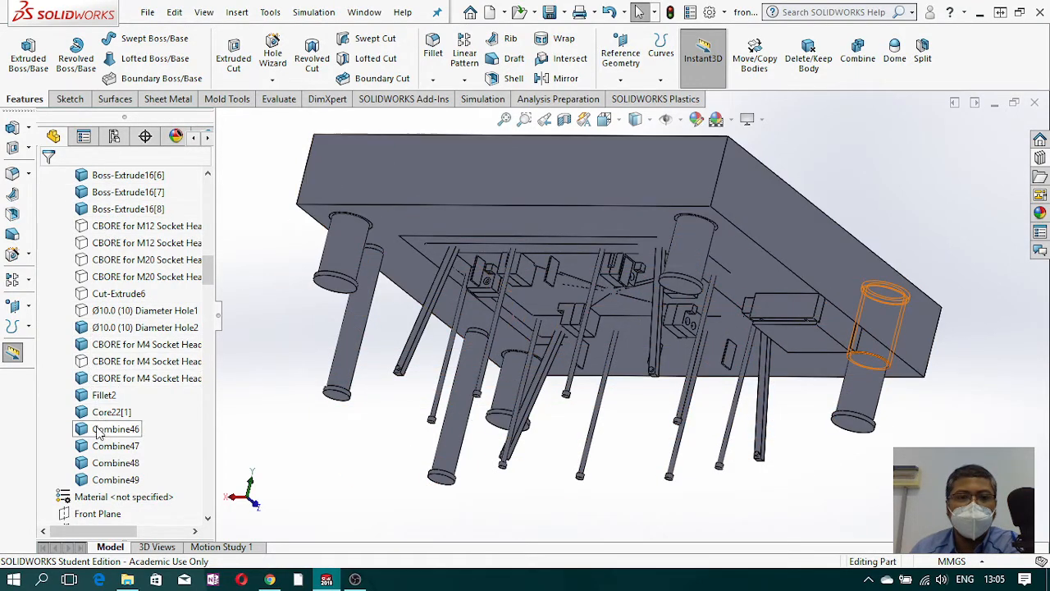
scroll(102, 451, "up", 4)
scroll(102, 456, "down", 3)
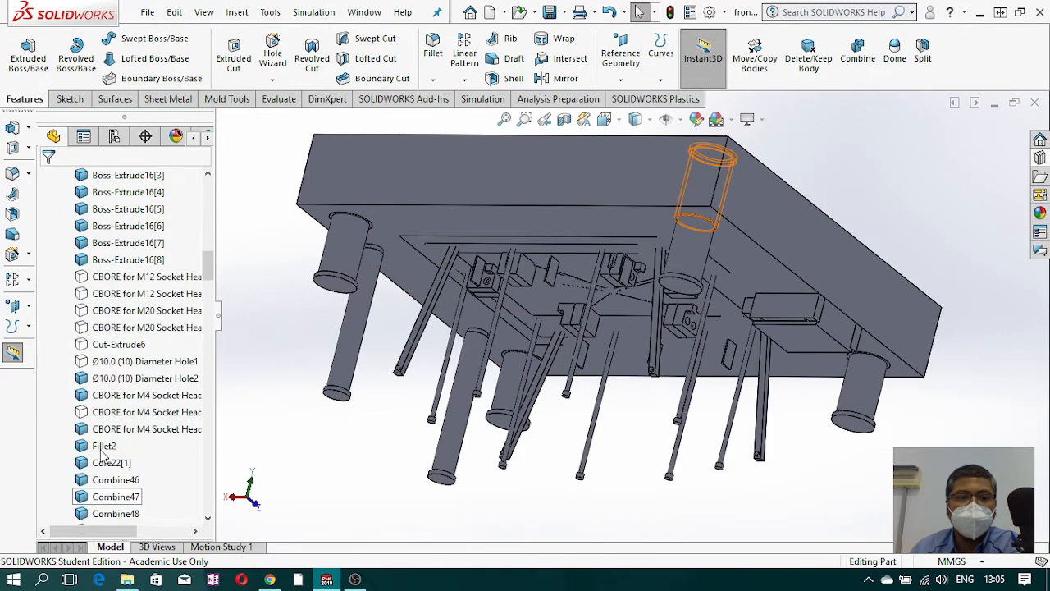
left_click(123, 412)
left_click(118, 392)
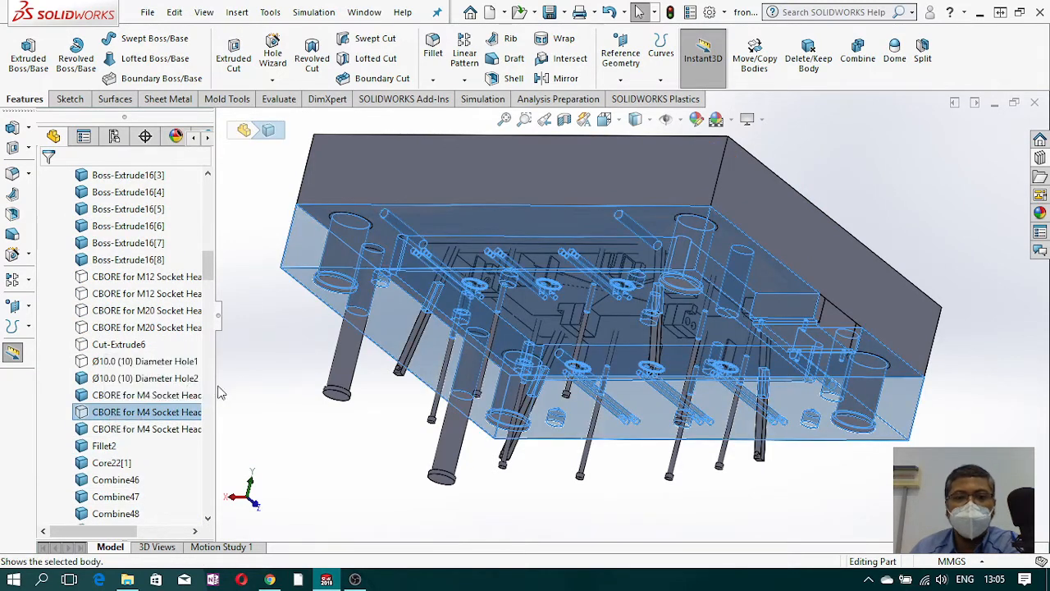
left_click(787, 161)
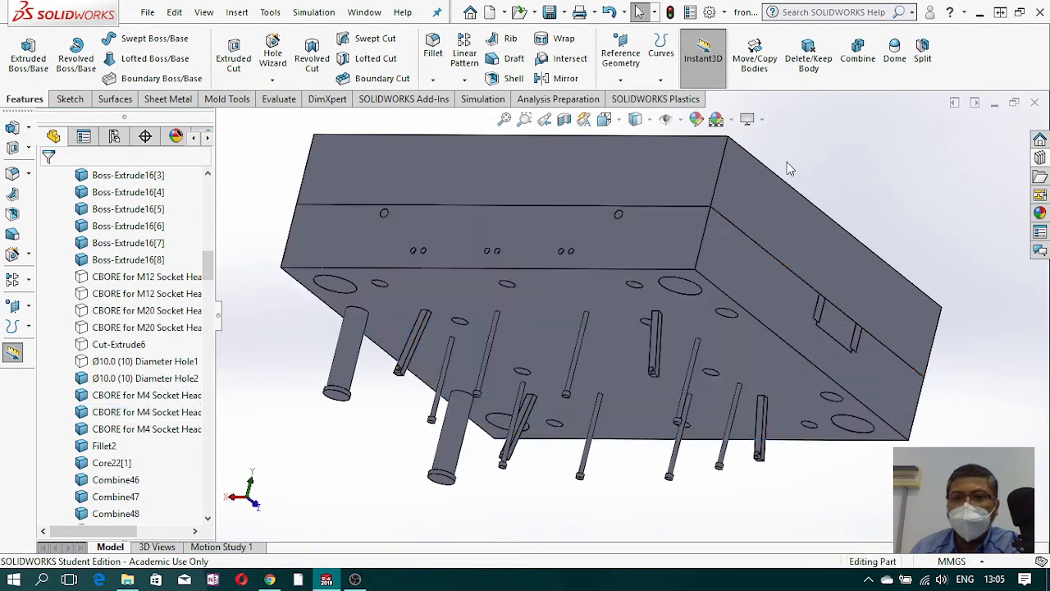
Step: Set the display style to Wireframe and start a new sketch on the Top Plane
left_click(649, 120)
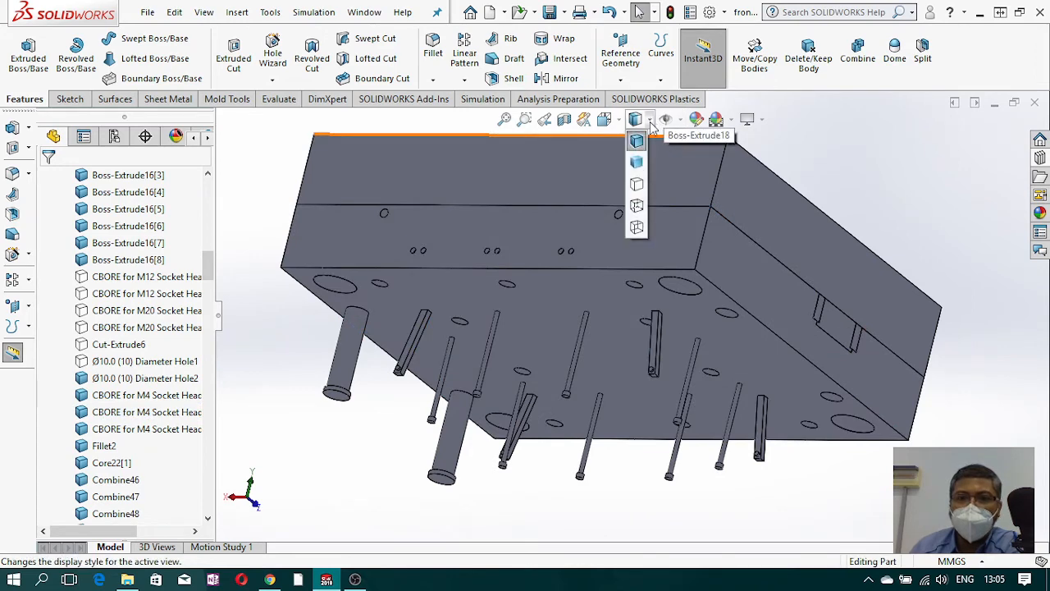
left_click(637, 226)
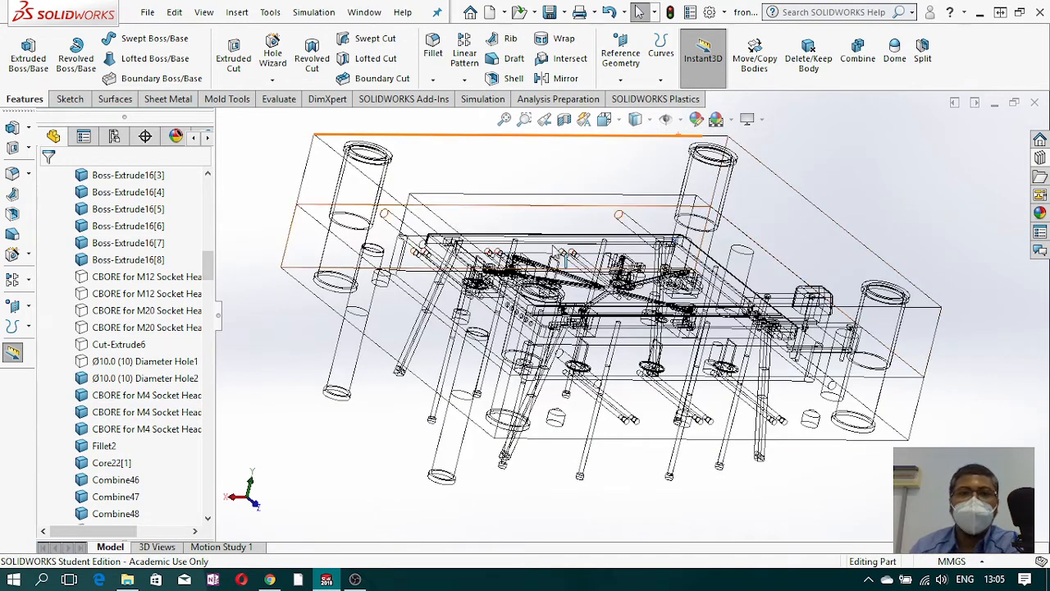
left_click(70, 99)
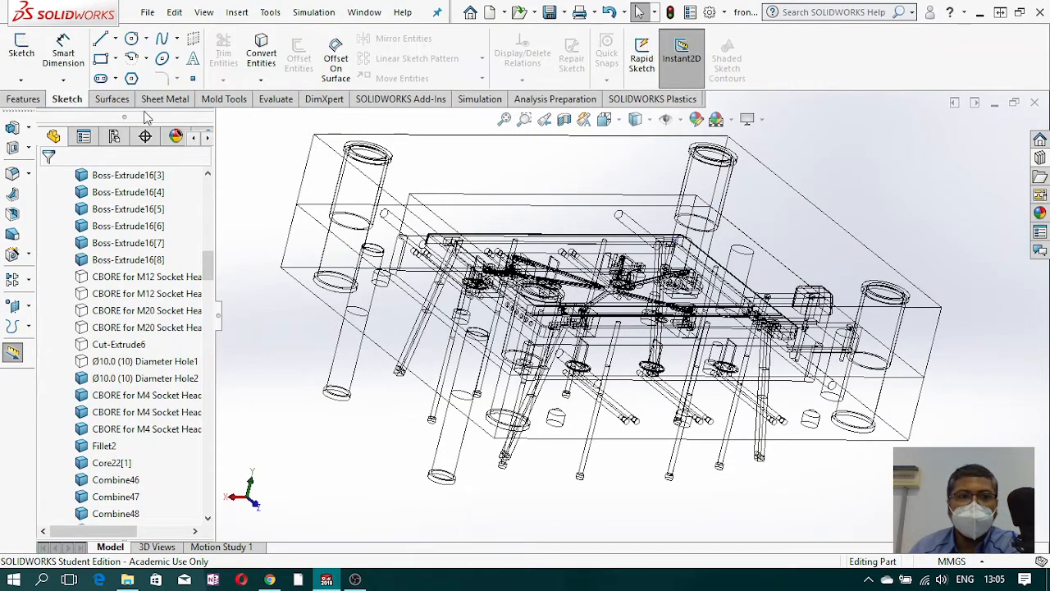
left_click(21, 54)
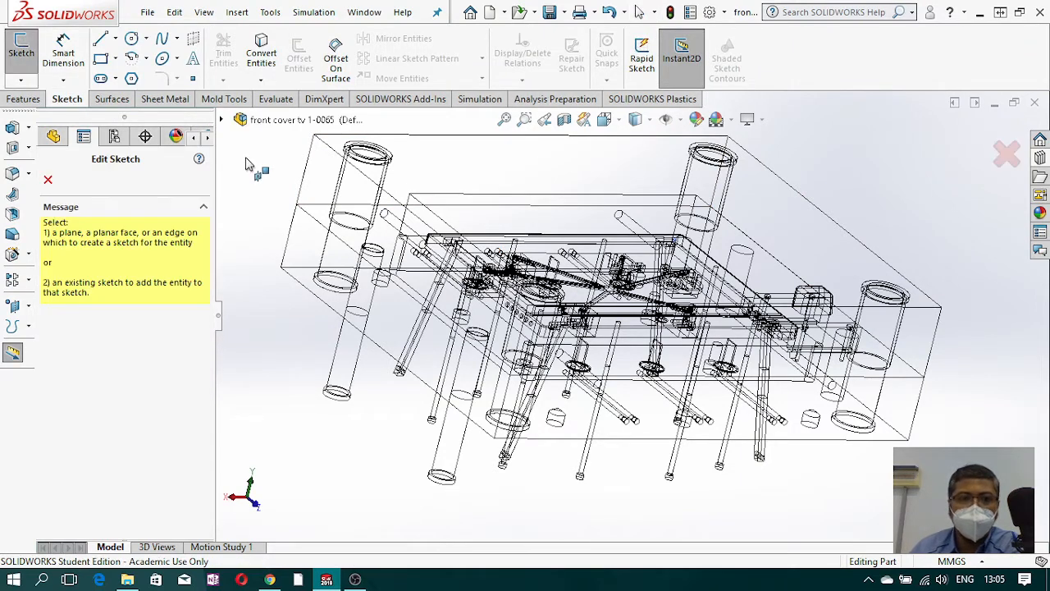
left_click(224, 121)
left_click(274, 251)
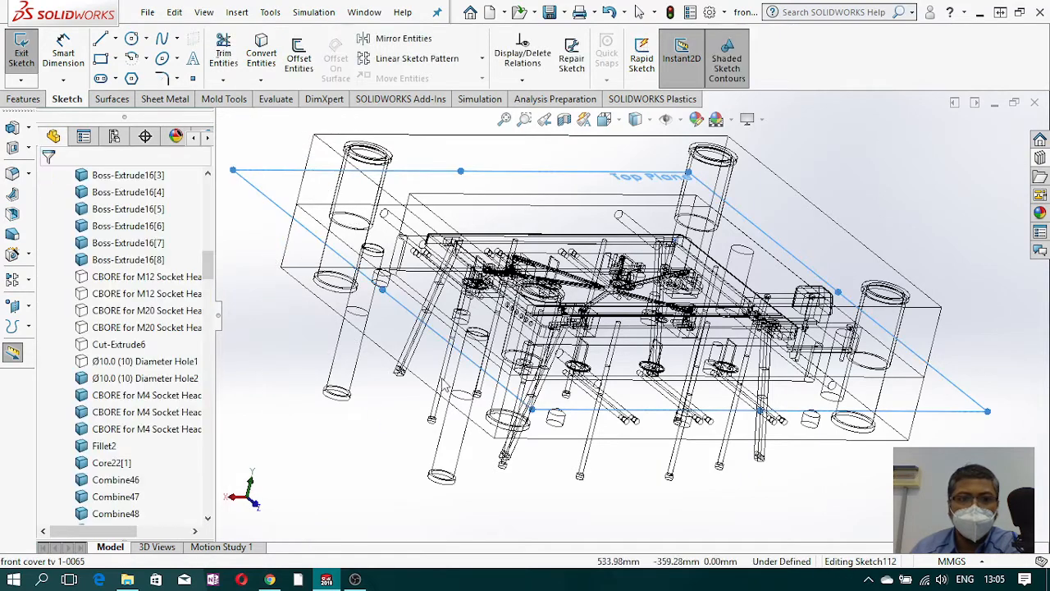
Step: With Convert Entities, select two adjoining straight edges of the rectangular insert outline and the rounded relief at their shared corner
left_click(261, 53)
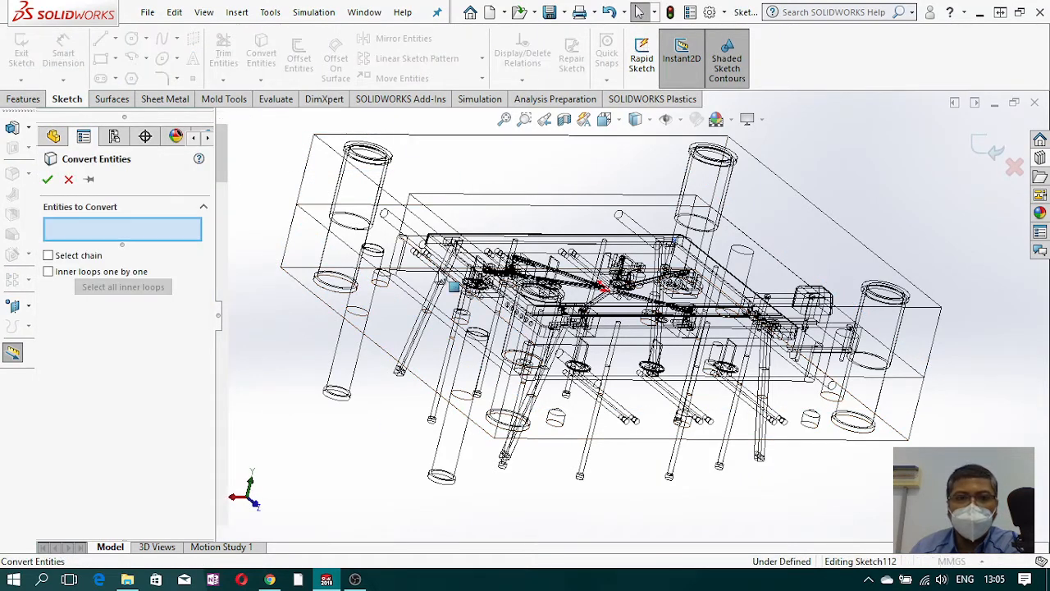
scroll(463, 273, "down", 4)
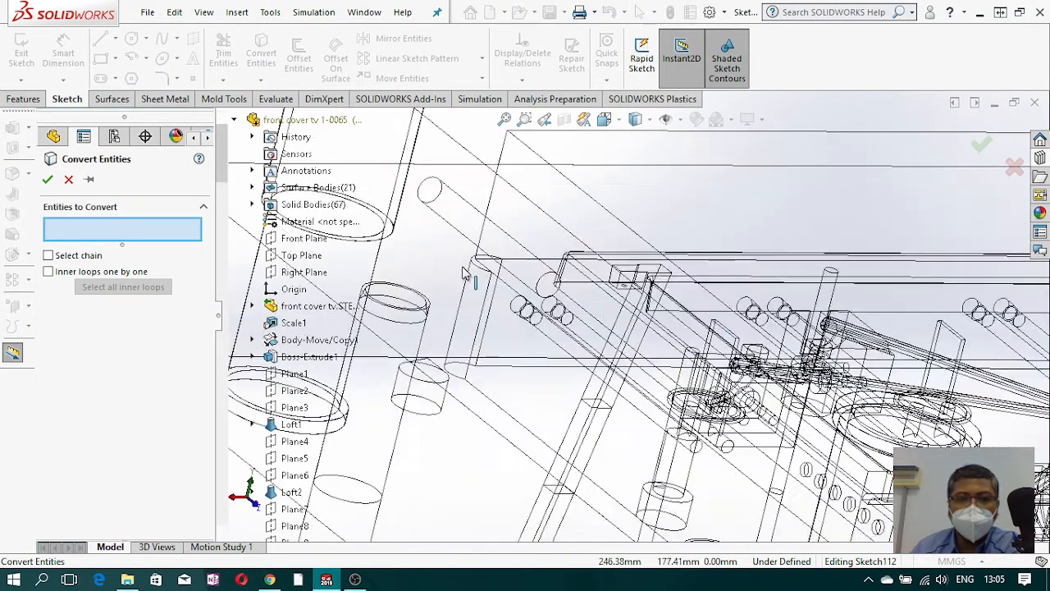
scroll(463, 273, "down", 2)
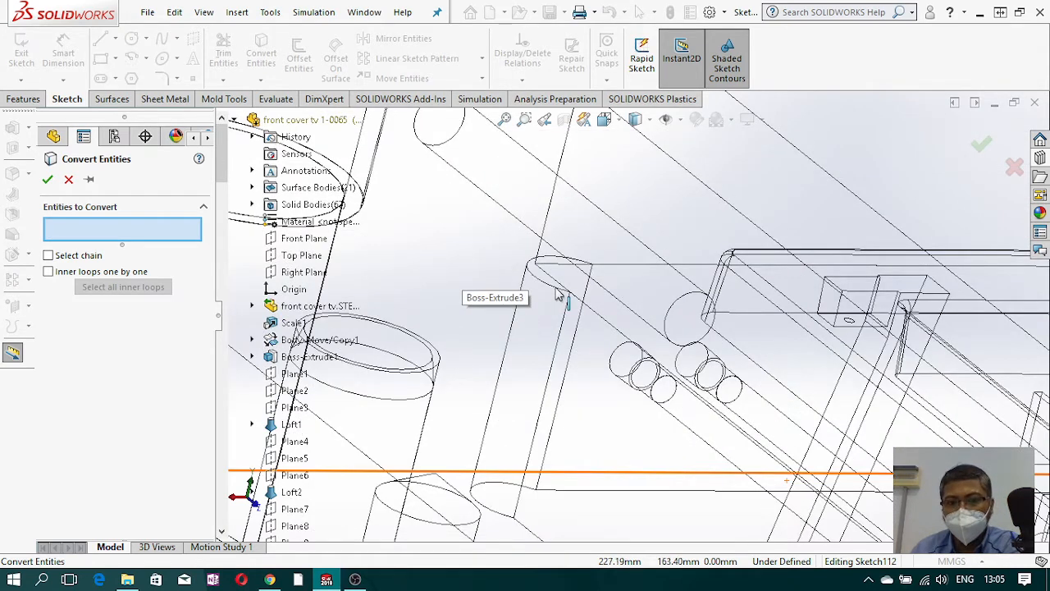
left_click(605, 326)
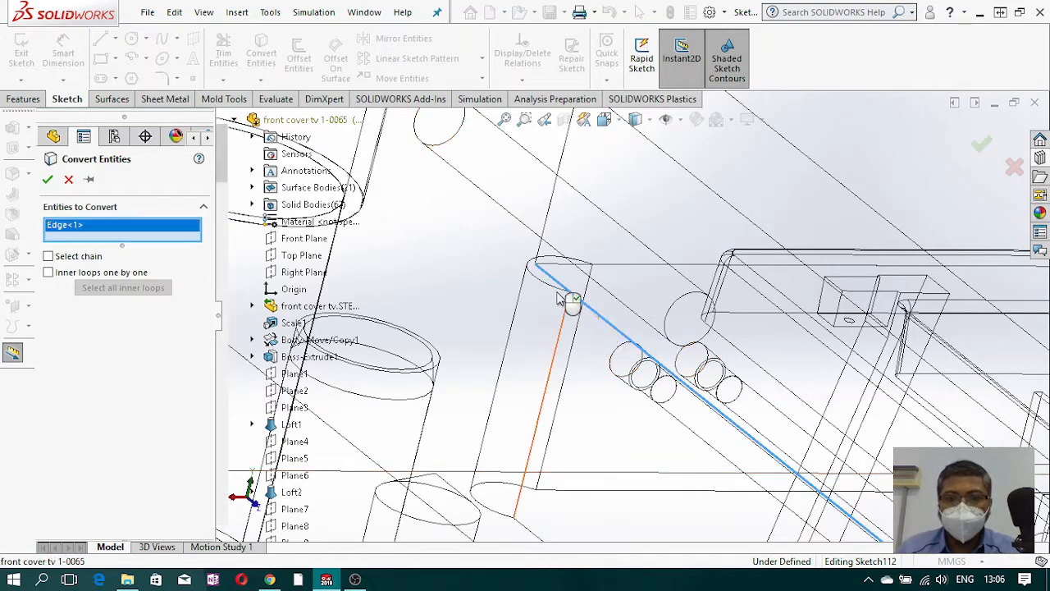
left_click(558, 295)
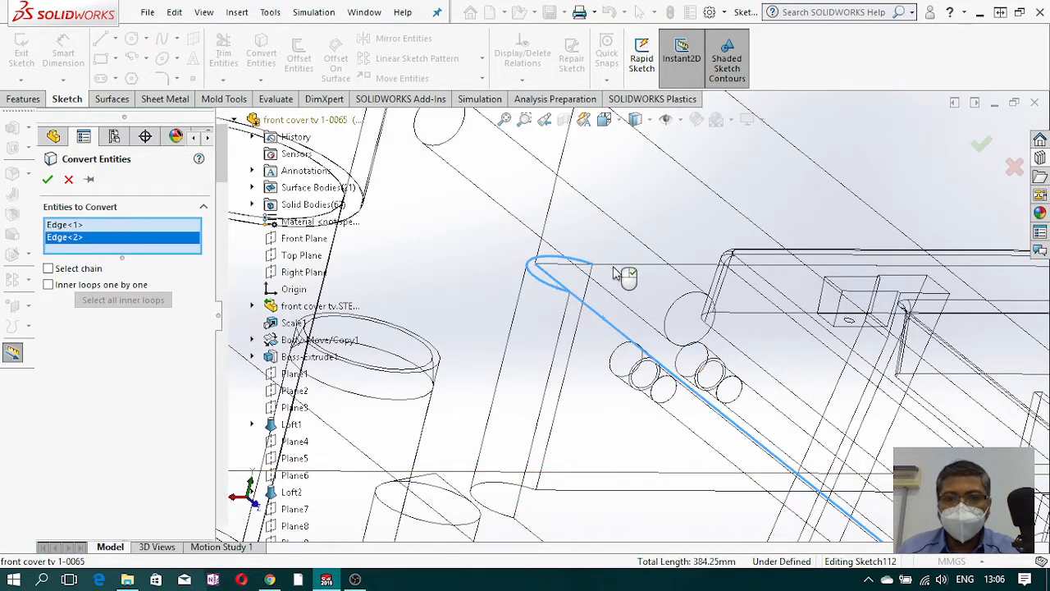
left_click(621, 271)
Step: Add the second corner's relief arc and the adjoining long straight edge of the insert outline to the conversion
scroll(656, 340, "up", 5)
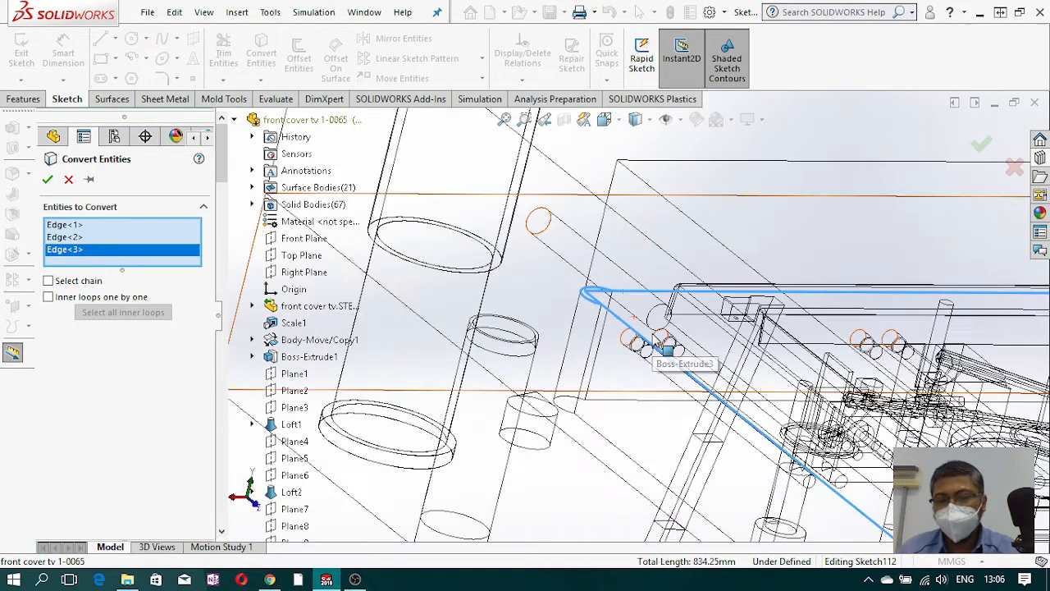
scroll(753, 417, "down", 2)
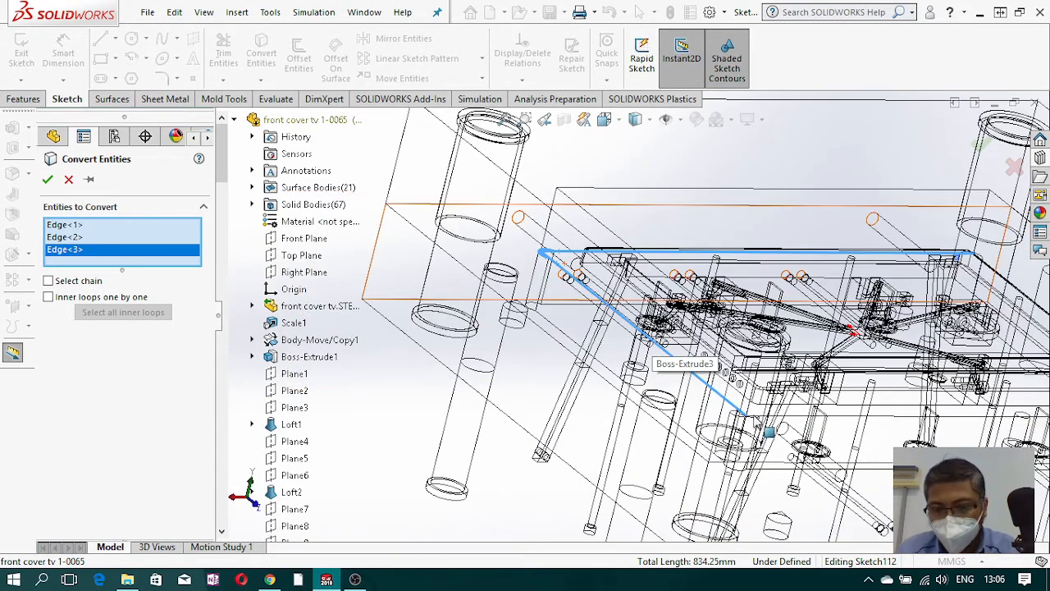
scroll(750, 416, "down", 3)
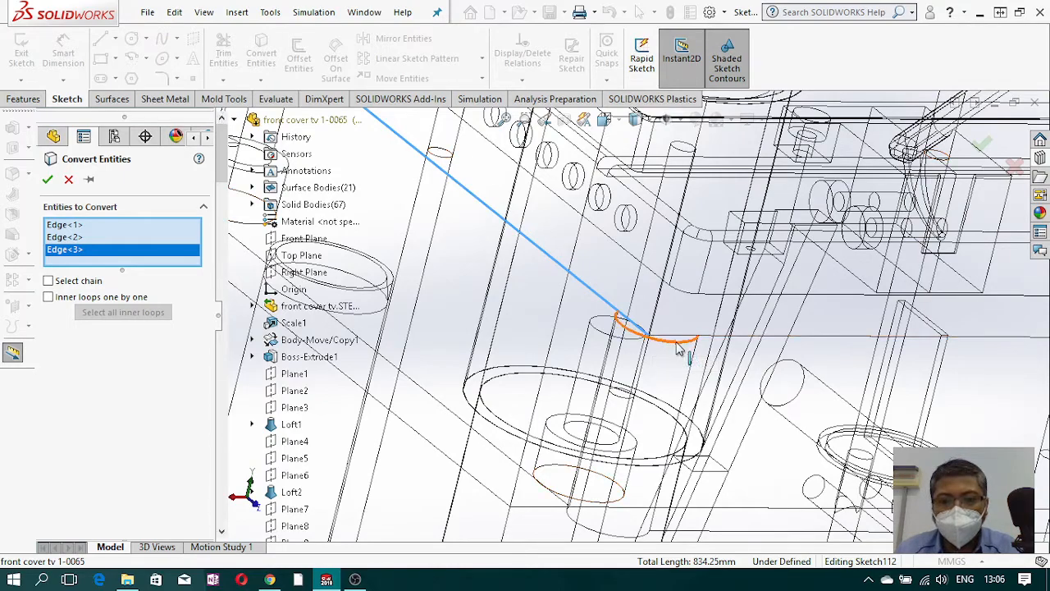
left_click(678, 346)
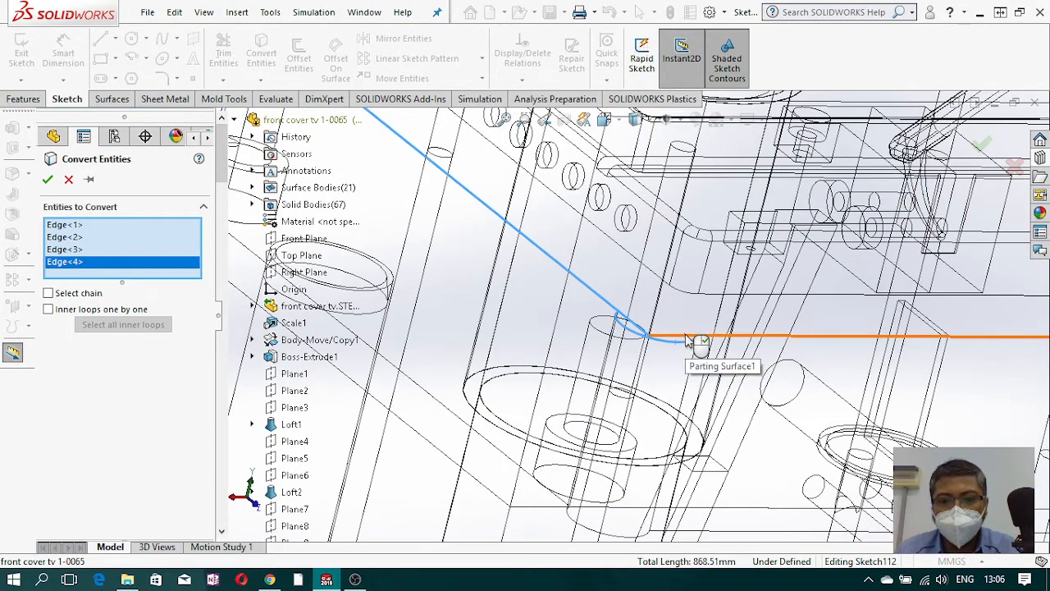
left_click(702, 337)
Step: Add the third corner's relief arc and the remaining straight edge of the insert outline to the conversion
scroll(777, 385, "up", 4)
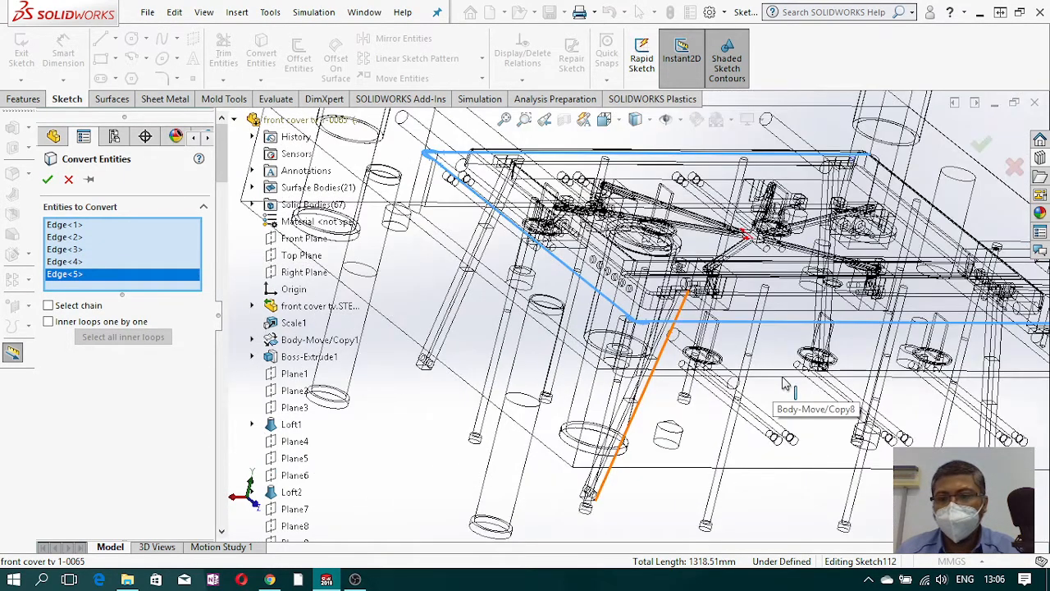
scroll(785, 383, "up", 3)
scroll(737, 328, "down", 5)
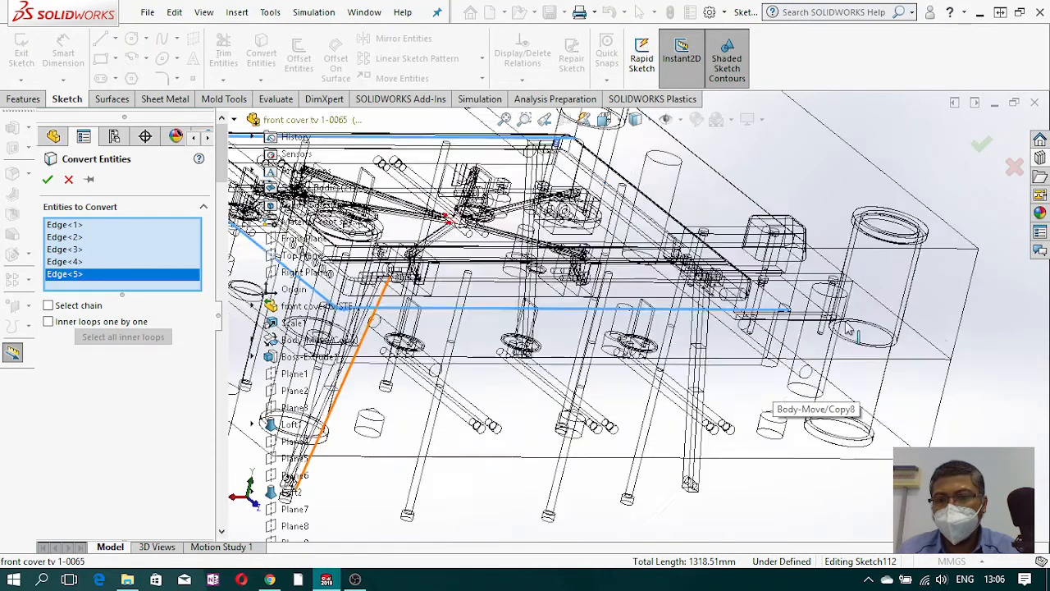
scroll(732, 320, "down", 2)
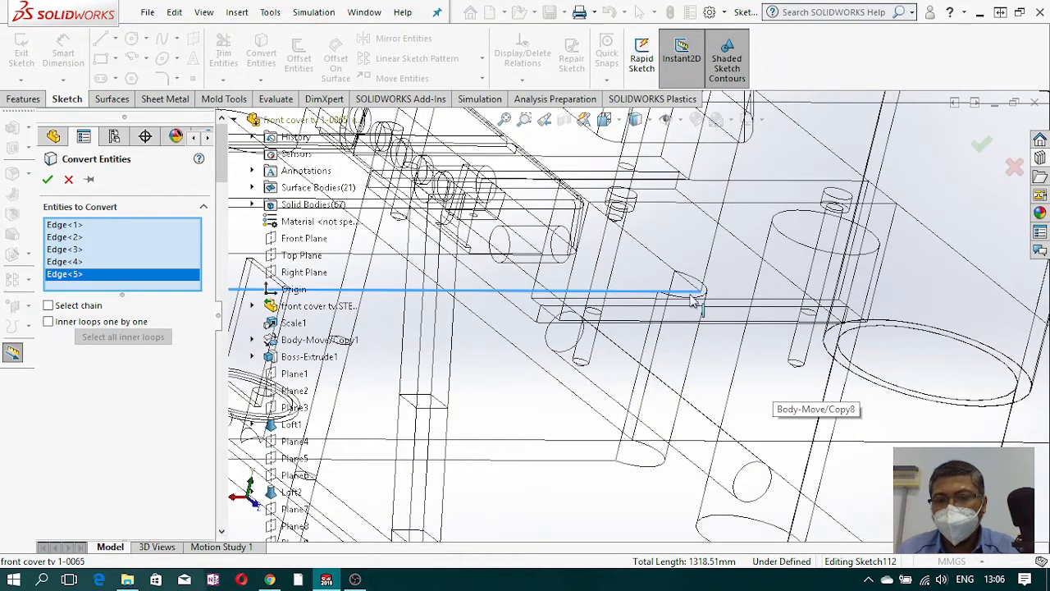
scroll(704, 304, "down", 2)
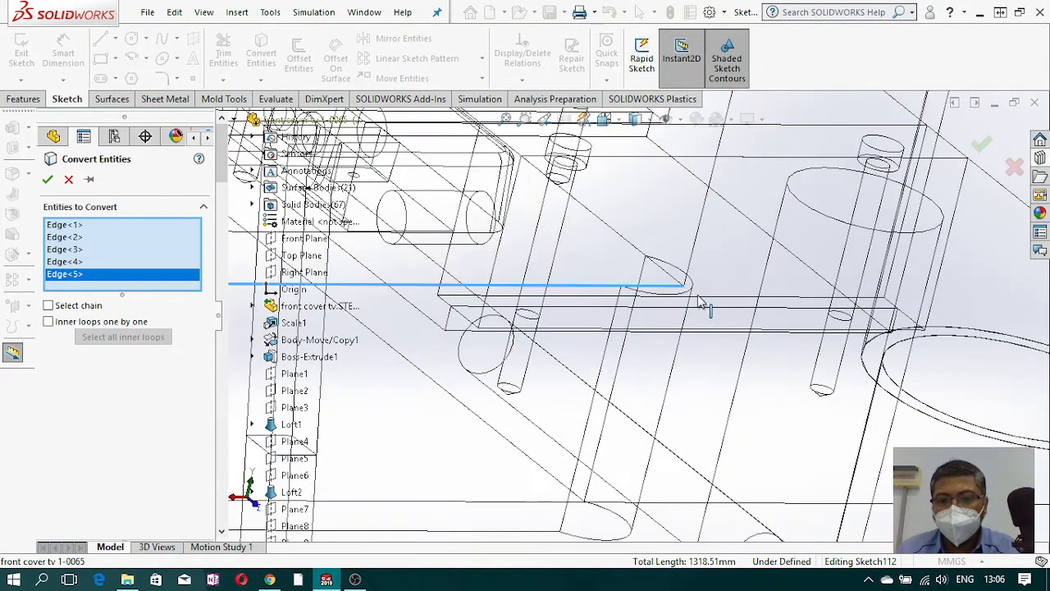
left_click(685, 296)
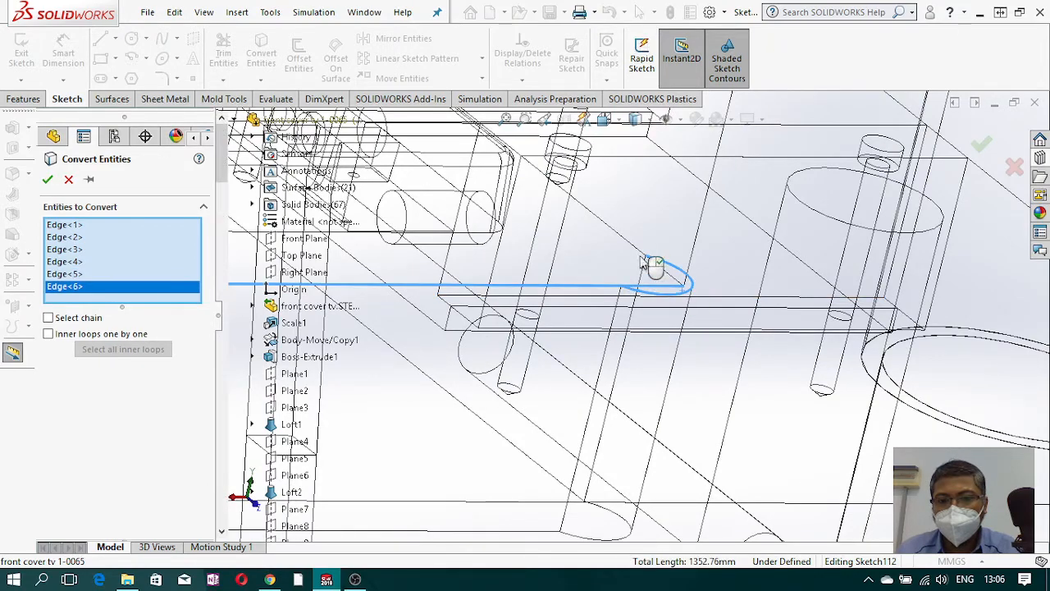
left_click(684, 292)
Step: Add the fourth corner's relief arc and convert all eight selected edges into sketch entities
scroll(696, 293, "up", 8)
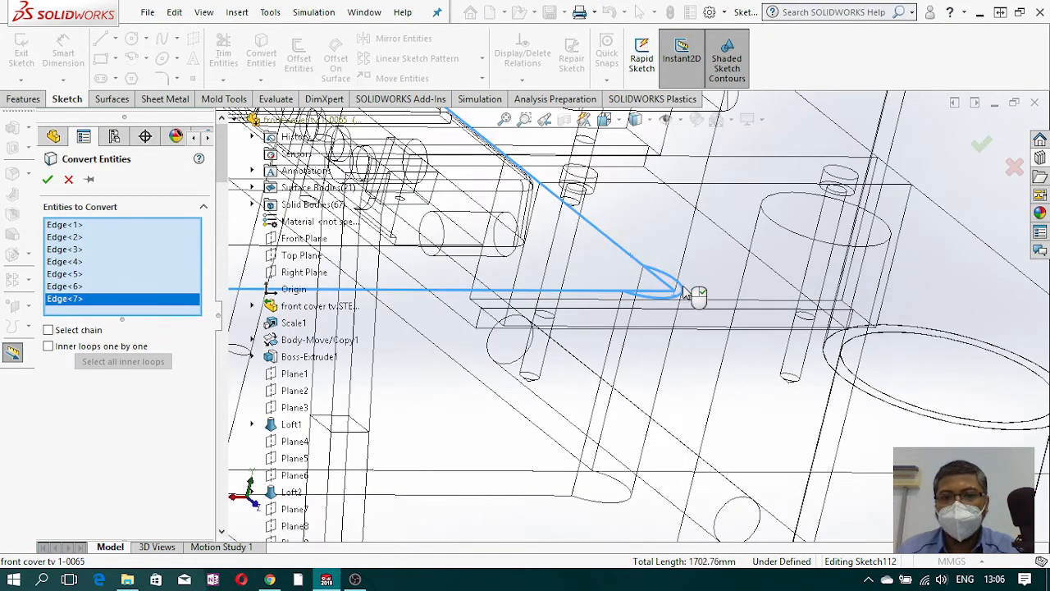
scroll(541, 238, "down", 6)
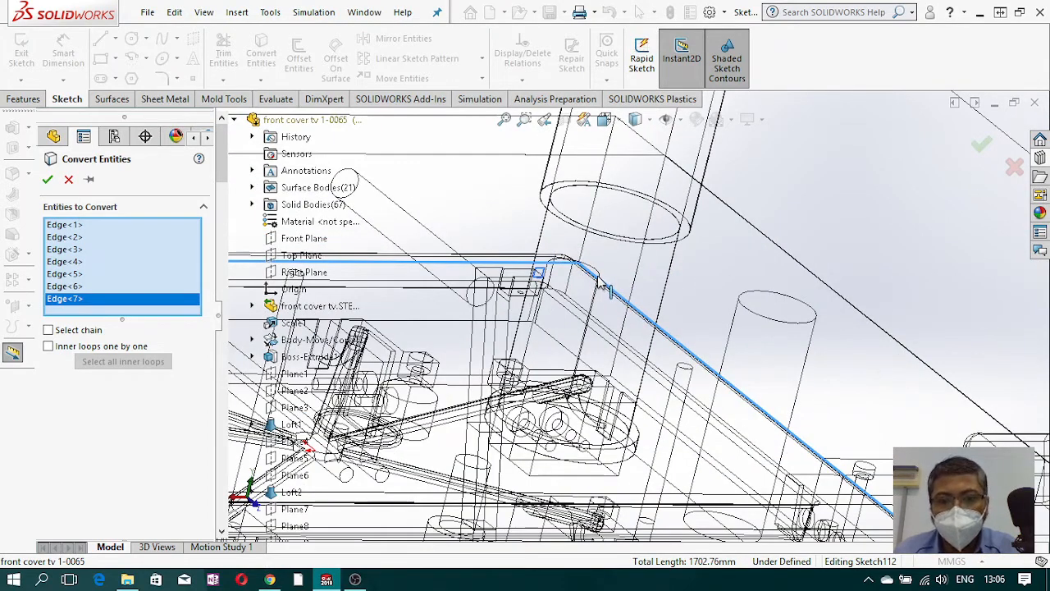
scroll(603, 283, "down", 2)
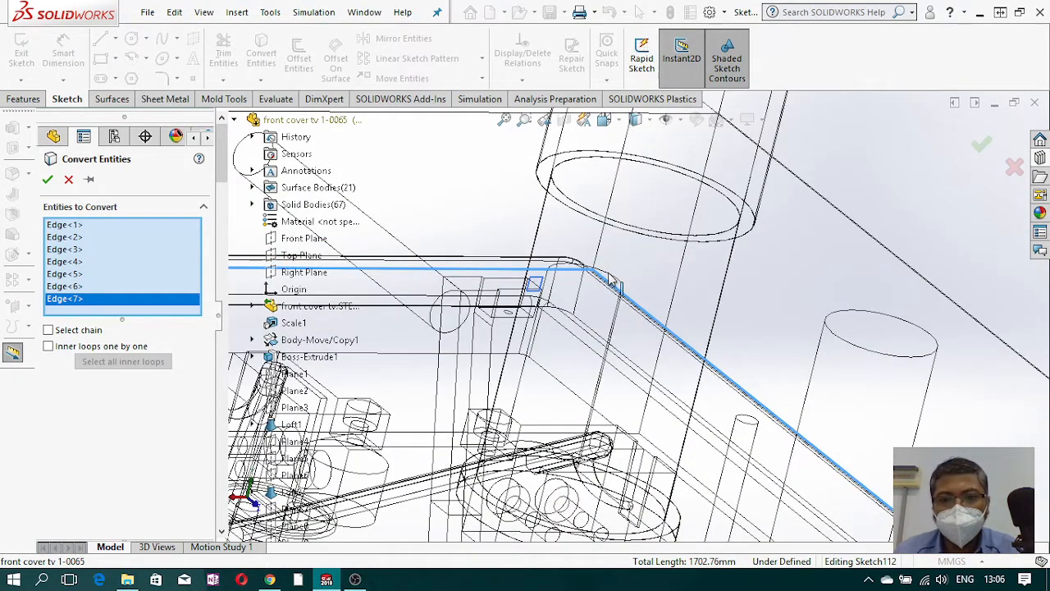
left_click(614, 283)
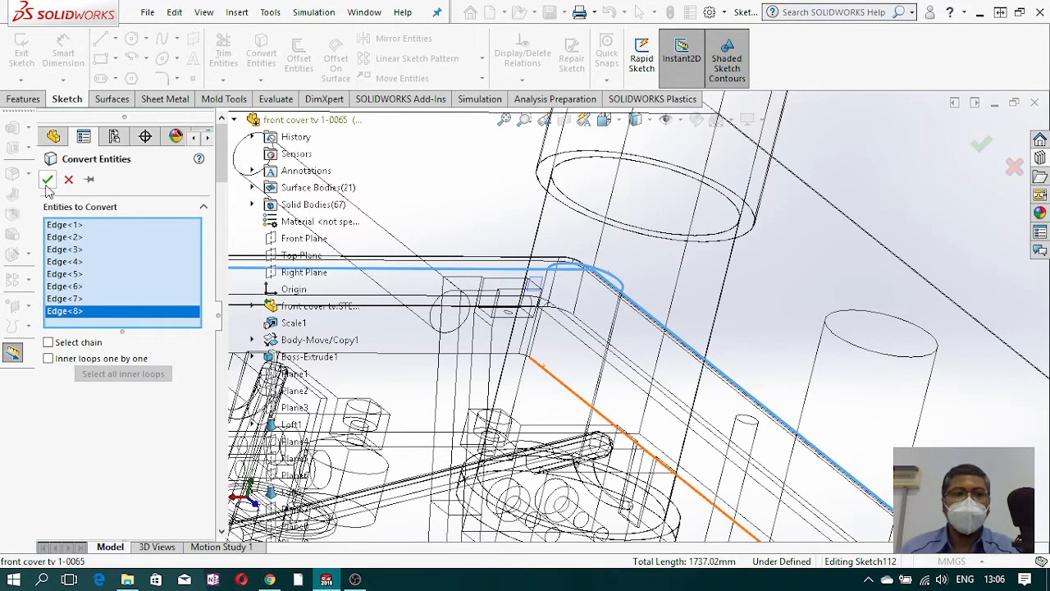
left_click(47, 179)
Step: Set the display style back to Shaded With Edges
left_click(651, 121)
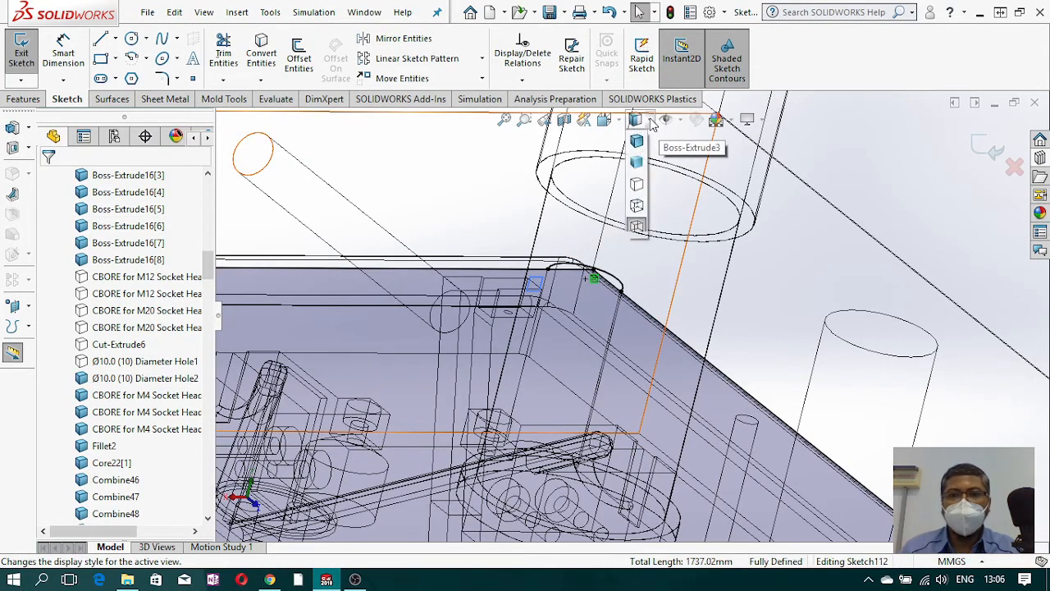
left_click(636, 139)
scroll(703, 341, "up", 10)
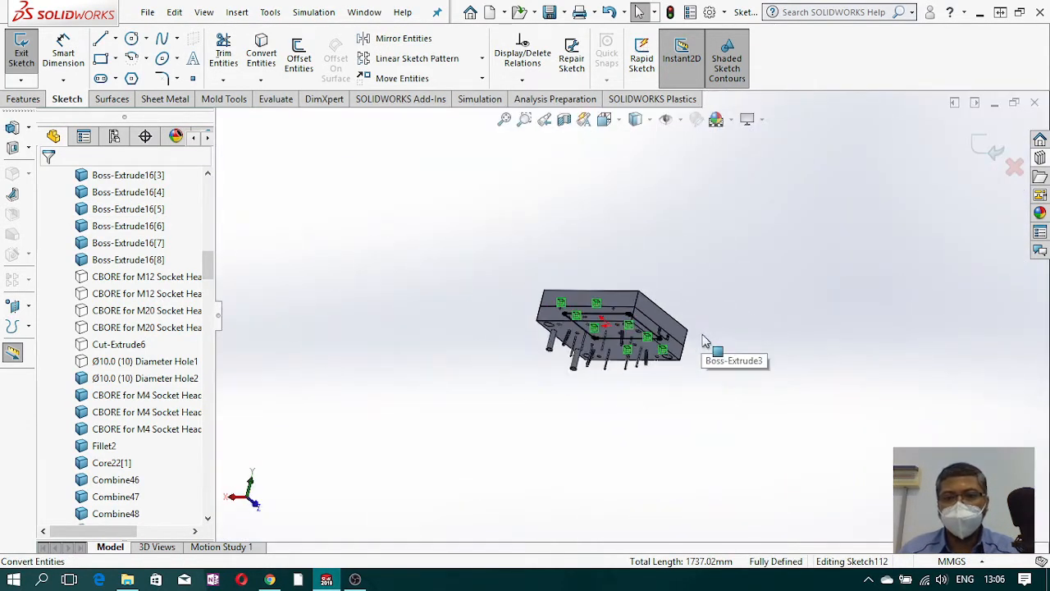
Step: Trim the overlapping line ends inside one corner relief of the converted outline with Trim to closest
middle_click_drag(704, 340, 711, 299)
scroll(645, 318, "down", 7)
scroll(632, 321, "down", 5)
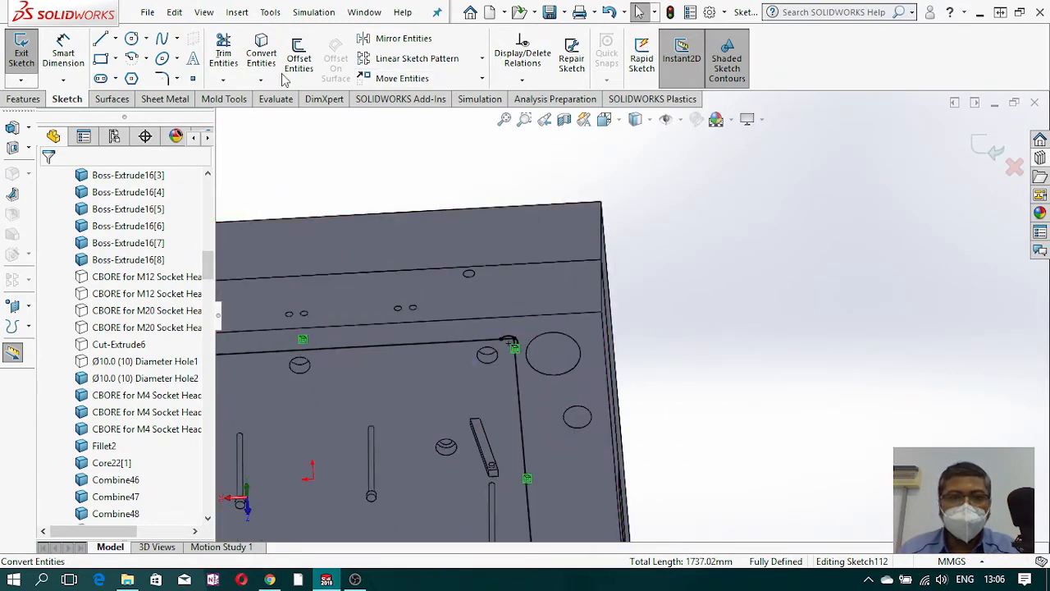
left_click(223, 54)
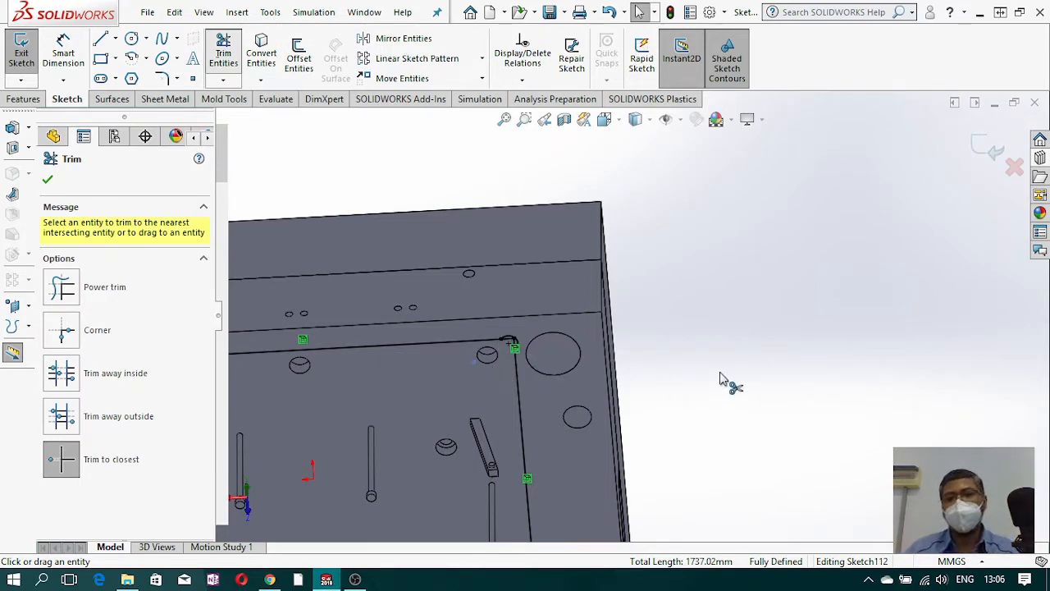
scroll(715, 362, "down", 5)
scroll(625, 296, "down", 1)
left_click(629, 302)
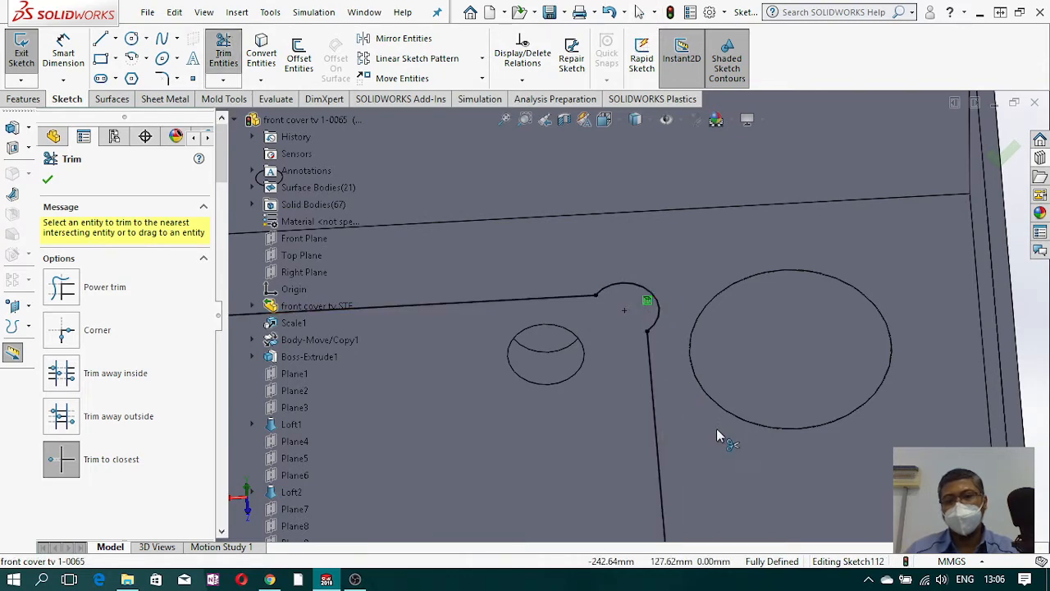
Step: Trim the overlapping line ends inside the lower-right corner relief of the insert outline
scroll(716, 428, "up", 3)
scroll(714, 441, "up", 5)
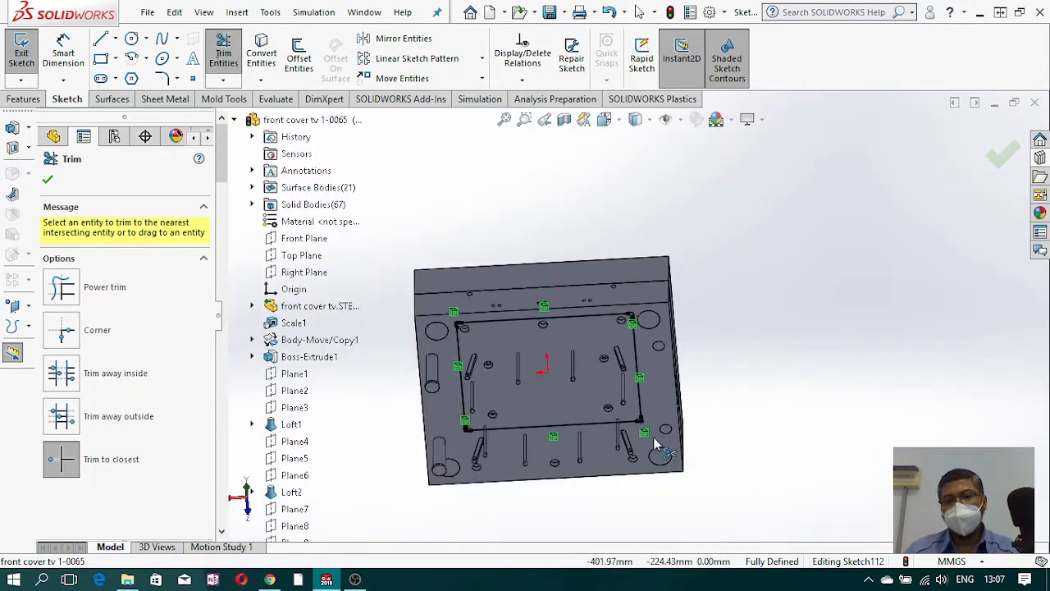
scroll(638, 418, "down", 5)
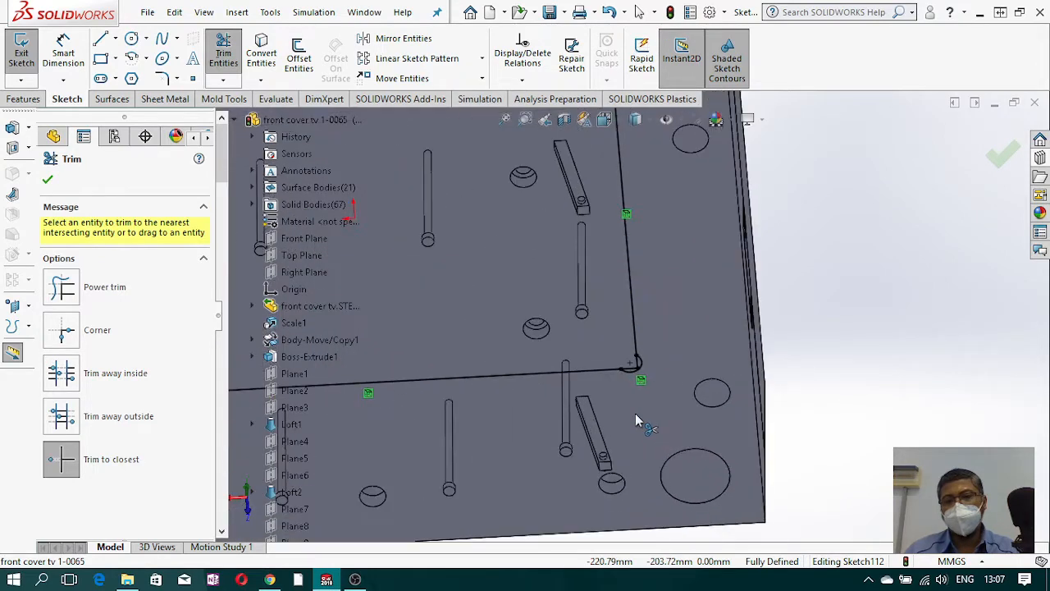
scroll(626, 355, "down", 1)
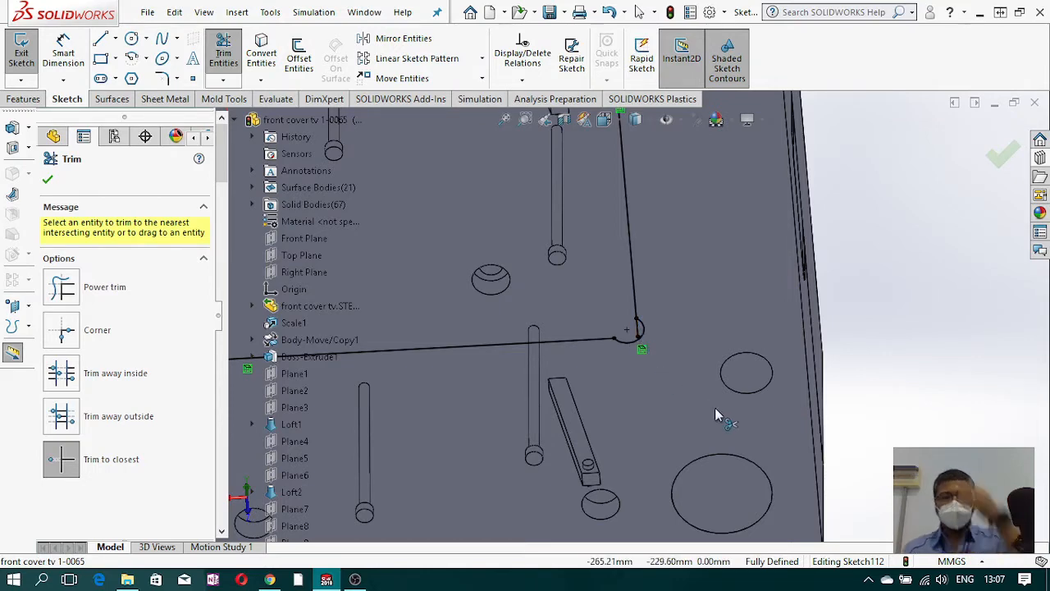
Step: Trim the overlapping line ends inside the upper-left corner relief of the insert outline
scroll(714, 407, "up", 3)
scroll(714, 407, "up", 2)
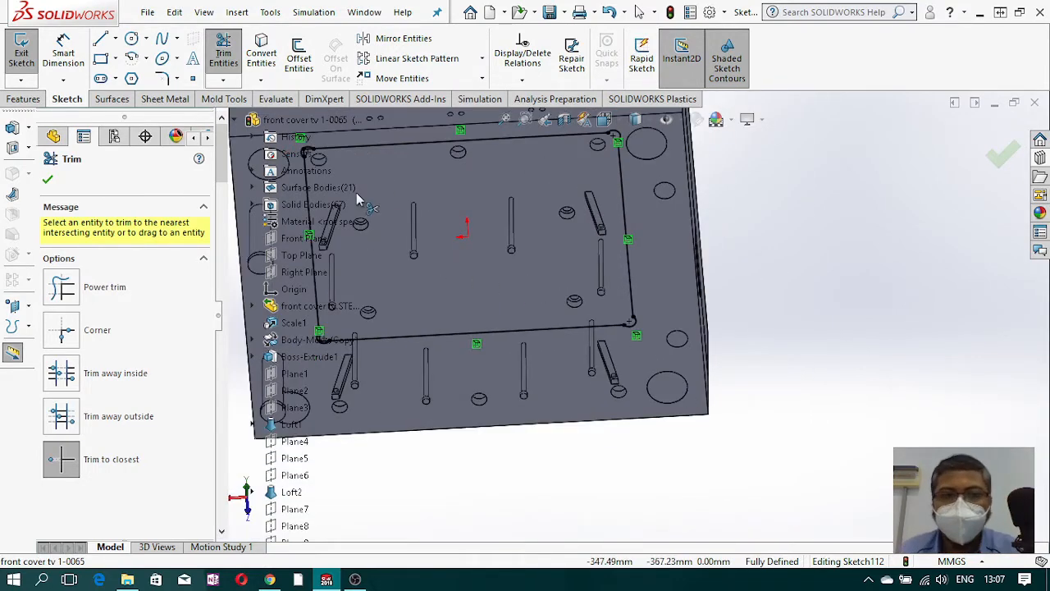
scroll(538, 268, "up", 3)
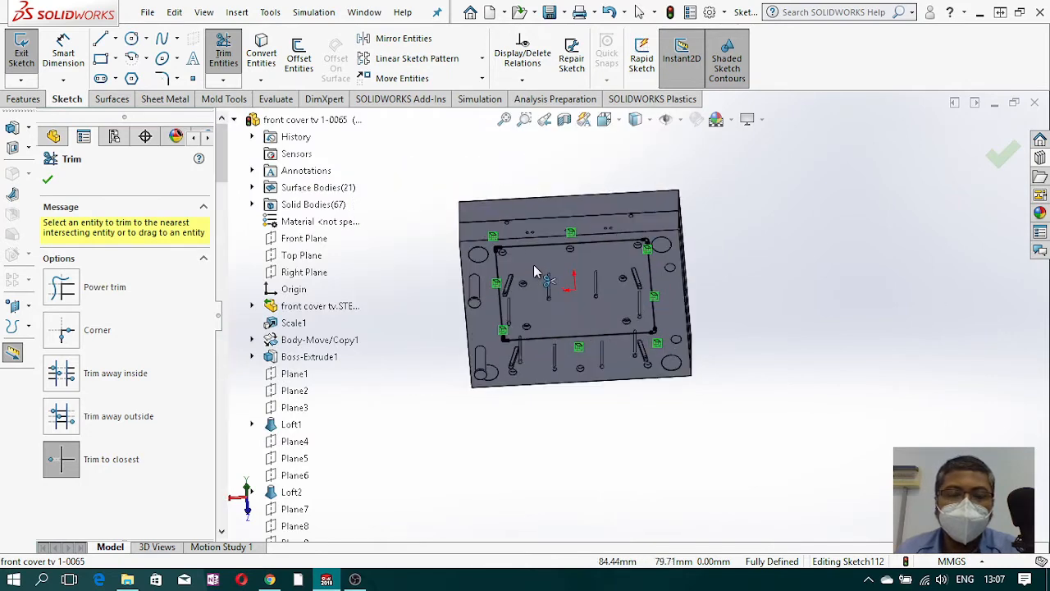
scroll(497, 265, "down", 4)
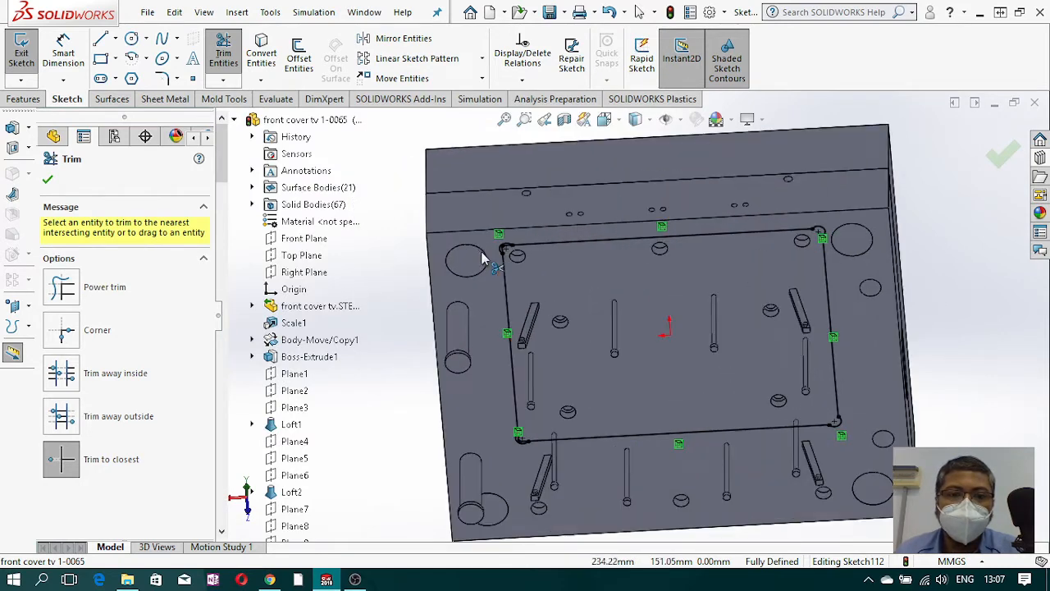
scroll(502, 251, "down", 5)
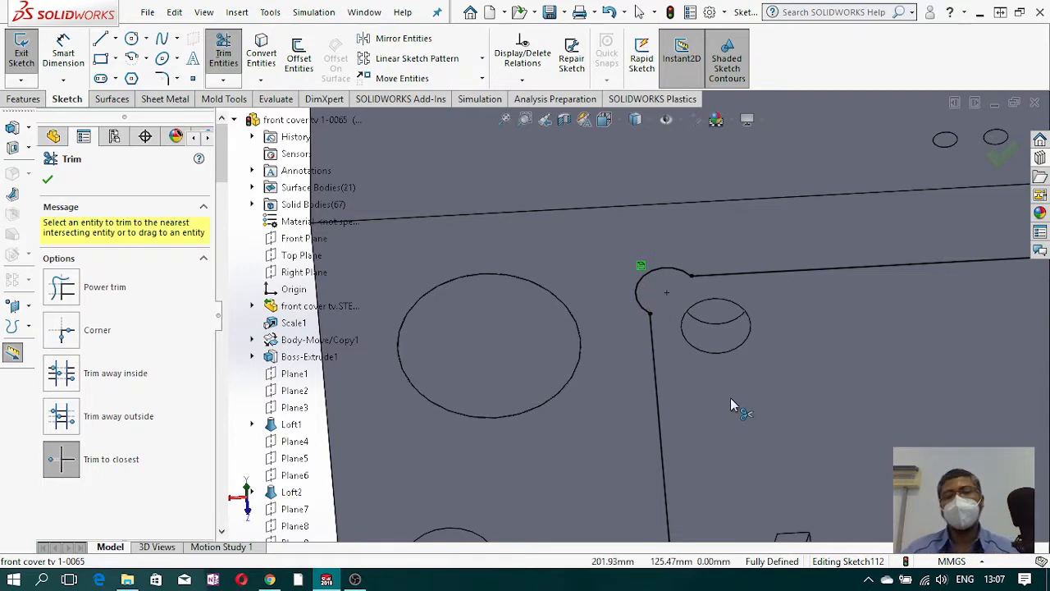
Step: Trim the overlapping line ends inside the lower-left corner relief and finish trimming
scroll(730, 397, "up", 3)
scroll(702, 487, "up", 5)
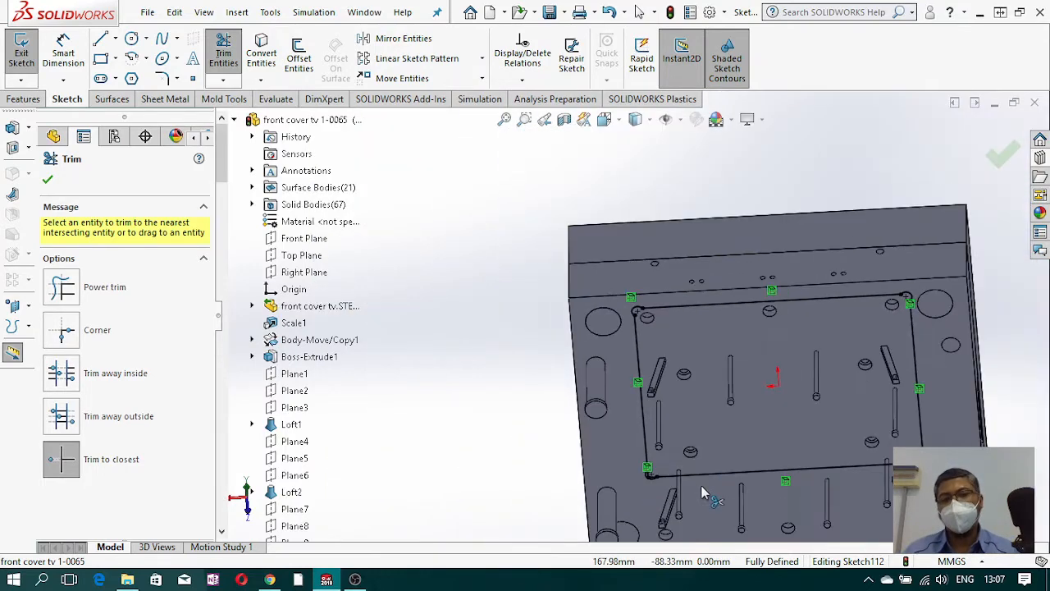
scroll(638, 364, "down", 2)
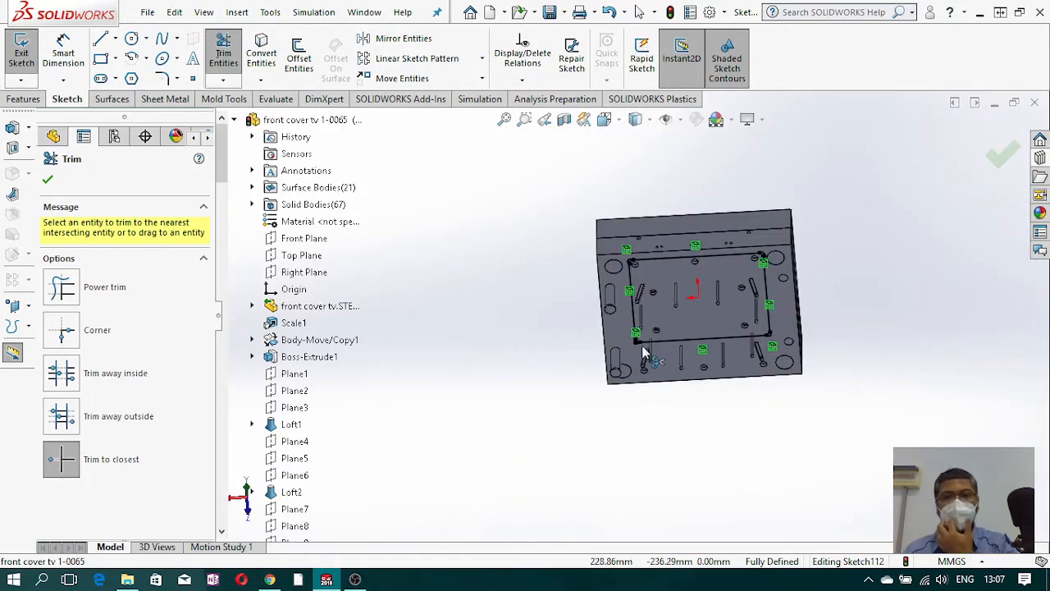
scroll(644, 332, "down", 4)
scroll(645, 332, "down", 5)
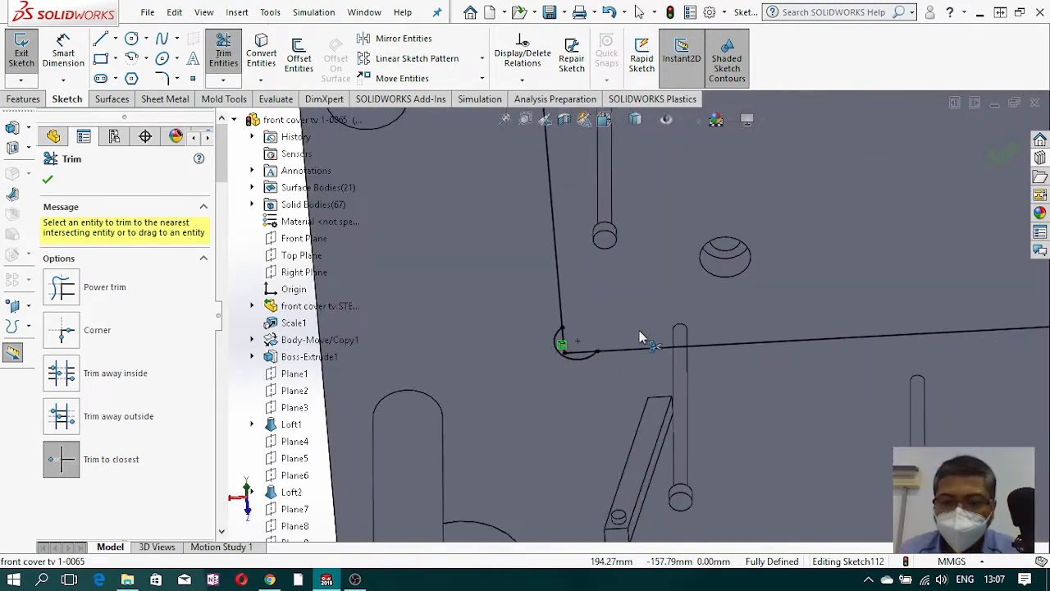
left_click(581, 353)
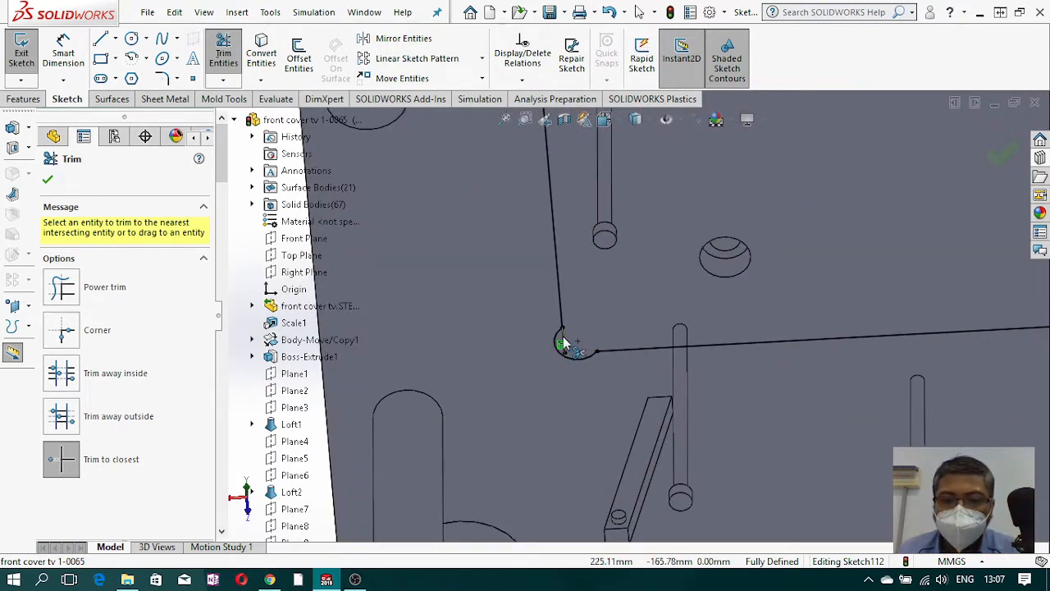
scroll(652, 384, "up", 6)
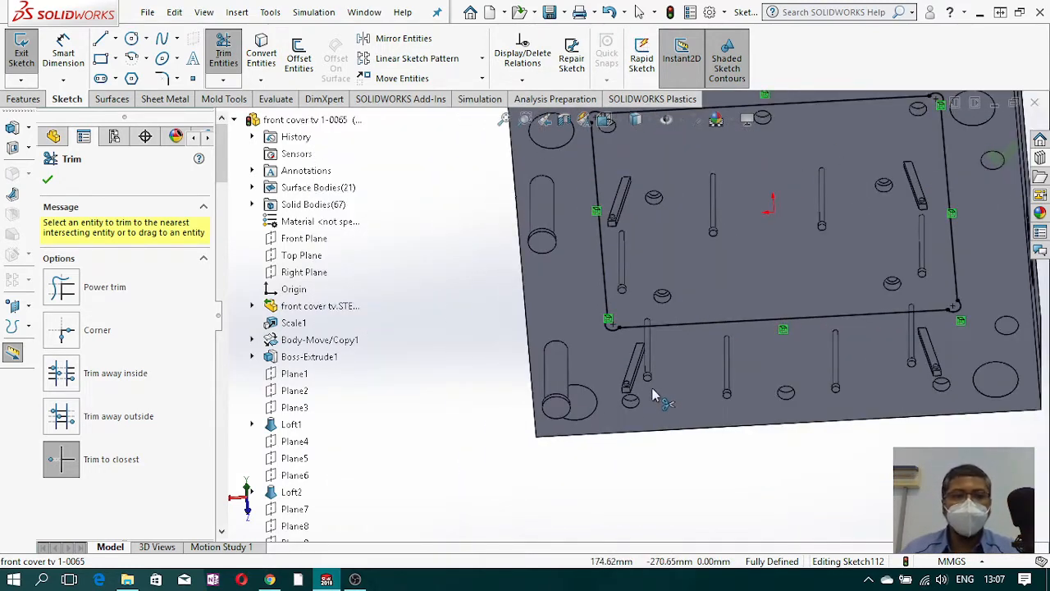
scroll(652, 394, "up", 1)
left_click(46, 182)
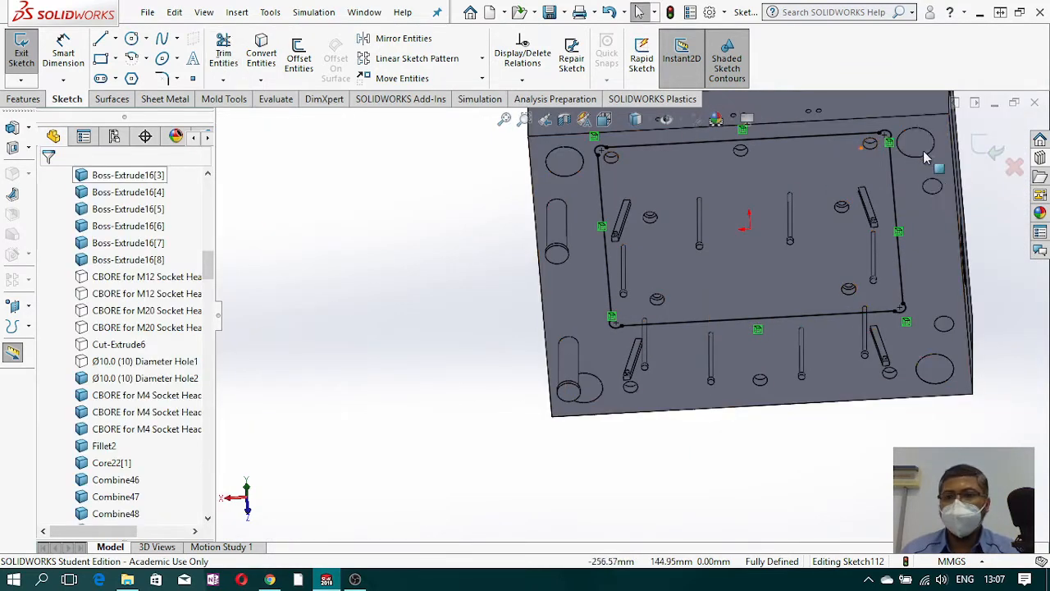
Step: Start an Extruded Cut from the insert outline and reverse its blind direction
left_click(24, 99)
left_click(233, 55)
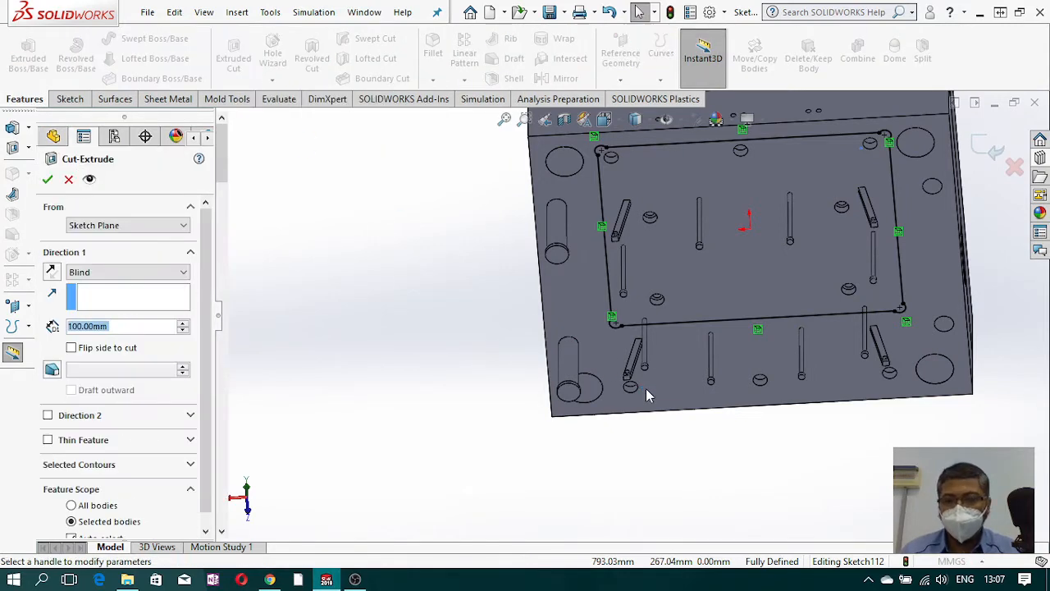
scroll(646, 389, "up", 6)
middle_click_drag(637, 285, 669, 349)
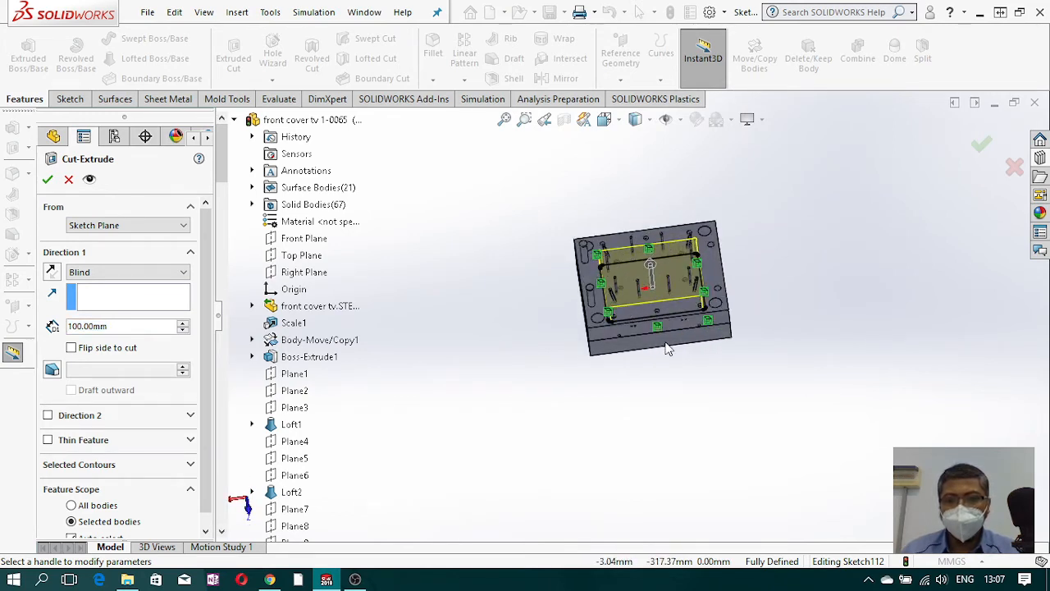
middle_click_drag(661, 296, 595, 235)
left_click(51, 272)
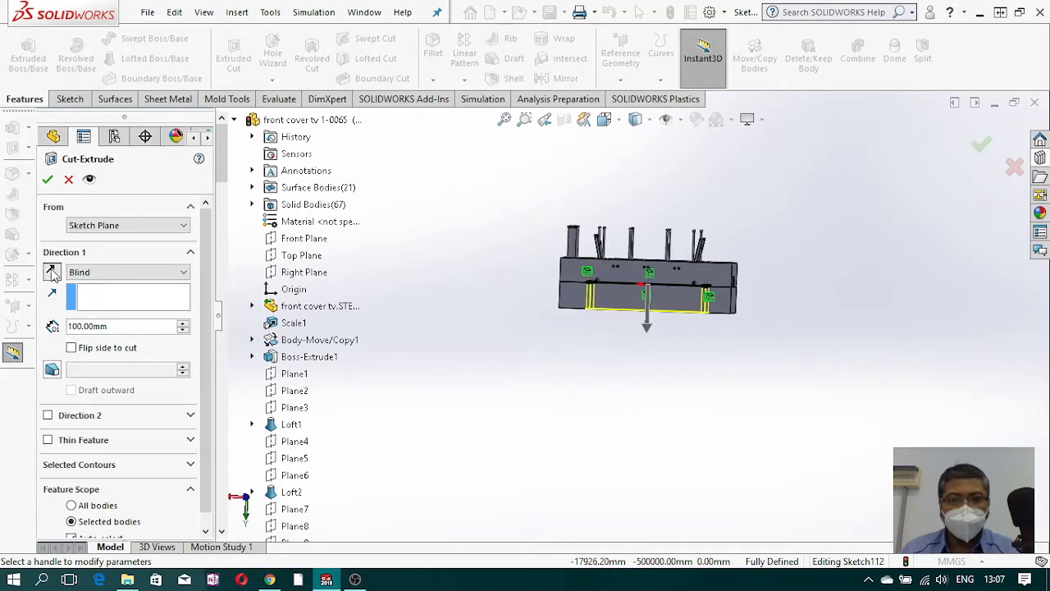
Step: Set the display style to Wireframe to inspect the cut preview inside the mold plates
left_click(648, 120)
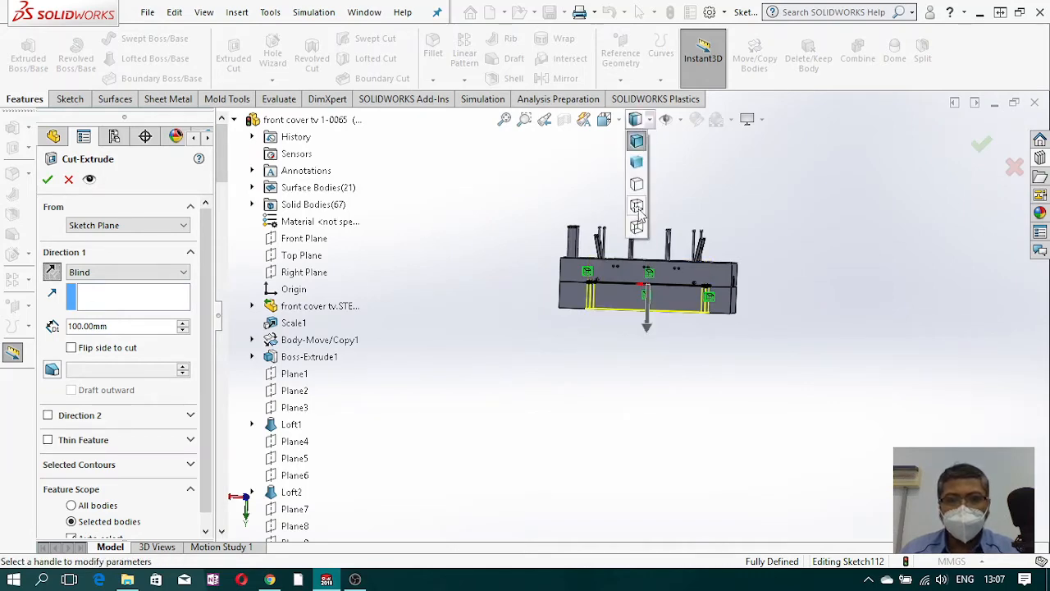
left_click(634, 230)
scroll(598, 318, "down", 5)
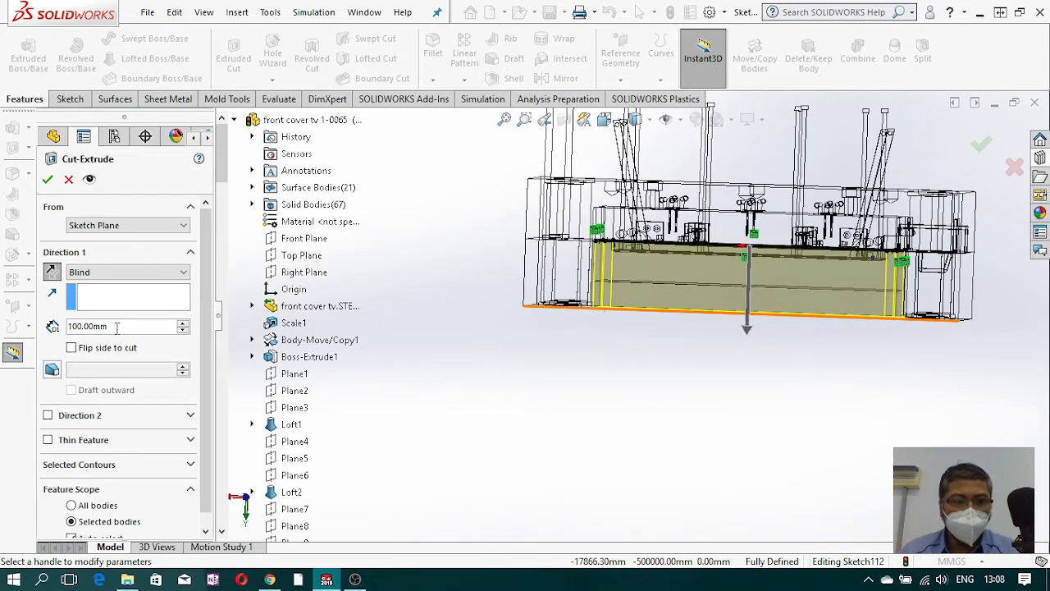
Step: Set the blind depth of the insert cut to 60 mm
left_click_drag(115, 328, 38, 325)
type("60")
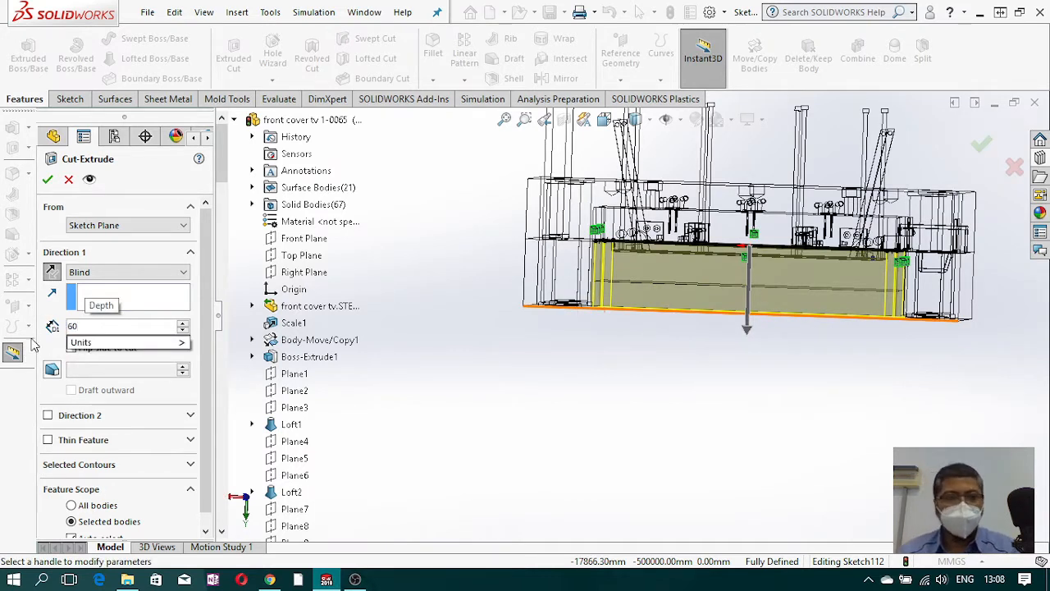
key("Return")
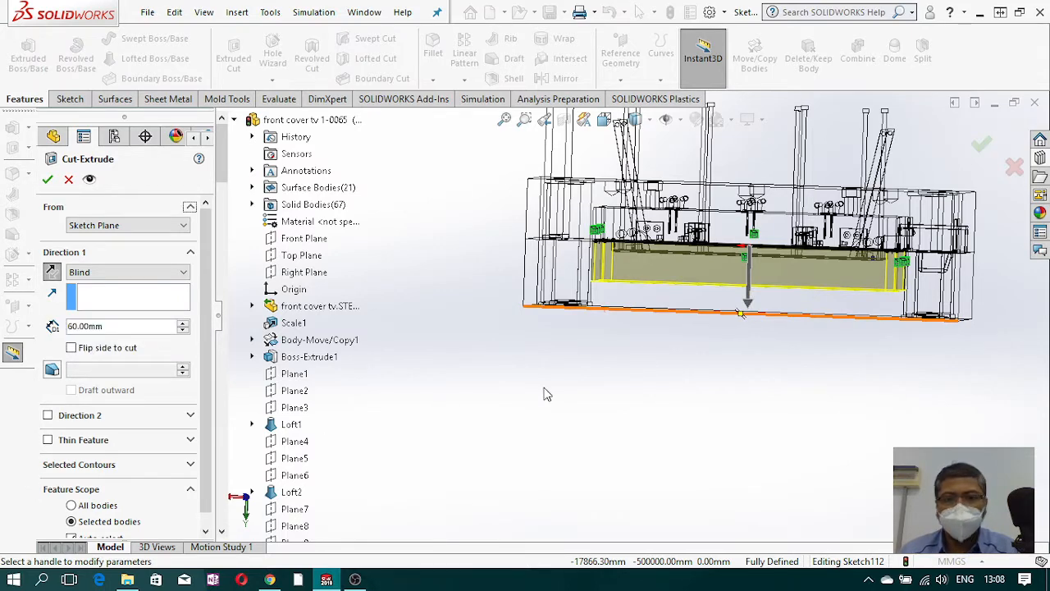
scroll(612, 324, "up", 2)
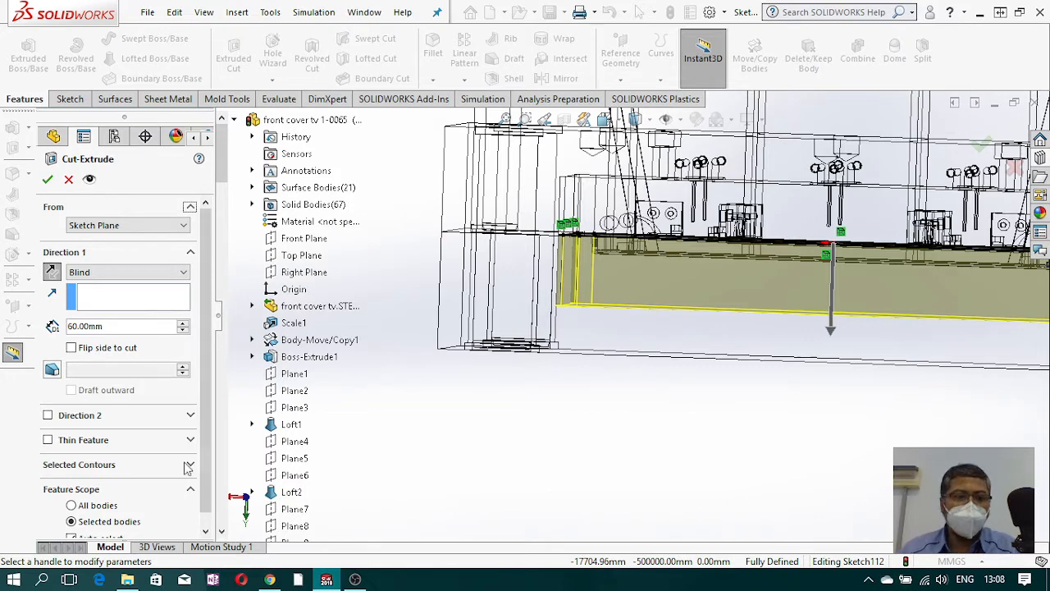
Step: Turn off automatic body selection, limit the 60 mm blind cut to the lower mold plate, and finish the cut
scroll(197, 501, "down", 1)
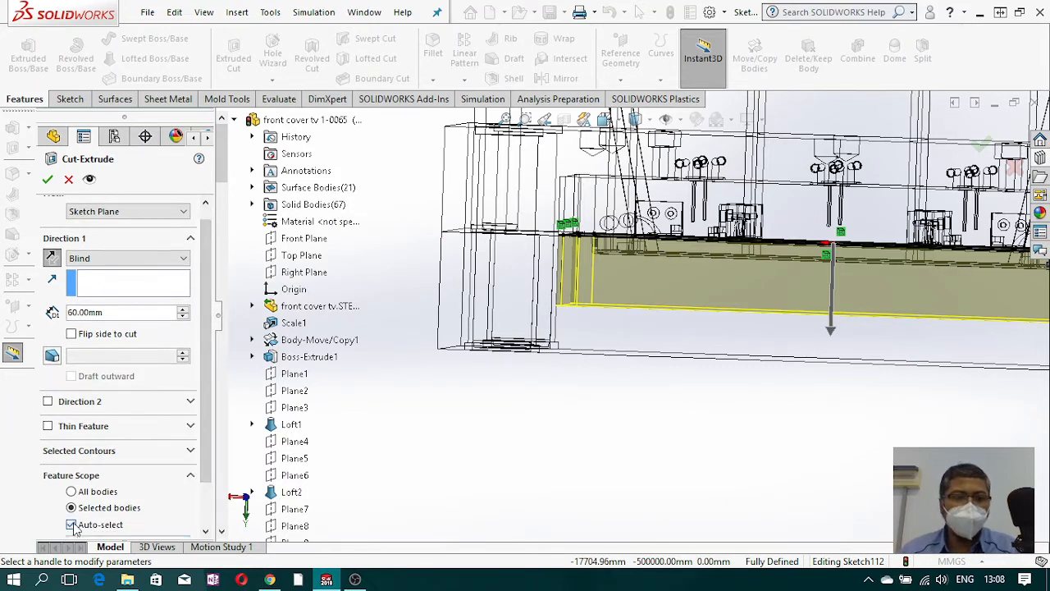
left_click(712, 332)
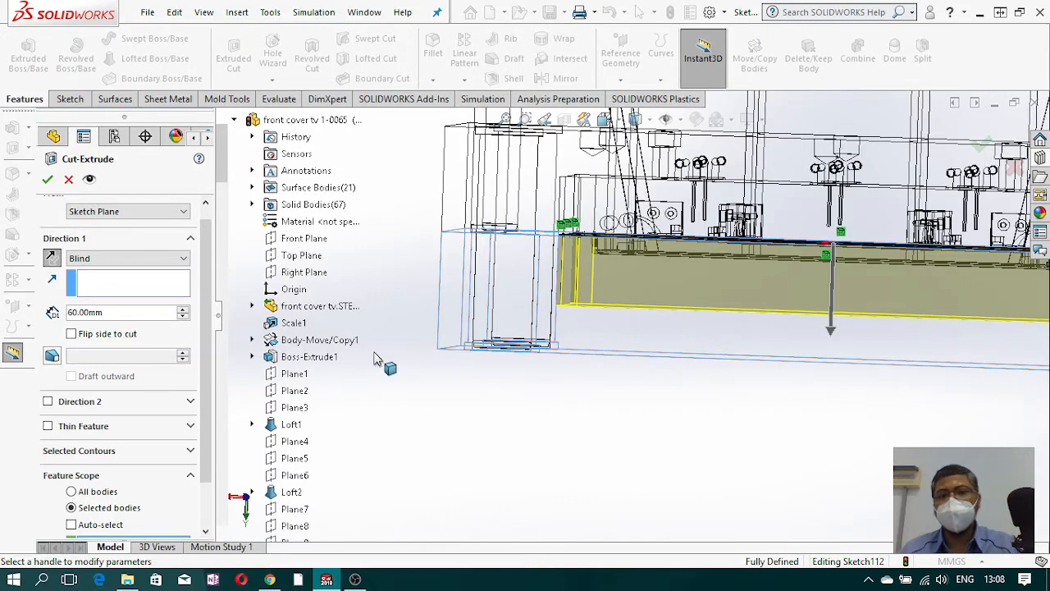
left_click(48, 179)
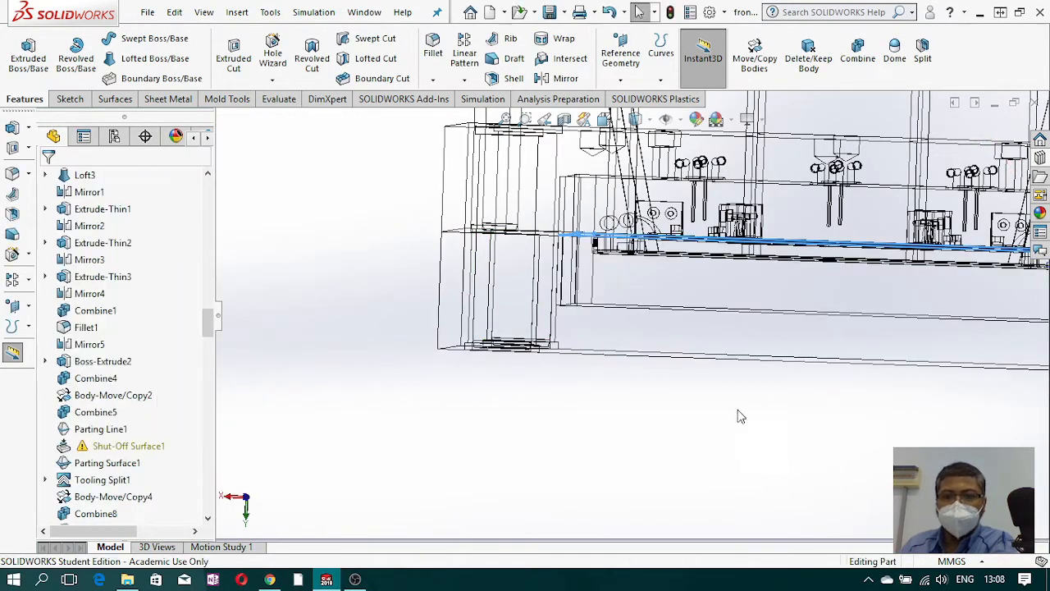
Step: Display the mold shaded with edges and hide the upper plate body
scroll(727, 444, "up", 6)
middle_click_drag(702, 413, 721, 459)
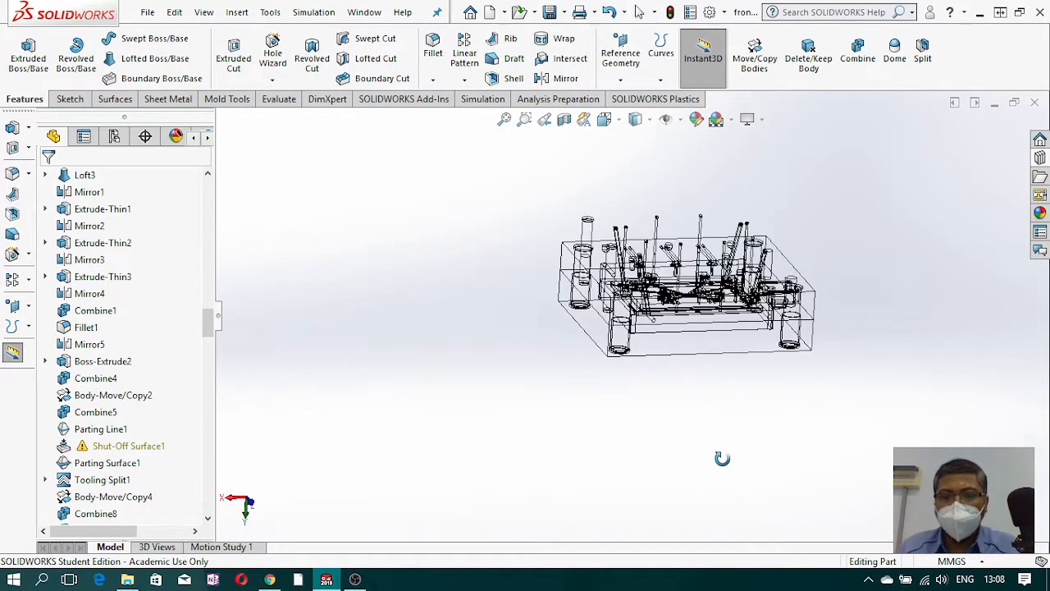
left_click(651, 125)
left_click(637, 145)
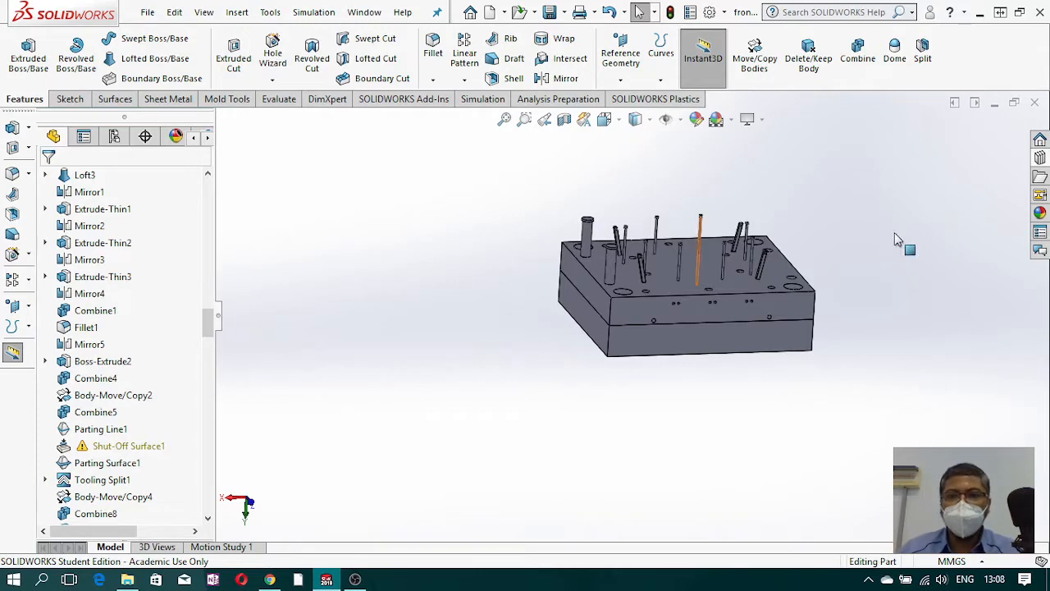
right_click(794, 316)
left_click(852, 223)
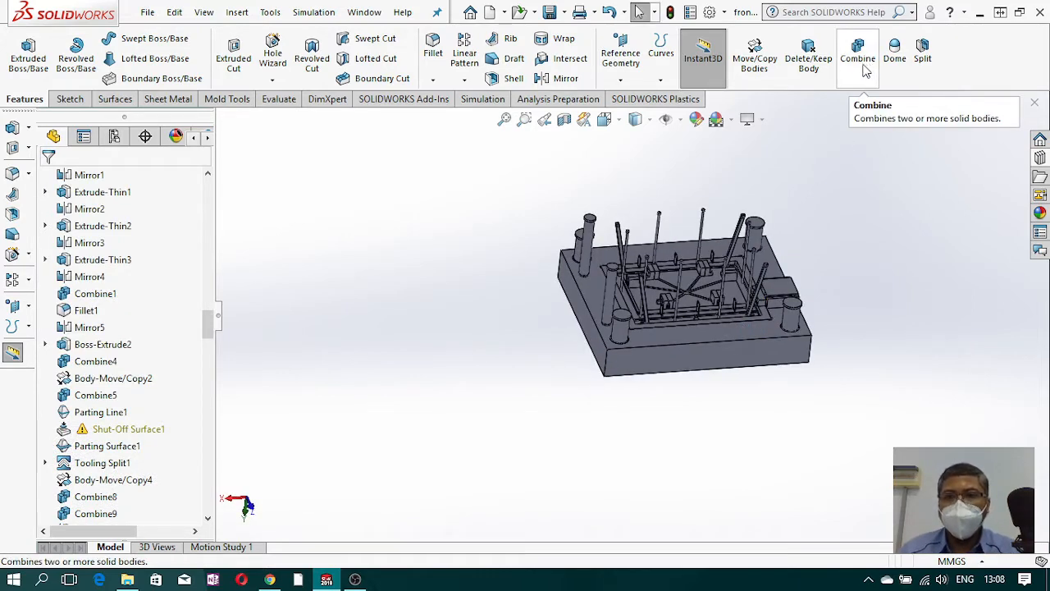
Step: Copy the Fillet2 solid body once in place, with zero X, Y and Z translation
left_click(755, 53)
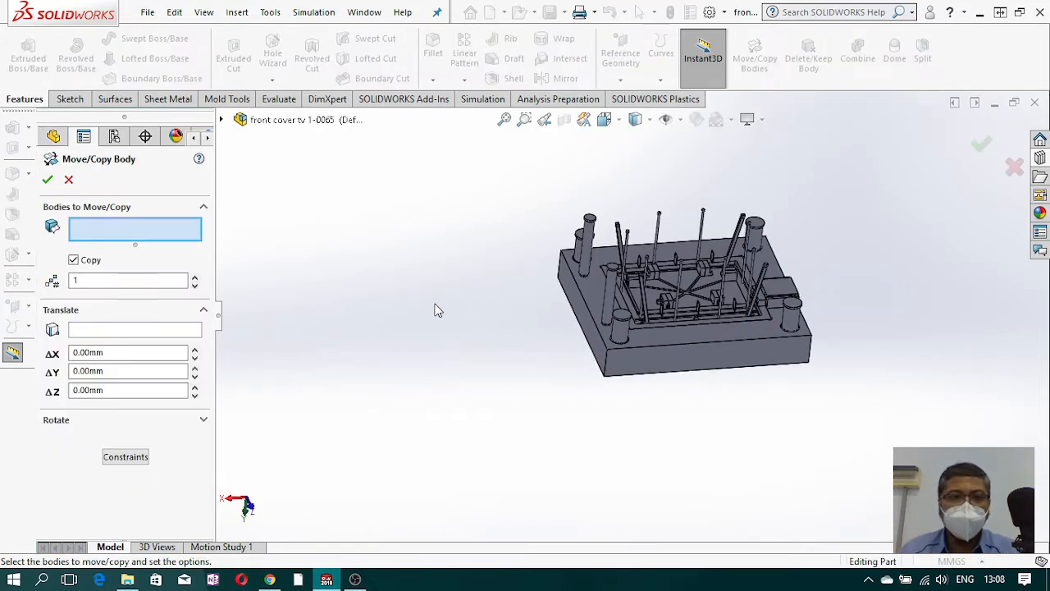
left_click(222, 121)
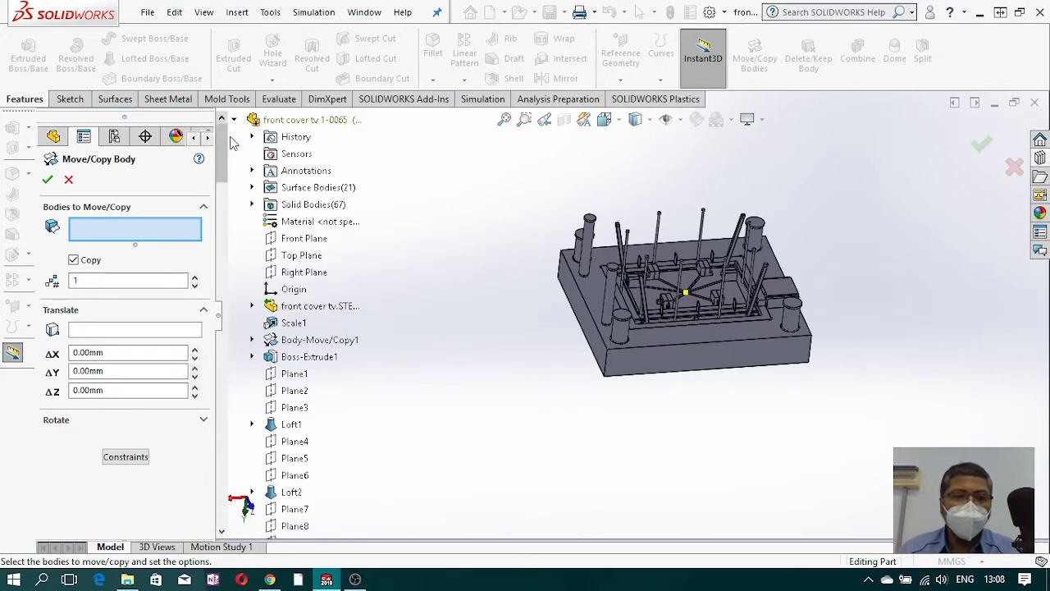
left_click(253, 206)
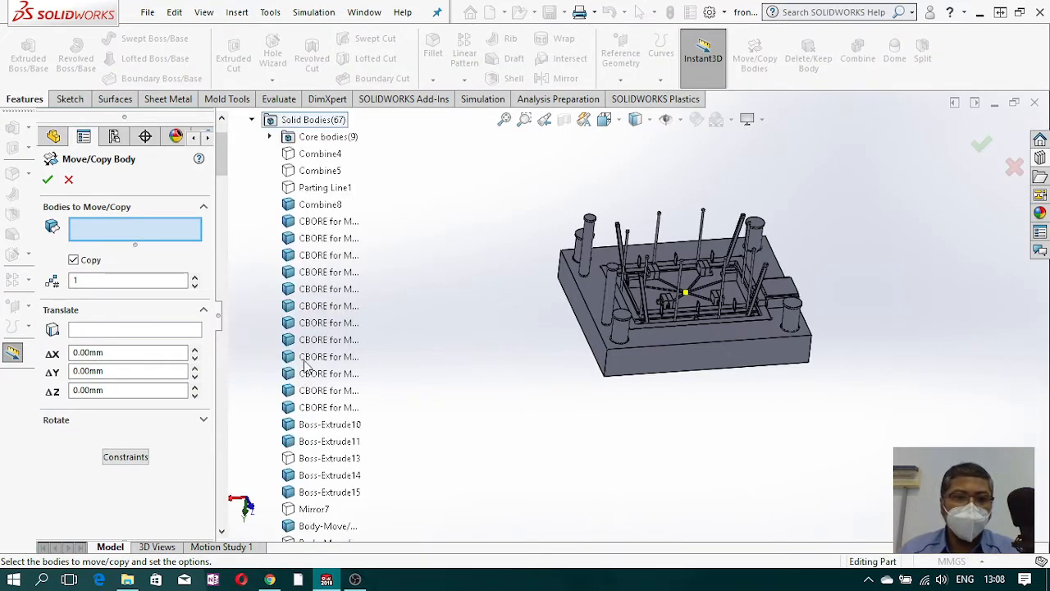
scroll(305, 362, "down", 15)
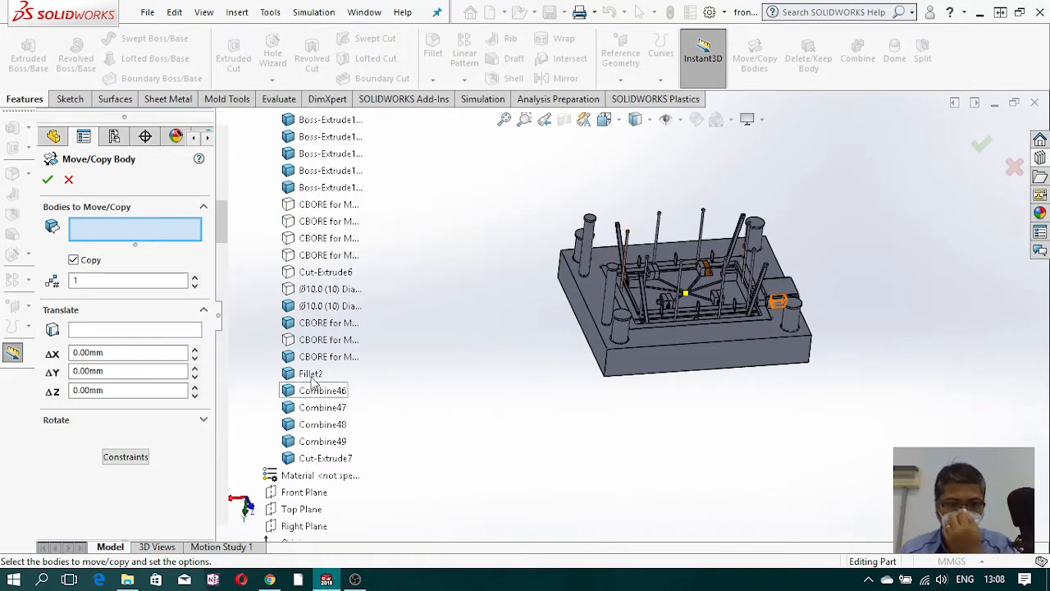
left_click(311, 373)
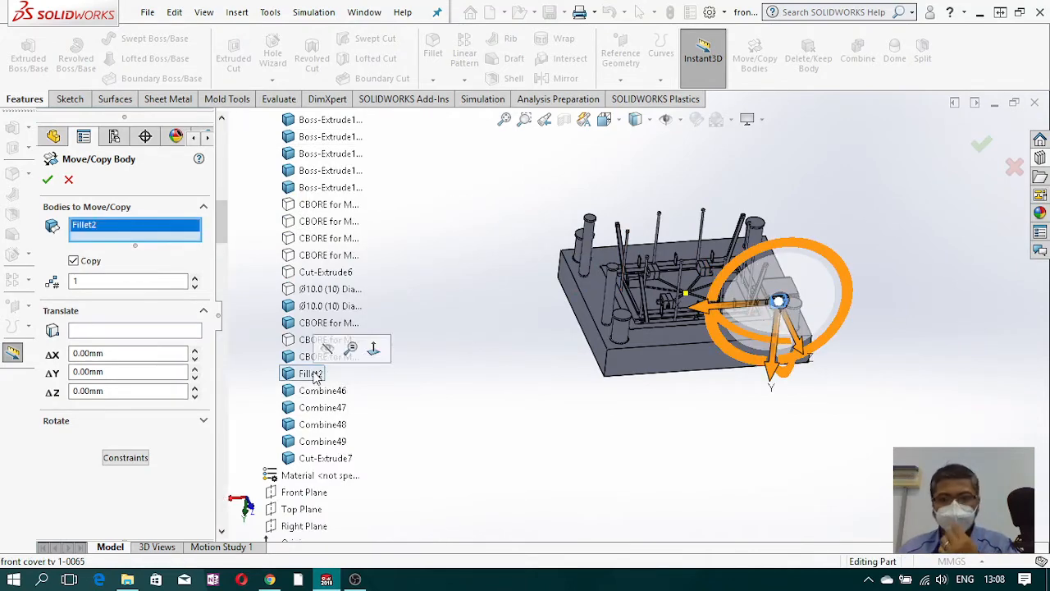
left_click(47, 180)
left_click(556, 293)
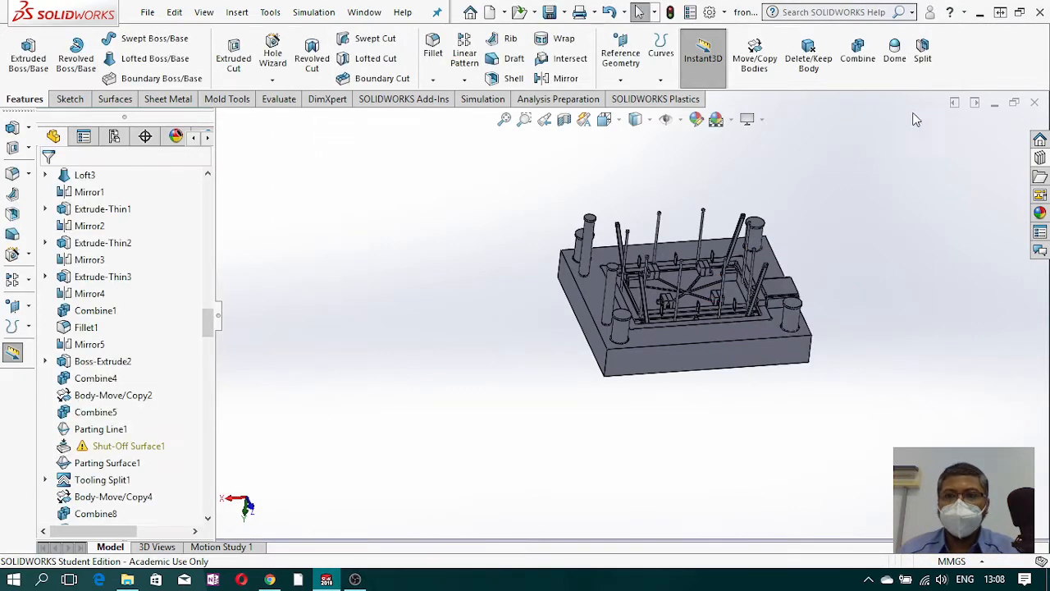
Step: Subtract the copied block body, Body-Move/Copy12, from the lower mold plate, Cut-Extrude7, with Combine
left_click(857, 59)
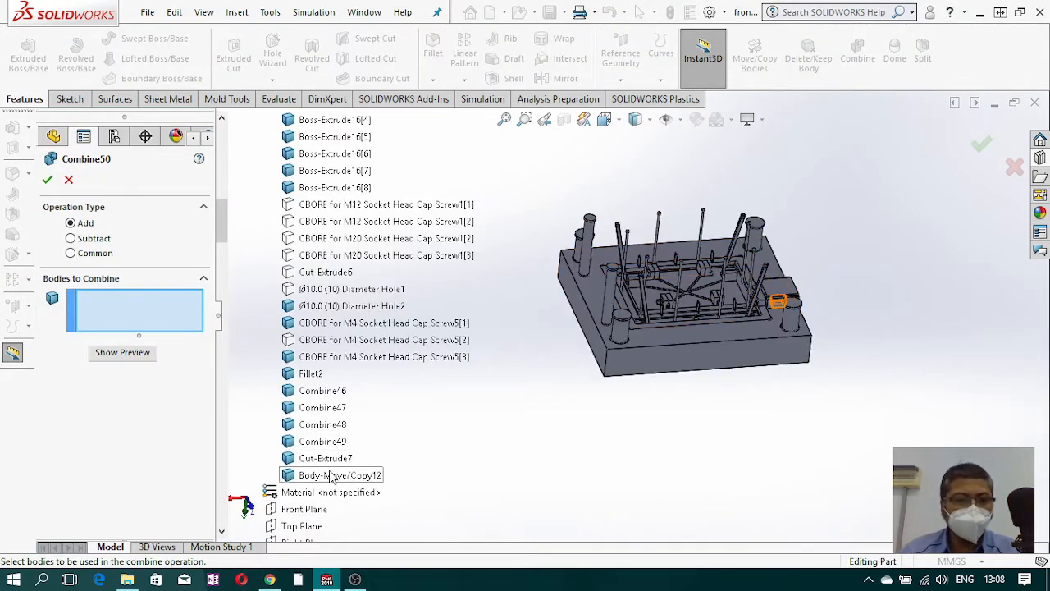
left_click(93, 238)
scroll(706, 302, "down", 3)
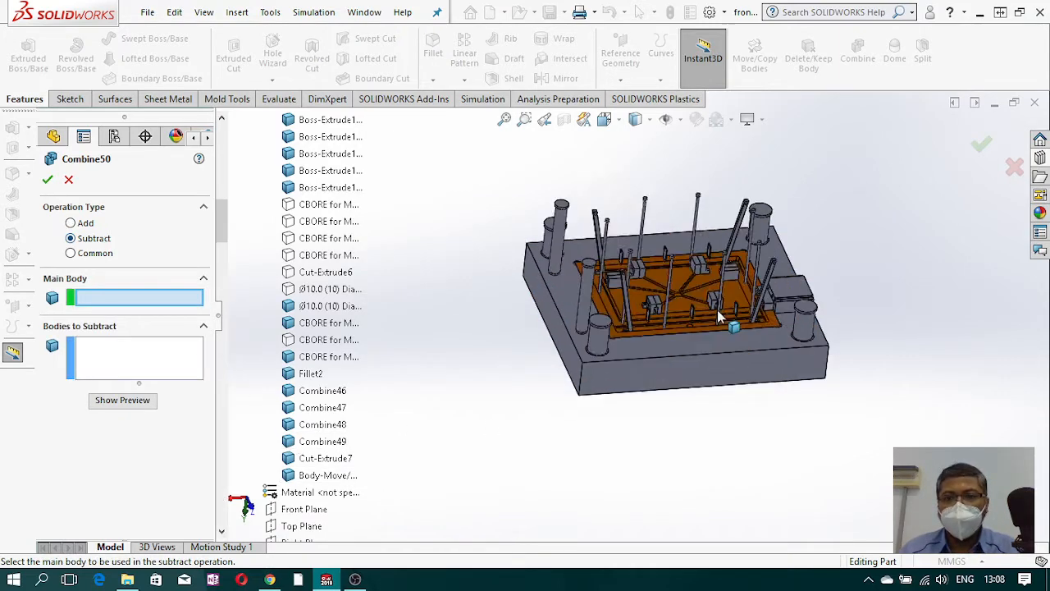
left_click(759, 378)
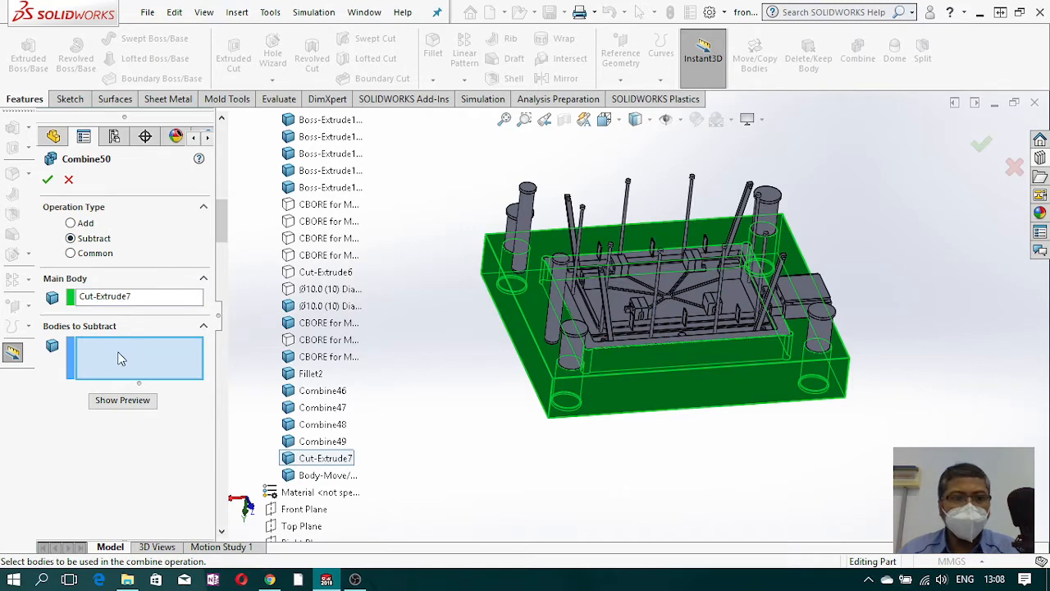
left_click(328, 477)
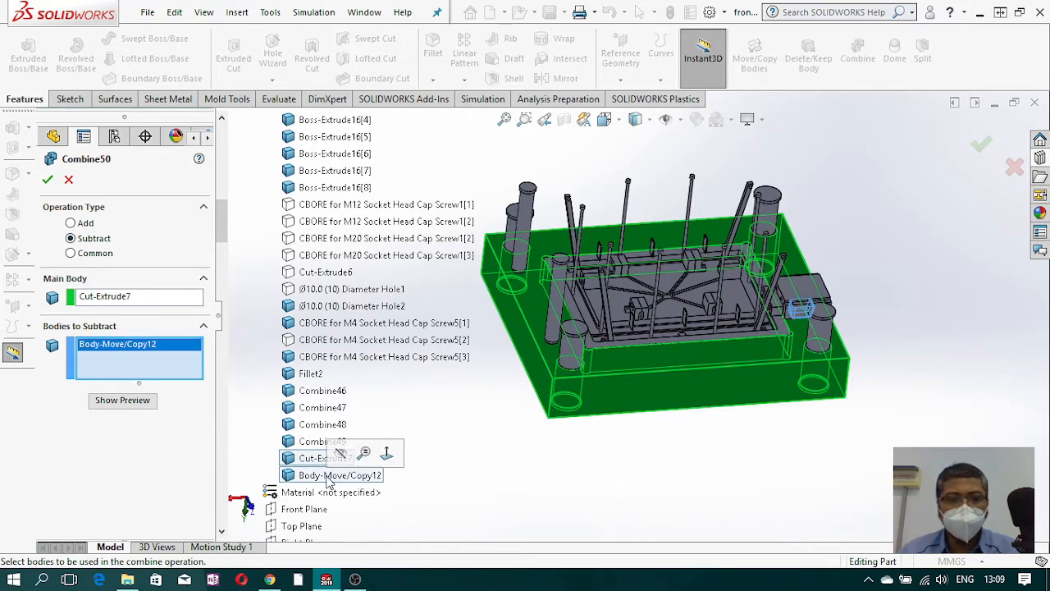
left_click(47, 179)
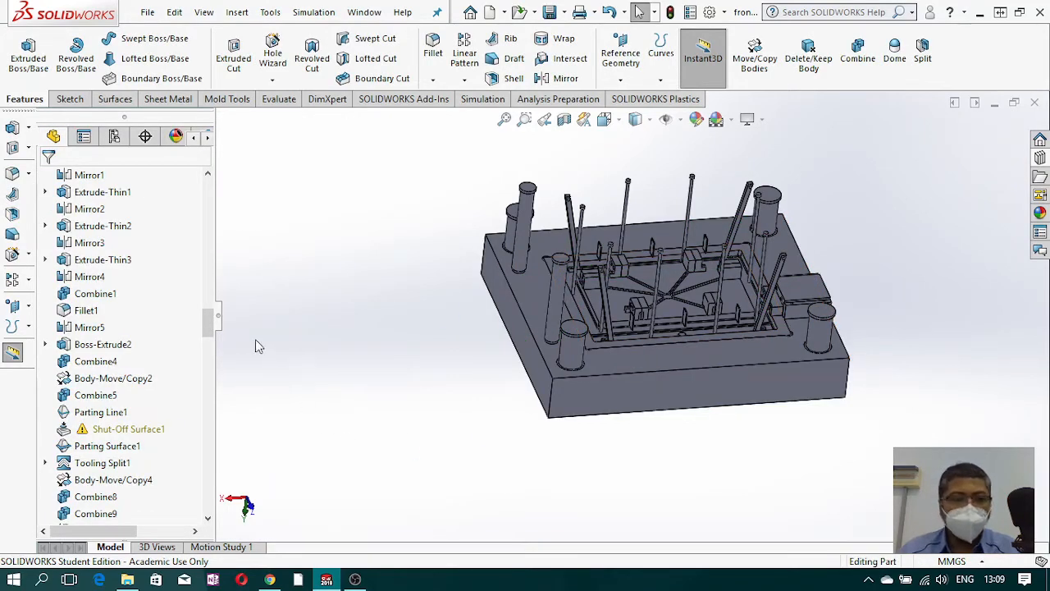
Step: Isolate the Combine50 plate body
left_click_drag(209, 326, 209, 283)
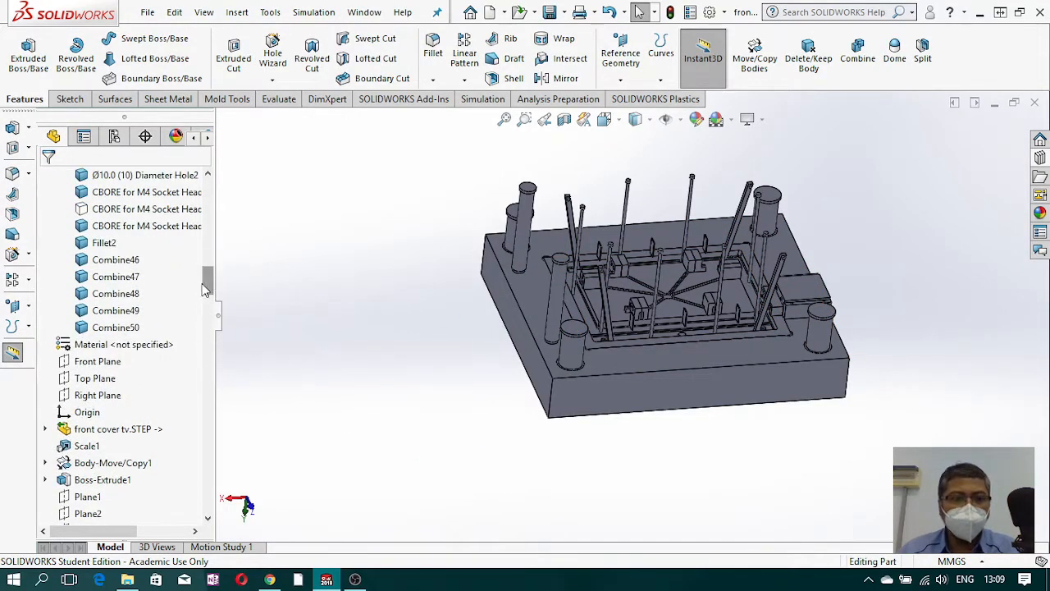
right_click(119, 328)
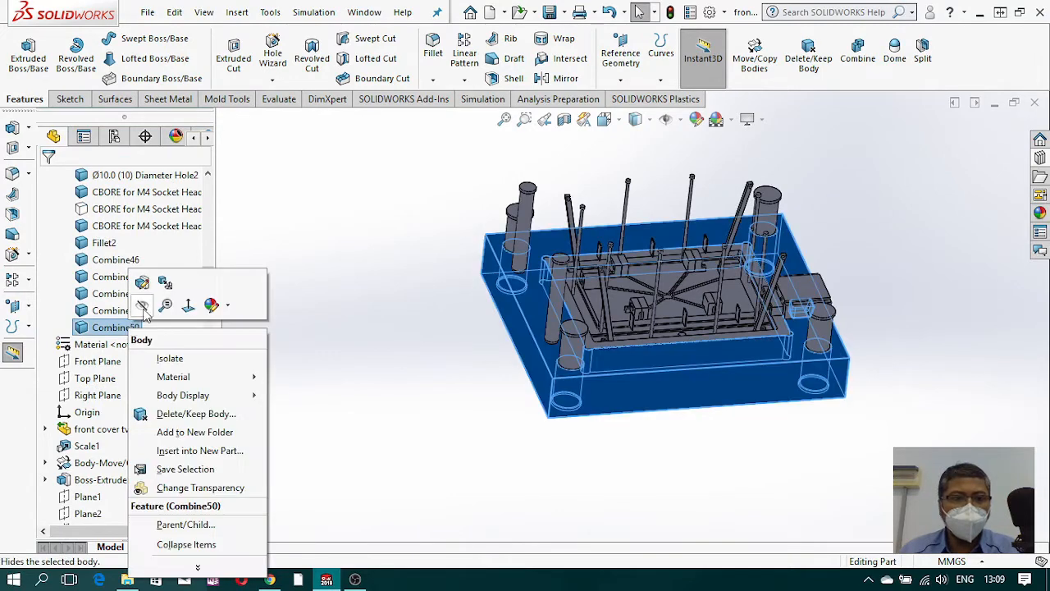
left_click(189, 362)
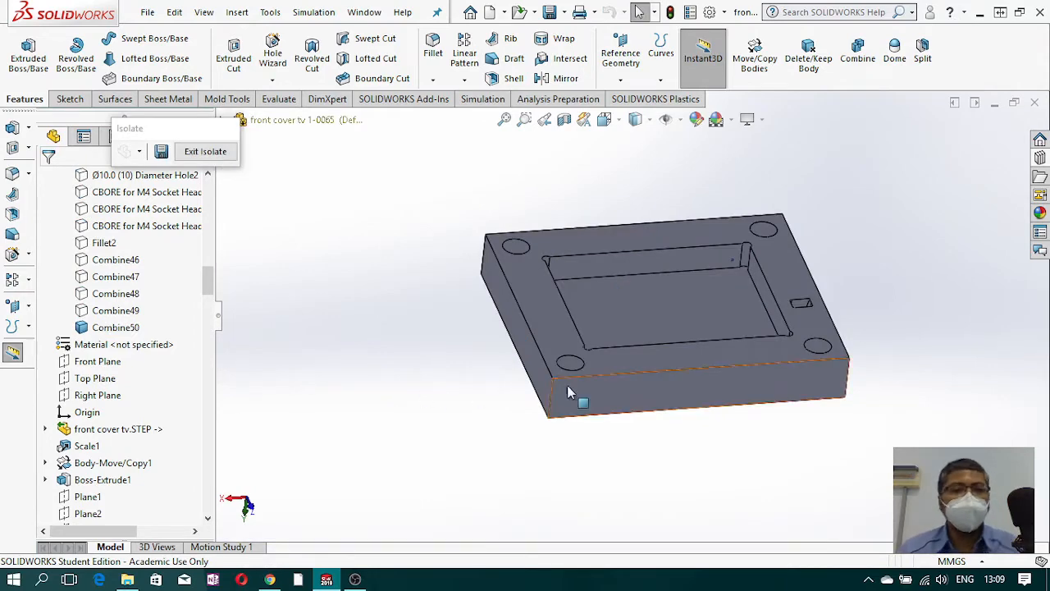
Step: Examine the corners and edges of the small rectangular pocket beside the plate's large cavity
scroll(725, 424, "down", 10)
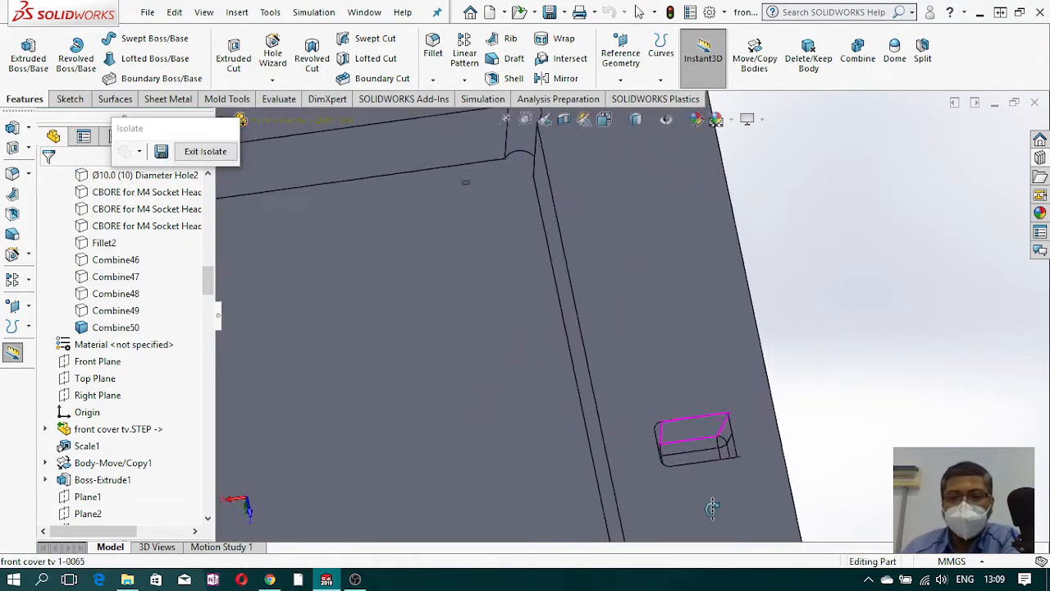
middle_click_drag(753, 515, 746, 474)
middle_click_drag(745, 432, 767, 558)
scroll(695, 496, "up", 10)
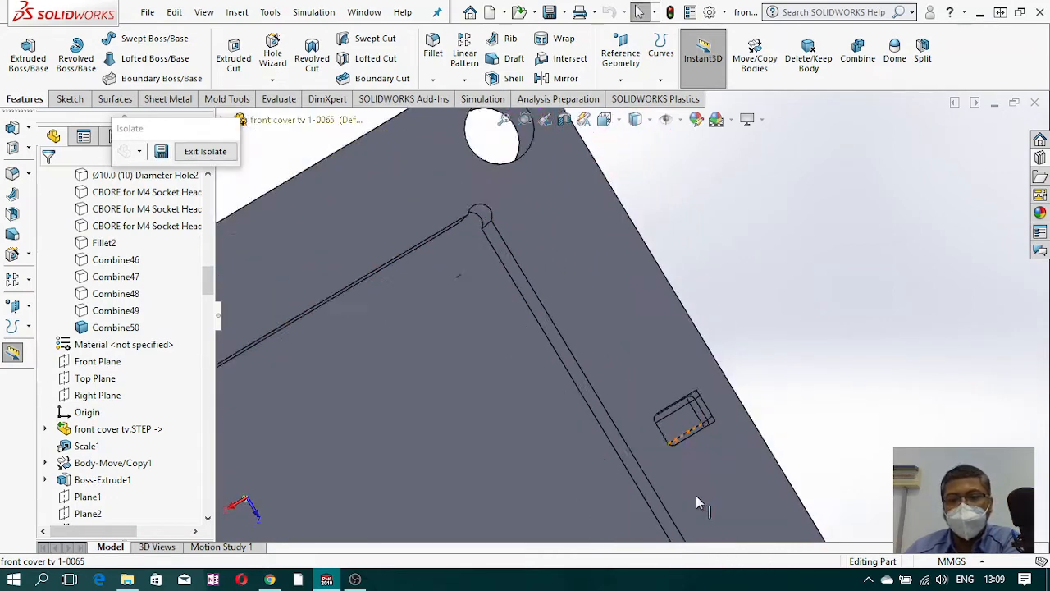
middle_click_drag(621, 284, 630, 365)
scroll(647, 370, "down", 6)
scroll(593, 299, "down", 4)
middle_click_drag(610, 325, 631, 336)
scroll(591, 340, "down", 3)
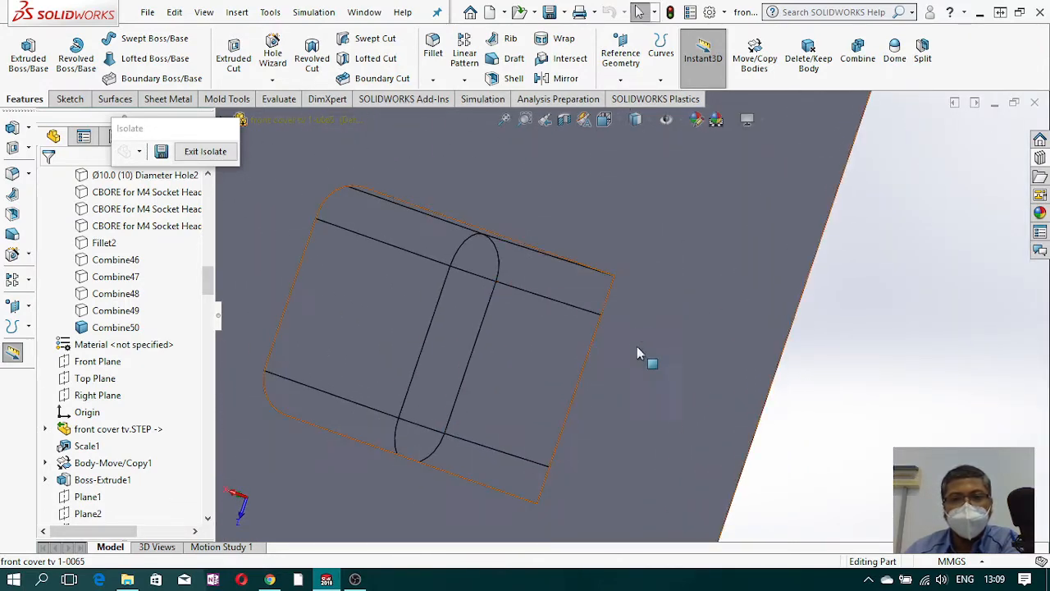
middle_click_drag(672, 424, 640, 332)
scroll(607, 353, "down", 5)
scroll(633, 376, "up", 5)
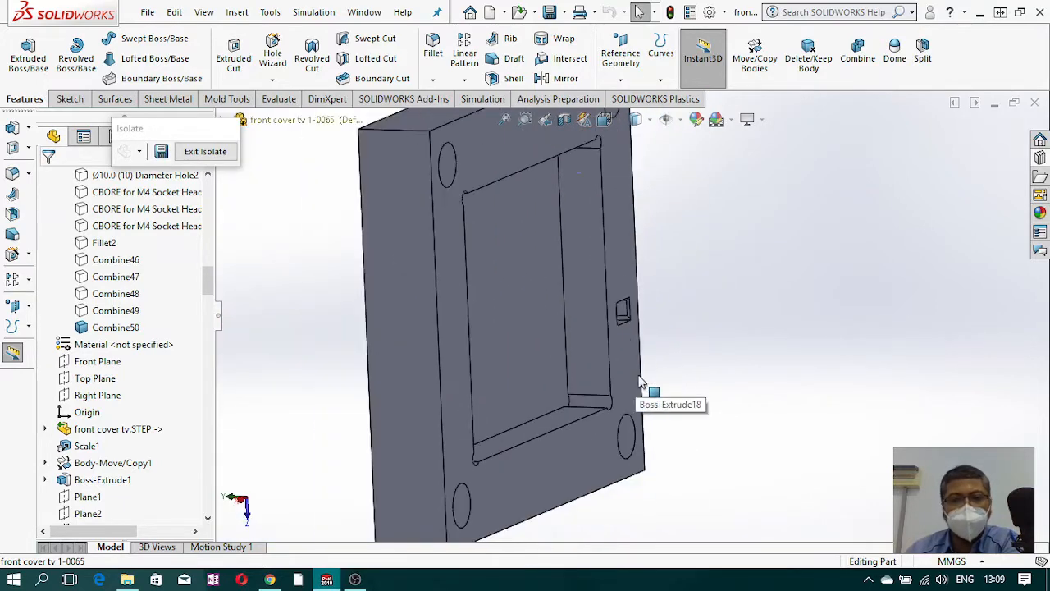
scroll(563, 482, "up", 1)
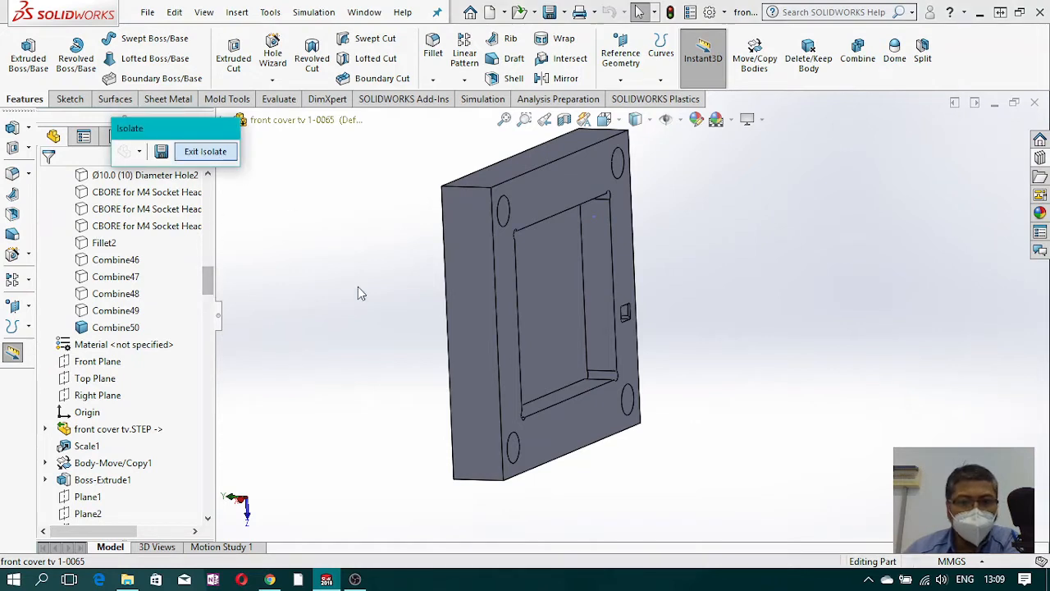
Step: Leave the isolated display and highlight the Fillet2 body to inspect its rounded edges inside the plate
left_click(104, 243)
middle_click_drag(647, 366, 484, 92)
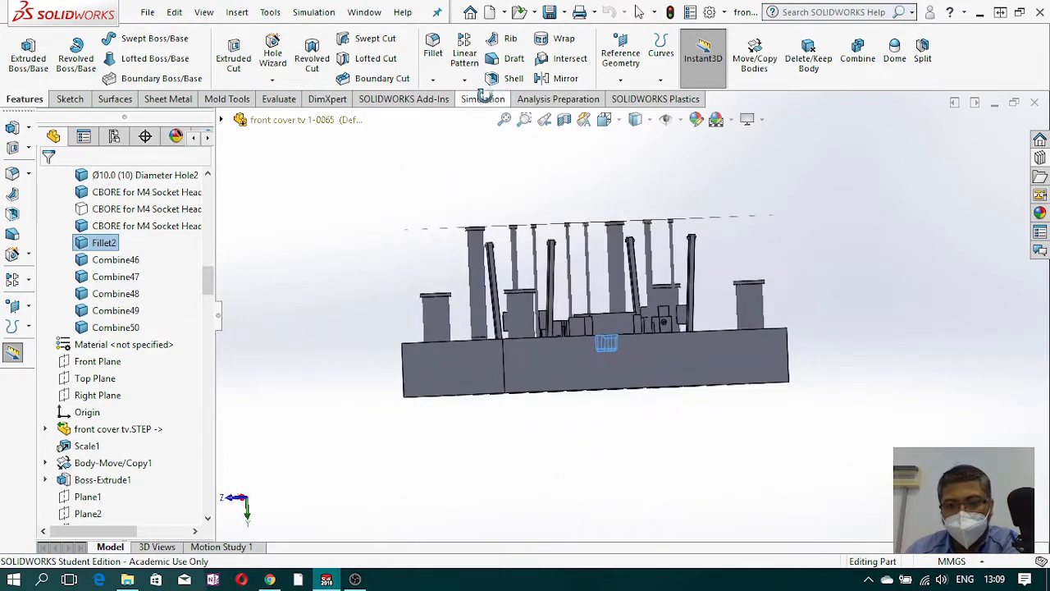
scroll(607, 328, "down", 6)
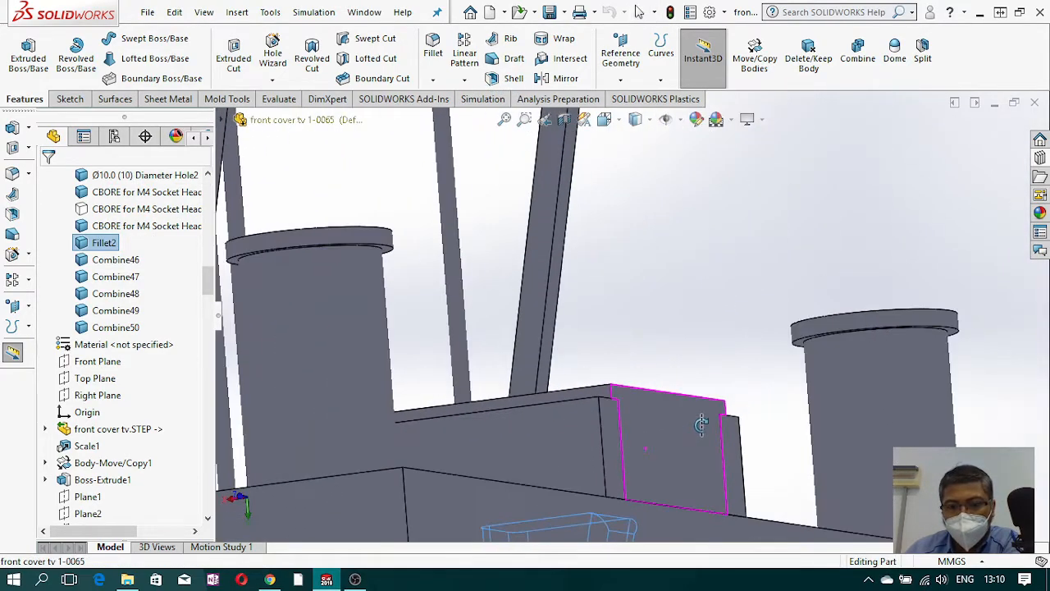
scroll(689, 437, "up", 5)
scroll(630, 387, "down", 6)
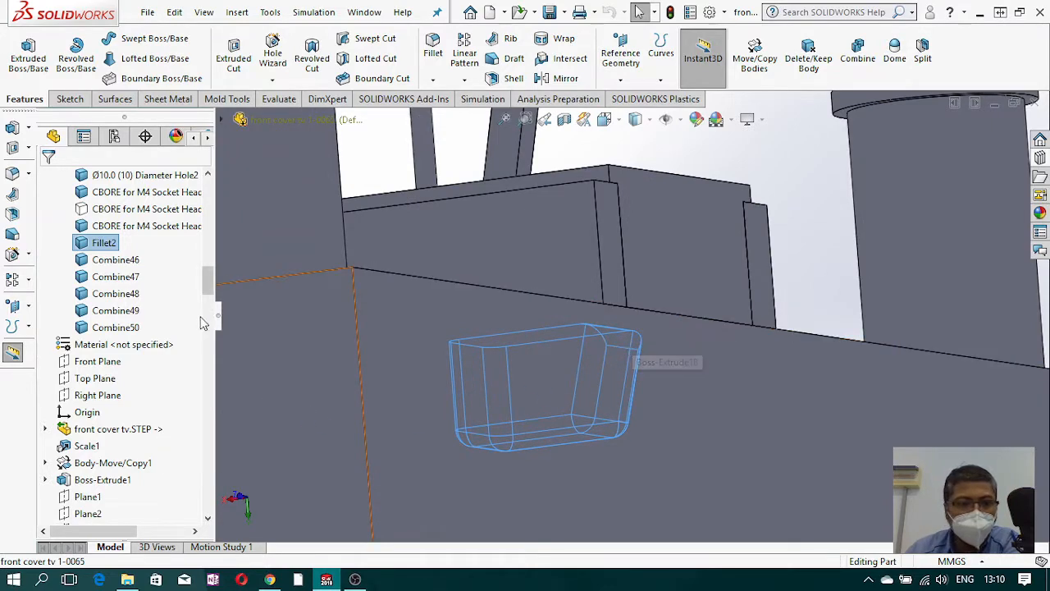
Step: Edit the Fillet2 feature and remove Loop<1> from the items to fillet
left_click_drag(209, 280, 209, 500)
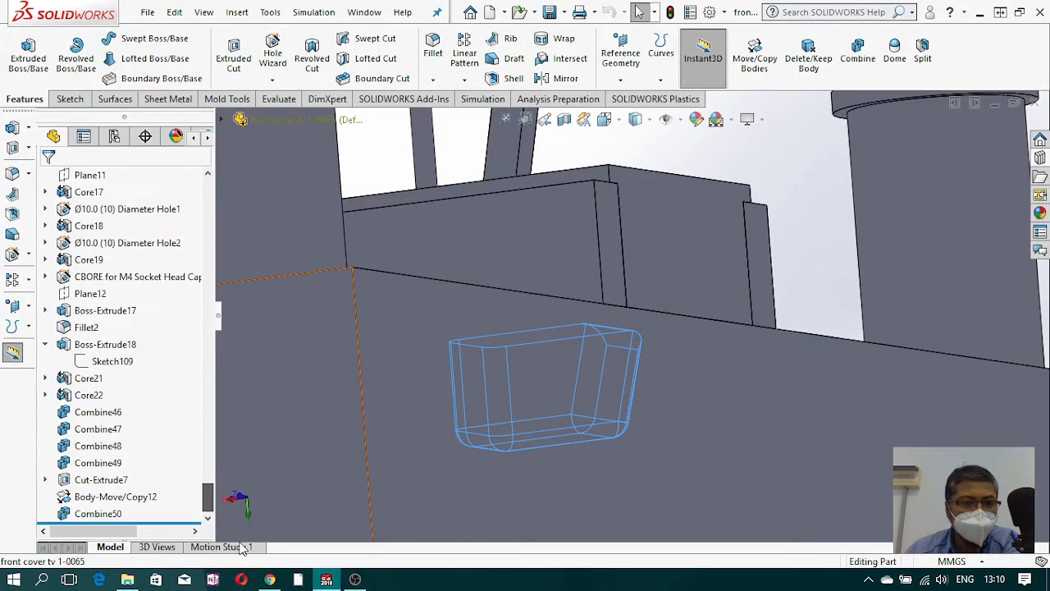
left_click(87, 327)
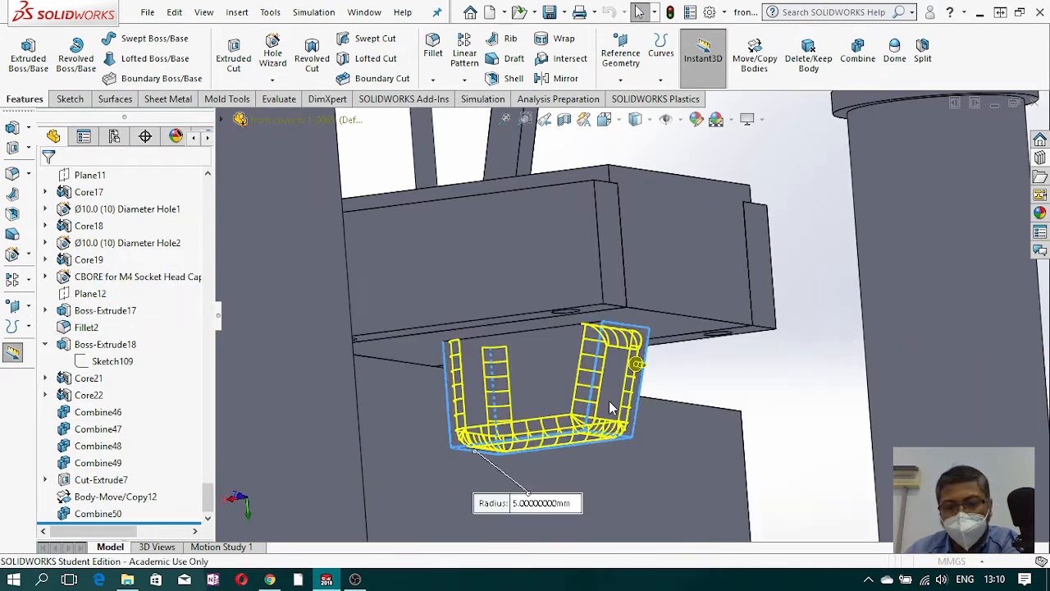
scroll(612, 377, "down", 3)
scroll(614, 352, "down", 1)
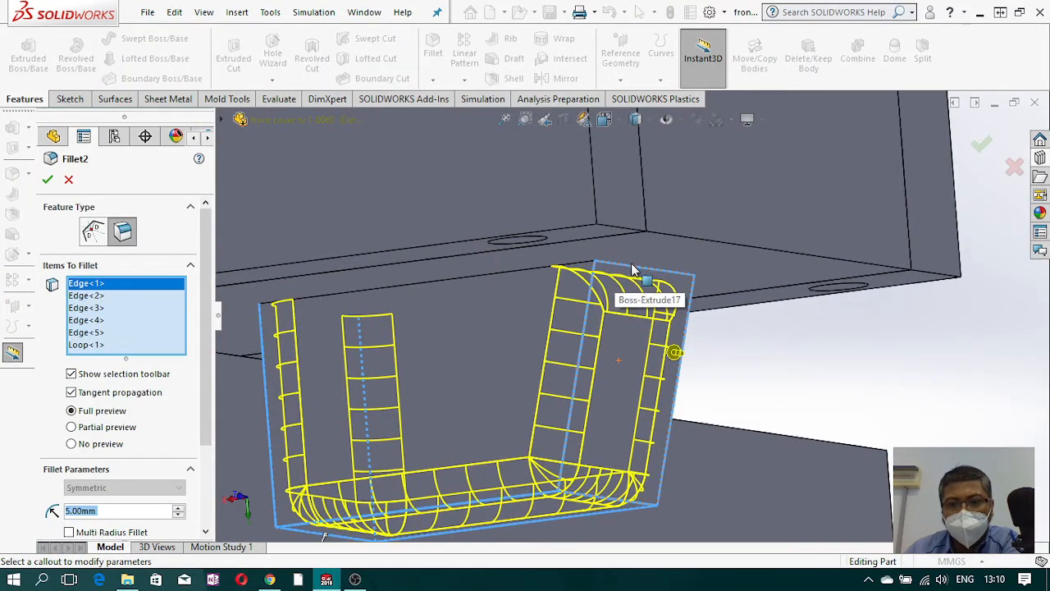
left_click(633, 267)
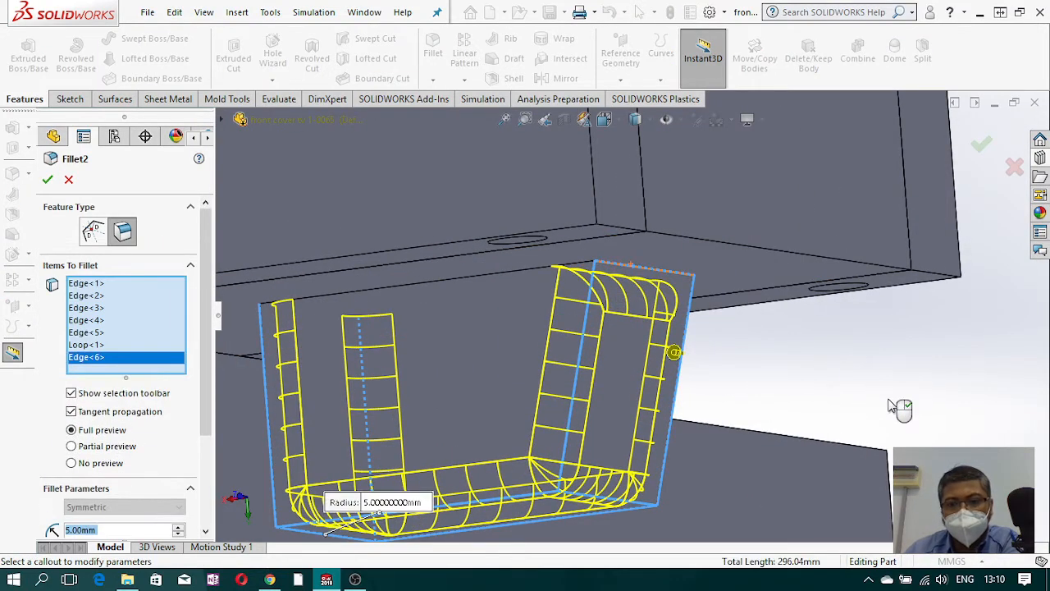
left_click(658, 277)
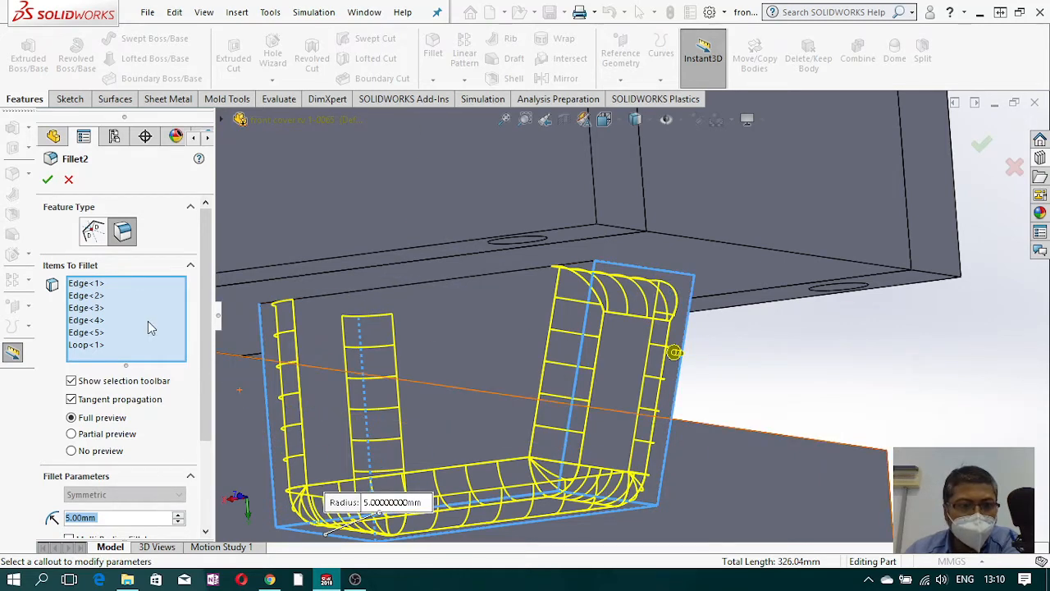
left_click(82, 345)
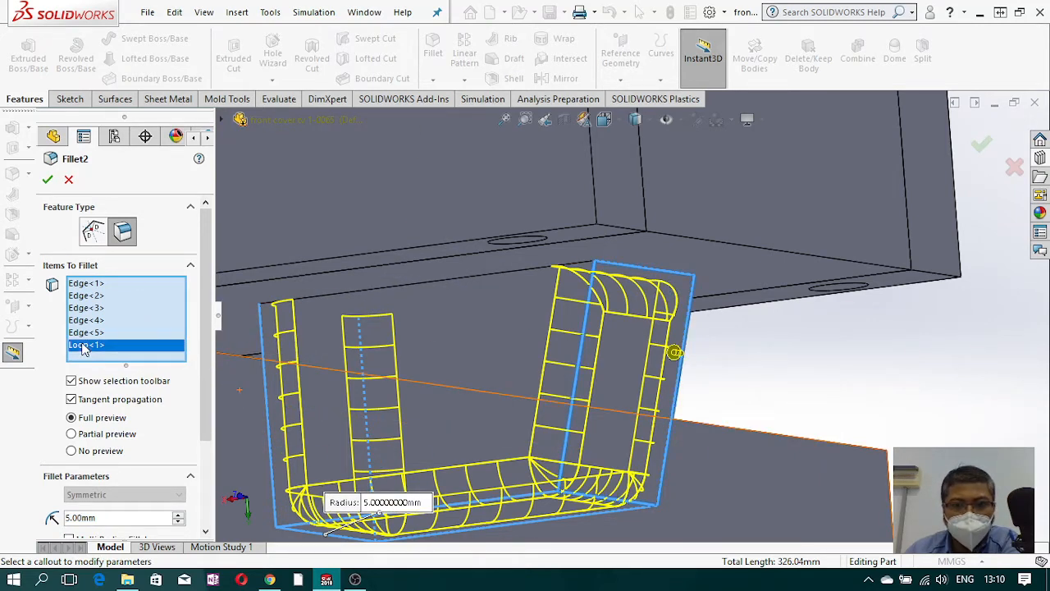
right_click(82, 348)
left_click(120, 371)
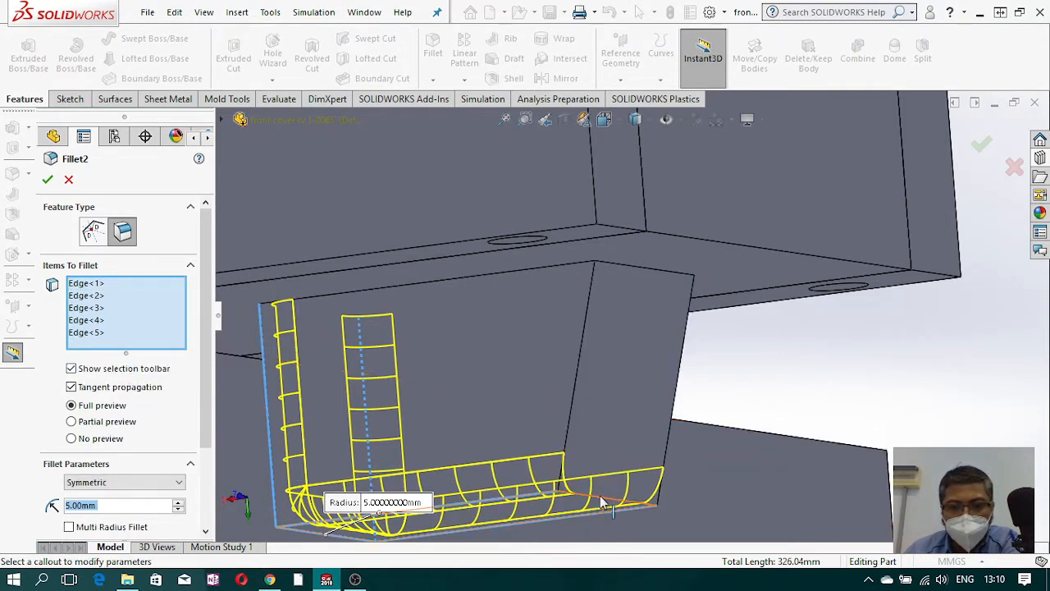
Step: Add the remaining bottom edge and the two adjoining upright corner edges of the block to Fillet2 at 5 mm radius and accept it
left_click(607, 510)
left_click(571, 401)
left_click(675, 405)
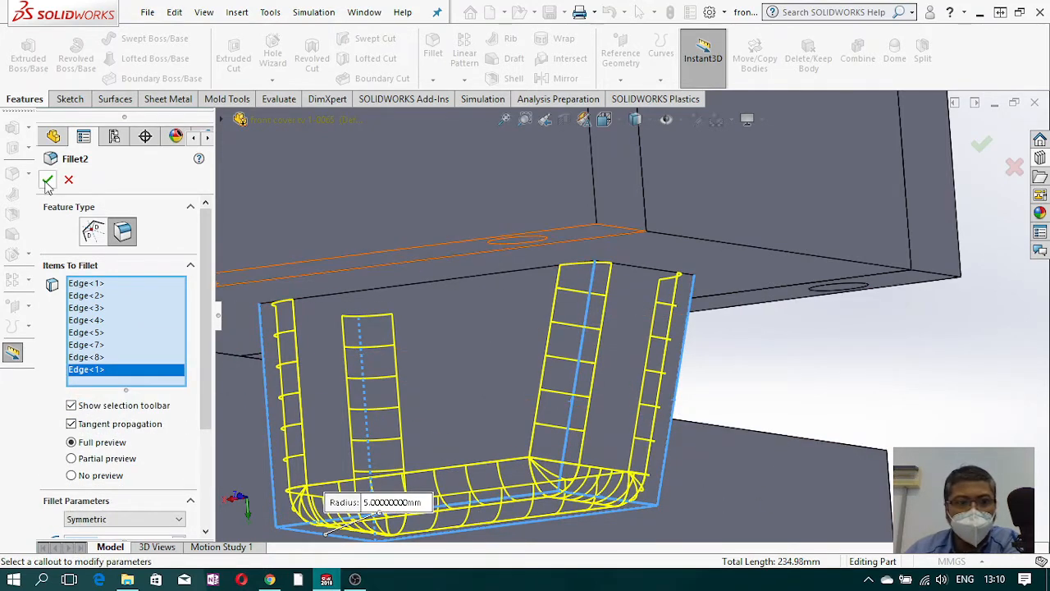
key("Return")
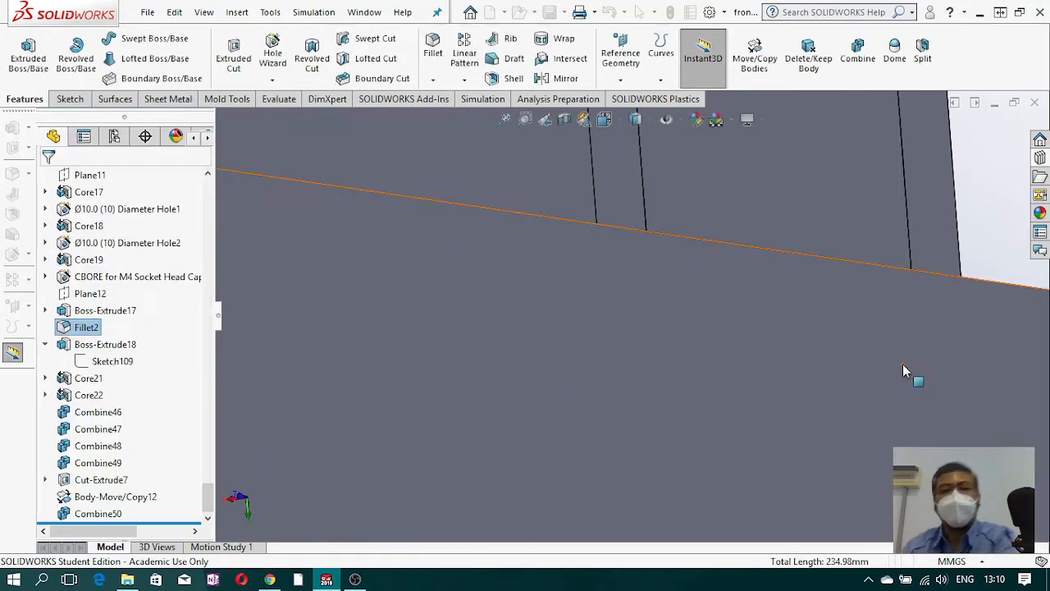
scroll(904, 347, "up", 12)
key("ctrl+7")
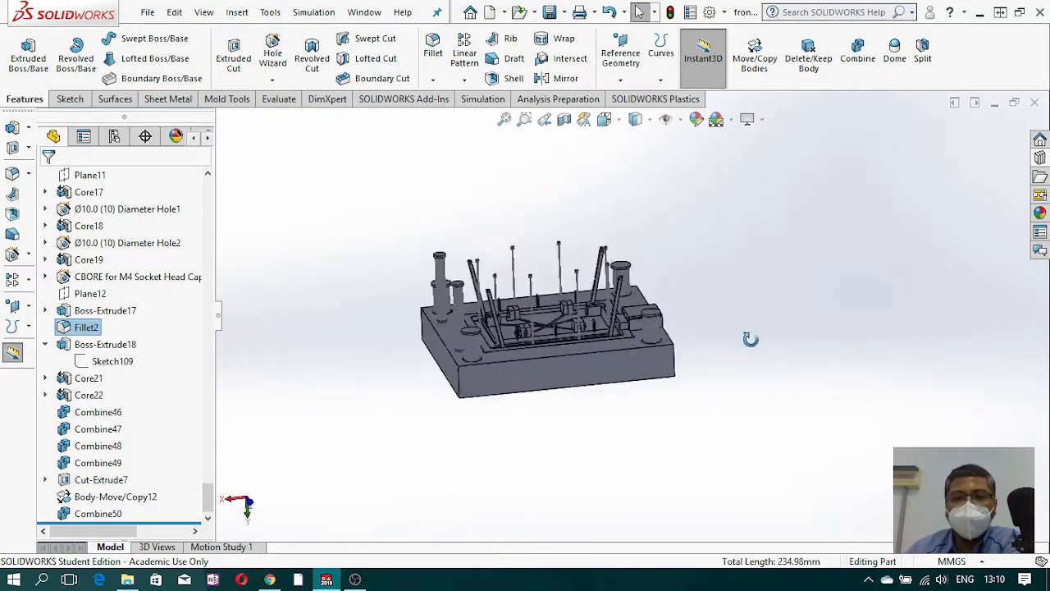
Step: Hide the Combine50 plate body to look at the filleted block seated in it, and show the plate again
left_click_drag(209, 502, 211, 281)
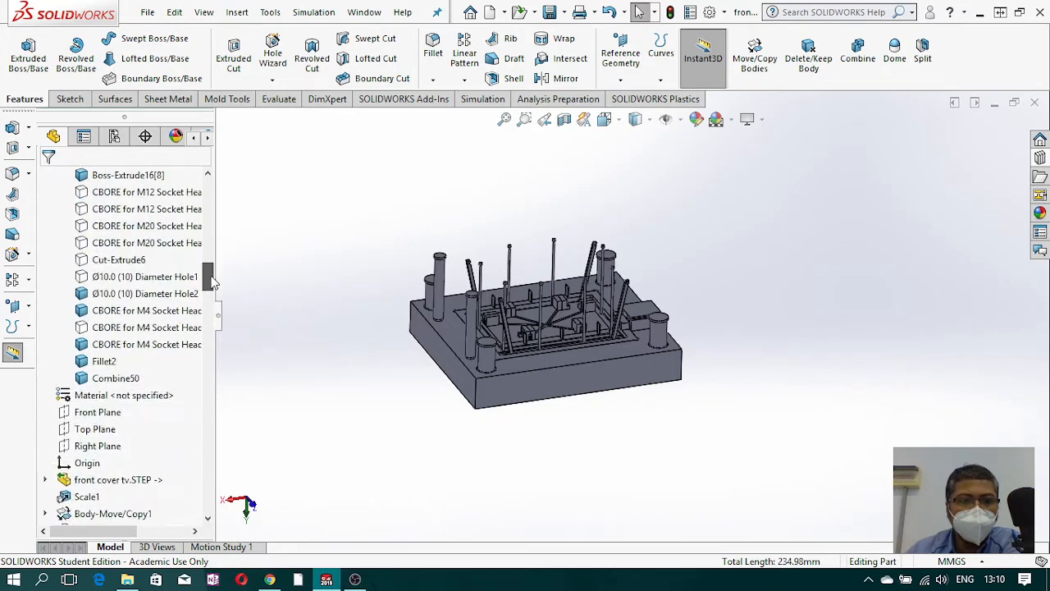
right_click(129, 381)
key("Escape")
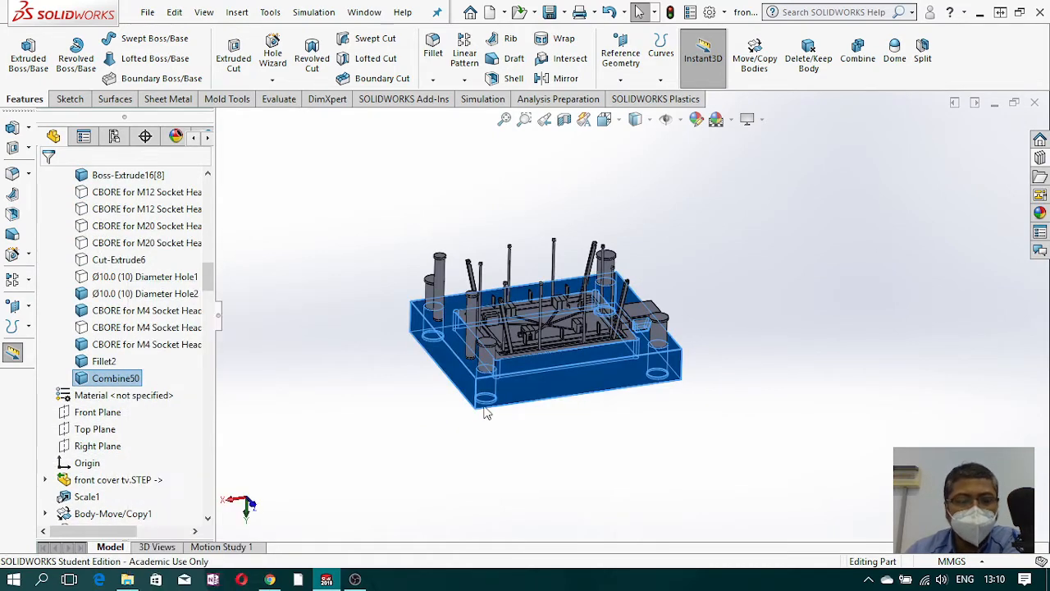
scroll(633, 354, "down", 8)
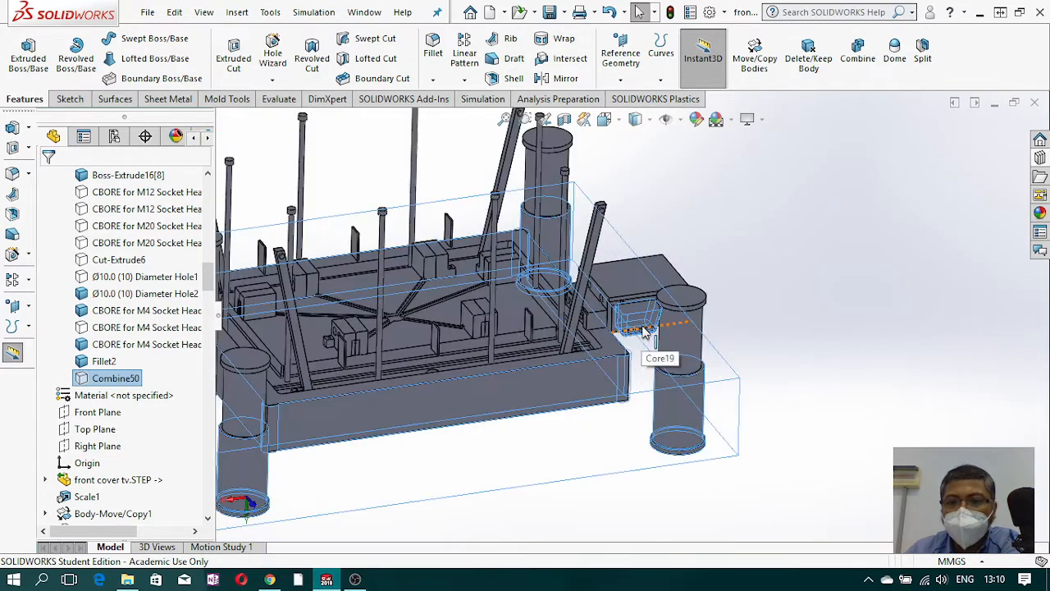
right_click(104, 380)
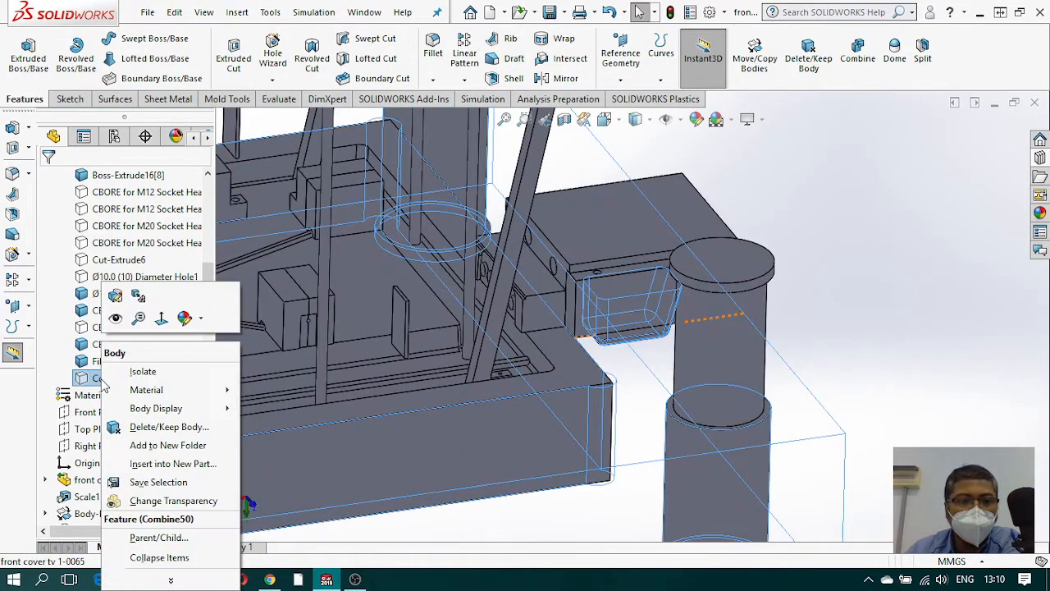
key("Escape")
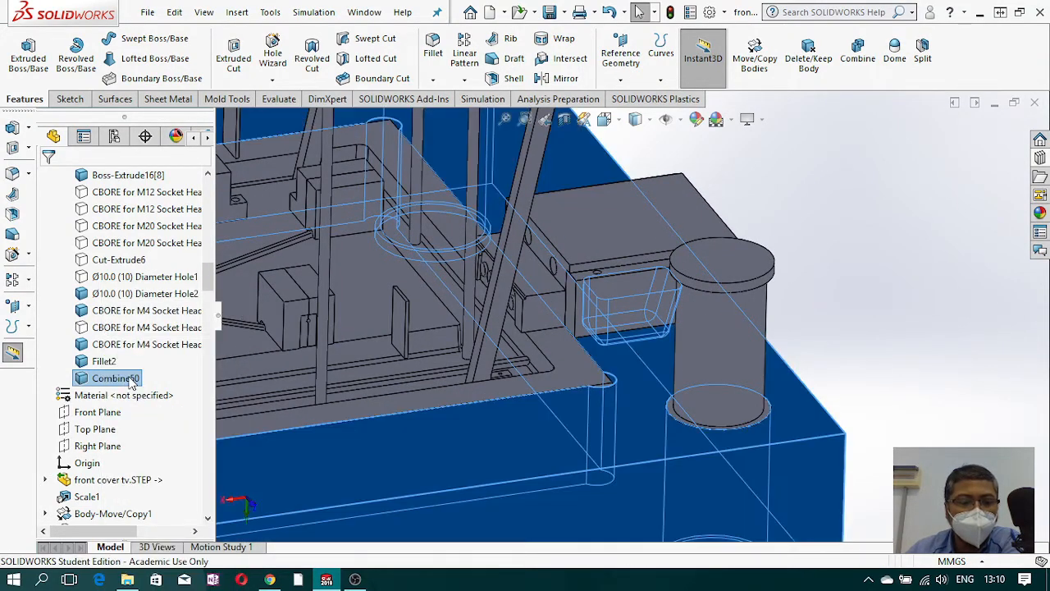
Step: Isolate the Combine50 plate and examine the rounded corners, walls and floor of the small pocket beside its large cavity
right_click(130, 379)
left_click(182, 374)
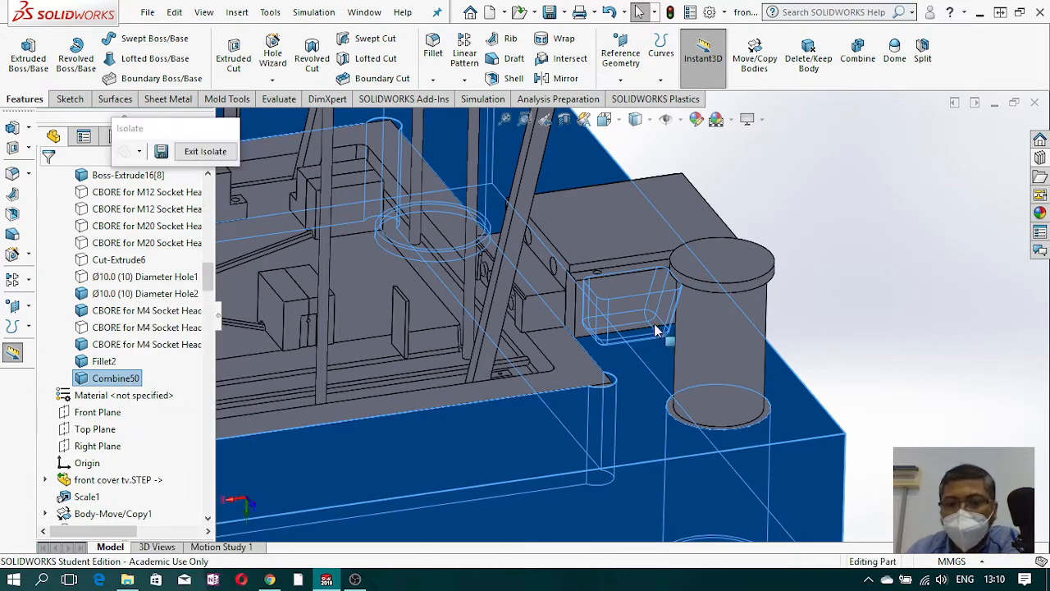
scroll(643, 281, "down", 4)
scroll(643, 281, "down", 5)
middle_click_drag(738, 235, 765, 373)
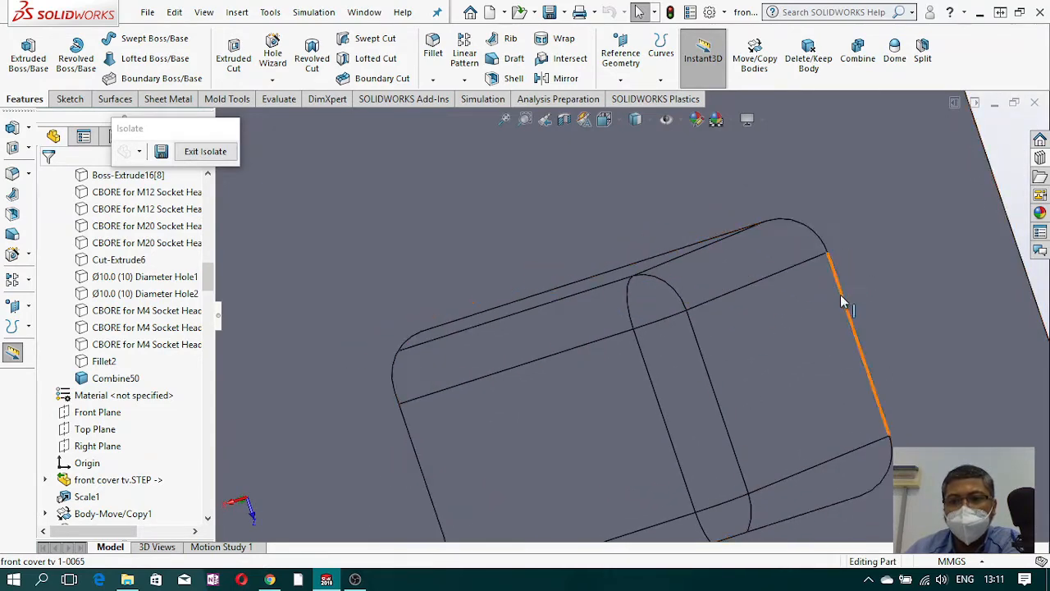
scroll(768, 310, "up", 9)
middle_click_drag(709, 344, 701, 493)
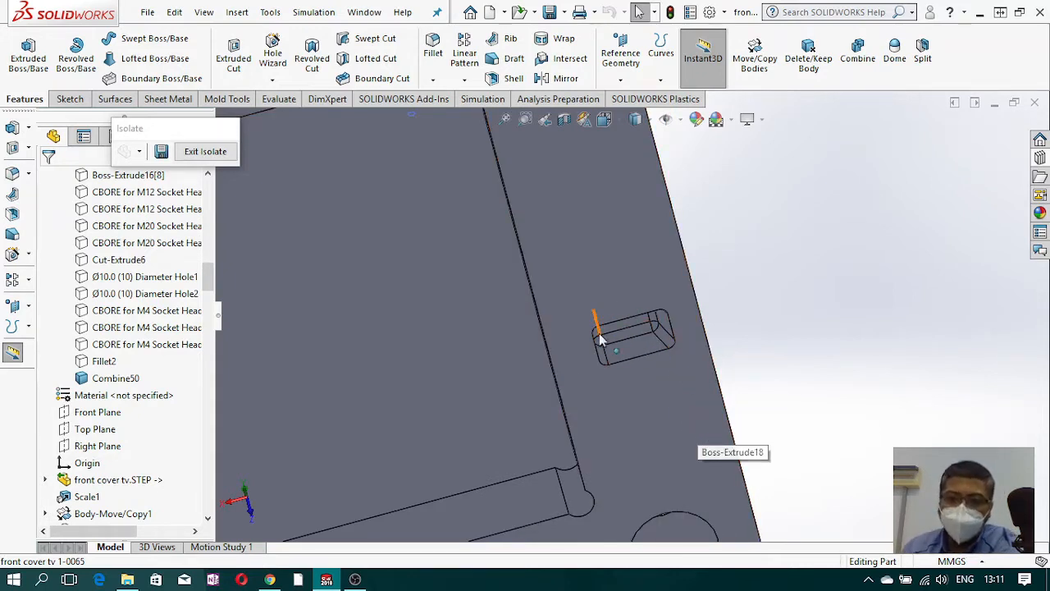
scroll(611, 358, "down", 5)
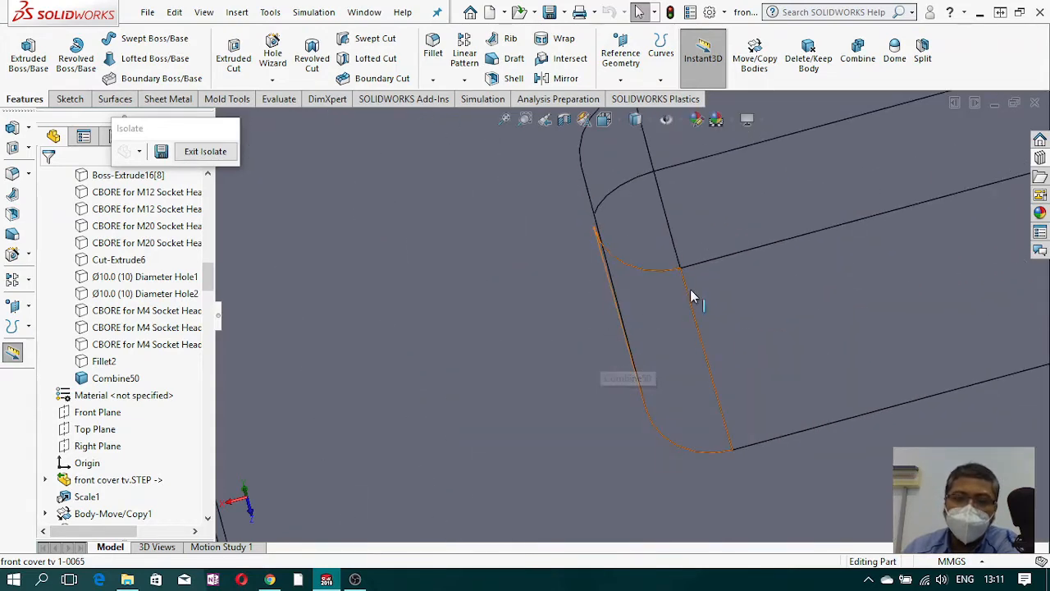
scroll(652, 302, "up", 9)
middle_click_drag(671, 305, 632, 289)
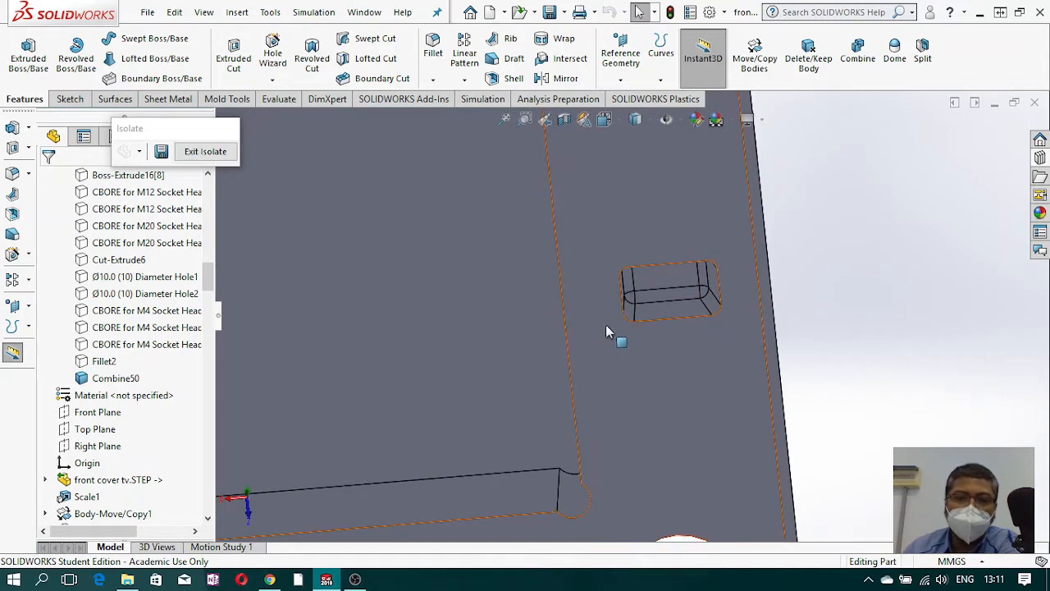
scroll(698, 281, "down", 5)
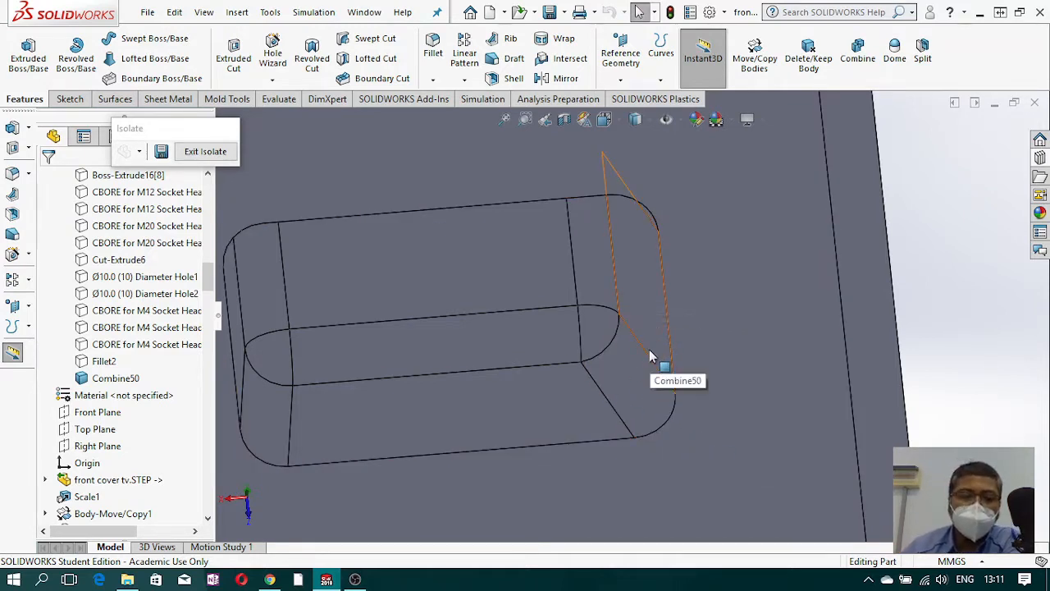
scroll(645, 332, "up", 4)
middle_click_drag(645, 336, 625, 353)
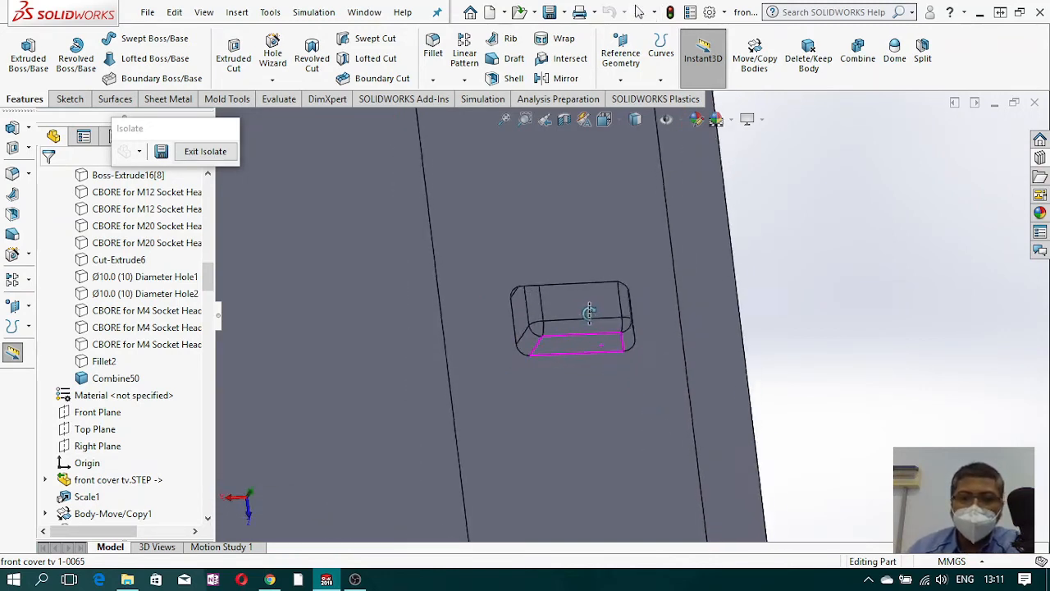
key("f")
scroll(632, 458, "up", 6)
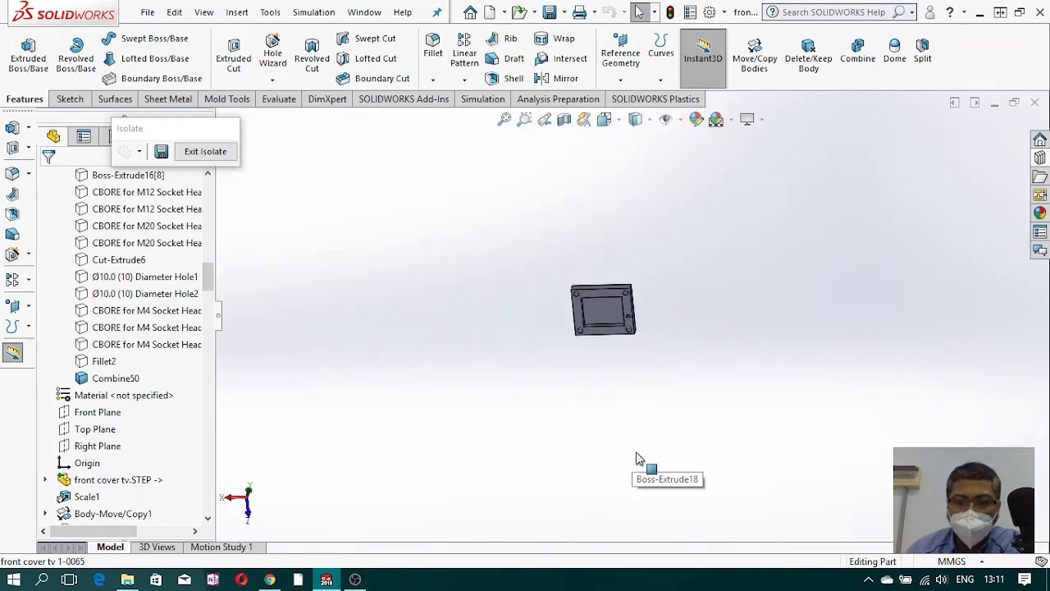
scroll(625, 345, "down", 10)
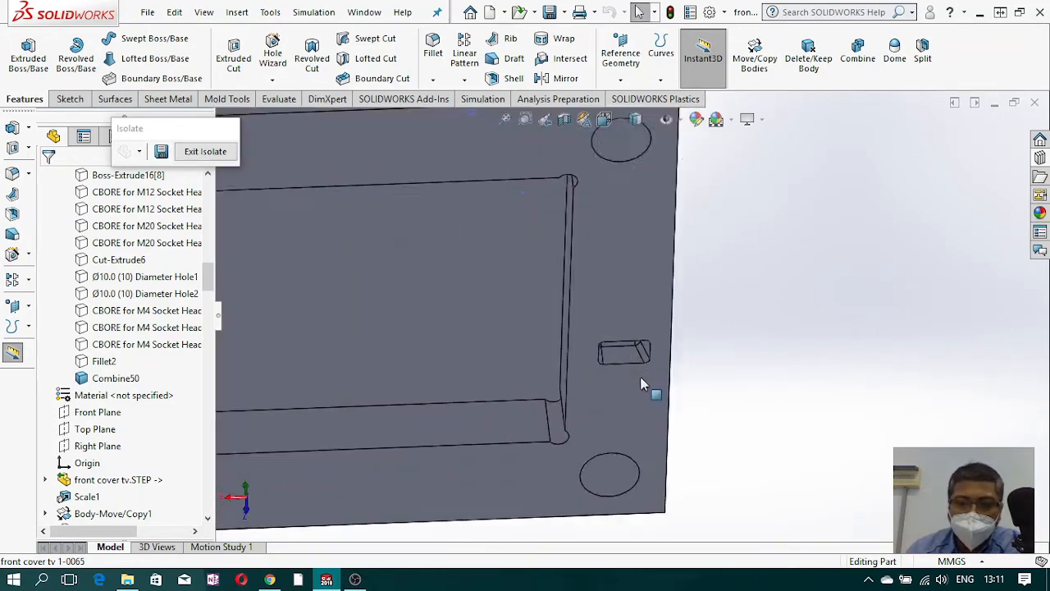
scroll(645, 370, "down", 6)
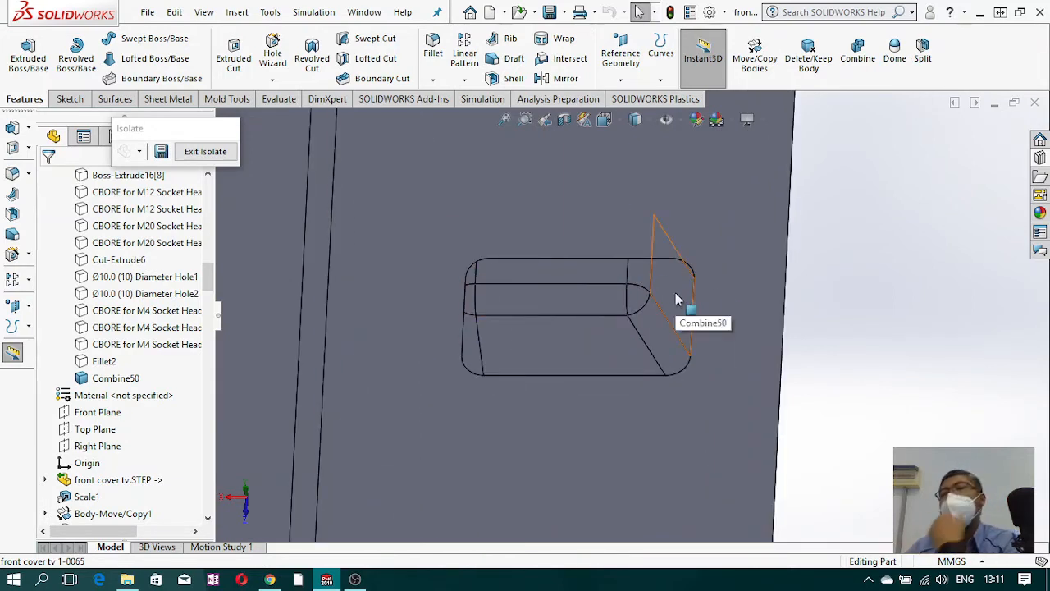
middle_click_drag(824, 355, 648, 301)
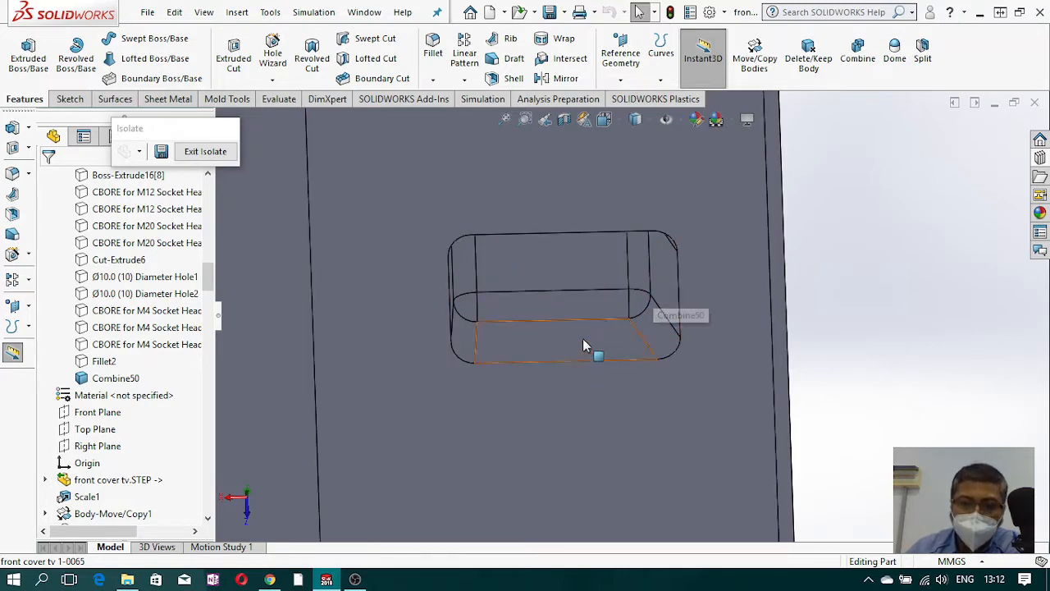
left_click(611, 307)
middle_click_drag(612, 306, 494, 191)
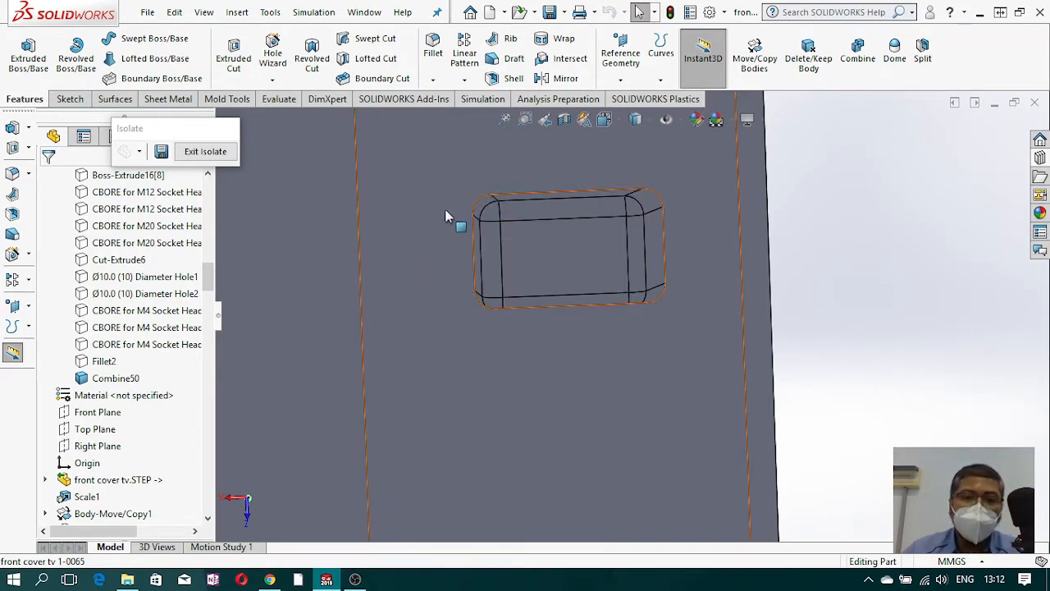
scroll(584, 309, "up", 5)
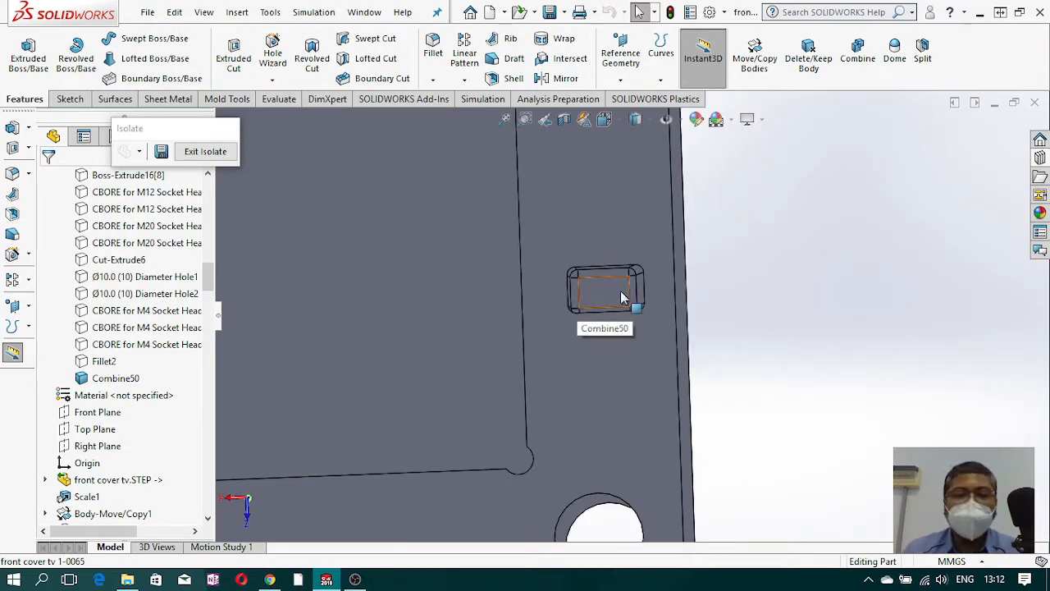
scroll(607, 302, "up", 5)
middle_click_drag(607, 302, 586, 476)
scroll(625, 370, "up", 6)
middle_click_drag(579, 333, 568, 166)
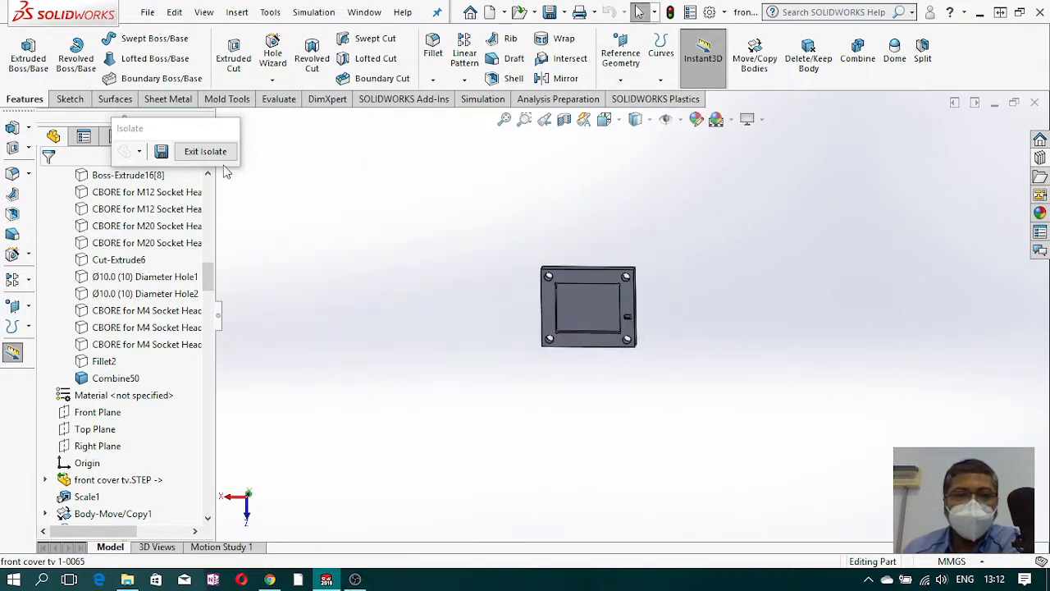
Step: Leave the isolated display and examine the plate with its pins, cavity inserts and the slider block near its edge
left_click(212, 152)
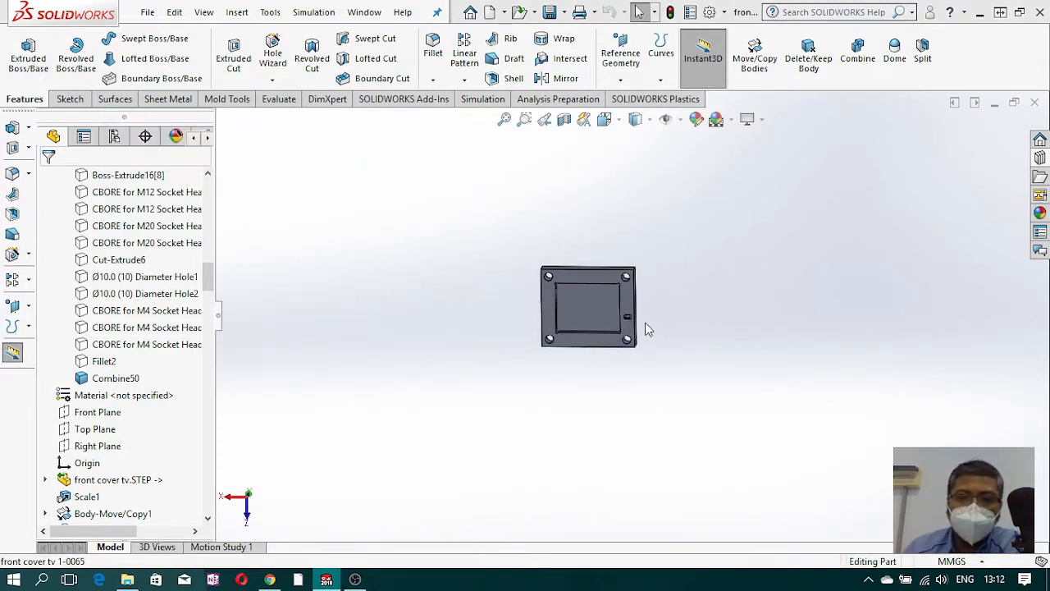
middle_click_drag(631, 334, 630, 237)
scroll(566, 296, "down", 3)
scroll(566, 296, "down", 4)
middle_click_drag(550, 389, 613, 398)
scroll(597, 433, "up", 5)
scroll(615, 395, "down", 2)
scroll(617, 395, "down", 4)
mouse_move(643, 332)
middle_mouse_down()
mouse_move(636, 392)
mouse_move(657, 410)
mouse_move(738, 460)
mouse_move(826, 487)
mouse_move(833, 427)
mouse_move(779, 402)
middle_mouse_up()
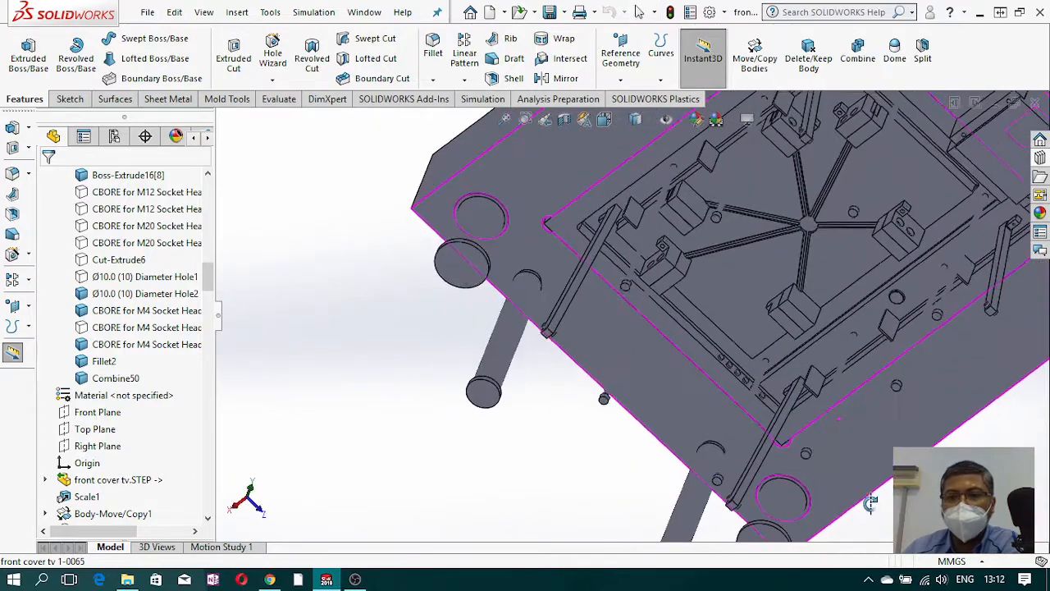
scroll(750, 396, "down", 5)
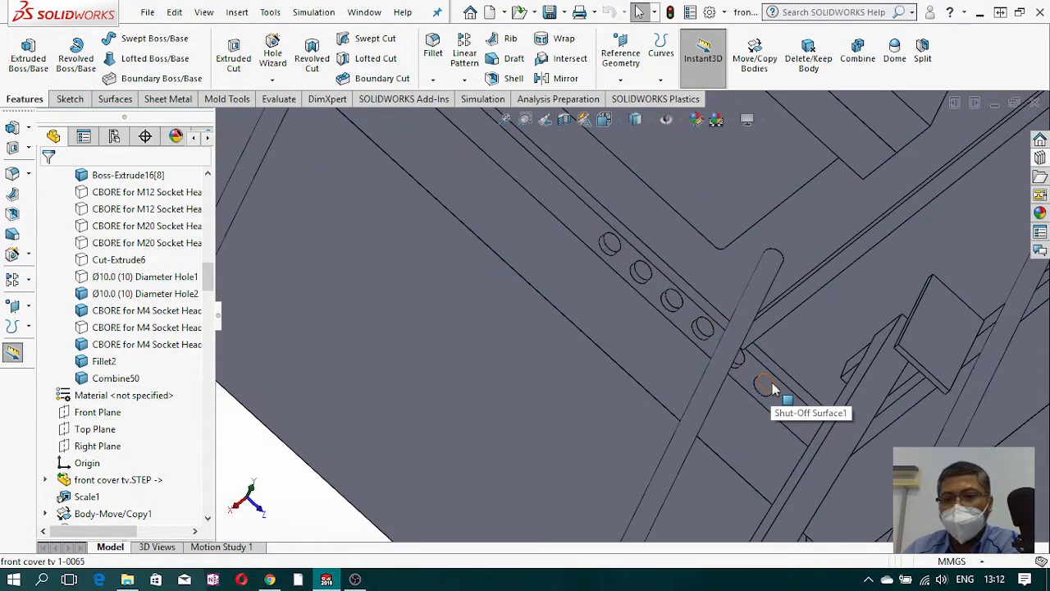
scroll(775, 402, "up", 8)
middle_click_drag(781, 379, 654, 208)
scroll(654, 207, "down", 5)
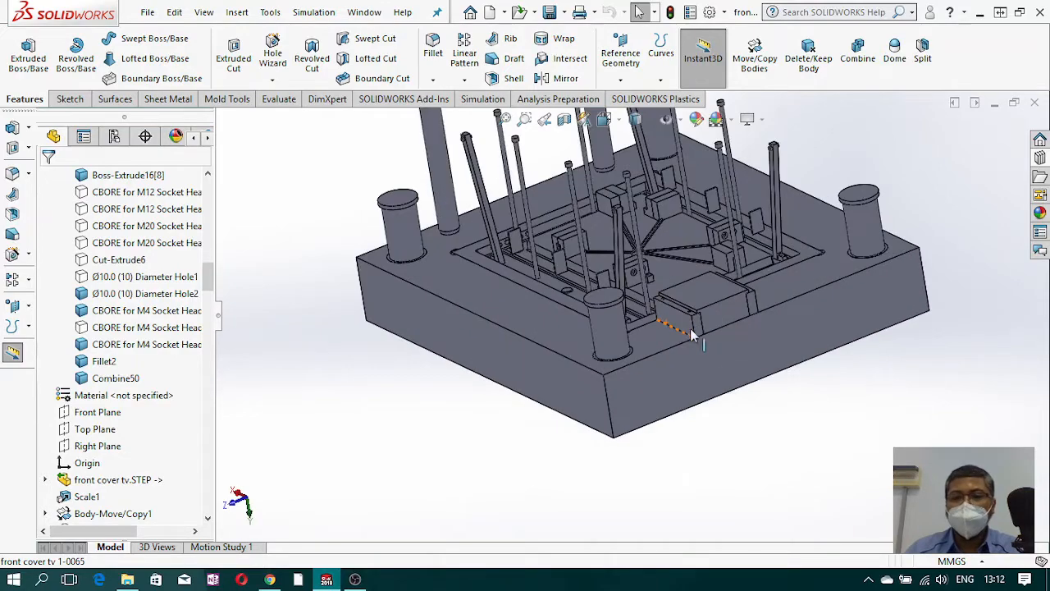
middle_click_drag(763, 355, 797, 429)
scroll(670, 308, "down", 6)
scroll(667, 306, "up", 1)
middle_click_drag(621, 319, 548, 340)
scroll(639, 309, "up", 10)
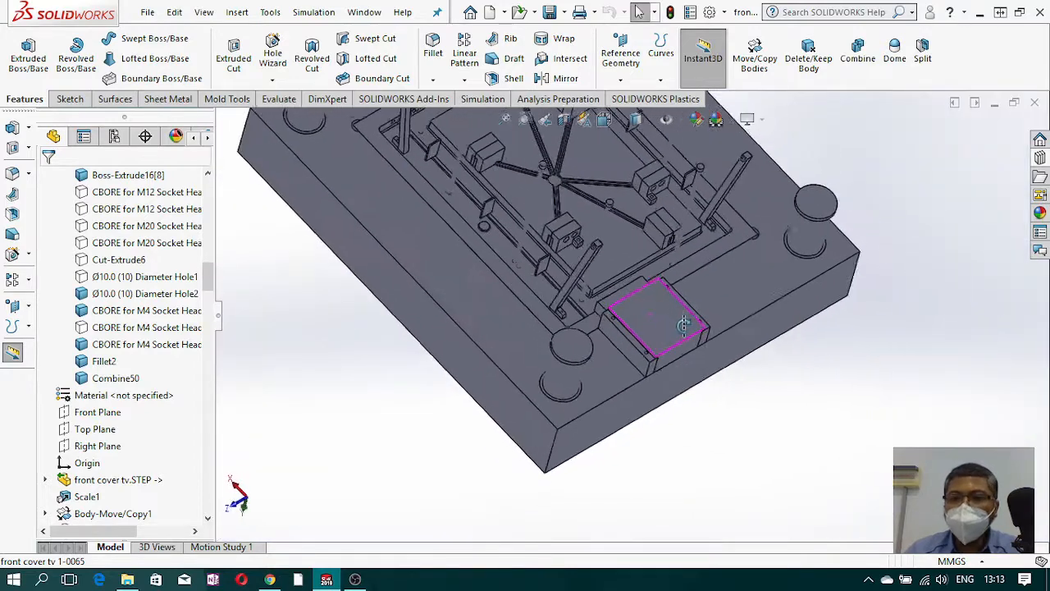
middle_click_drag(684, 325, 679, 351)
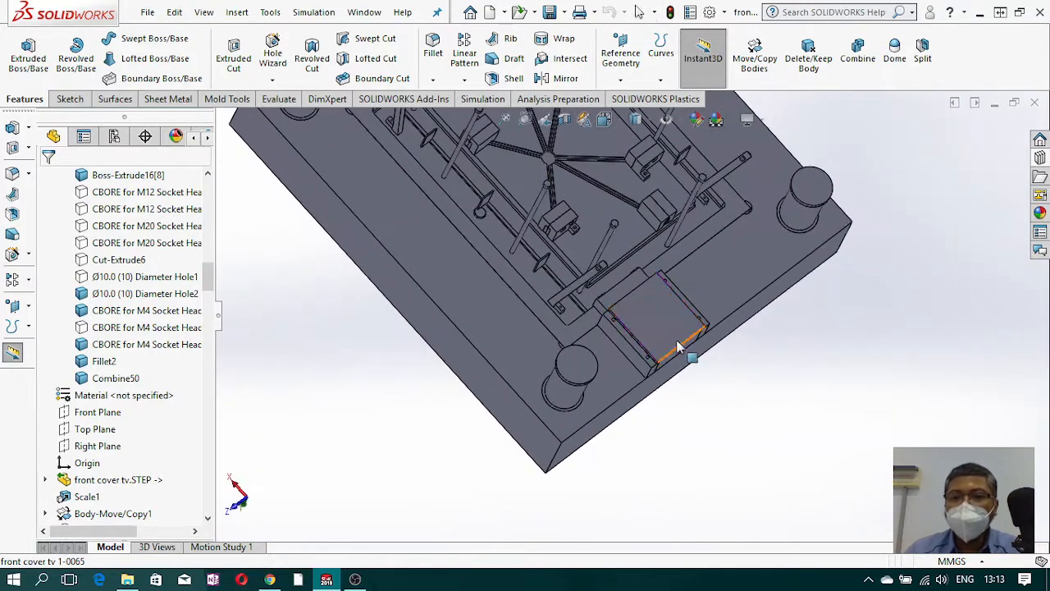
Step: Isolate the slider block body Ø10.0 (10) Diameter Hole2, inspect its holes and side faces, and leave the isolated display
left_click(661, 328)
left_click_drag(201, 478, 202, 273)
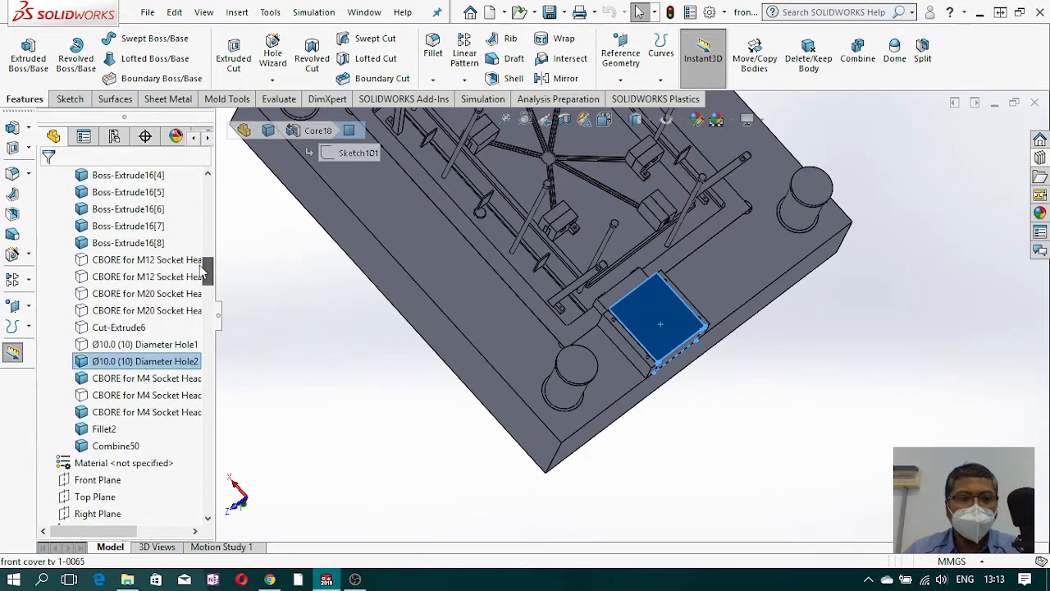
right_click(145, 362)
left_click(216, 376)
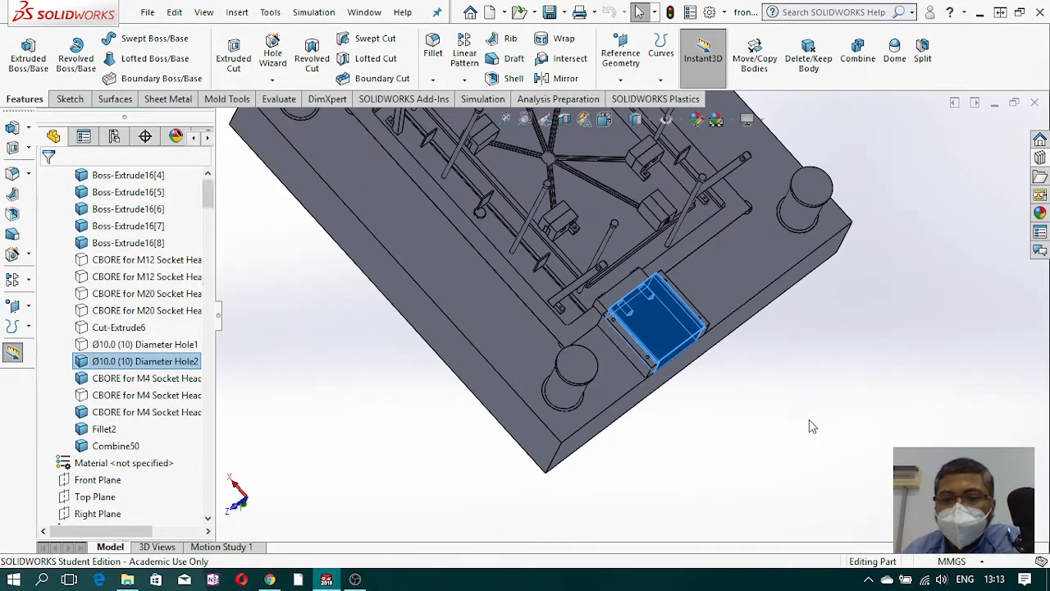
scroll(651, 320, "down", 8)
middle_click_drag(666, 361, 762, 235)
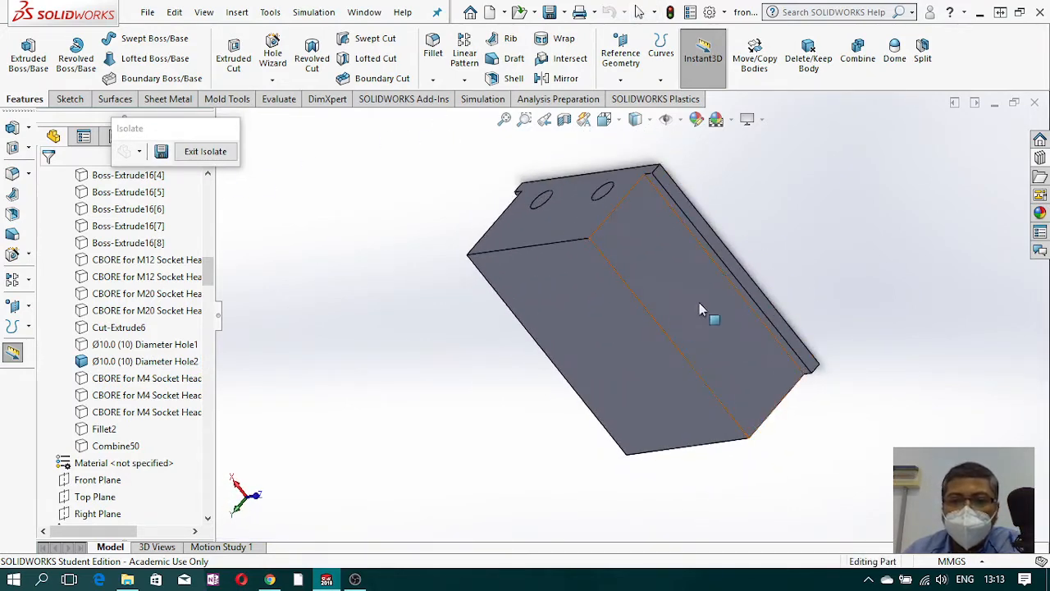
middle_click_drag(687, 359, 558, 322)
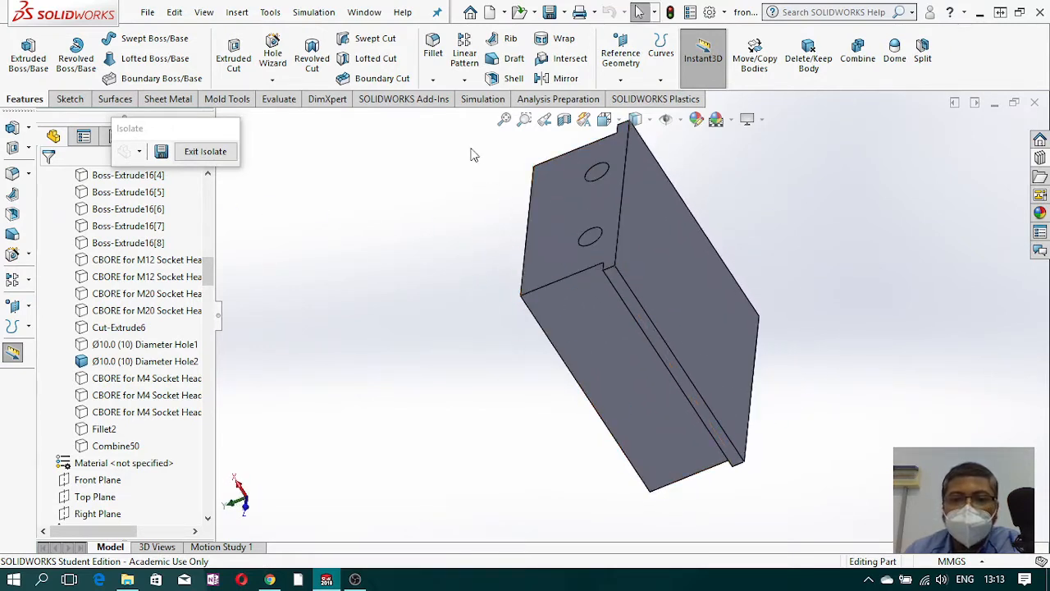
scroll(539, 236, "up", 3)
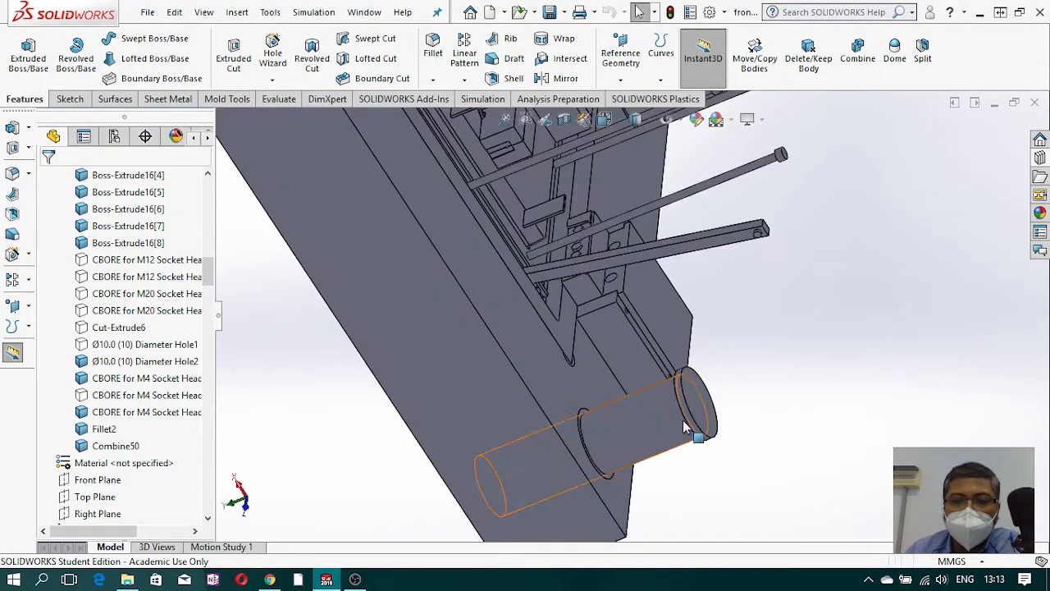
Step: Start a JIS hex socket head cap counterbore with Hole Wizard and place two hole points on the slider block's outer end face
middle_click_drag(713, 445, 795, 405)
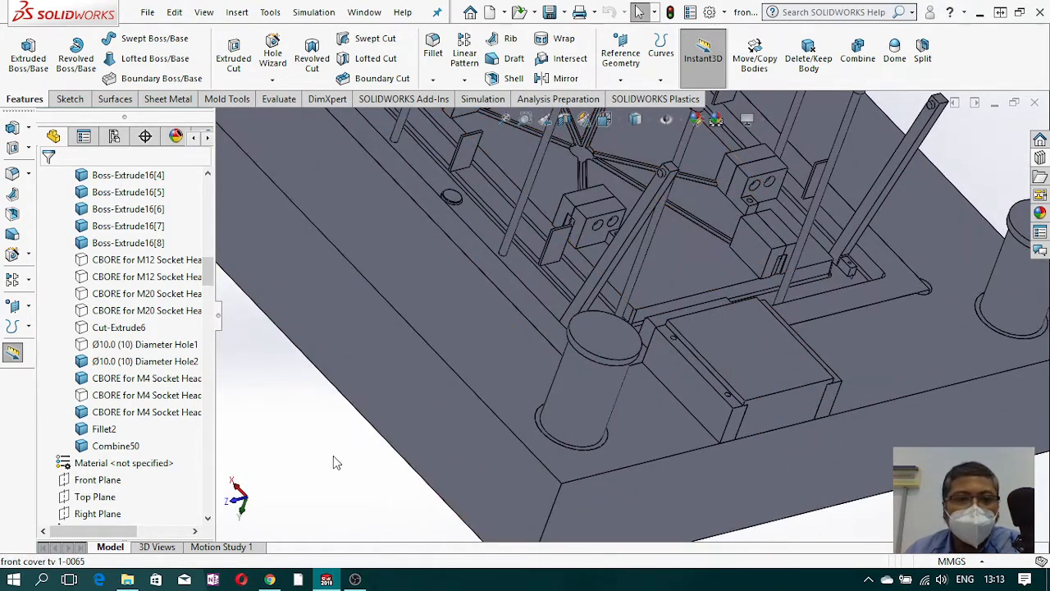
left_click(272, 53)
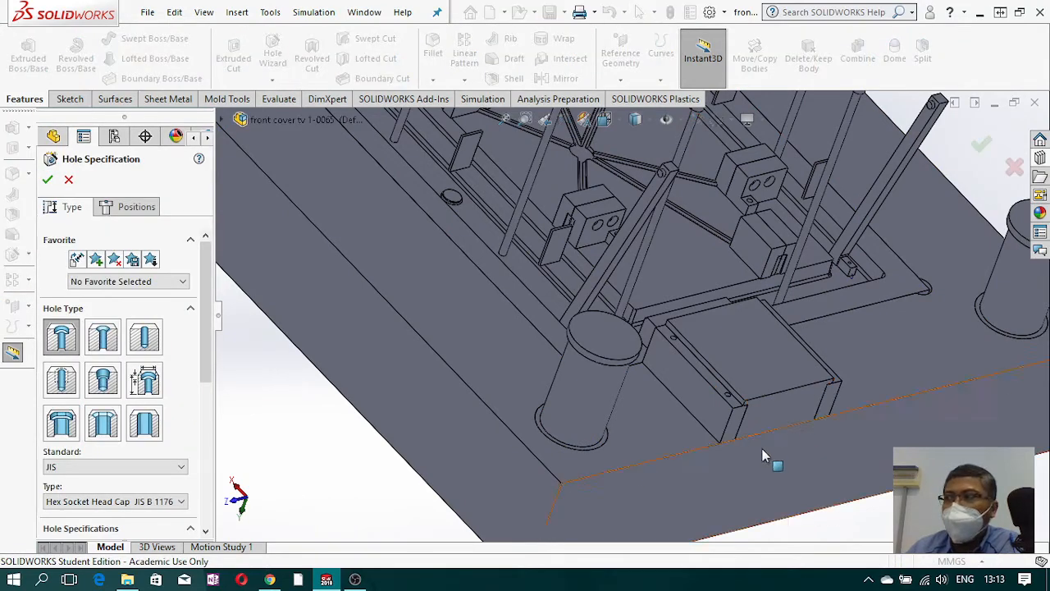
left_click(154, 212)
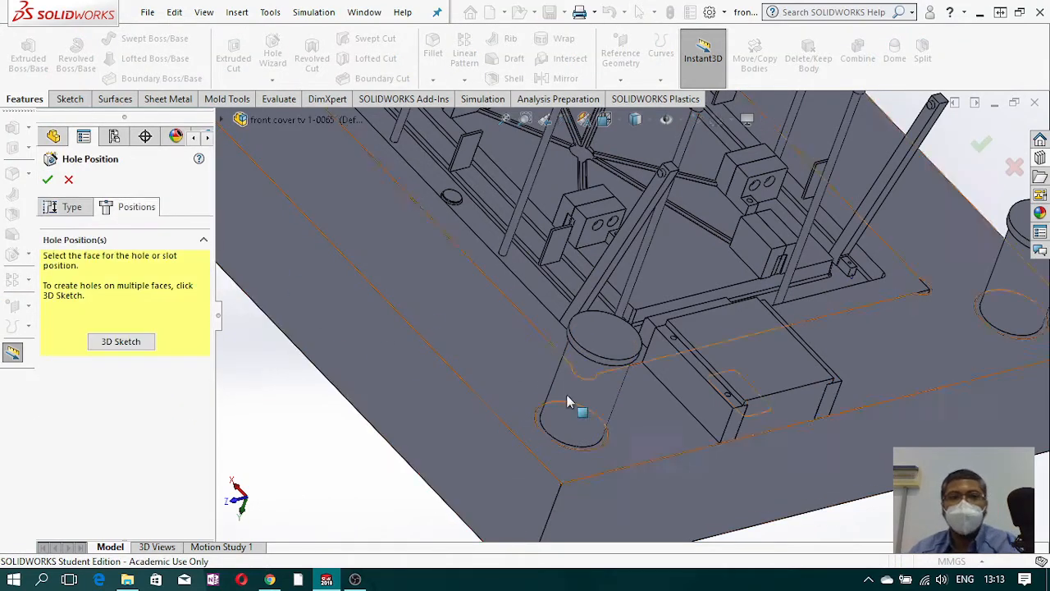
left_click(787, 411)
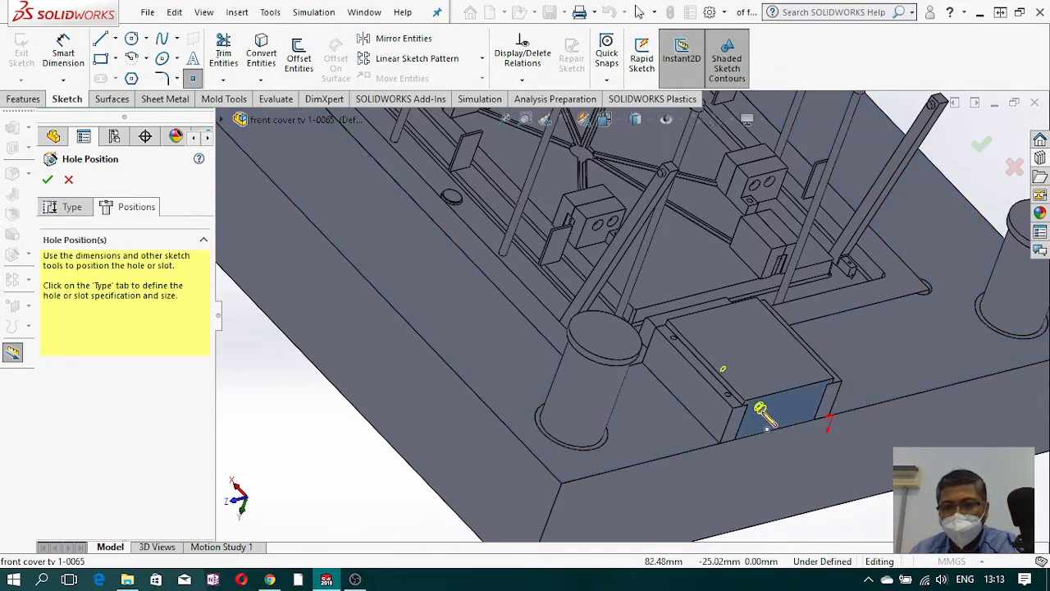
left_click(755, 424)
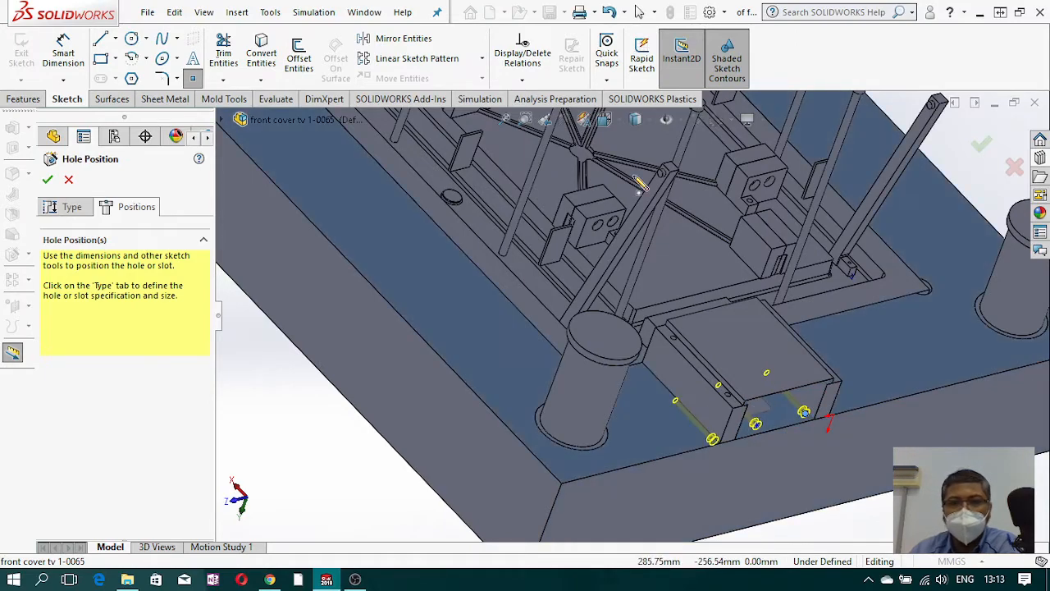
Step: View the hole position sketch normal to its face, ready for dimensioning, and switch the display style to wireframe
left_click(619, 121)
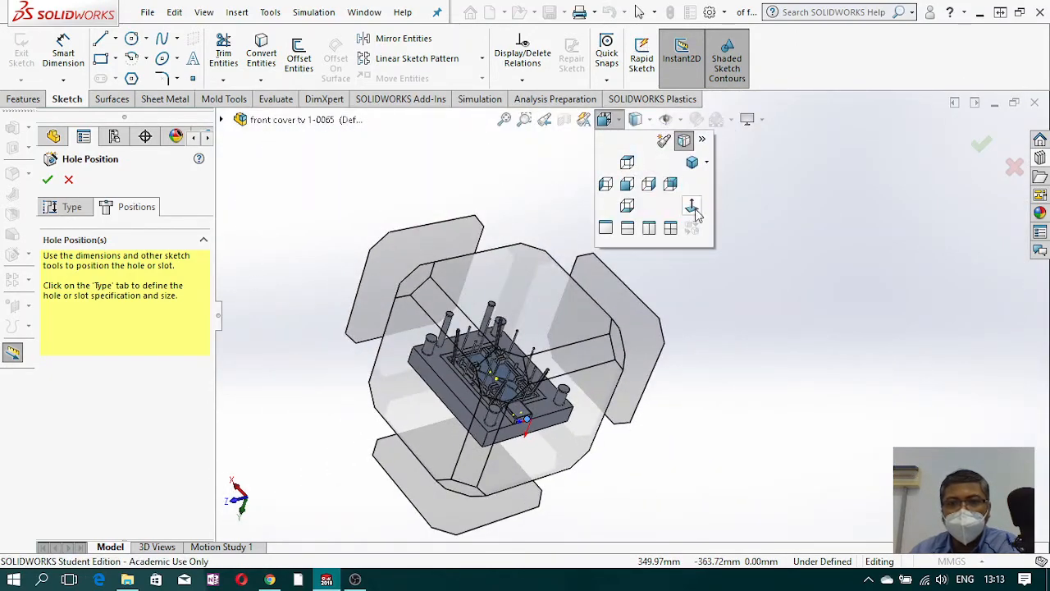
left_click(692, 208)
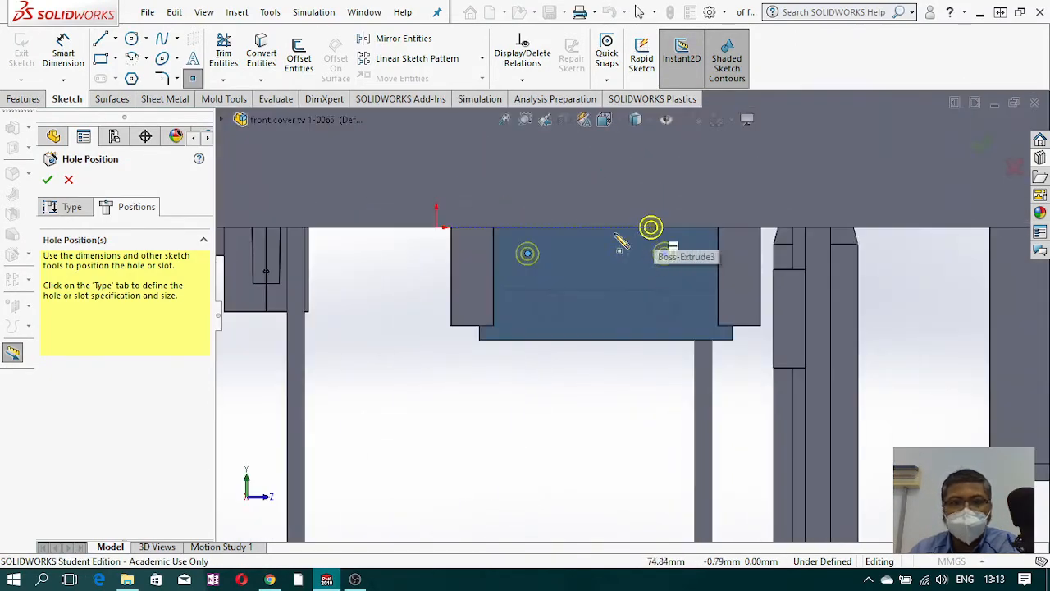
scroll(642, 233, "down", 2)
left_click(67, 54)
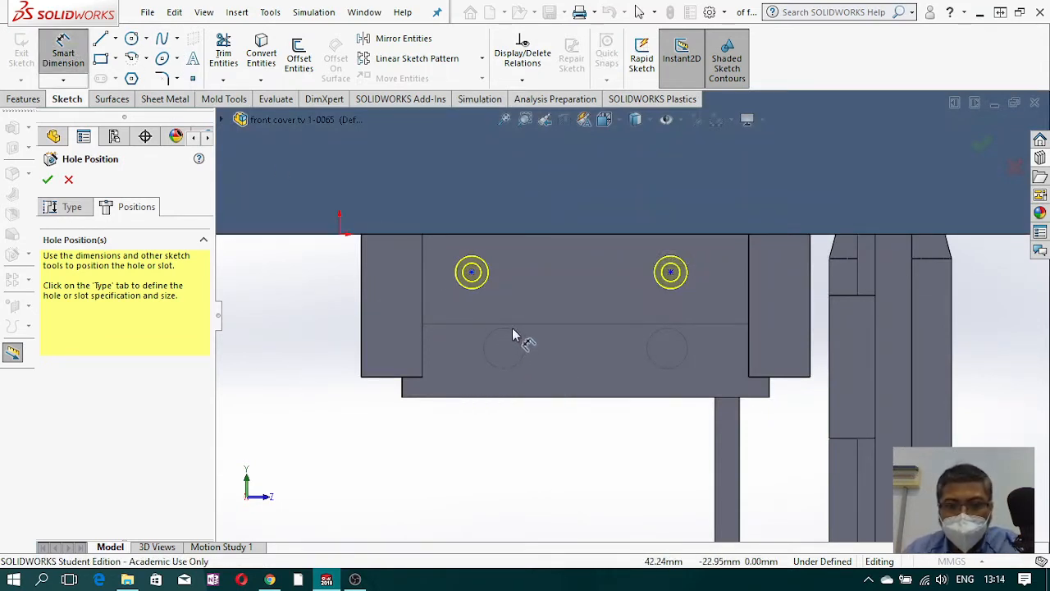
left_click(643, 121)
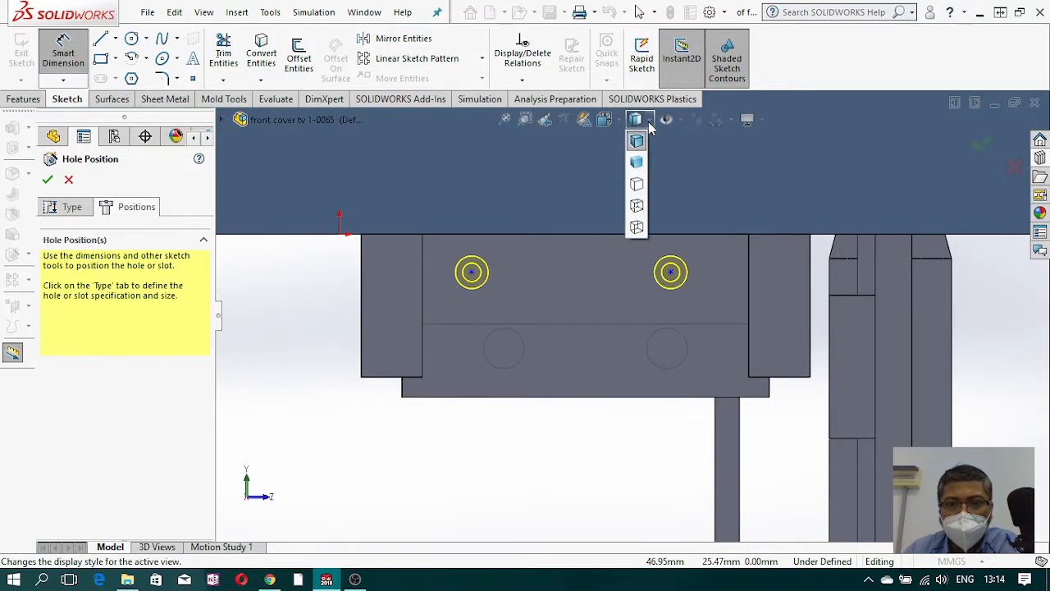
left_click(638, 229)
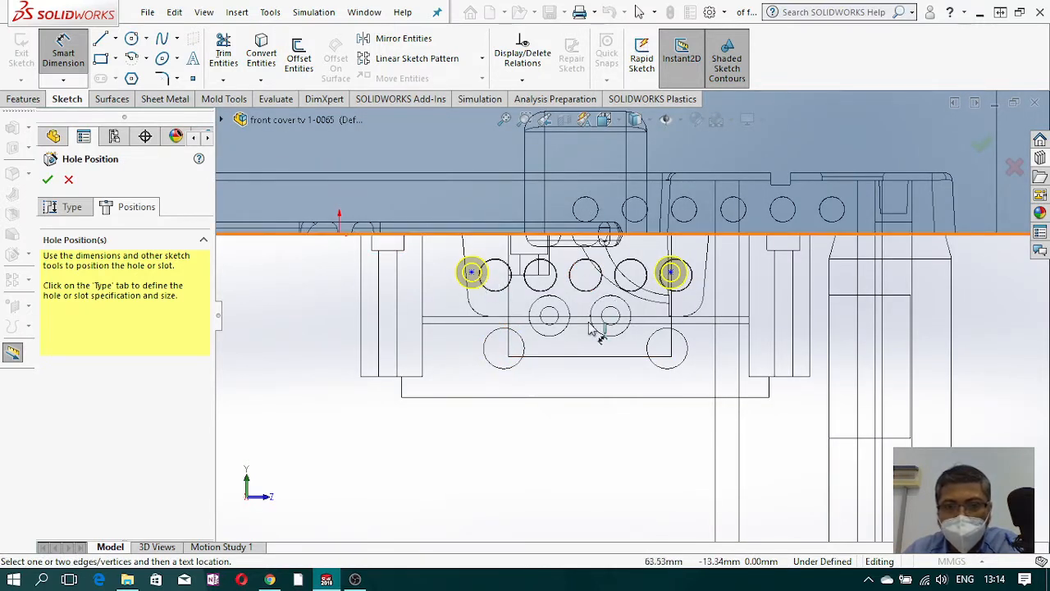
Step: Dimension the first hole point 10 mm horizontally from the centre of the nearer large circle in the slider block
left_click(495, 340)
left_click(471, 272)
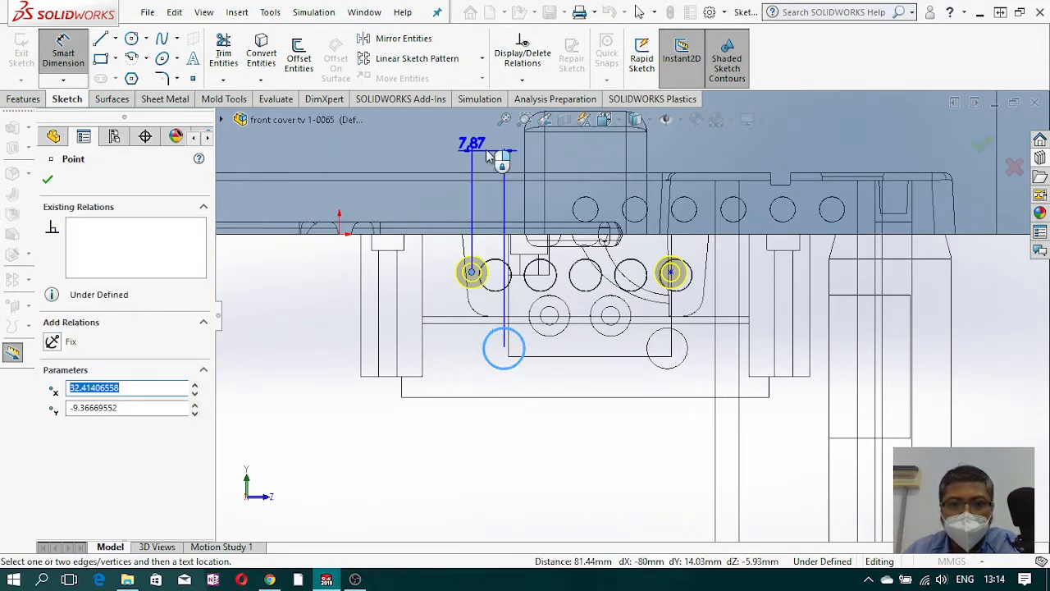
left_click(485, 149)
type("1")
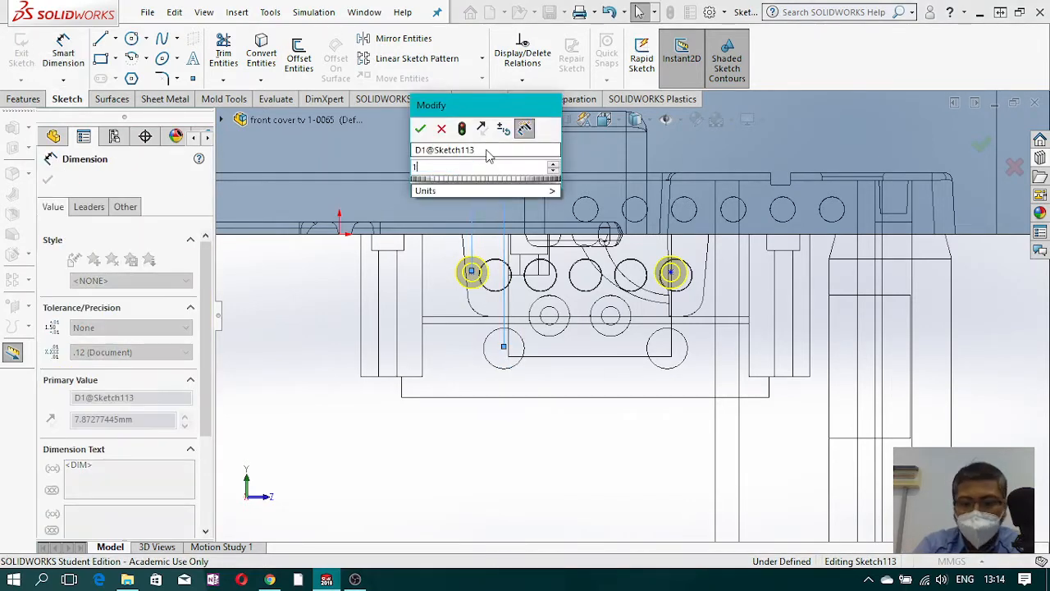
type("0")
key("Return")
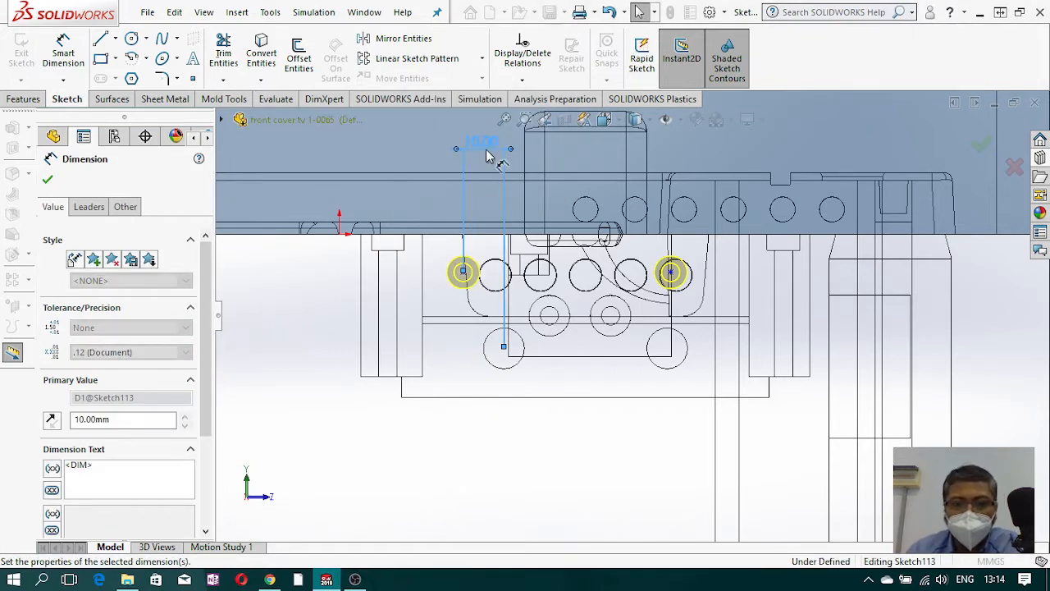
Step: Try 13 mm for the first hole point's horizontal distance, and set it to 15 mm
double_click(494, 149)
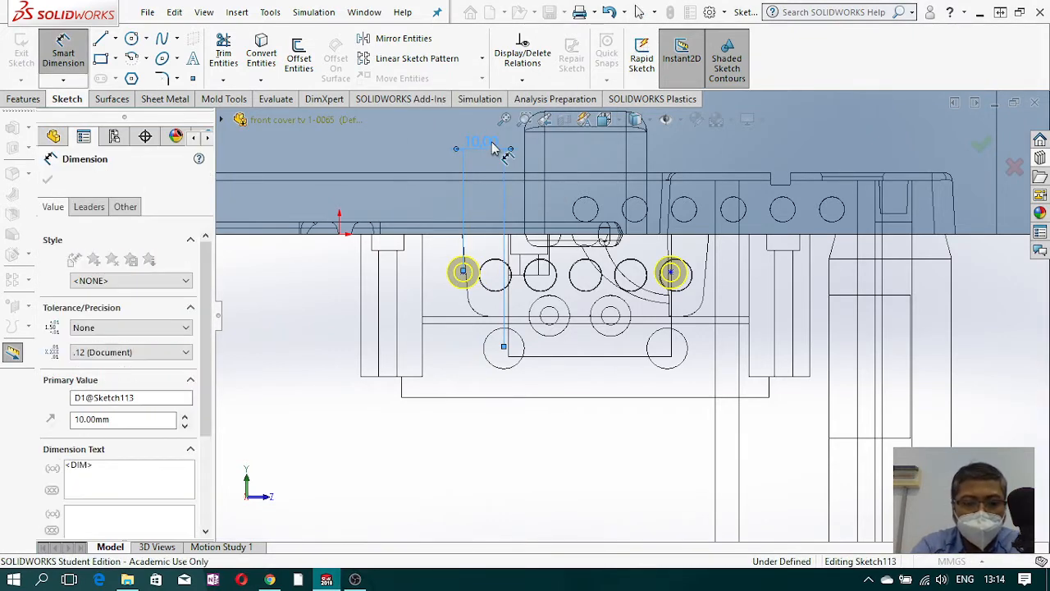
type("8")
key("Return")
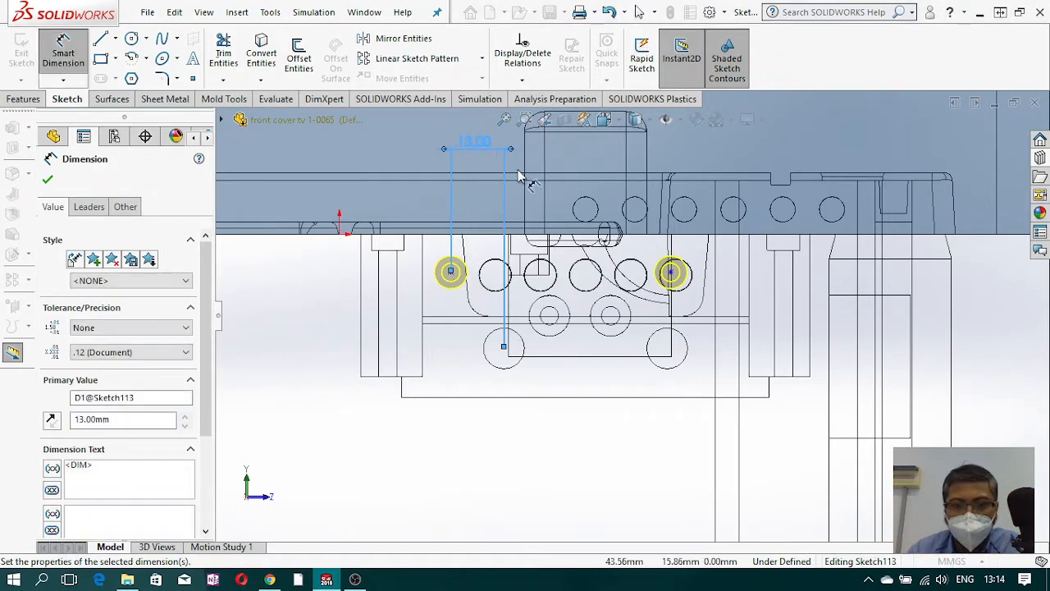
double_click(469, 148)
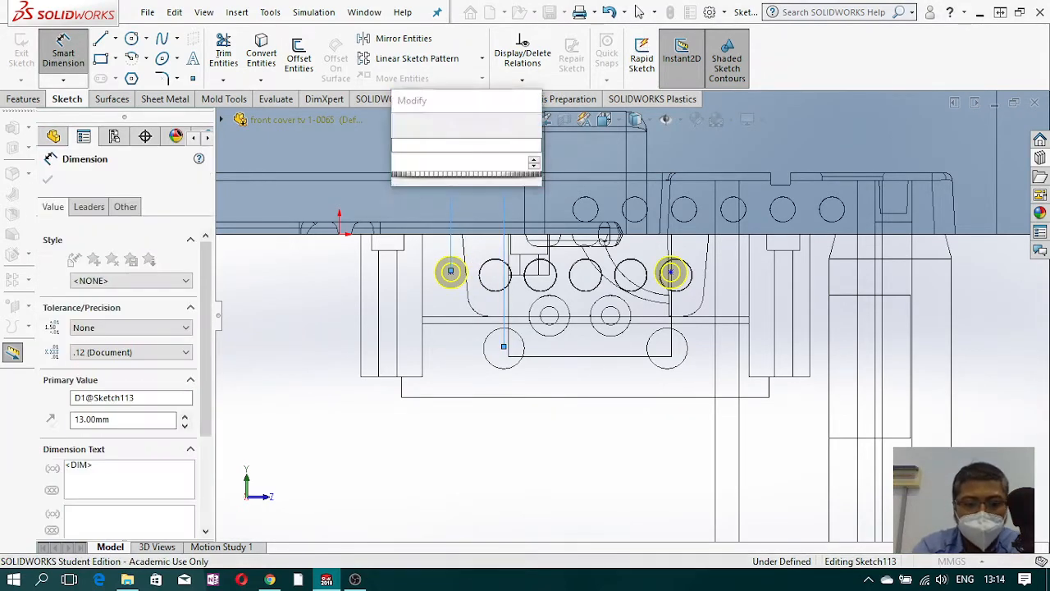
type("15")
key("Return")
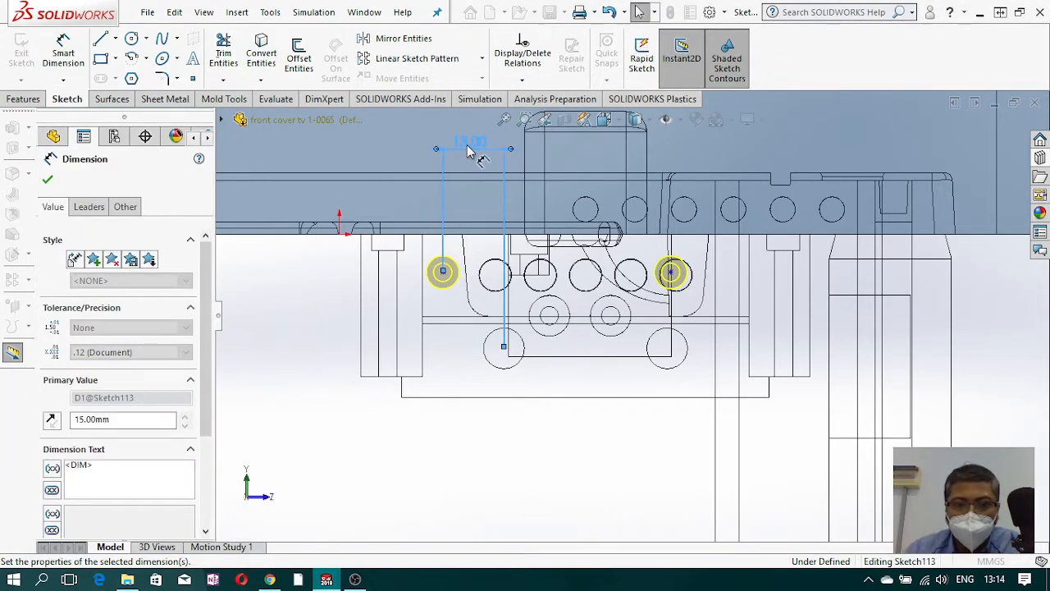
Step: Dimension the second hole point 15 mm horizontally outward from the centre of the other large circle in the block
left_click(672, 274)
left_click(682, 341)
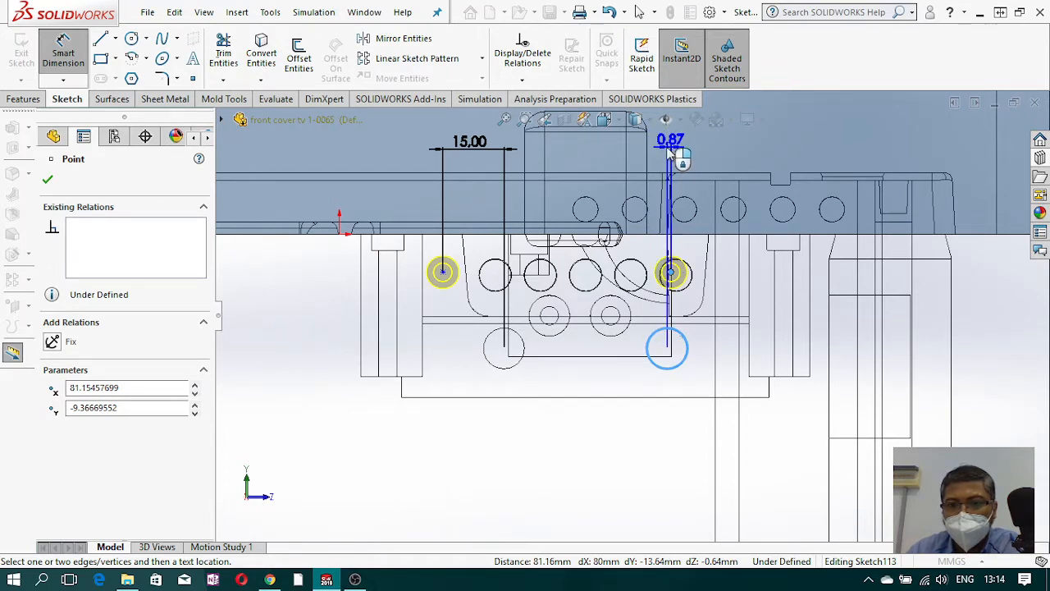
left_click(669, 151)
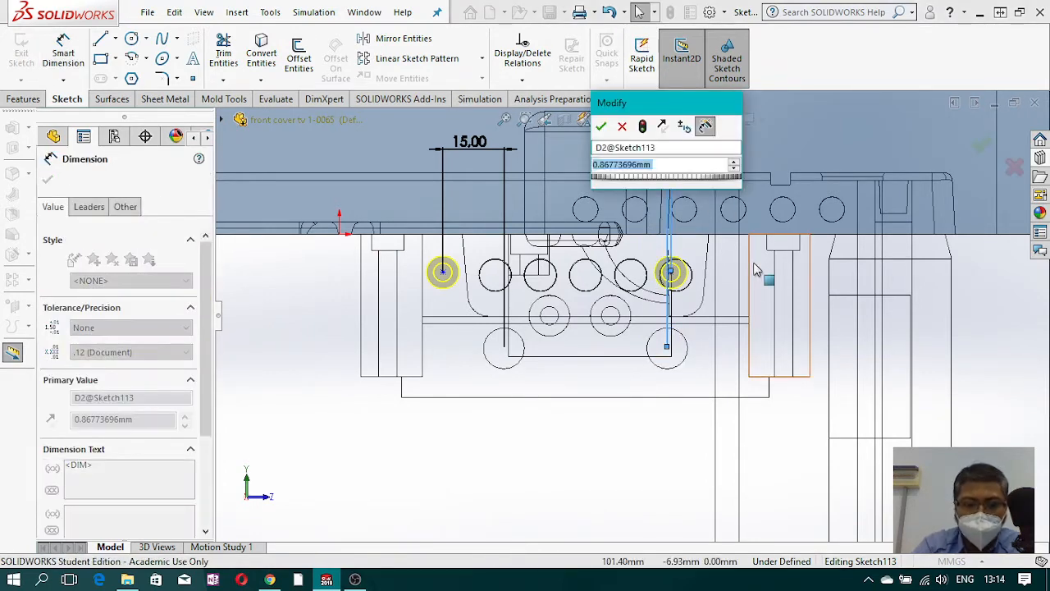
type("15")
key("Return")
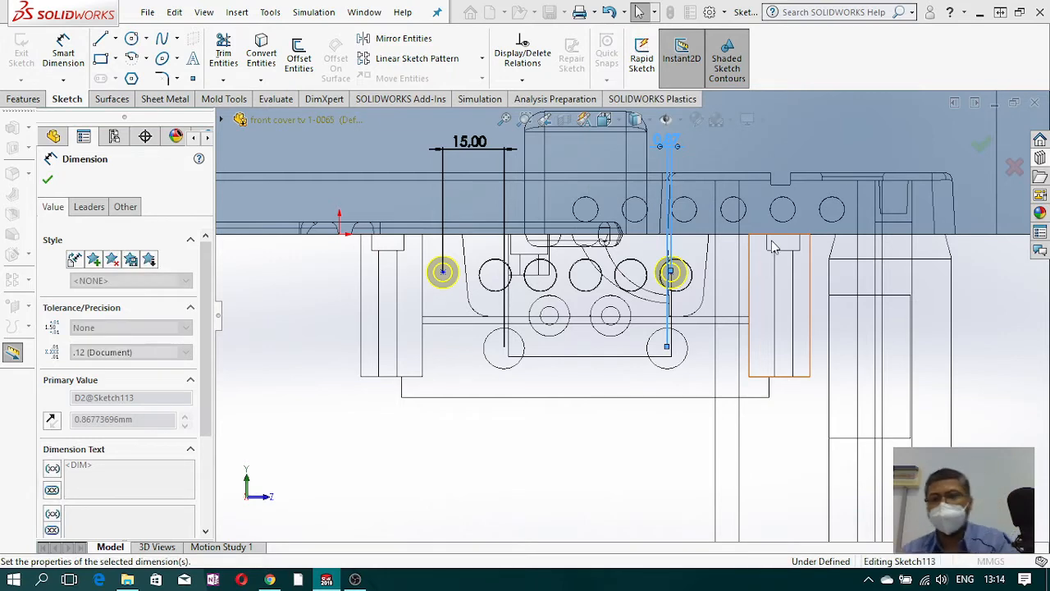
key("Escape")
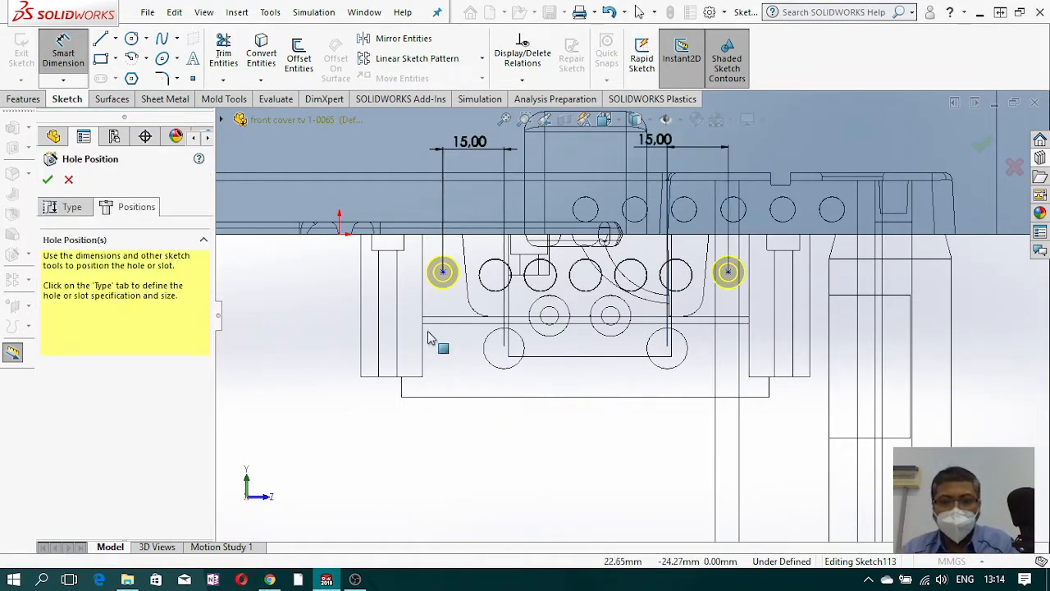
key("Escape")
Step: Add a horizontal relation between the two hole points
left_click(728, 272)
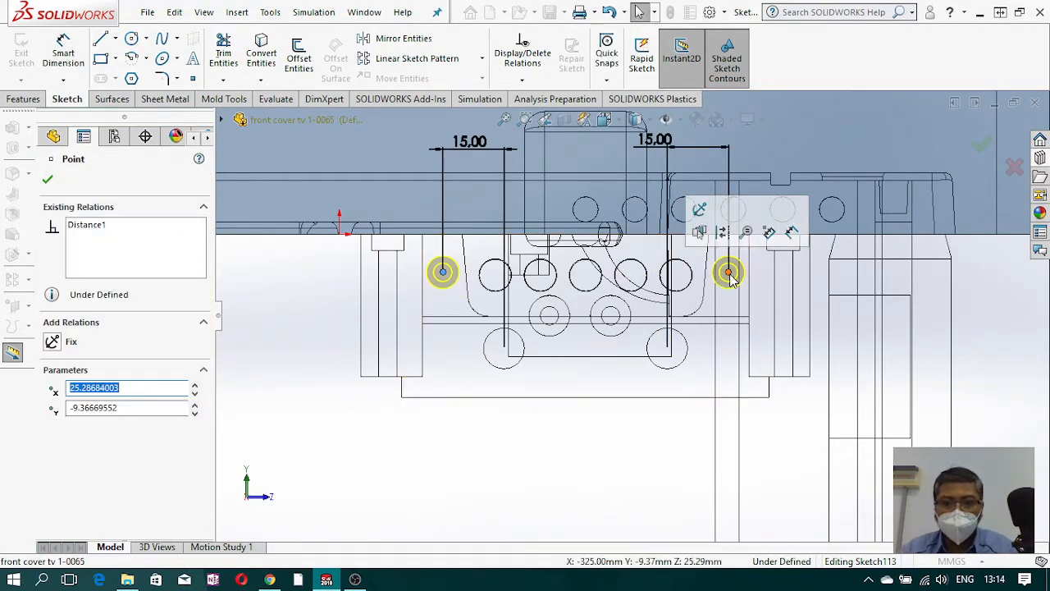
left_click(729, 274, "ctrl")
left_click(69, 427)
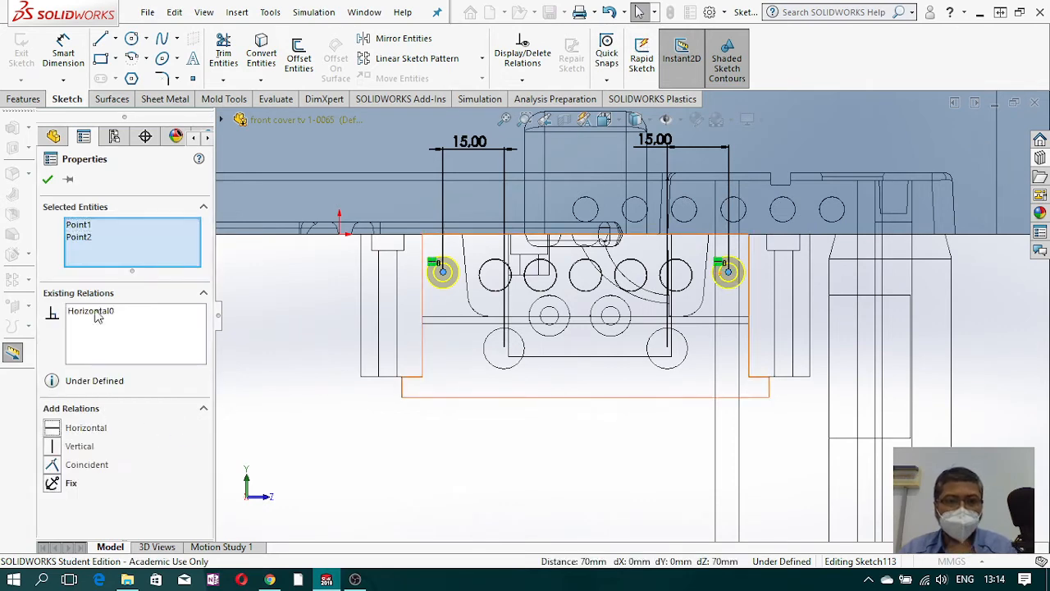
Step: Dimension the first hole point 10 mm vertically below the sketch origin and finish dimensioning
left_click(69, 57)
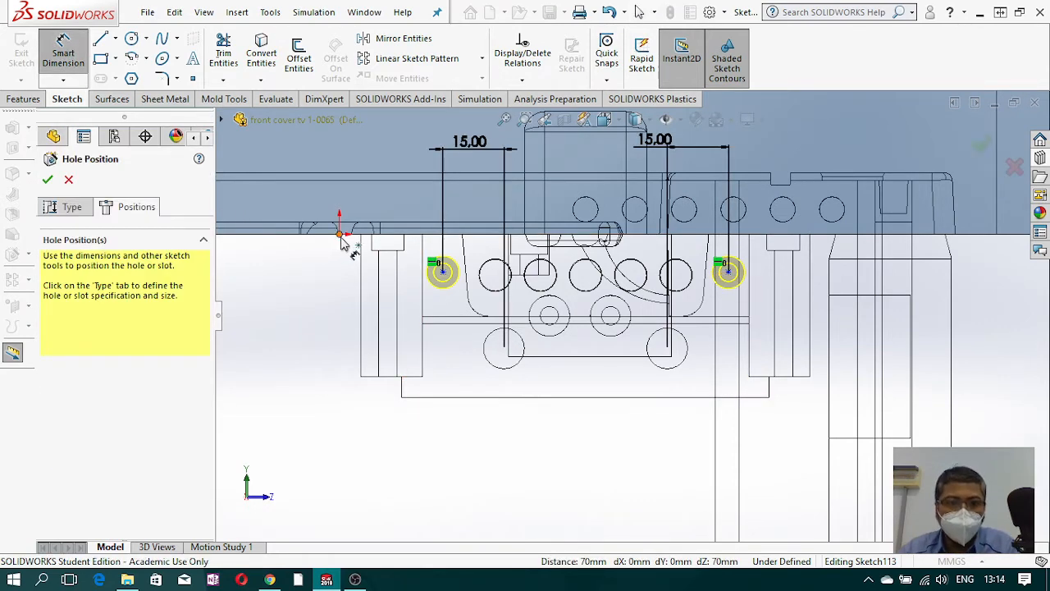
left_click(442, 272)
left_click(339, 233)
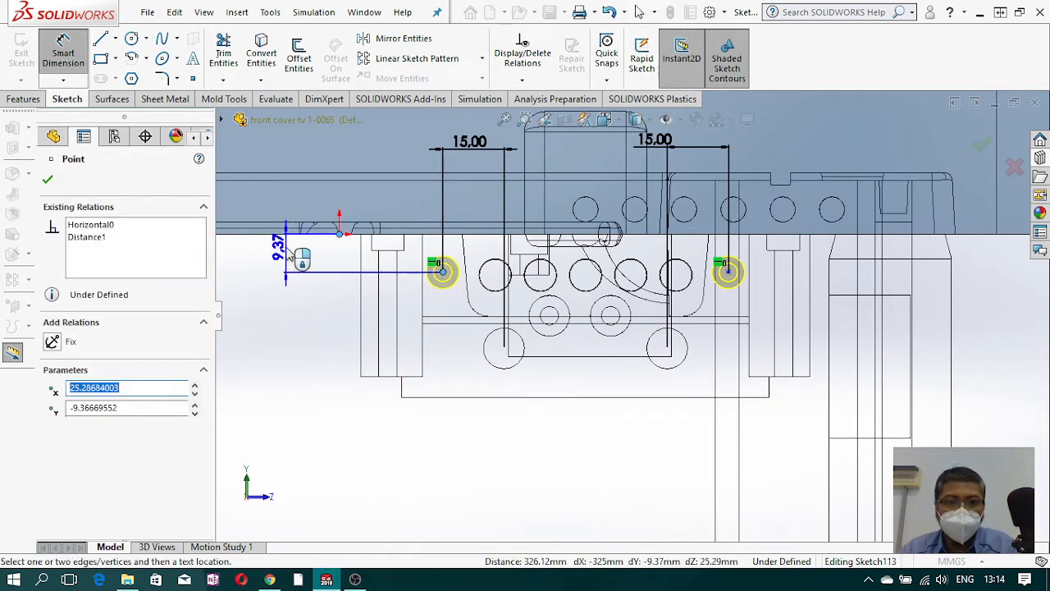
left_click(287, 255)
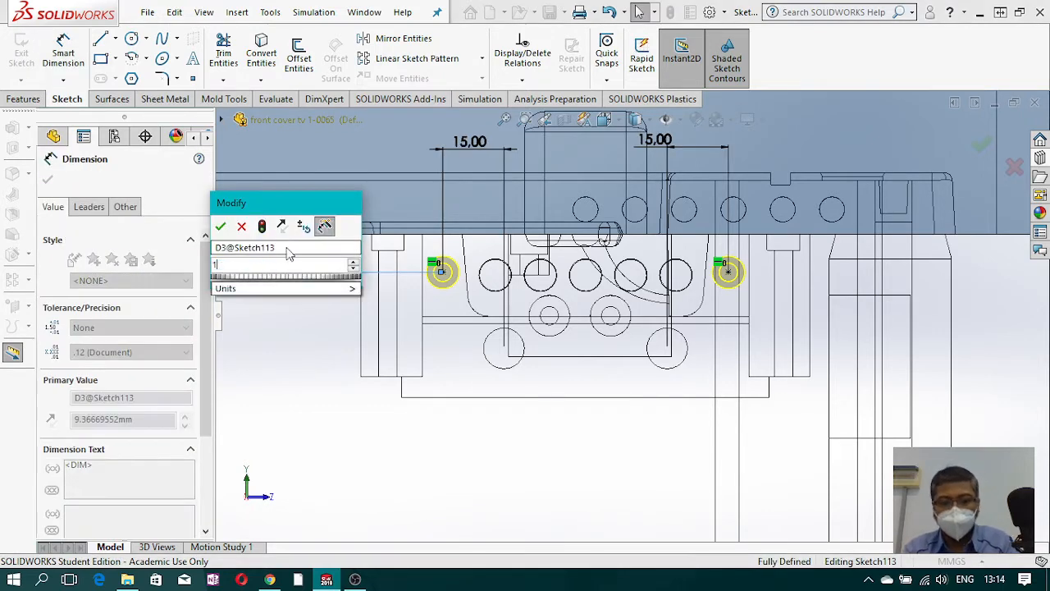
type("10")
key("Return")
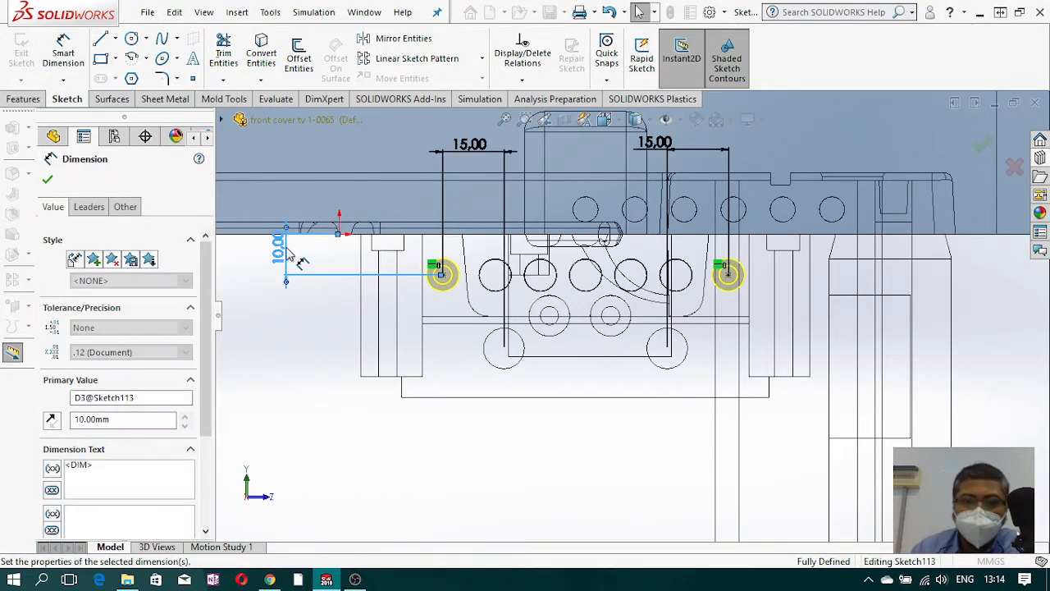
scroll(630, 376, "up", 5)
middle_click_drag(626, 374, 628, 223)
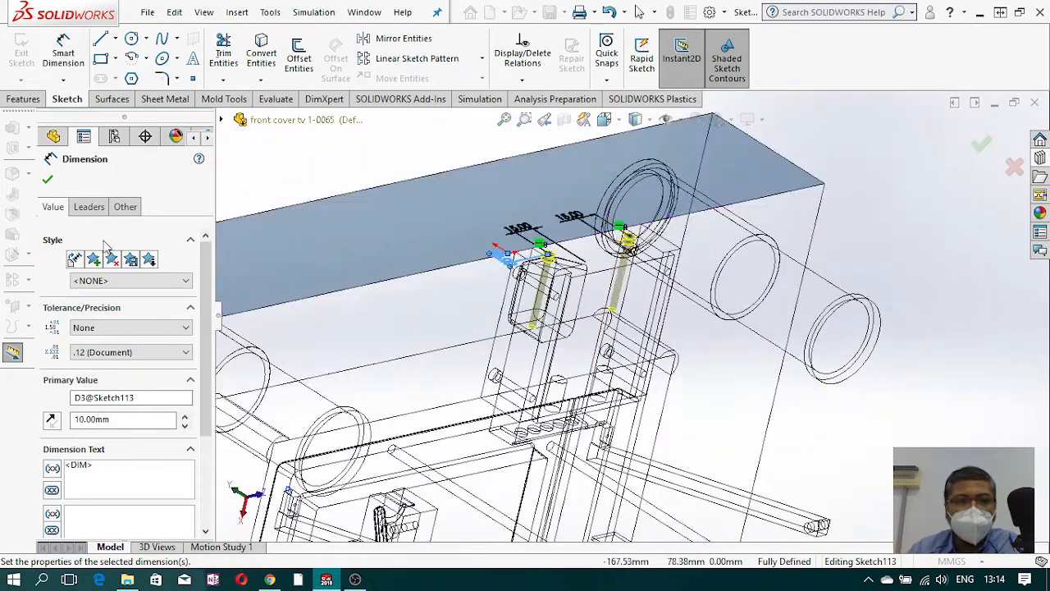
left_click(48, 178)
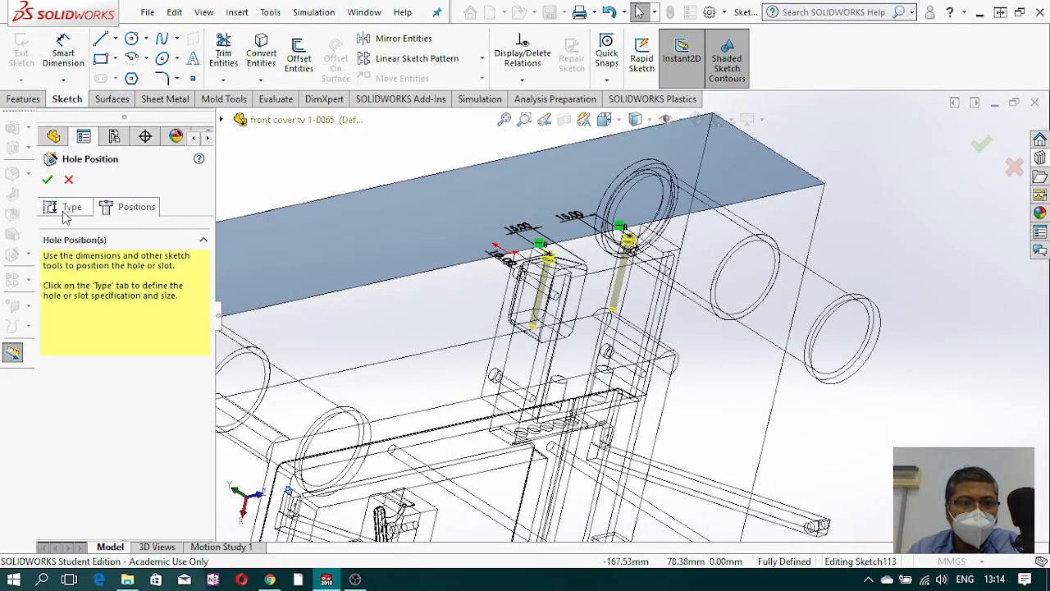
Step: Set the blind depth of the M4 counterbored holes to 110 mm
left_click_drag(207, 305, 209, 427)
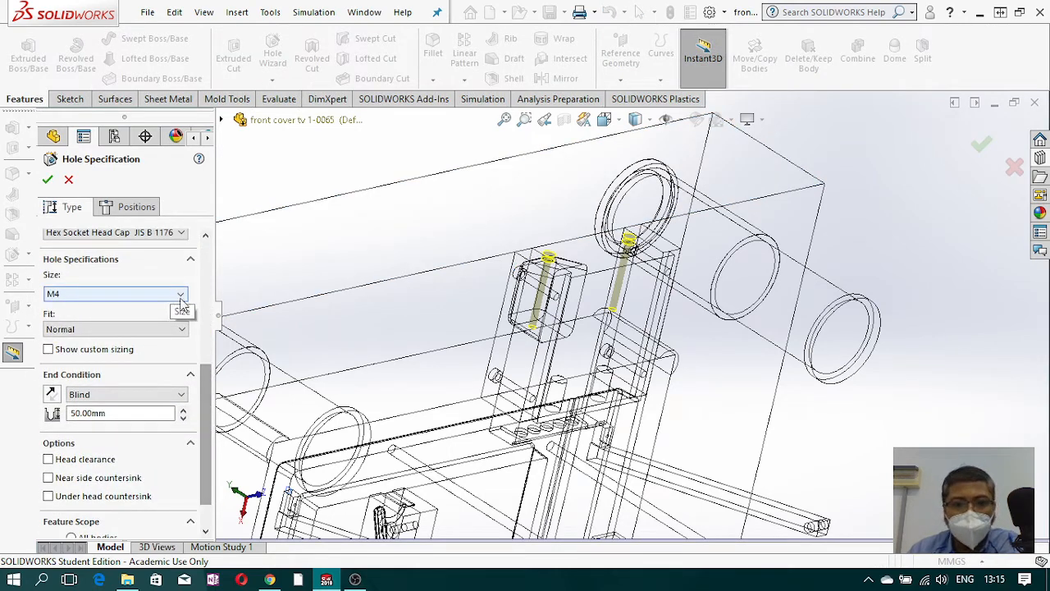
scroll(707, 333, "up", 5)
middle_click_drag(678, 324, 592, 320)
scroll(610, 305, "down", 7)
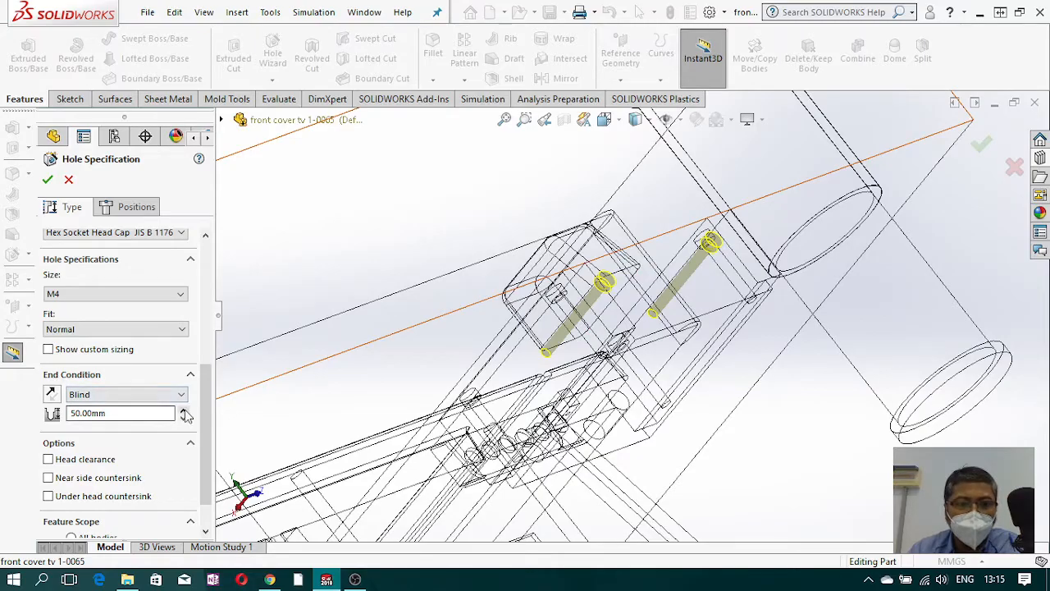
middle_click_drag(568, 402, 592, 323)
scroll(529, 461, "up", 3)
scroll(528, 458, "up", 3)
scroll(561, 402, "down", 8)
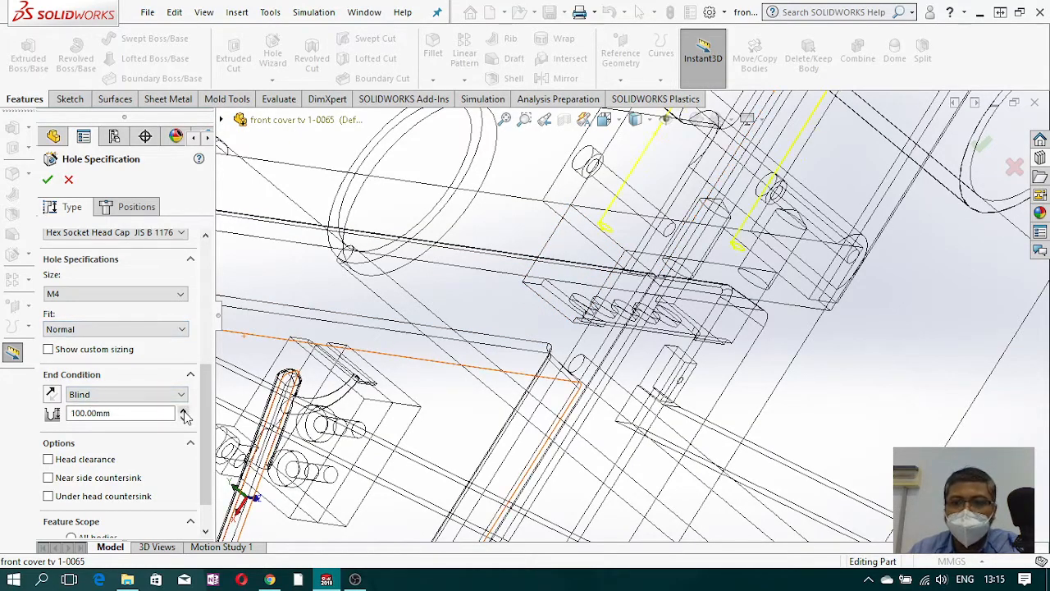
middle_click_drag(533, 344, 549, 299)
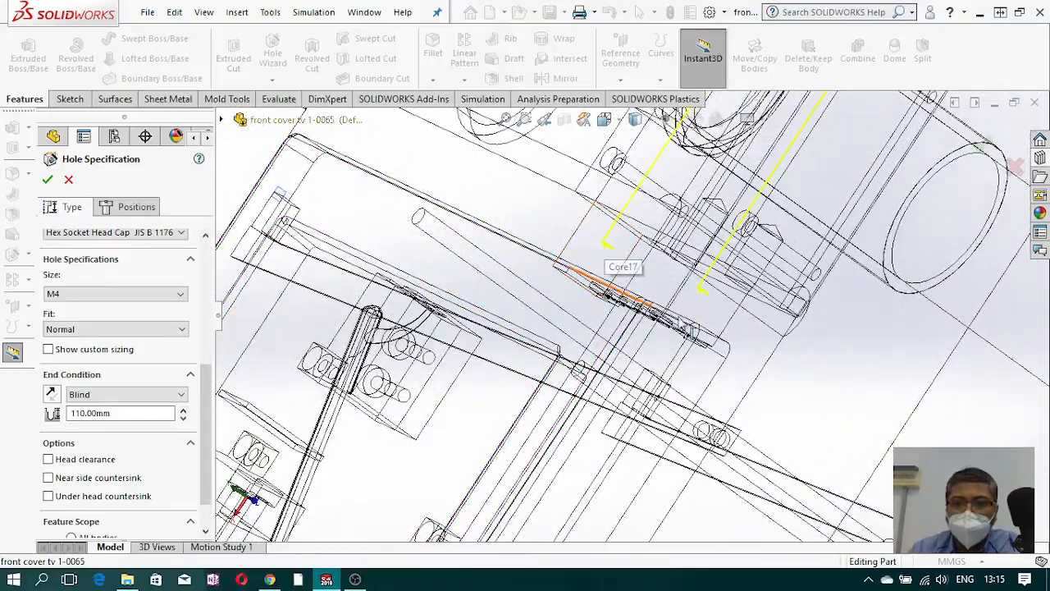
Step: Enable head clearance for the M4 holes and set it to 80 mm
left_click(48, 460)
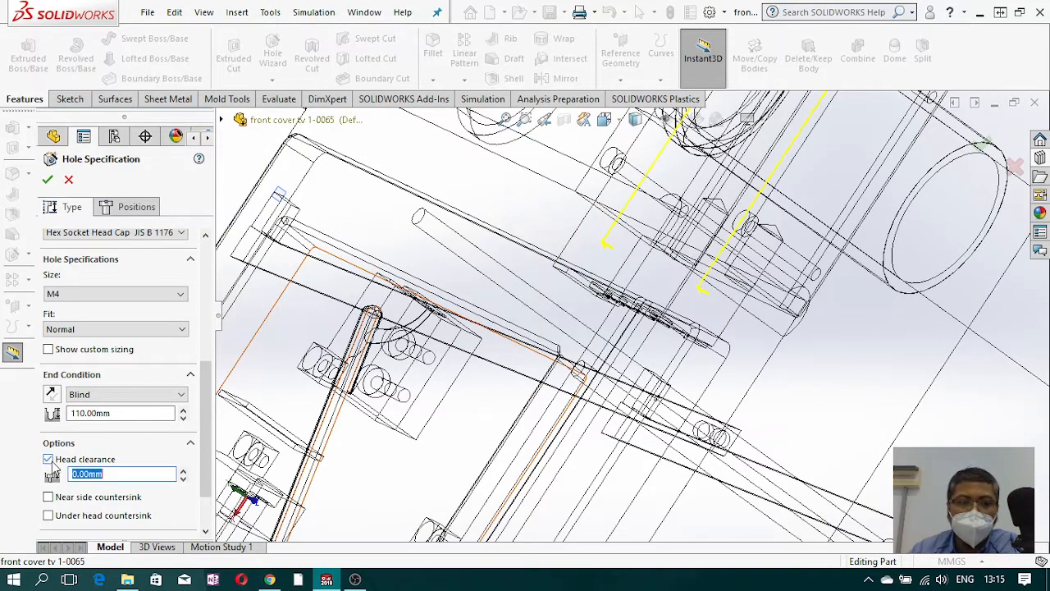
scroll(694, 330, "up", 7)
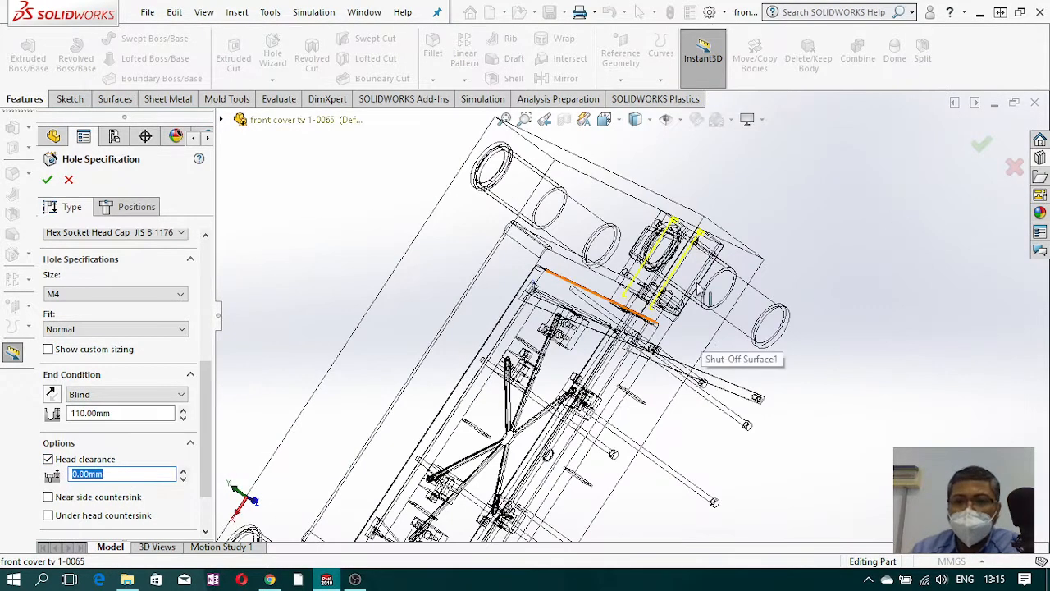
scroll(696, 283, "down", 4)
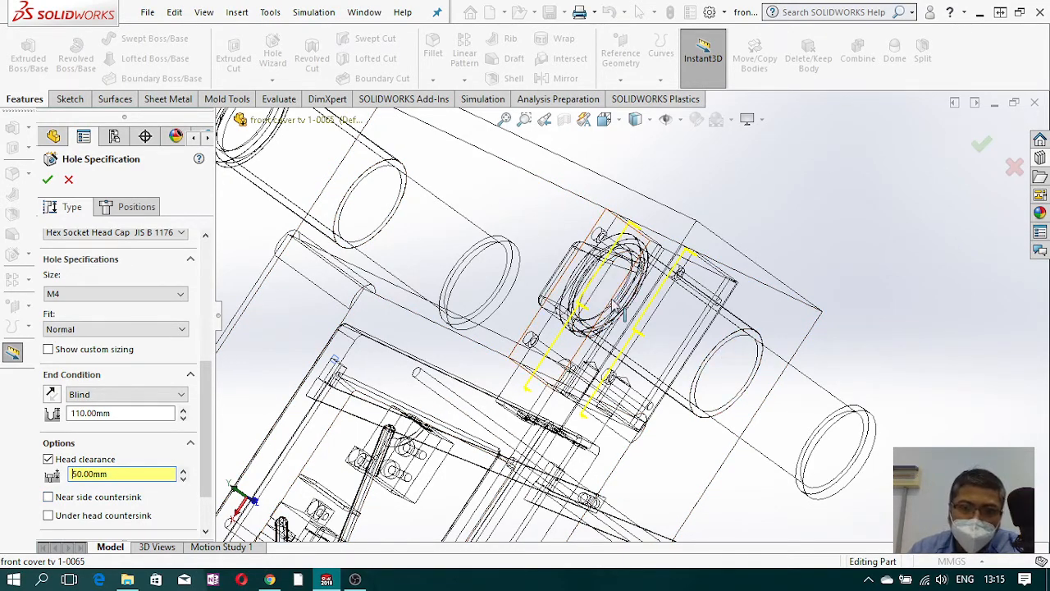
scroll(663, 330, "down", 5)
scroll(644, 341, "up", 4)
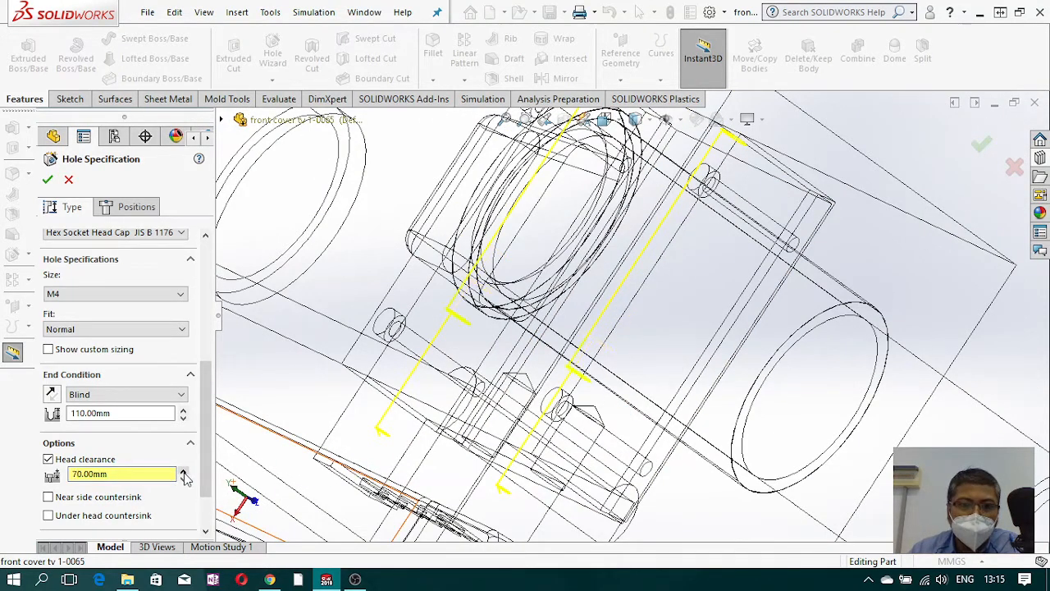
middle_click_drag(710, 380, 681, 361)
scroll(640, 329, "up", 3)
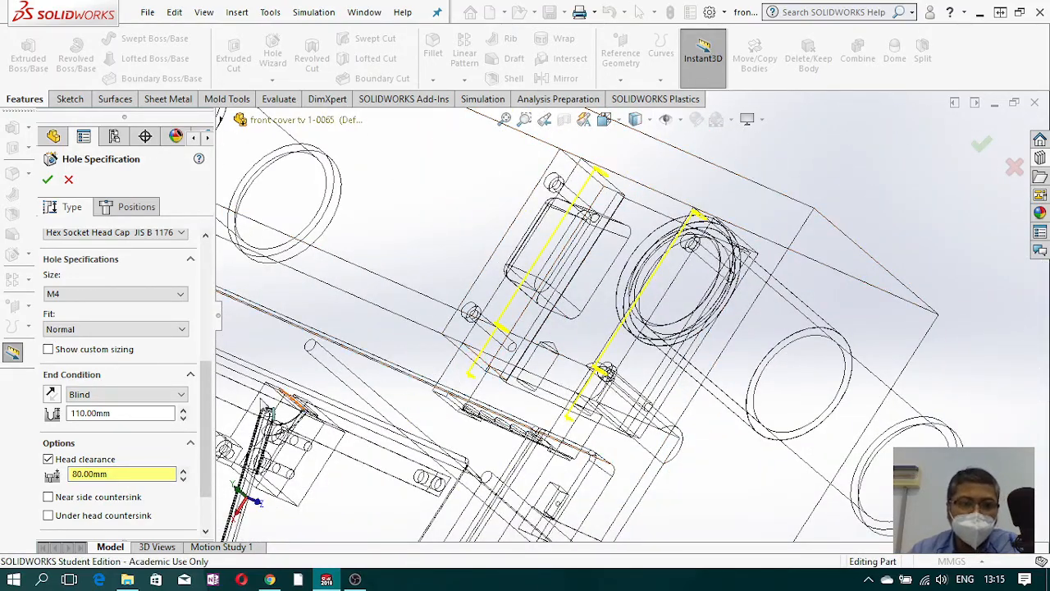
Step: Enable custom sizing for the holes and set the counterbore diameter to 10 mm
left_click(49, 350)
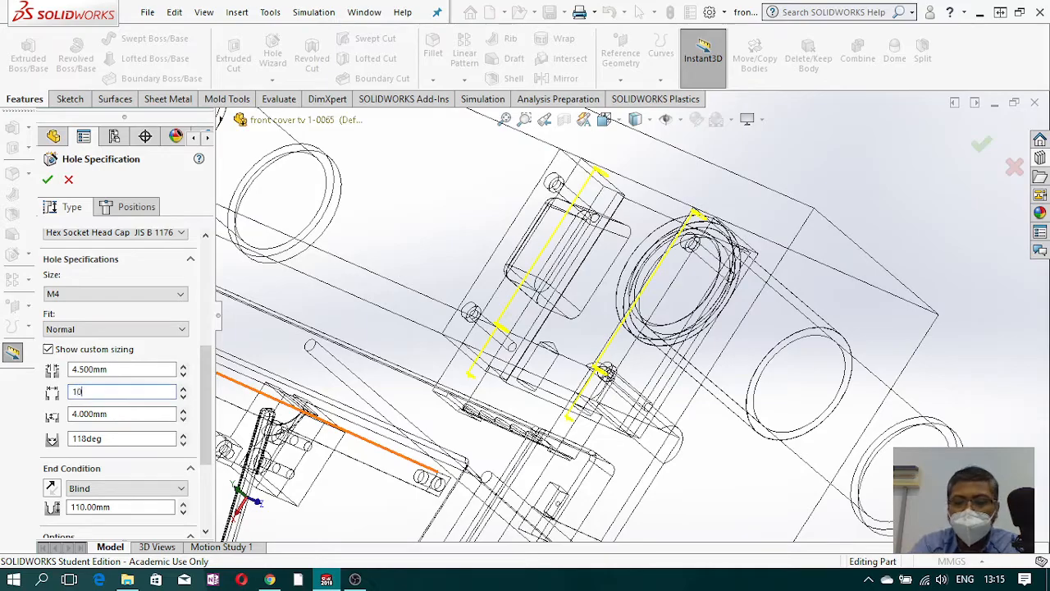
type("10")
key("Return")
middle_click_drag(640, 363, 604, 407)
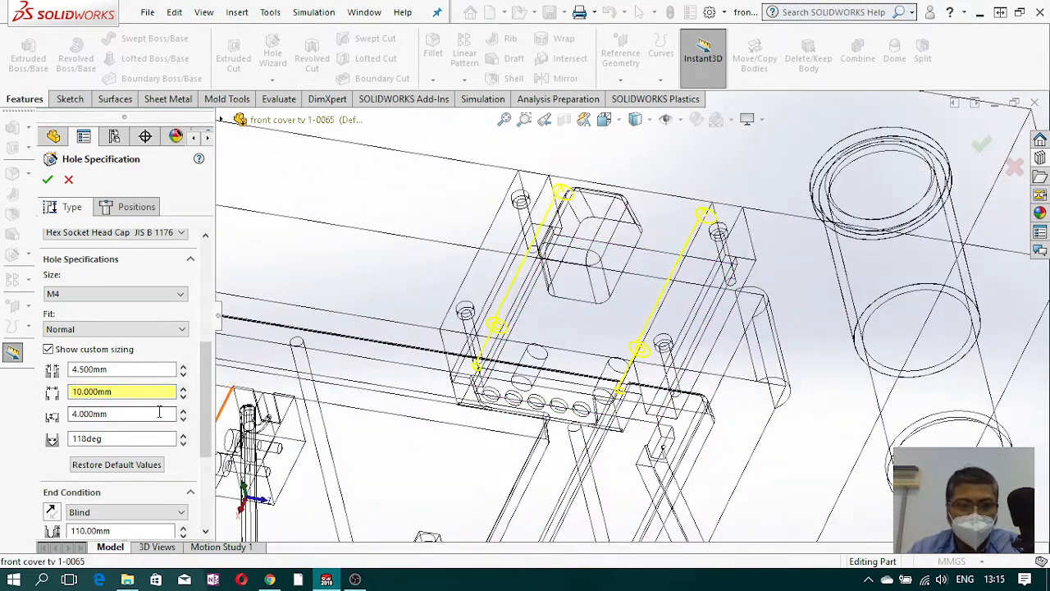
Step: Turn off automatic body selection in the holes' feature scope and display the model shaded with edges
left_click_drag(205, 388, 195, 501)
left_click(72, 524)
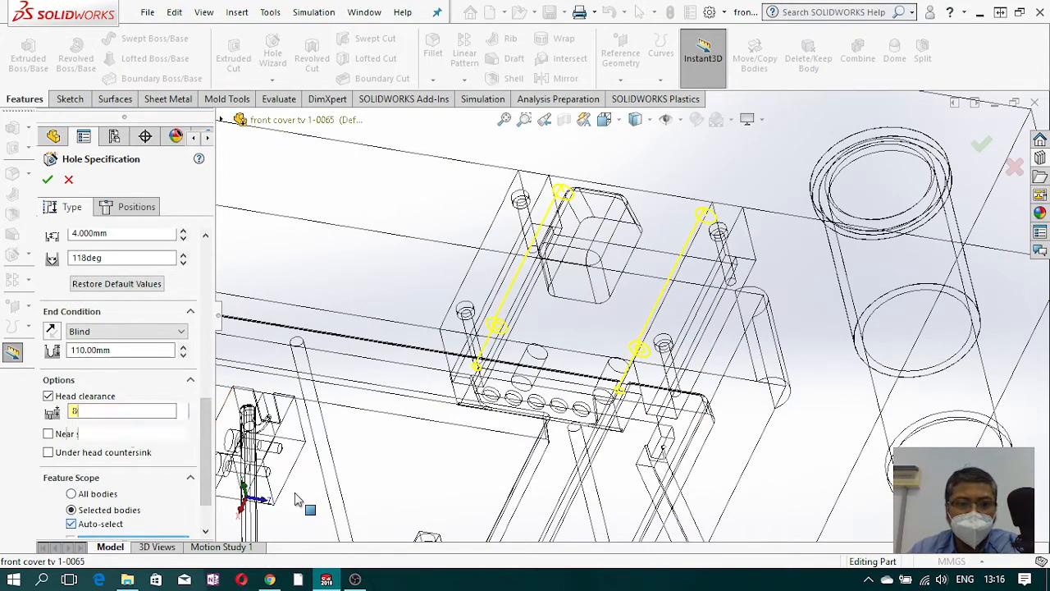
scroll(585, 398, "up", 5)
middle_click_drag(585, 414, 665, 200)
left_click(654, 123)
left_click(636, 160)
scroll(589, 324, "down", 5)
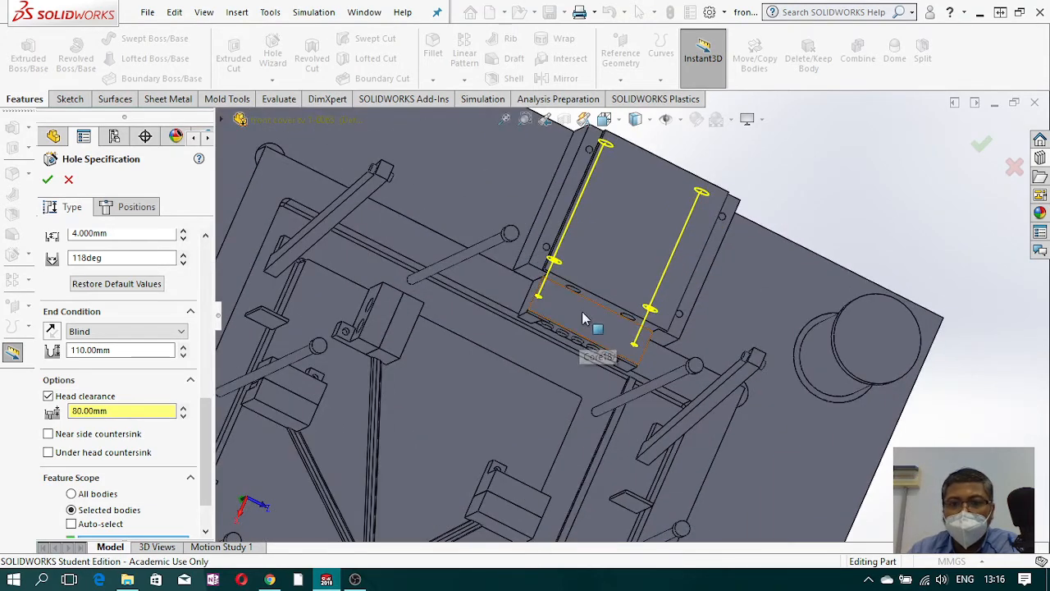
Step: Limit the feature scope to the slider block and create the counterbored holes
left_click(584, 318)
left_click(613, 249)
middle_click_drag(567, 349, 618, 260)
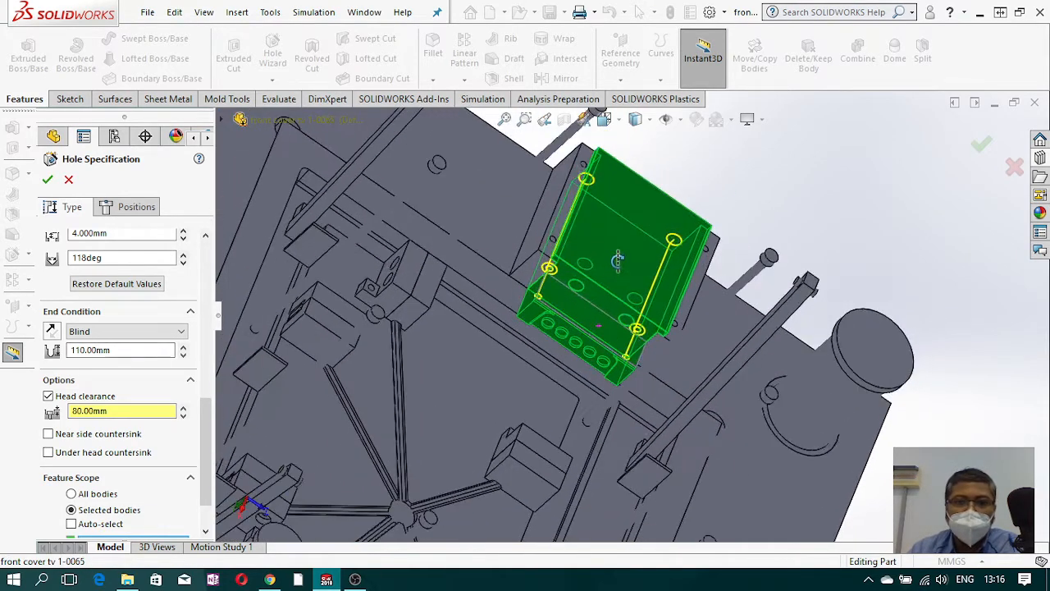
left_click(48, 181)
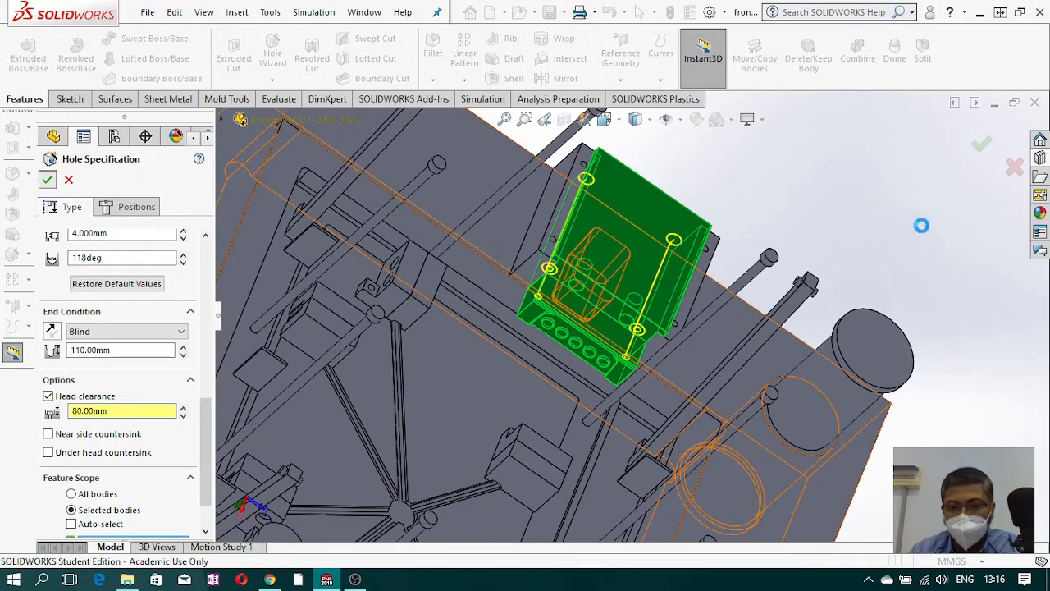
Step: Examine the new holes in the slider block and where they meet the surrounding pocket walls
left_click(693, 225)
middle_click_drag(730, 194, 644, 525)
scroll(620, 199, "down", 8)
middle_click_drag(616, 212, 635, 365)
scroll(631, 357, "down", 5)
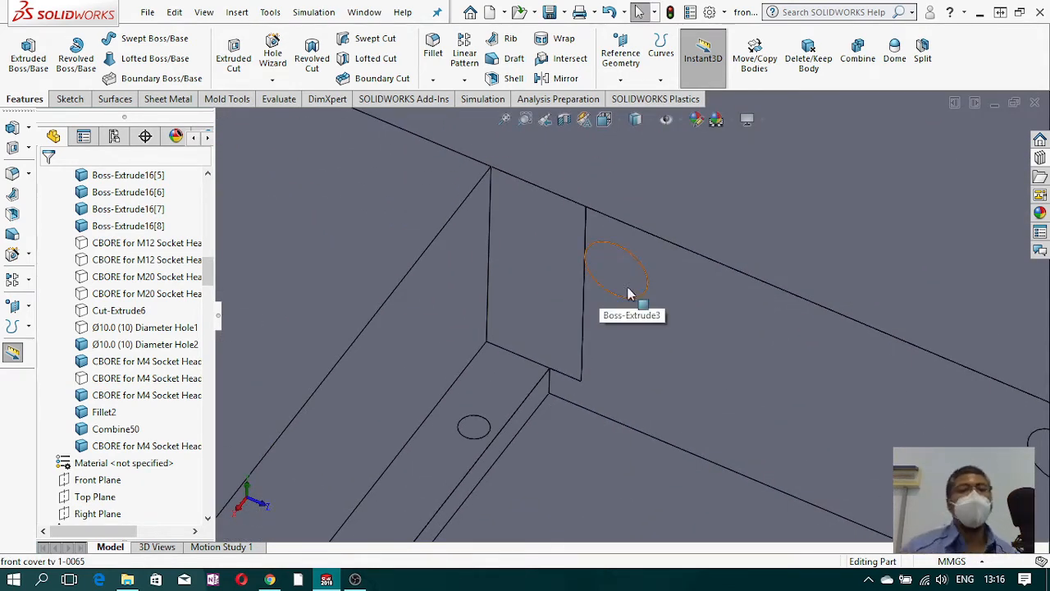
scroll(691, 331, "up", 6)
middle_click_drag(661, 397, 675, 353)
scroll(673, 342, "down", 5)
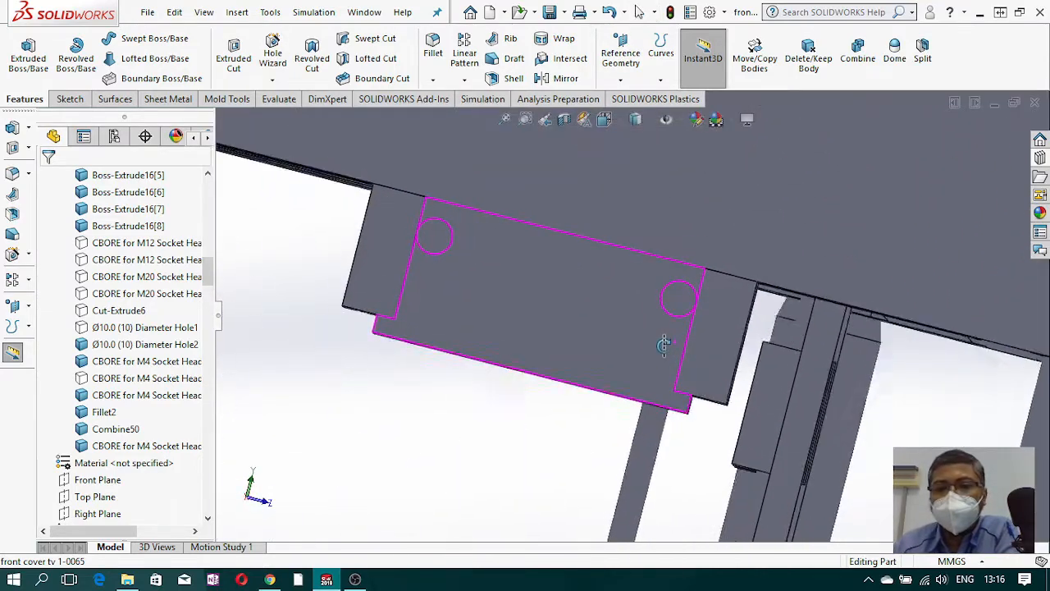
scroll(592, 322, "up", 4)
middle_click_drag(594, 307, 608, 164)
scroll(492, 373, "up", 3)
middle_click_drag(598, 330, 595, 406)
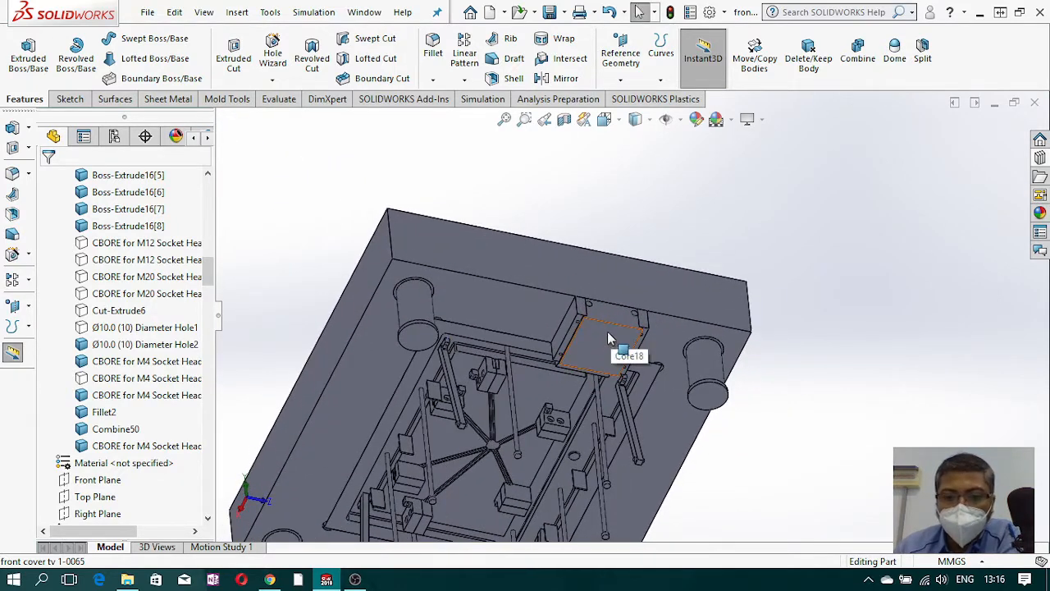
middle_click_drag(609, 338, 596, 359)
scroll(596, 309, "down", 2)
scroll(415, 404, "down", 5)
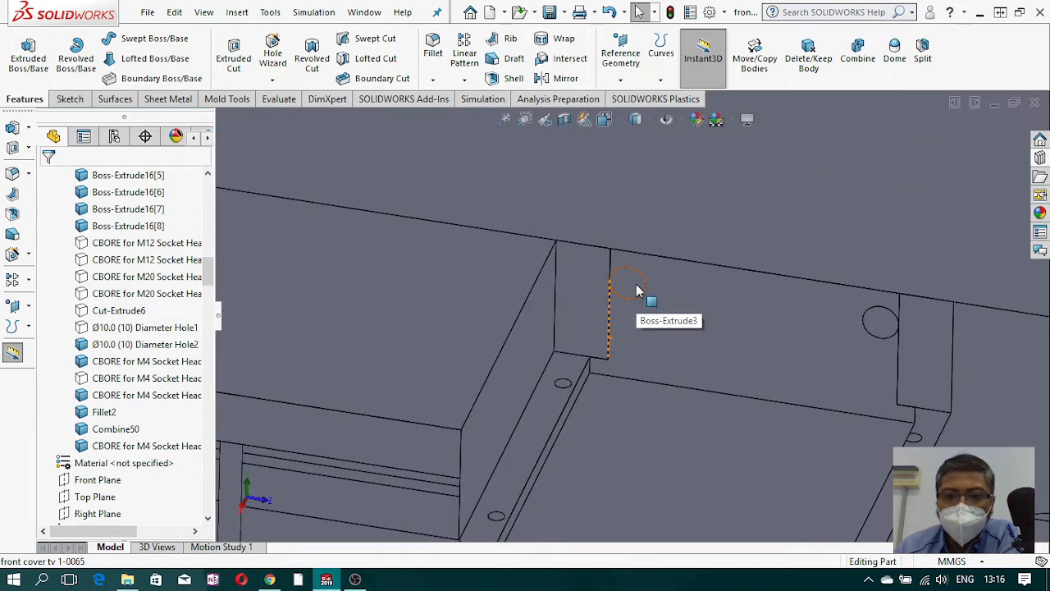
Step: Check the newest M4 counterbore feature's dimensions on the model and clear the selection
left_click_drag(207, 283, 182, 532)
left_click(137, 515)
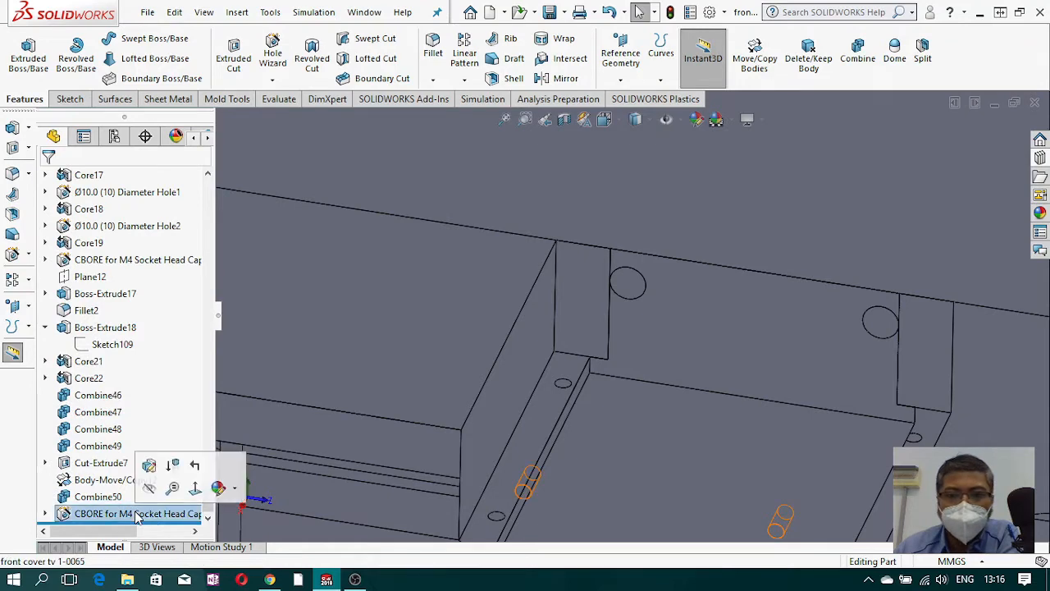
scroll(652, 404, "up", 3)
middle_click_drag(654, 402, 633, 488)
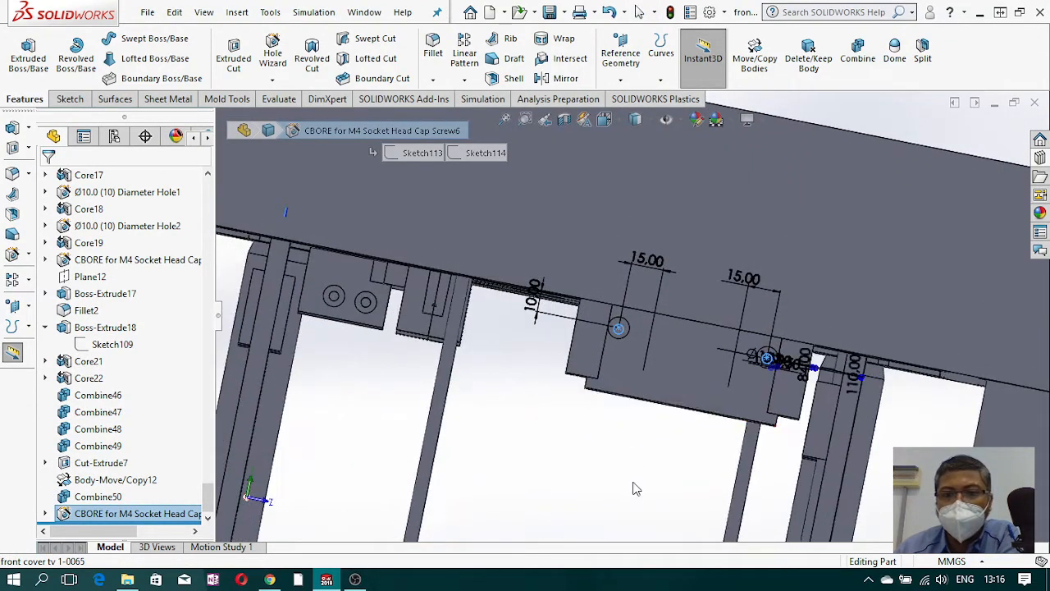
left_click(633, 505)
Step: Hide the slider block to look into its pocket in the lower plate, and show the block again
scroll(631, 353, "down", 5)
scroll(607, 307, "up", 5)
middle_click_drag(679, 380, 670, 404)
right_click(669, 406)
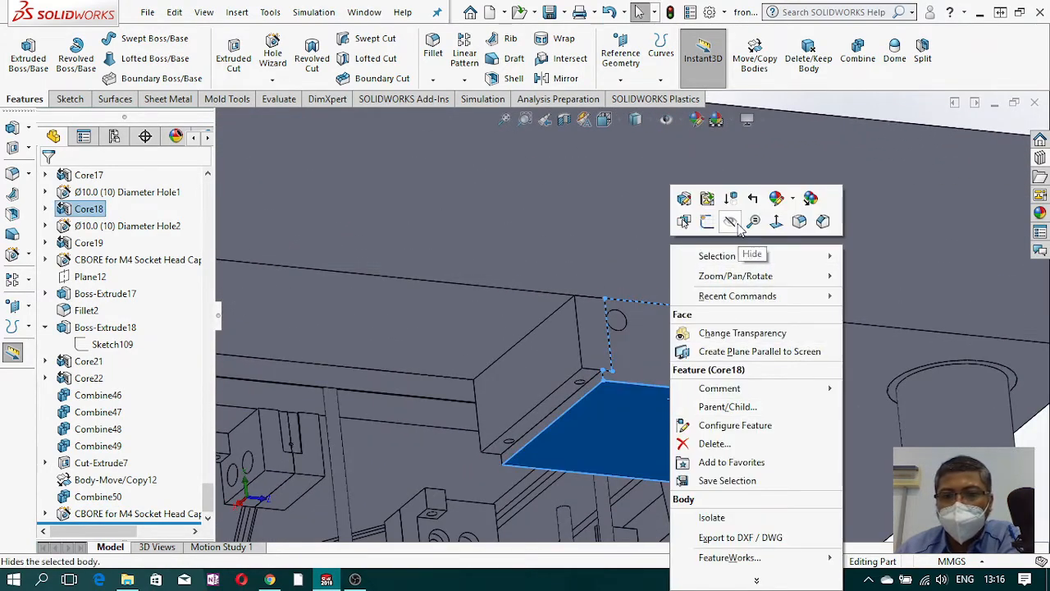
key("Escape")
middle_click_drag(804, 375, 616, 367)
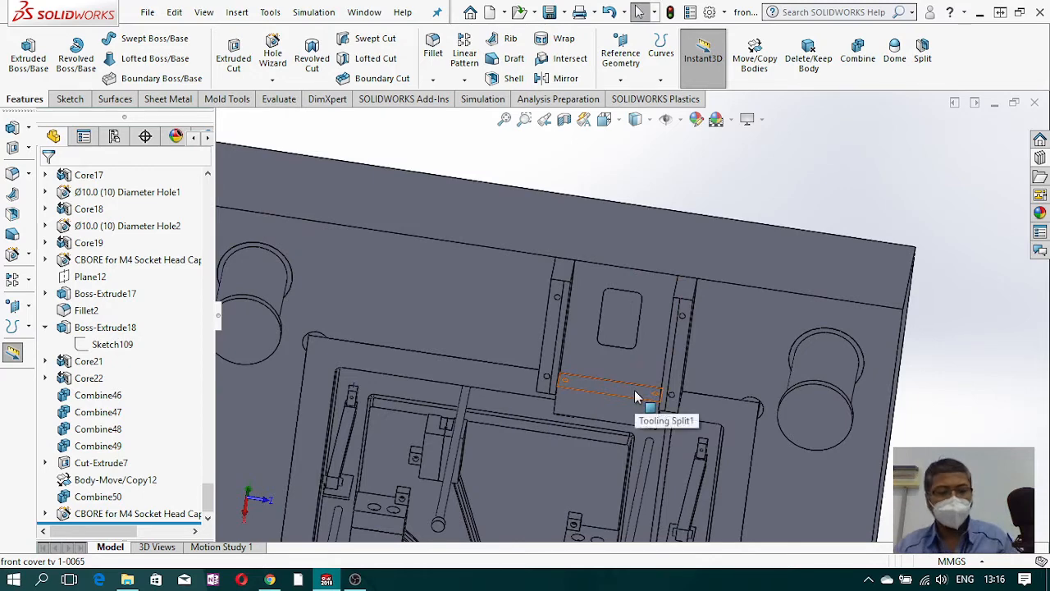
key("shift+Tab")
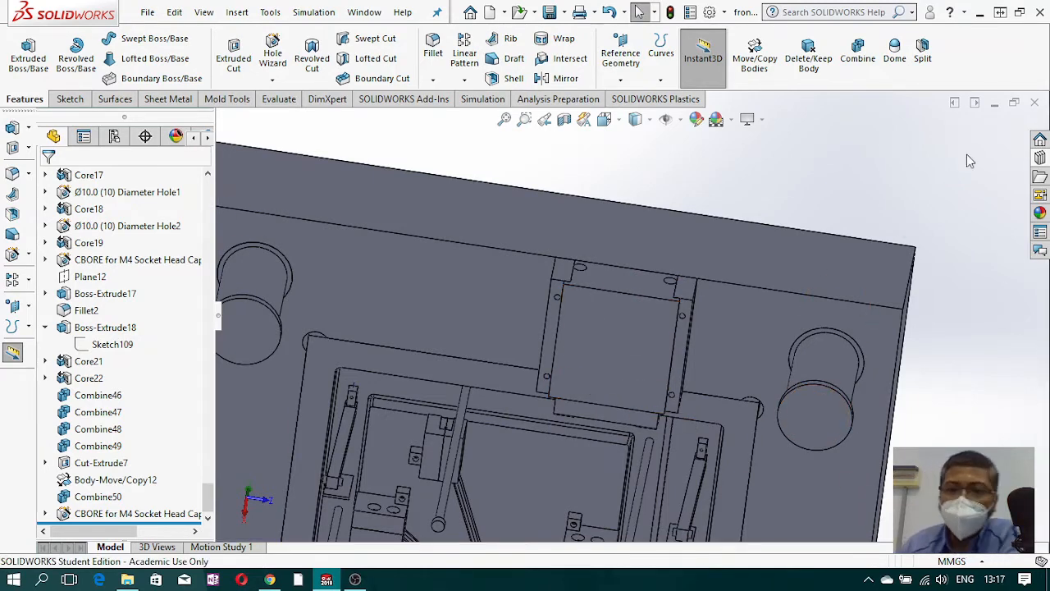
Step: Hide the lower plate to expose the filleted block on the slider block
middle_click_drag(903, 168, 821, 252)
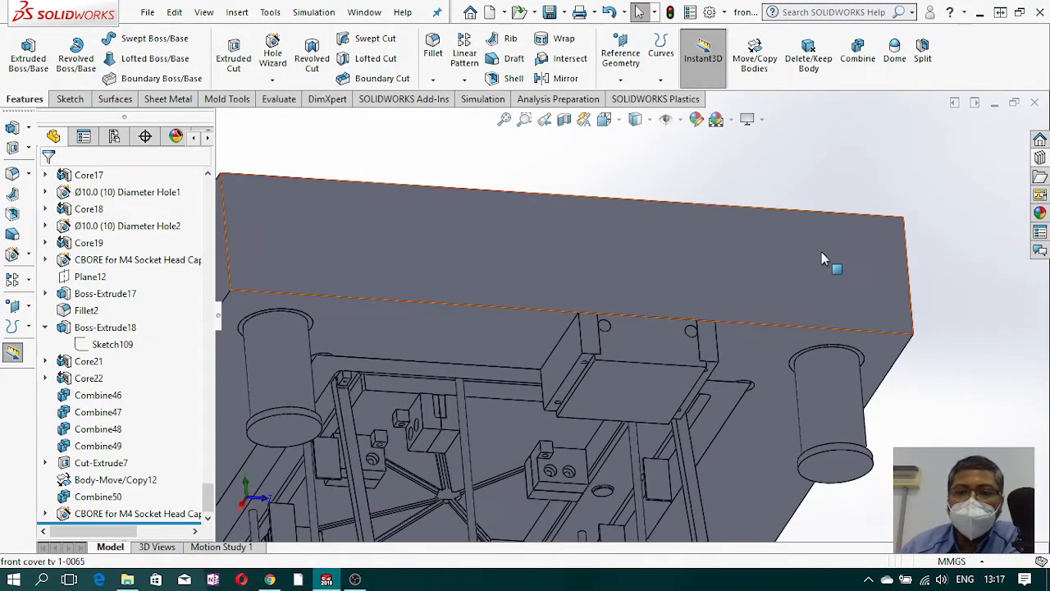
right_click(821, 251)
left_click(882, 222)
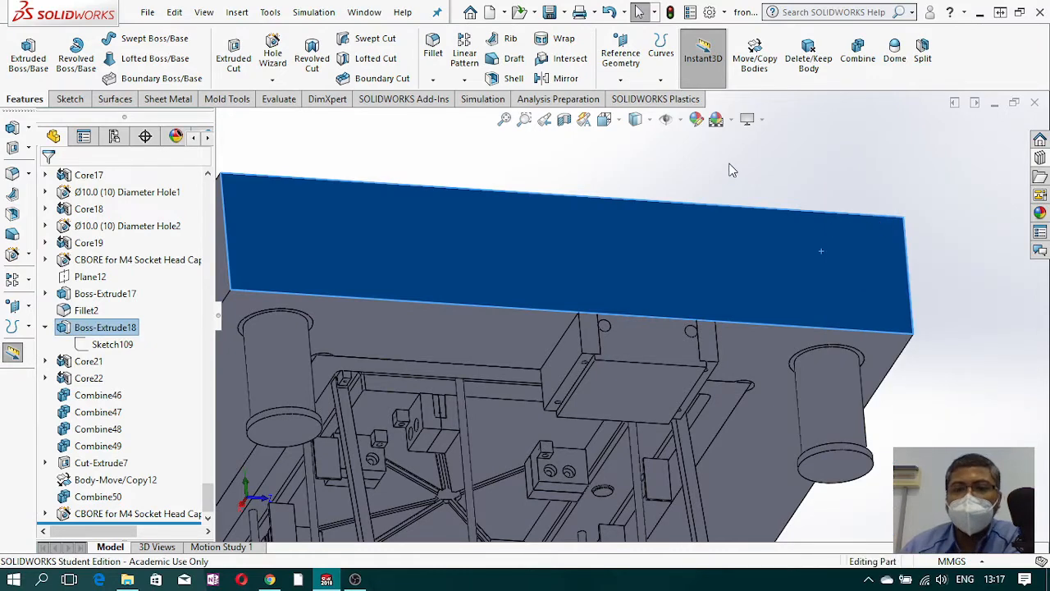
scroll(673, 281, "up", 1)
middle_click_drag(673, 281, 702, 493)
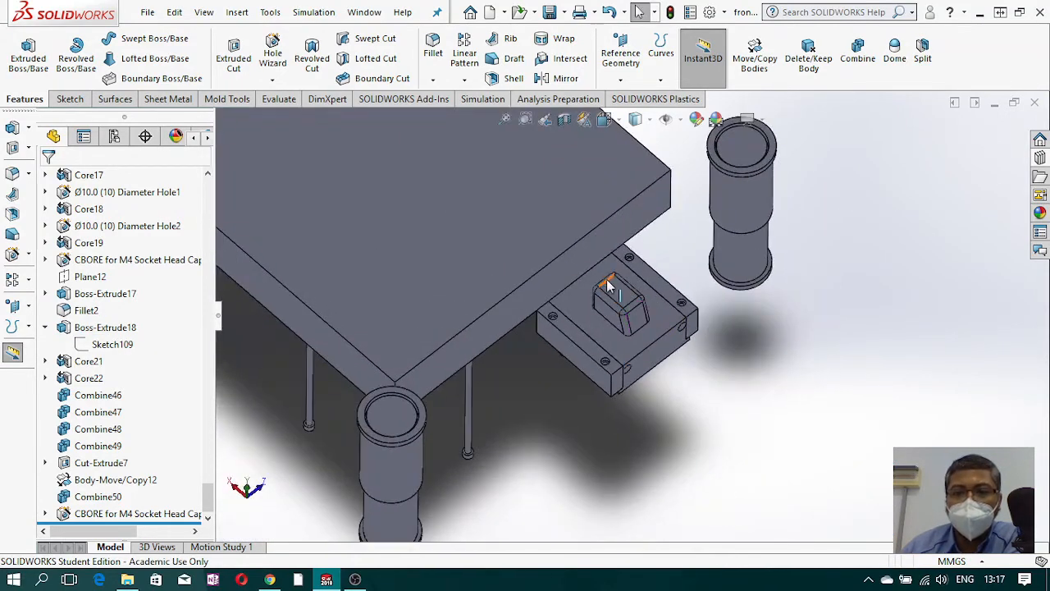
scroll(607, 284, "down", 5)
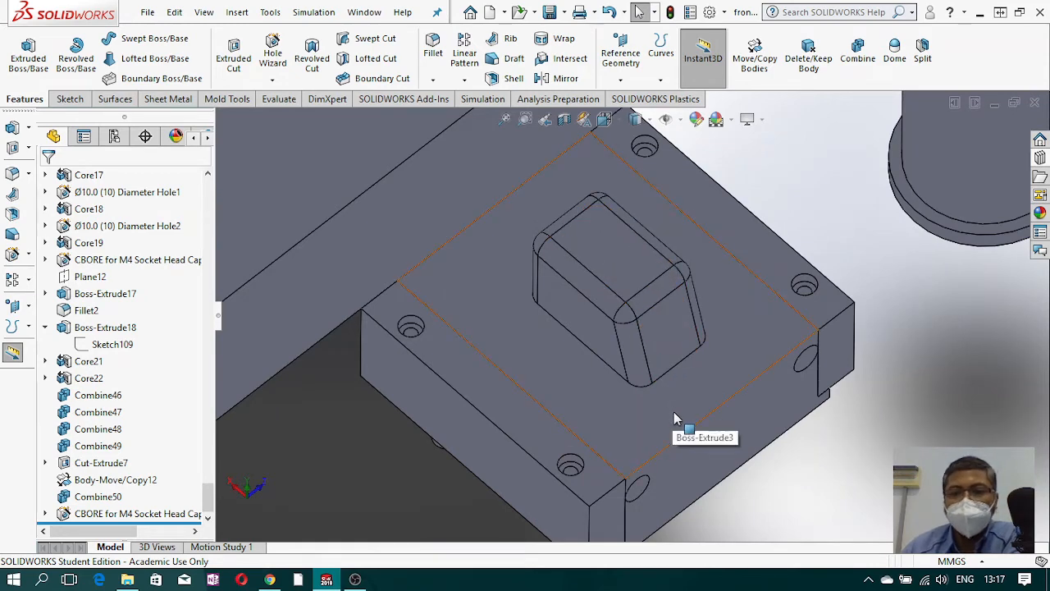
middle_click_drag(686, 406, 585, 383)
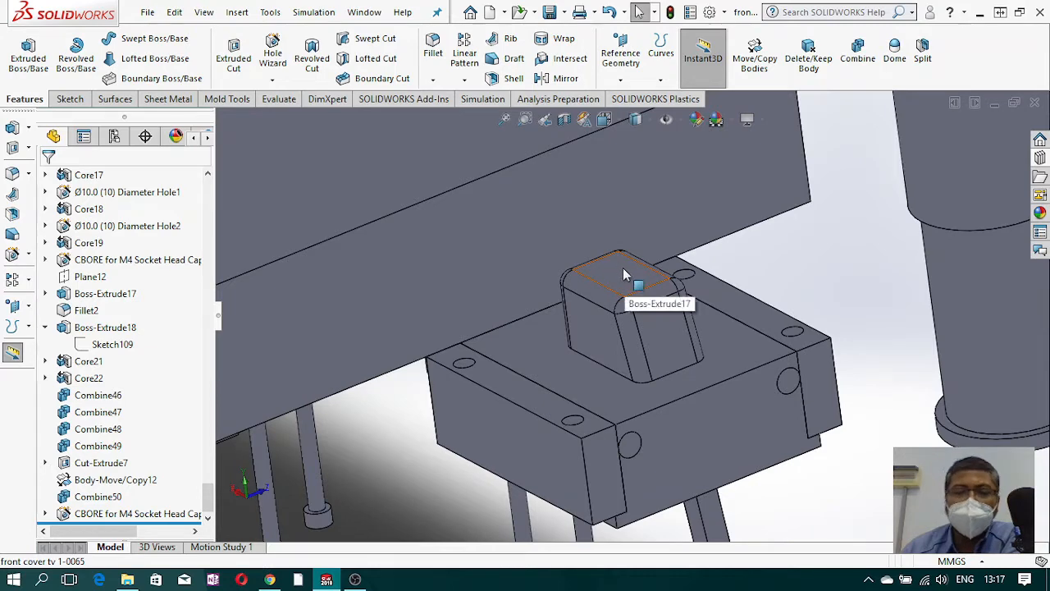
middle_click_drag(661, 334, 687, 346)
scroll(687, 349, "down", 3)
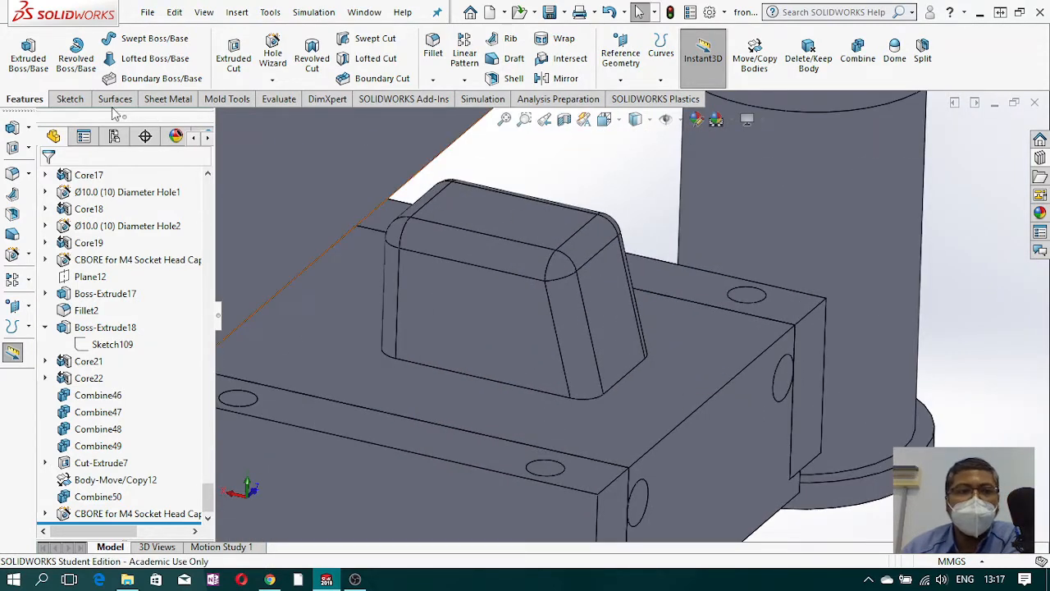
Step: Start a sketch on the slider block face that carries the filleted block
left_click(70, 99)
left_click(21, 53)
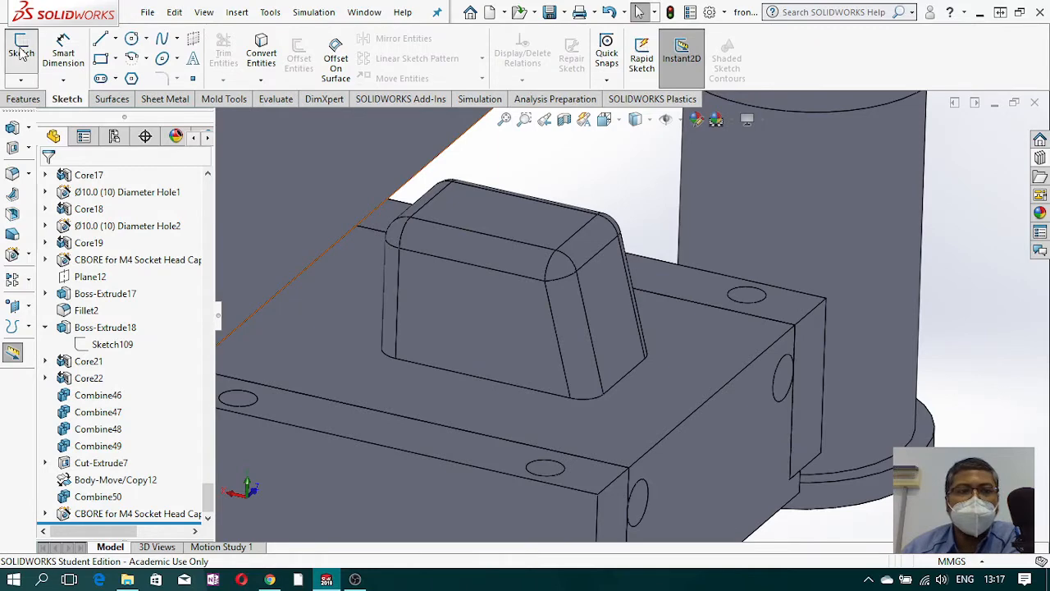
left_click(703, 346)
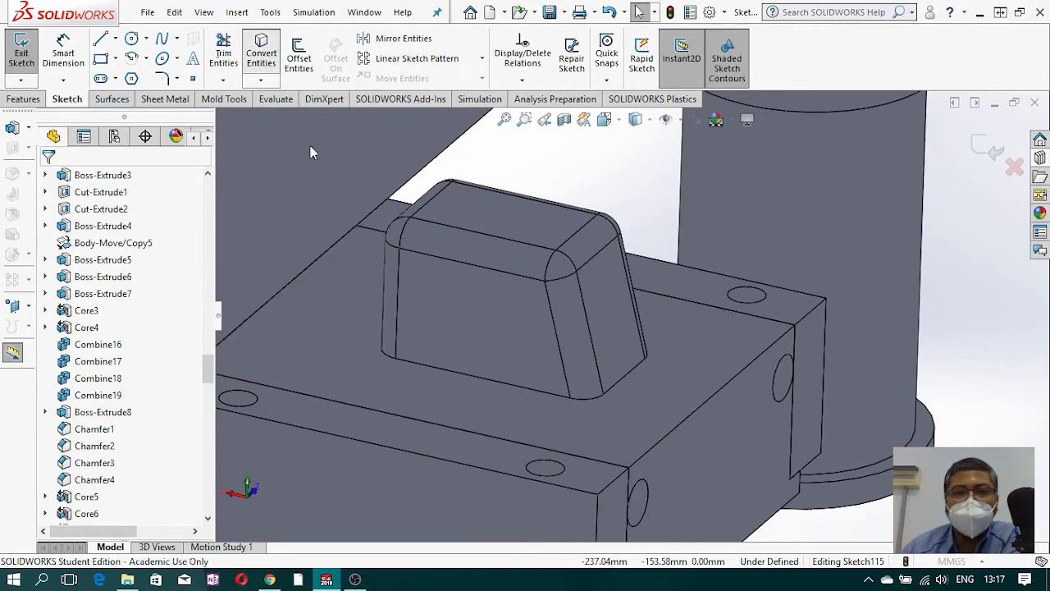
Step: Start converting the filleted block's base edges, taking a long edge and its adjoining corner arc, and remove the mistakenly picked face
left_click(267, 62)
left_click(480, 379)
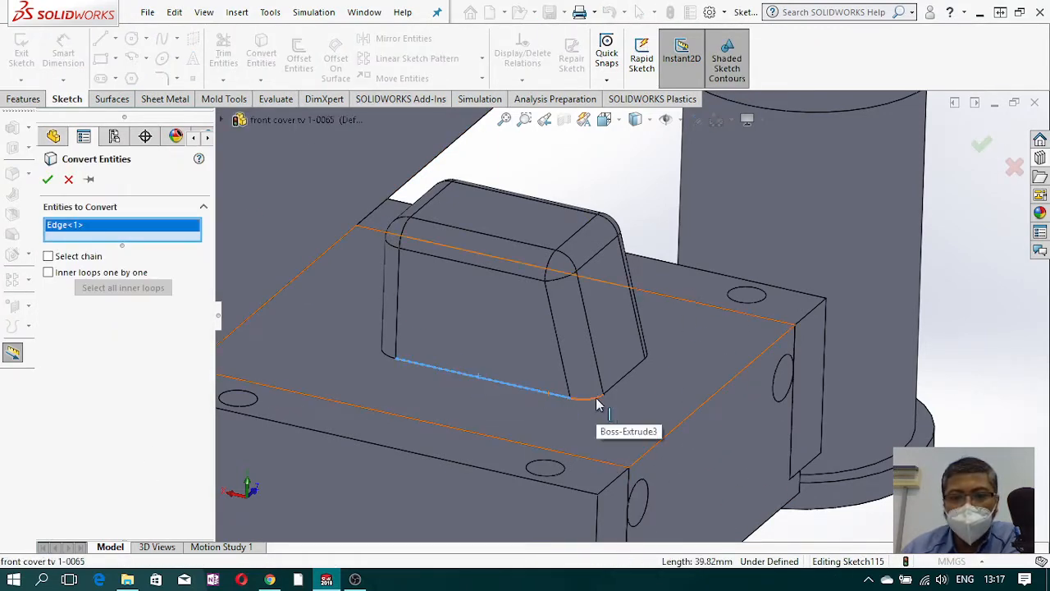
left_click(599, 402)
left_click(663, 373)
mouse_move(663, 373)
middle_mouse_down()
mouse_move(571, 396)
mouse_move(345, 295)
middle_mouse_up()
right_click(177, 249)
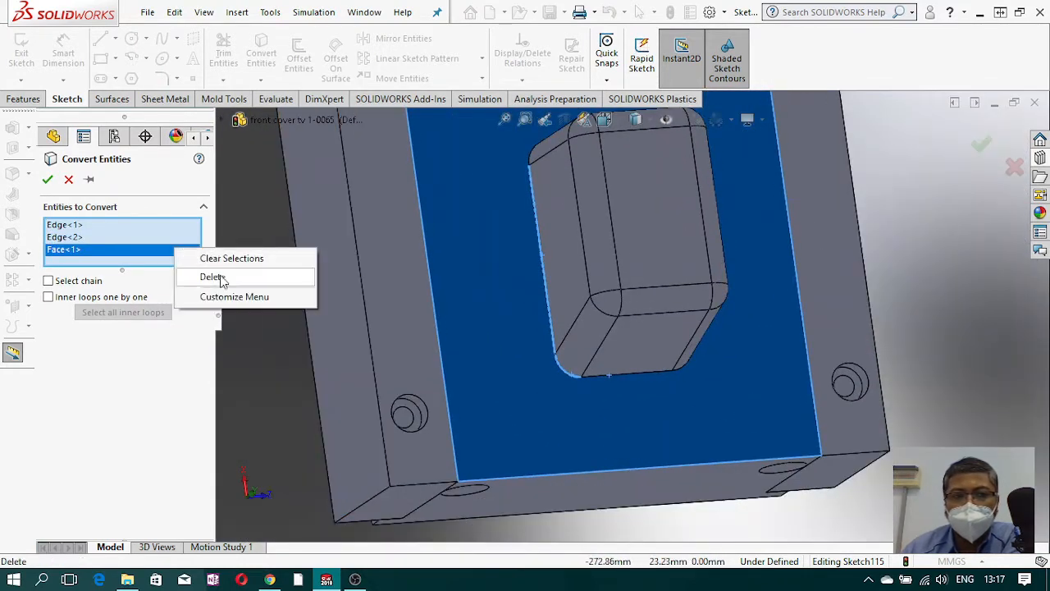
left_click(215, 277)
Step: Add the adjoining short base edge, its corner arc, the opposite long edge and the following corner arc to the conversion
left_click(633, 373)
middle_click_drag(678, 377, 699, 371)
left_click(700, 359)
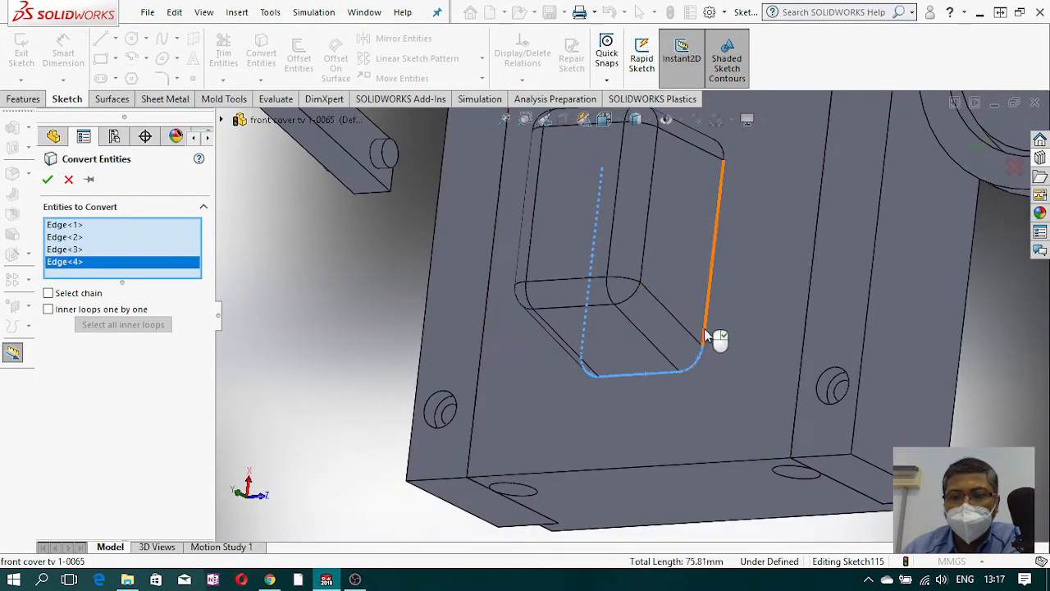
left_click(703, 328)
left_click(722, 152)
Step: Complete the base outline conversion with the remaining short edge and corner arc, dropping the wrongly selected face
mouse_move(716, 218)
middle_mouse_down()
mouse_move(735, 336)
mouse_move(763, 258)
middle_mouse_up()
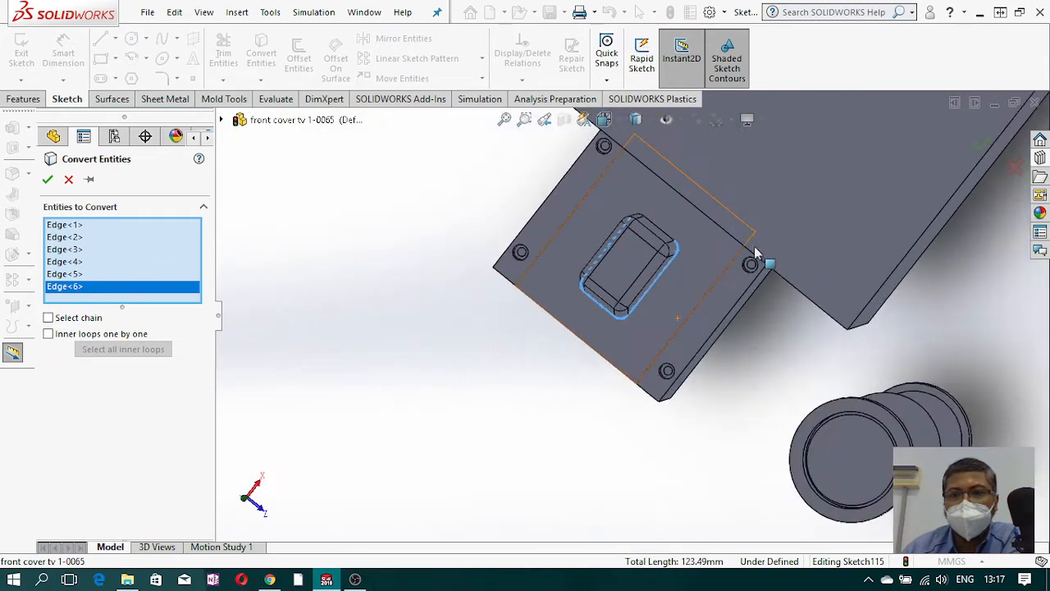
scroll(763, 257, "down", 5)
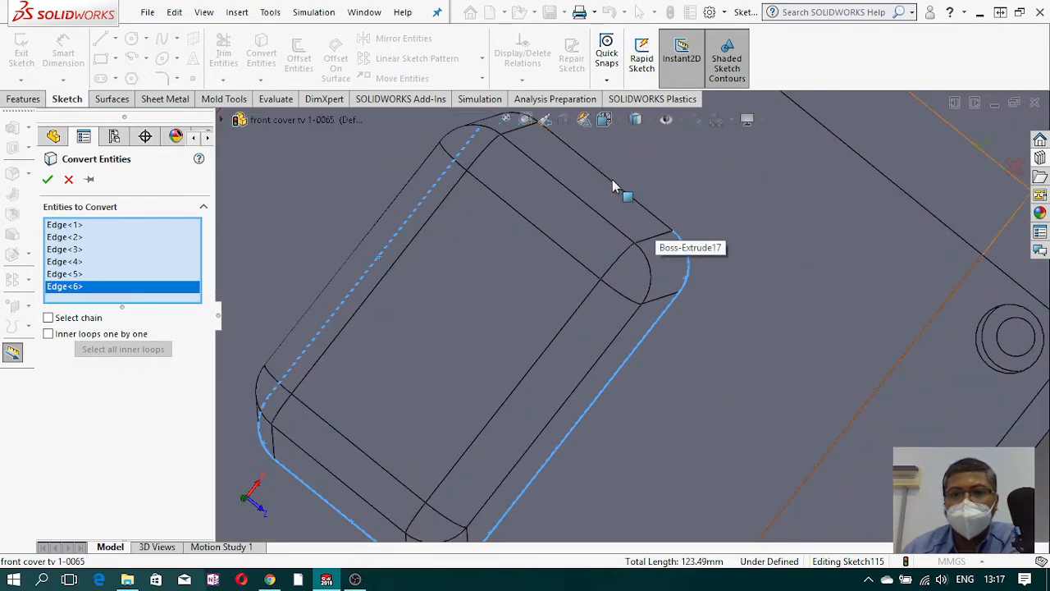
middle_click_drag(626, 188, 626, 227)
left_click(631, 198)
scroll(637, 201, "up", 4)
right_click(103, 301)
left_click(188, 328)
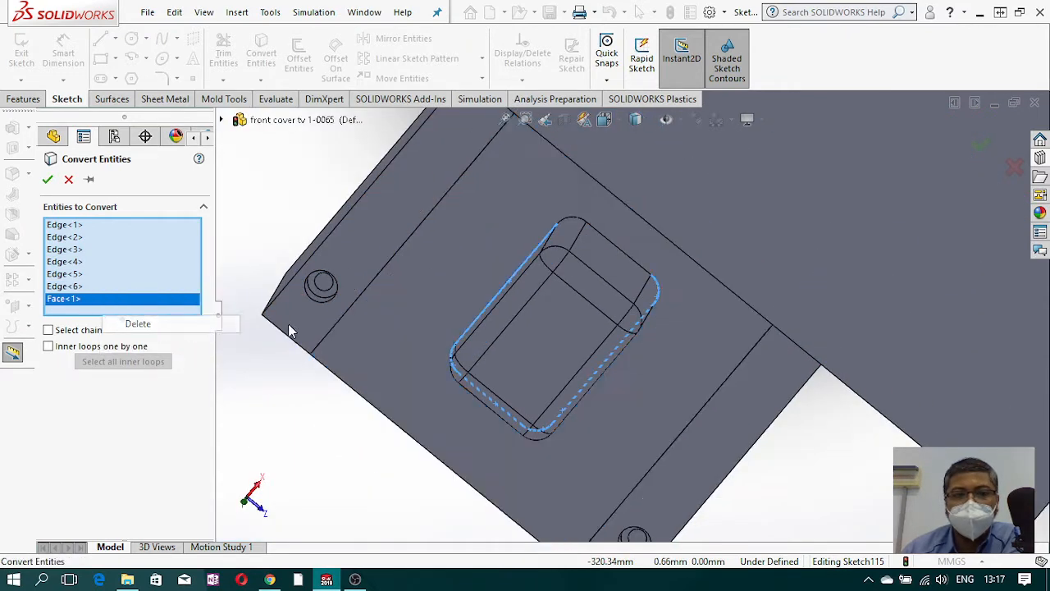
left_click(632, 267)
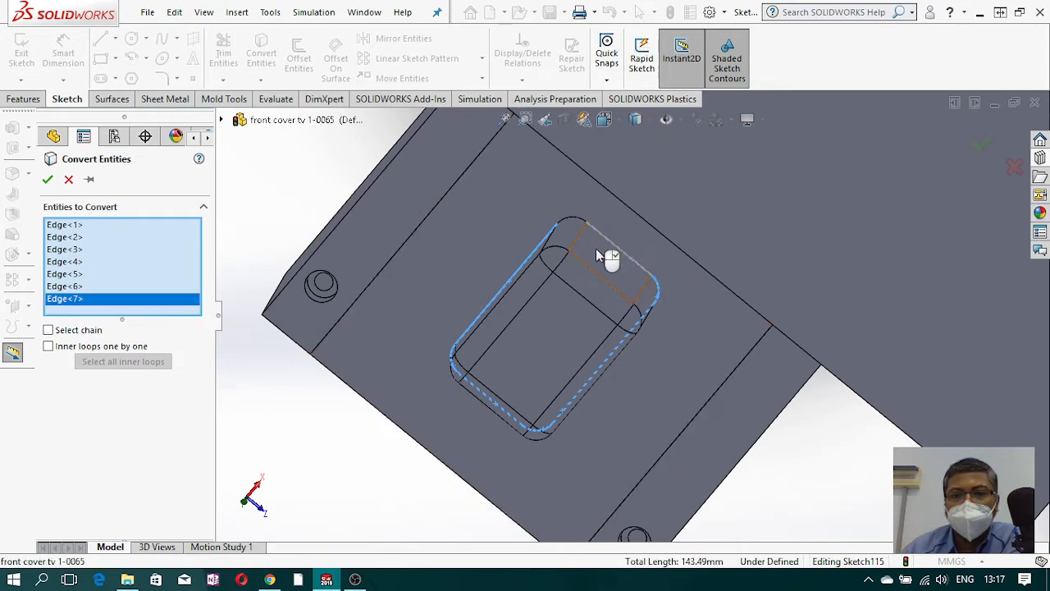
left_click(571, 223)
middle_click_drag(602, 381, 594, 223)
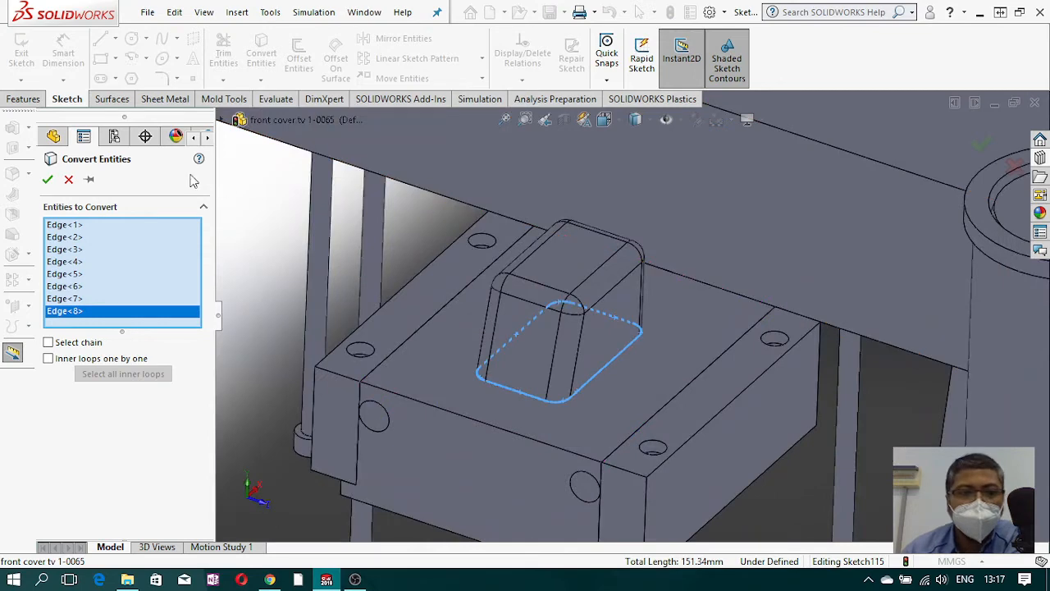
left_click(50, 184)
Step: Inspect the converted base outline on the slider block and exit the sketch
scroll(588, 404, "up", 5)
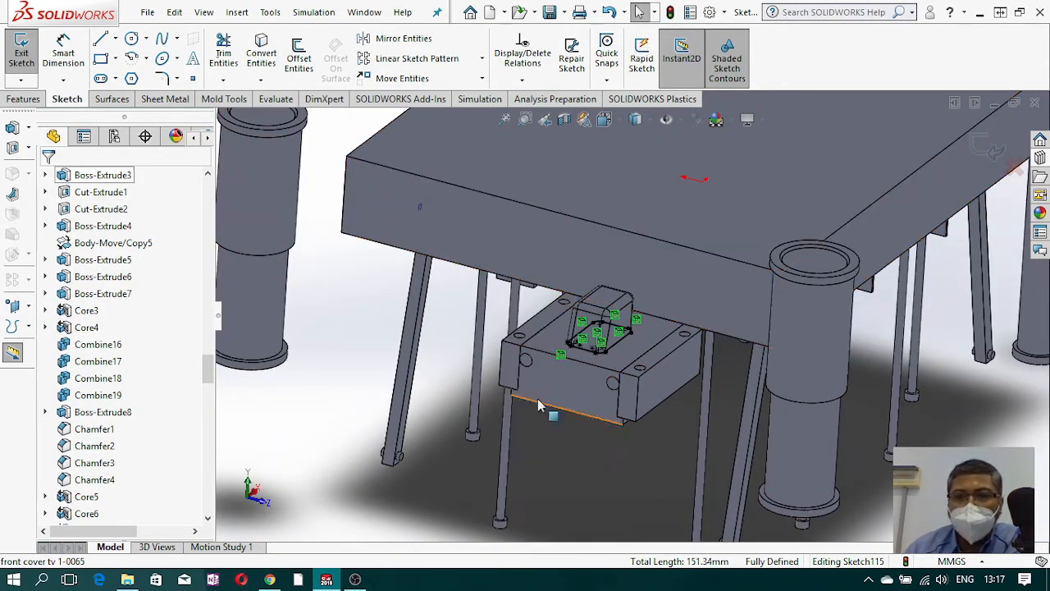
scroll(616, 341, "down", 5)
middle_click_drag(577, 334, 604, 371)
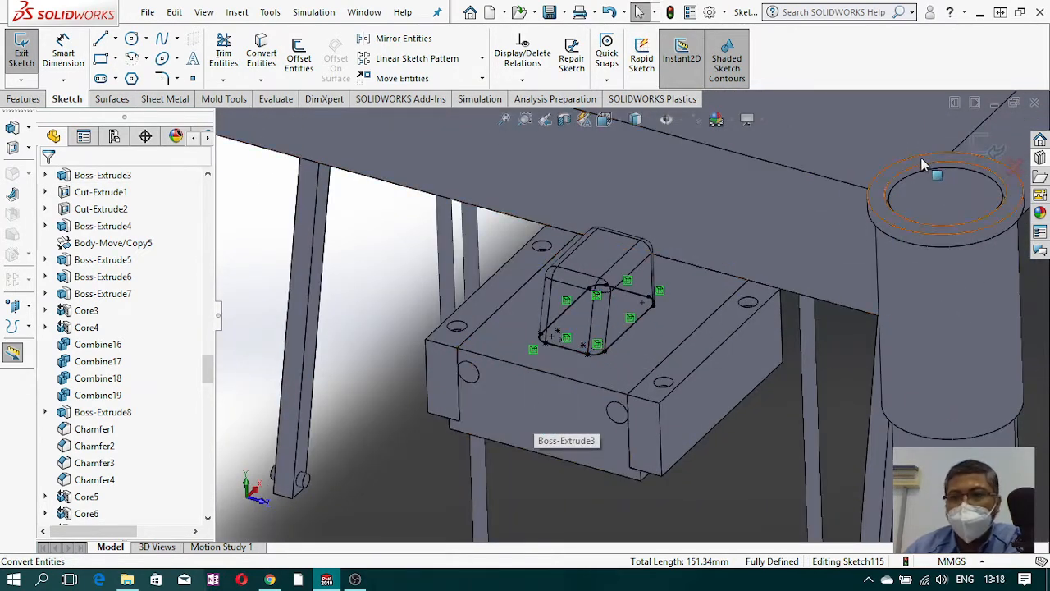
left_click(985, 146)
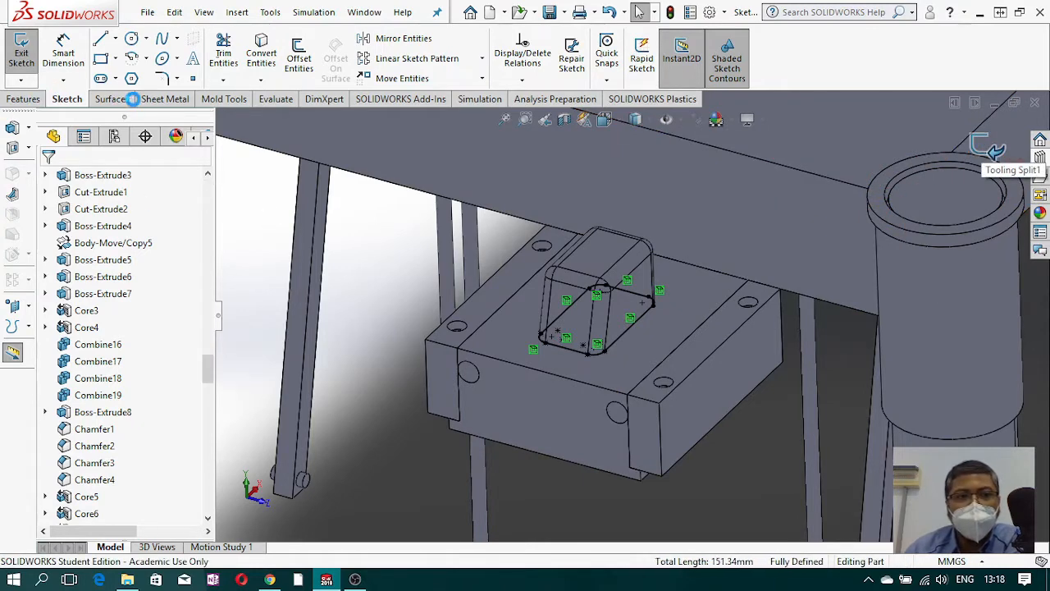
Step: Extract a core from the slider block using the base outline, with a 2 mm blind depth into the block
left_click(228, 99)
left_click(620, 51)
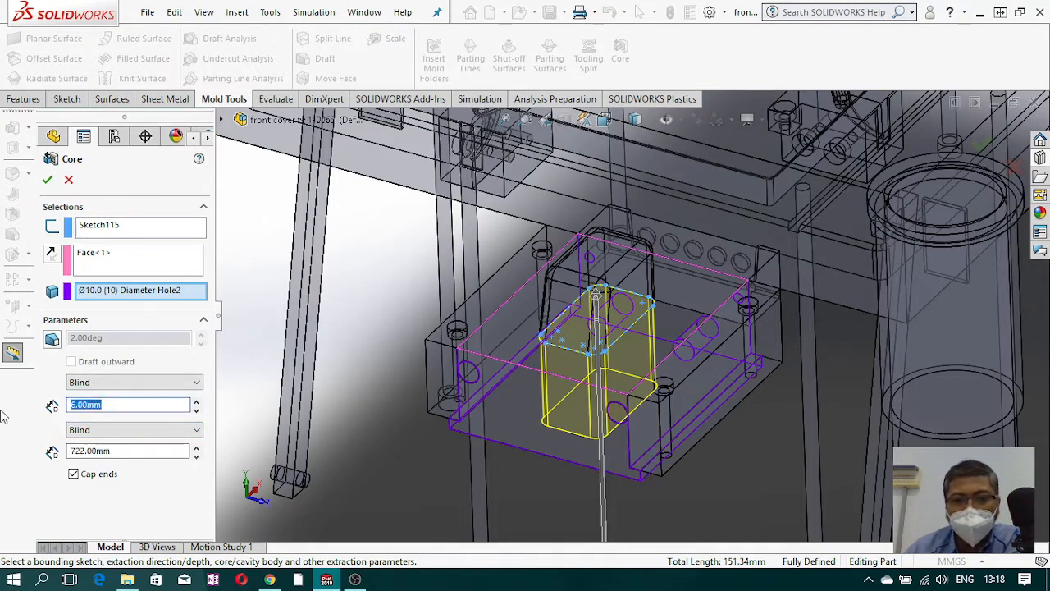
scroll(548, 438, "up", 10)
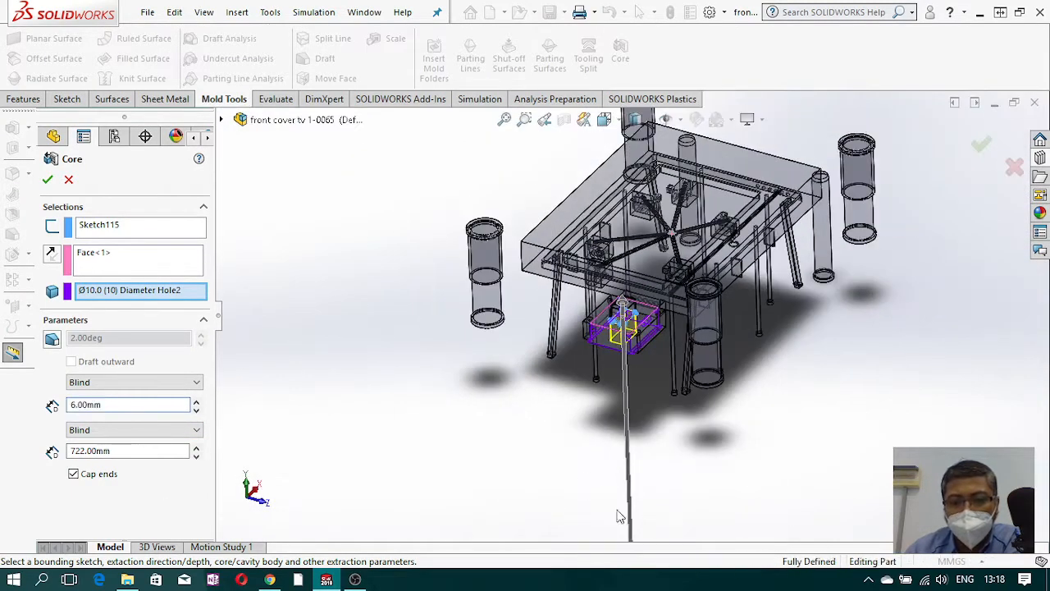
scroll(644, 532, "up", 3)
left_click_drag(632, 543, 632, 395)
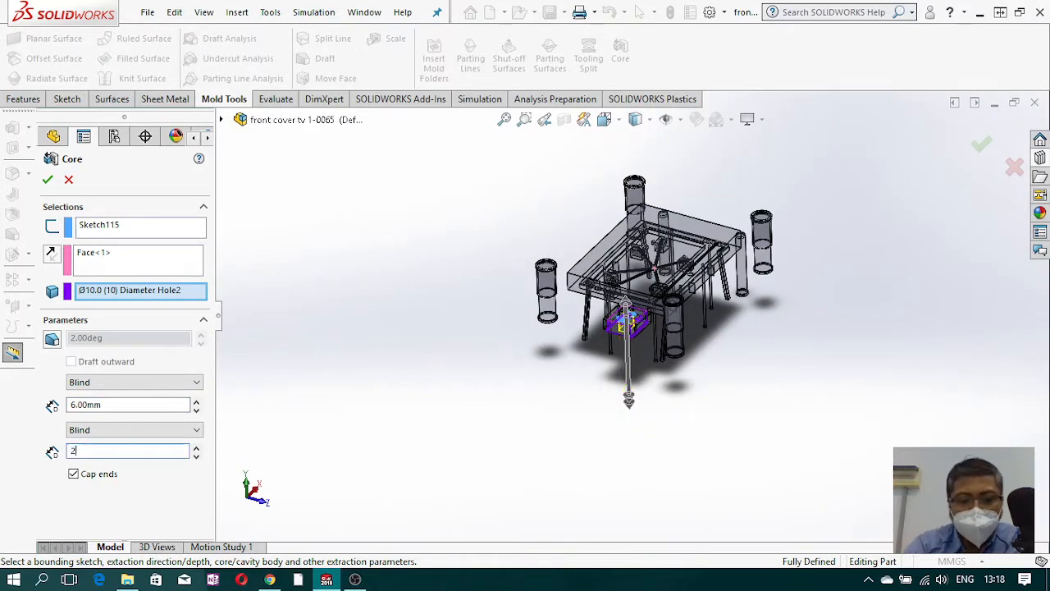
scroll(703, 358, "down", 5)
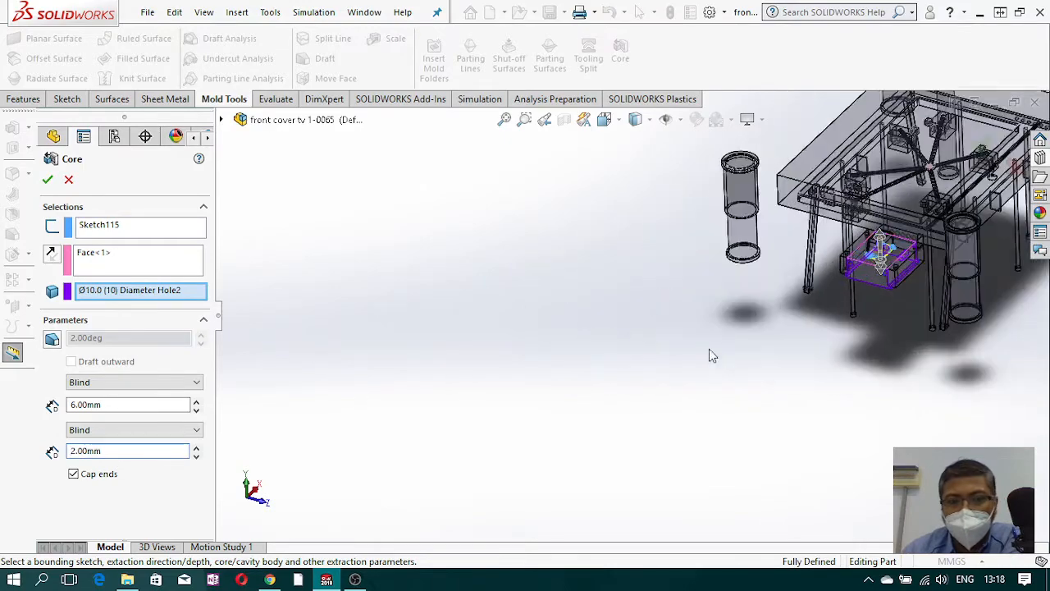
scroll(984, 251, "up", 1)
scroll(817, 252, "down", 2)
scroll(817, 253, "down", 5)
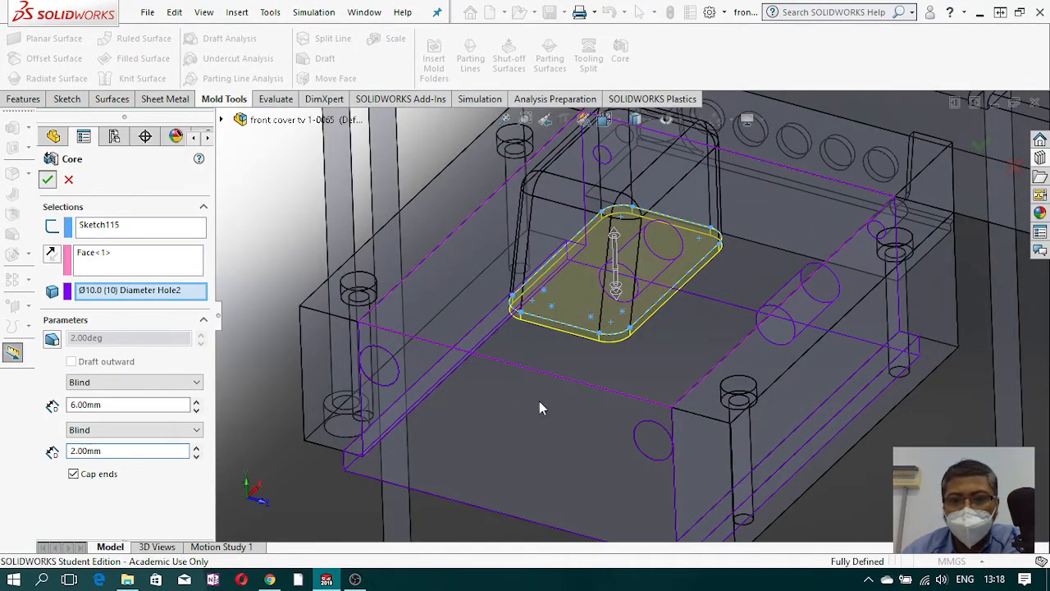
Step: Hide the slider block to expose the filleted block with its thin base plate
scroll(561, 392, "up", 5)
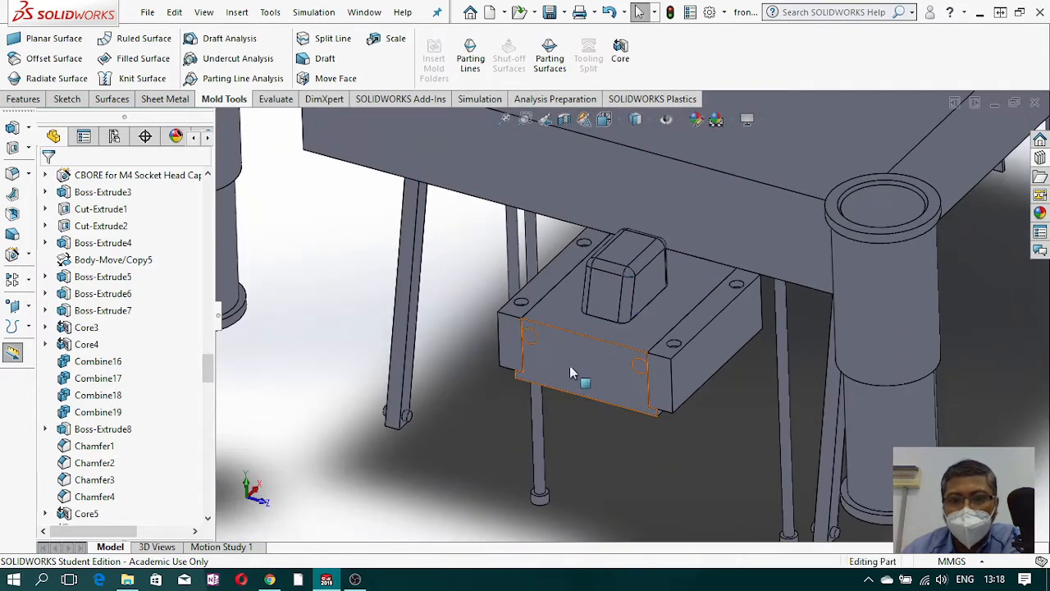
right_click(608, 353)
left_click(670, 205)
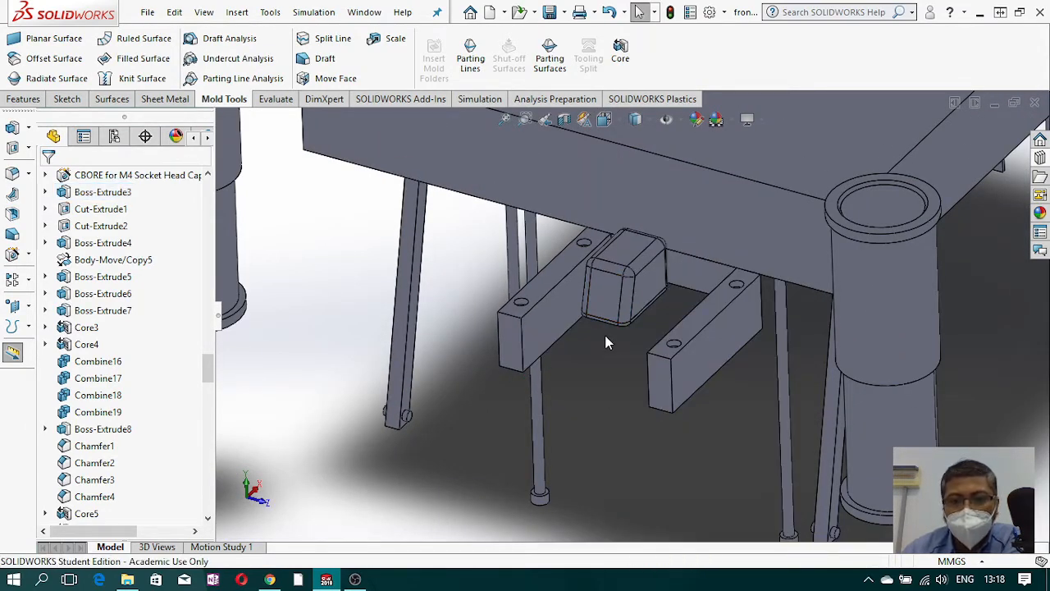
Step: Combine the thin core plate and the filleted block into one body with the Add operation
left_click(23, 98)
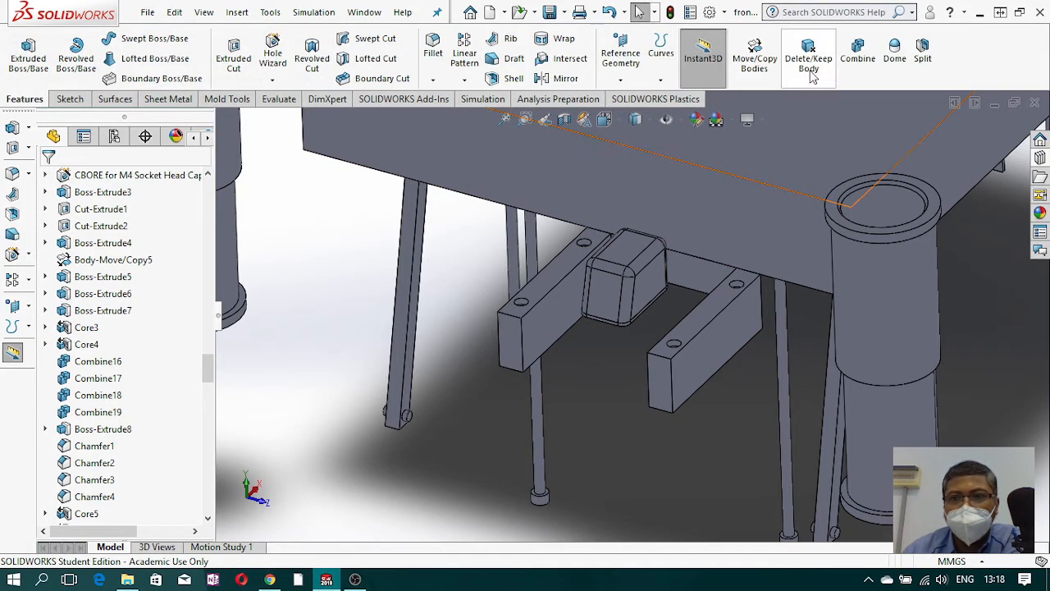
left_click(857, 54)
left_click(637, 284)
middle_click_drag(613, 345, 628, 271)
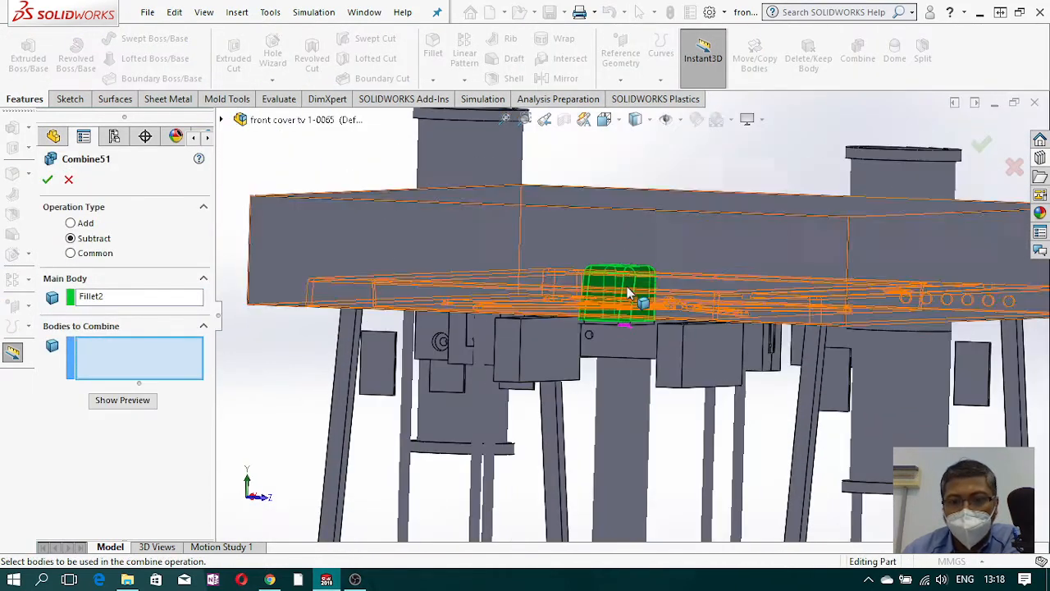
scroll(610, 334, "down", 8)
left_click(594, 238)
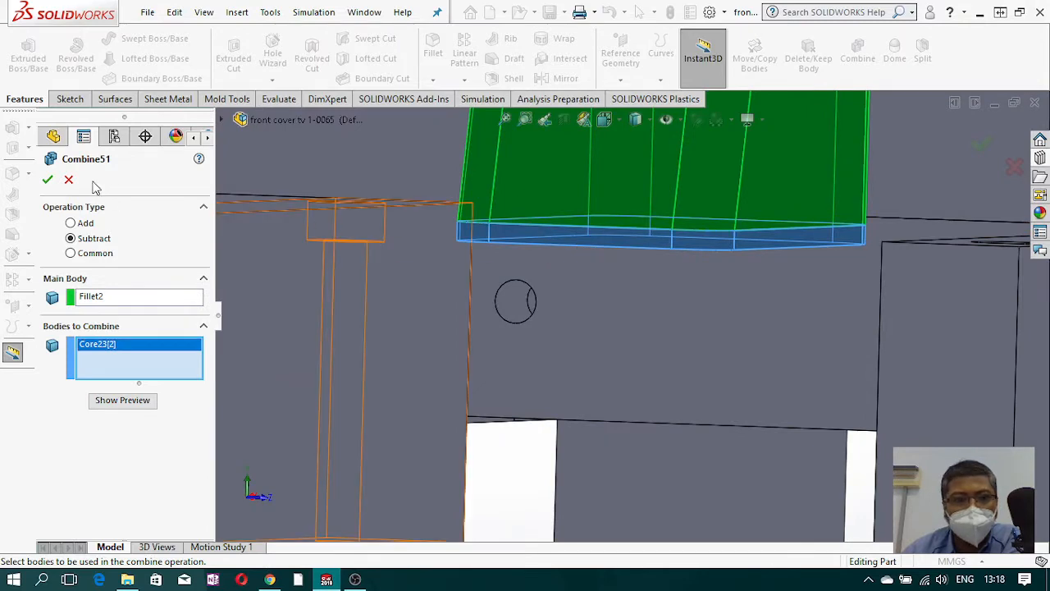
left_click(85, 223)
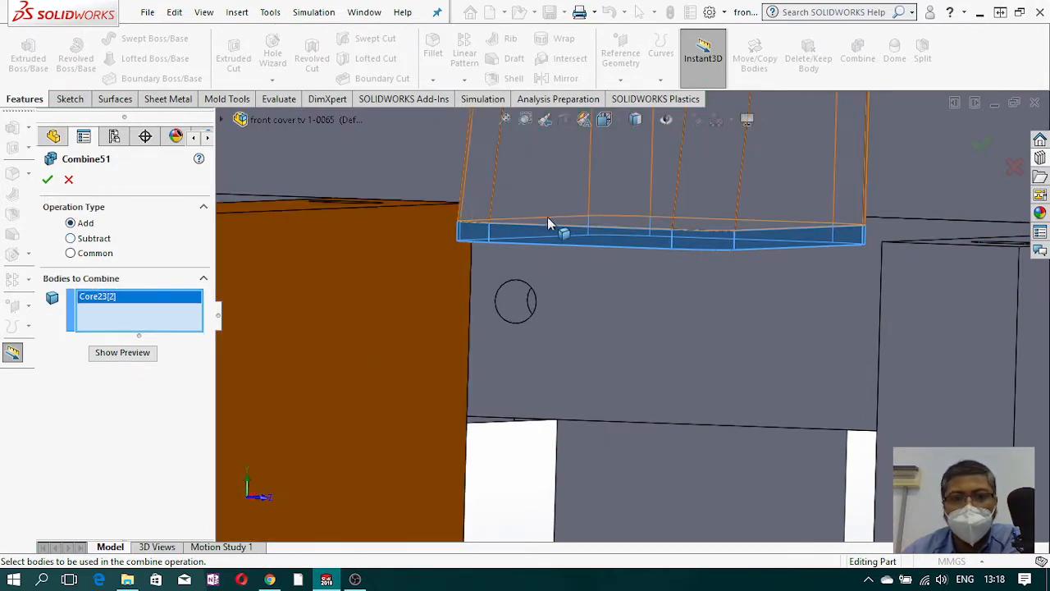
left_click(459, 199)
left_click(51, 182)
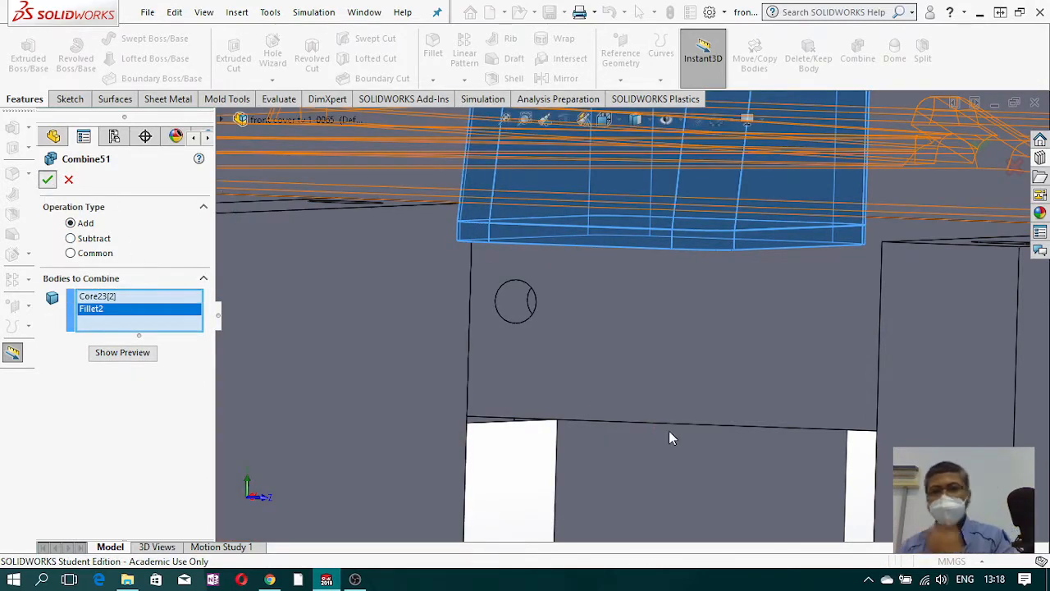
Step: Show the hidden slider block body Core23[1] again around the combined filleted block
scroll(675, 356, "up", 5)
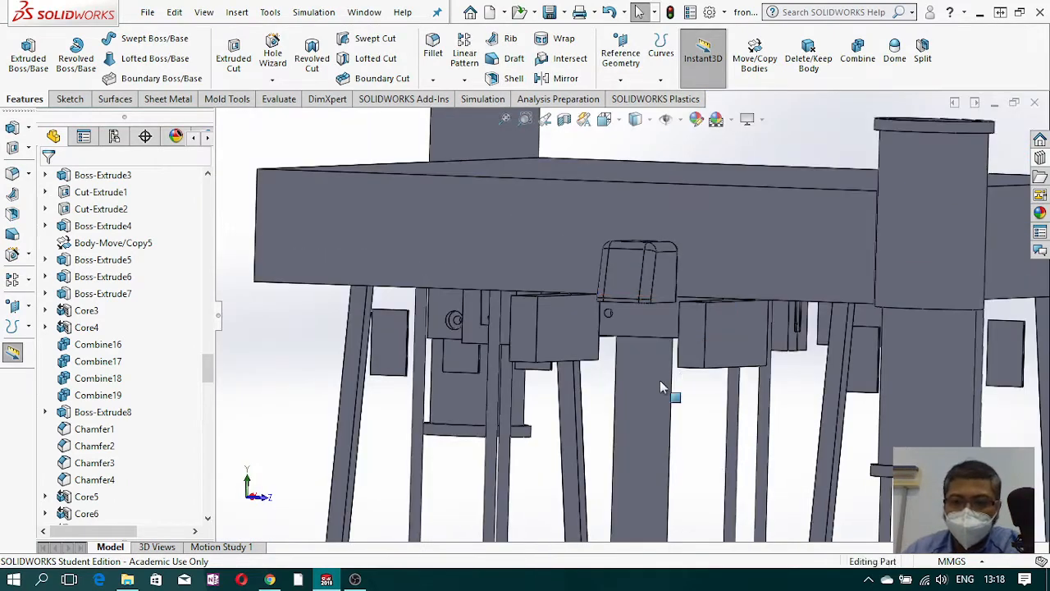
middle_click_drag(650, 282, 645, 362)
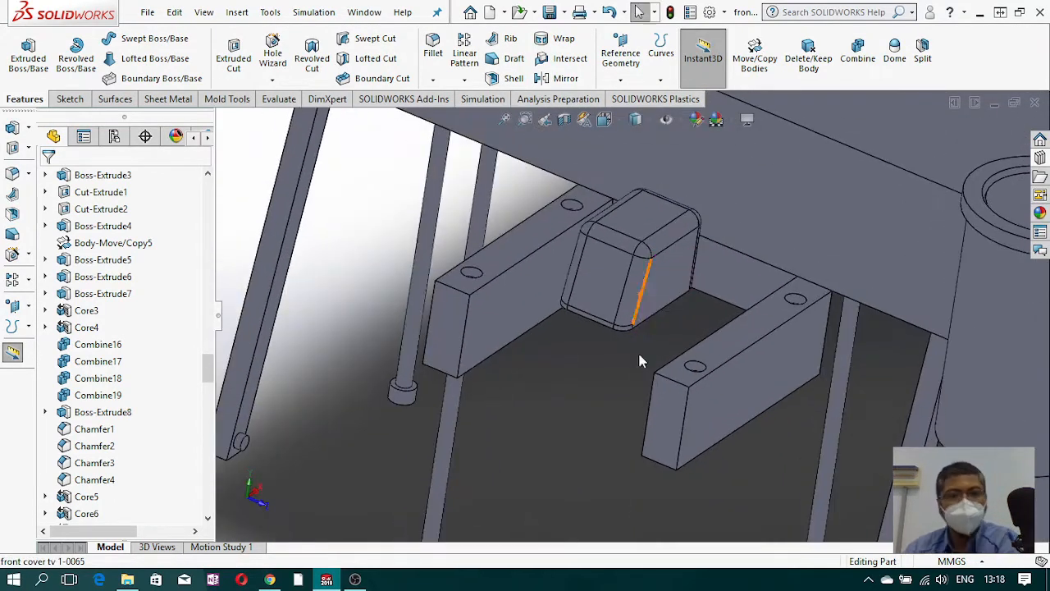
left_click_drag(208, 368, 208, 262)
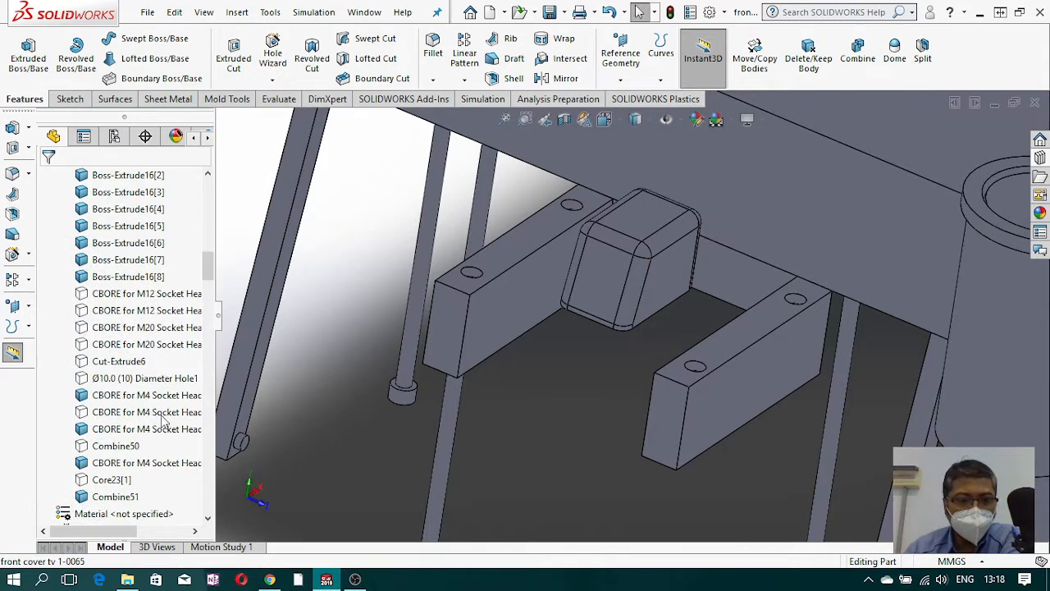
left_click(122, 482)
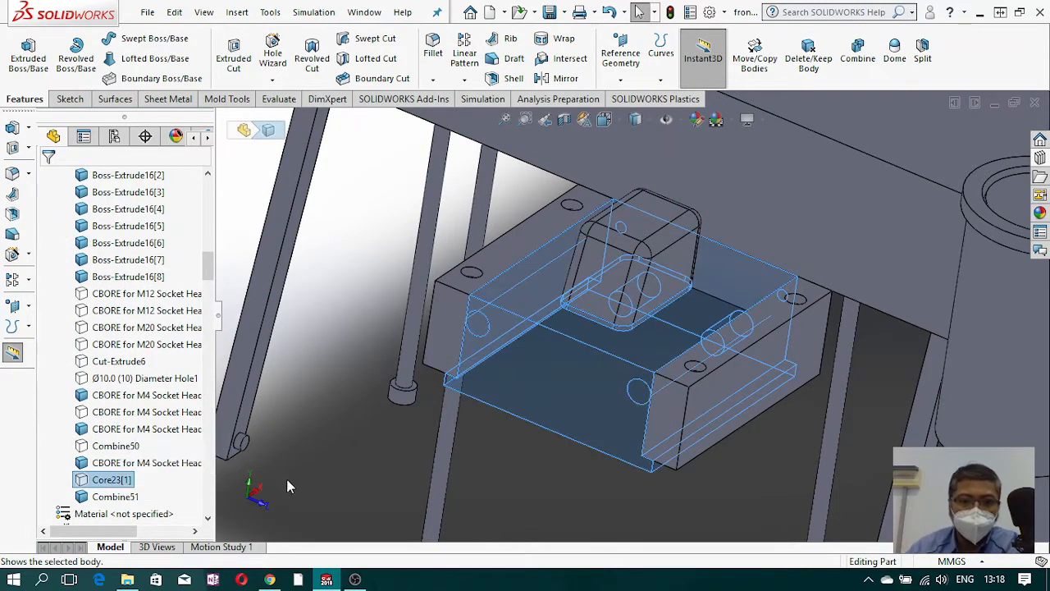
Step: Place a JIS hex socket head cap counterbore hole from the Hole Wizard on the filleted block's top face
scroll(722, 329, "up", 5)
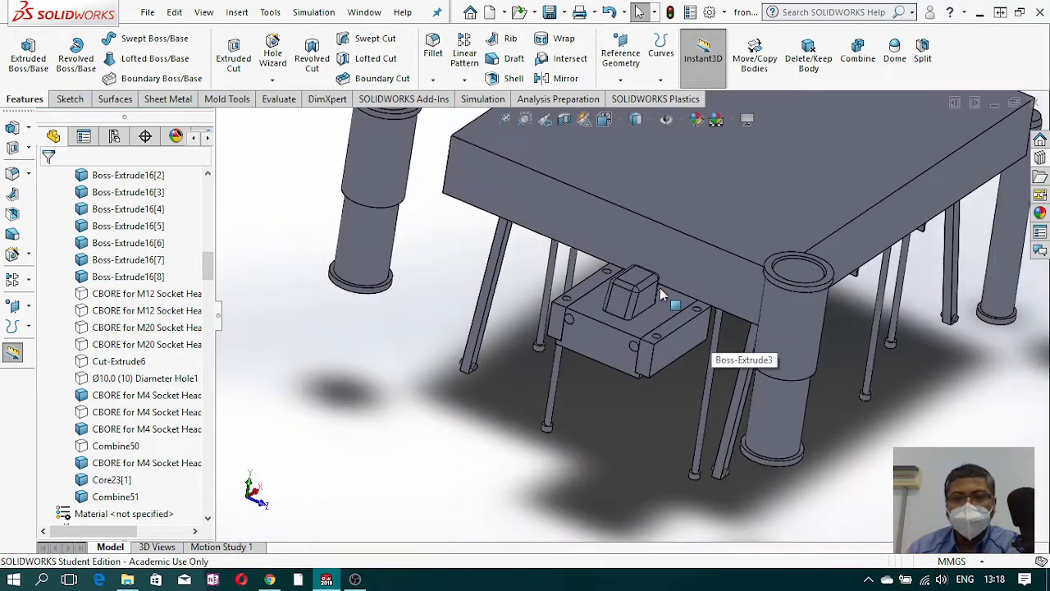
middle_click_drag(658, 288, 660, 333)
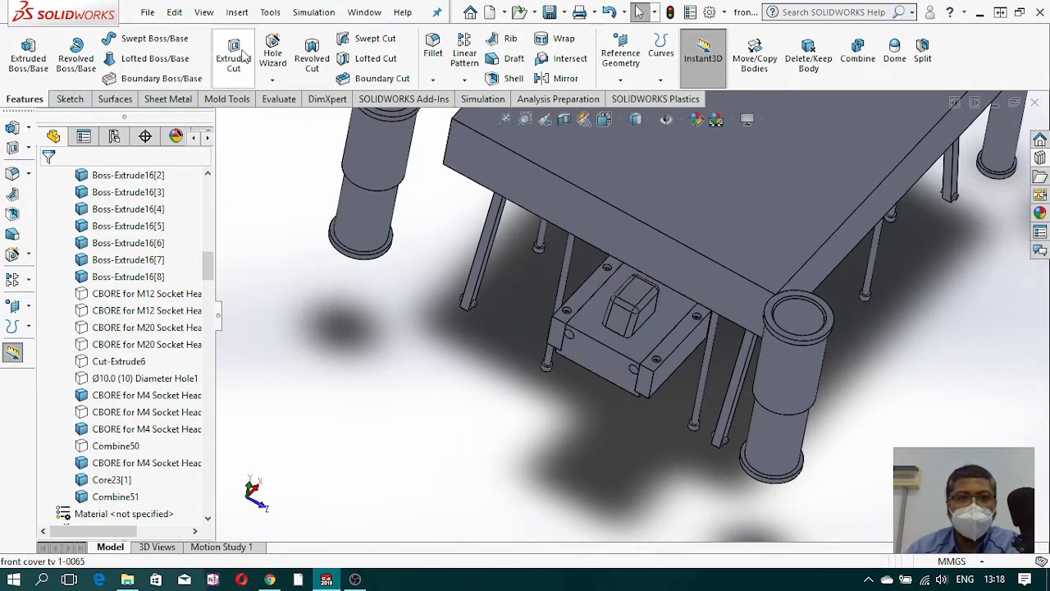
left_click(273, 54)
scroll(632, 296, "down", 6)
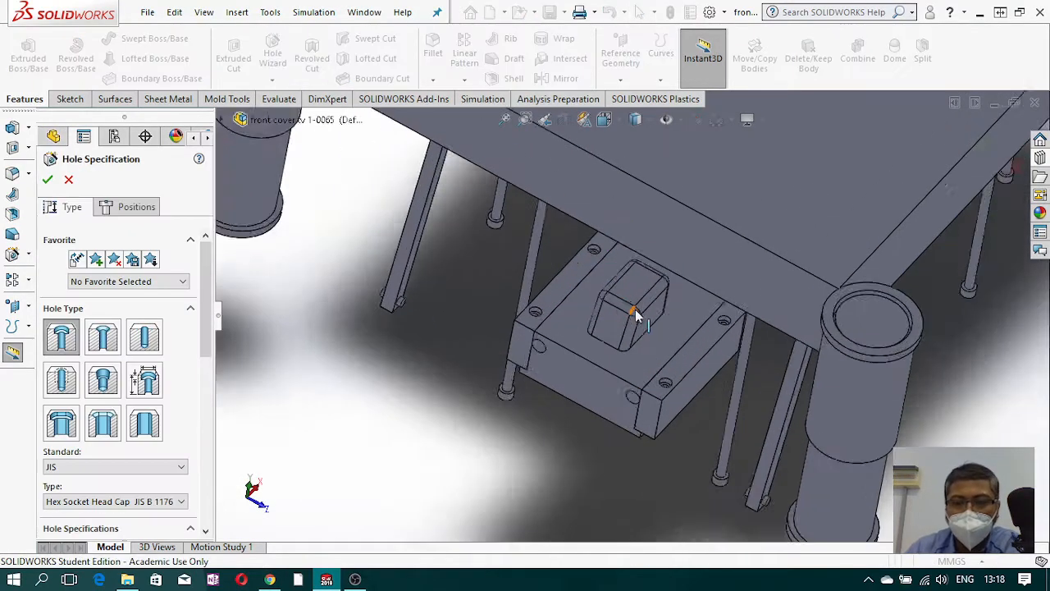
left_click(130, 207)
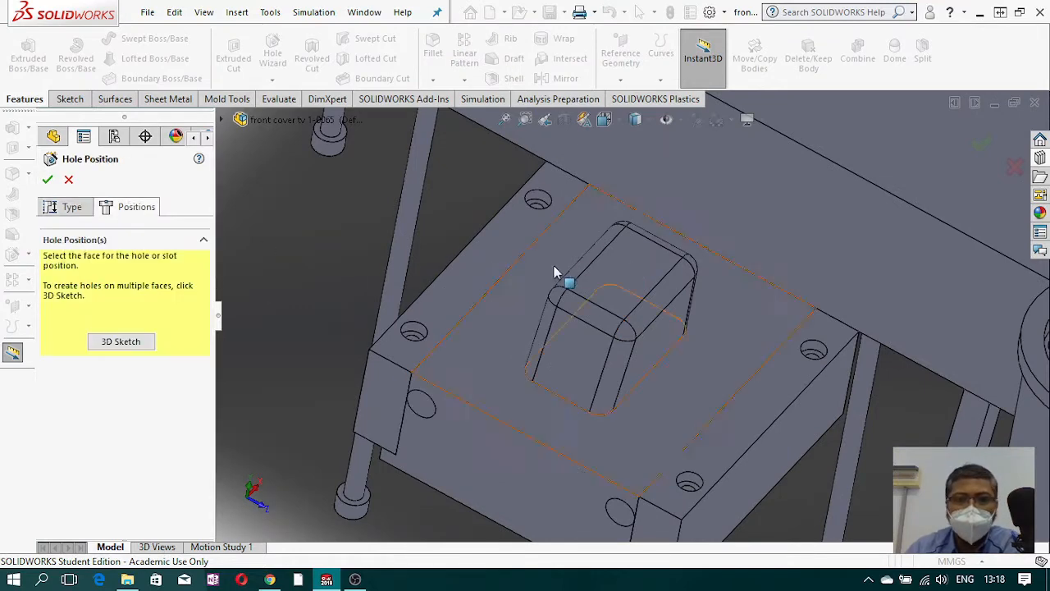
left_click(620, 274)
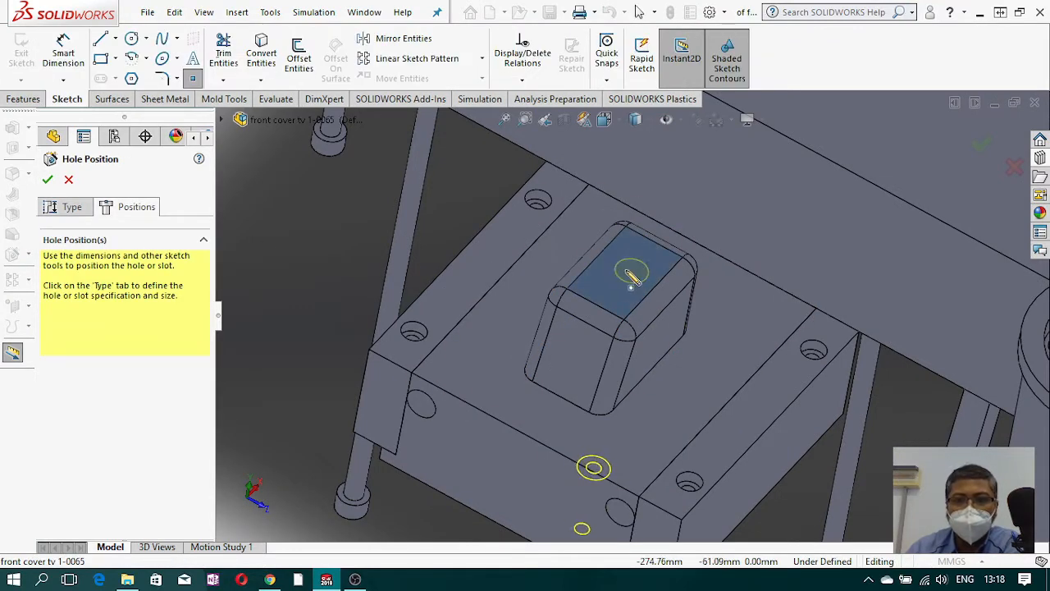
left_click(625, 270)
Step: Dimension the counterbored hole's centre point 15 mm from the filleted block's outer long edge, viewed from the top
left_click(618, 121)
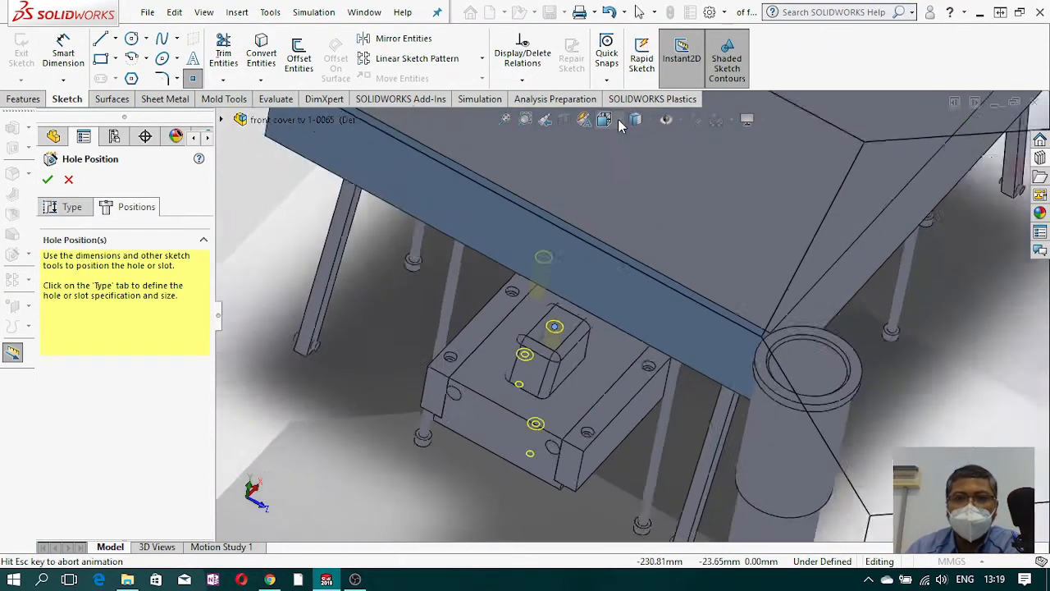
left_click(691, 200)
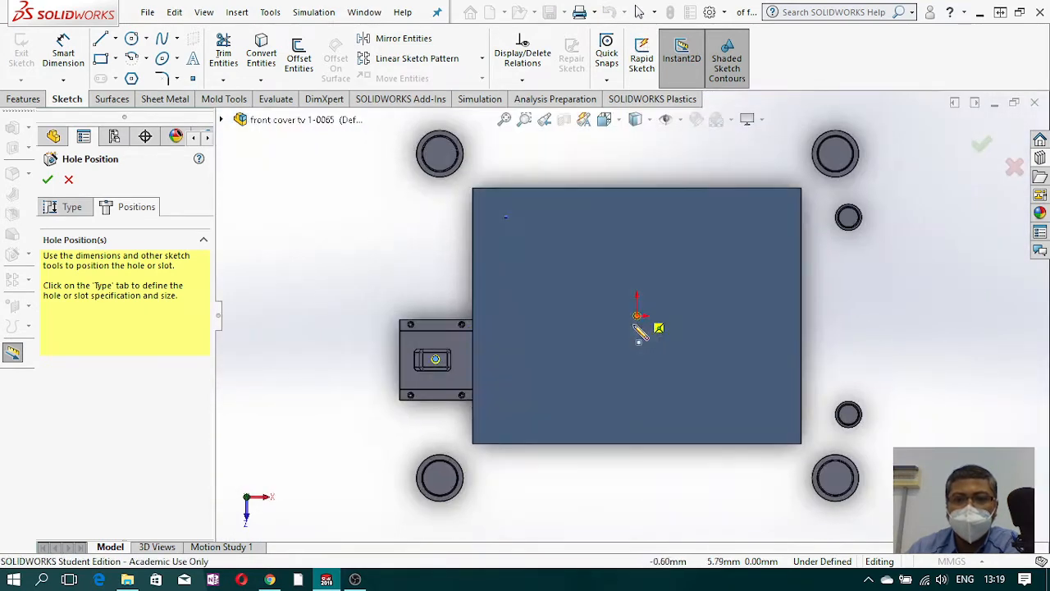
scroll(437, 375, "down", 6)
left_click(64, 55)
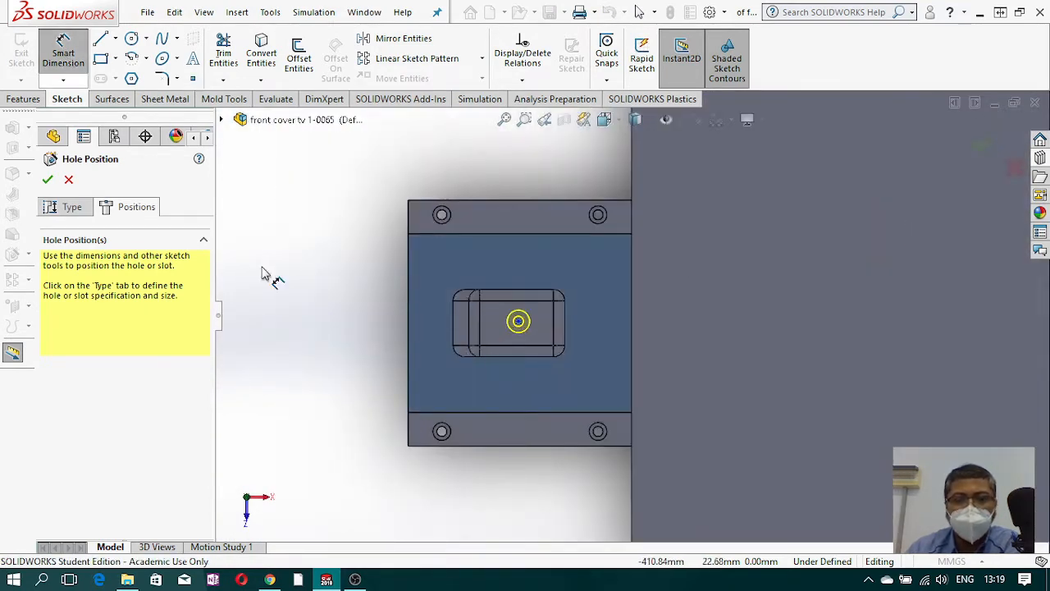
scroll(469, 329, "down", 5)
scroll(475, 336, "down", 3)
scroll(746, 349, "up", 3)
scroll(812, 320, "down", 2)
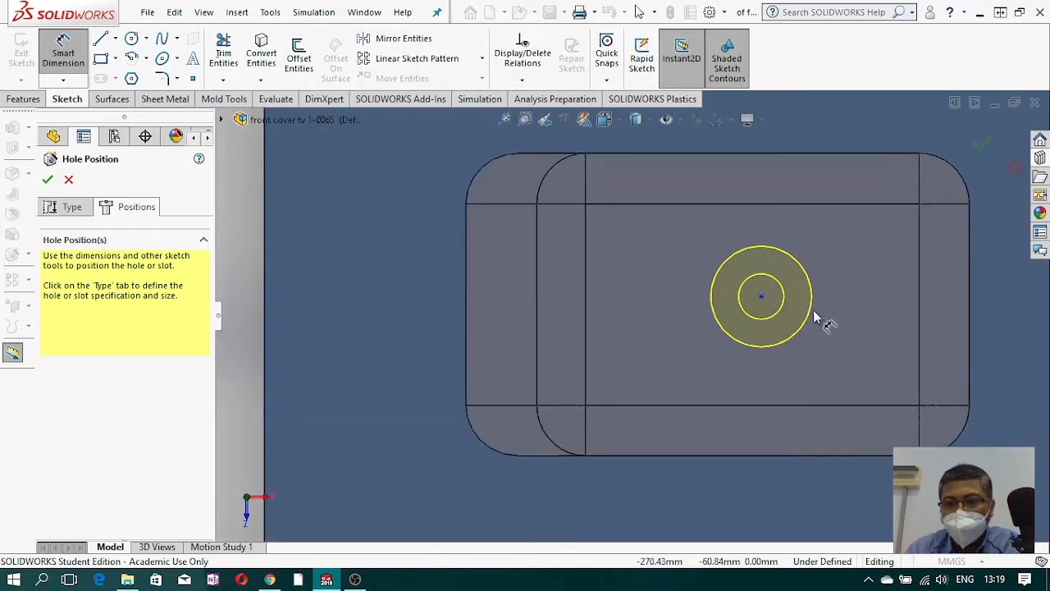
left_click(761, 297)
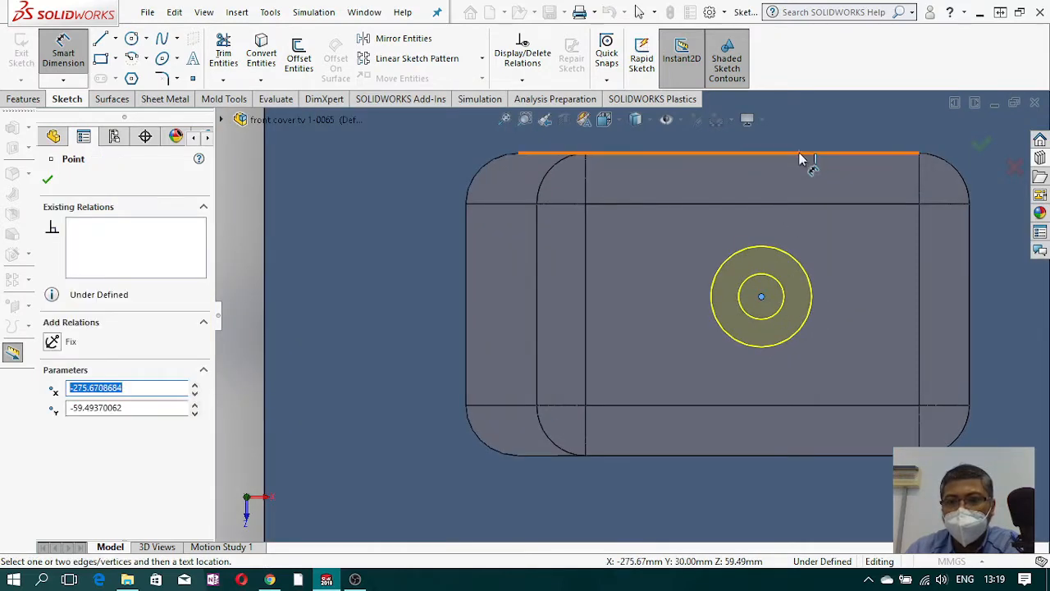
left_click(801, 155)
left_click(411, 236)
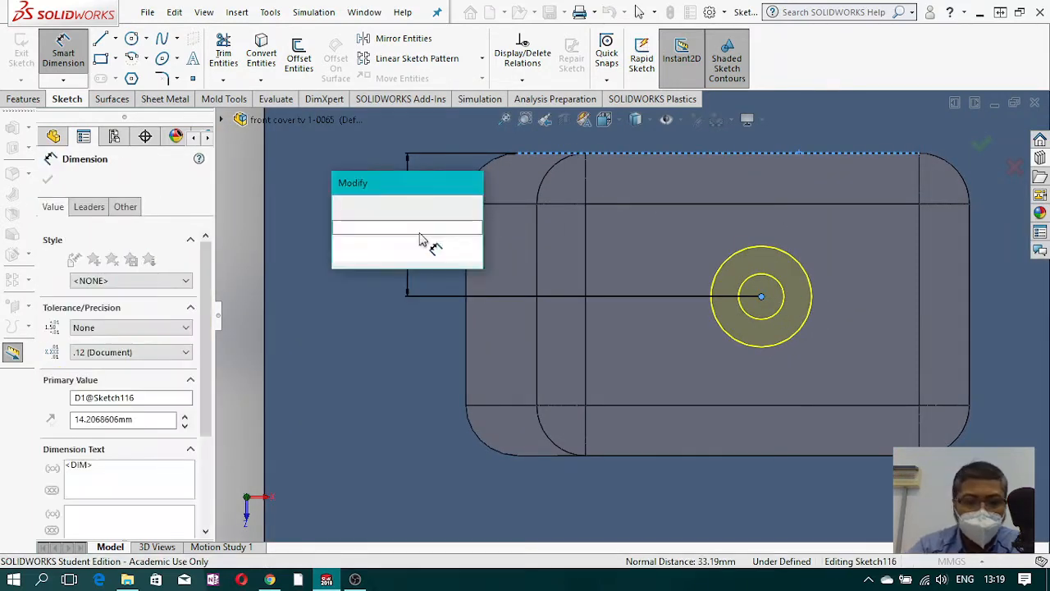
type("1")
key("Return")
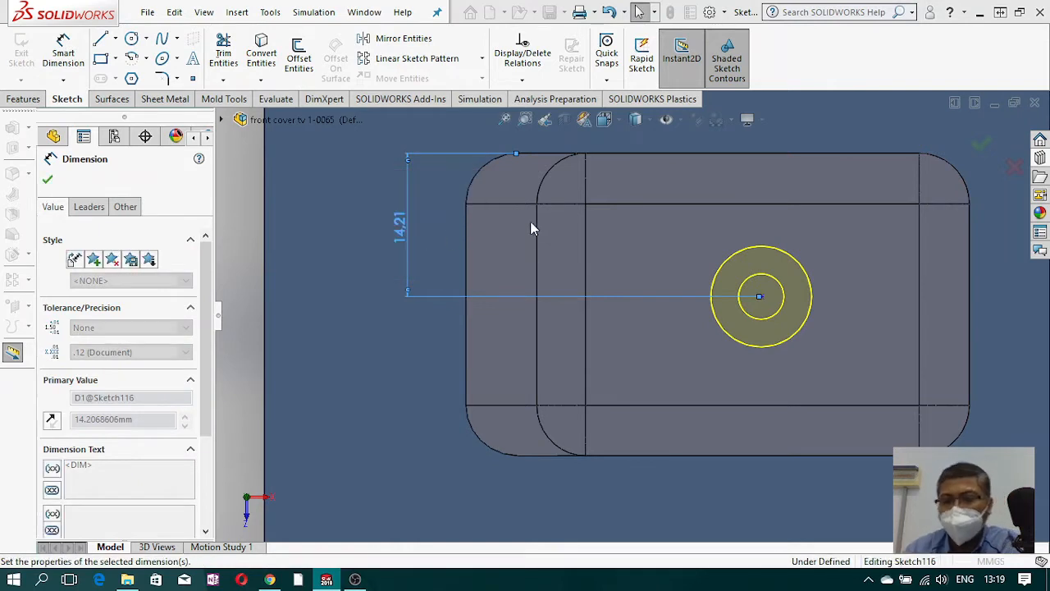
Step: Dimension the hole's centre point 20 mm from the filleted block's short edge nearest the large plate and finish dimensioning
left_click(760, 306)
left_click(973, 336)
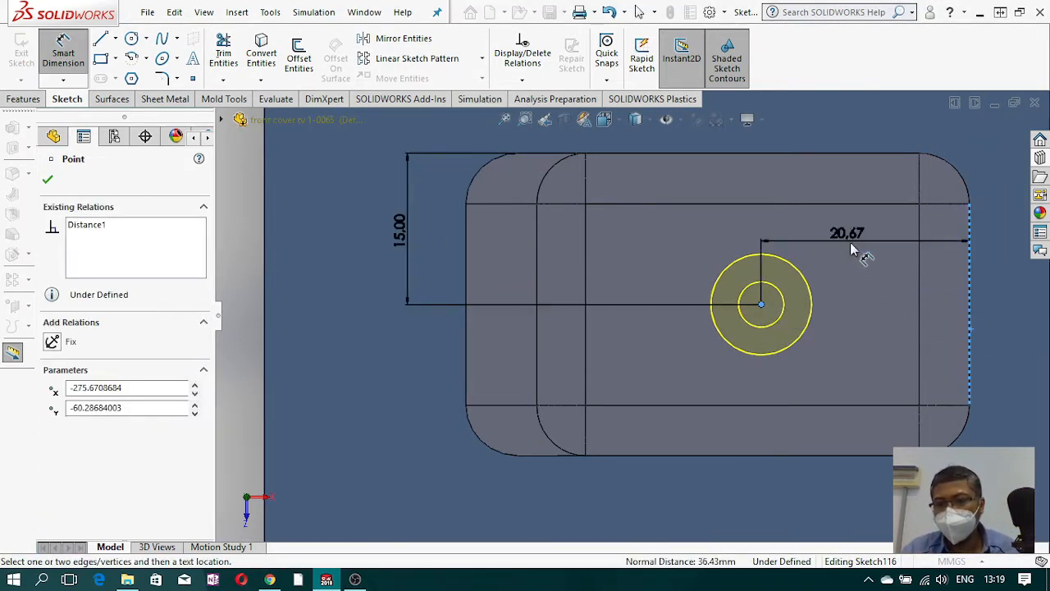
left_click(860, 251)
type("20")
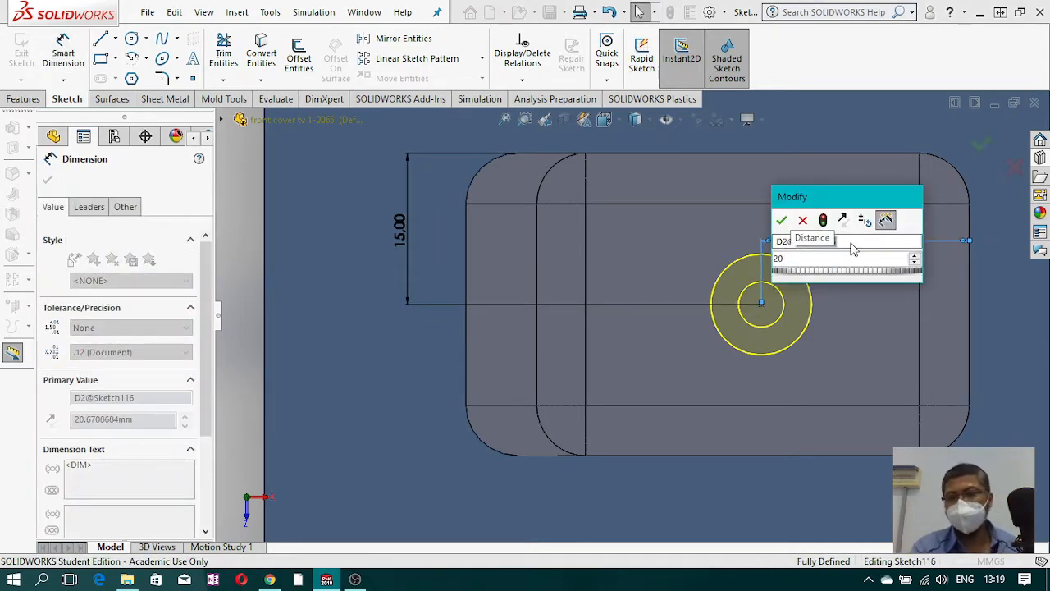
key("Return")
scroll(866, 374, "up", 5)
mouse_move(825, 392)
middle_mouse_down()
mouse_move(701, 179)
mouse_move(546, 258)
middle_mouse_up()
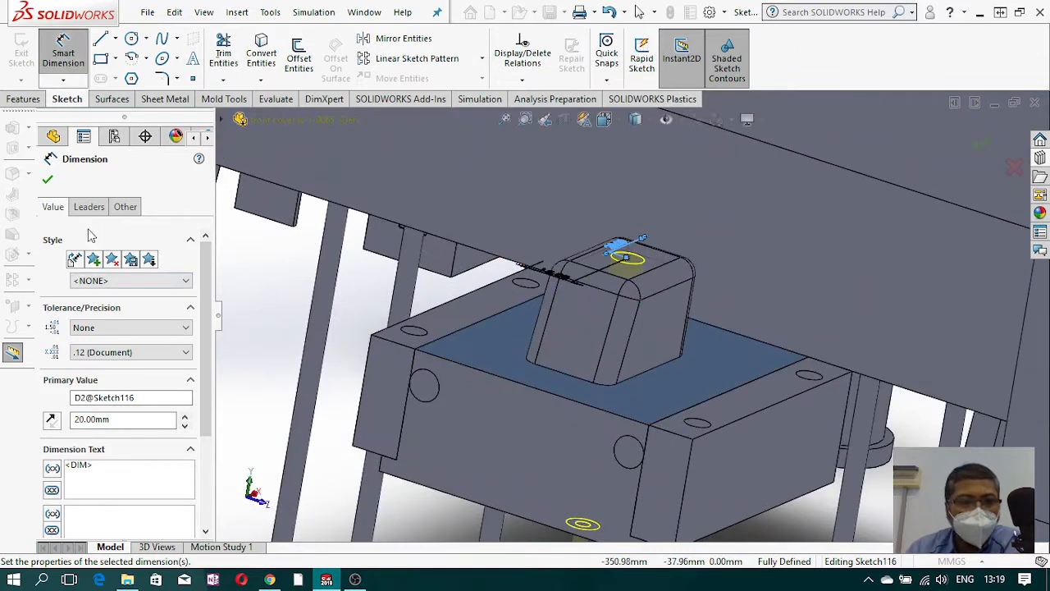
left_click(47, 175)
Step: Change the counterbored hole's size to M6 in the hole specification
left_click(63, 207)
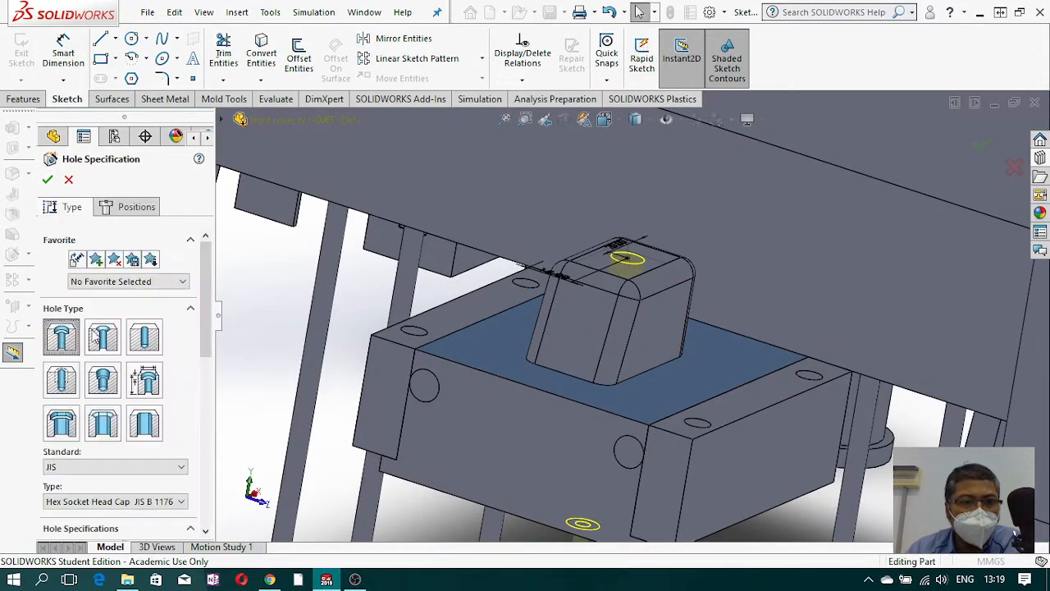
left_click_drag(205, 291, 209, 381)
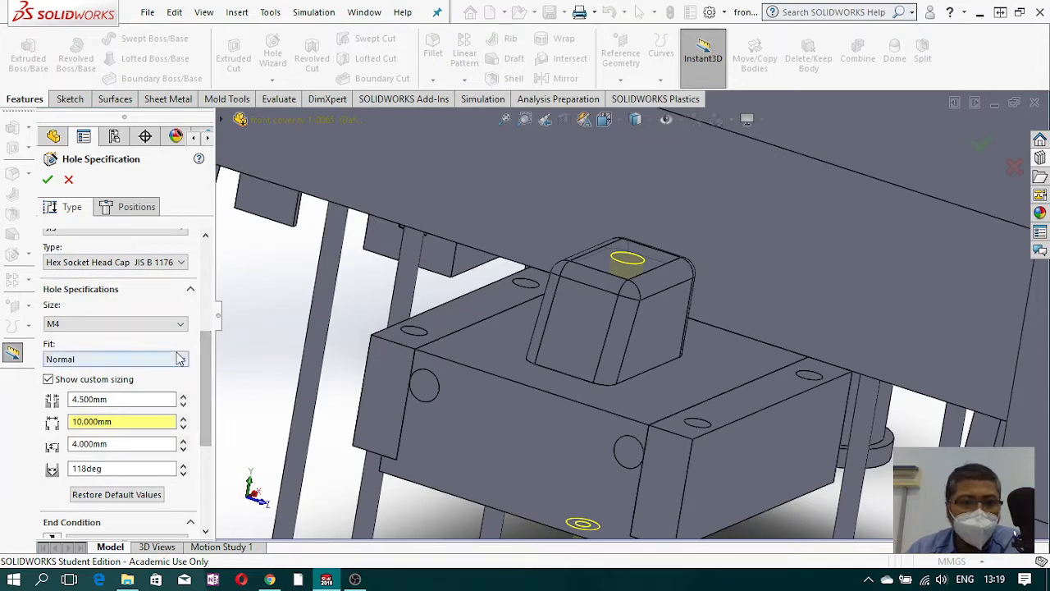
left_click(144, 324)
left_click(137, 362)
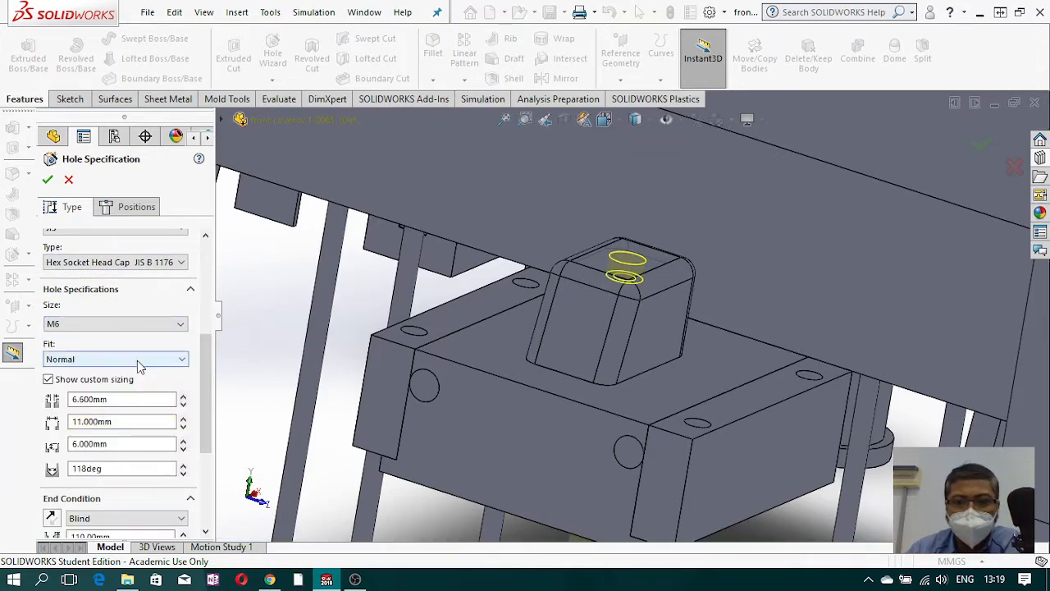
Step: Set the hole's head clearance to 2 mm and its blind depth to 50 mm
middle_click_drag(526, 390, 605, 341)
left_click_drag(203, 365, 205, 425)
scroll(62, 277, "up", 2)
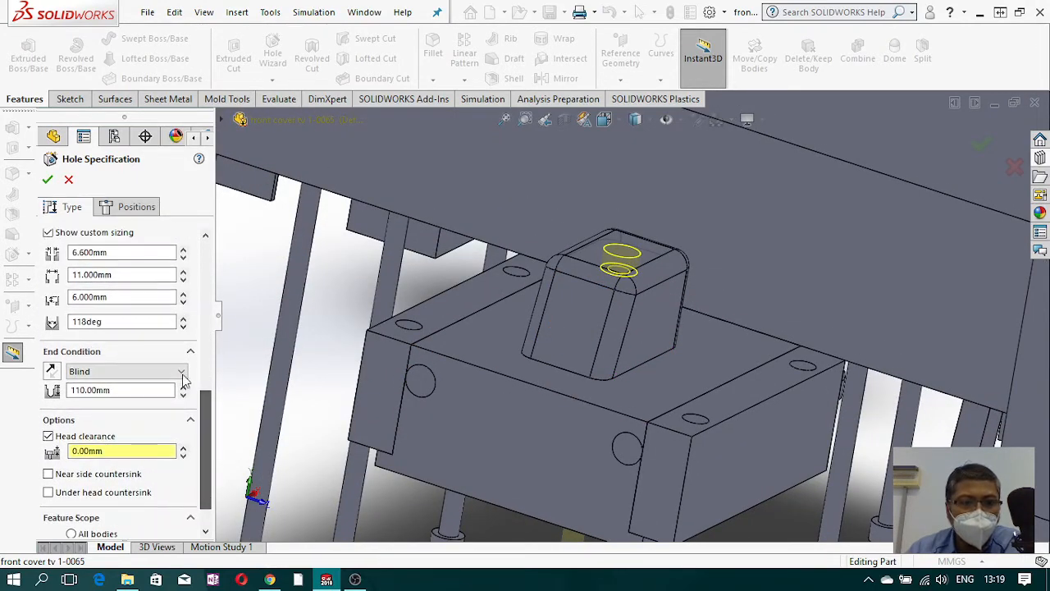
left_click_drag(205, 409, 208, 424)
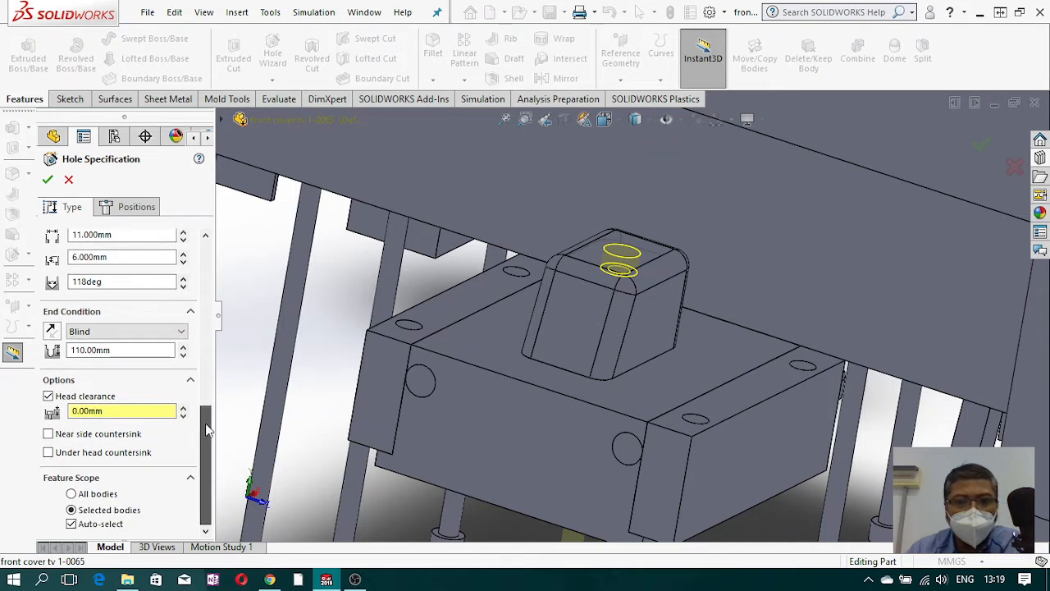
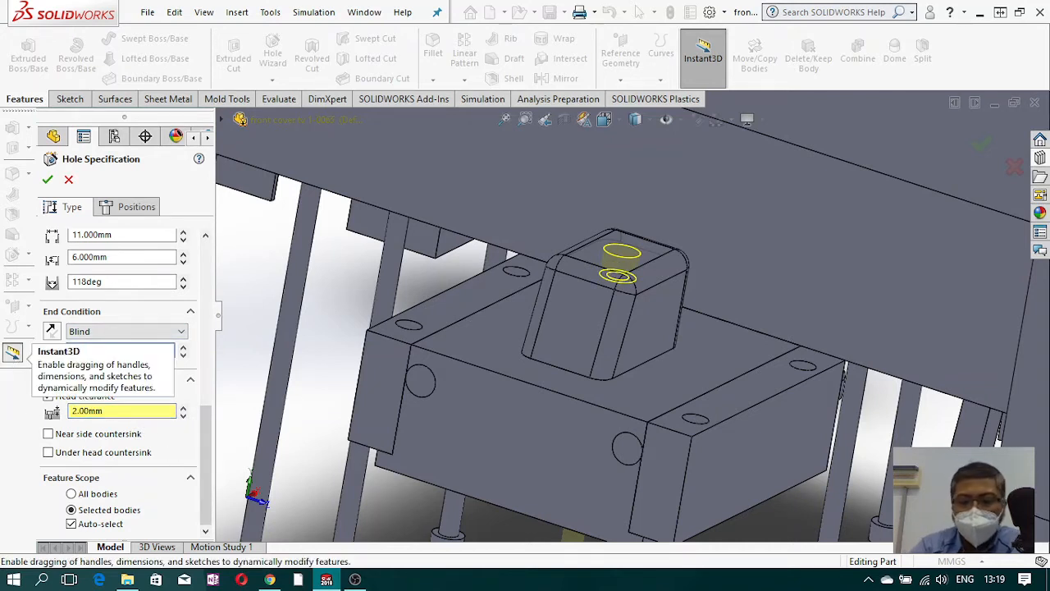
type("50.00mm")
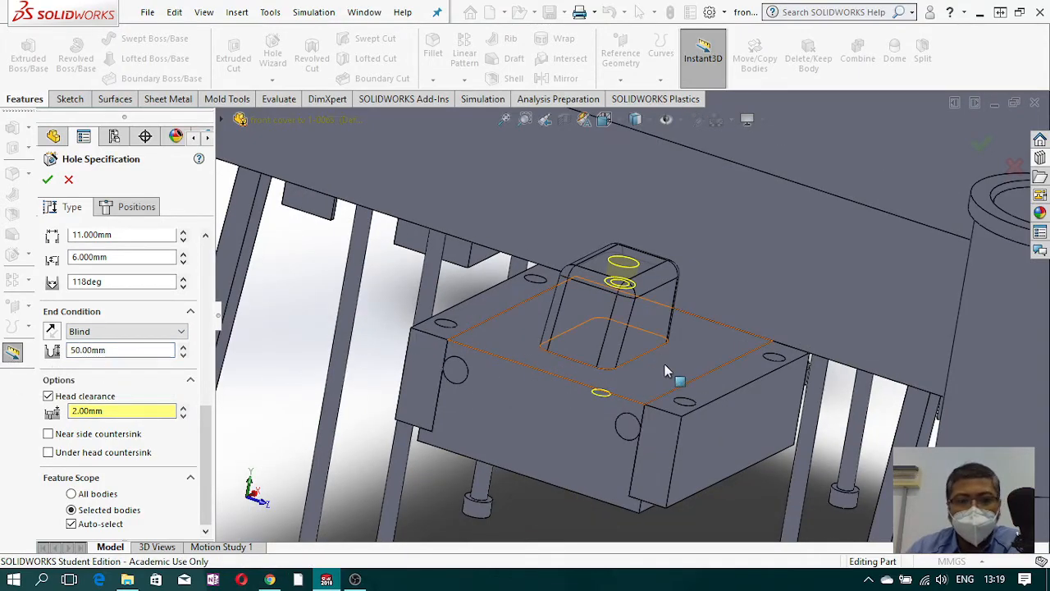
Step: Limit the hole's feature scope to the filleted block and the slider block without auto-select, and create the hole
middle_click_drag(666, 370, 380, 438)
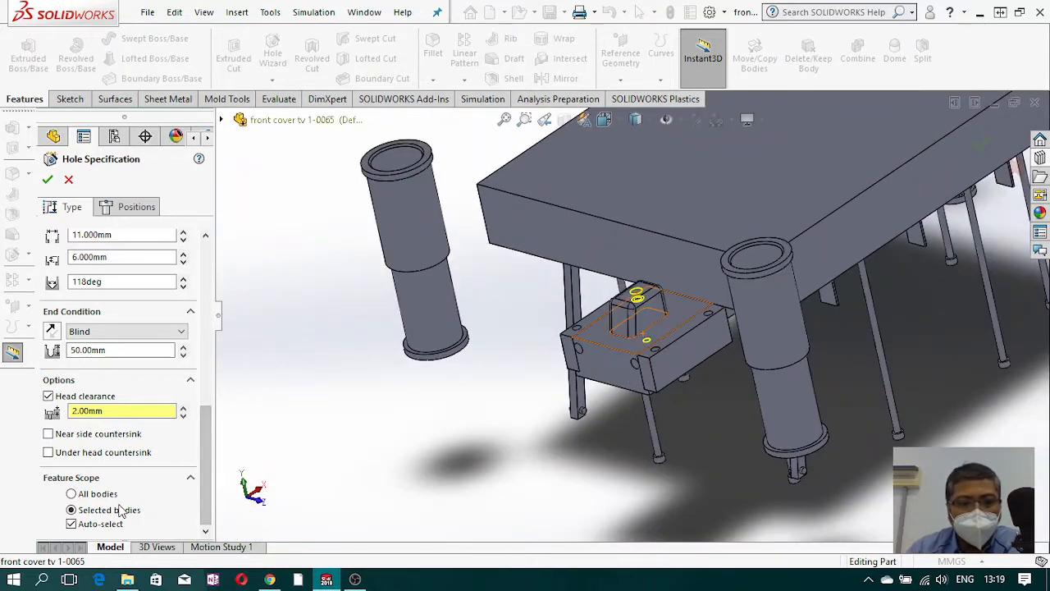
left_click(72, 525)
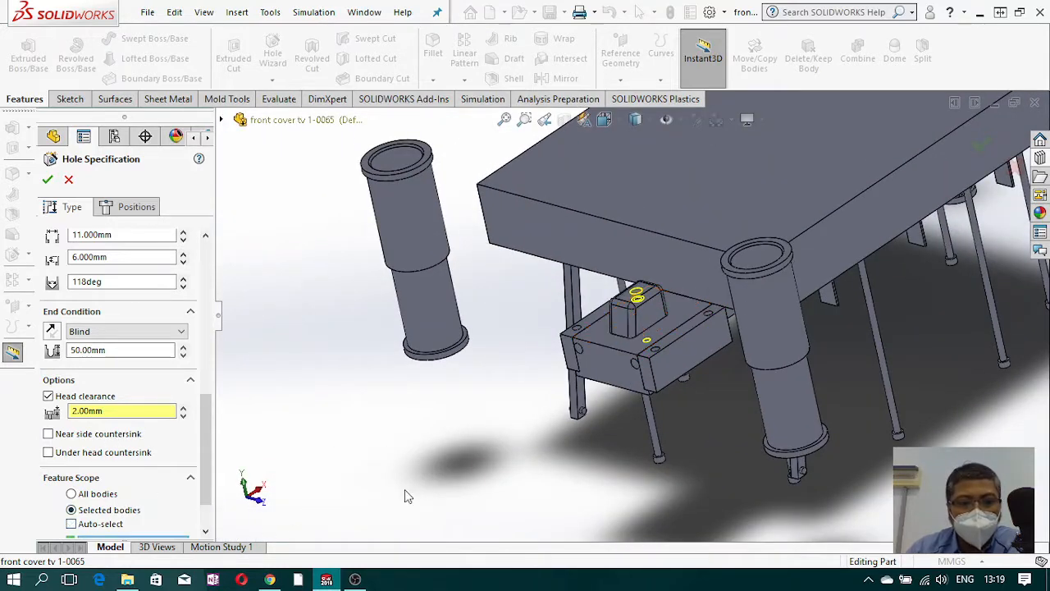
left_click(641, 322)
left_click(642, 347)
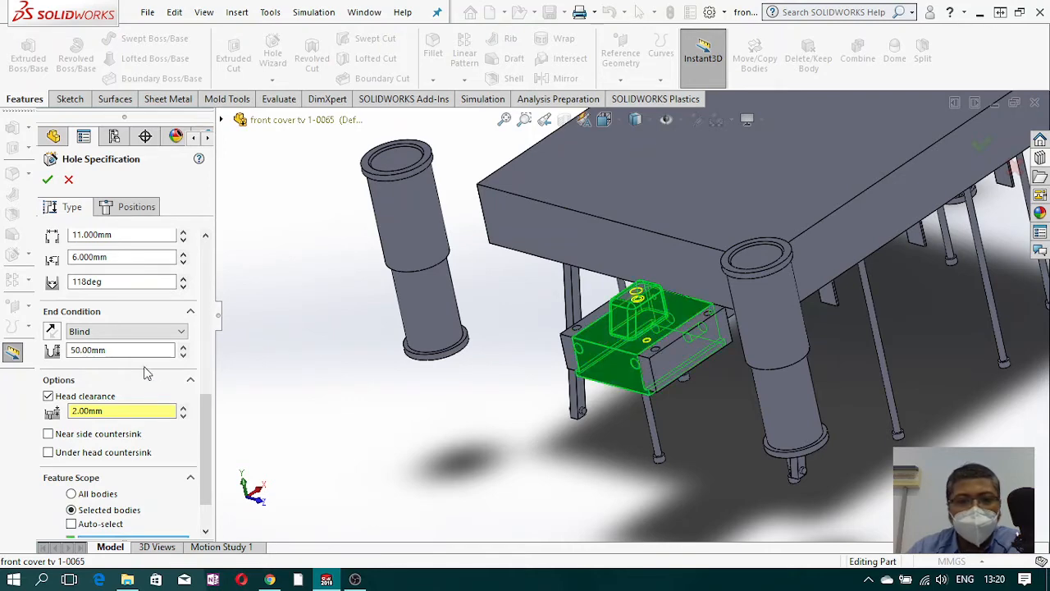
left_click(47, 180)
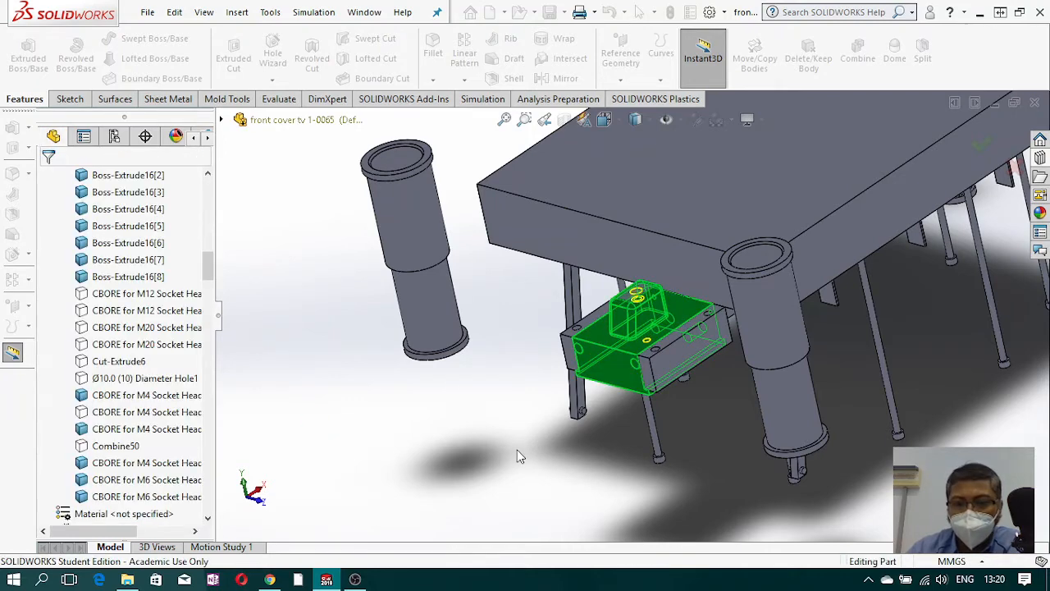
Step: Show the hidden mold plate body Combine50 around the inserts and guide bushings
middle_click_drag(783, 368, 860, 328)
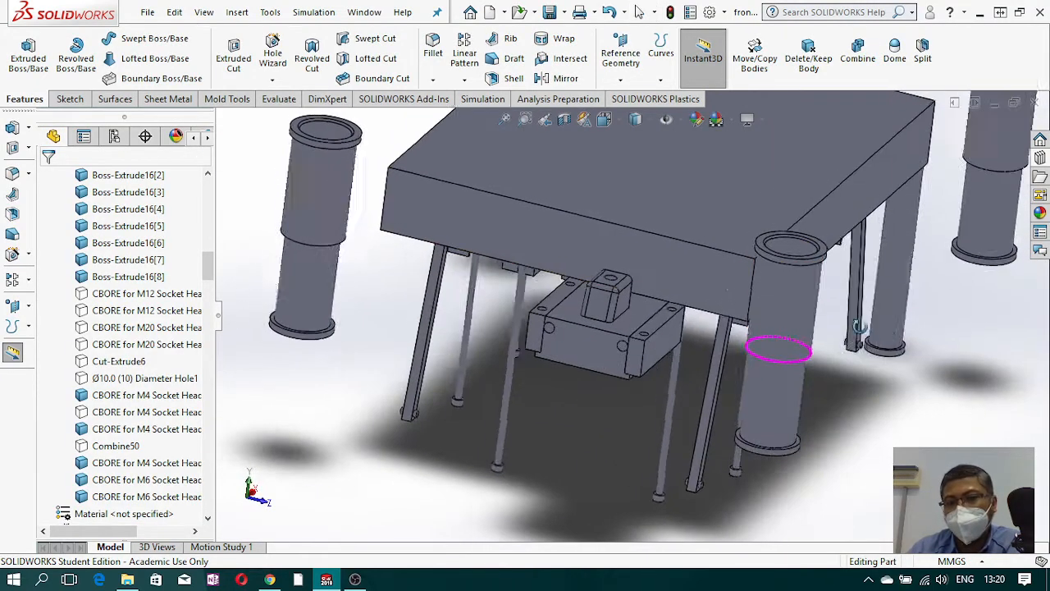
scroll(682, 257, "down", 3)
middle_click_drag(682, 257, 615, 337)
scroll(630, 283, "up", 6)
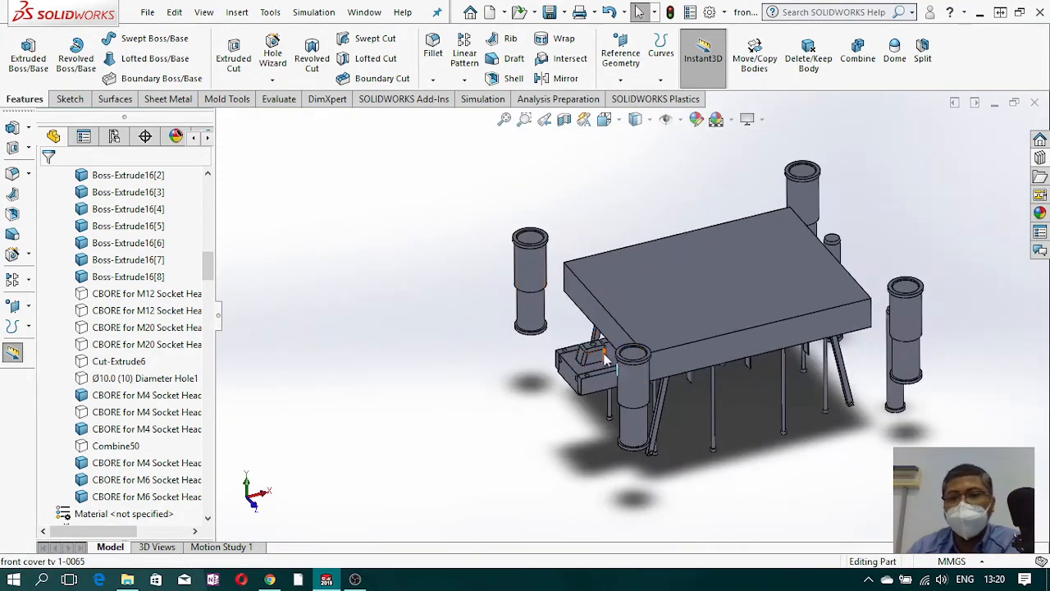
middle_click_drag(621, 354, 702, 357)
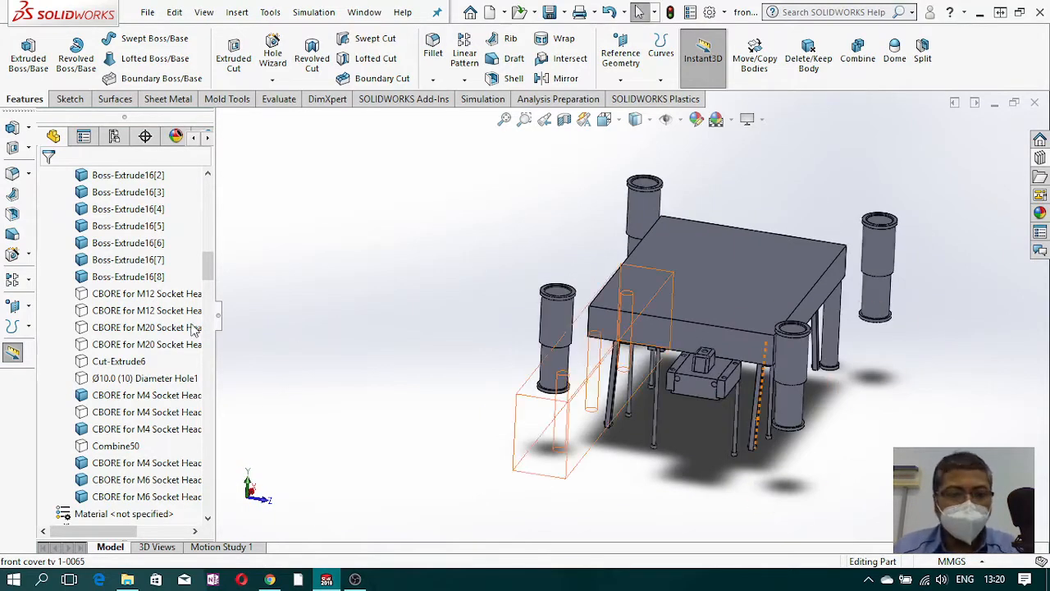
left_click_drag(209, 282, 204, 222)
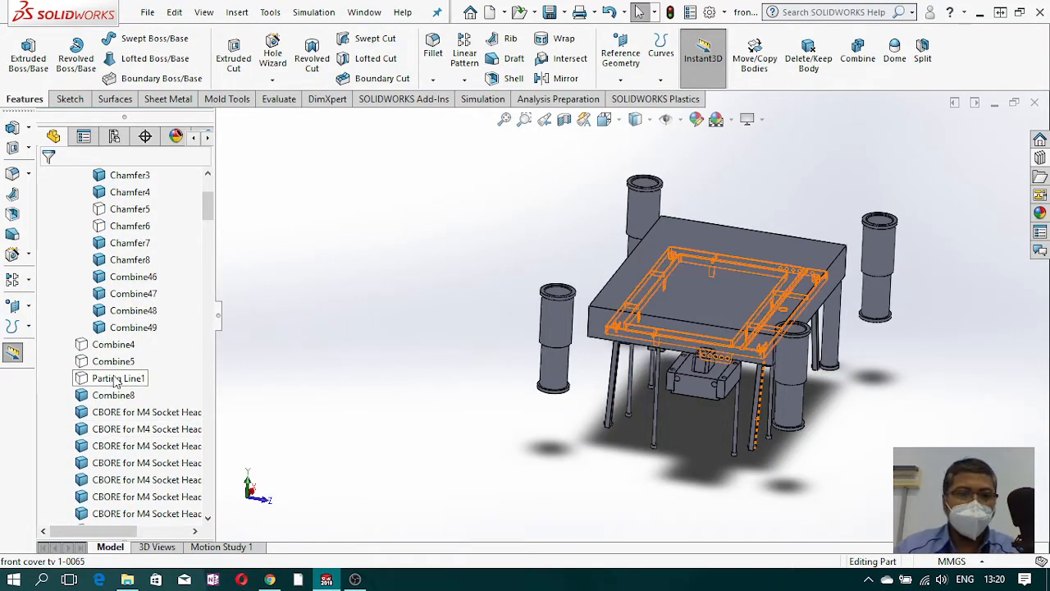
scroll(121, 359, "down", 10)
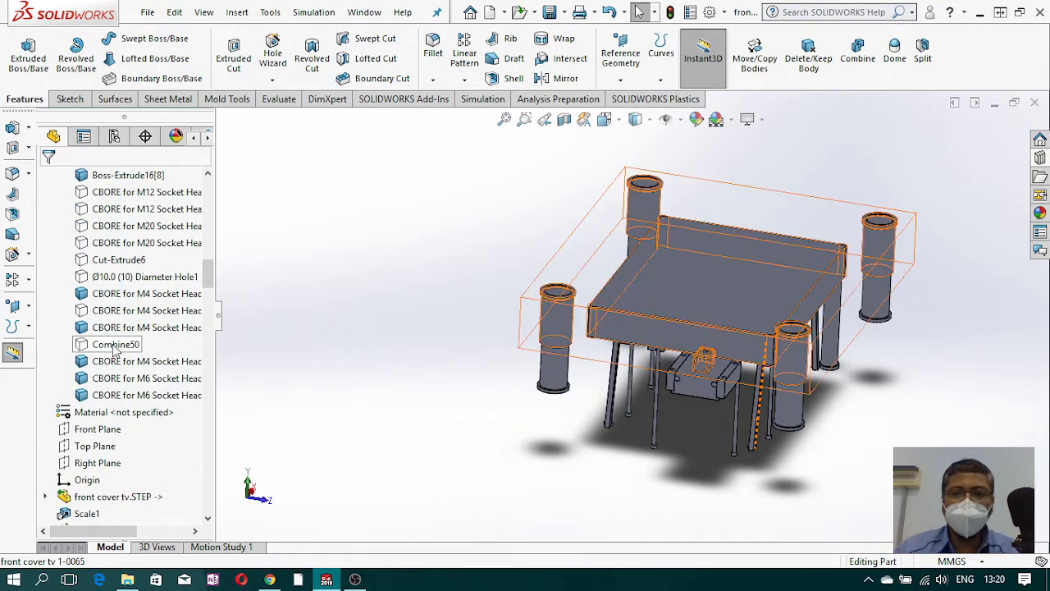
left_click(116, 347)
middle_click_drag(602, 384, 599, 262)
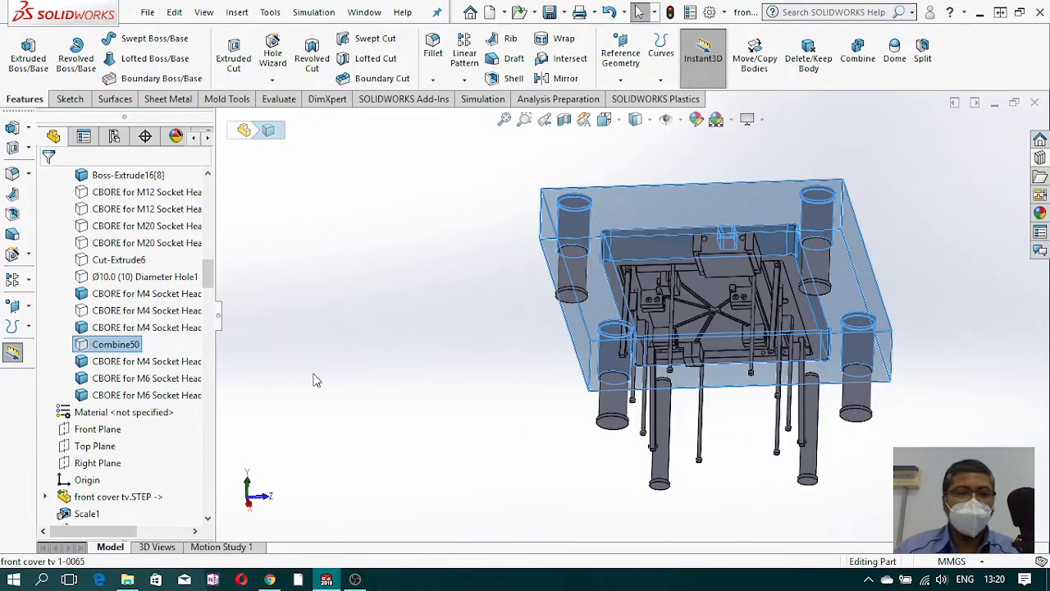
right_click(116, 348)
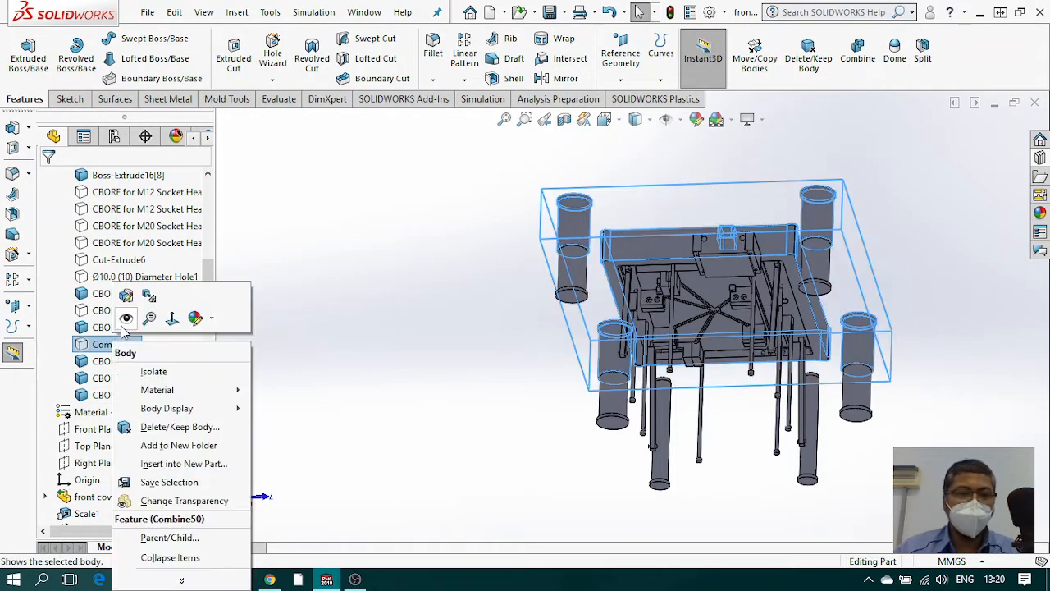
left_click(122, 324)
left_click(312, 367)
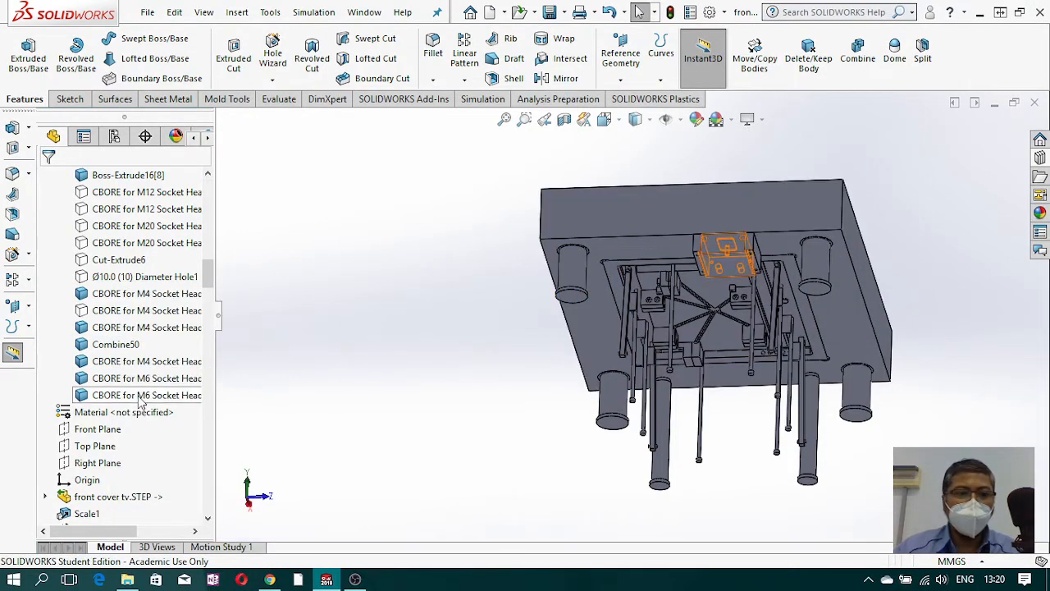
Step: Hide the three counterbored bodies listed after Combine50 and the first of the M4 counterbored bodies listed above it
left_click(136, 365)
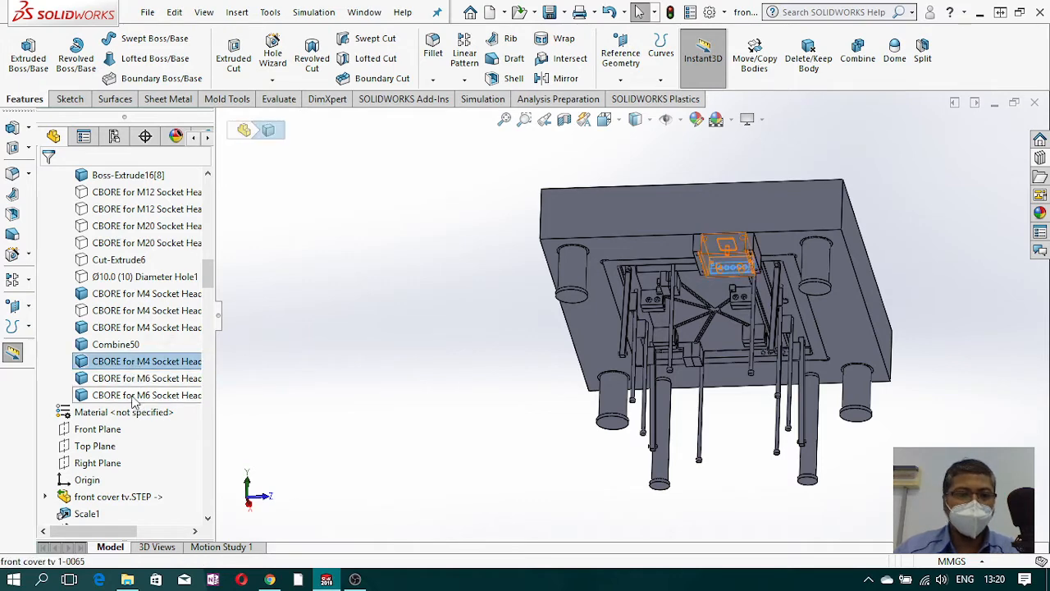
left_click(134, 399, "shift")
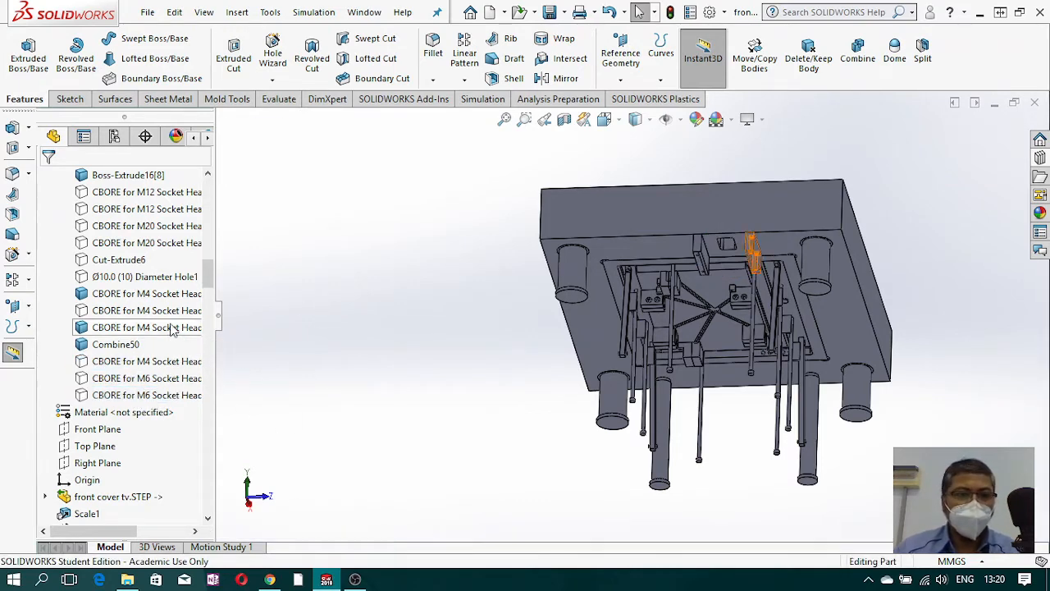
left_click(145, 294)
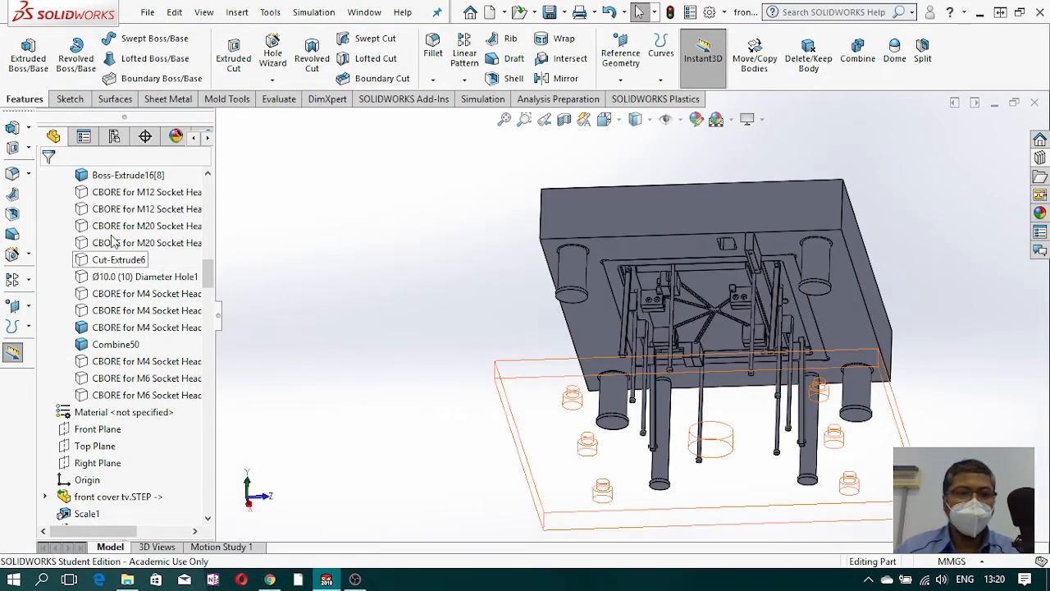
Step: Hide the bodies from Body-Move/Copy8[6] through Boss-Extrude16[8], plus Body-Move/Copy8[3] and Body-Move/Copy8[4]
scroll(112, 212, "up", 3)
left_click(139, 328)
scroll(127, 345, "up", 3)
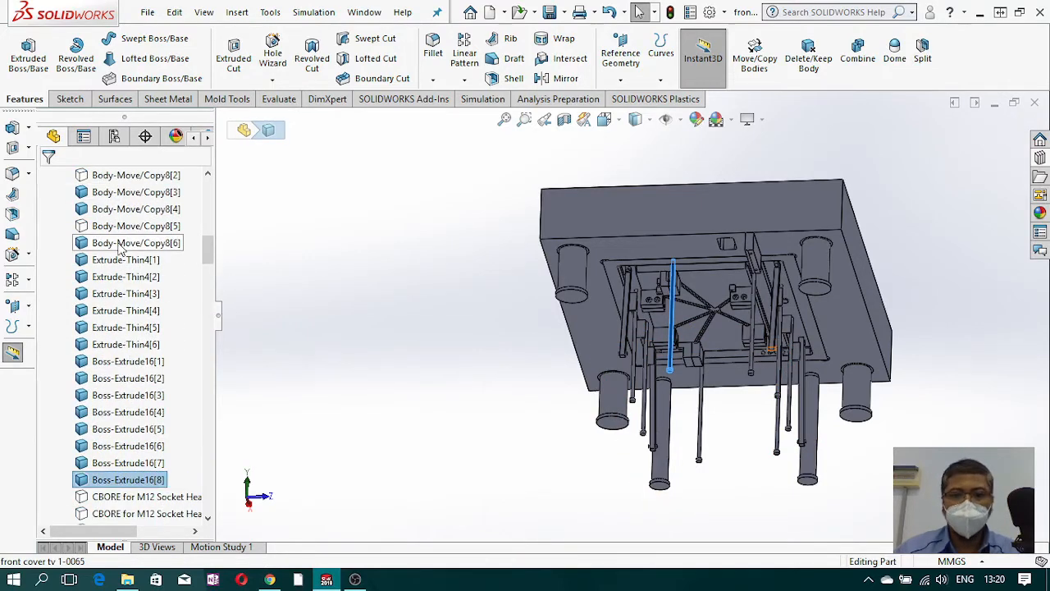
left_click(121, 249, "shift")
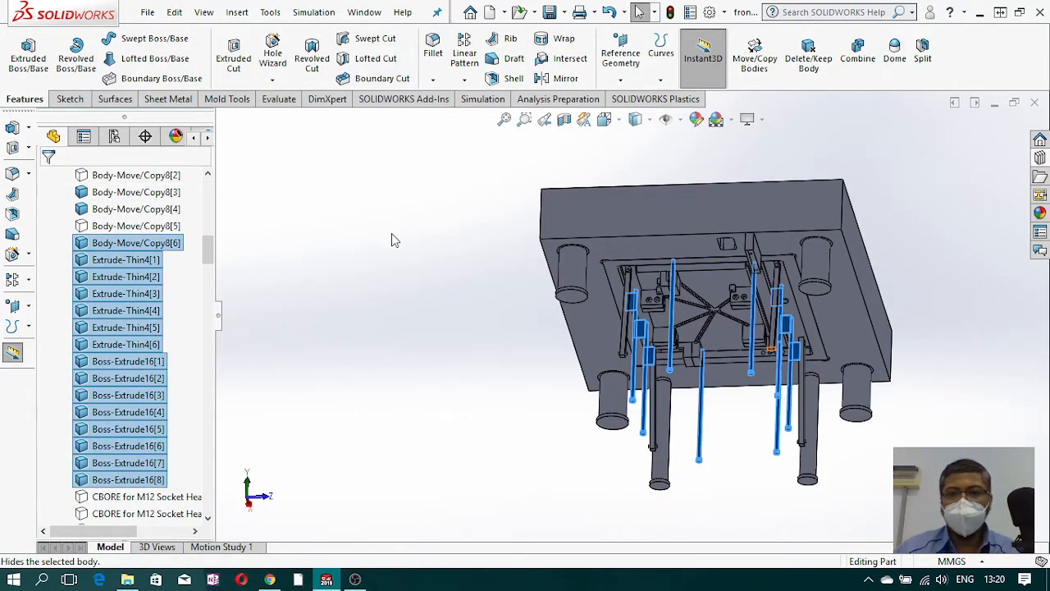
left_click(127, 210)
left_click(127, 192, "ctrl")
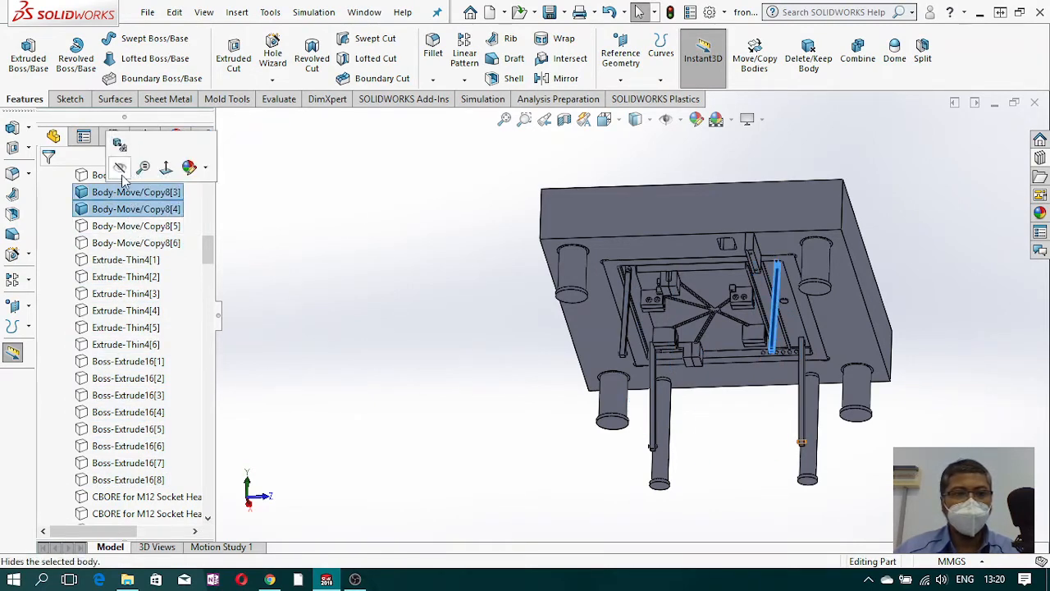
left_click(120, 169)
Step: Hide the two pin bodies Boss-Extrude15 and Boss-Extrude14
left_click_drag(207, 251, 210, 233)
left_click(147, 362)
left_click(104, 328)
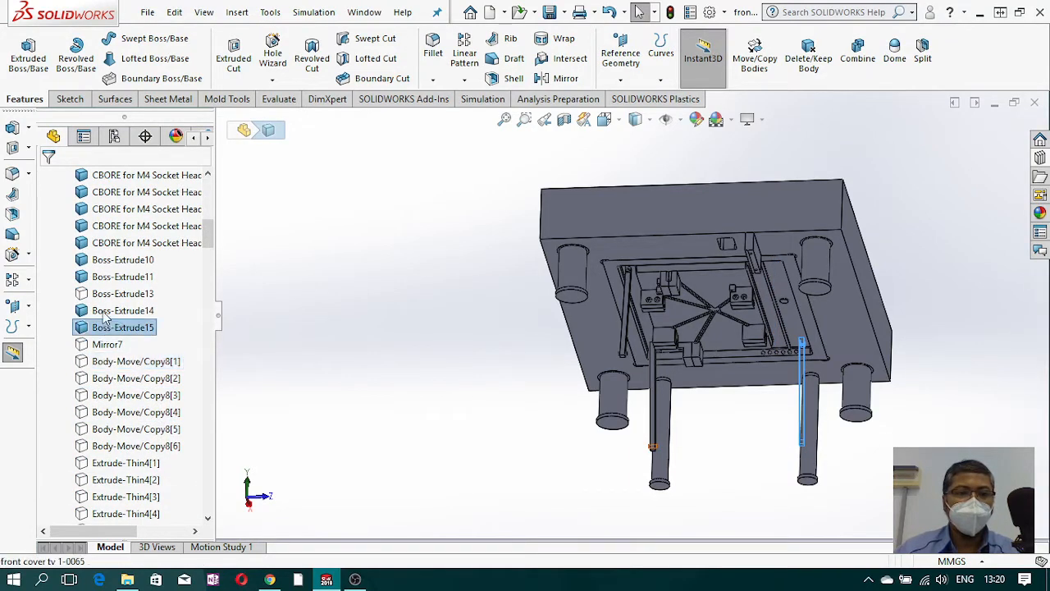
left_click(105, 311, "ctrl")
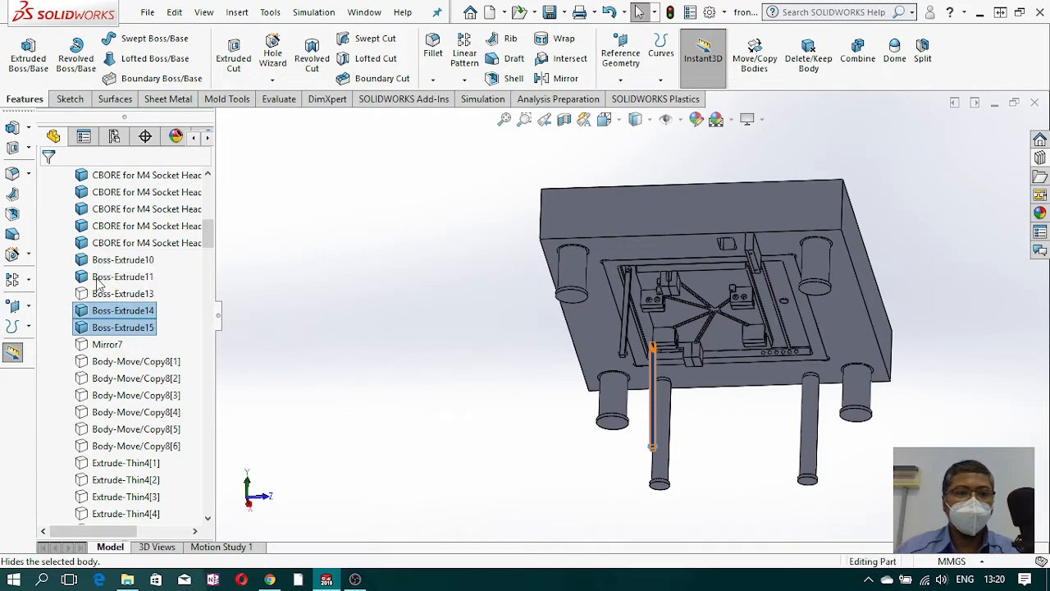
Step: Hide all bodies listed from Combine8 through Boss-Extrude11, including the M4 counterbored blocks
left_click(123, 277)
scroll(123, 295, "up", 5)
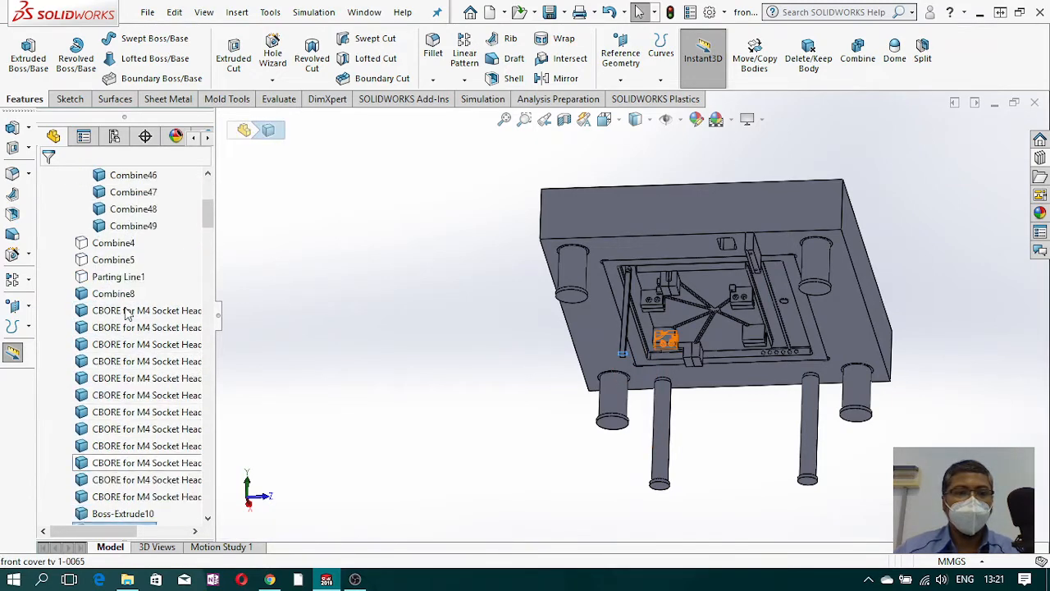
left_click(117, 296)
left_click(116, 296, "shift")
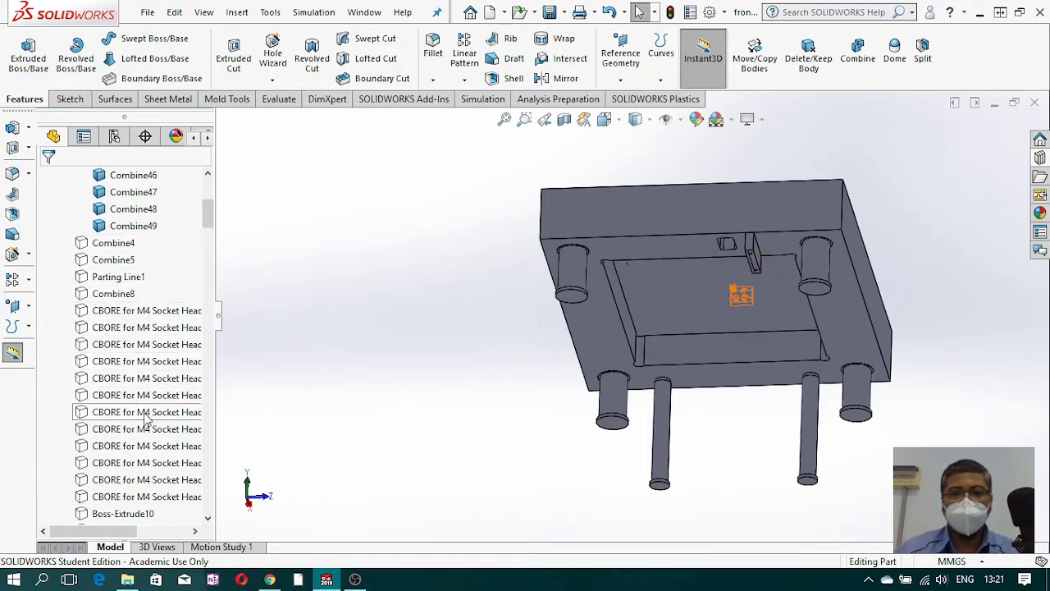
Step: Show the core insert body Combine8 inside the mold plate's pocket again
scroll(150, 399, "up", 1)
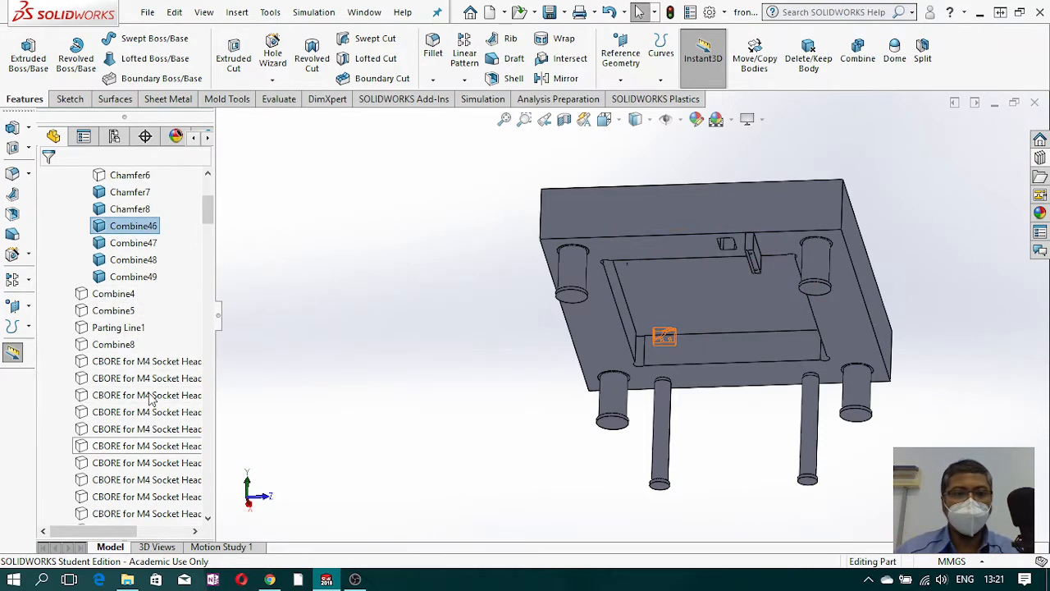
scroll(150, 399, "down", 6)
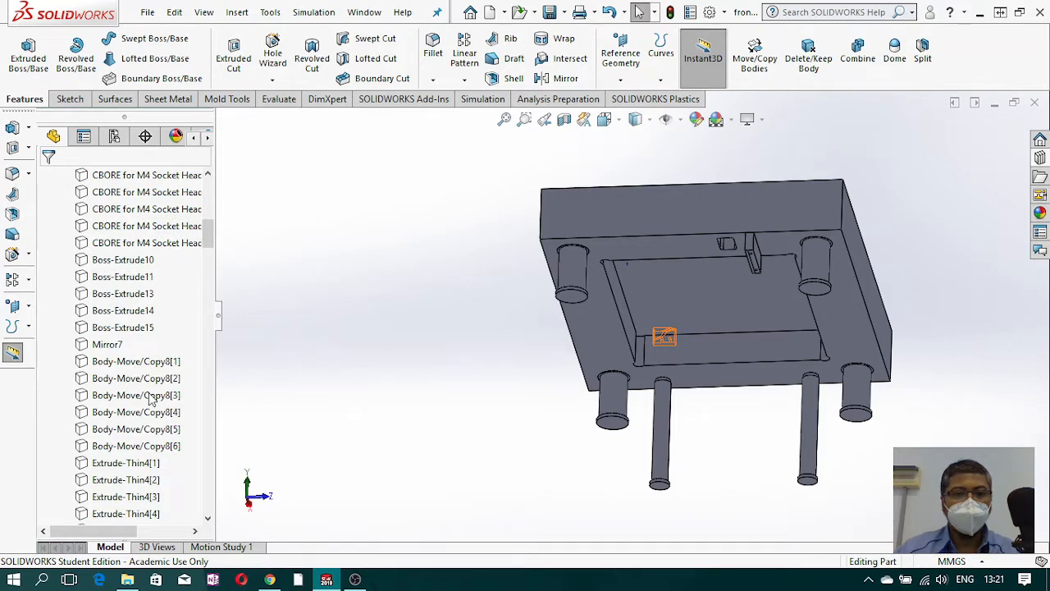
scroll(143, 402, "down", 2)
scroll(140, 429, "up", 4)
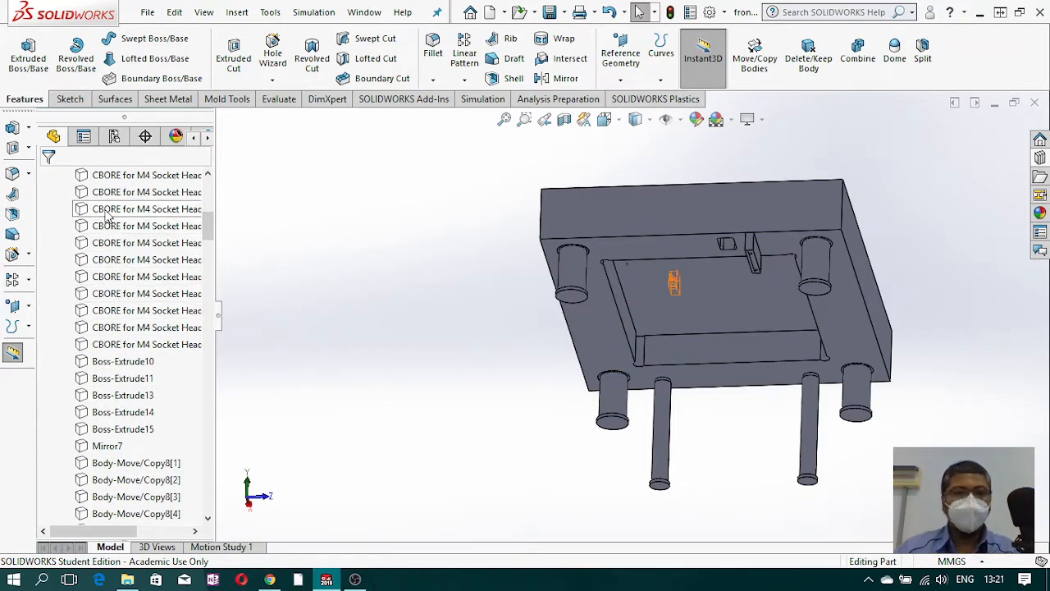
scroll(106, 205, "up", 2)
scroll(107, 205, "up", 1)
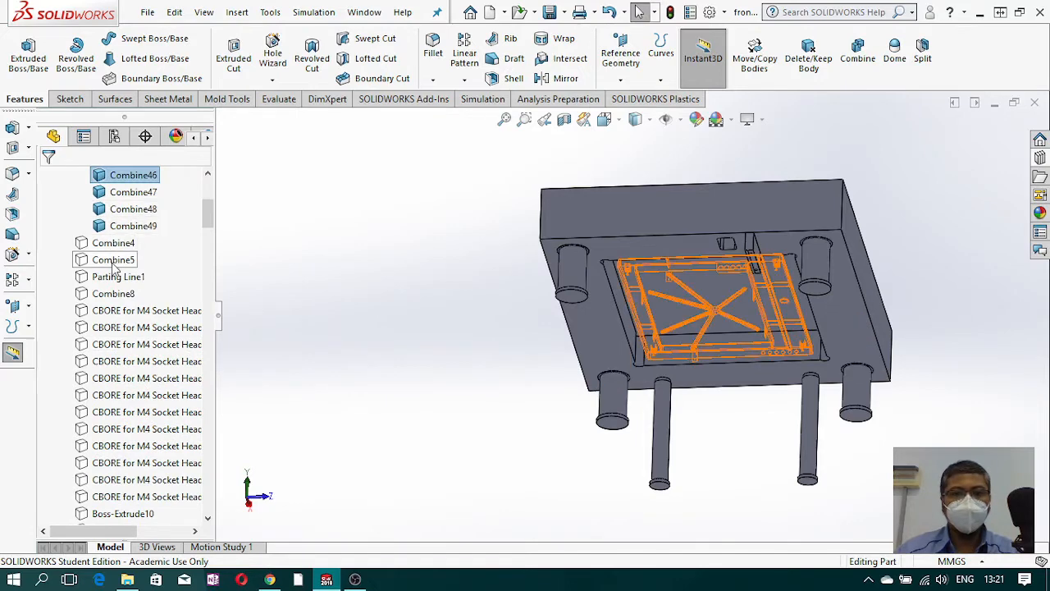
left_click(114, 295)
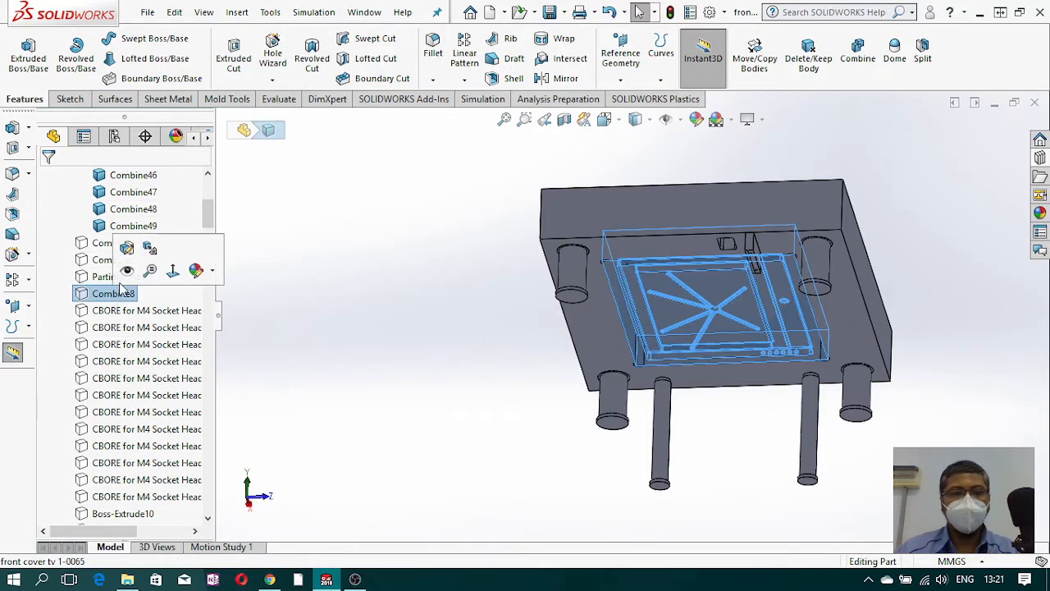
Step: Hide the pins and bushings in the Core bodies folder: Chamfer7 through Combine49 and Chamfer1 through Chamfer4
left_click(132, 226)
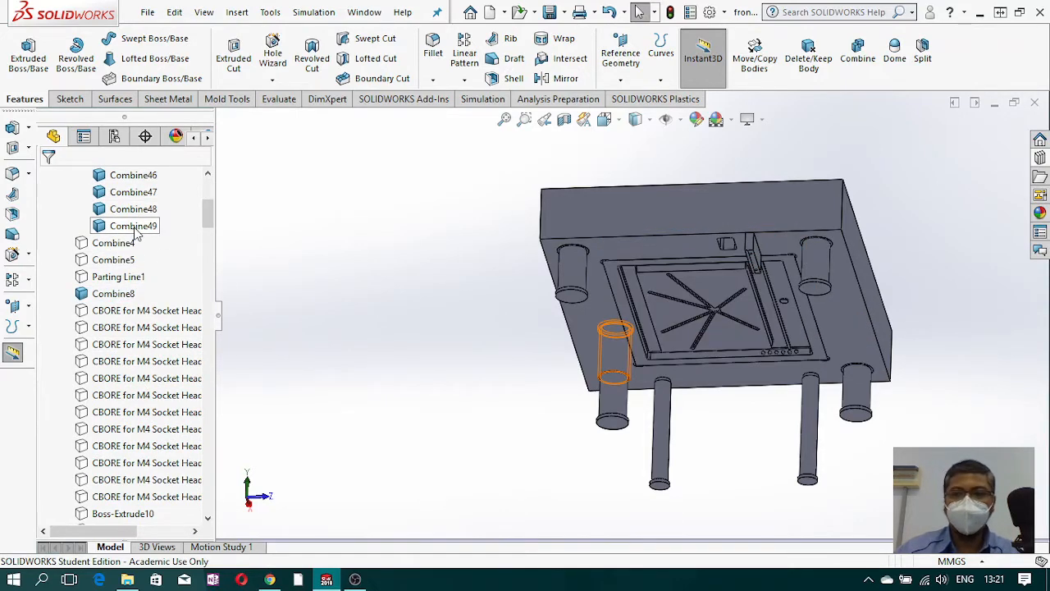
scroll(135, 242, "up", 4)
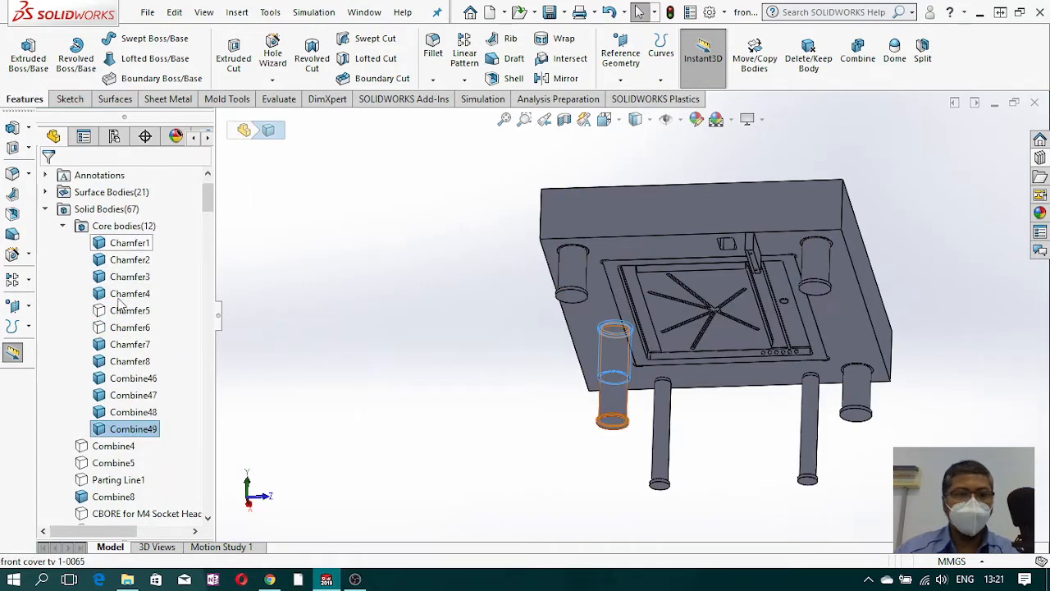
left_click(115, 349, "shift")
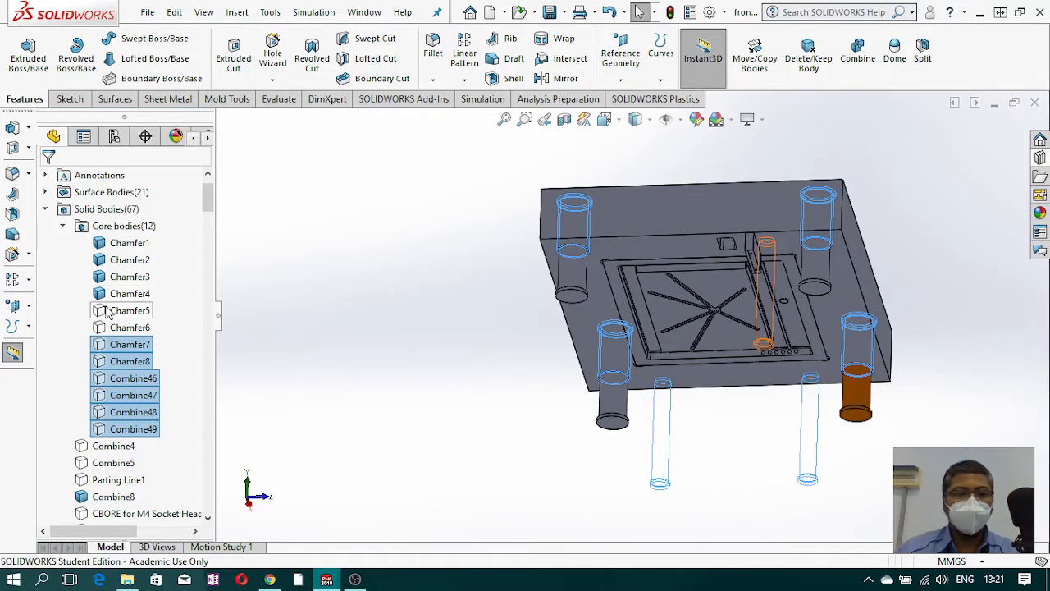
left_click(115, 294)
left_click(115, 242, "shift")
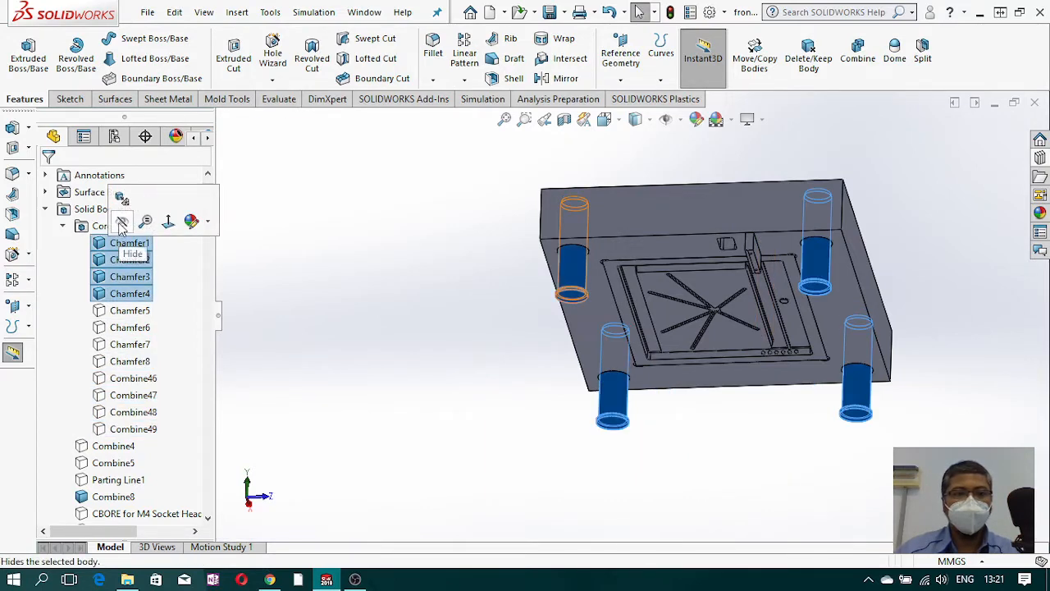
Step: Hide the M4 counterbored body listed directly above Combine50, leaving only the mold plate and core insert
middle_click_drag(497, 391, 607, 242)
left_click_drag(207, 197, 207, 275)
left_click(132, 309)
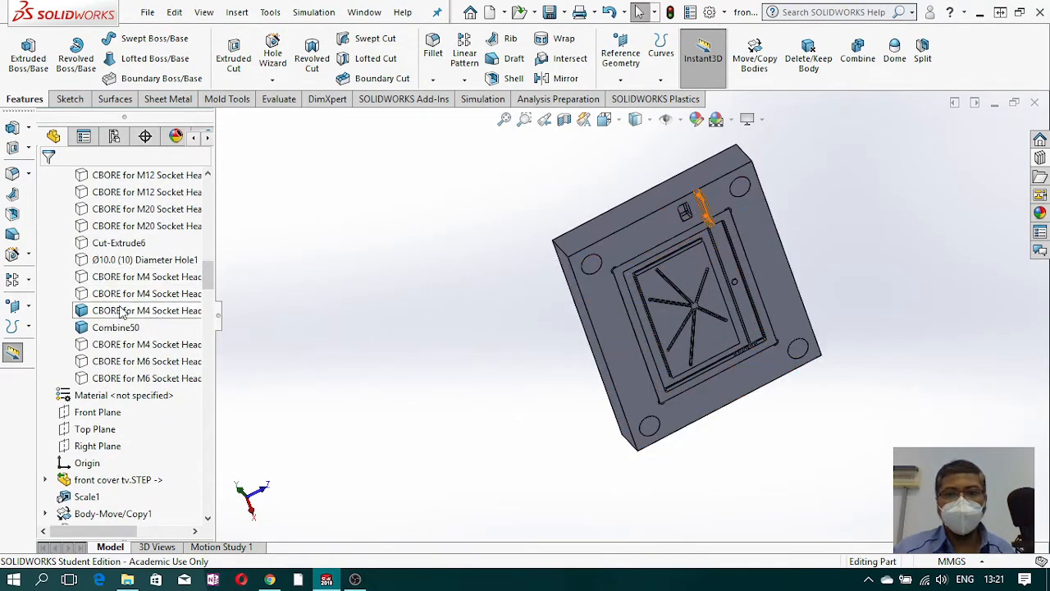
left_click(509, 365)
Step: Examine the mold plate and its seated core insert from several angles
middle_click_drag(541, 346, 630, 169)
scroll(718, 318, "up", 5)
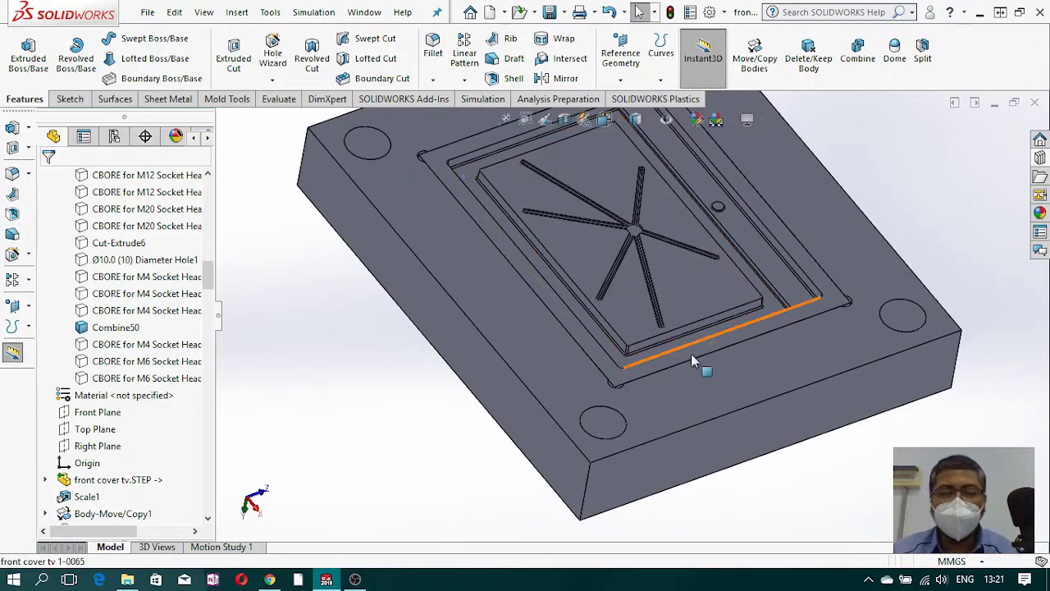
scroll(692, 348, "up", 4)
scroll(659, 290, "down", 4)
middle_click(652, 280)
middle_click_drag(652, 280, 624, 305)
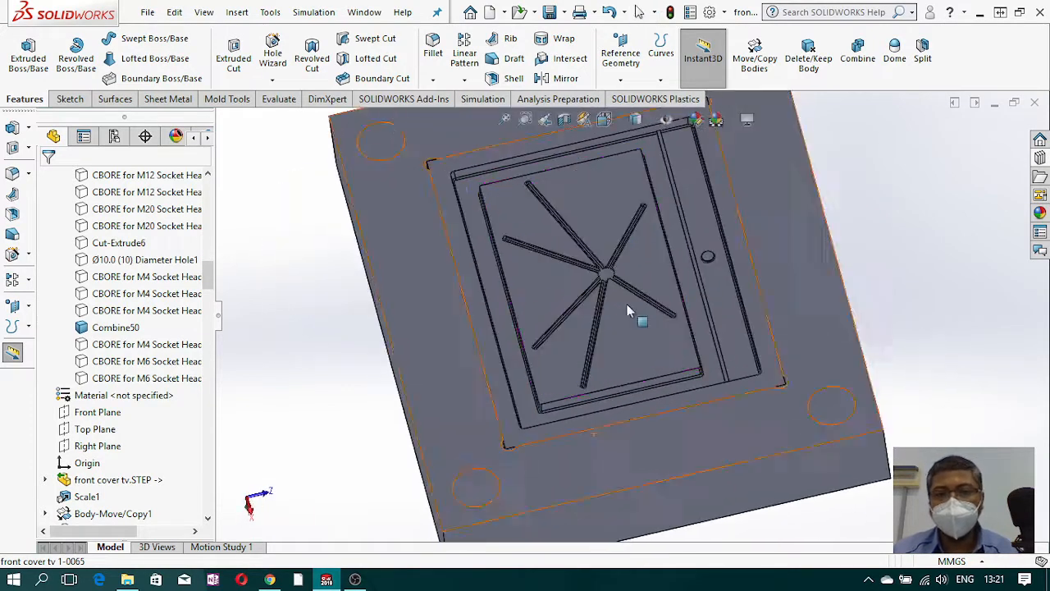
scroll(619, 346, "up", 4)
middle_click_drag(564, 402, 561, 334)
scroll(599, 288, "down", 4)
scroll(627, 279, "up", 5)
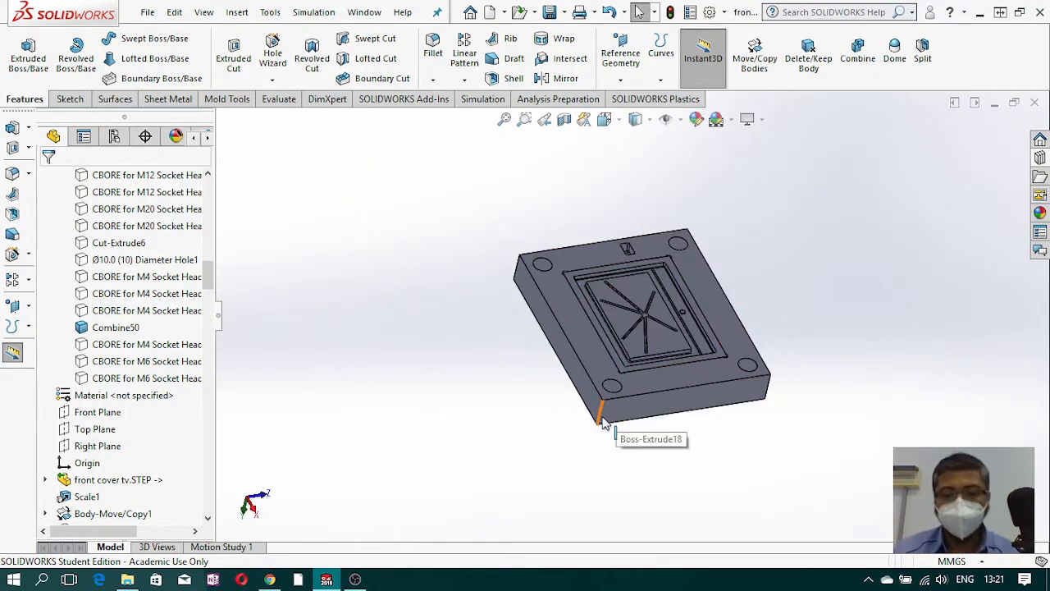
middle_click_drag(589, 406, 709, 320)
scroll(709, 345, "down", 5)
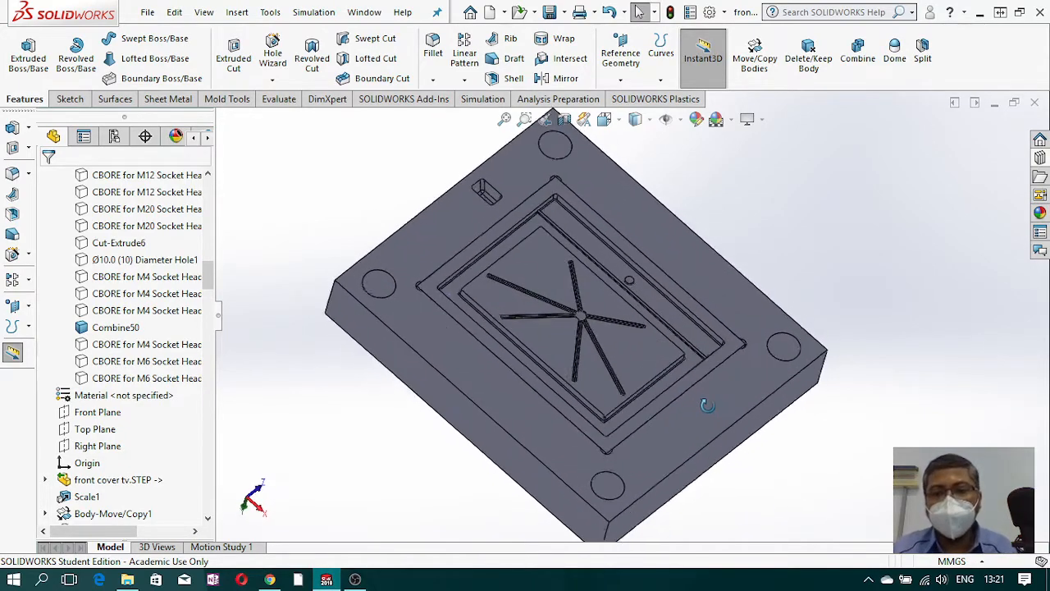
scroll(672, 398, "down", 5)
middle_click_drag(636, 383, 553, 370)
scroll(553, 370, "up", 5)
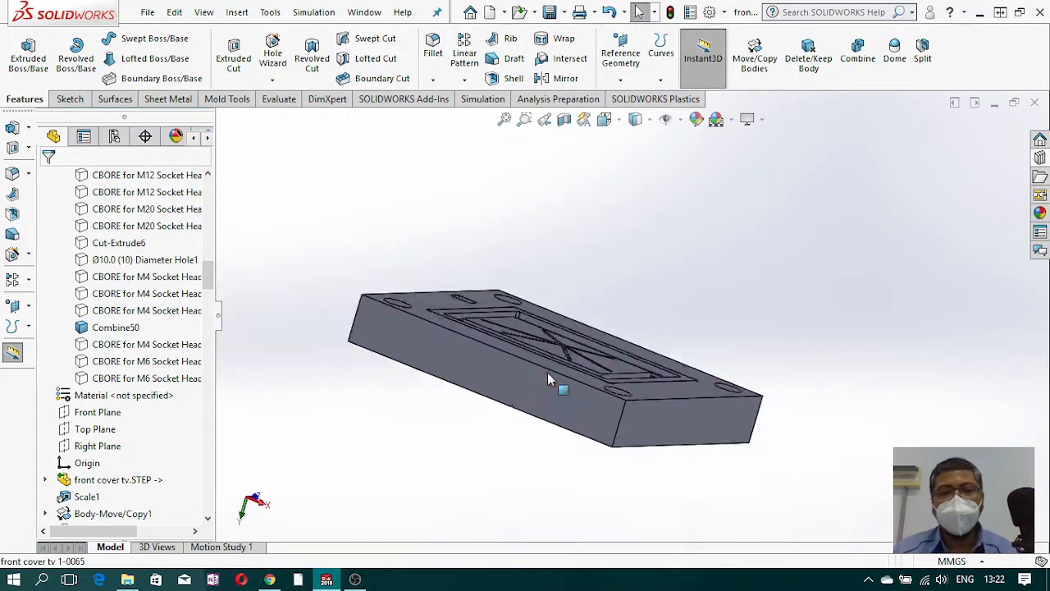
Step: Start a JIS hex socket head cap counterbore hole and place four points on the mold plate's underside around the centre
middle_click_drag(533, 326, 605, 164)
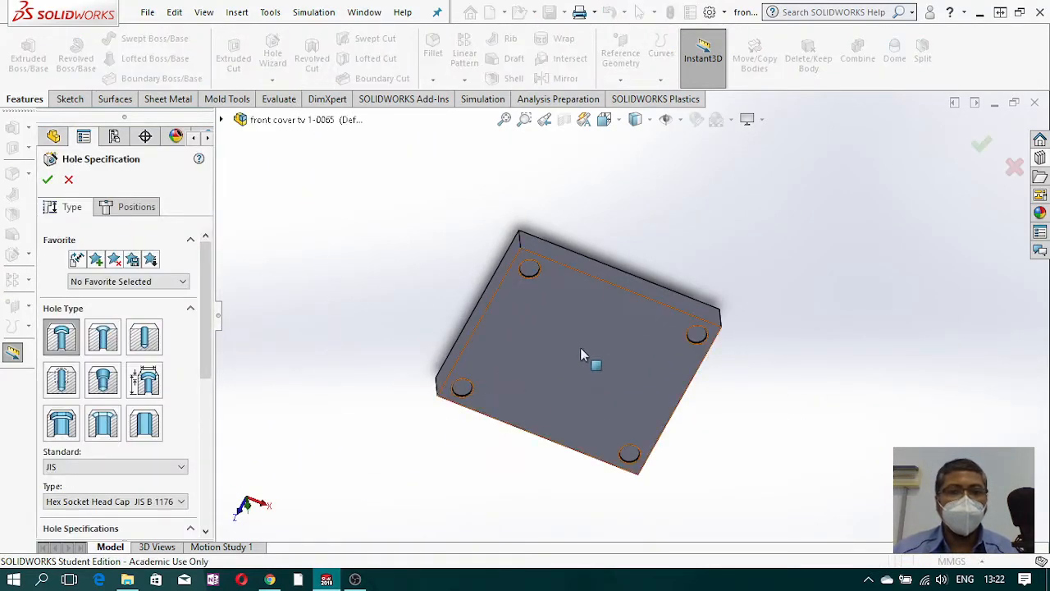
left_click(139, 207)
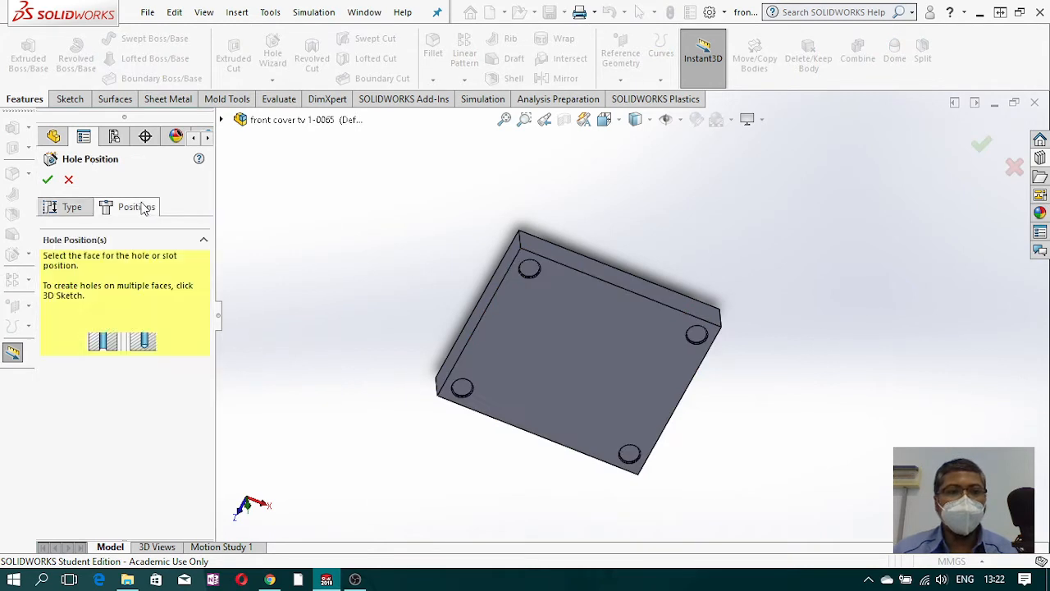
left_click(550, 303)
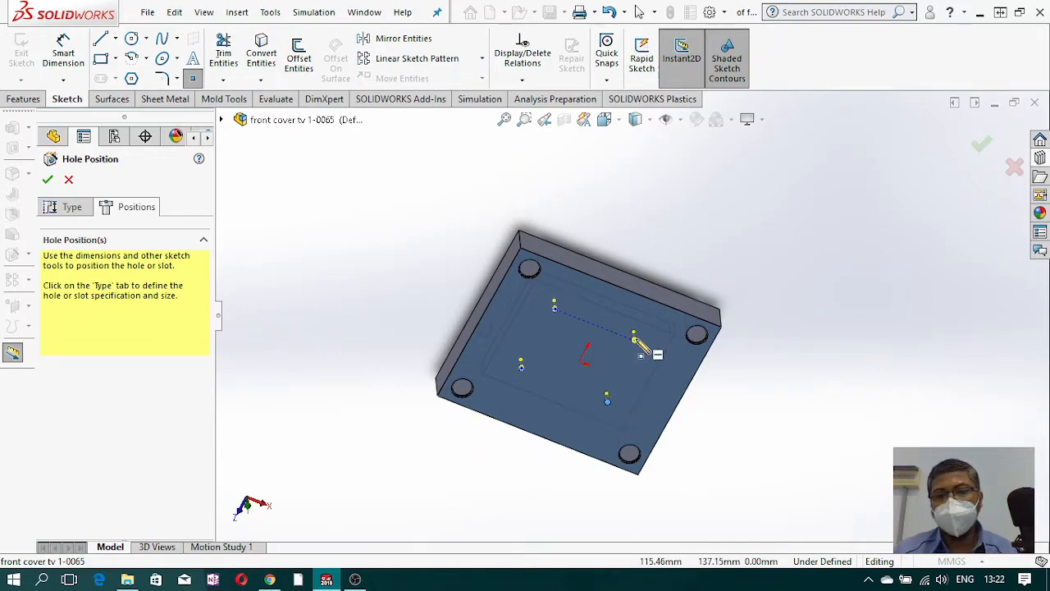
left_click(605, 120)
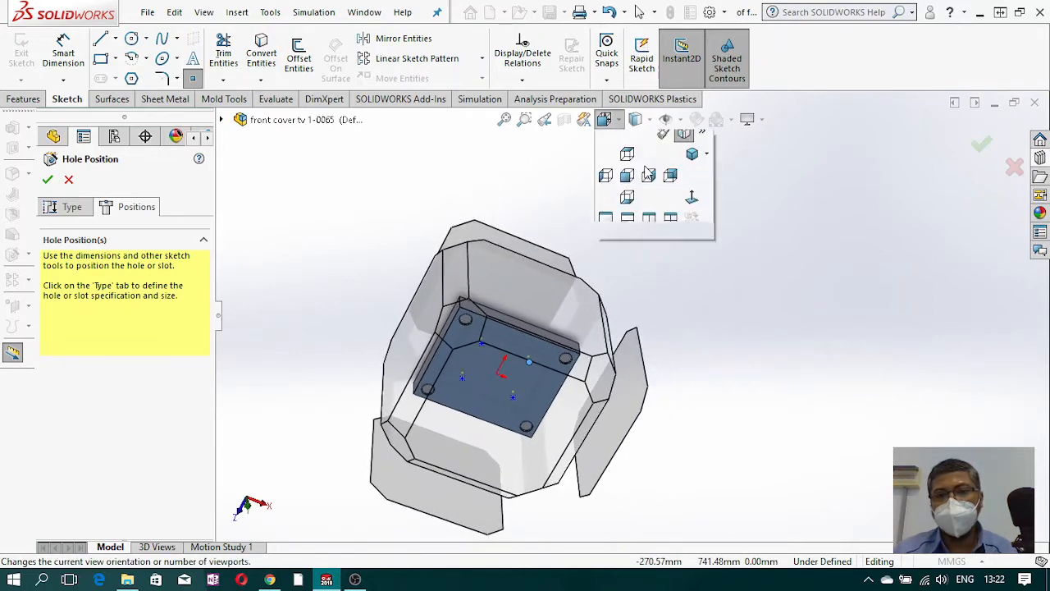
left_click(688, 233)
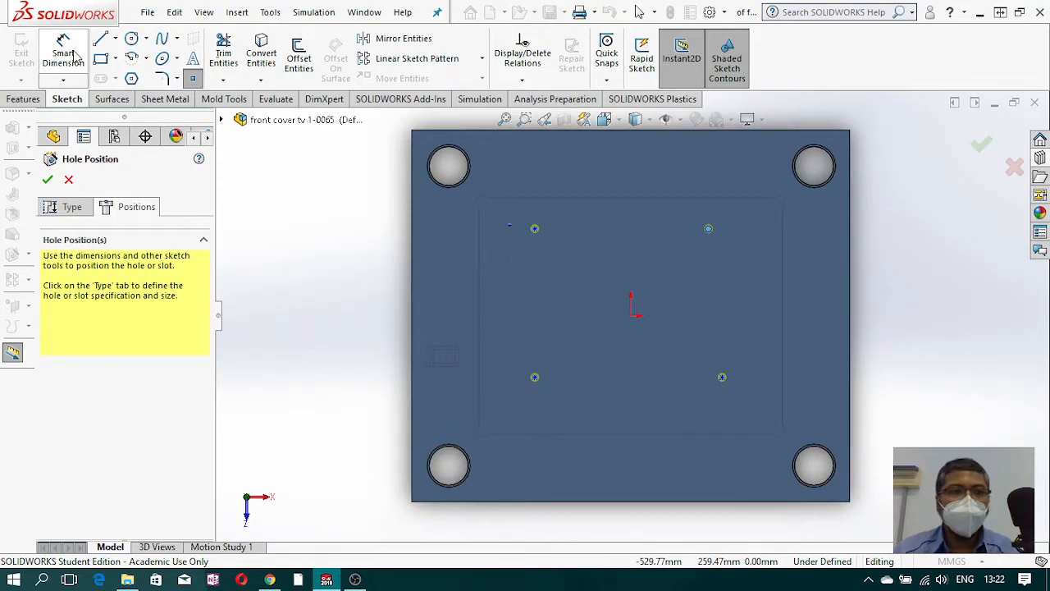
Step: Dimension the horizontal spacing between the two upper hole points as 250 mm
left_click(69, 54)
left_click(535, 232)
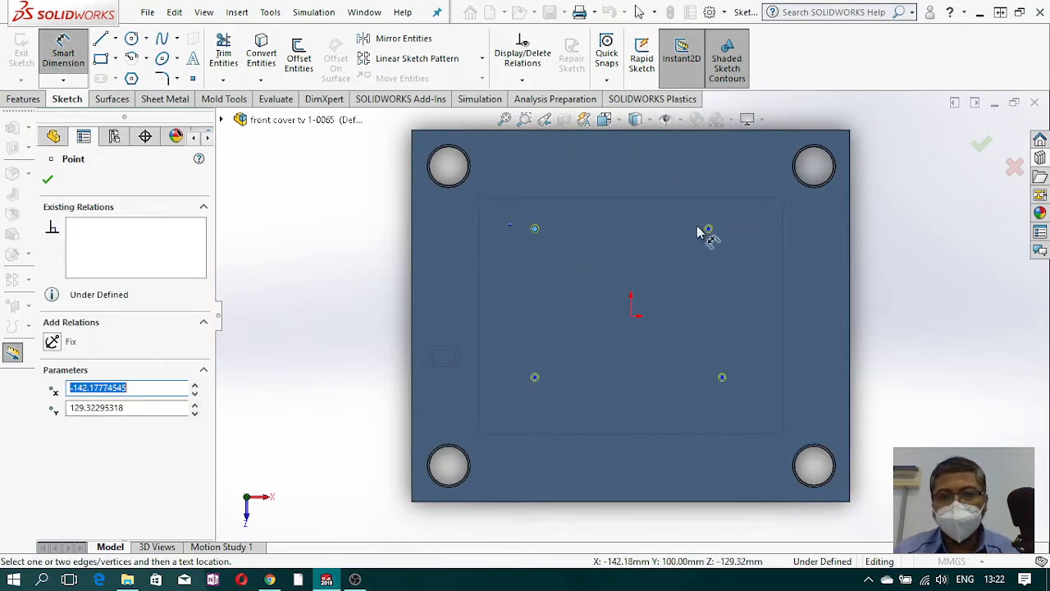
left_click(707, 229)
left_click(633, 183)
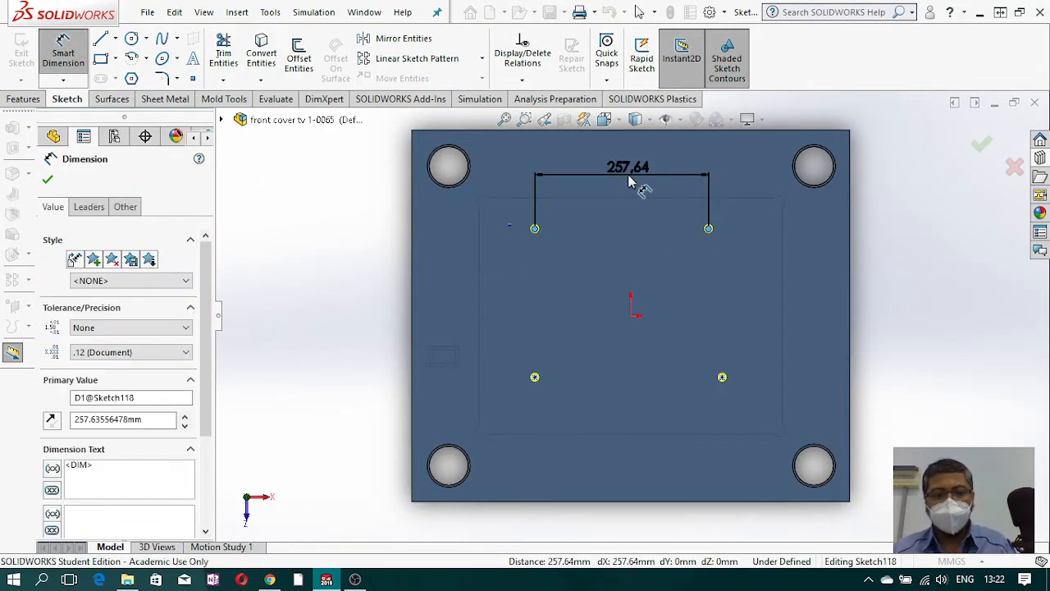
type("250")
key("Return")
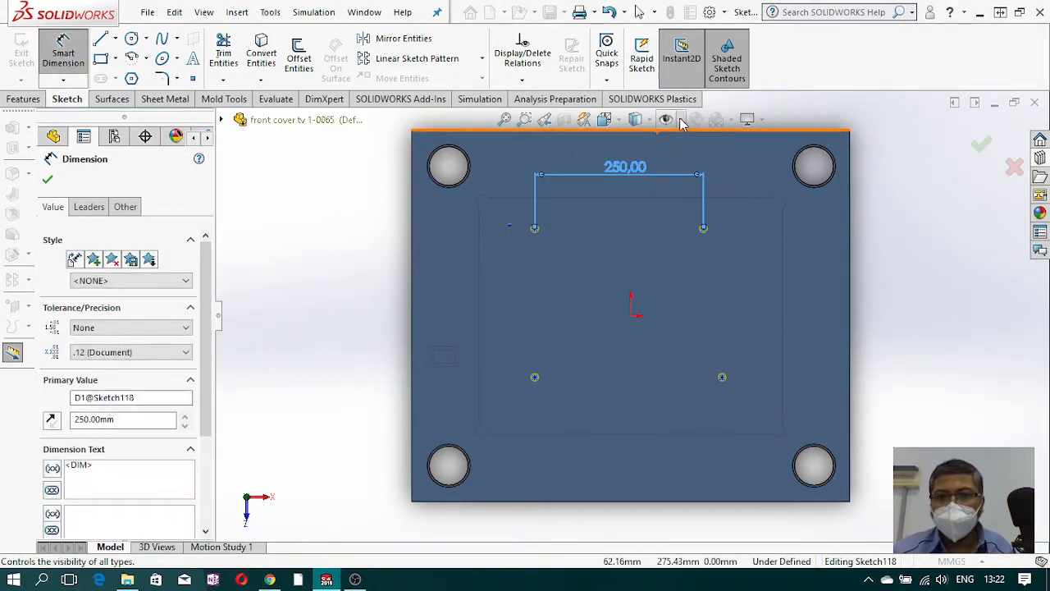
Step: Switch the display to wireframe and dimension the vertical spacing between the two right-hand hole points
left_click(649, 120)
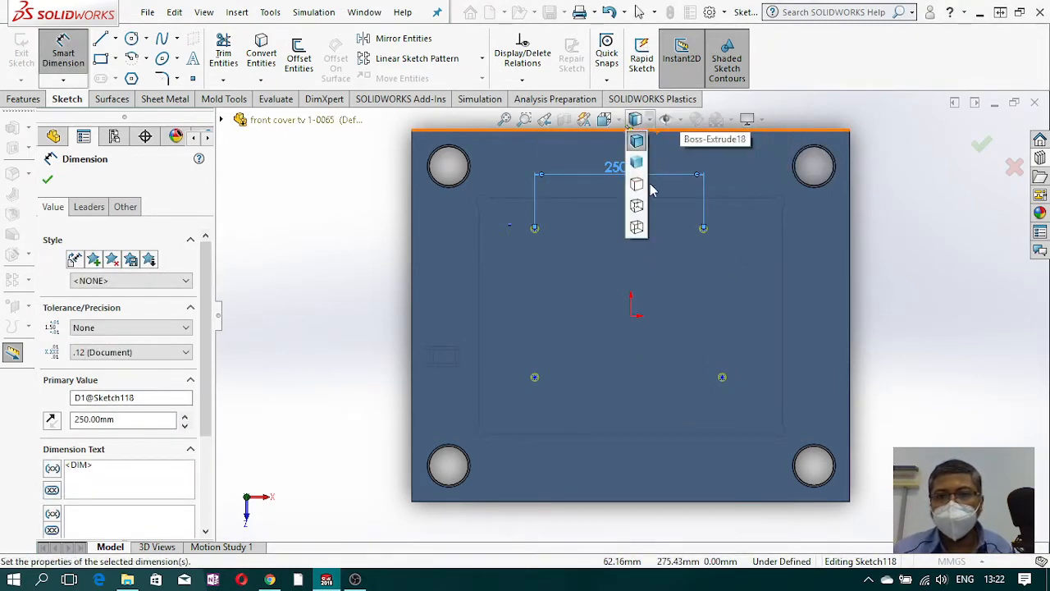
left_click(636, 227)
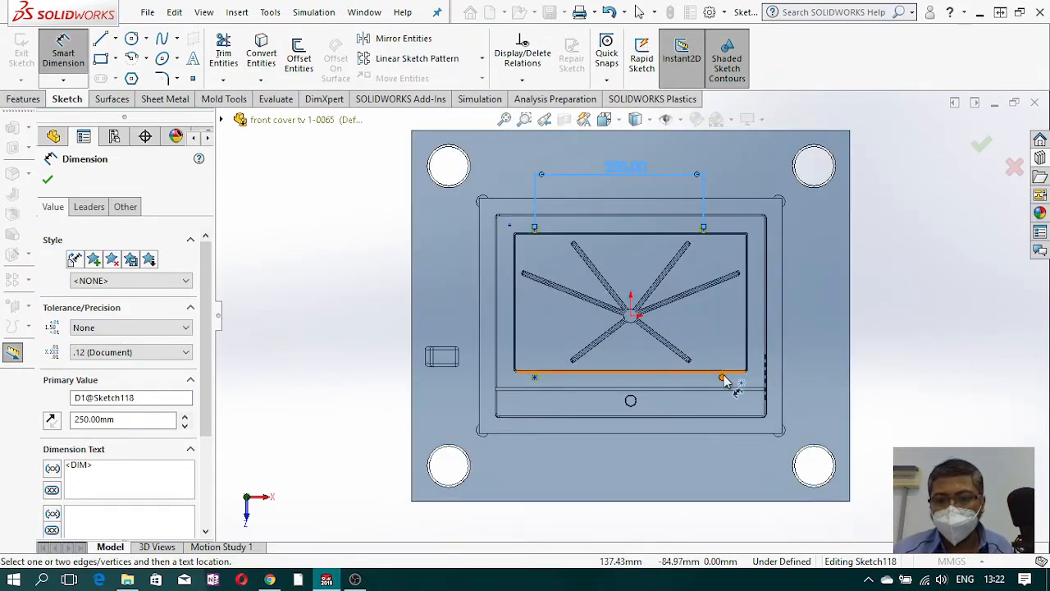
left_click(715, 362)
left_click(722, 376)
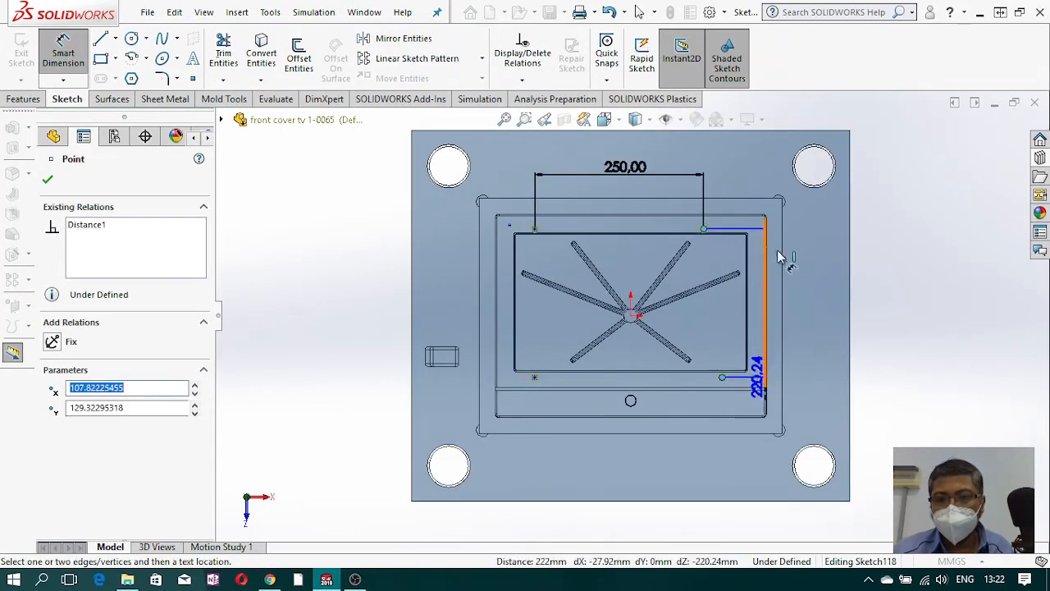
left_click(812, 264)
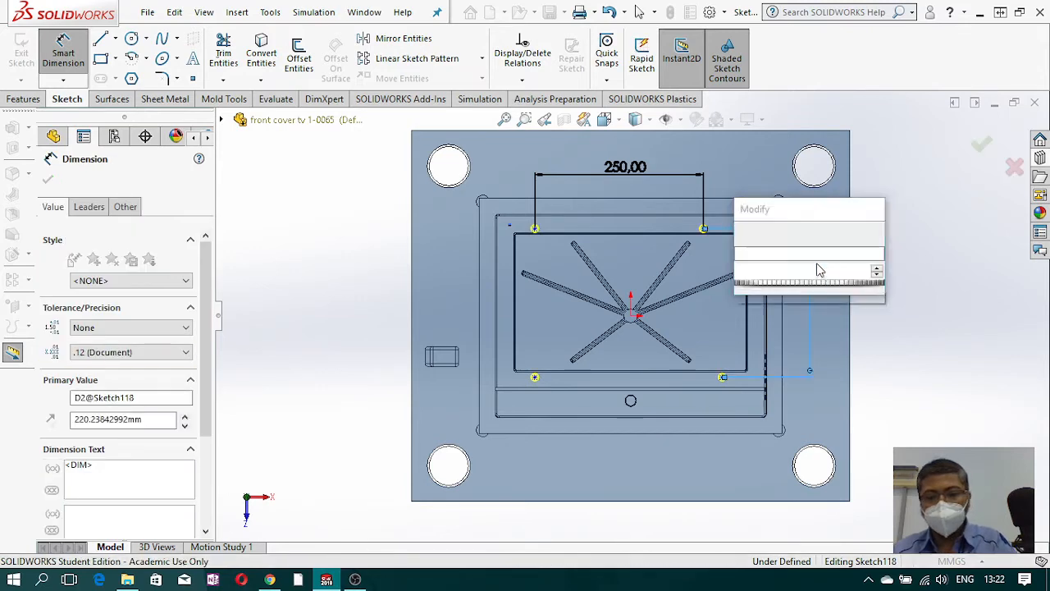
key("Return")
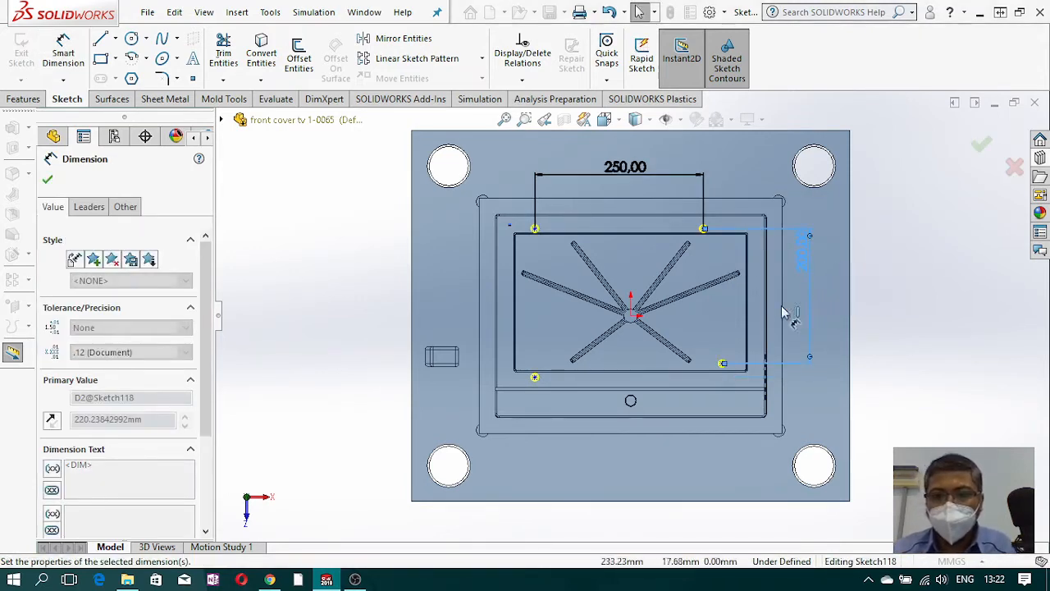
Step: Set the right-hand points' vertical spacing to 200 mm and dimension the upper right hole point 100 mm vertically from the origin
left_click(703, 230)
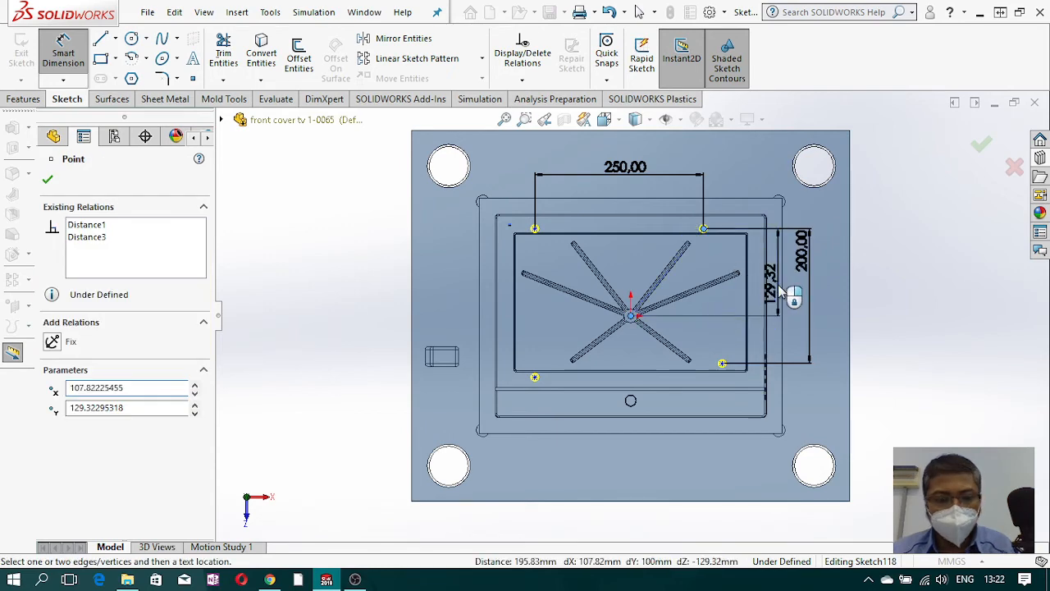
left_click(783, 293)
key("Return")
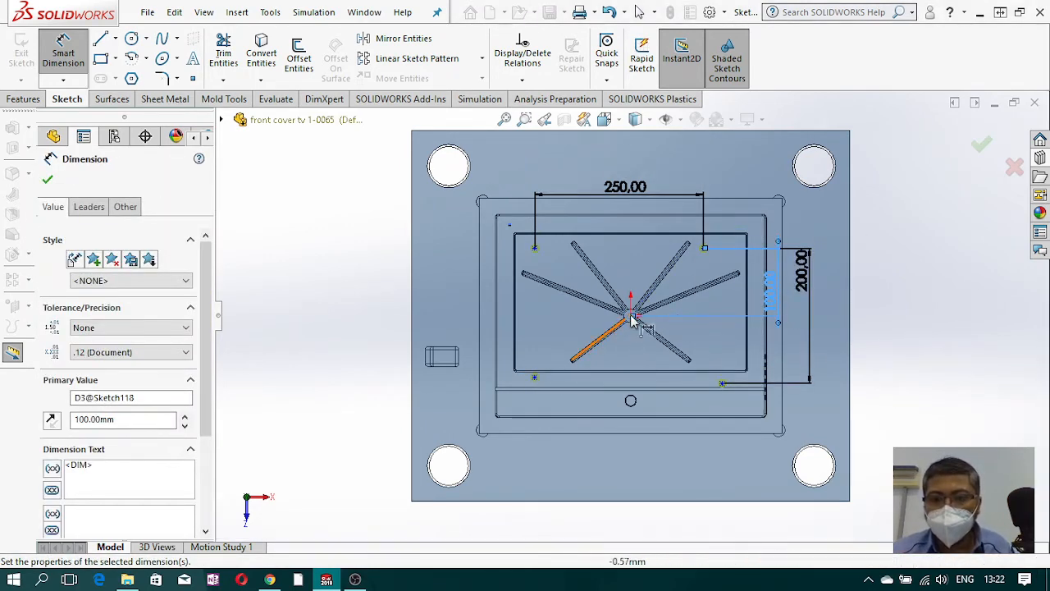
key("Escape")
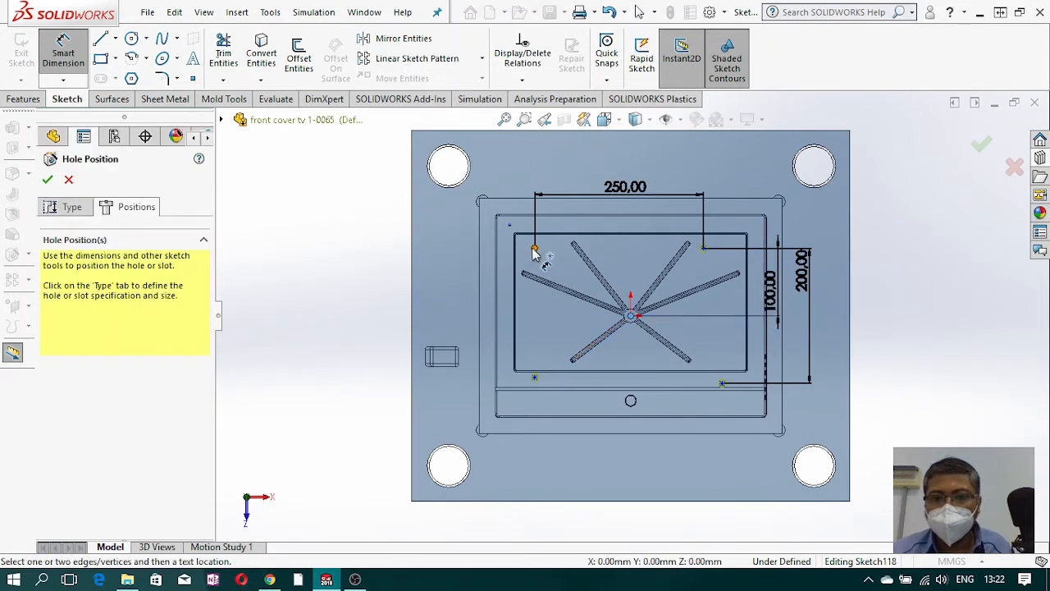
Step: Dimension the upper left hole point 125 mm horizontally from the origin
left_click(536, 249)
left_click(577, 208)
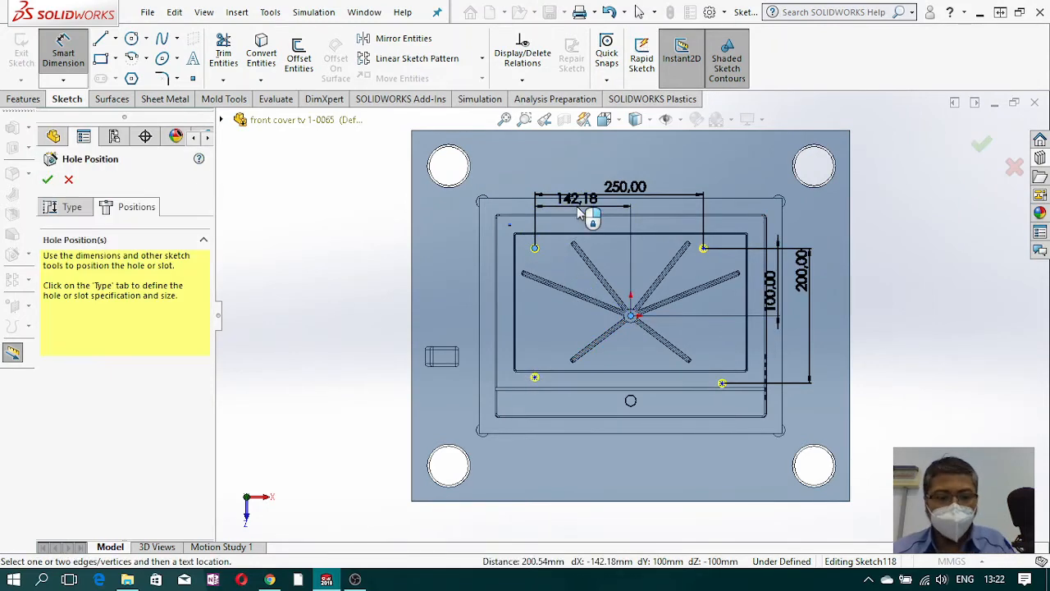
key("Return")
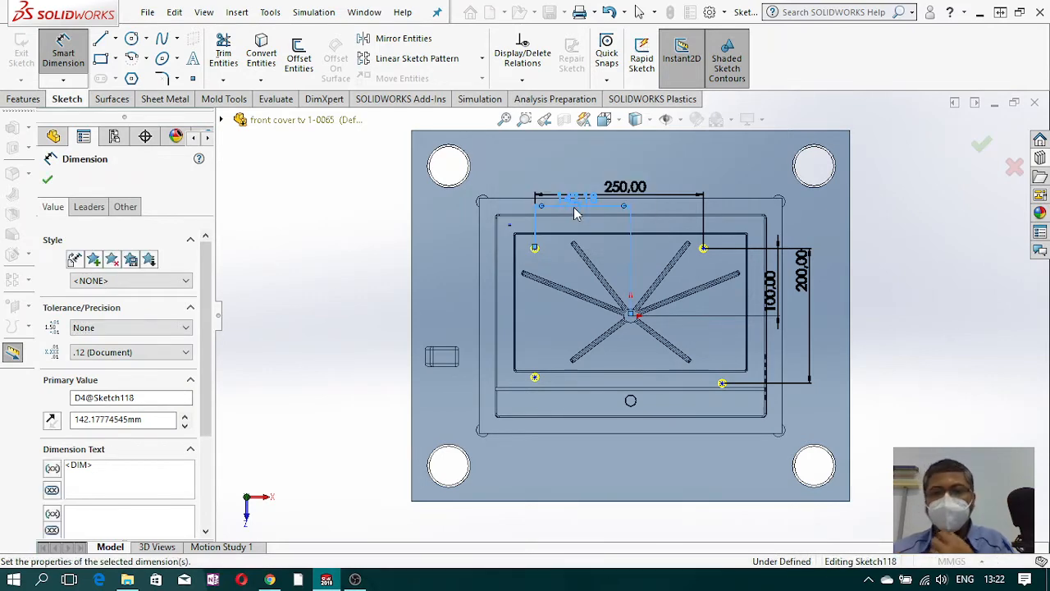
key("Escape")
Step: Add a horizontal relation between the two upper hole points and a vertical relation between the two left-hand points
left_click(546, 248)
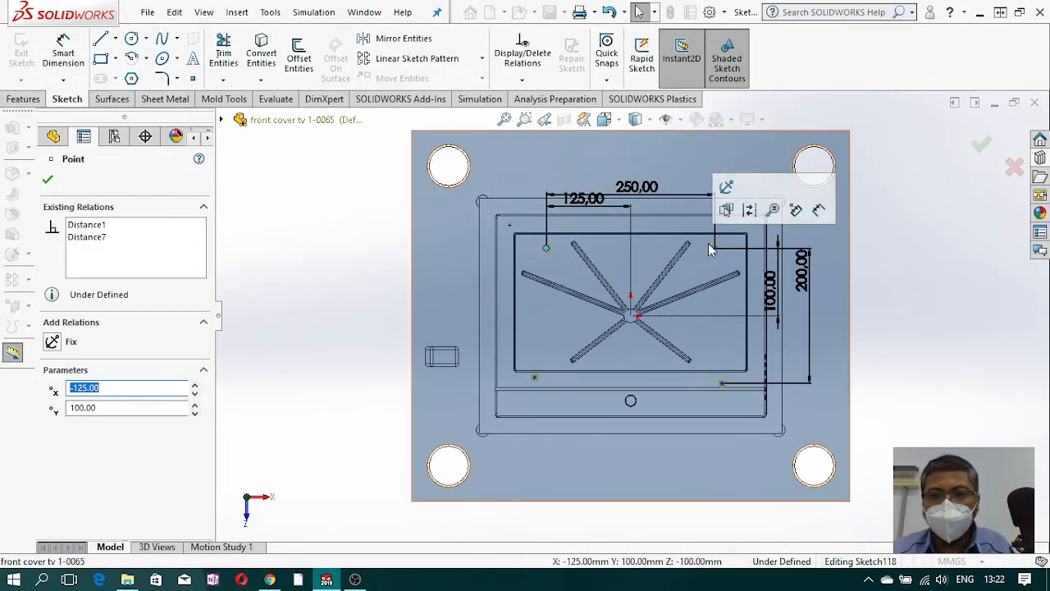
left_click(715, 248, "ctrl")
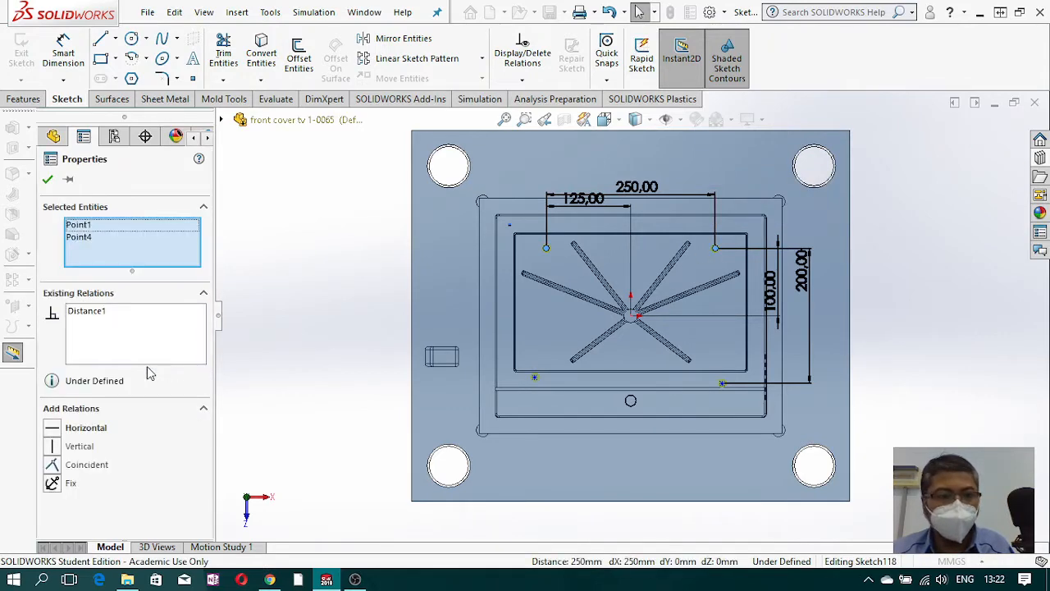
key("Escape")
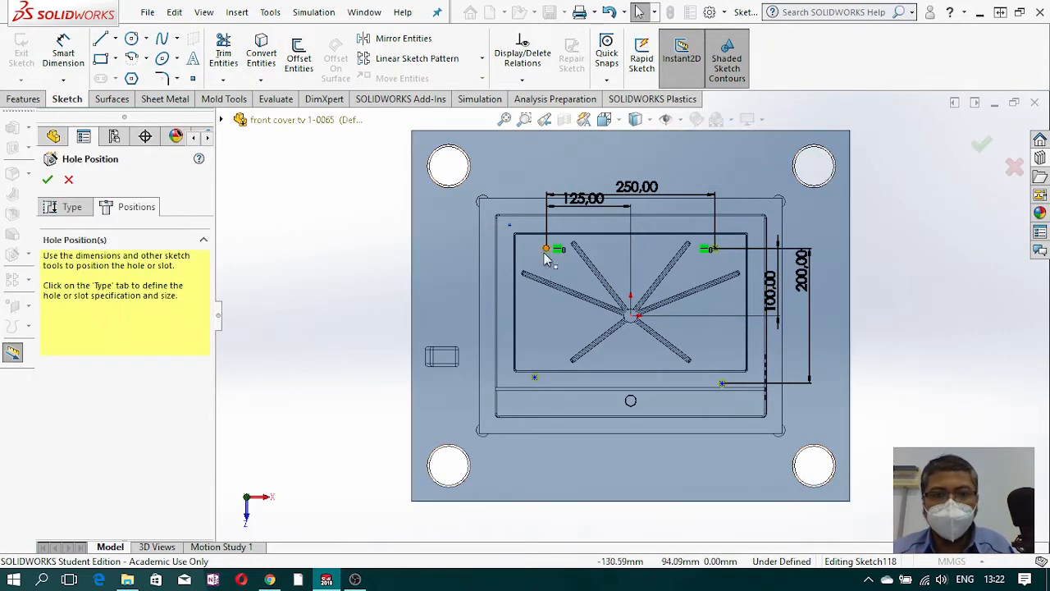
left_click(534, 379)
left_click(534, 379, "ctrl")
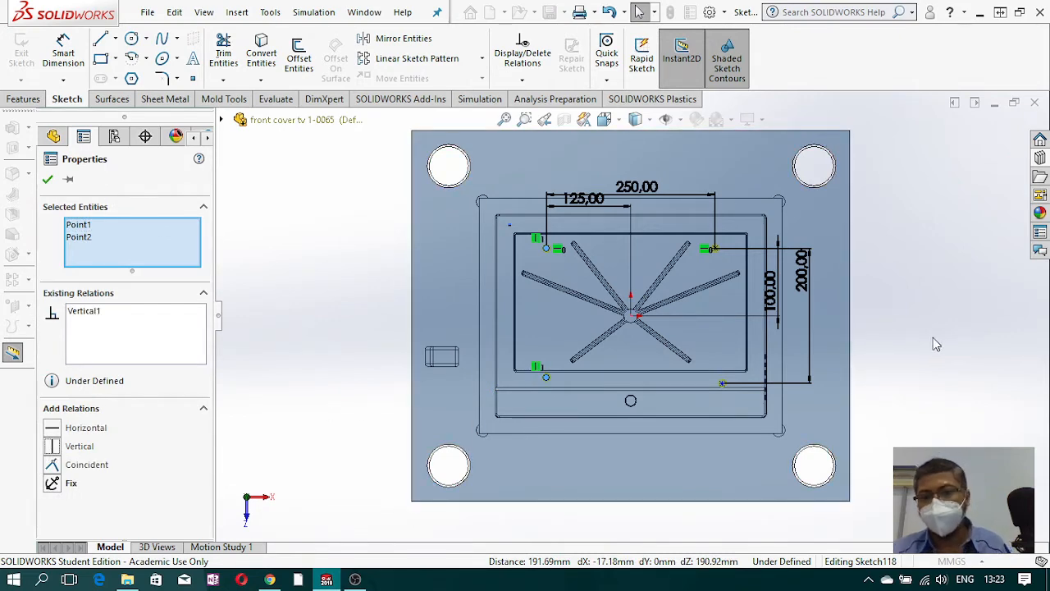
key("Escape")
Step: Add a horizontal relation between the two lower hole points and a vertical relation between the two right-hand points
left_click(544, 377)
left_click(722, 383, "ctrl")
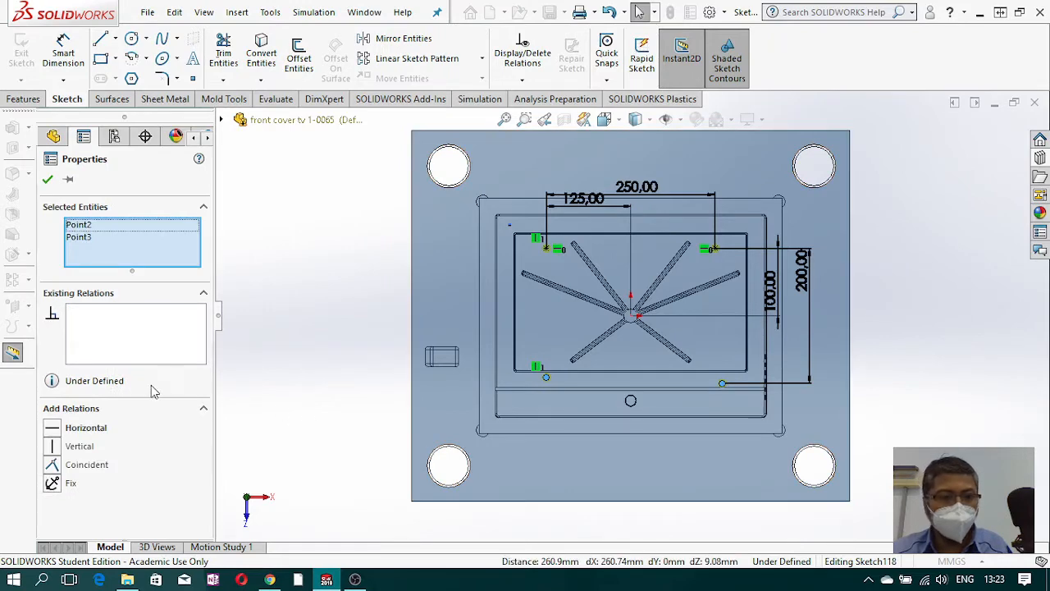
key("Escape")
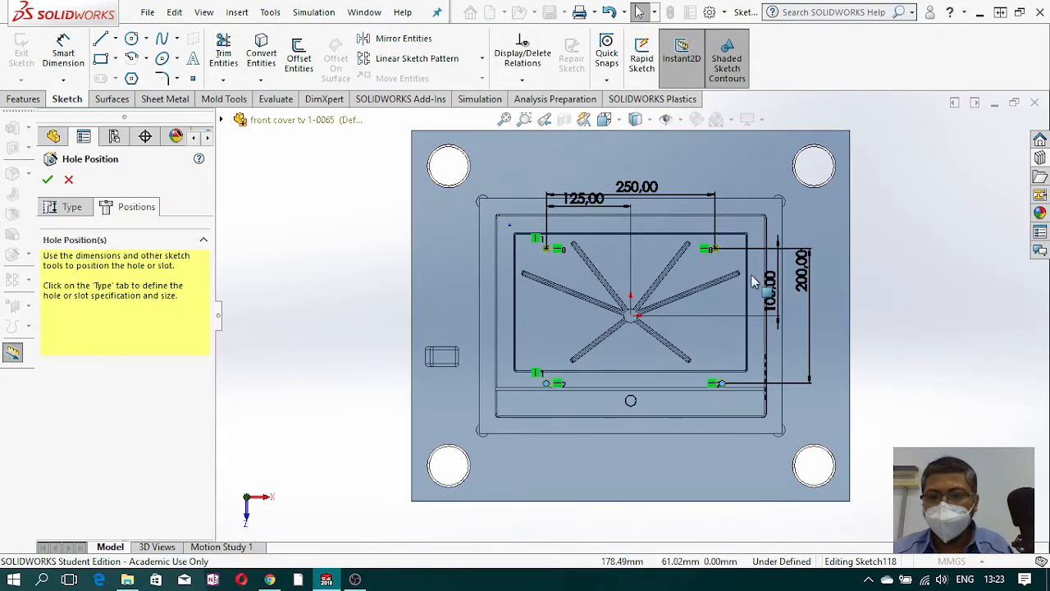
left_click(720, 383)
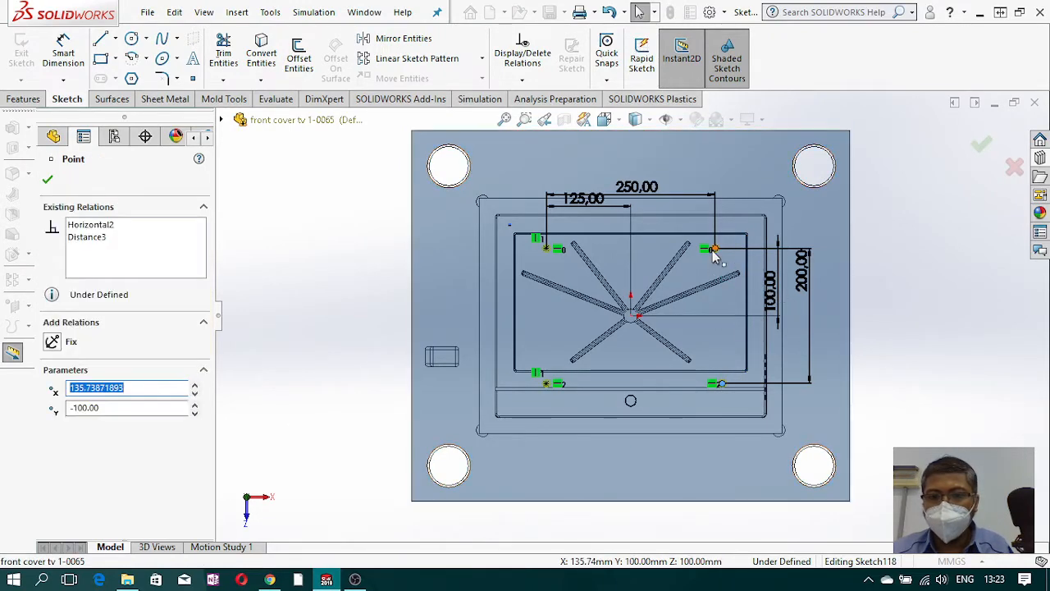
left_click(714, 248, "ctrl")
left_click(56, 445)
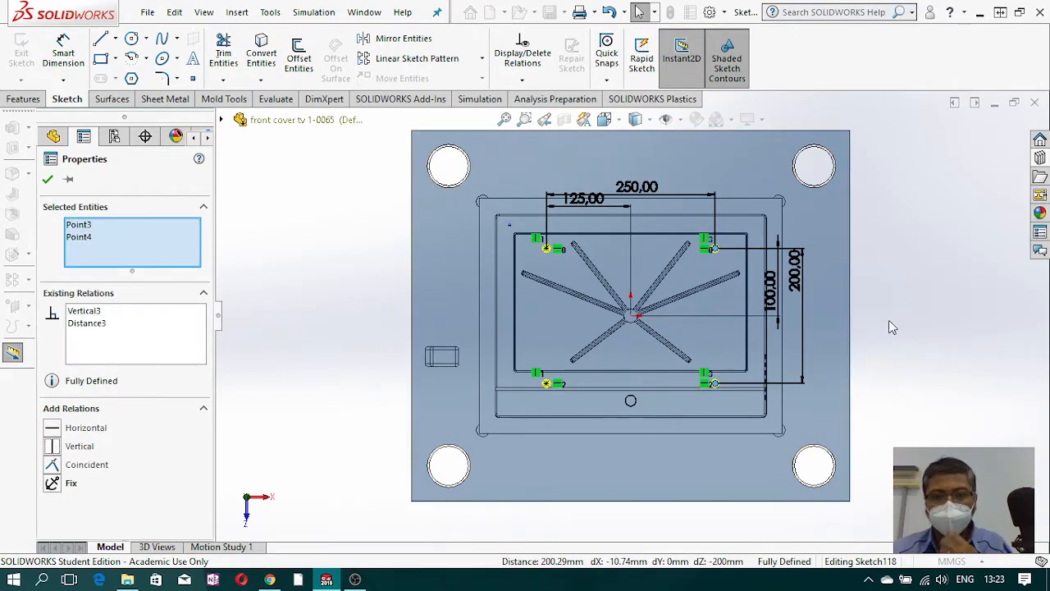
left_click(903, 319)
Step: Specify the counterbore holes as M8, blind 70 mm deep, with 1 mm head clearance and a custom counterbore diameter of 18 mm
middle_click_drag(811, 382, 728, 270)
scroll(768, 287, "down", 2)
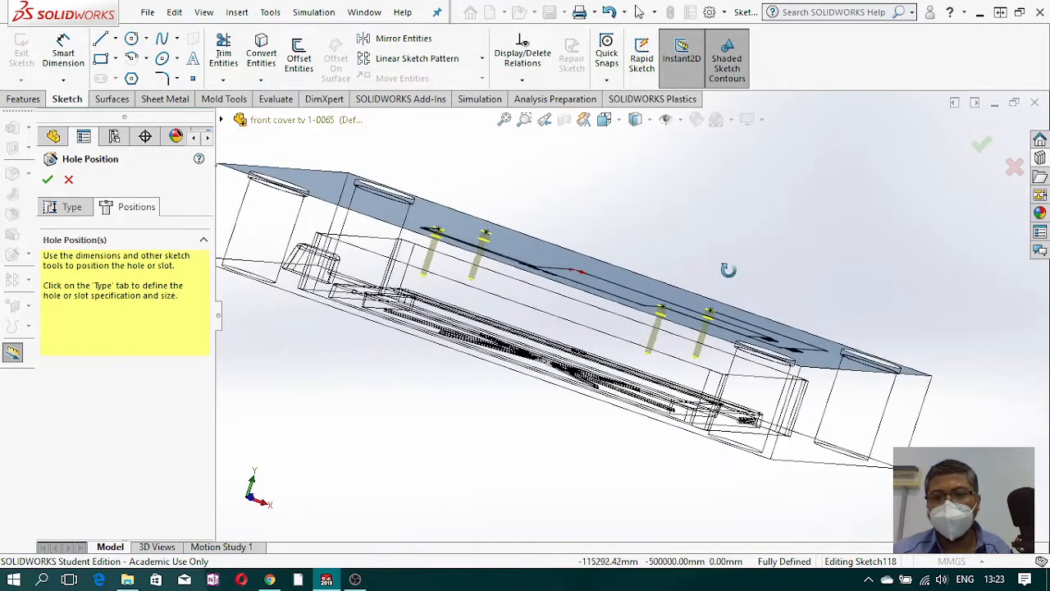
left_click(82, 213)
scroll(205, 369, "down", 3)
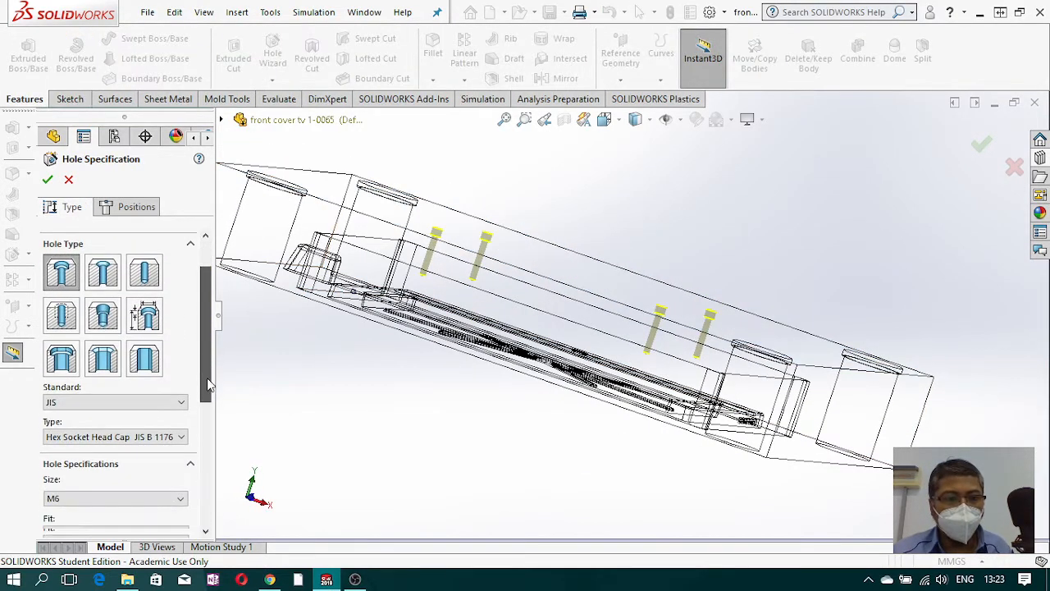
scroll(205, 377, "down", 5)
left_click(160, 324)
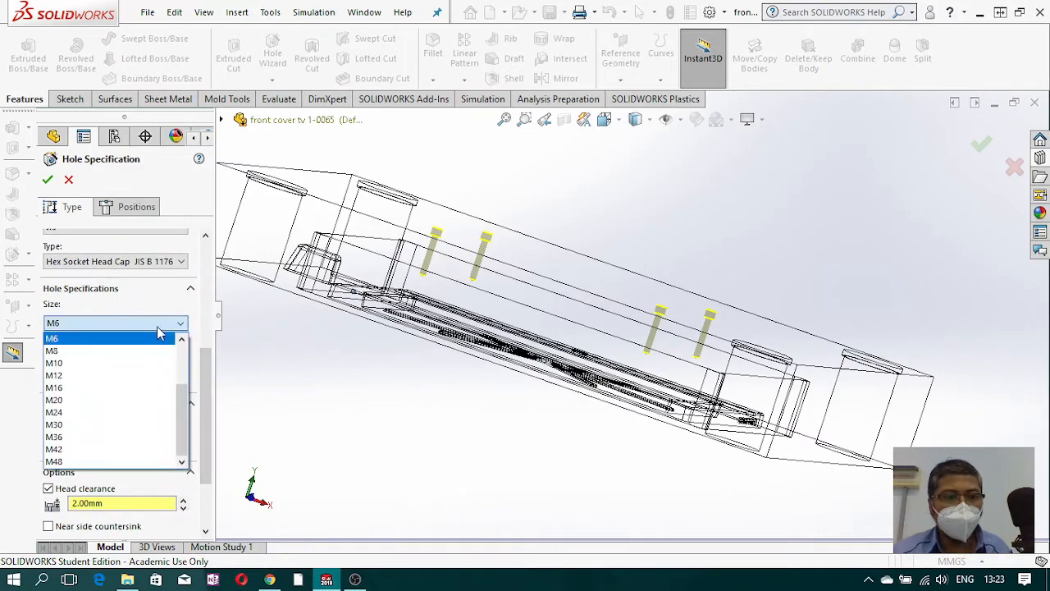
left_click(146, 353)
mouse_move(533, 374)
middle_mouse_down()
mouse_move(547, 407)
mouse_move(528, 360)
middle_mouse_up()
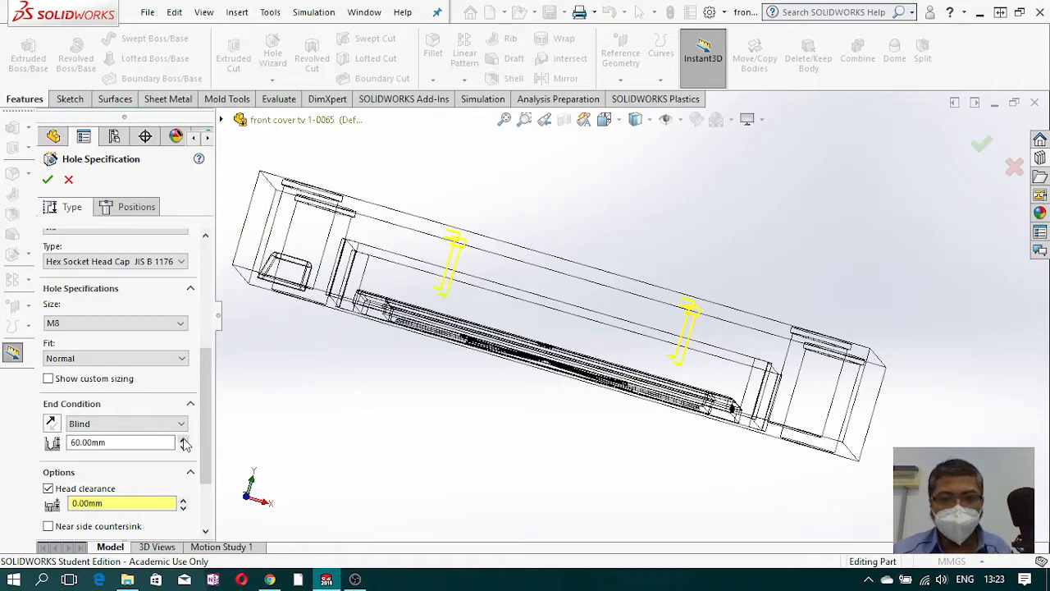
mouse_move(491, 417)
middle_mouse_down()
mouse_move(492, 391)
mouse_move(482, 415)
middle_mouse_up()
left_click_drag(204, 421, 204, 464)
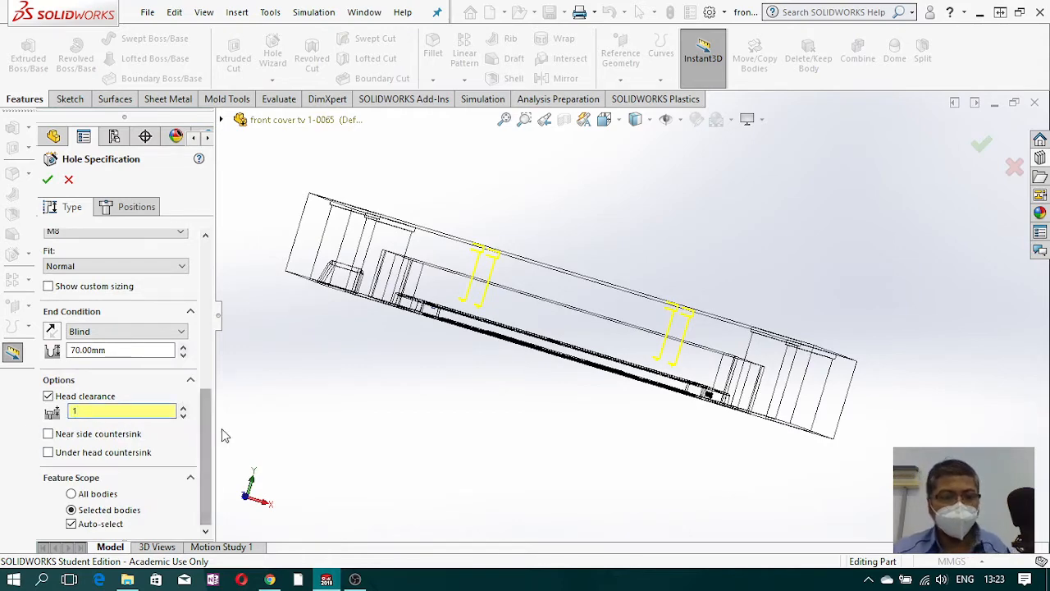
mouse_move(205, 425)
left_mouse_down()
mouse_move(214, 255)
mouse_move(200, 442)
left_mouse_up()
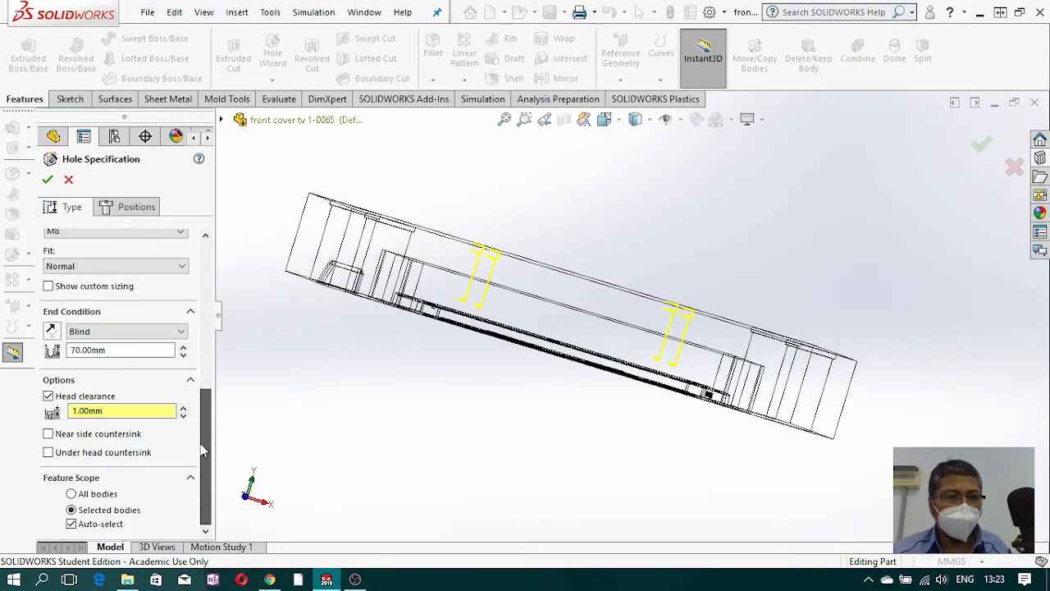
left_click(48, 287)
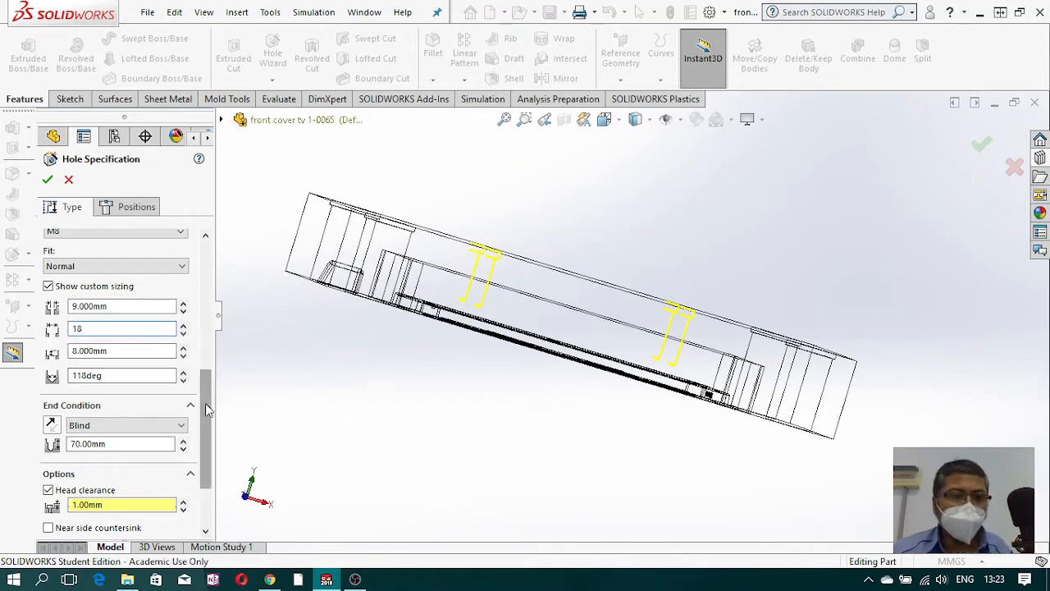
scroll(205, 403, "down", 3)
Step: Limit the holes' feature scope to the mold plate and core insert, create them, and switch the display to shaded with edges
left_click(72, 524)
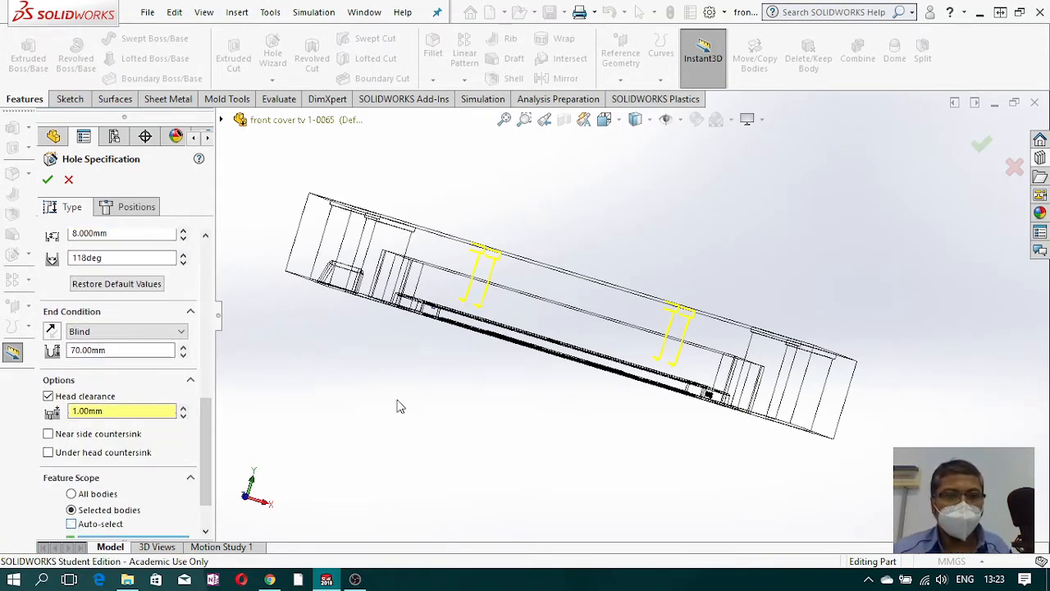
left_click(580, 287)
middle_click_drag(555, 402, 551, 320)
middle_click_drag(550, 241, 459, 394)
left_click_drag(207, 429, 195, 220)
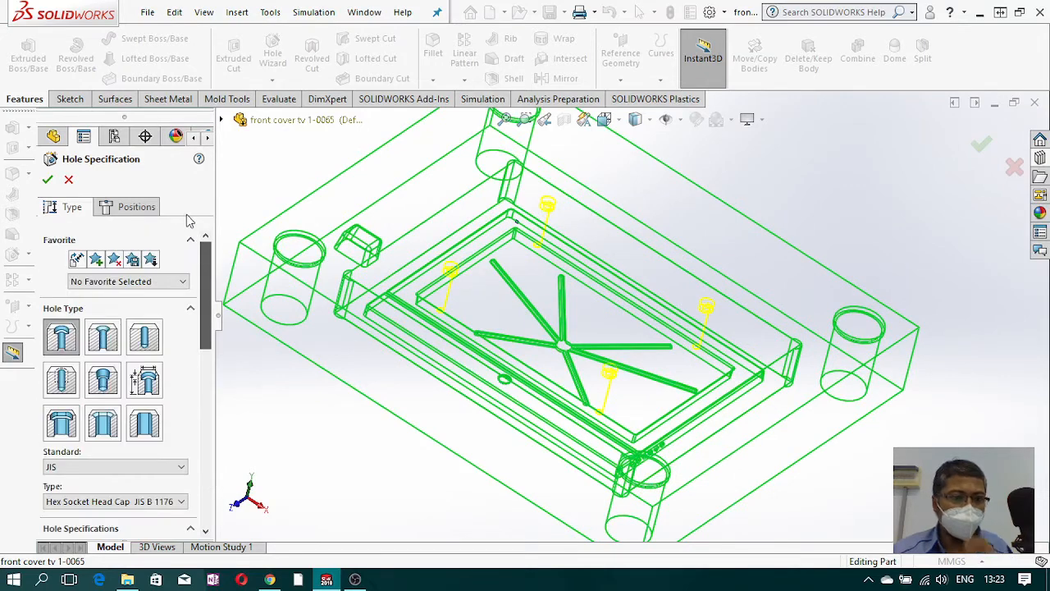
left_click(649, 121)
left_click(639, 140)
Step: Examine the core insert's molding side and the row of small circular features along its edge
scroll(624, 307, "up", 5)
middle_click_drag(623, 305, 653, 240)
scroll(626, 321, "down", 3)
scroll(590, 344, "up", 3)
middle_click_drag(589, 345, 631, 213)
scroll(715, 312, "down", 4)
middle_click_drag(694, 310, 616, 312)
scroll(597, 344, "down", 5)
scroll(598, 242, "down", 5)
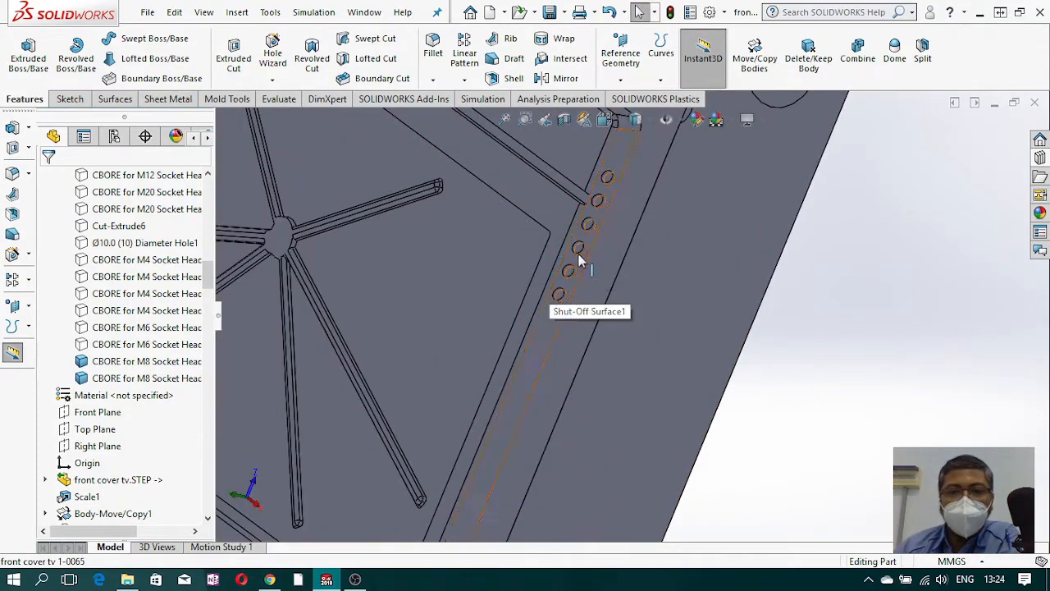
middle_click_drag(625, 168, 593, 246)
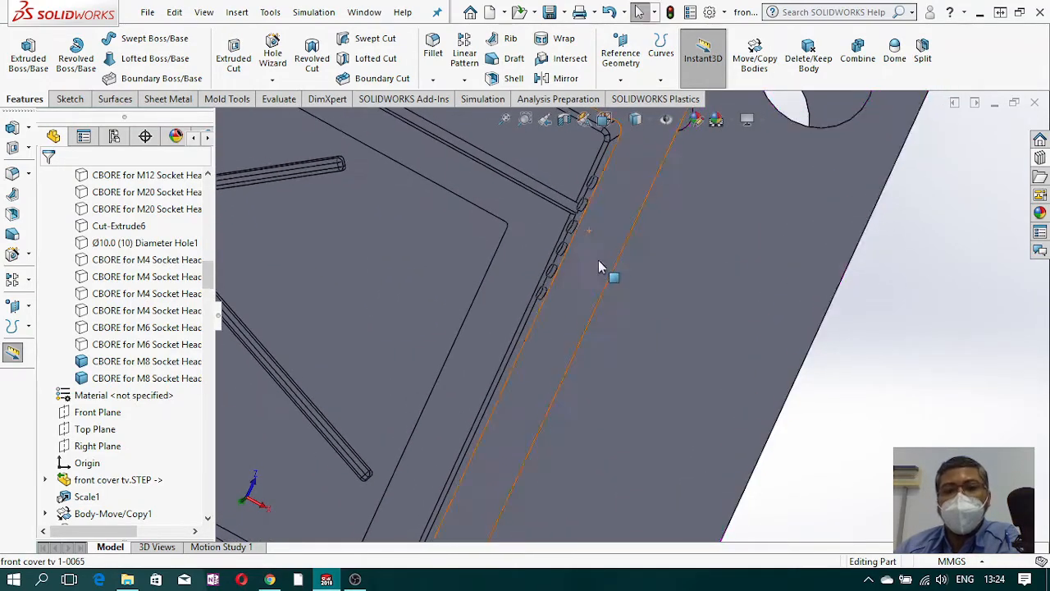
scroll(589, 297, "up", 4)
middle_click_drag(589, 300, 621, 307)
scroll(598, 265, "down", 5)
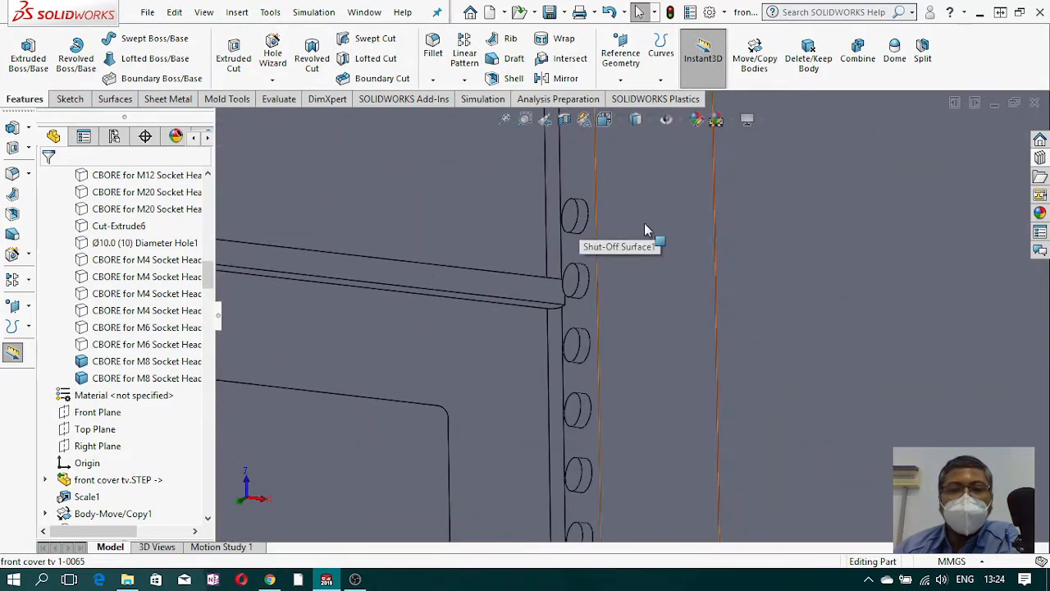
scroll(618, 305, "up", 8)
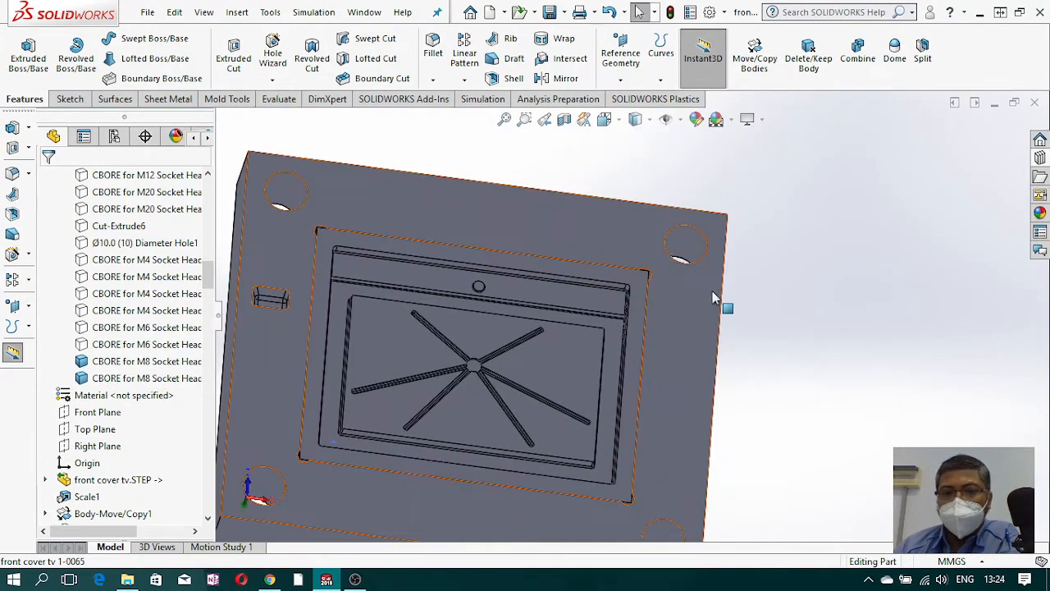
Step: Hide the surrounding mold plate body so that only the core insert is shown
right_click(713, 298)
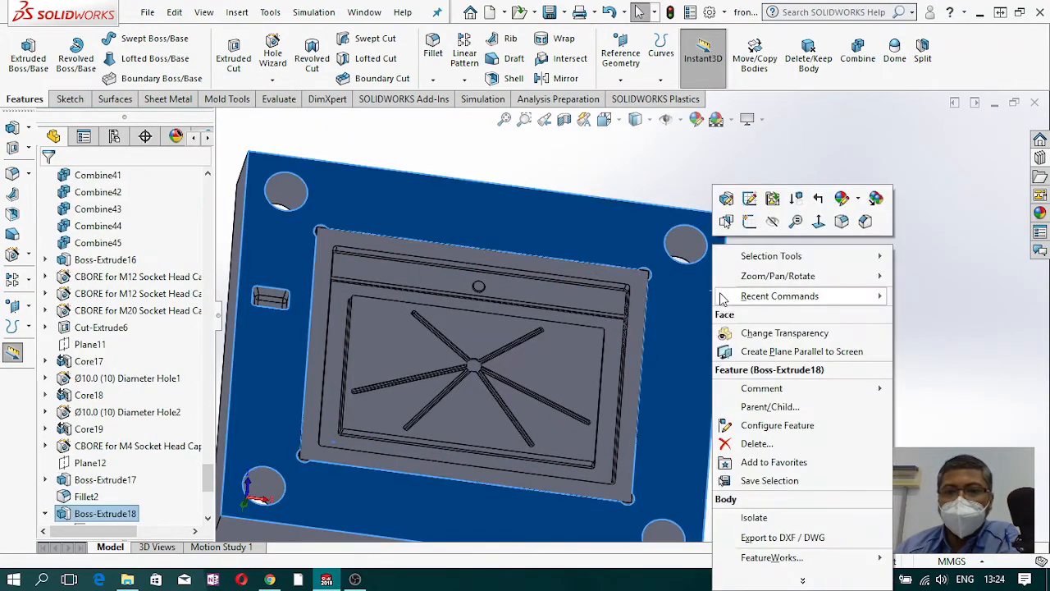
left_click(772, 227)
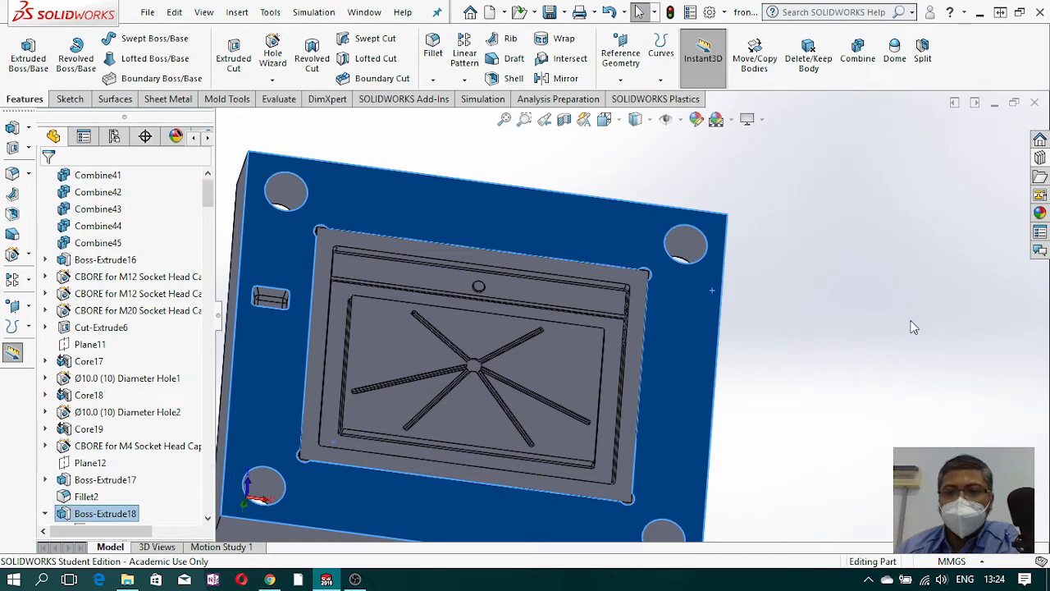
middle_click_drag(712, 361, 748, 362)
scroll(605, 328, "down", 4)
scroll(508, 242, "down", 3)
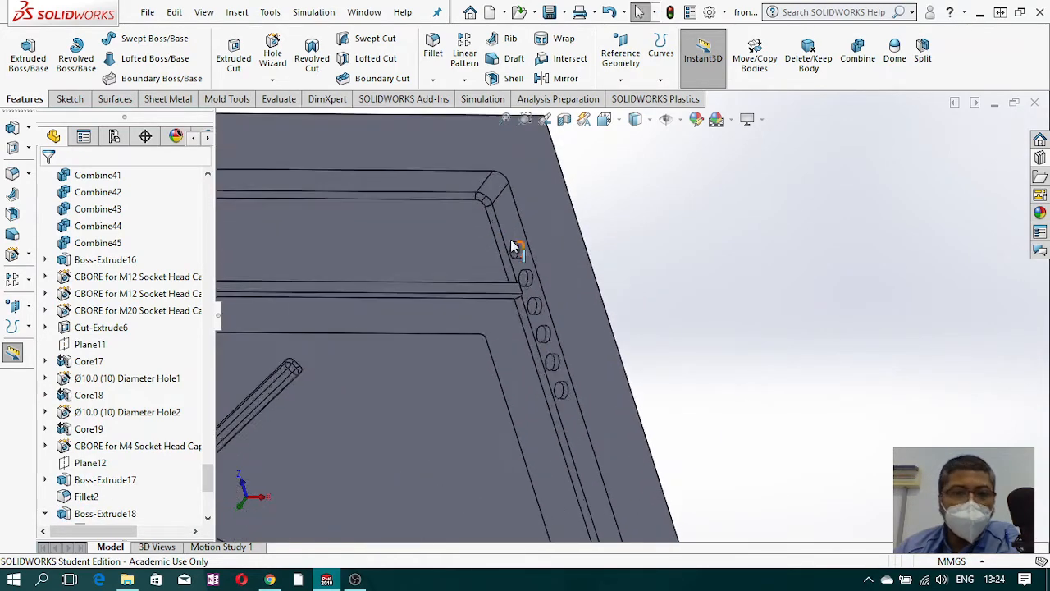
middle_click_drag(571, 406, 780, 235)
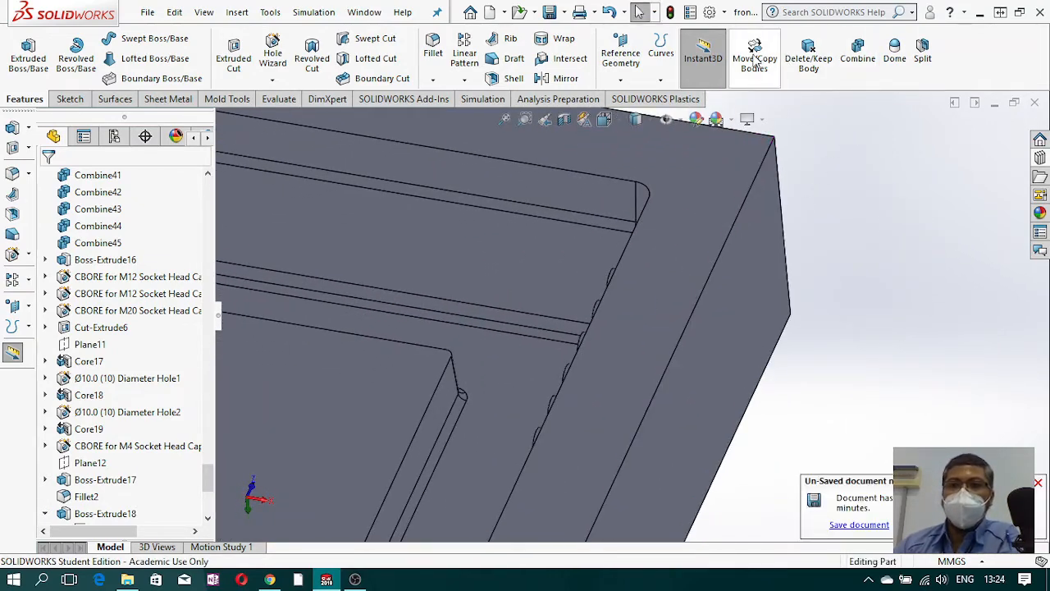
Step: Start a new sketch on the core insert's outer side face, next to the row of small circular features
left_click(68, 98)
left_click(22, 51)
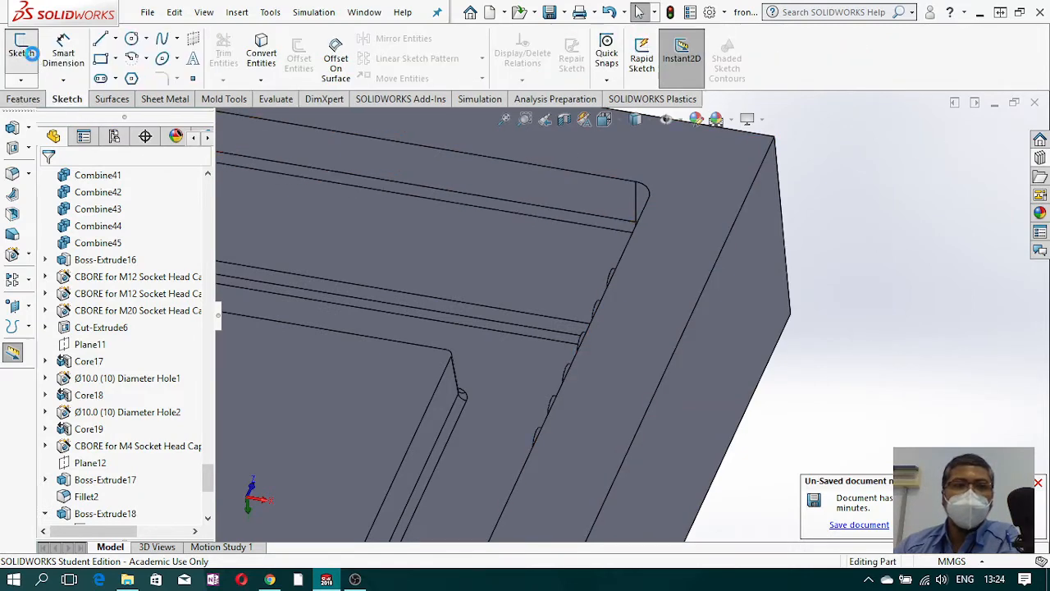
left_click(720, 314)
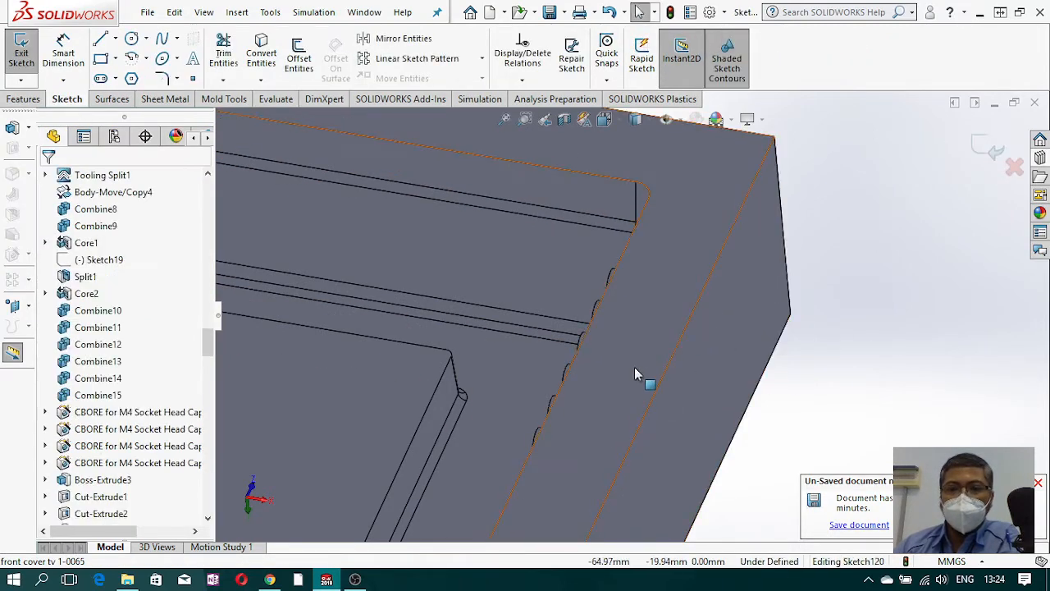
Step: Start Convert Entities and select both half-edges of the first four small circles in the row
left_click(261, 49)
middle_click_drag(704, 320, 658, 332)
scroll(638, 331, "down", 5)
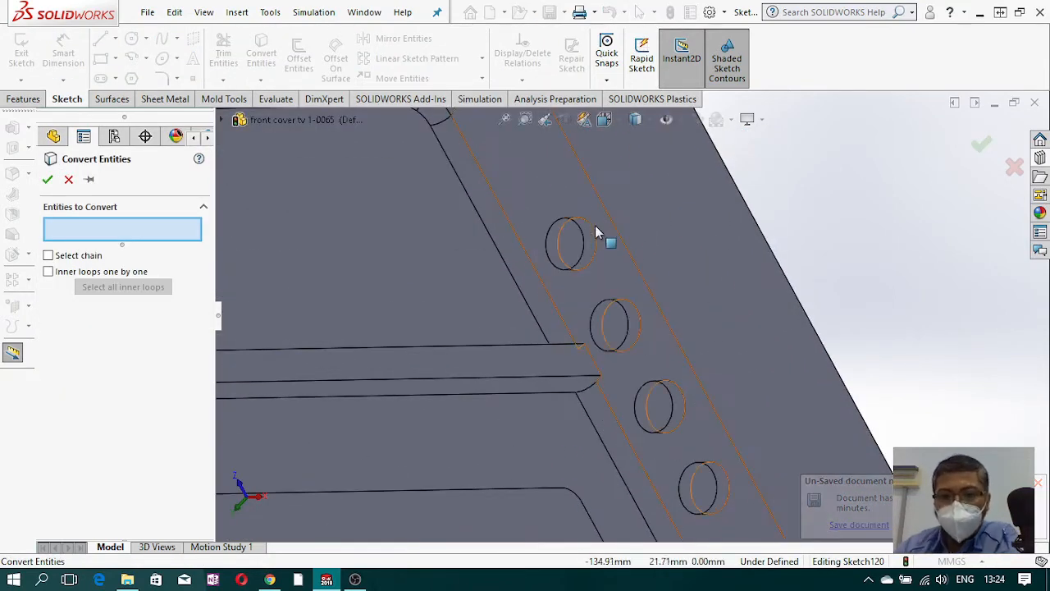
left_click(589, 275)
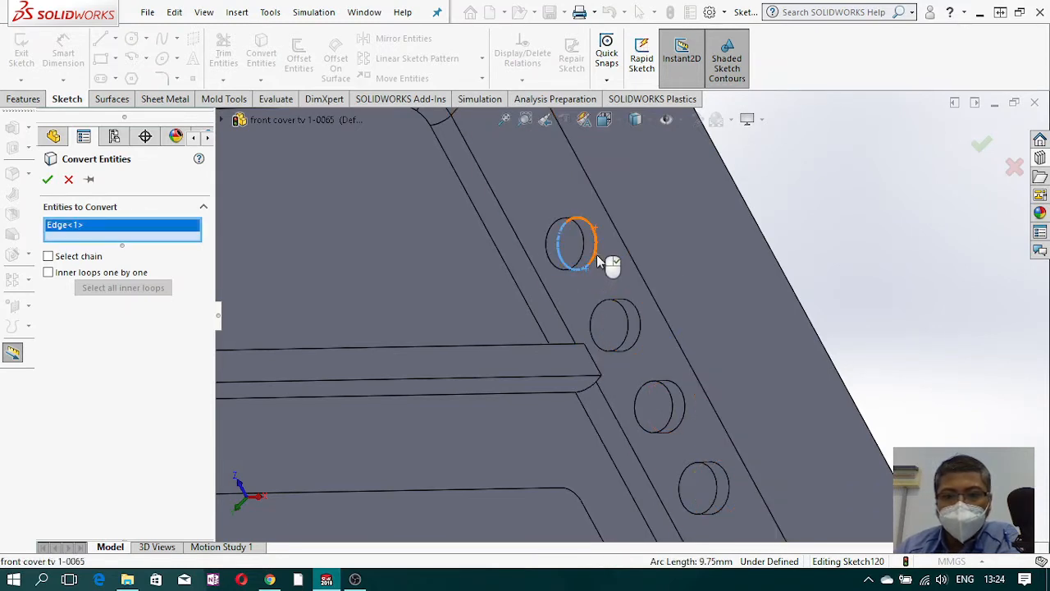
left_click(598, 261)
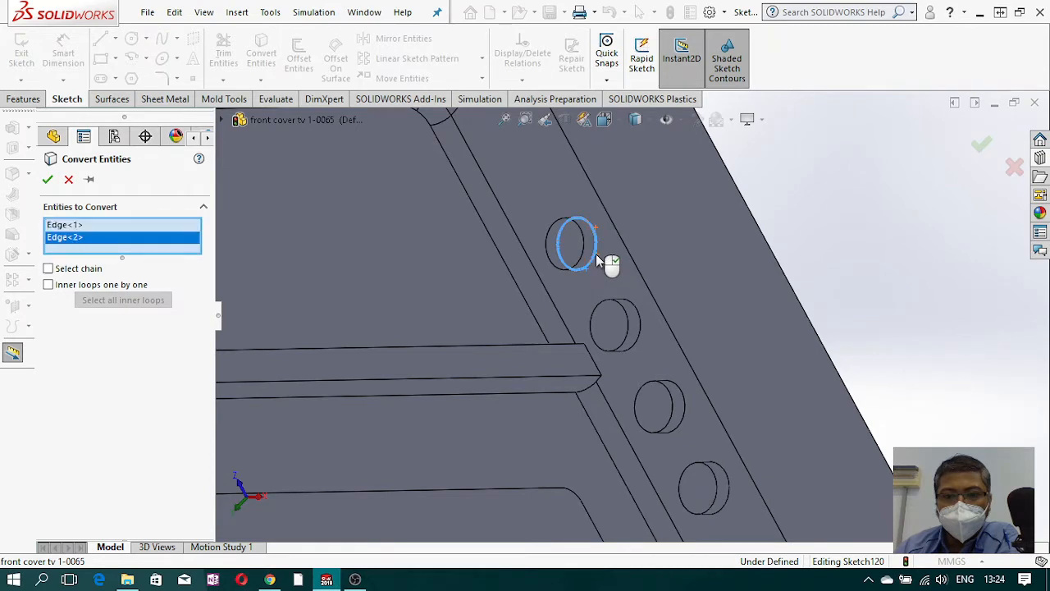
left_click(627, 349)
left_click(647, 348)
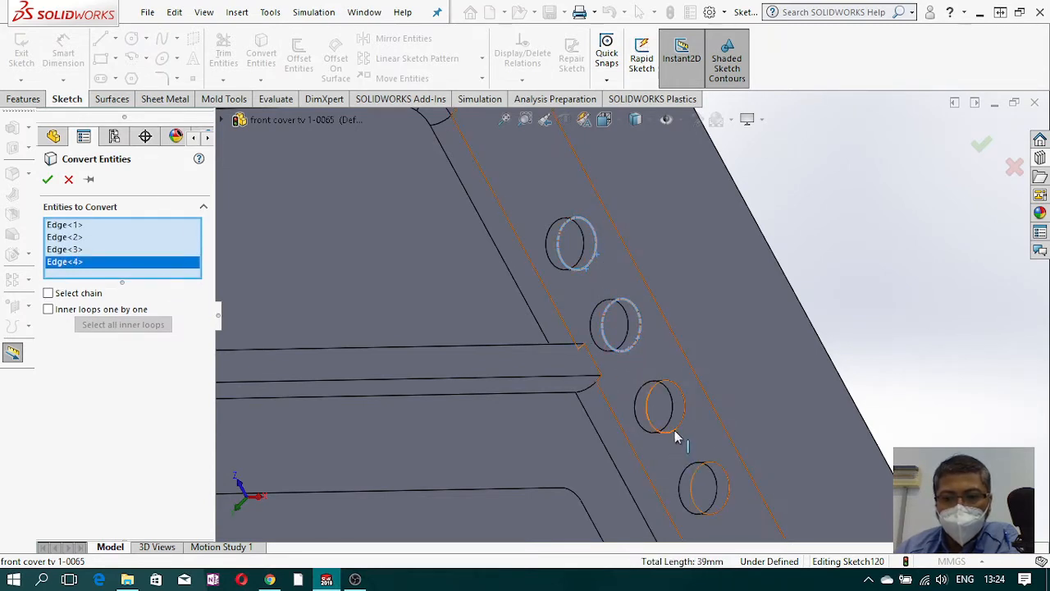
left_click(677, 430)
left_click(691, 423)
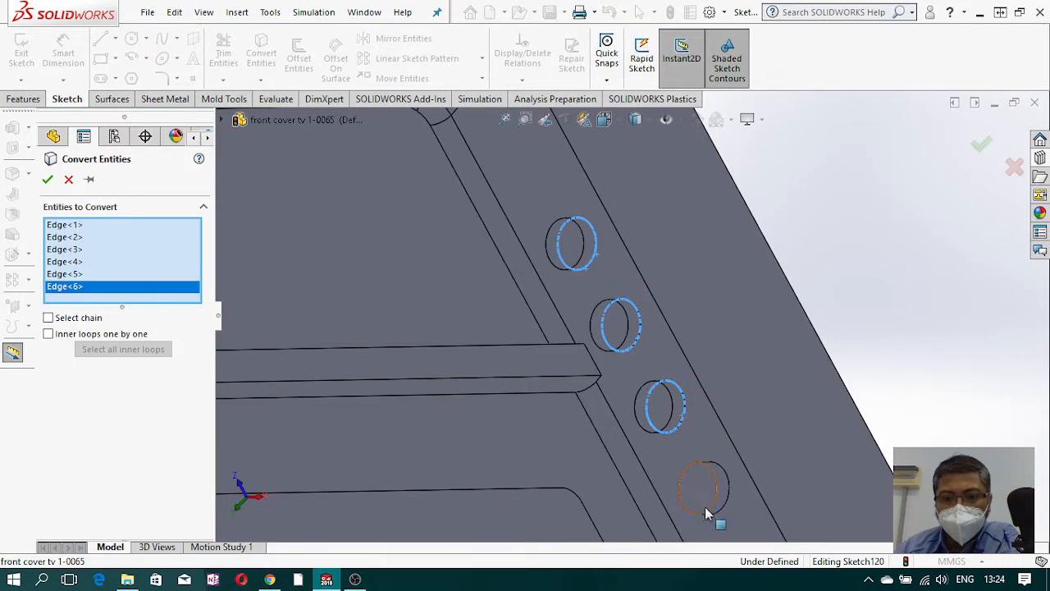
left_click(717, 511)
left_click(729, 499)
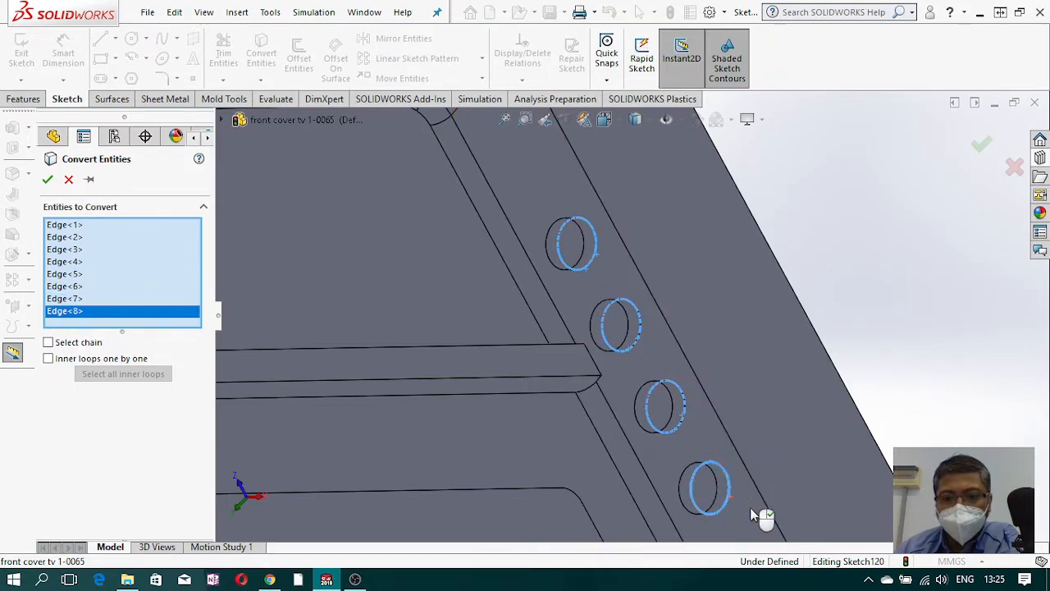
Step: Add the edges of the remaining two circles, convert all six circles onto the side face, and exit the sketch
scroll(730, 499, "up", 3)
scroll(677, 416, "down", 6)
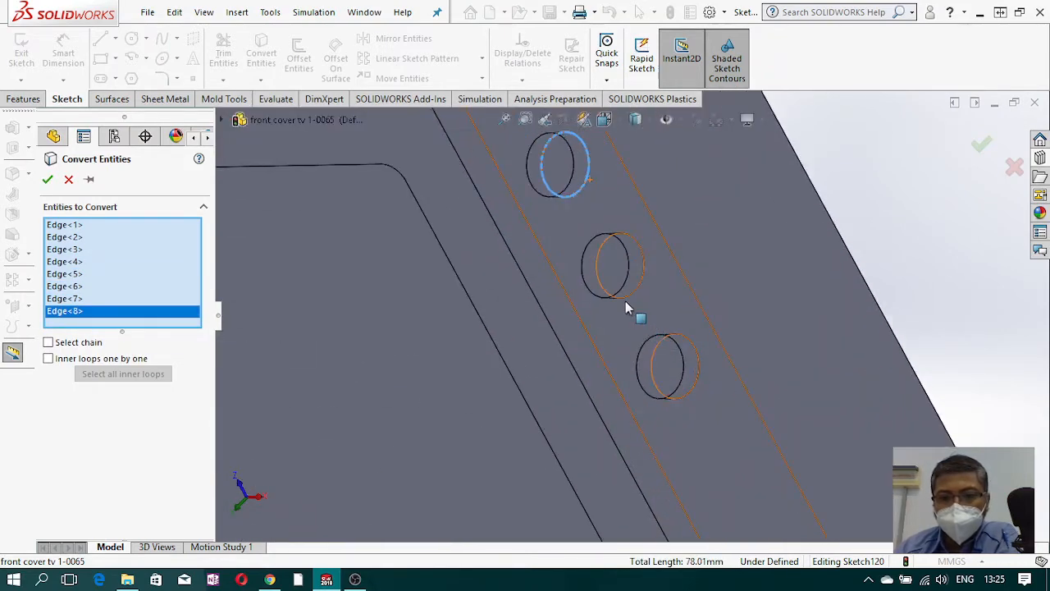
left_click(625, 297)
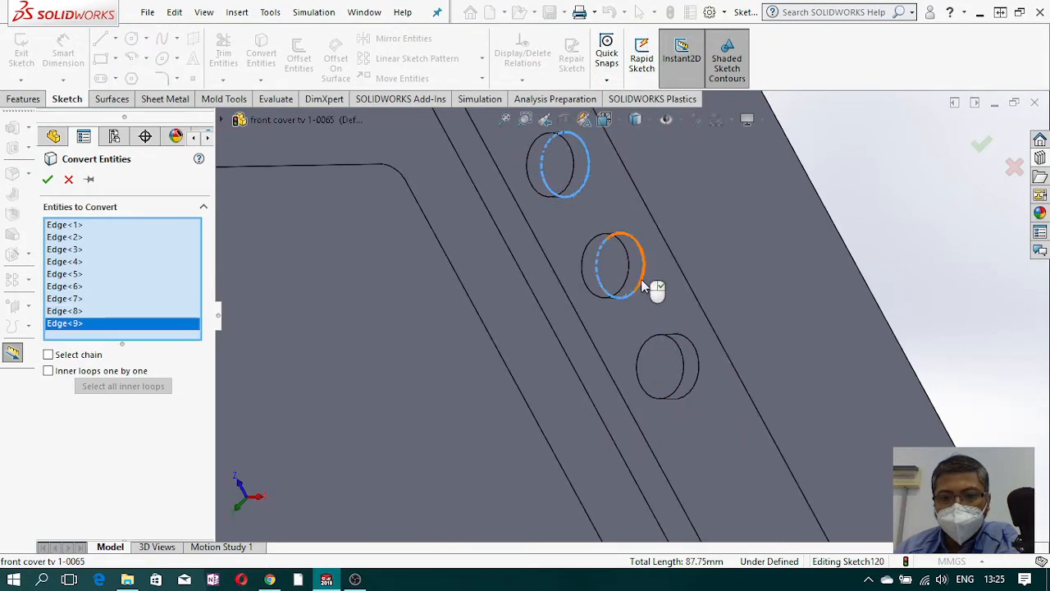
left_click(644, 285)
left_click(678, 403)
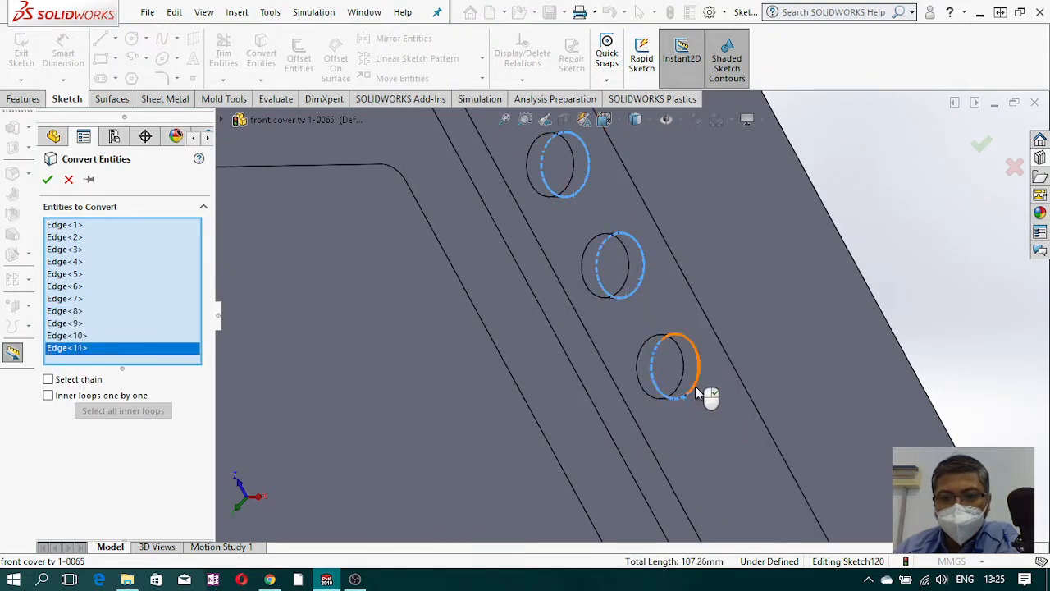
left_click(695, 385)
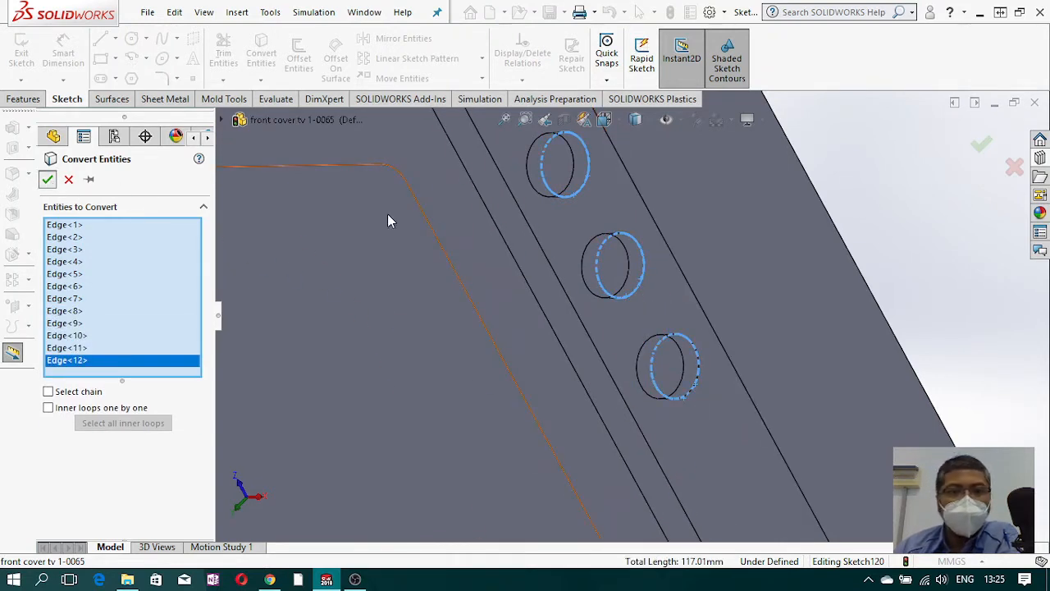
key("Return")
scroll(760, 295, "up", 5)
middle_click_drag(759, 309, 712, 281)
scroll(770, 366, "up", 3)
middle_click_drag(770, 366, 709, 322)
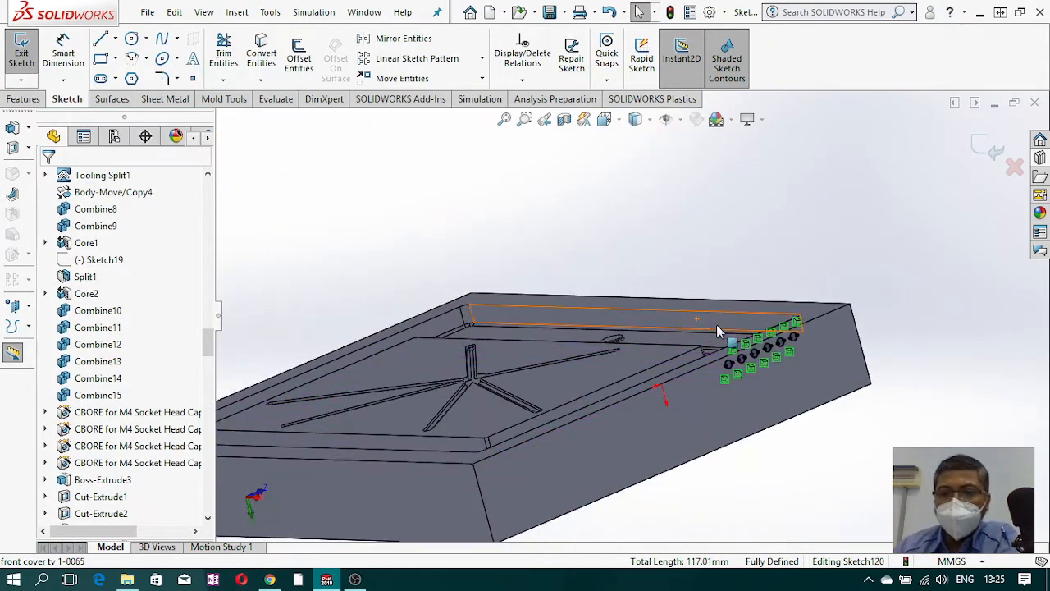
scroll(741, 355, "down", 4)
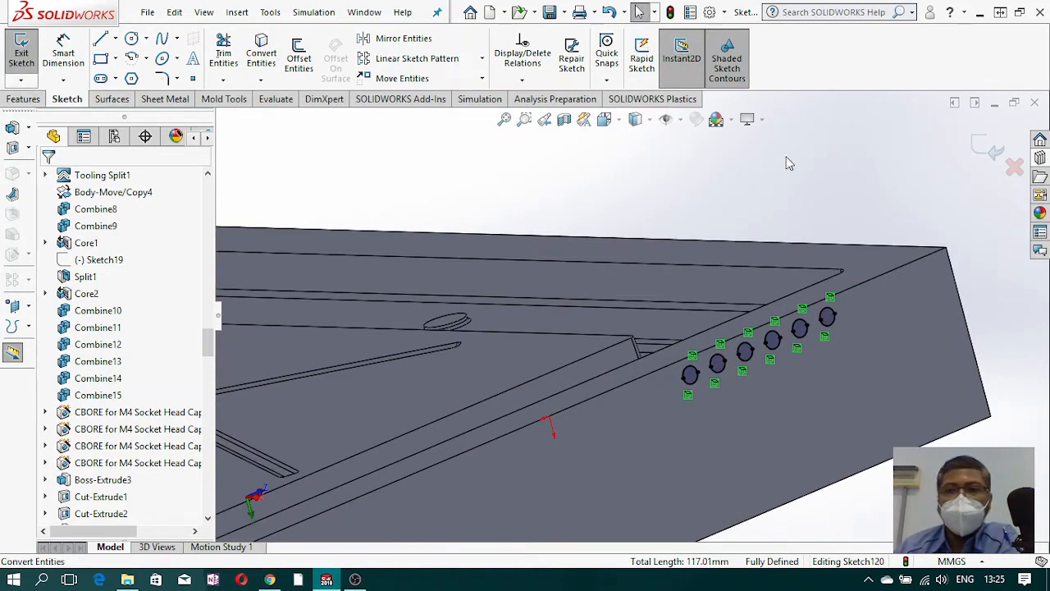
left_click(980, 146)
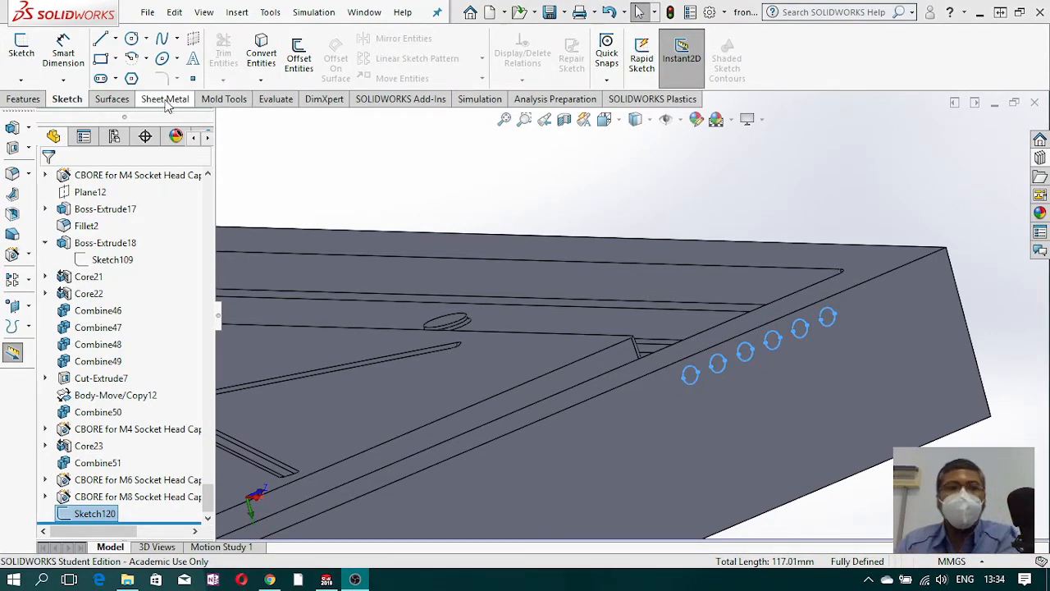
Step: Create a Core from the six-circle sketch, extending blind 41 mm from the outer side face through the insert's side wall
left_click(224, 99)
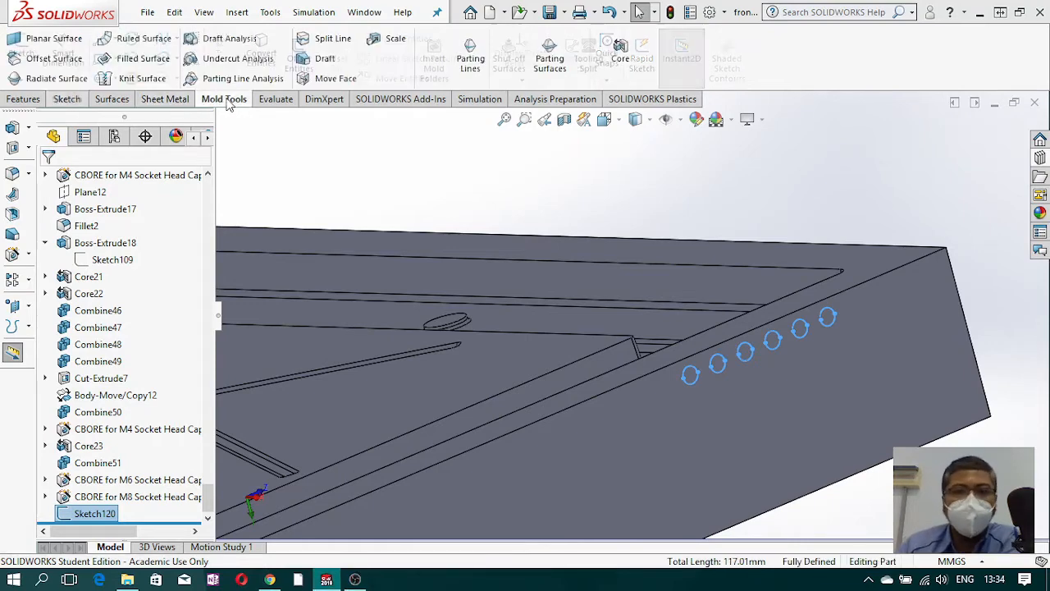
left_click(620, 51)
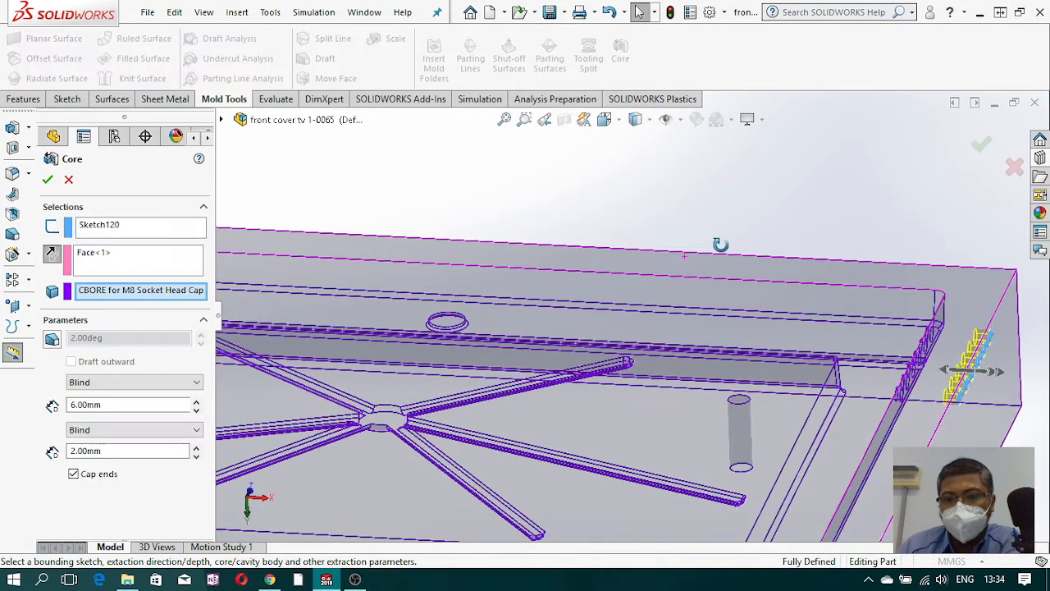
left_click_drag(961, 365, 815, 345)
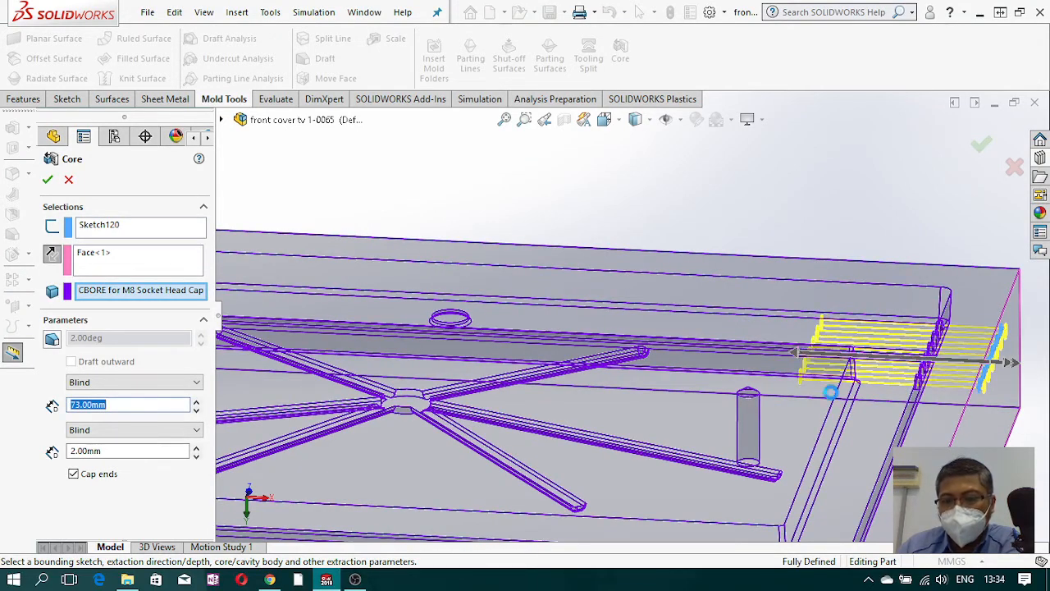
scroll(820, 361, "down", 5)
middle_click_drag(794, 390, 762, 293)
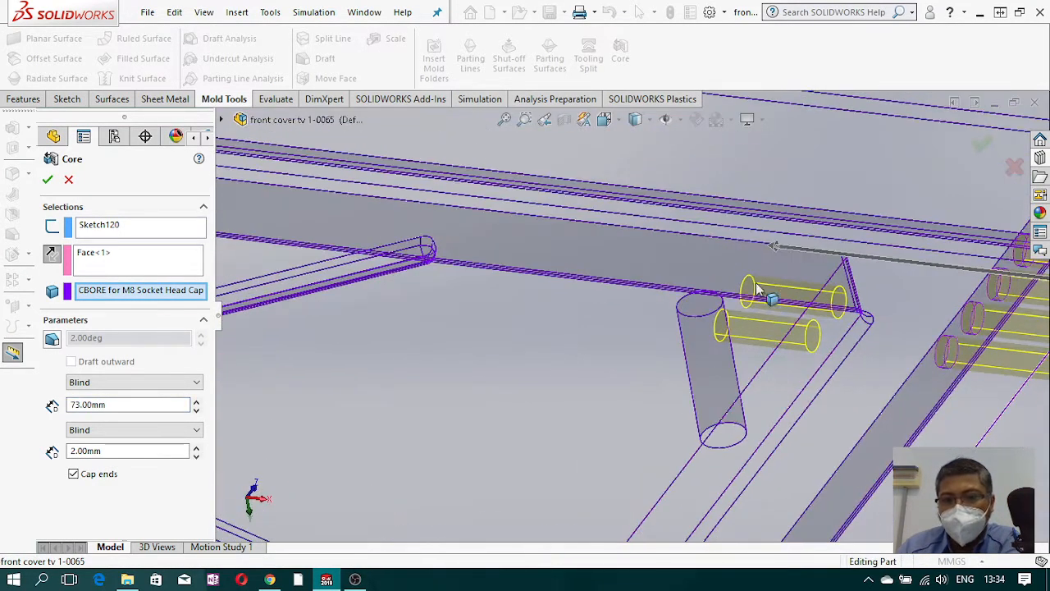
left_click_drag(751, 261, 900, 298)
middle_click_drag(669, 323, 790, 183)
middle_click_drag(892, 321, 915, 294)
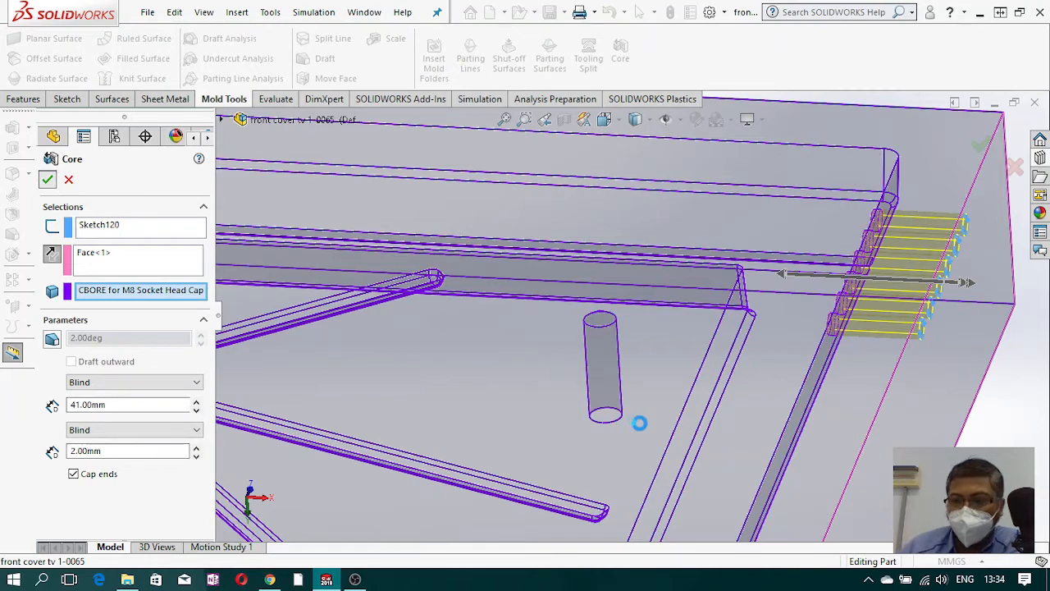
Step: Examine the row of six round core pins on the side face of the mould insert from several angles
scroll(850, 389, "up", 5)
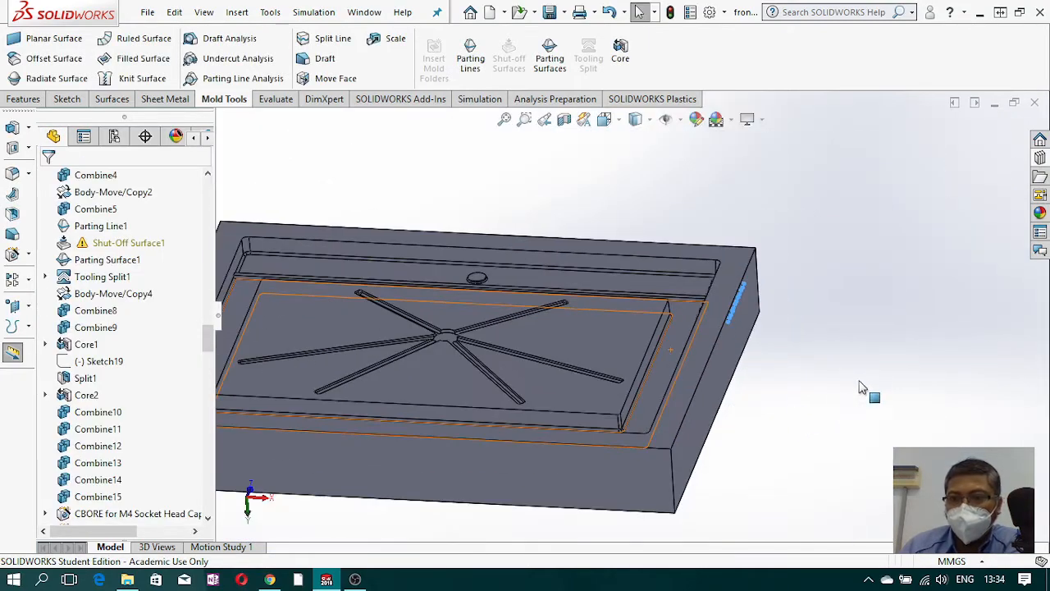
left_click(853, 395)
scroll(710, 281, "down", 3)
middle_click_drag(710, 281, 630, 368)
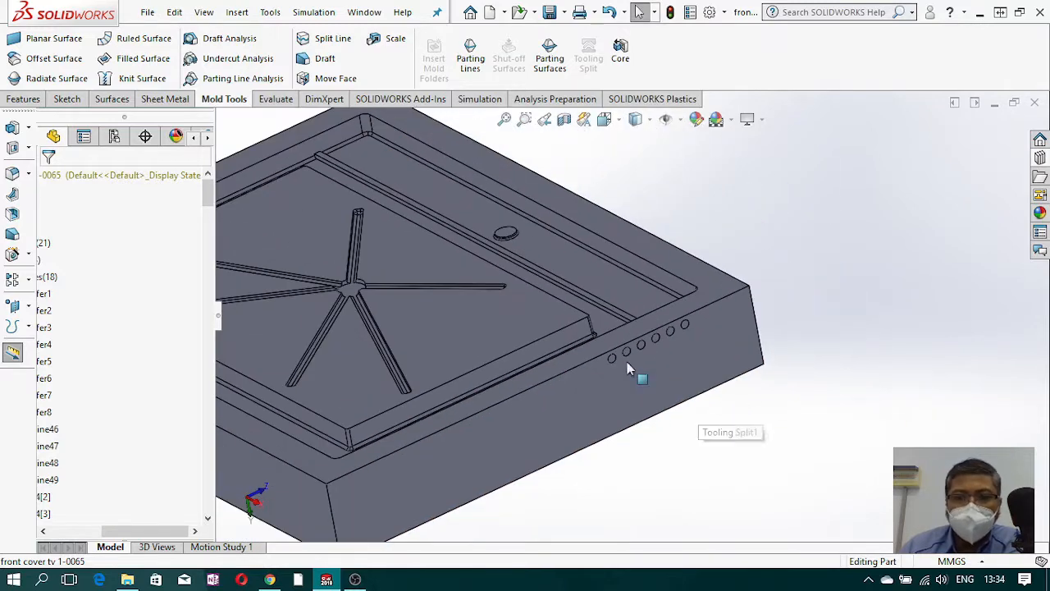
scroll(623, 352, "down", 5)
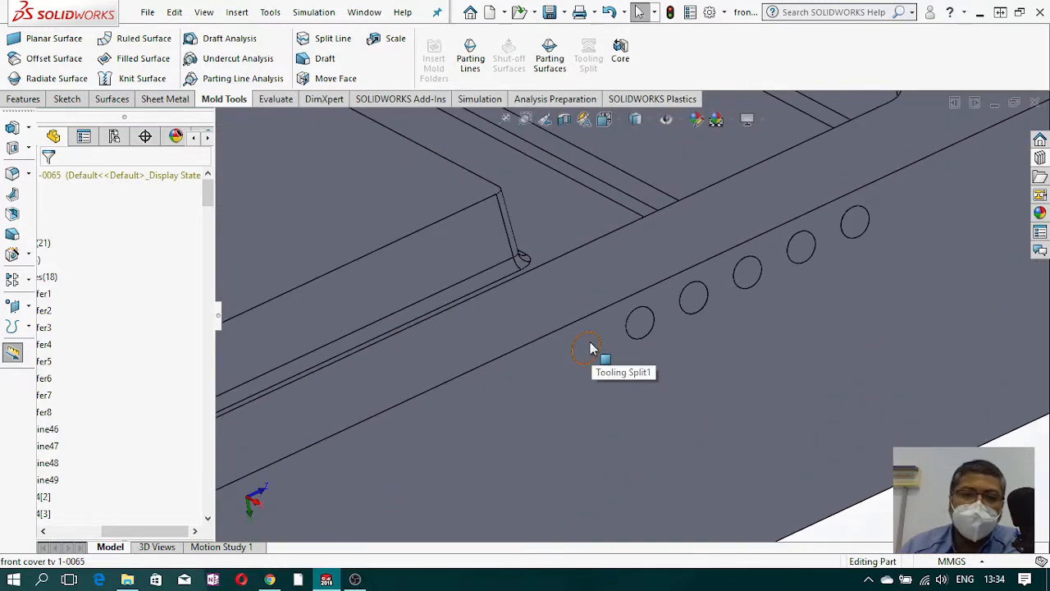
scroll(662, 417, "up", 8)
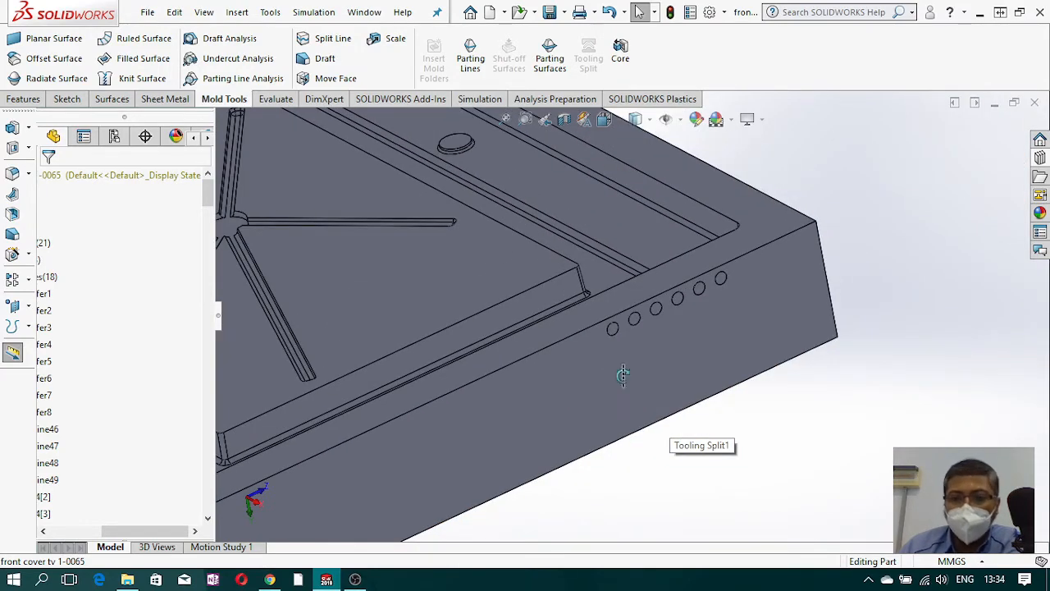
middle_click_drag(624, 382, 661, 412)
scroll(799, 391, "up", 6)
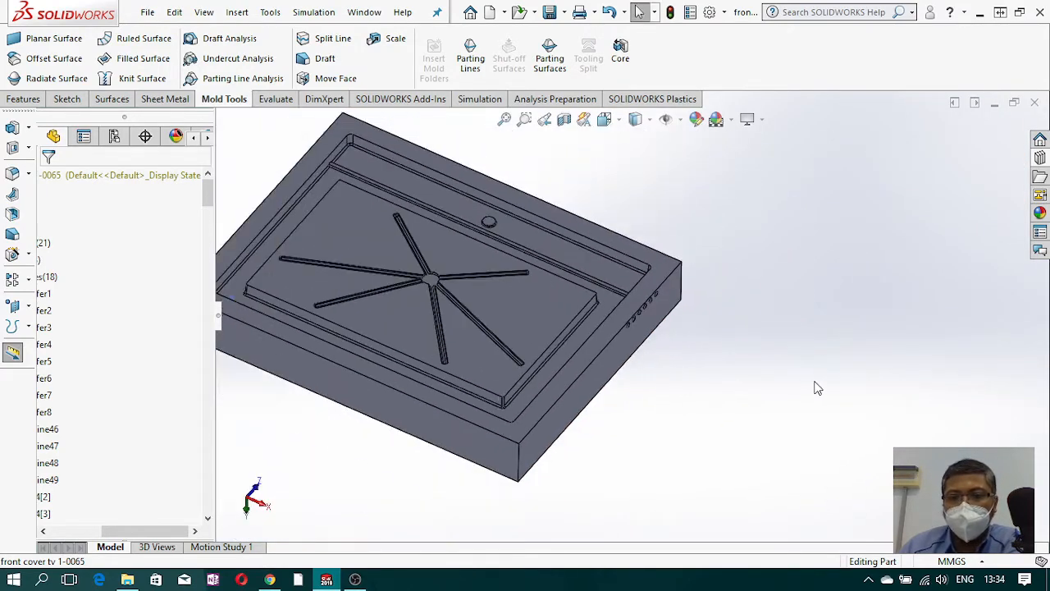
scroll(612, 338, "down", 3)
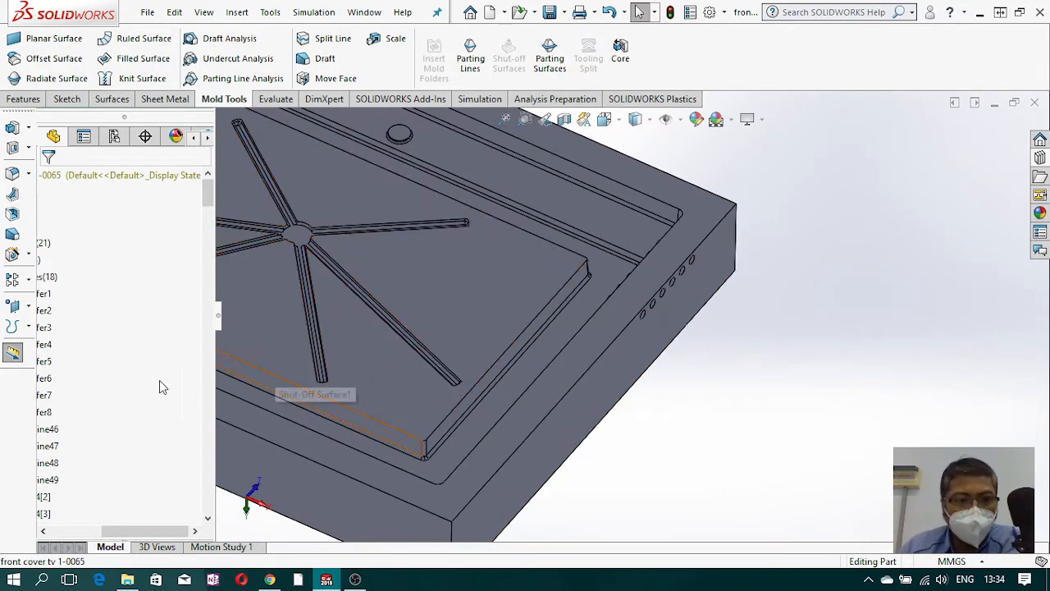
Step: Show the hidden CBORE for M8 Socket Head solid body, the plate surrounding the mould insert
left_click_drag(178, 533, 93, 534)
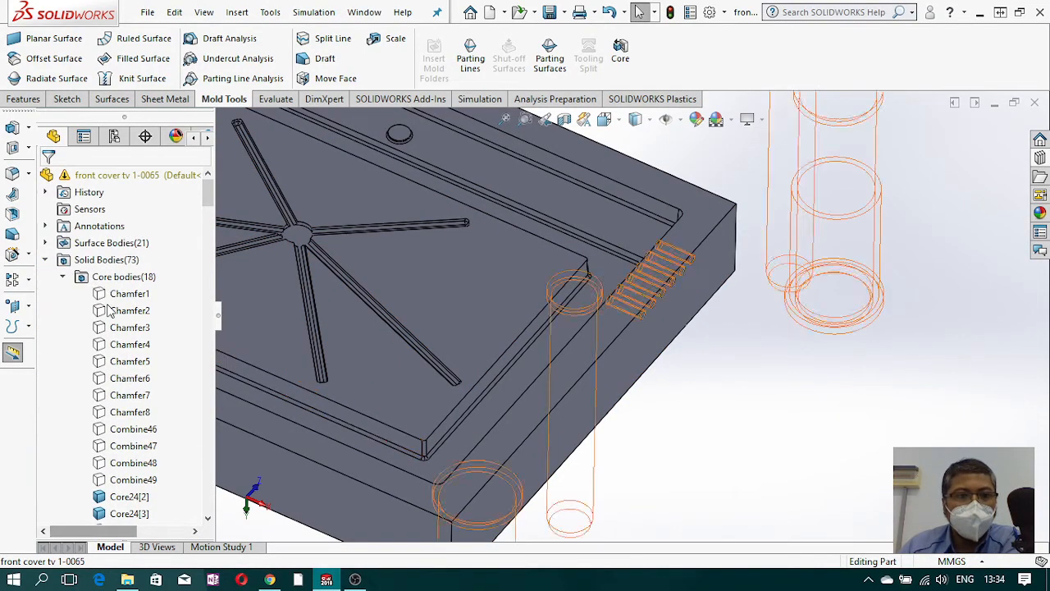
scroll(131, 369, "down", 4)
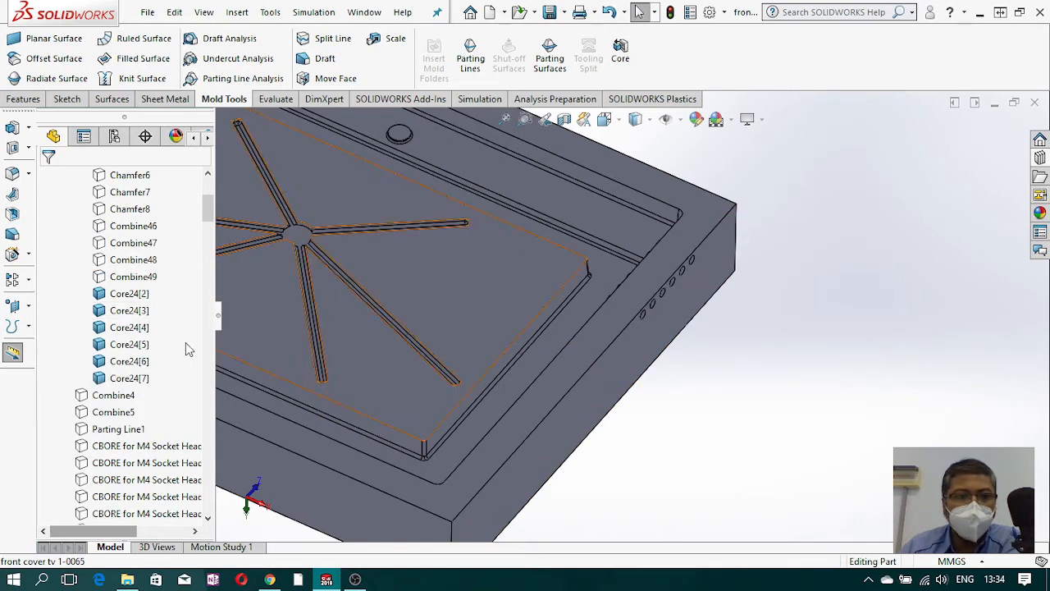
scroll(122, 468, "down", 10)
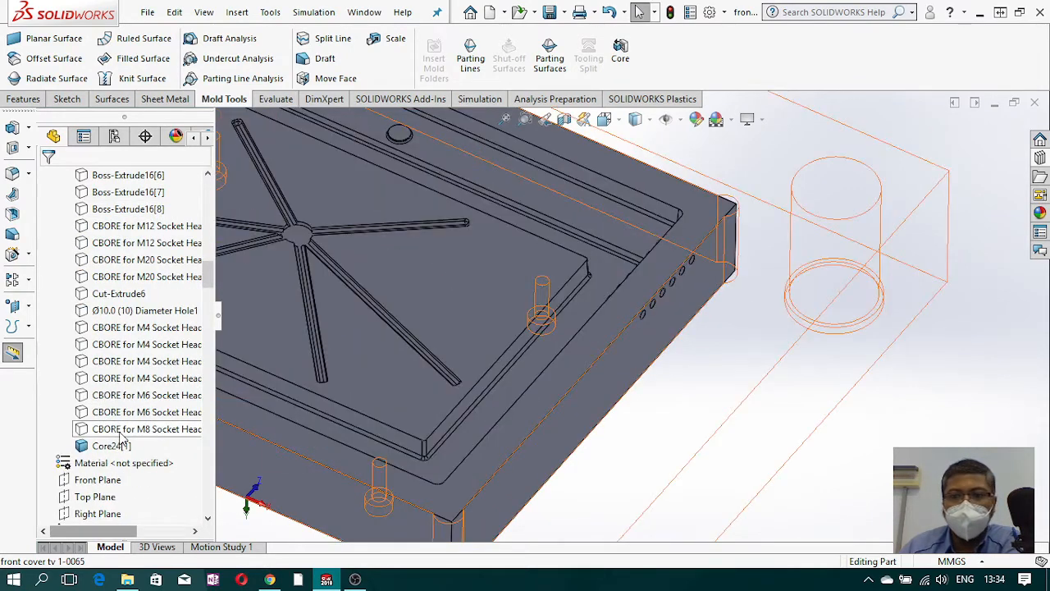
left_click(121, 432)
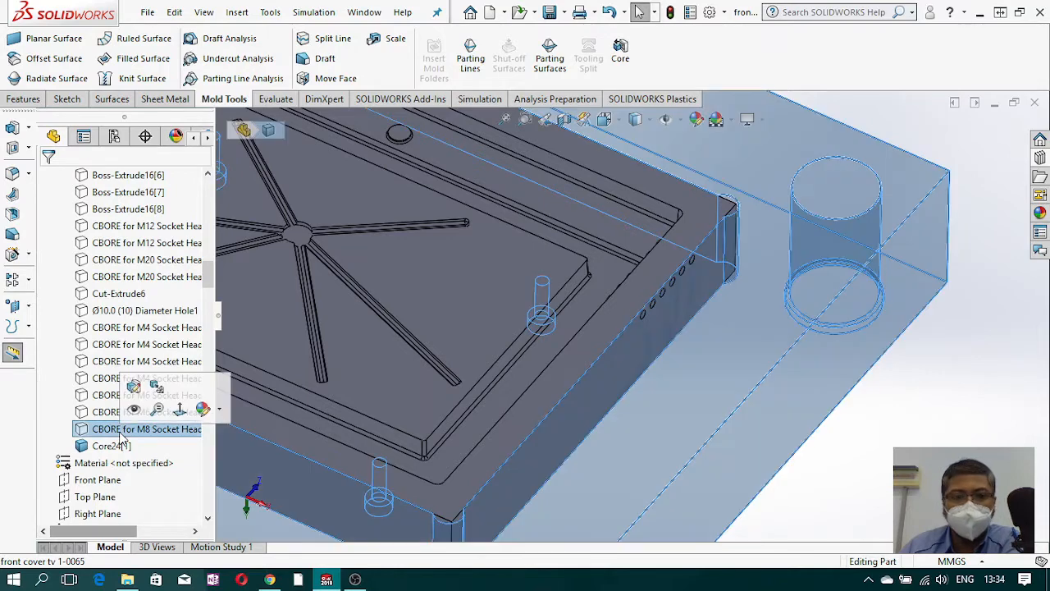
left_click(890, 453)
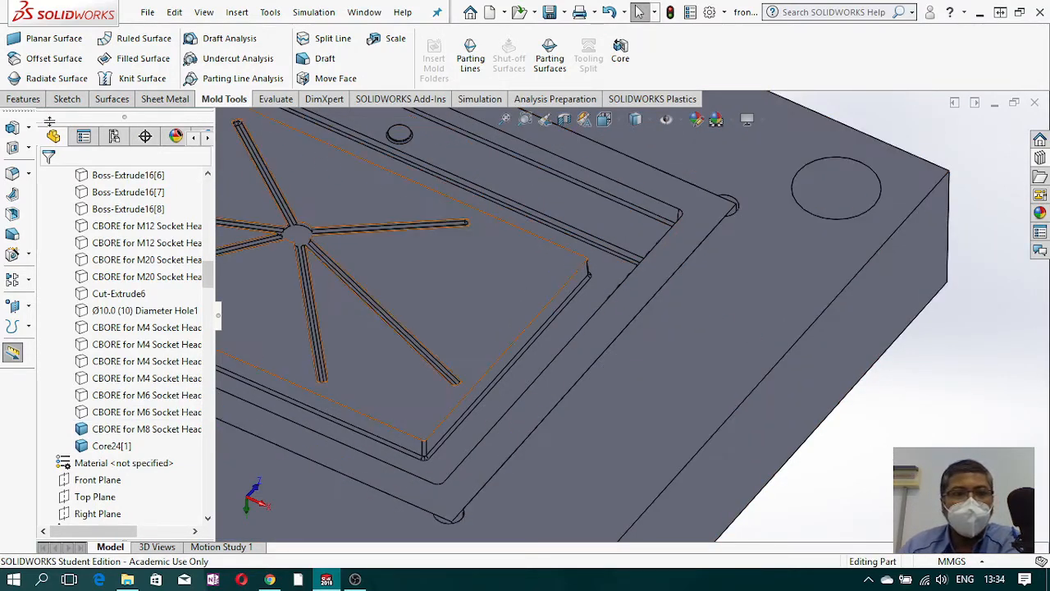
Step: Examine the six side core pins inside the cavity and their position relative to the surrounding plate
scroll(708, 246, "up", 3)
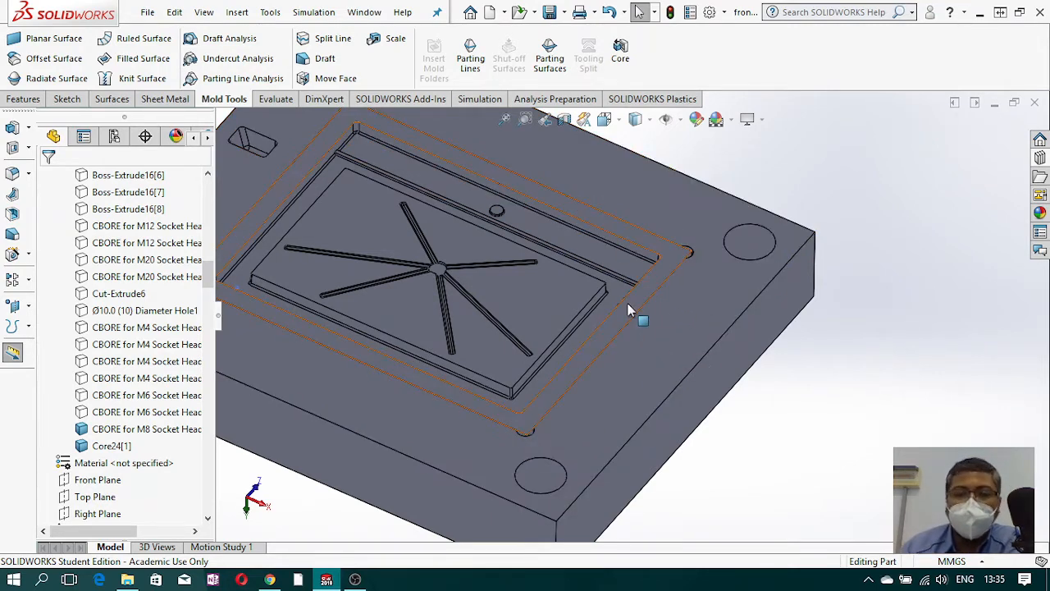
middle_click_drag(663, 289, 668, 352)
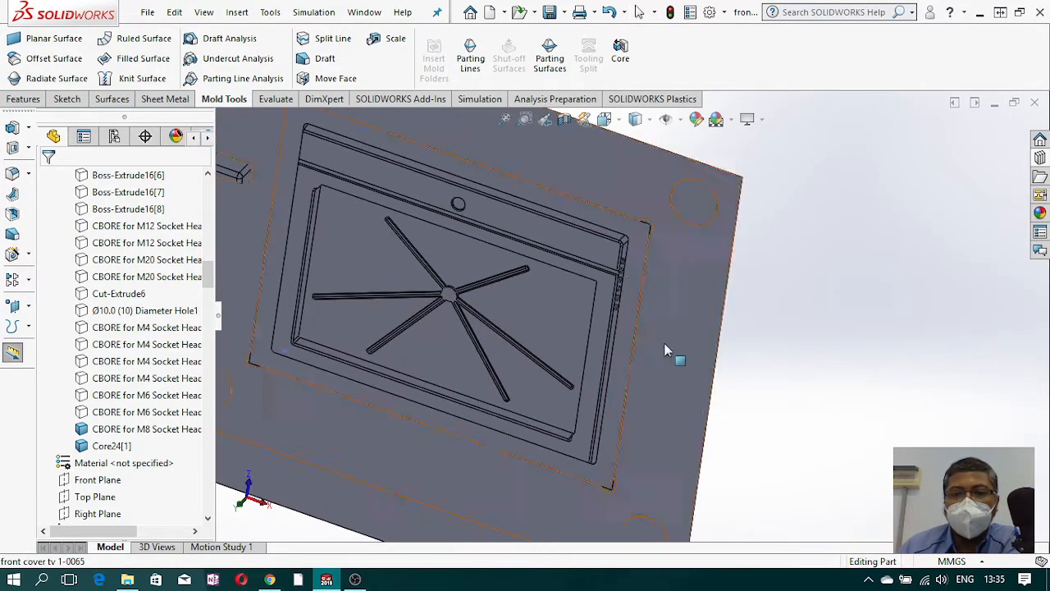
scroll(623, 303, "down", 5)
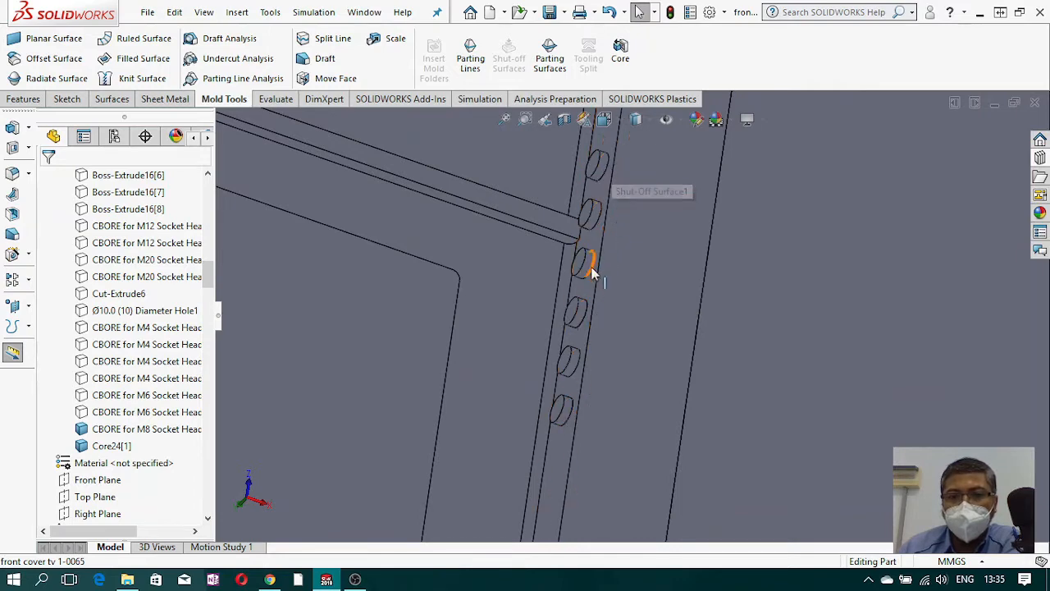
middle_click_drag(621, 286, 588, 235)
scroll(771, 281, "up", 3)
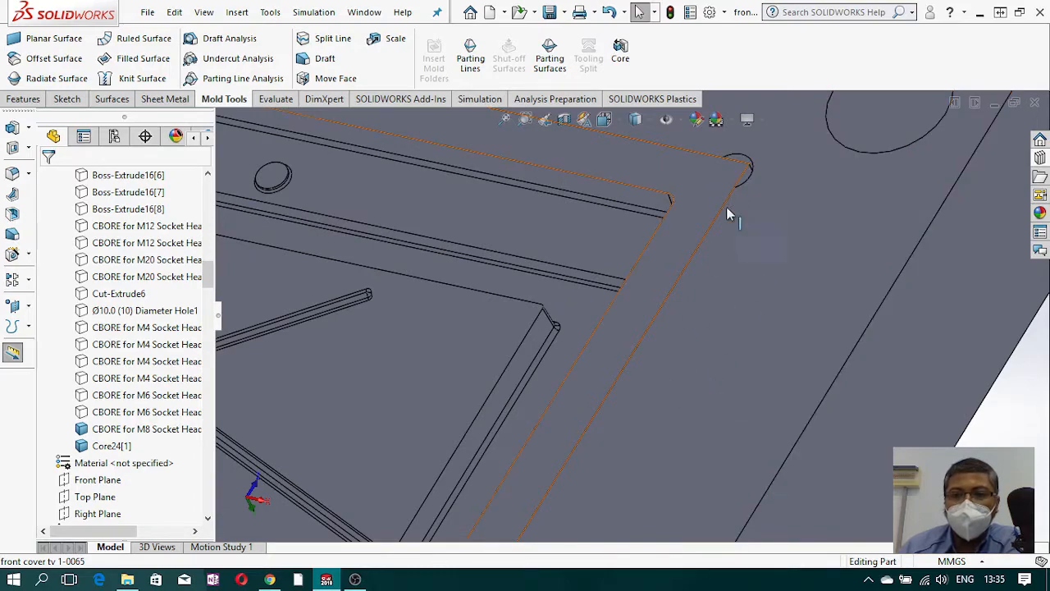
scroll(684, 406, "up", 3)
middle_click_drag(676, 339, 678, 307)
scroll(681, 328, "down", 2)
scroll(673, 303, "down", 2)
middle_click_drag(755, 363, 642, 342)
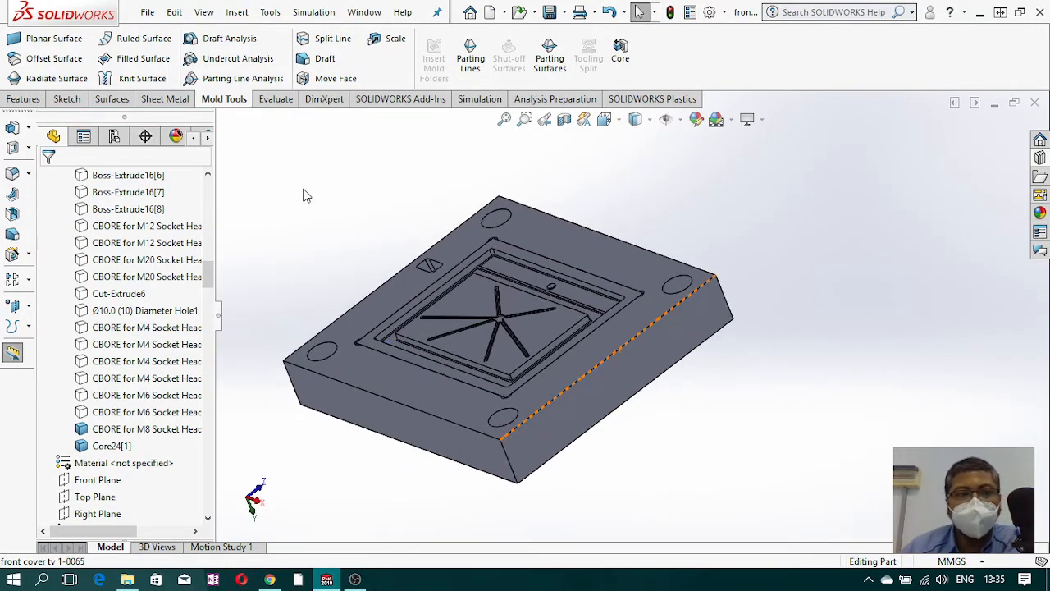
Step: Start a sketch on the plate's side face nearest the core pins and switch the display to wireframe
left_click(66, 99)
left_click(21, 51)
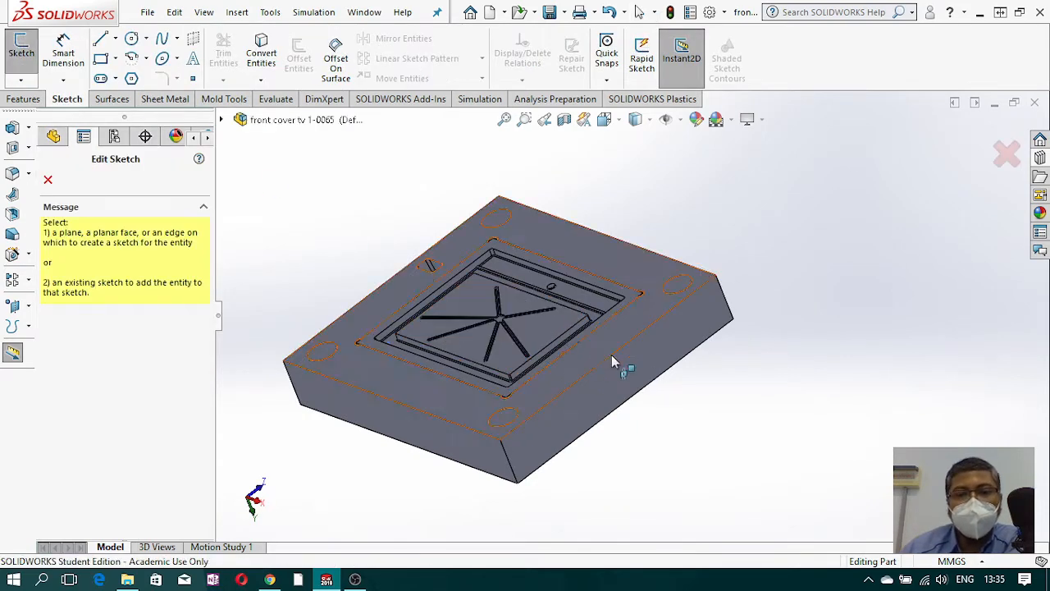
left_click(658, 362)
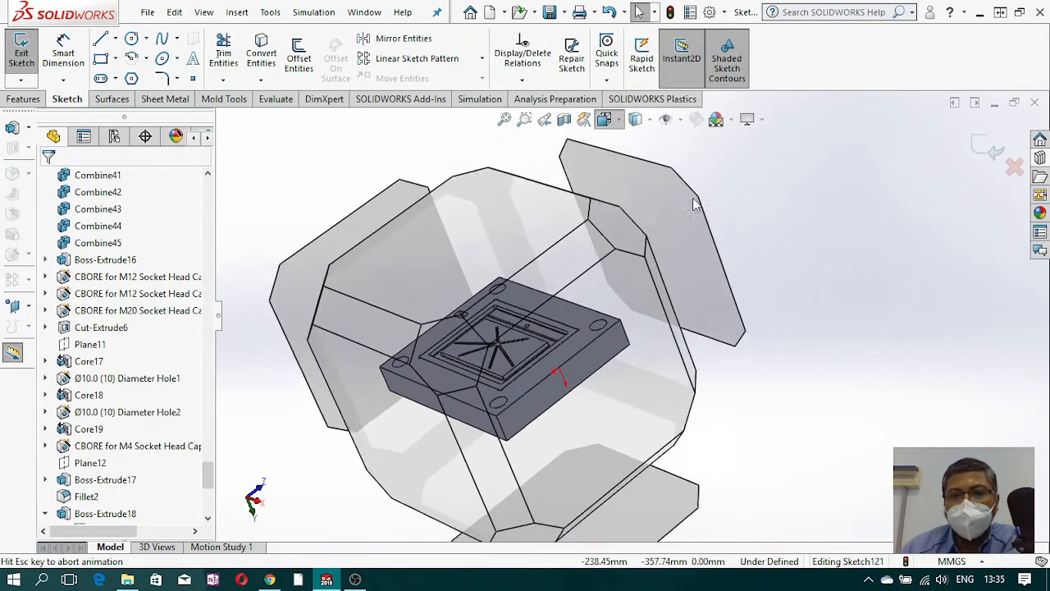
left_click(694, 203)
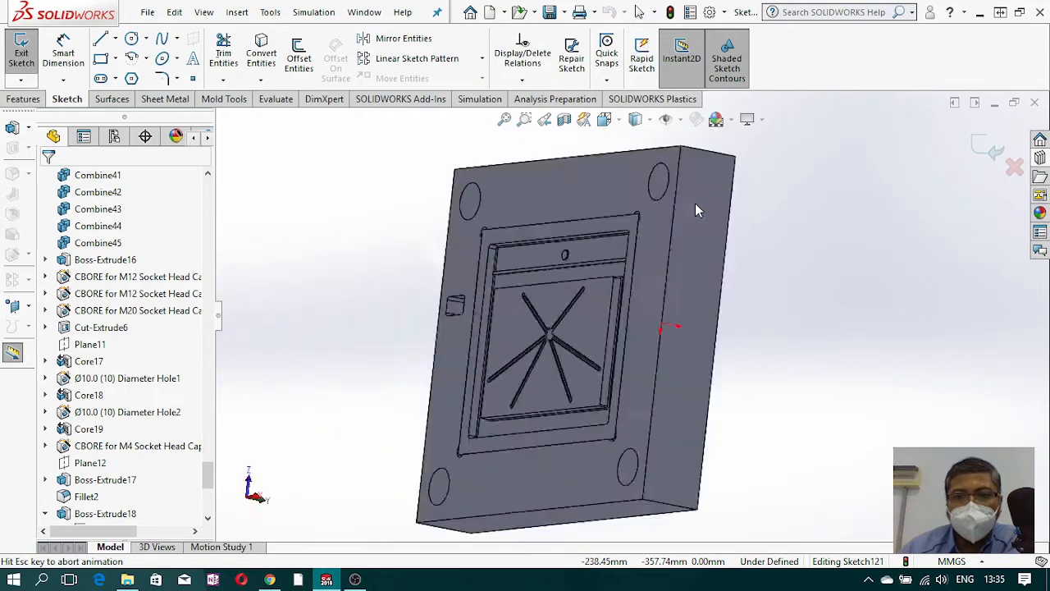
left_click(637, 120)
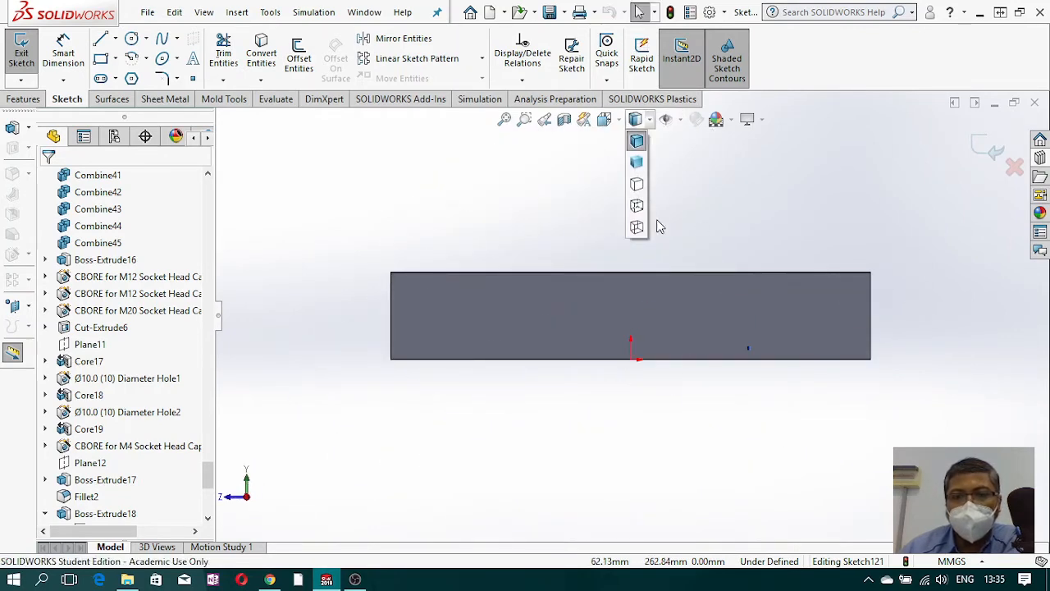
left_click(637, 228)
scroll(579, 440, "up", 8)
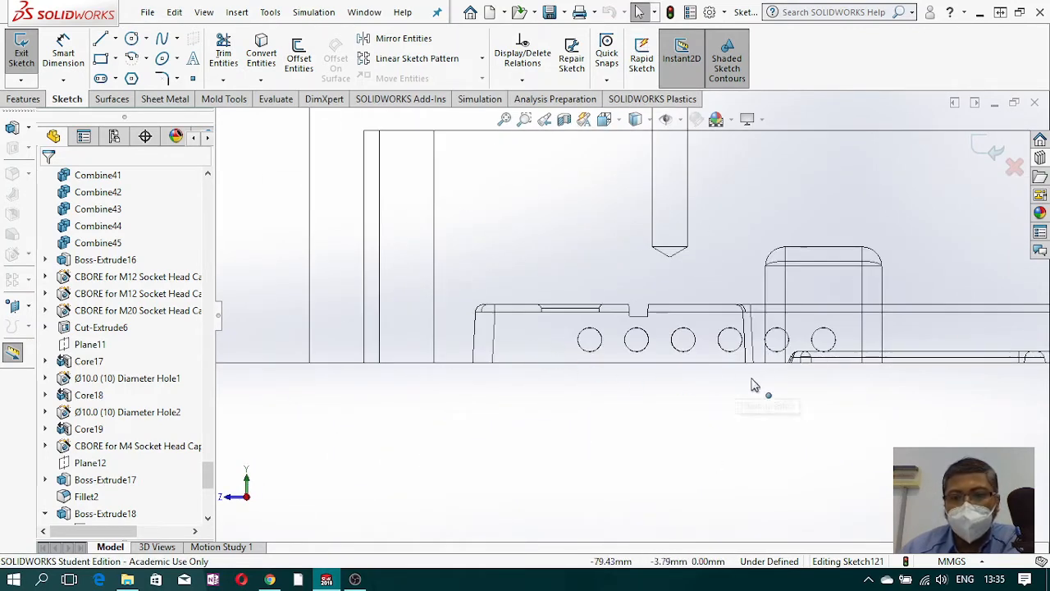
scroll(860, 363, "down", 1)
scroll(894, 351, "down", 3)
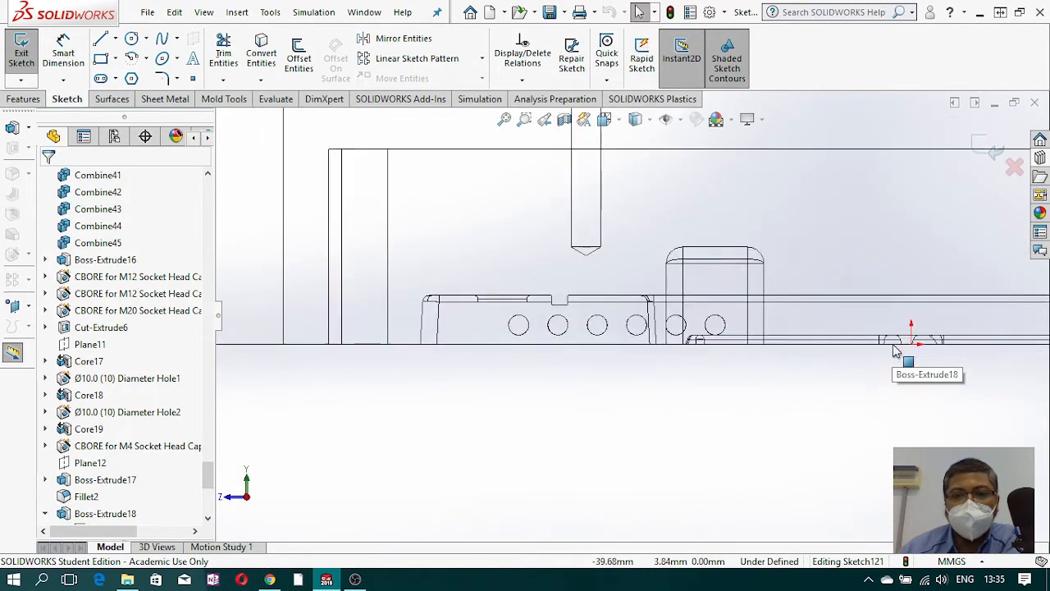
Step: Sketch a closed T-shaped profile around the six pin circles from the plate's parting edge, with a stem about 22 mm high and a wider head
left_click(891, 351)
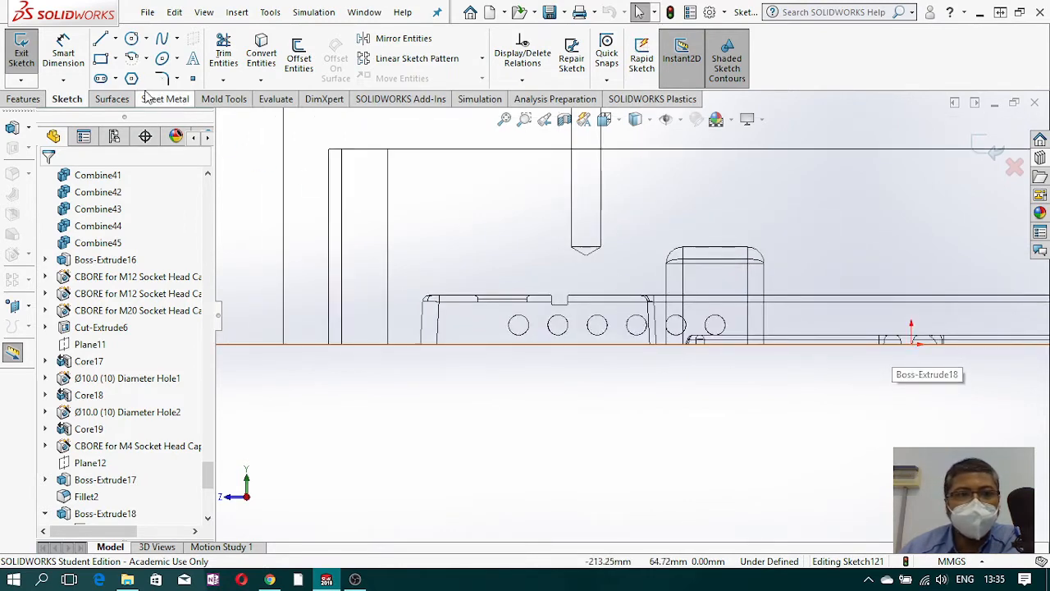
left_click(100, 38)
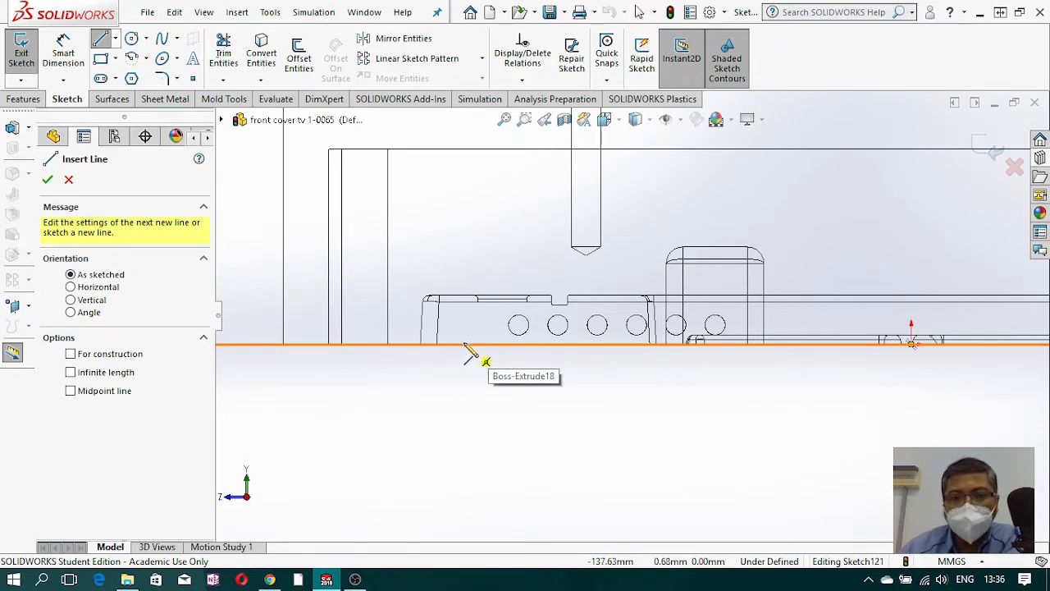
left_click(464, 344)
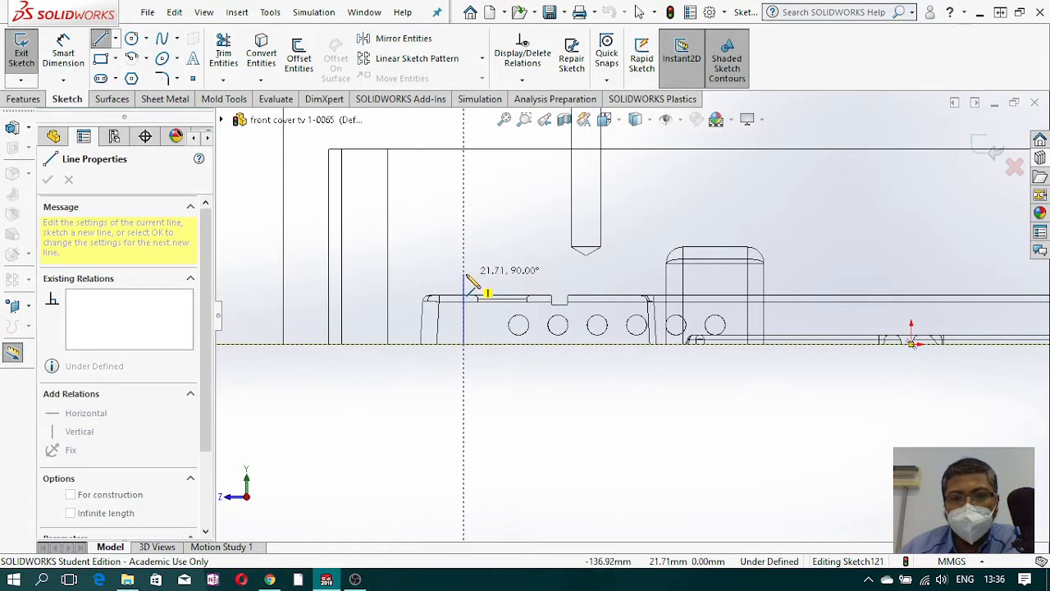
left_click(464, 303)
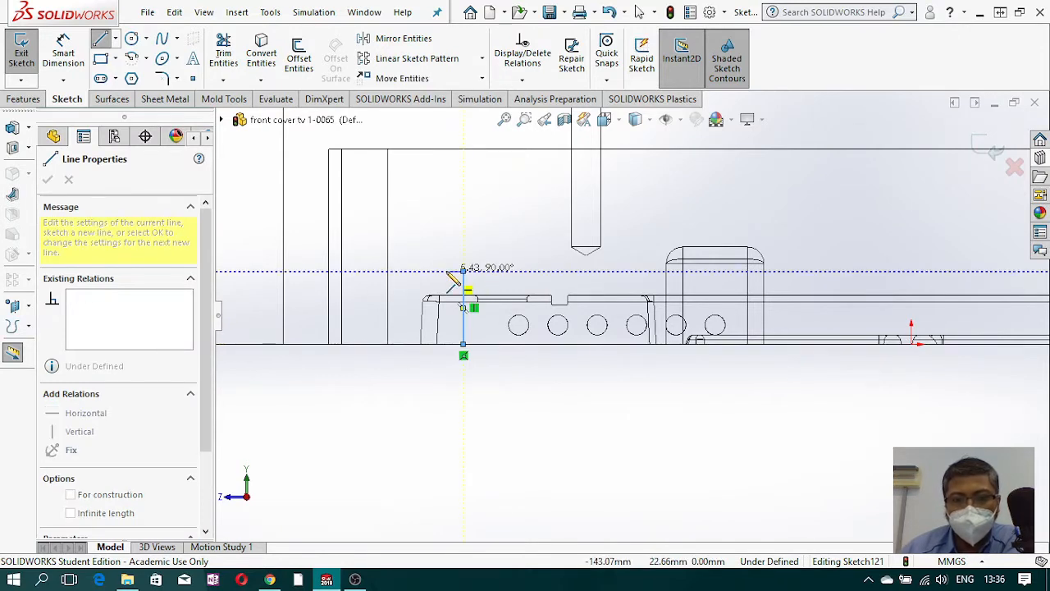
left_click(463, 271)
left_click(435, 270)
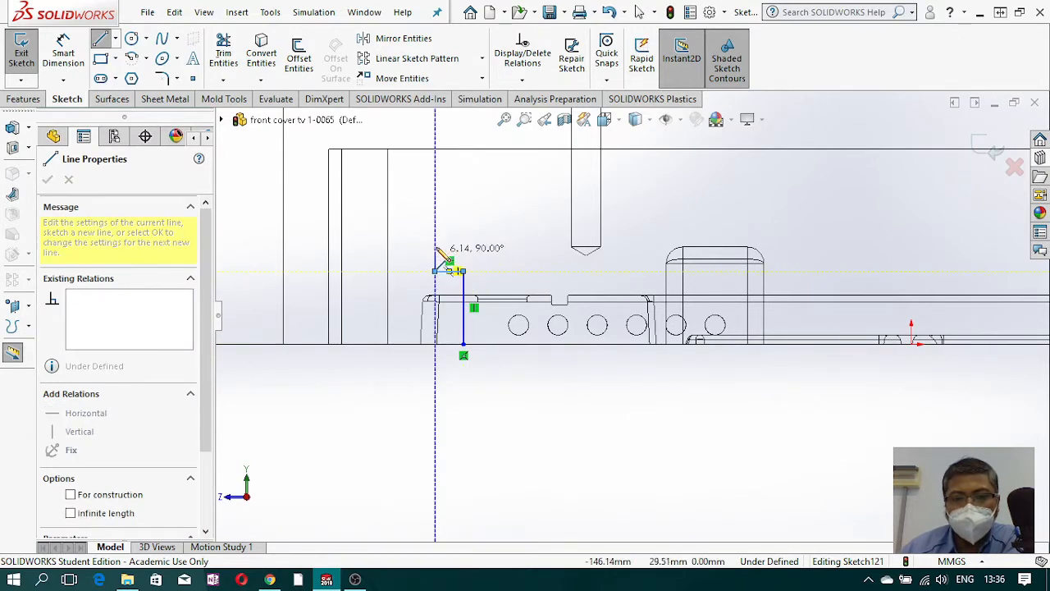
left_click(435, 246)
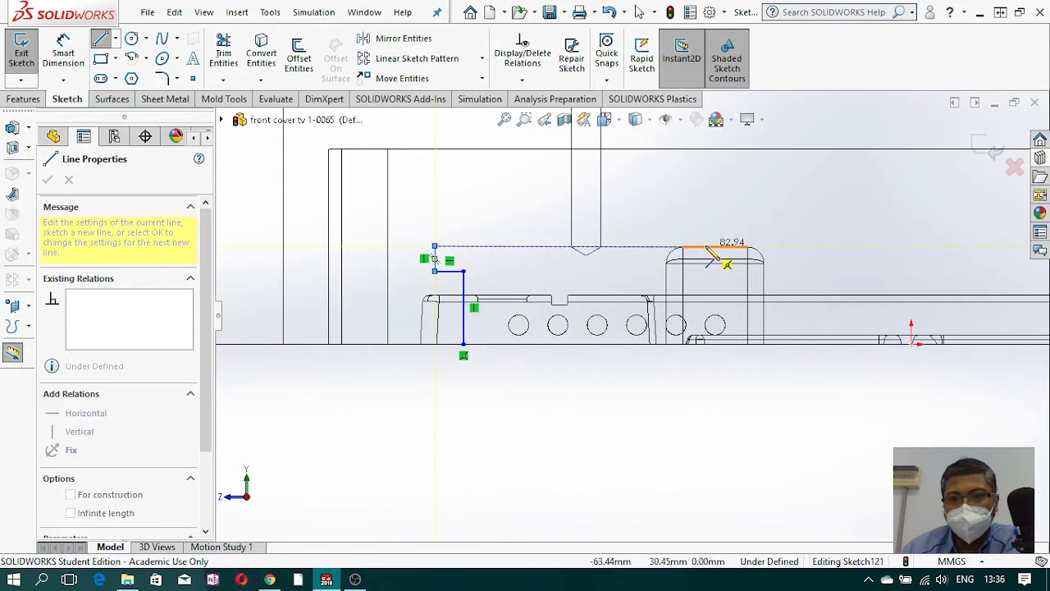
left_click(831, 246)
left_click(831, 271)
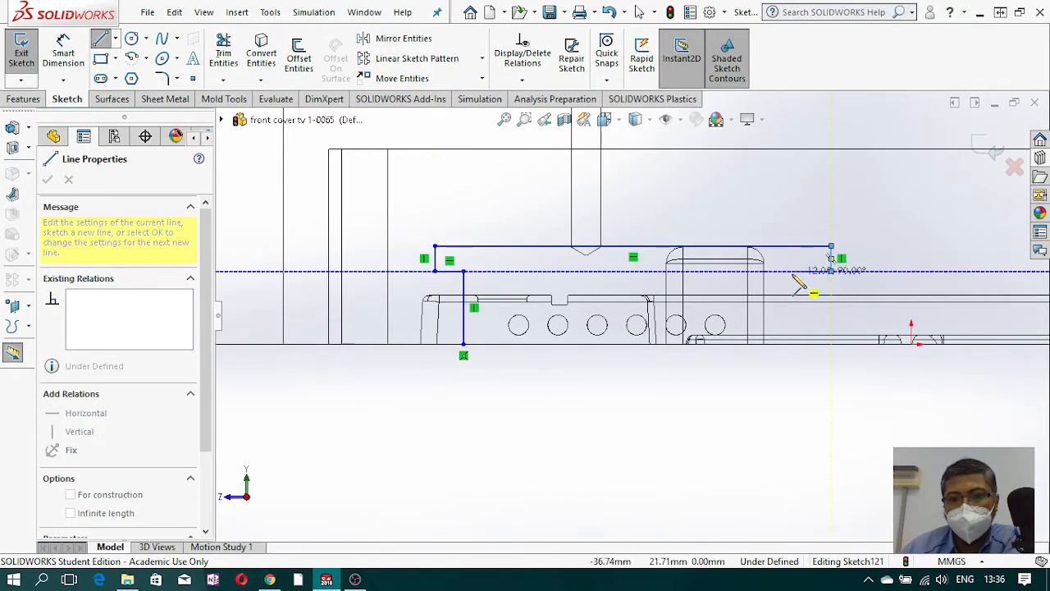
left_click(800, 271)
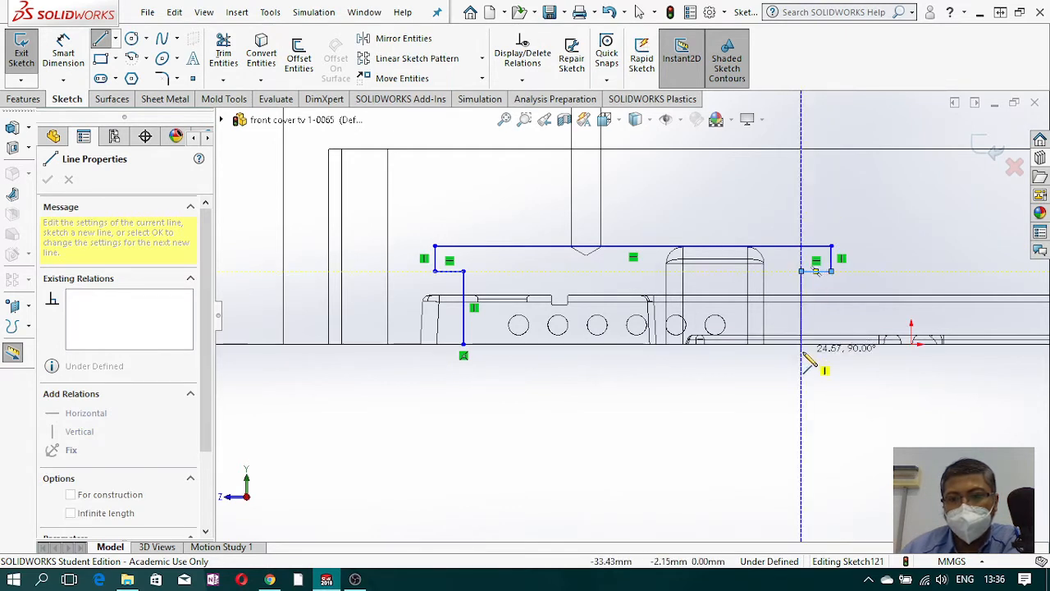
left_click(800, 344)
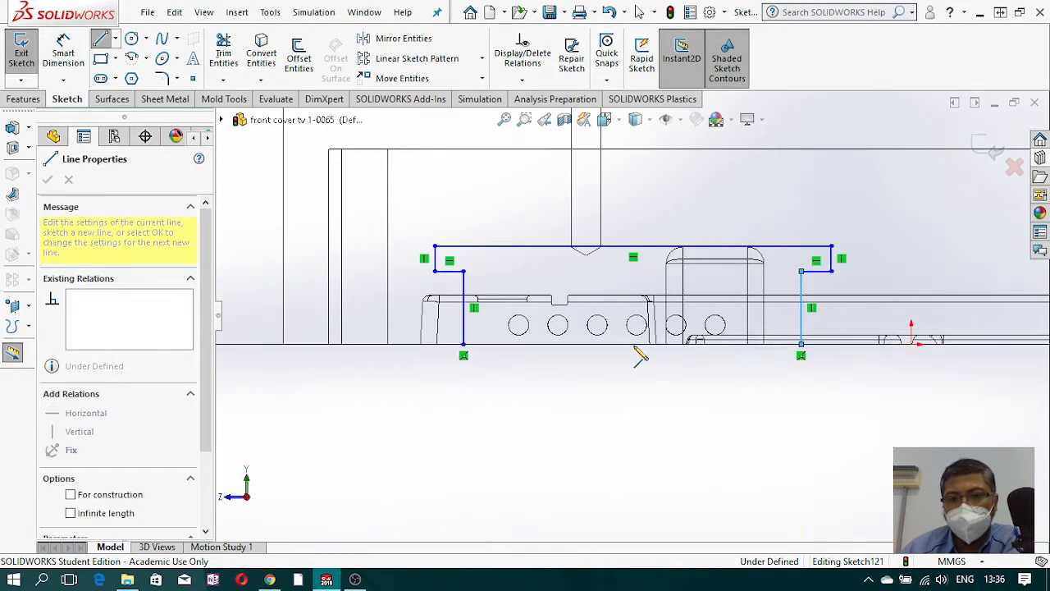
left_click(463, 344)
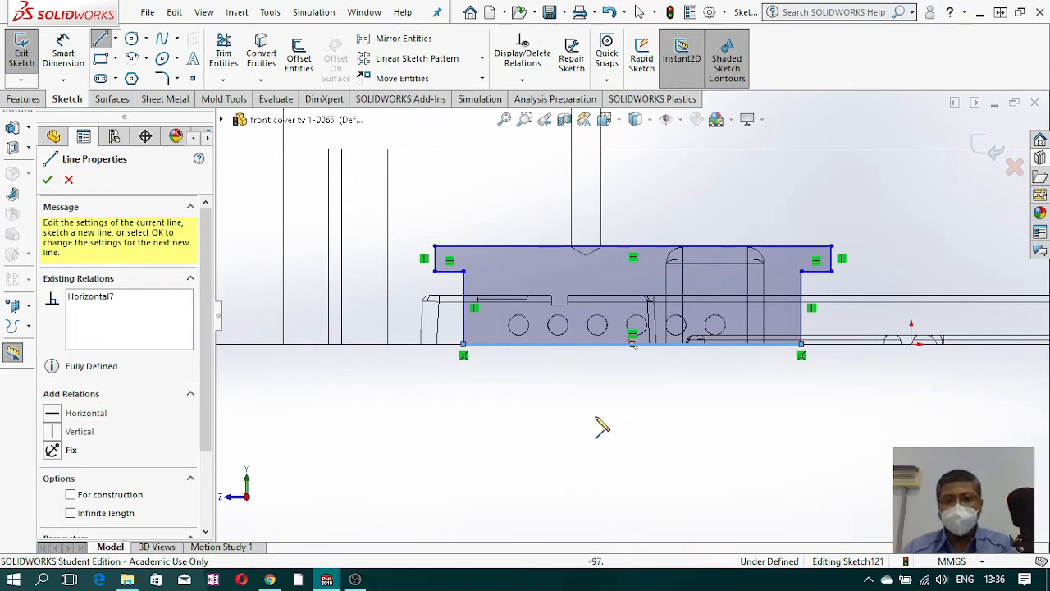
key("Escape")
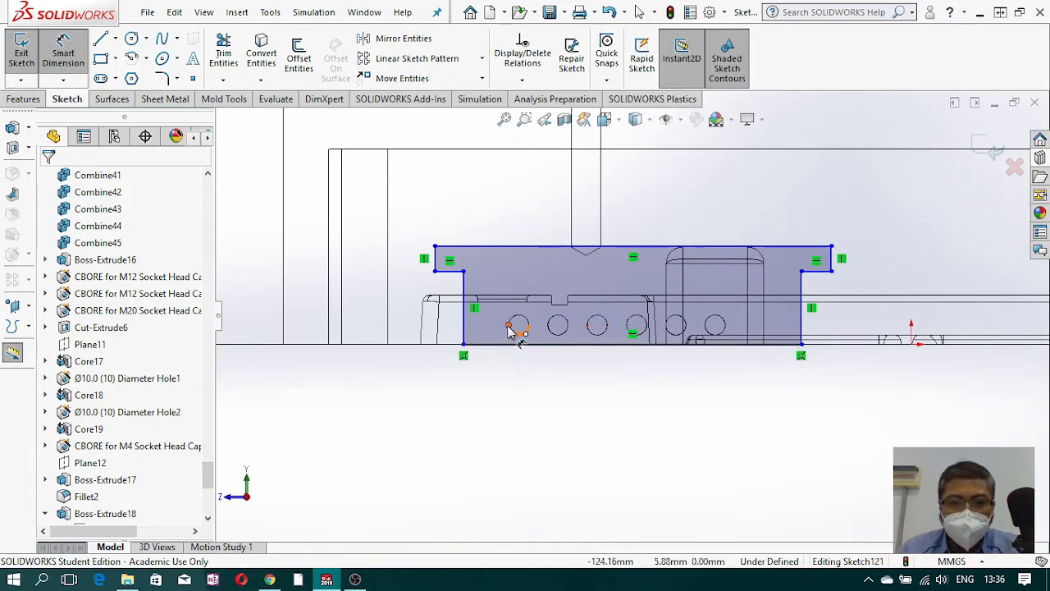
Step: Dimension both stem sides of the T-shaped profile 10 mm from the outer edges of the nearest pin circles
left_click(465, 331)
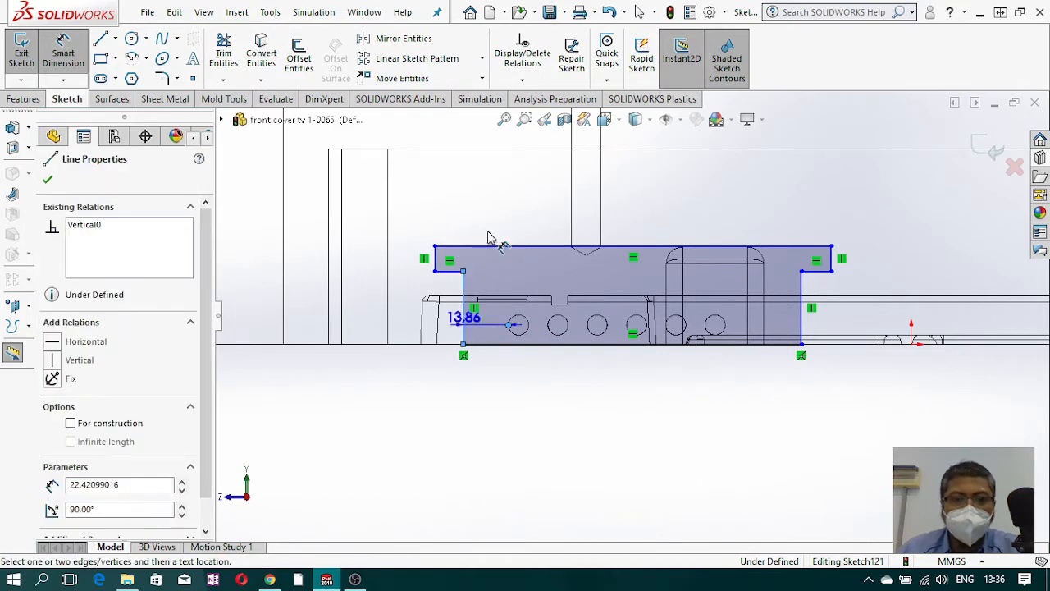
left_click(496, 206)
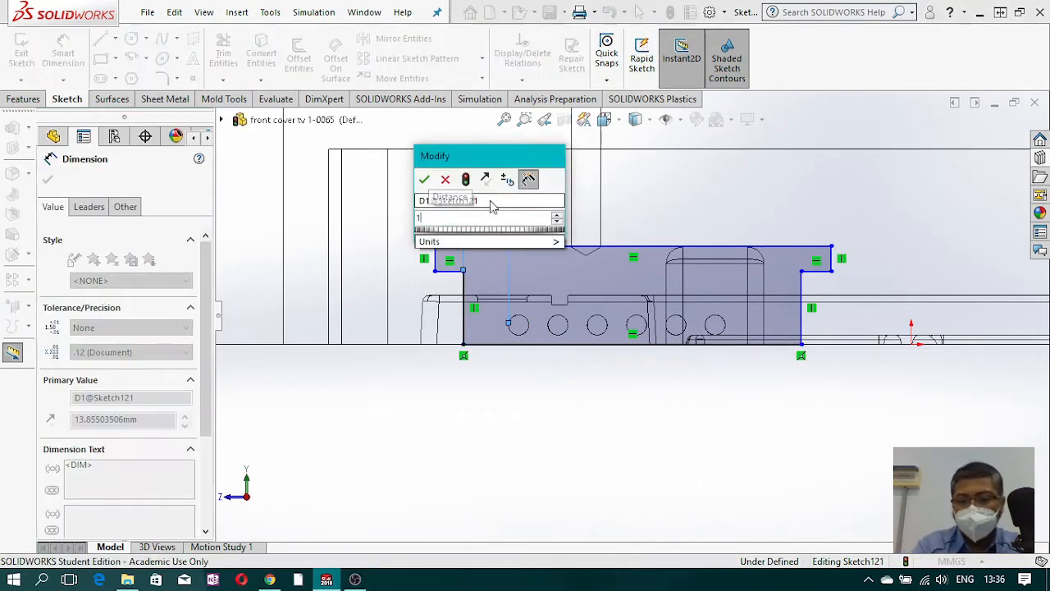
key("Return")
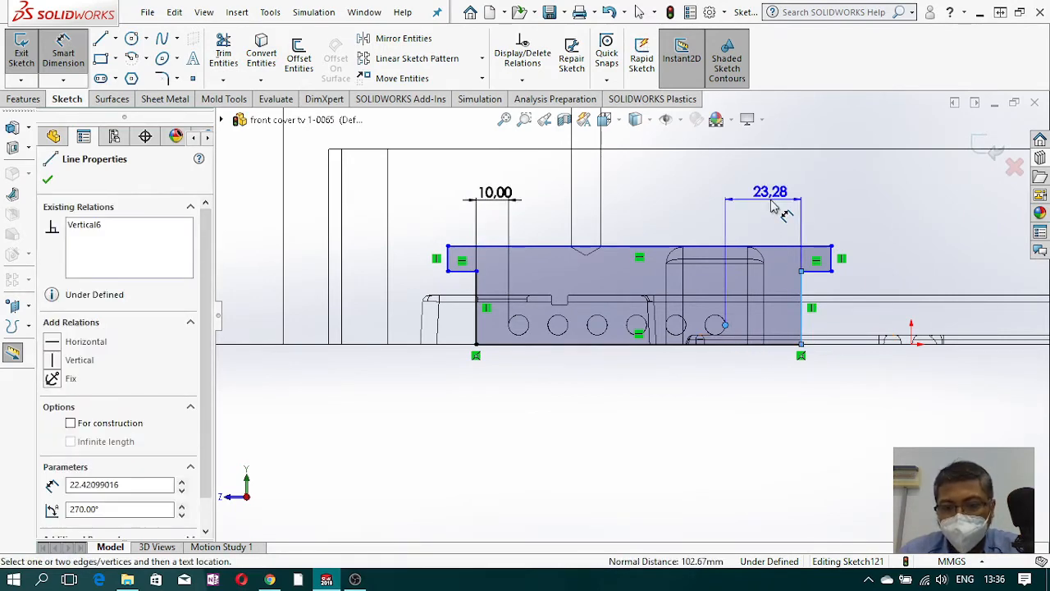
left_click(771, 207)
key("Return")
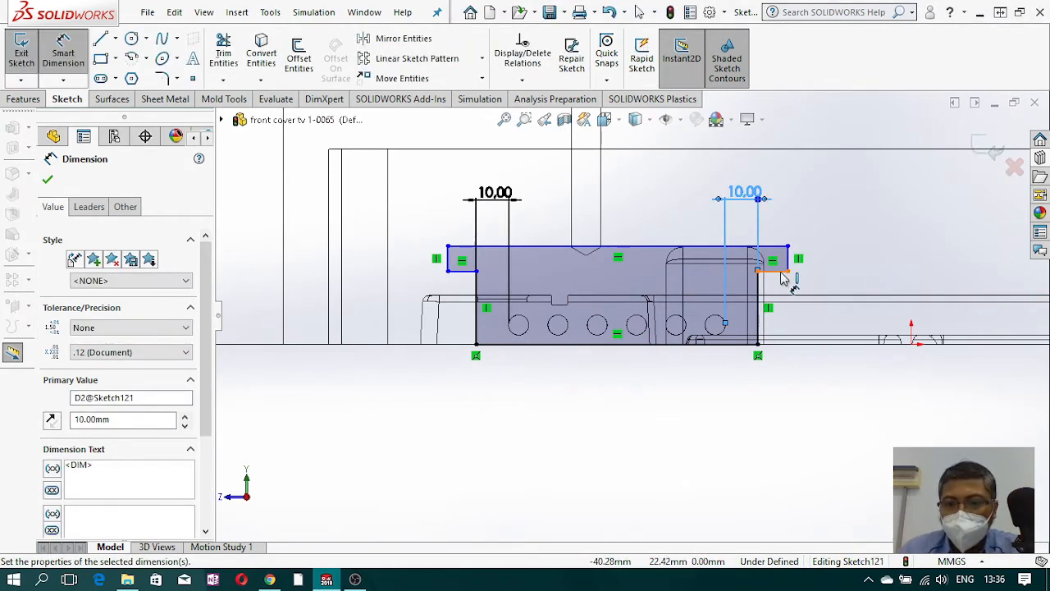
Step: Dimension the overhang of the T-profile's head on the side nearest the origin as 5 mm
left_click(781, 271)
left_click(793, 320)
key("Return")
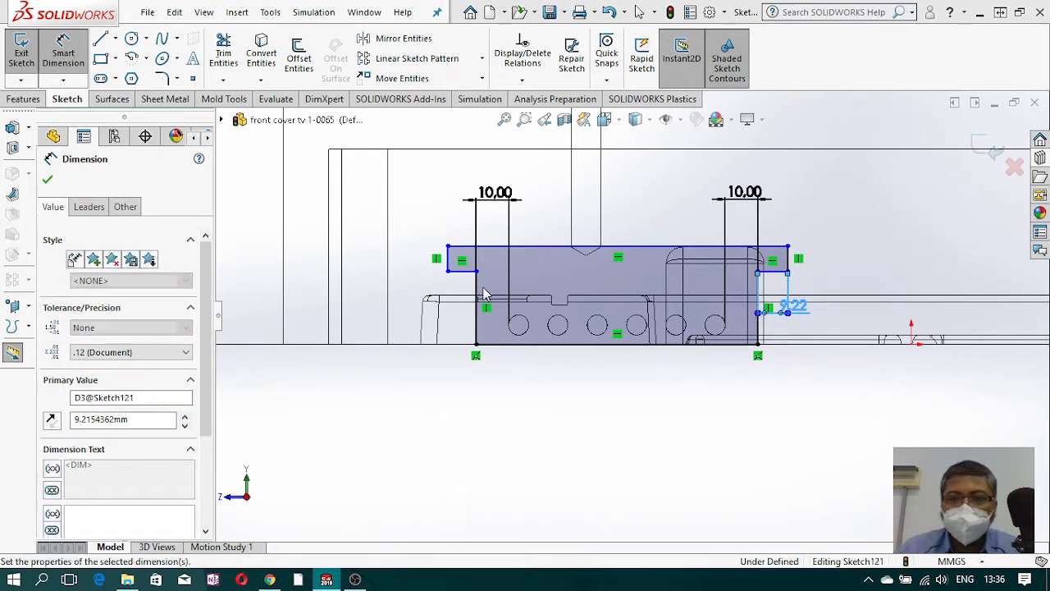
key("Escape")
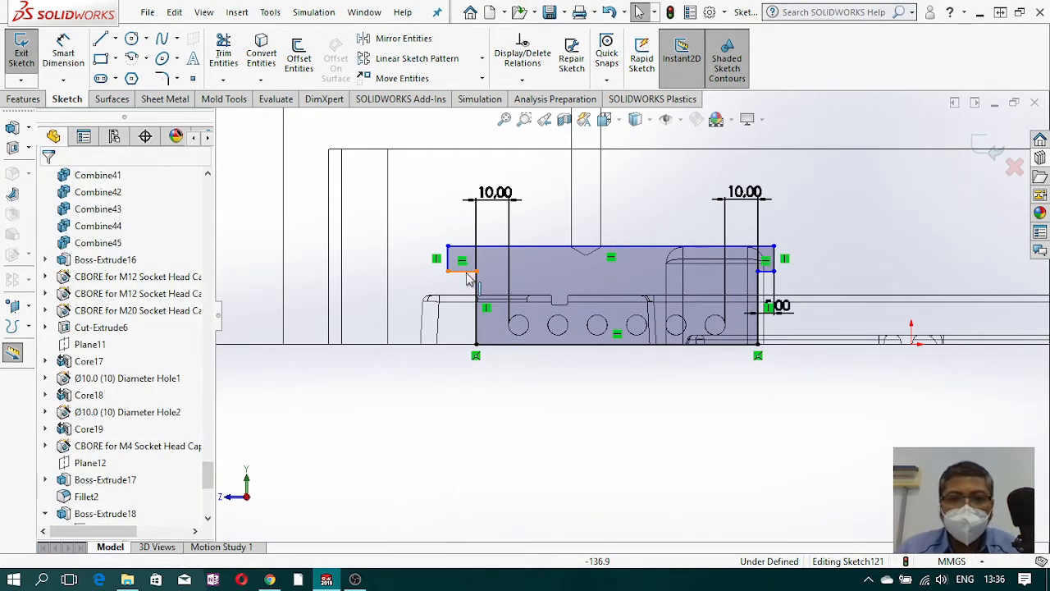
Step: Make the two underside lines of the T-profile's head collinear and equal in length
left_click(466, 278)
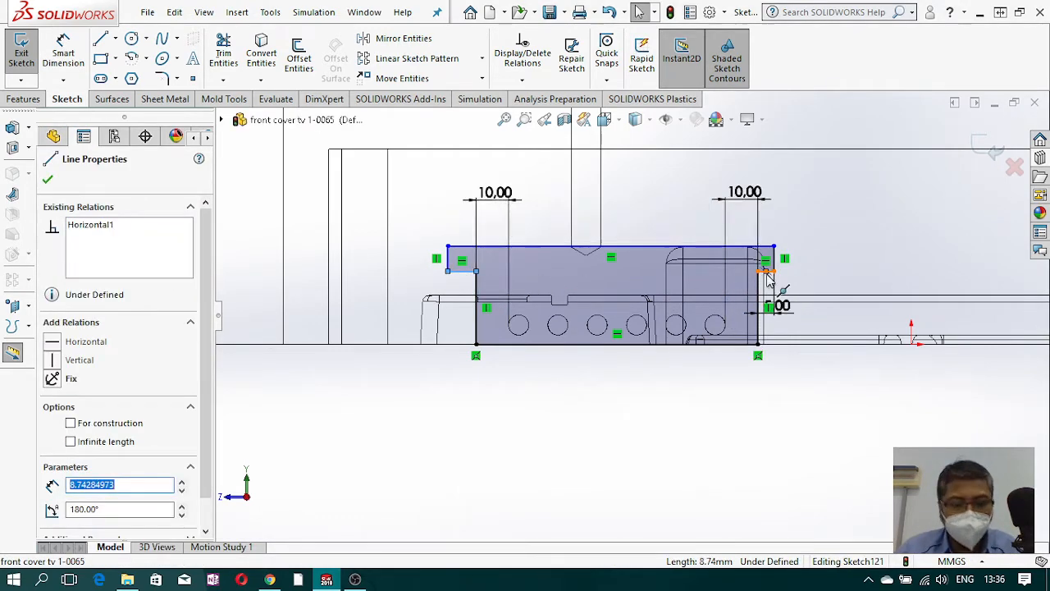
left_click(766, 272, "ctrl")
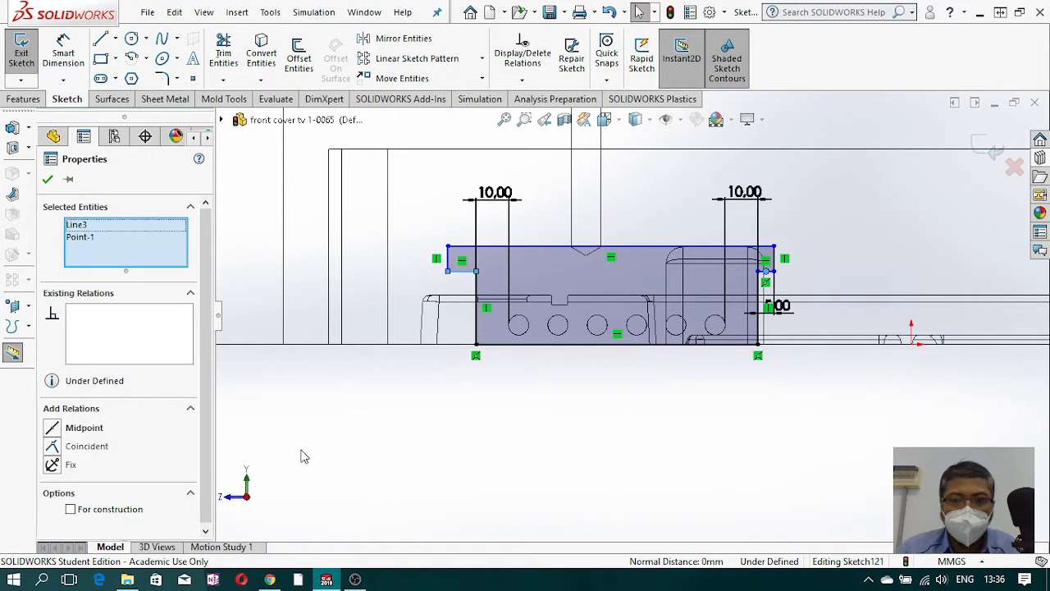
left_click(836, 134)
left_click(460, 271)
left_click(458, 273, "ctrl")
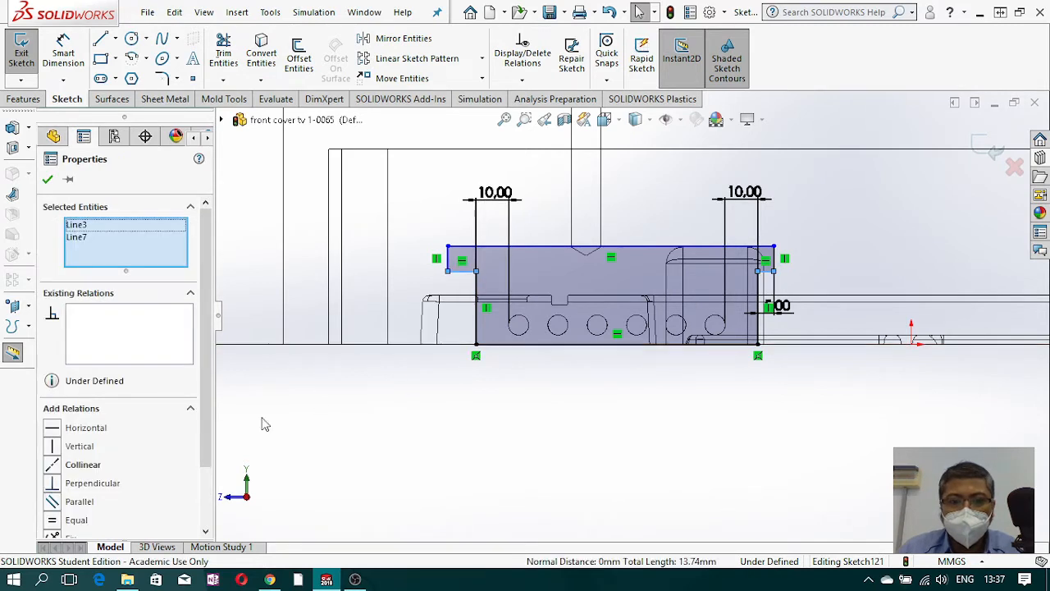
left_click(58, 521)
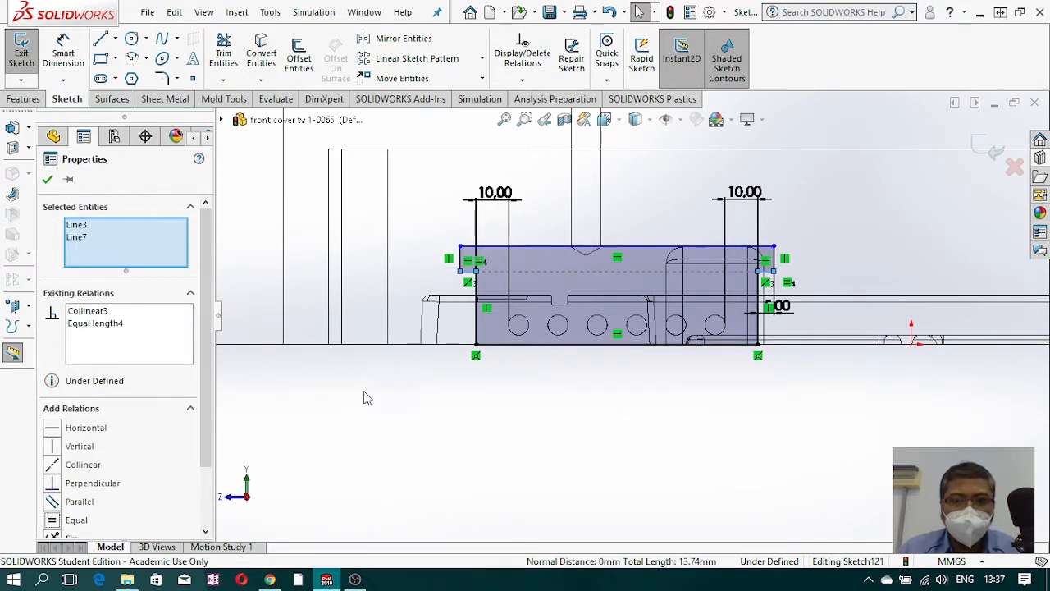
Step: Dimension the thickness of the T-profile's head as 5 mm
left_click(59, 51)
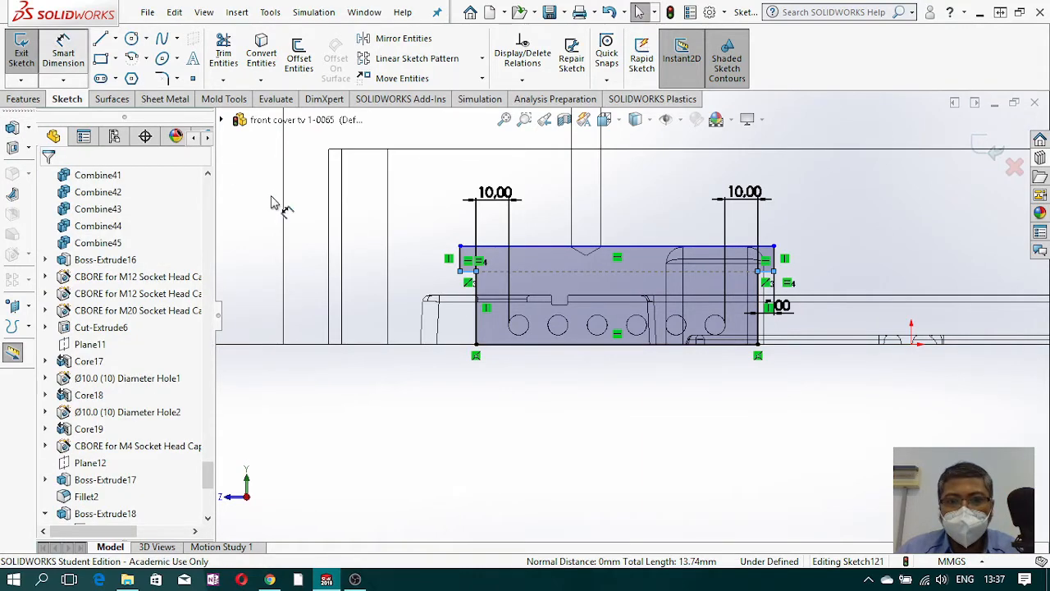
left_click(458, 261)
left_click(415, 271)
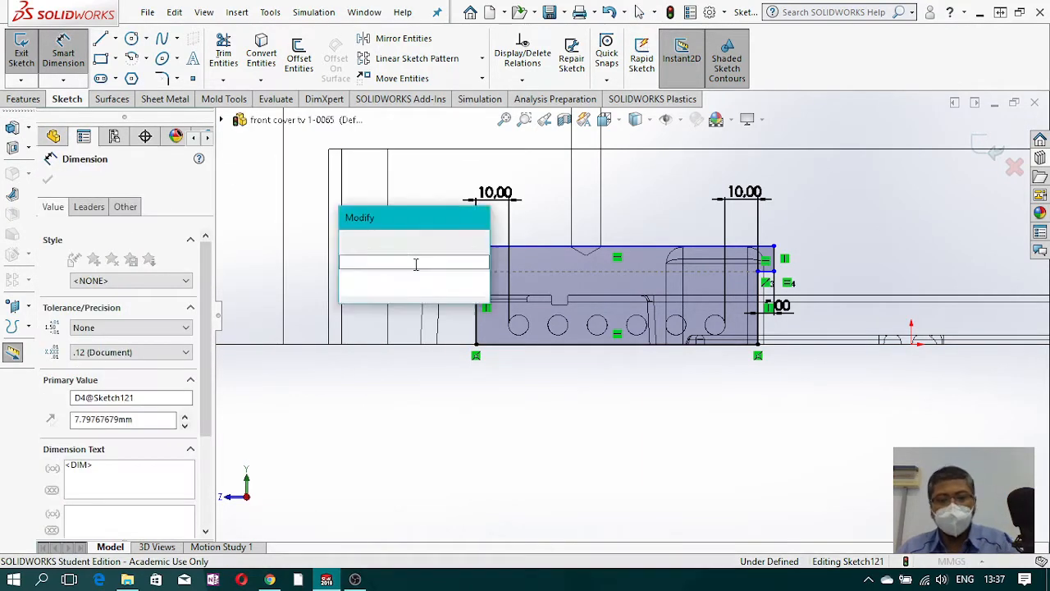
type("5")
key("Return")
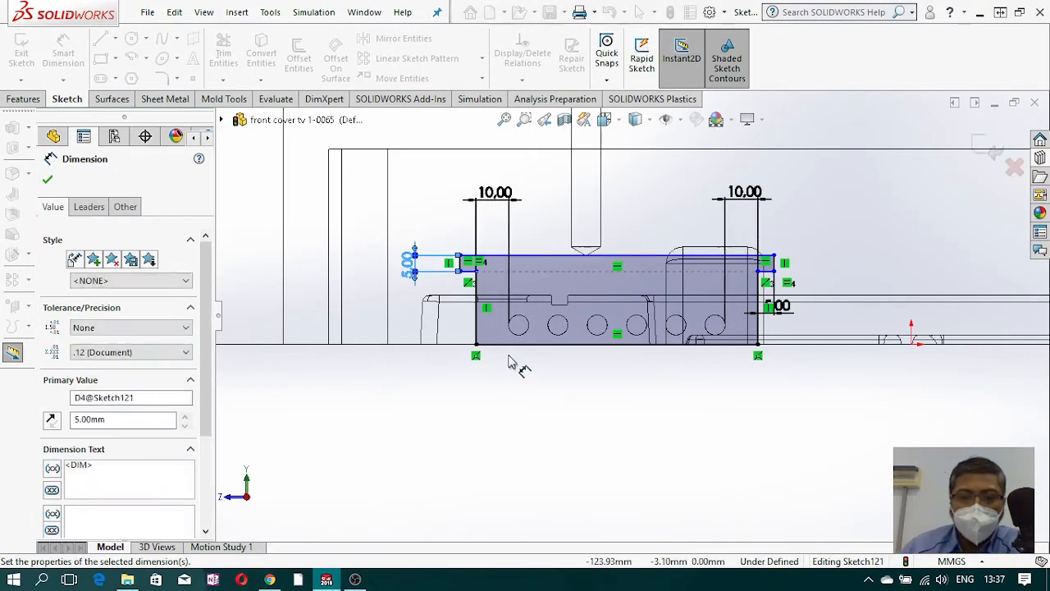
Step: Dimension the T-profile's overall height from the parting edge to the head's outer edge as 30 mm
left_click(574, 261)
left_click(528, 343)
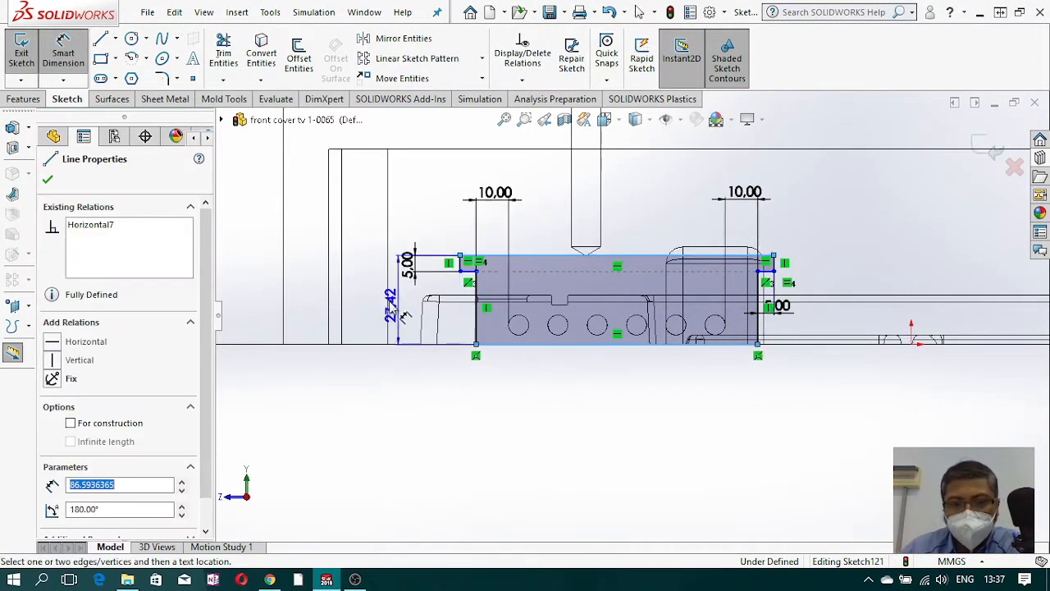
left_click(365, 306)
type("30")
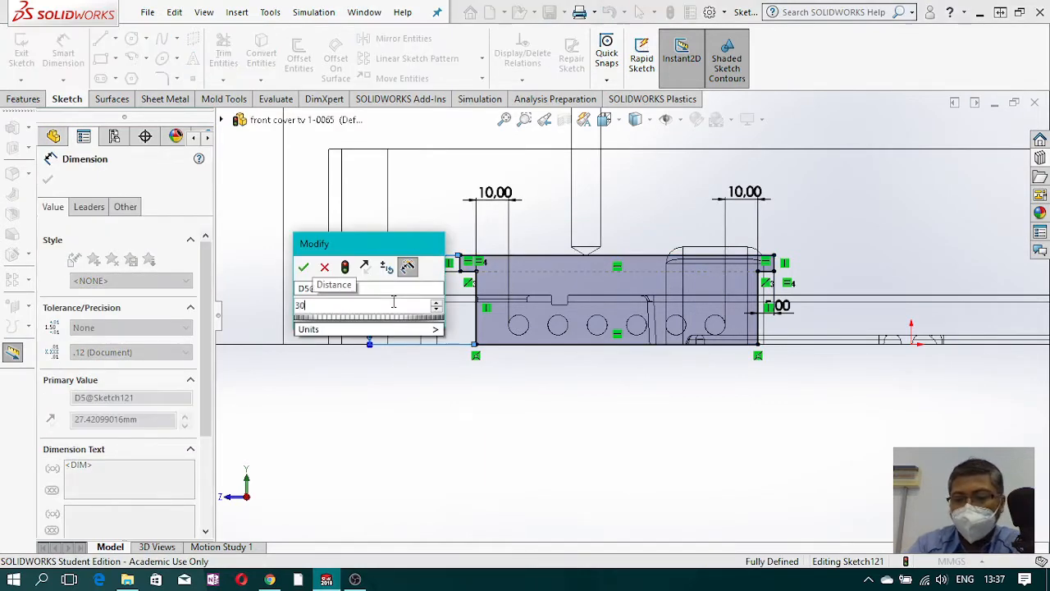
left_click(304, 266)
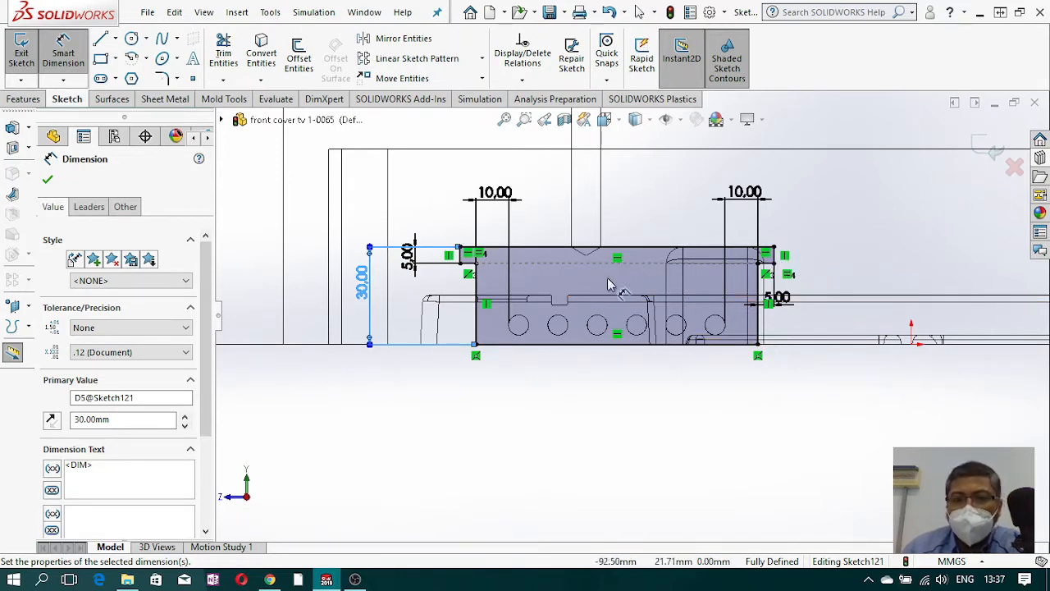
Step: Set the T-profile's overall height to 25 mm and finish the sketch
left_click(373, 297)
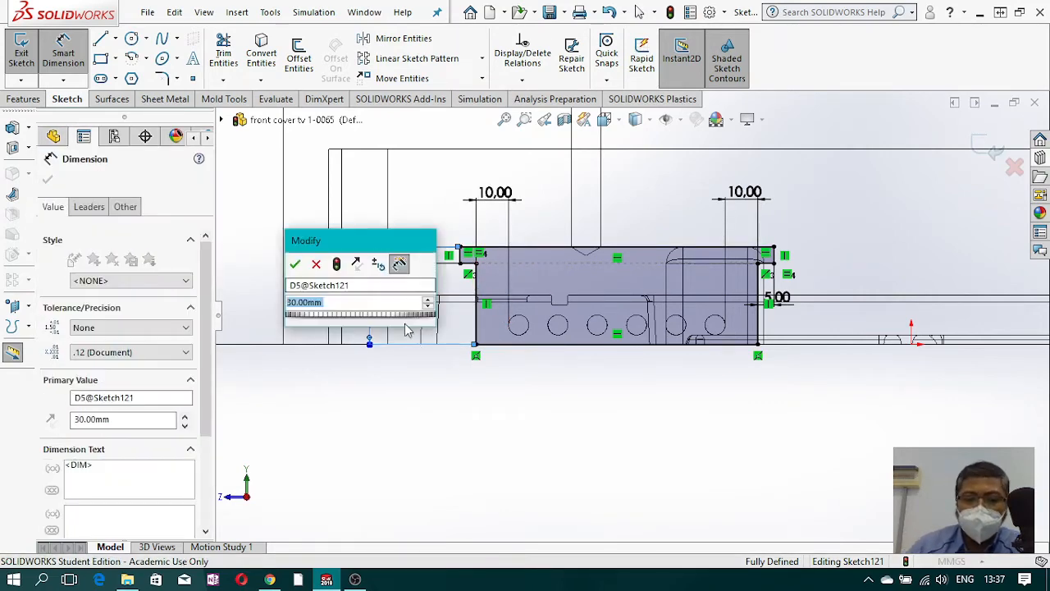
type("25")
key("Return")
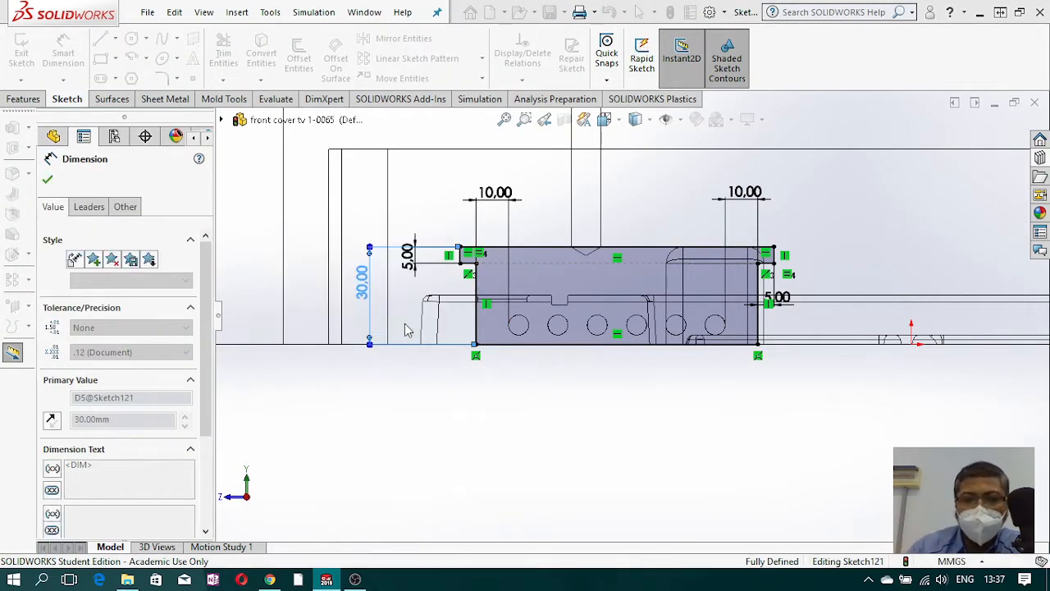
left_click(984, 150)
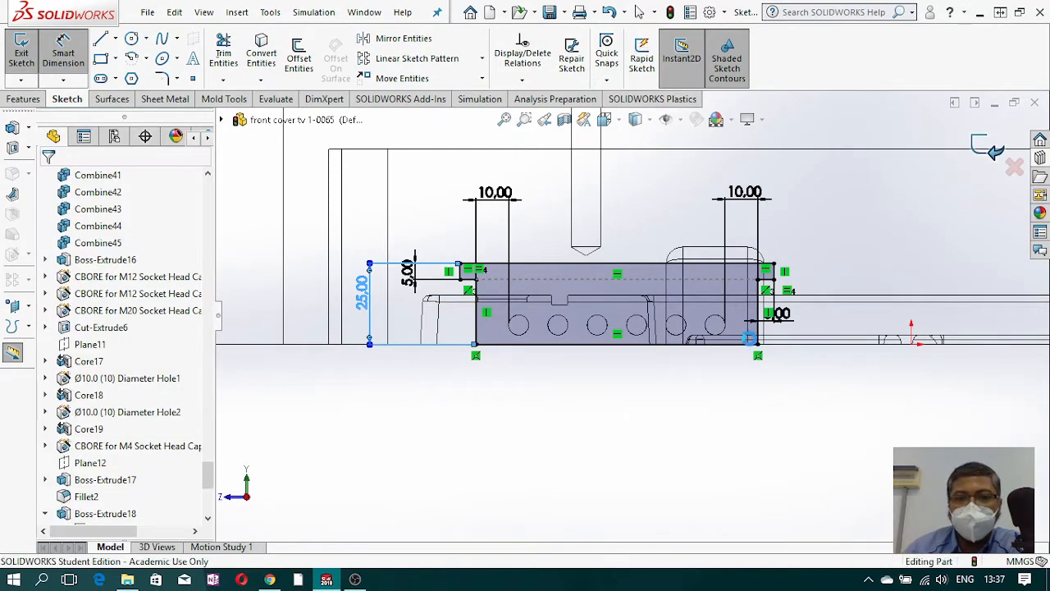
Step: Switch the display to Shaded With Edges and turn the model to show the plate's parting face
left_click(650, 121)
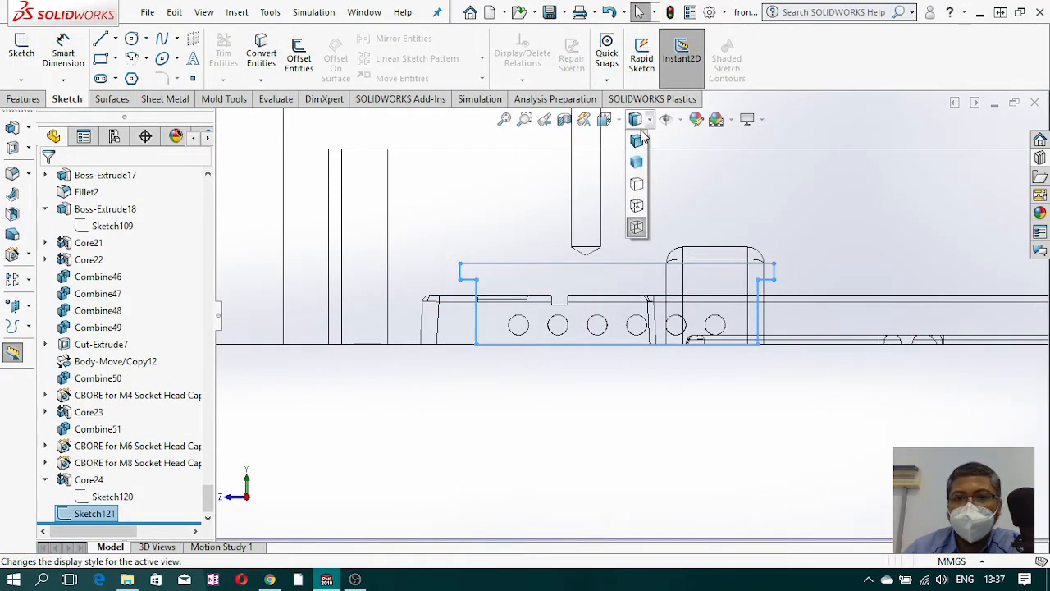
left_click(638, 139)
scroll(798, 331, "up", 6)
scroll(801, 337, "up", 4)
middle_click_drag(623, 403, 624, 243)
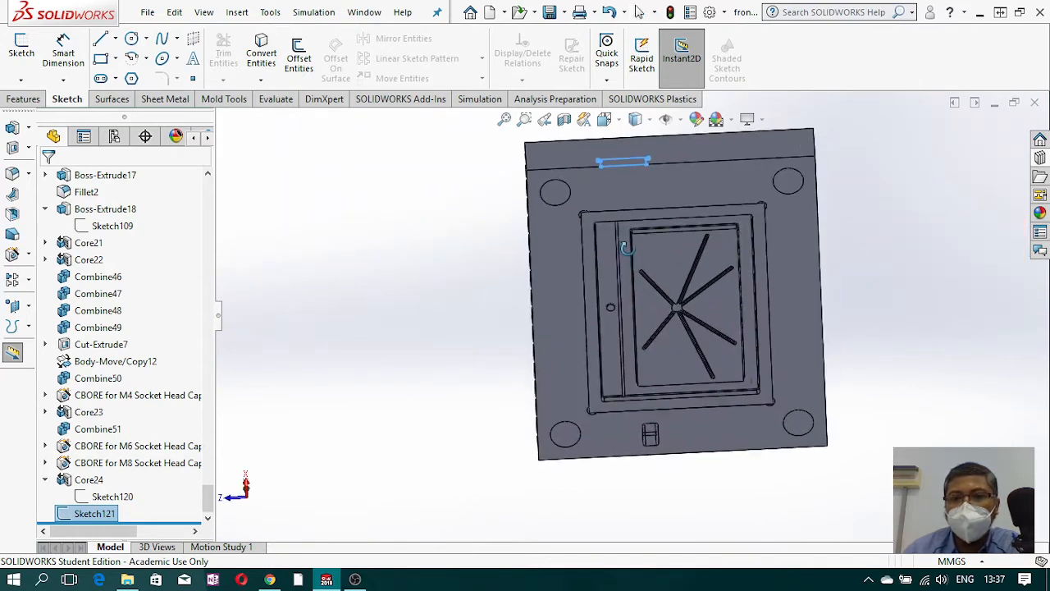
Step: Start a Core from the T-shaped sketch in the surrounding plate body with a blind extraction depth of 89 mm
left_click(224, 99)
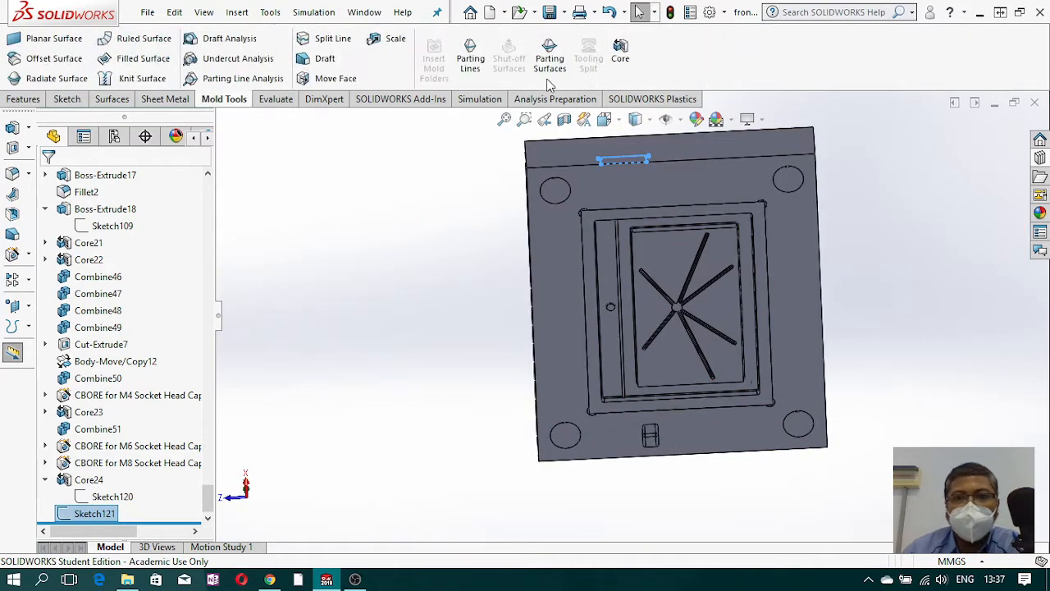
left_click(620, 54)
left_click_drag(621, 232, 622, 216)
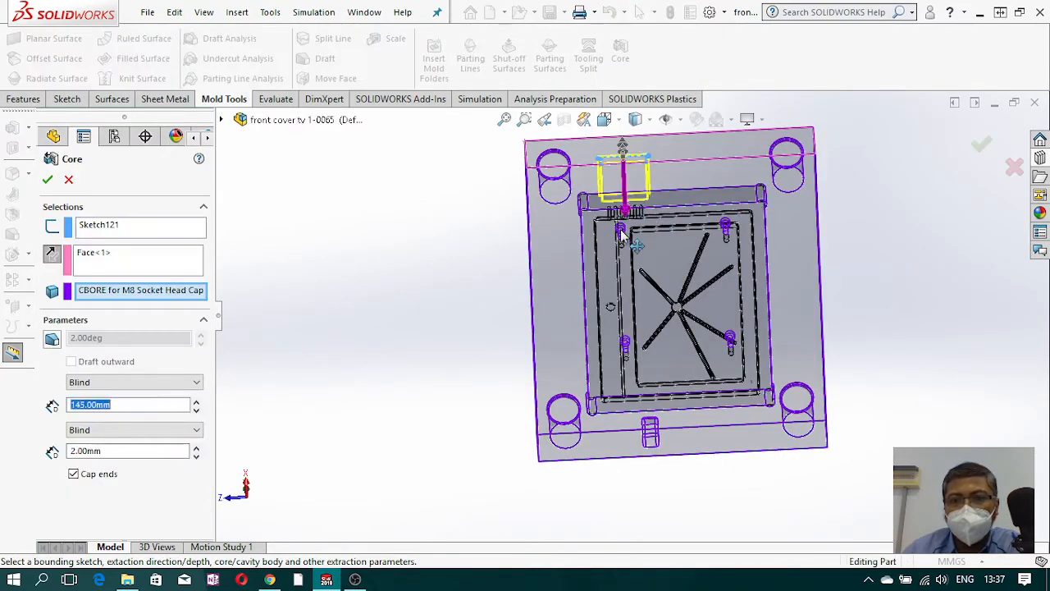
mouse_move(654, 234)
middle_mouse_down()
mouse_move(572, 324)
mouse_move(499, 211)
mouse_move(648, 246)
middle_mouse_up()
scroll(676, 249, "down", 5)
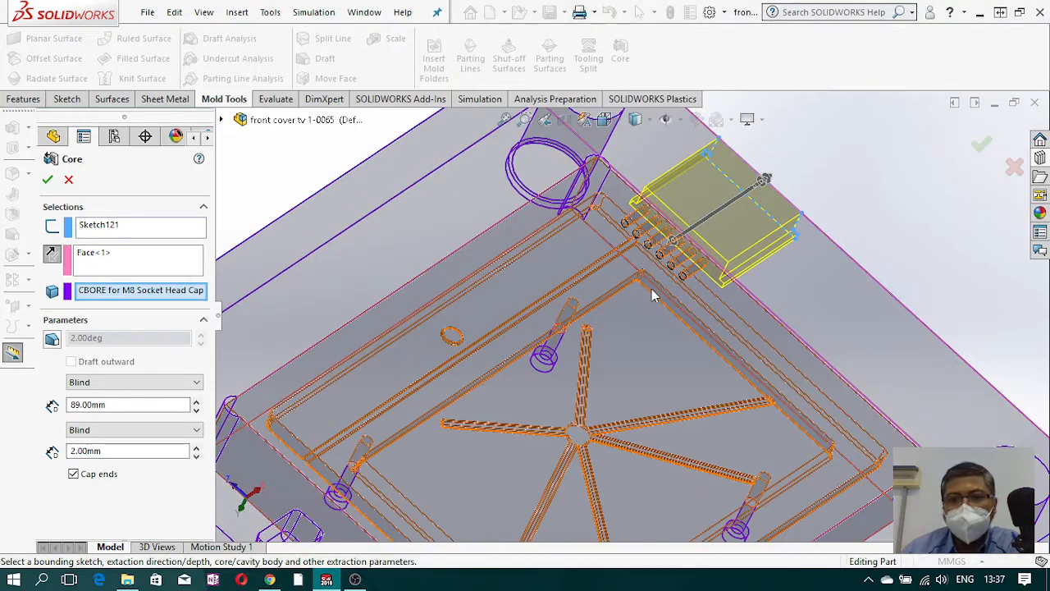
Step: Extend the core's extraction depth through to the insert pocket's wall behind the six pins and create the core
scroll(623, 284, "up", 3)
middle_click_drag(785, 289, 716, 324)
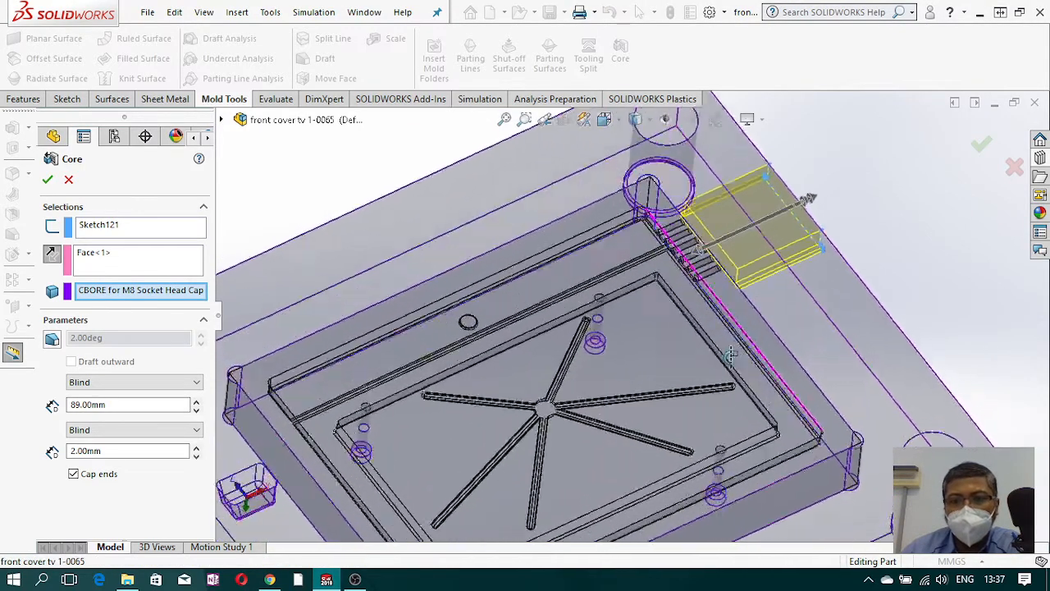
left_click_drag(696, 251, 698, 255)
scroll(696, 255, "down", 5)
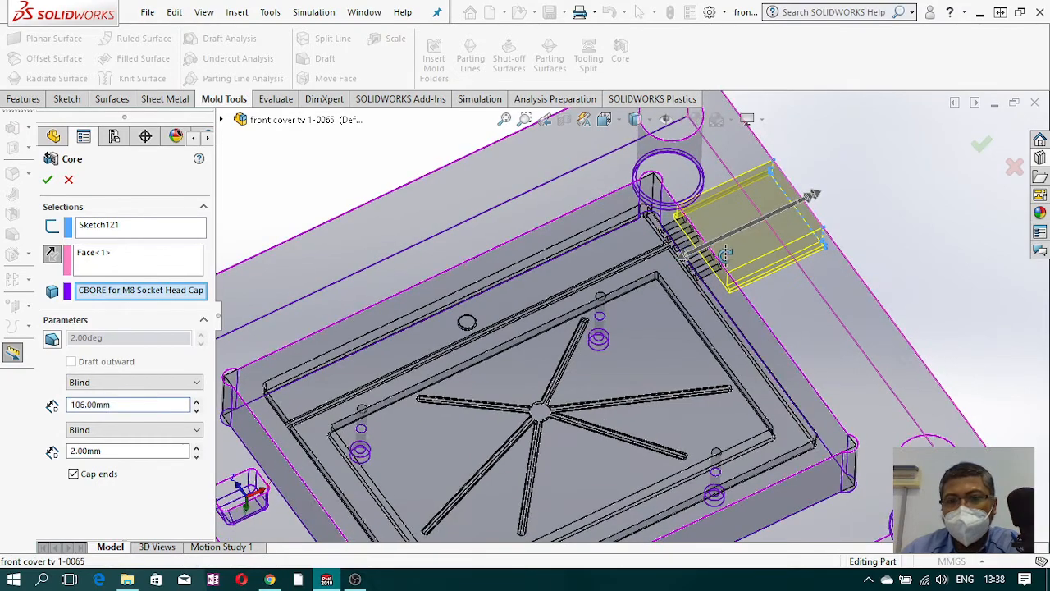
left_click_drag(650, 304, 627, 305)
middle_click_drag(639, 222, 673, 274)
scroll(673, 279, "up", 1)
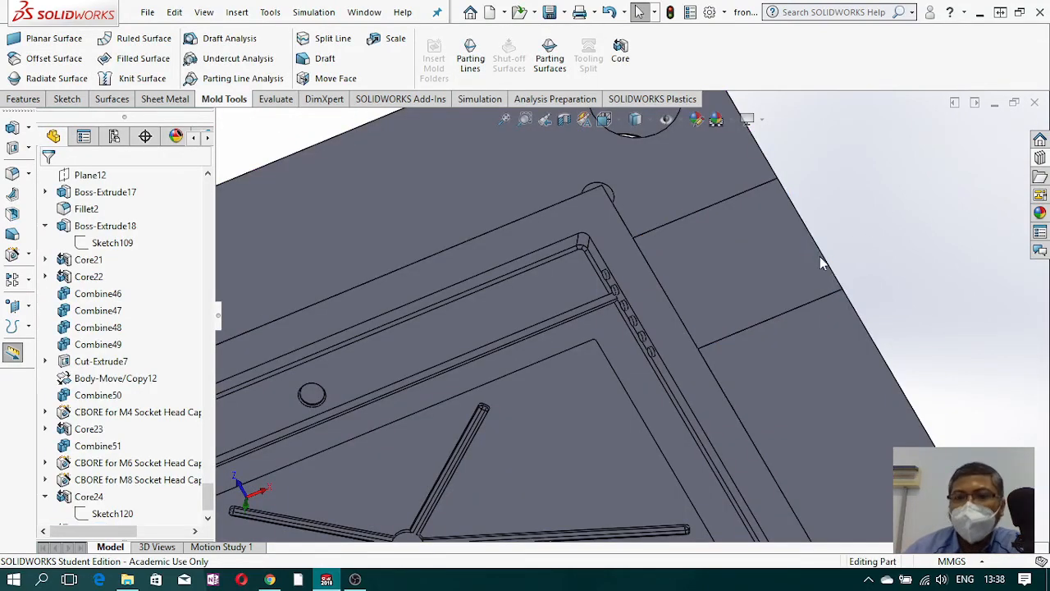
Step: Start a sketch on the rectangular parting face of the core holder block and orient the view normal to it
middle_click_drag(759, 275, 680, 309)
middle_click_drag(773, 264, 714, 239)
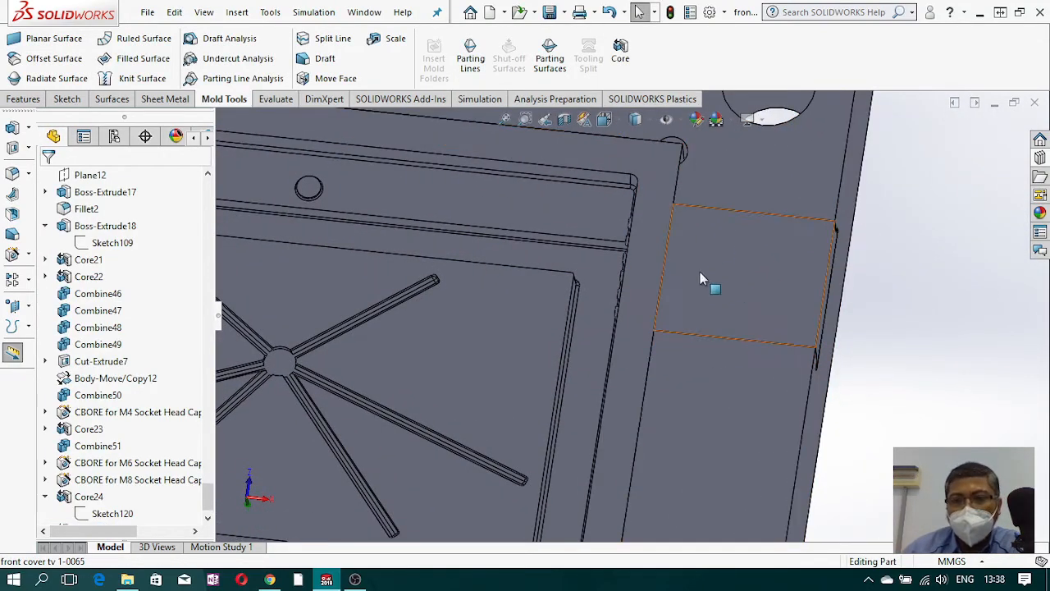
mouse_move(734, 366)
middle_mouse_down()
mouse_move(764, 326)
mouse_move(746, 362)
middle_mouse_up()
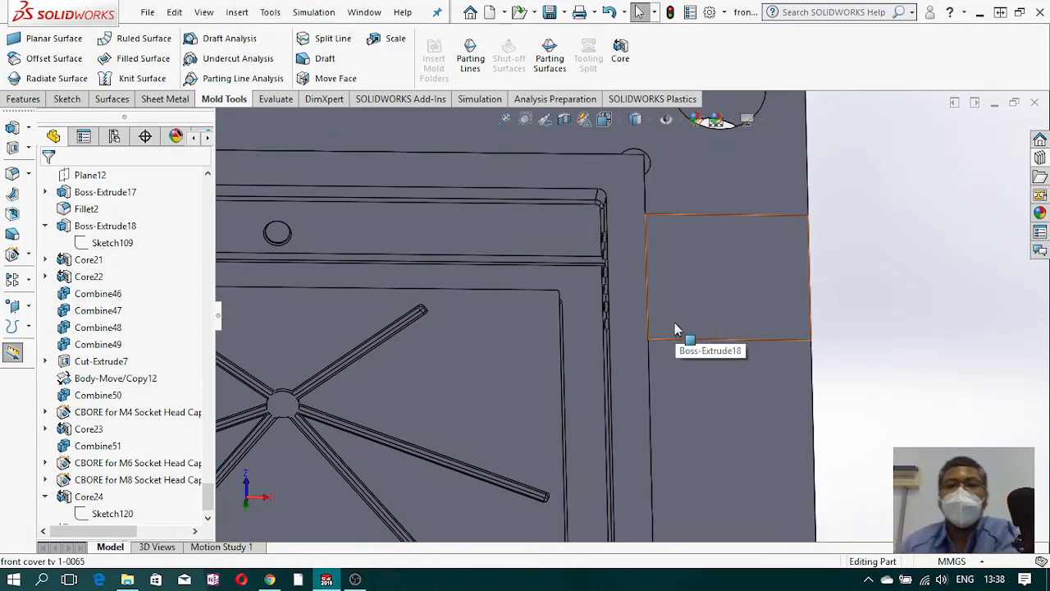
scroll(674, 322, "up", 4)
mouse_move(669, 301)
middle_mouse_down()
mouse_move(637, 300)
mouse_move(689, 301)
middle_mouse_up()
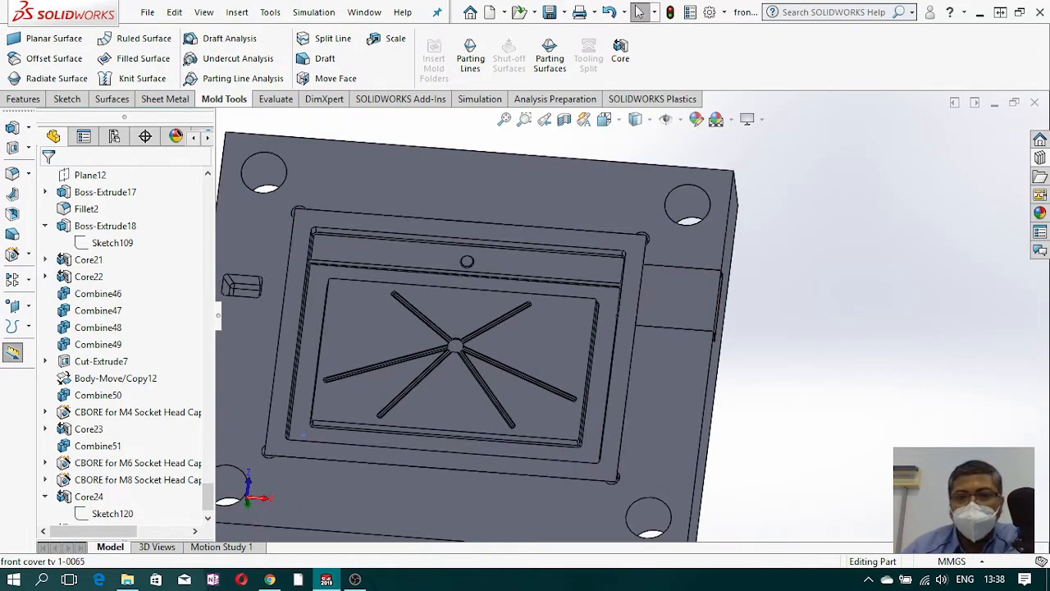
left_click(67, 100)
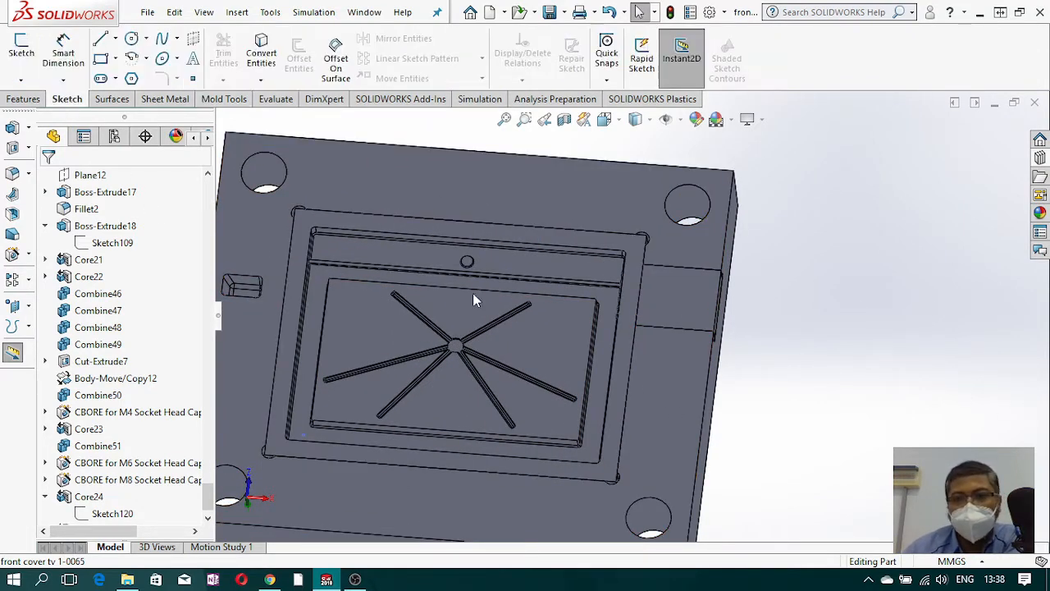
left_click(692, 297)
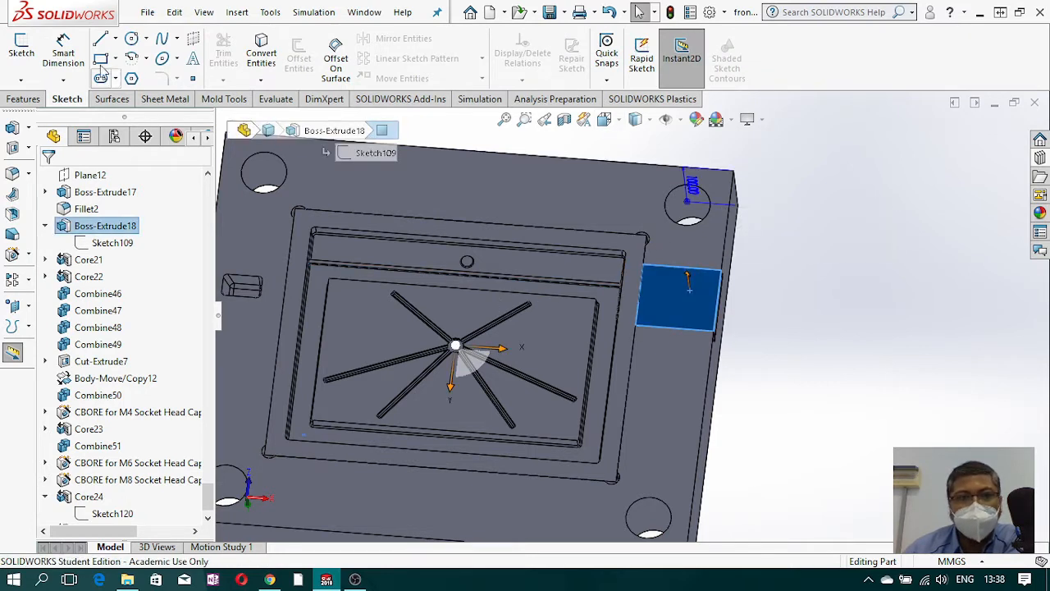
left_click(14, 50)
left_click(636, 119)
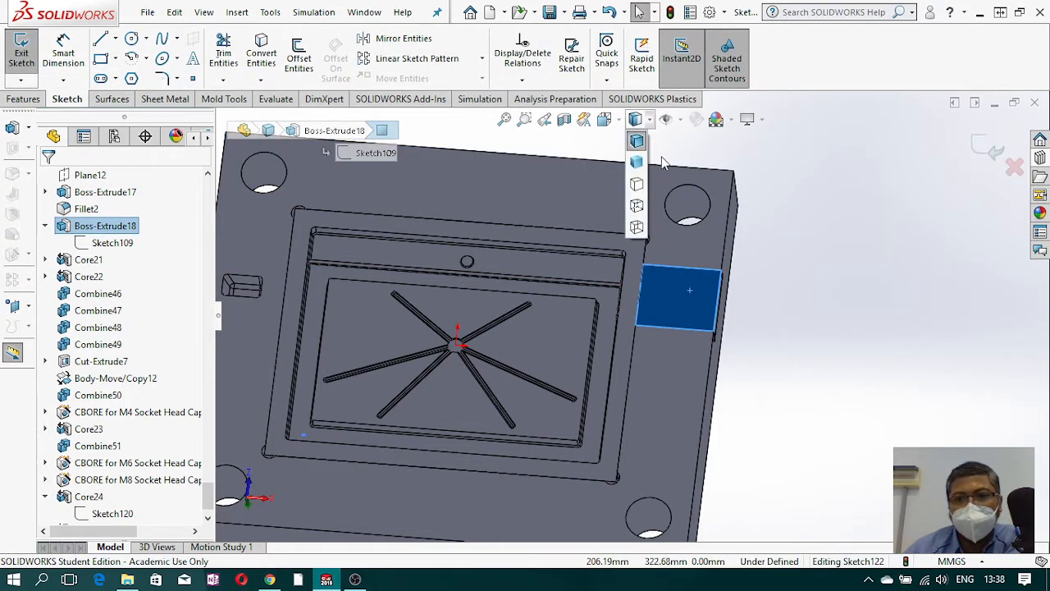
left_click(604, 119)
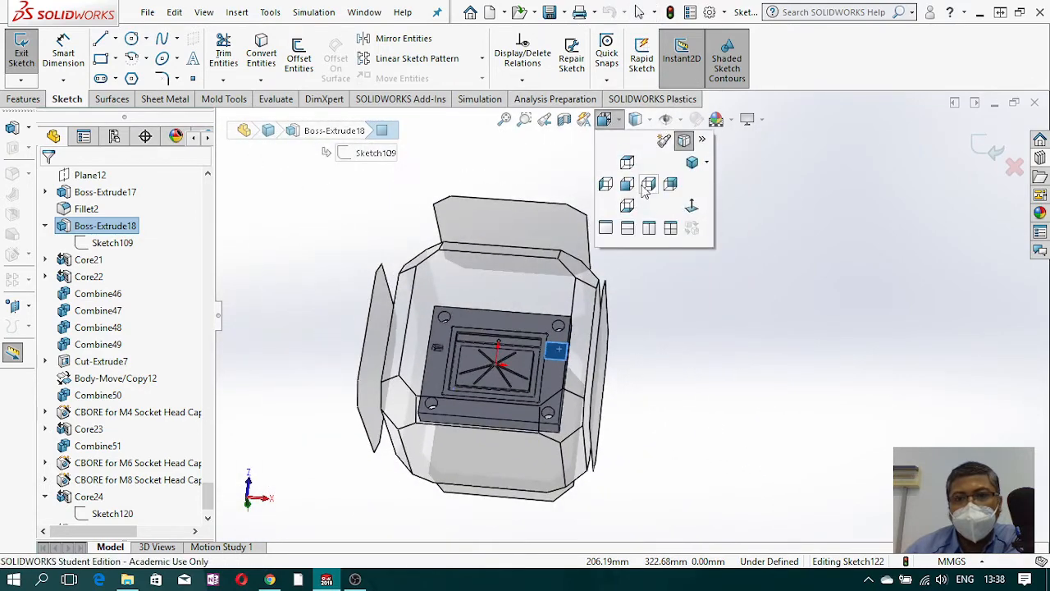
left_click(693, 208)
left_click(914, 328)
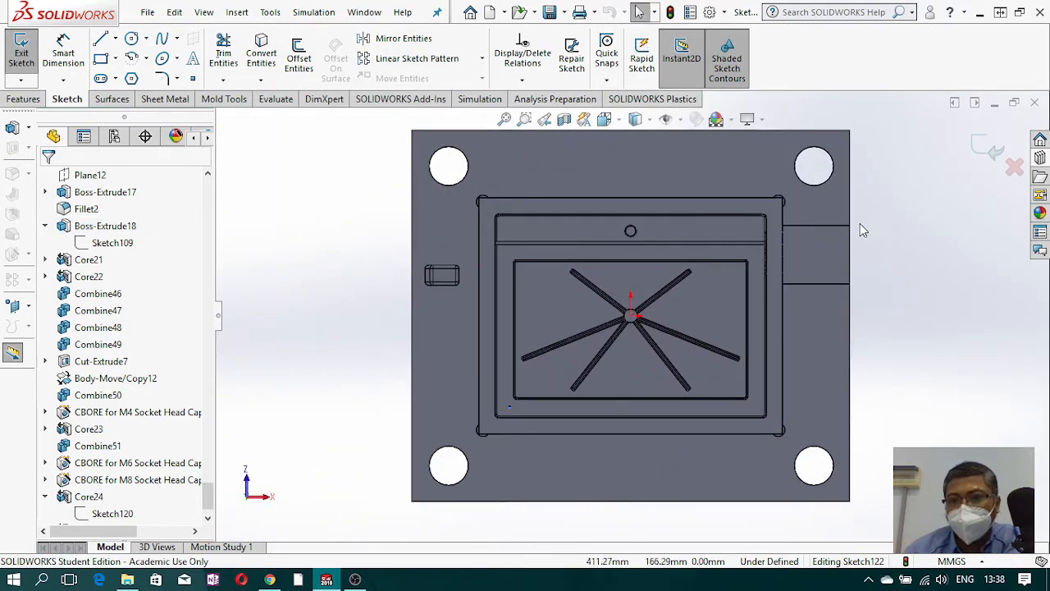
Step: Sketch a corner rectangle covering the outer portion of the core holder block and extending past the plate's edge
scroll(732, 300, "down", 5)
left_click(100, 59)
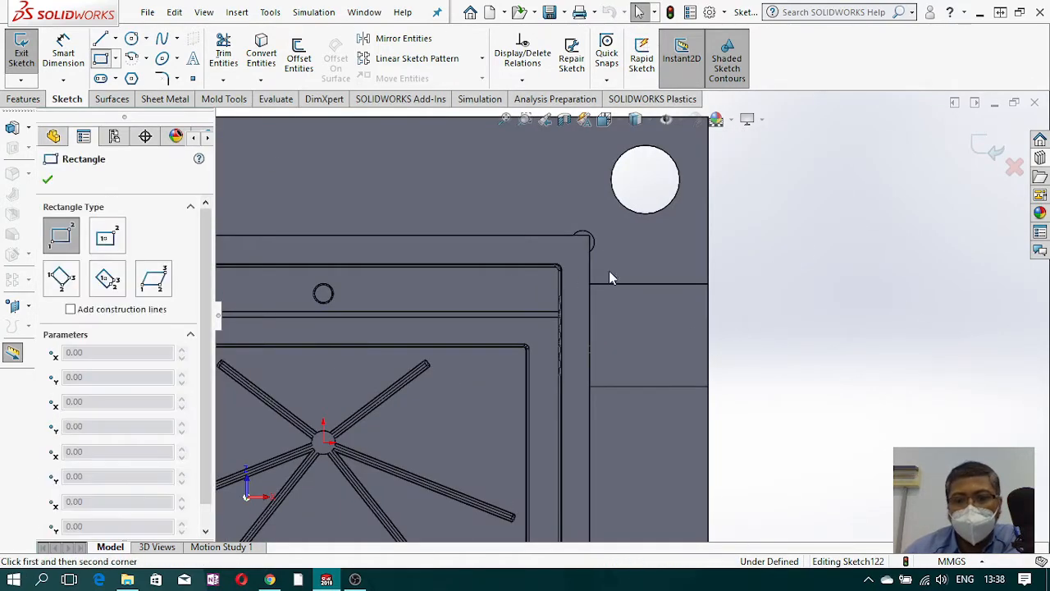
left_click(611, 258)
left_click(762, 410)
Step: Dimension the rectangle's inner vertical side 15 mm from the core holder's edge at the insert pocket
left_click(55, 55)
scroll(611, 317, "down", 5)
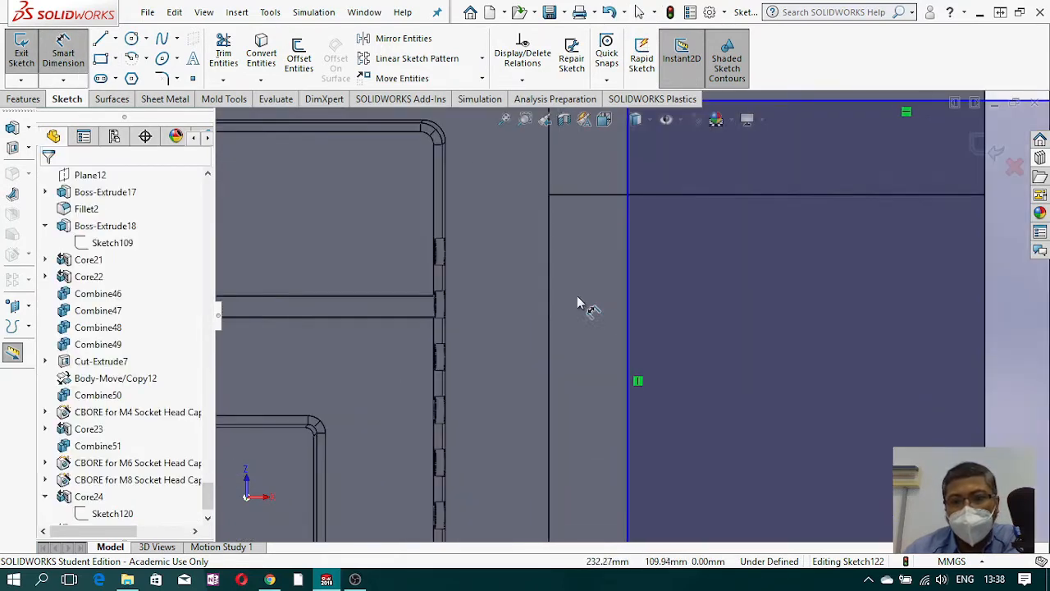
left_click(550, 242)
left_click(624, 258)
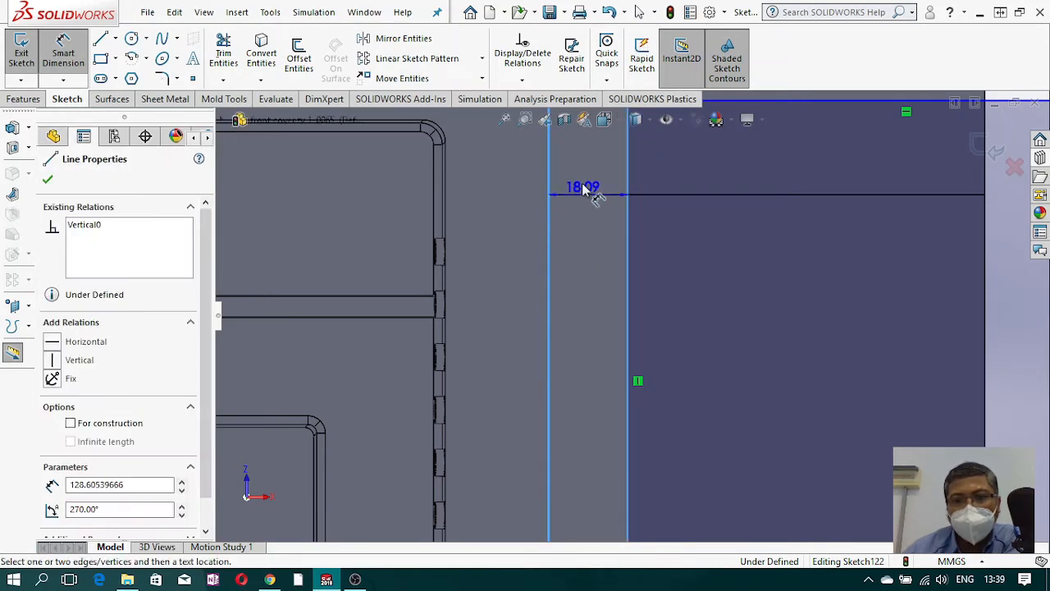
left_click(582, 168)
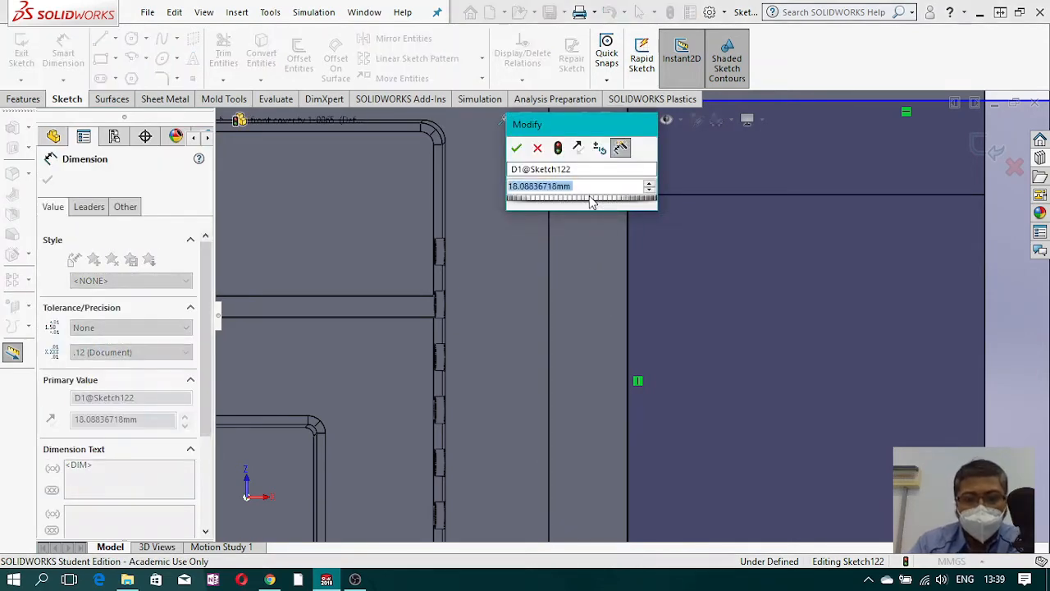
type("2")
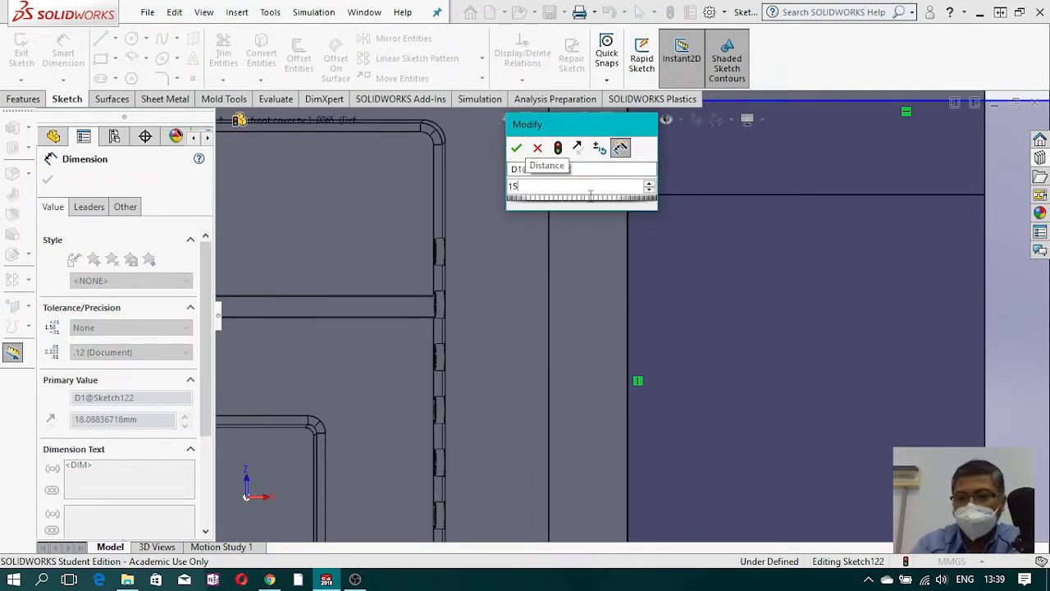
key("Escape")
scroll(757, 305, "up", 8)
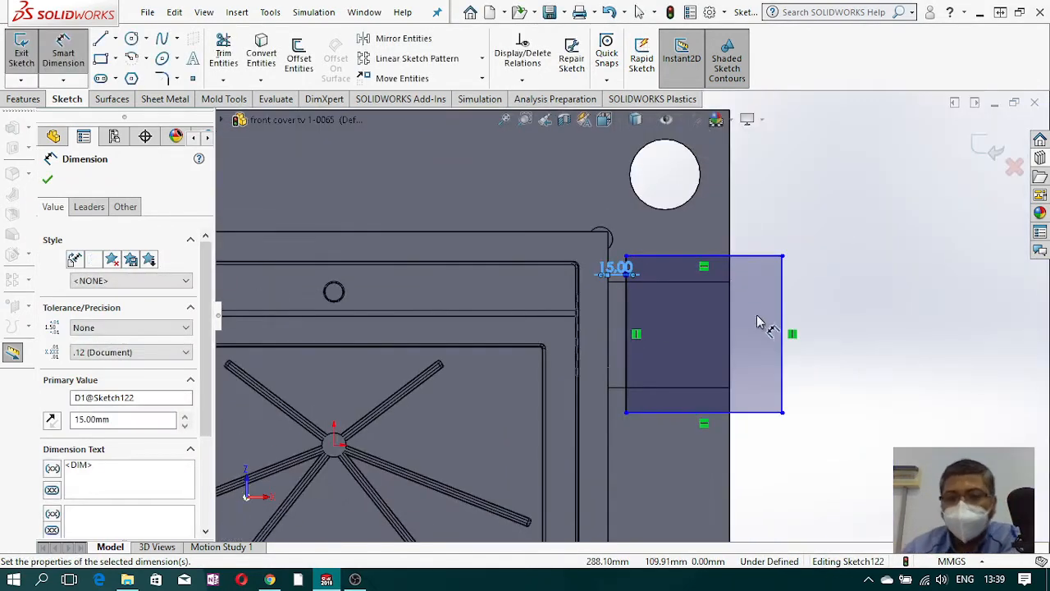
Step: Cut-extrude the rectangle Through All, with auto-select off and the feature scope limited to the core holder body
left_click(40, 99)
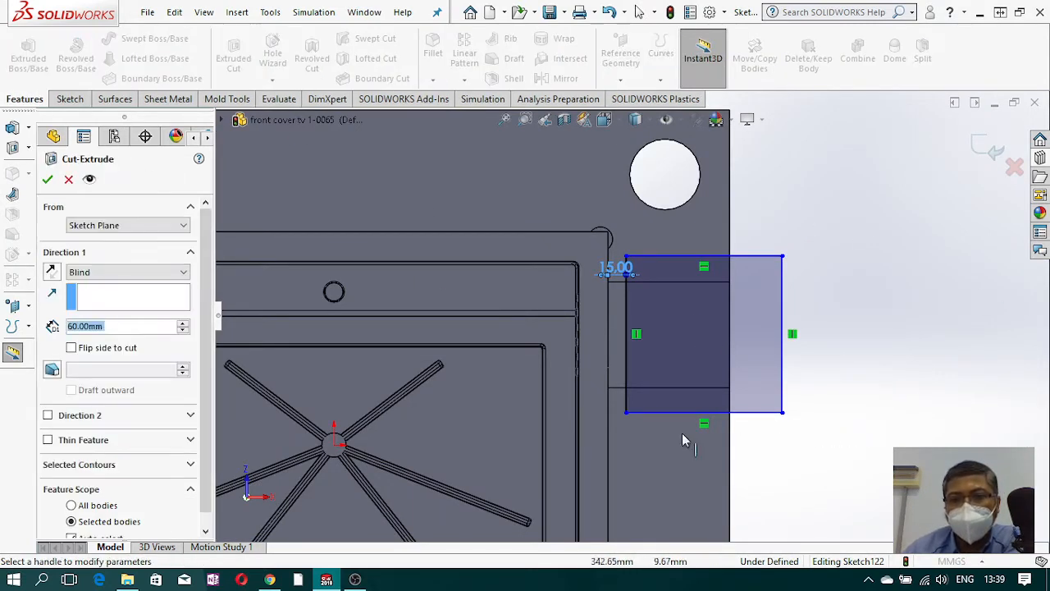
left_click(127, 273)
left_click(92, 296)
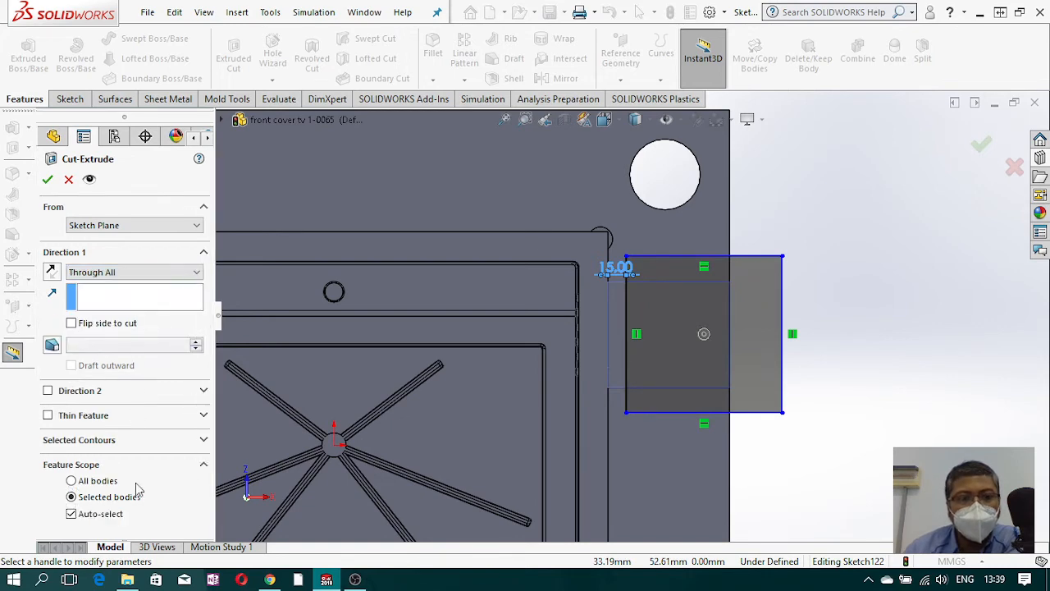
left_click(112, 516)
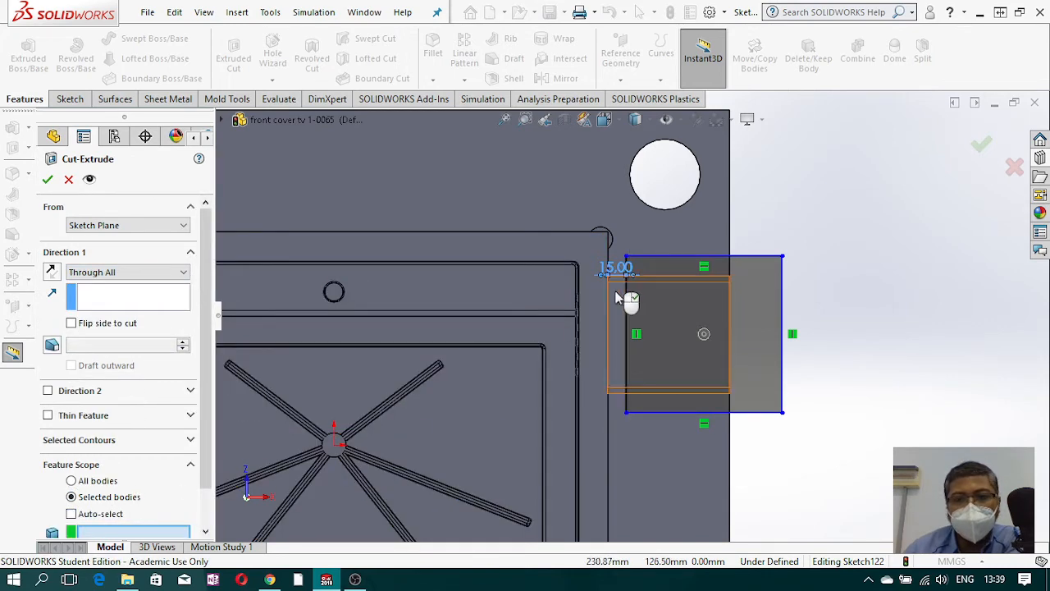
left_click(644, 381)
middle_click_drag(694, 405, 680, 281)
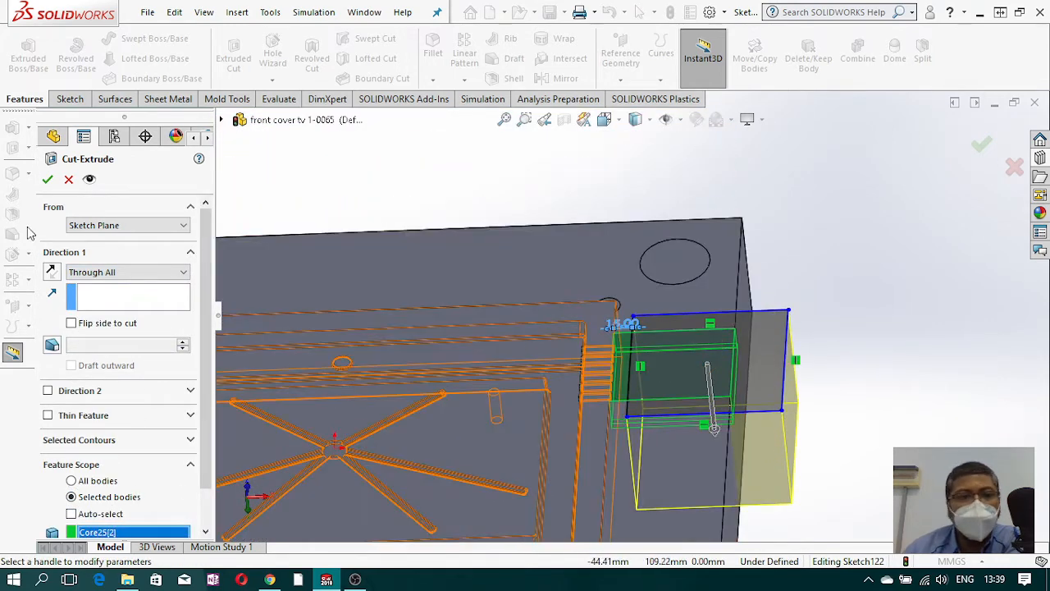
left_click(47, 182)
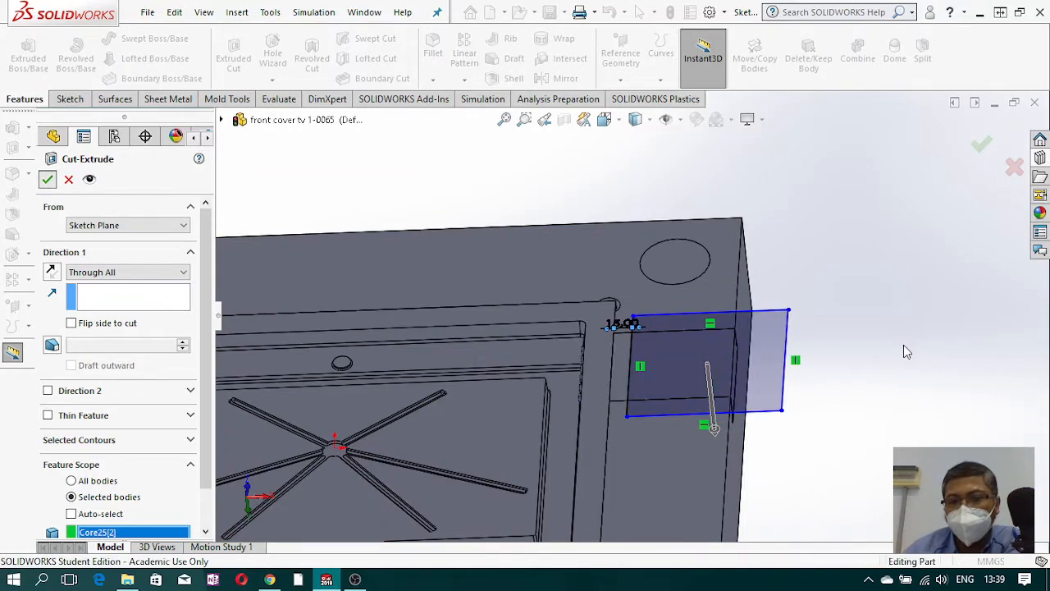
Step: Start a sketch on the newly cut wall face of the remaining 15 mm core holder plate
middle_click_drag(830, 402, 643, 333)
scroll(644, 336, "down", 3)
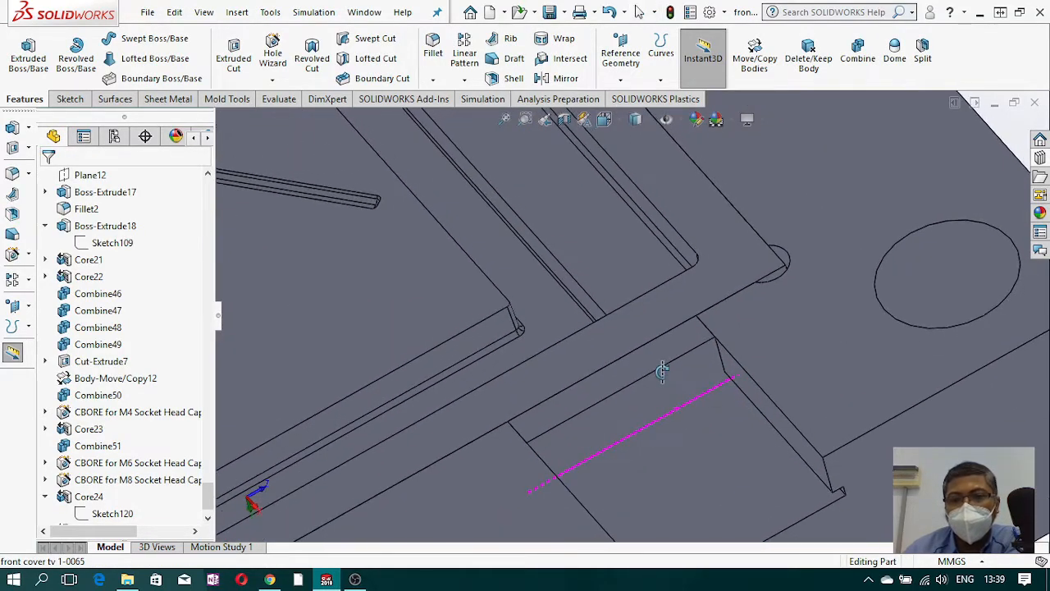
middle_click_drag(617, 356, 682, 443)
middle_click_drag(623, 349, 666, 347)
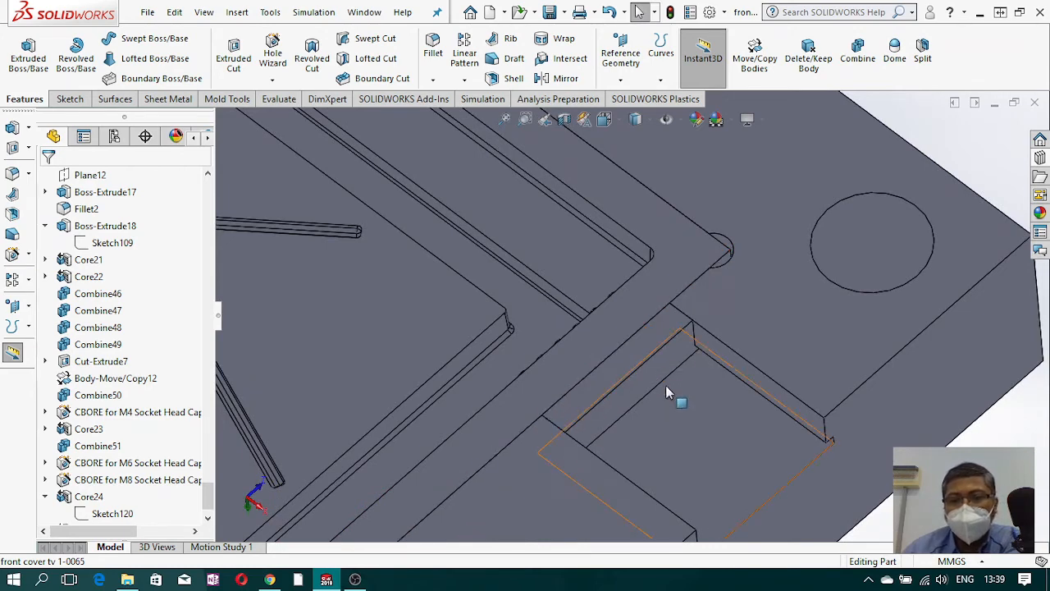
left_click(70, 99)
left_click(22, 52)
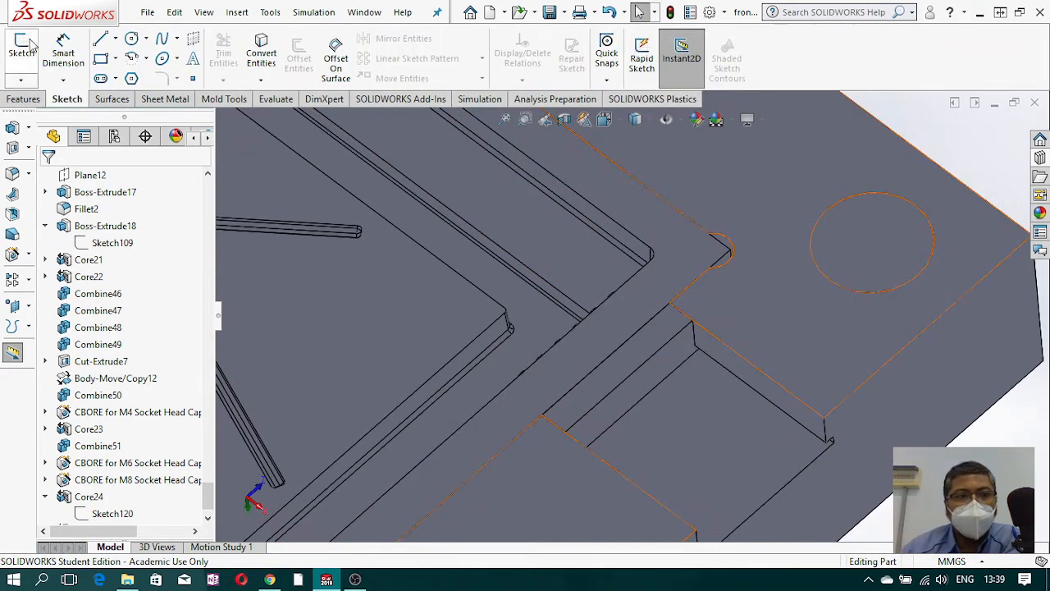
left_click(670, 359)
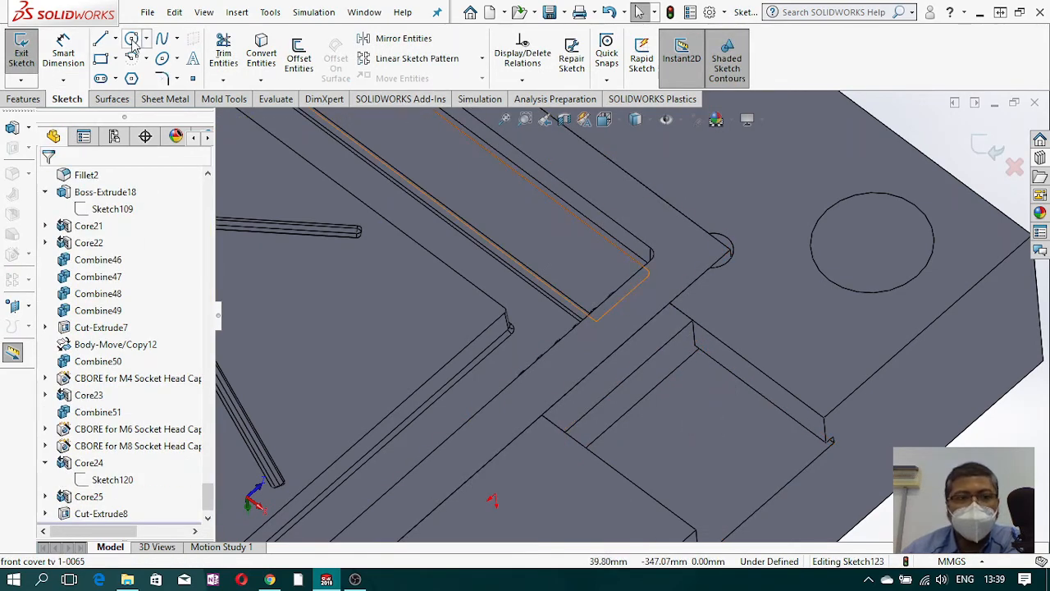
Step: Convert both edge halves of each of the six round pin holes into sketch circles and exit the sketch
left_click(261, 53)
middle_click_drag(665, 333, 622, 379)
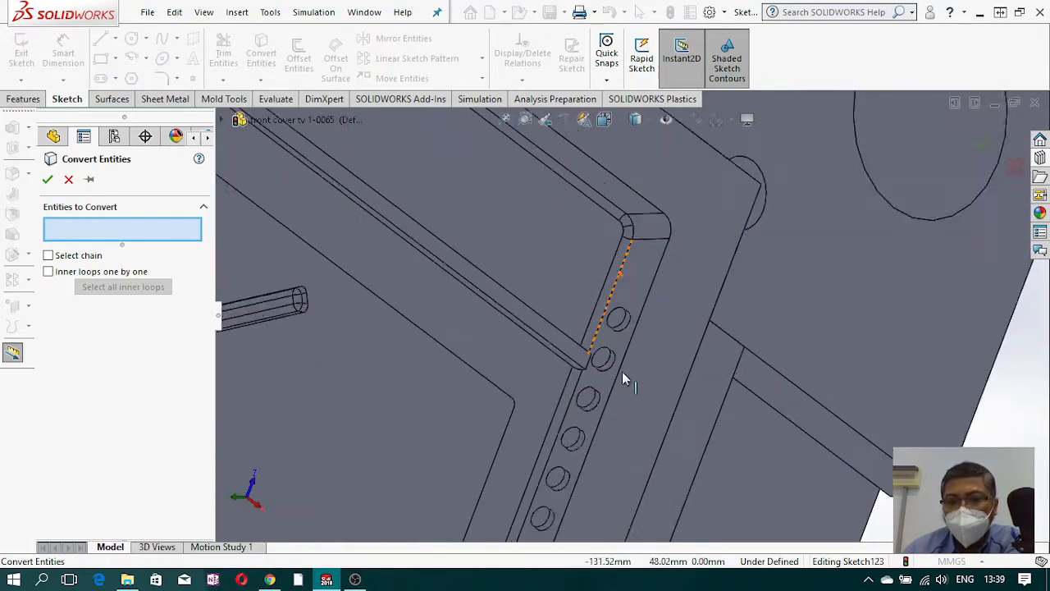
scroll(605, 433, "down", 5)
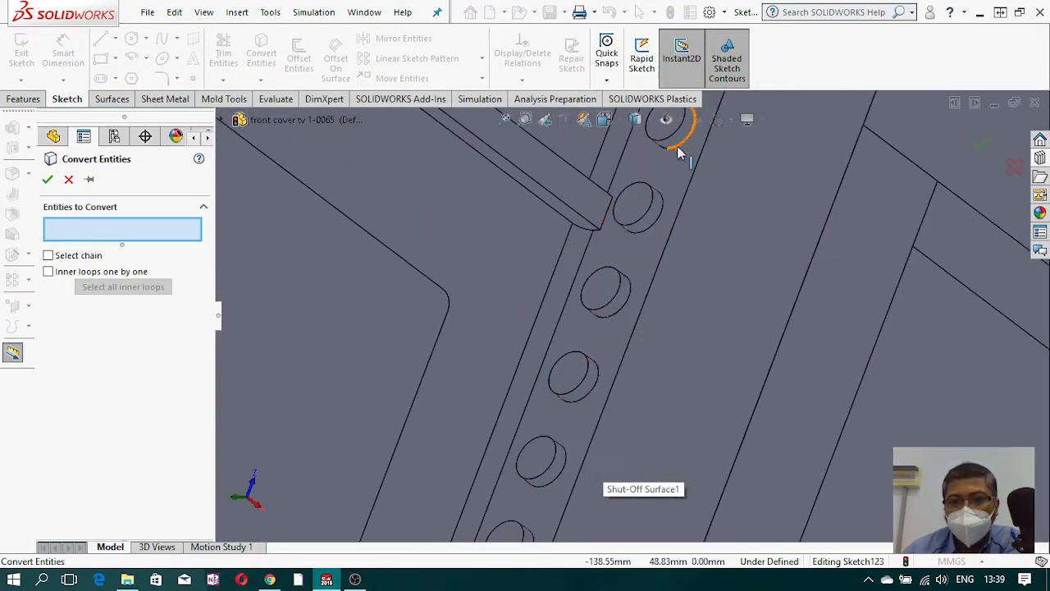
left_click(677, 154)
left_click(657, 217)
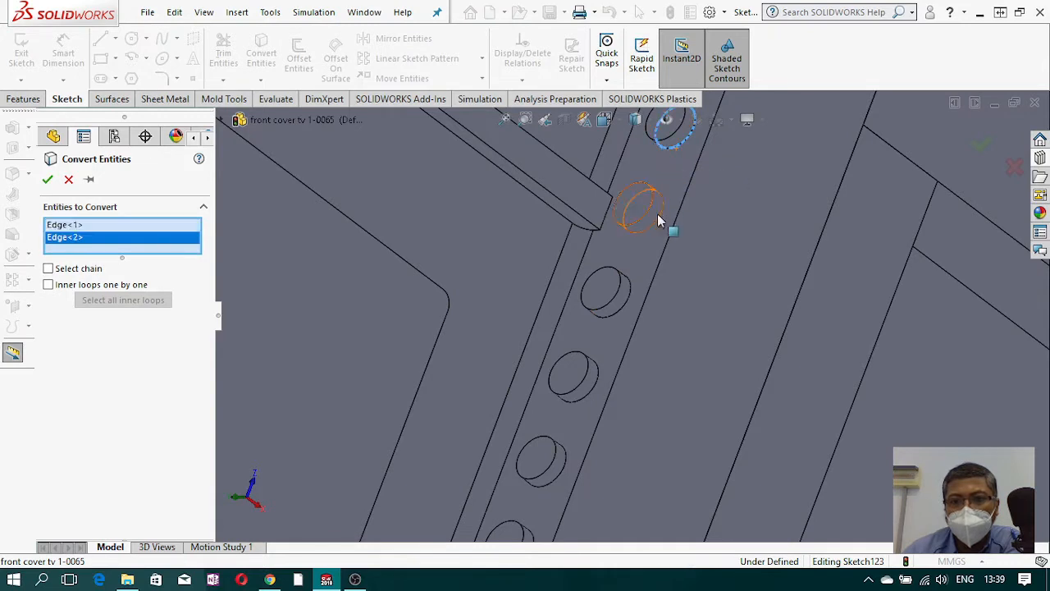
left_click(647, 236)
left_click(628, 300)
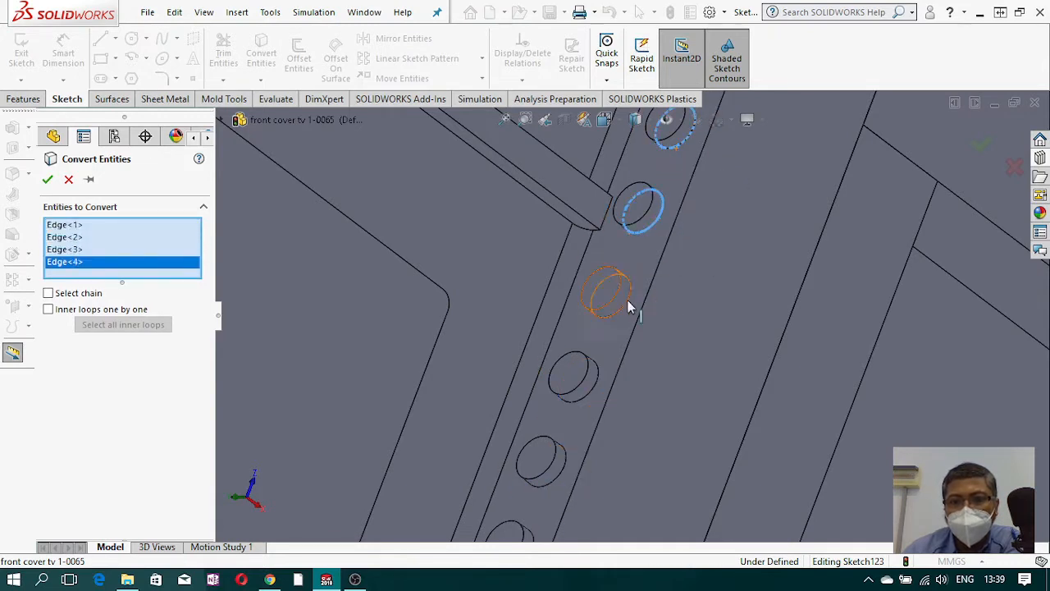
left_click(625, 313)
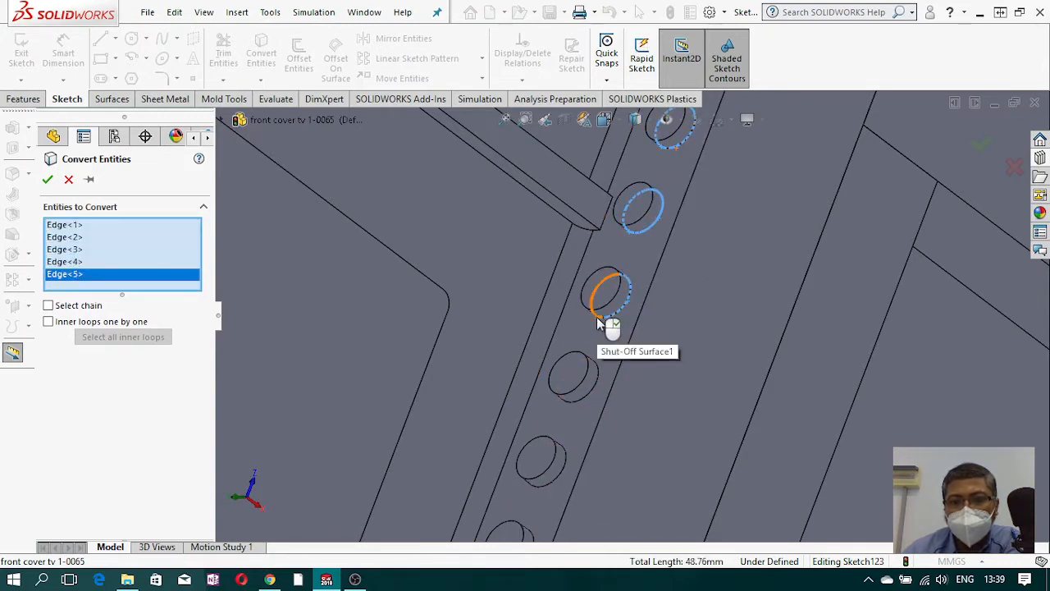
left_click(598, 322)
left_click(596, 397)
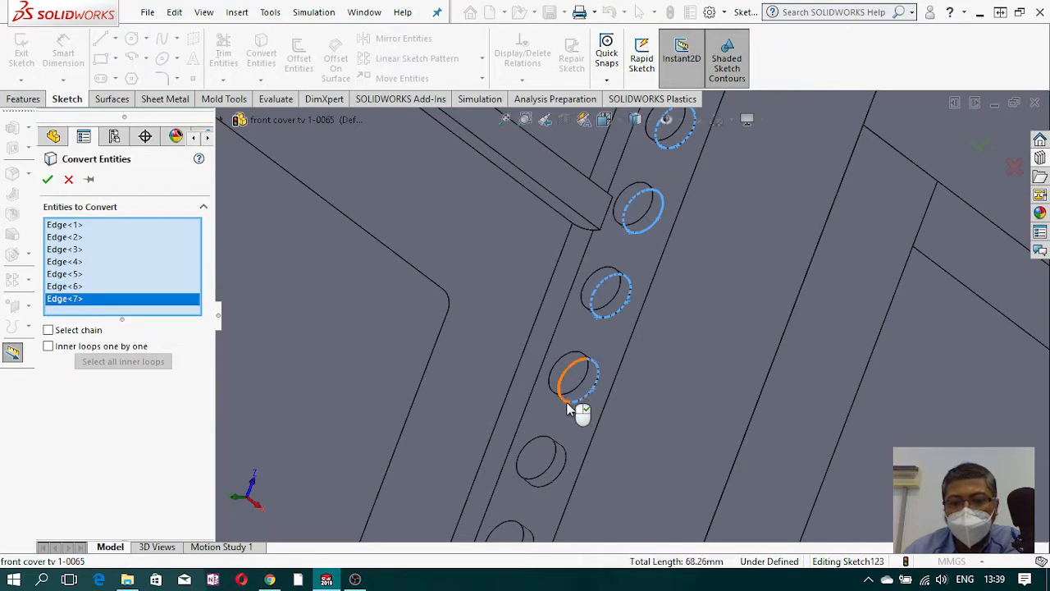
left_click(567, 409)
left_click(564, 456)
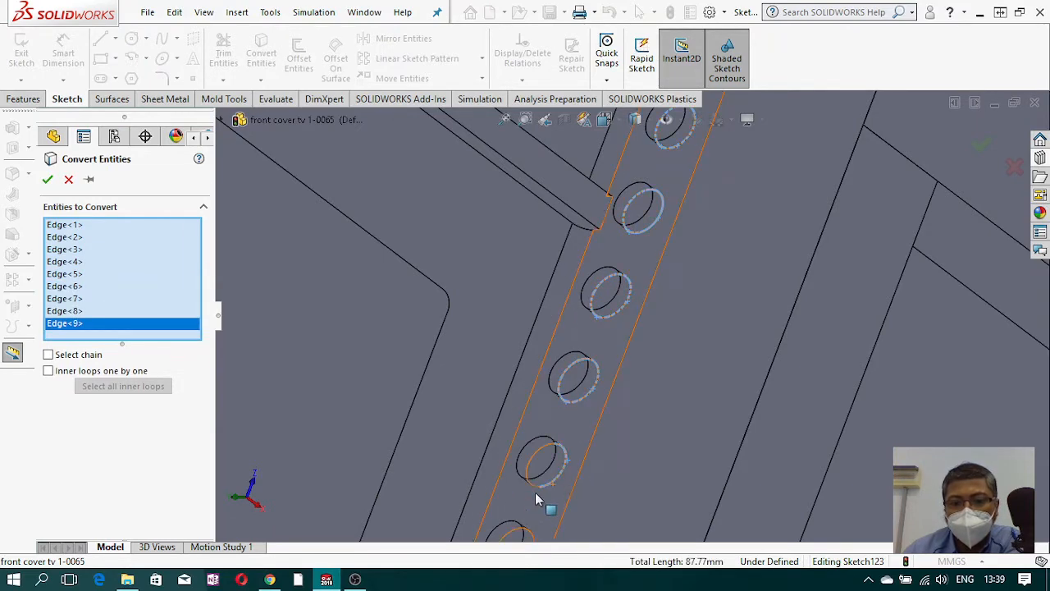
left_click(536, 488)
scroll(556, 484, "up", 3)
scroll(587, 390, "down", 4)
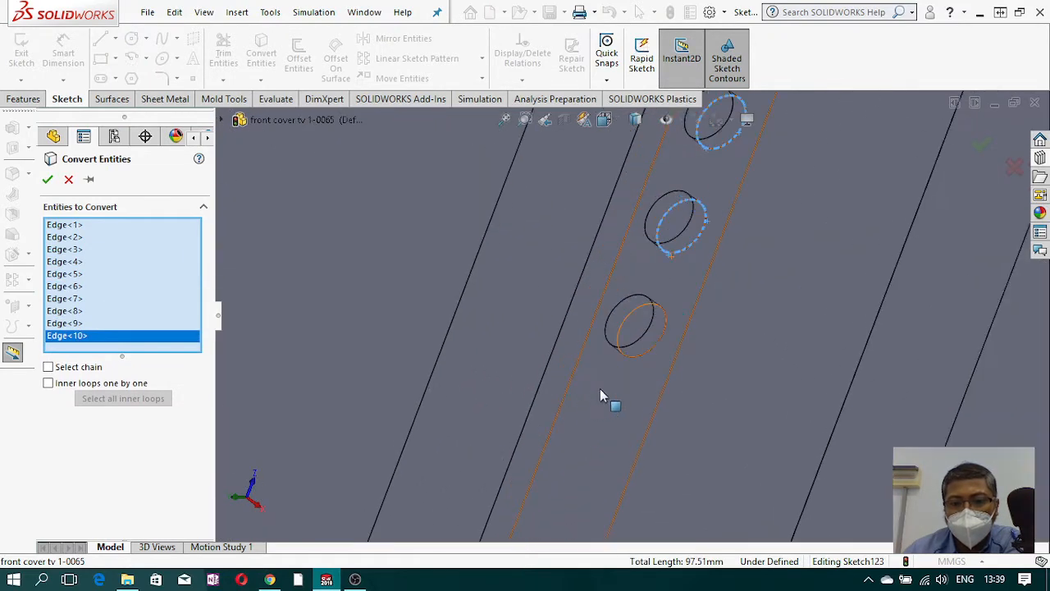
left_click(648, 351)
left_click(633, 360)
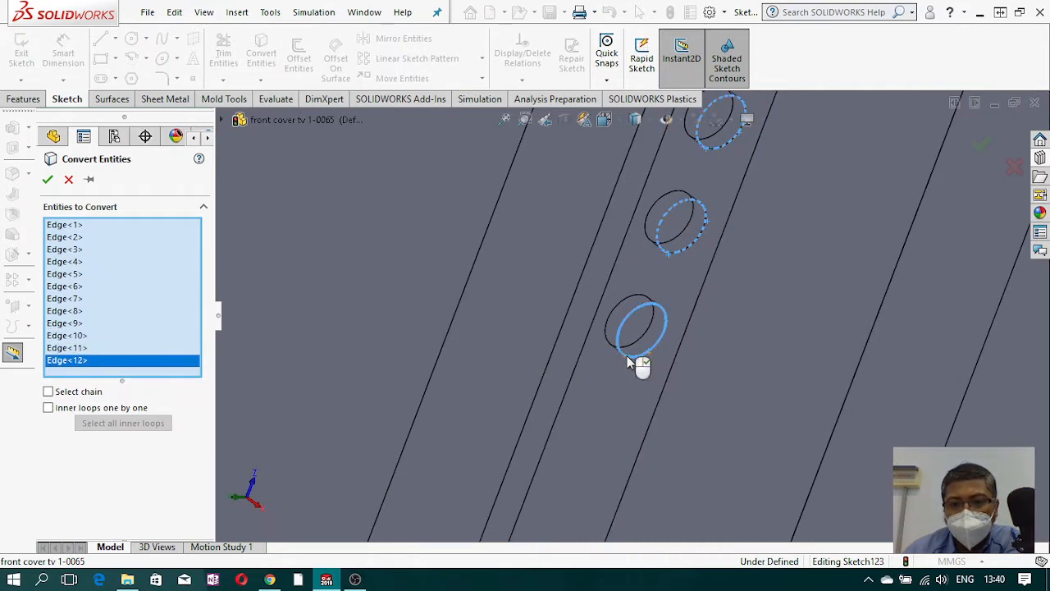
scroll(633, 364, "up", 2)
scroll(710, 388, "up", 2)
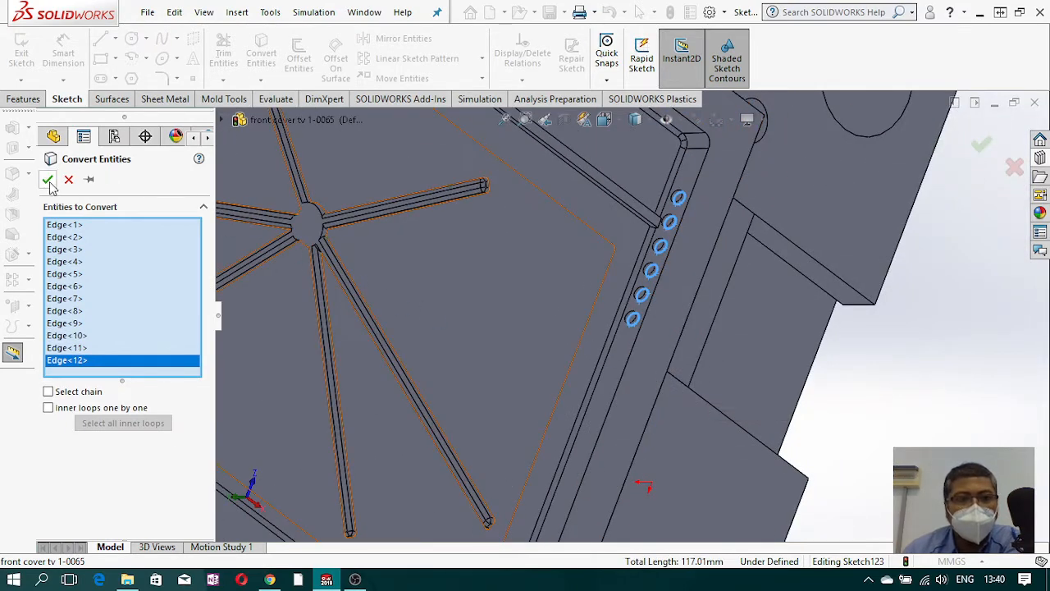
mouse_move(683, 250)
middle_mouse_down()
mouse_move(717, 141)
mouse_move(525, 328)
middle_mouse_up()
left_click(985, 146)
Step: Create a Core from the six-circle sketch through the holder plate, extending its extraction towards the pin holes
left_click(223, 98)
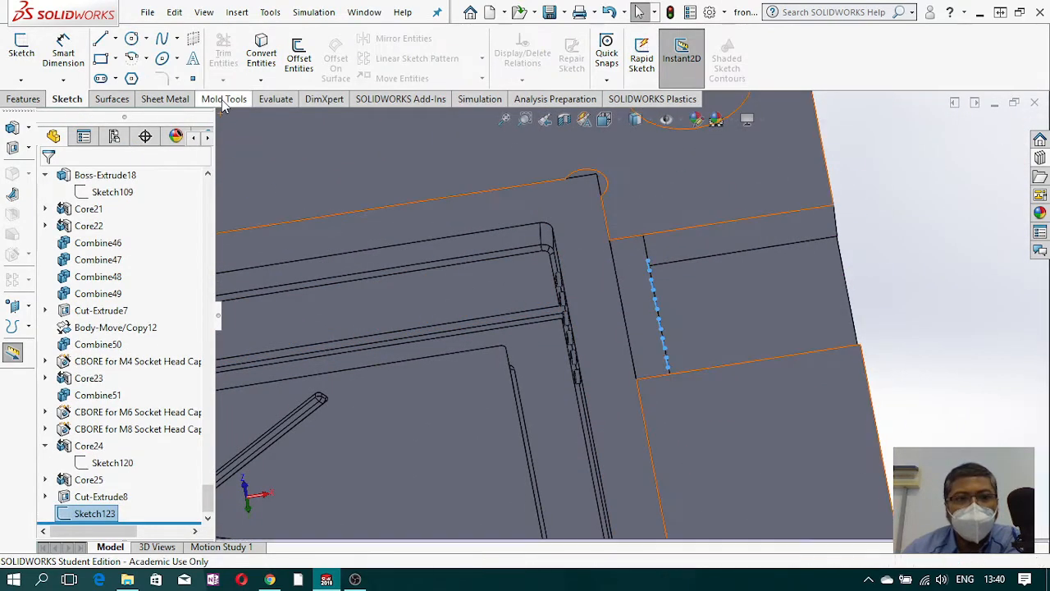
left_click(620, 66)
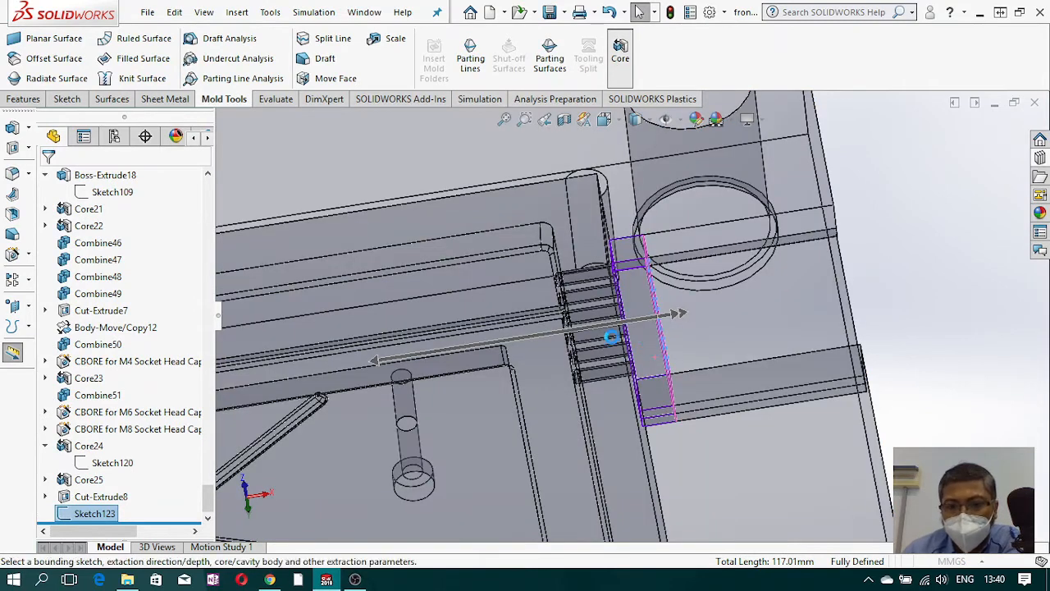
left_click_drag(484, 358, 611, 340)
Step: Start a sketch on the holder plate's outer face around the six round pin ends
middle_click_drag(702, 371, 688, 393)
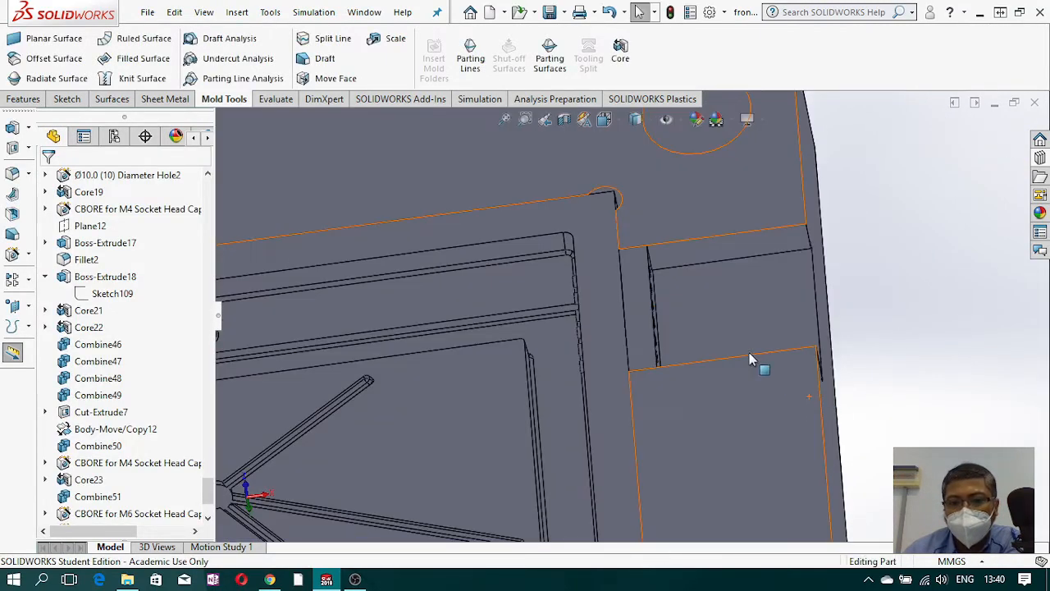
mouse_move(749, 354)
middle_mouse_down()
mouse_move(659, 338)
mouse_move(685, 382)
middle_mouse_up()
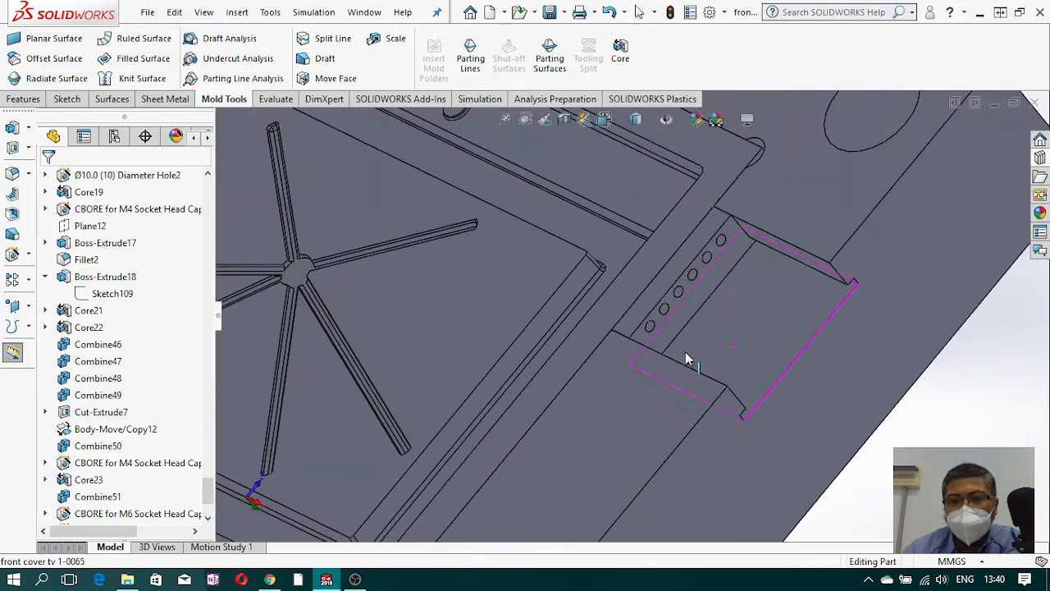
scroll(704, 282, "down", 3)
middle_click_drag(702, 279, 677, 266)
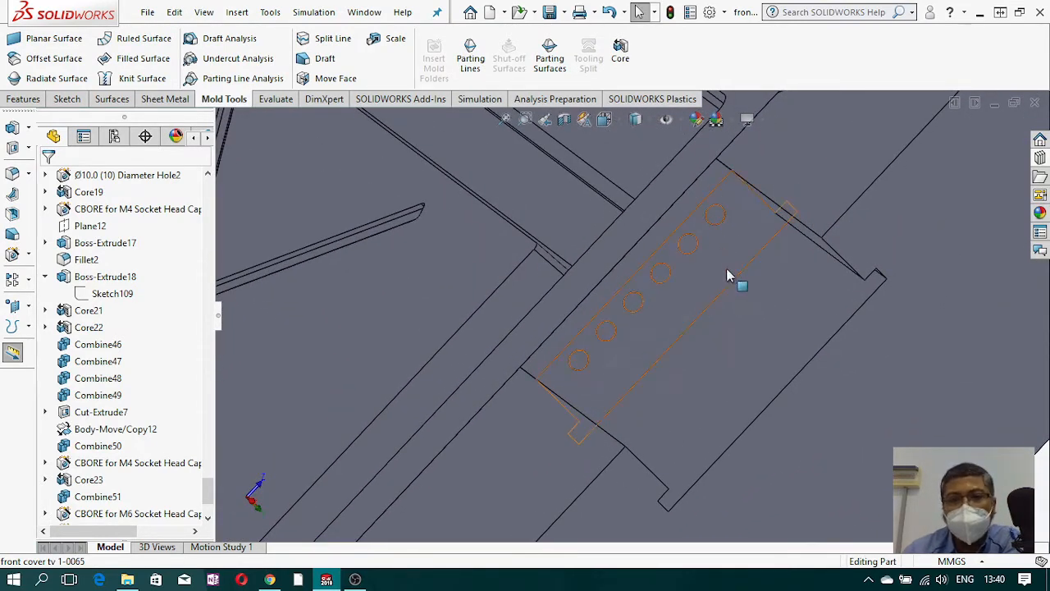
left_click(74, 98)
left_click(21, 51)
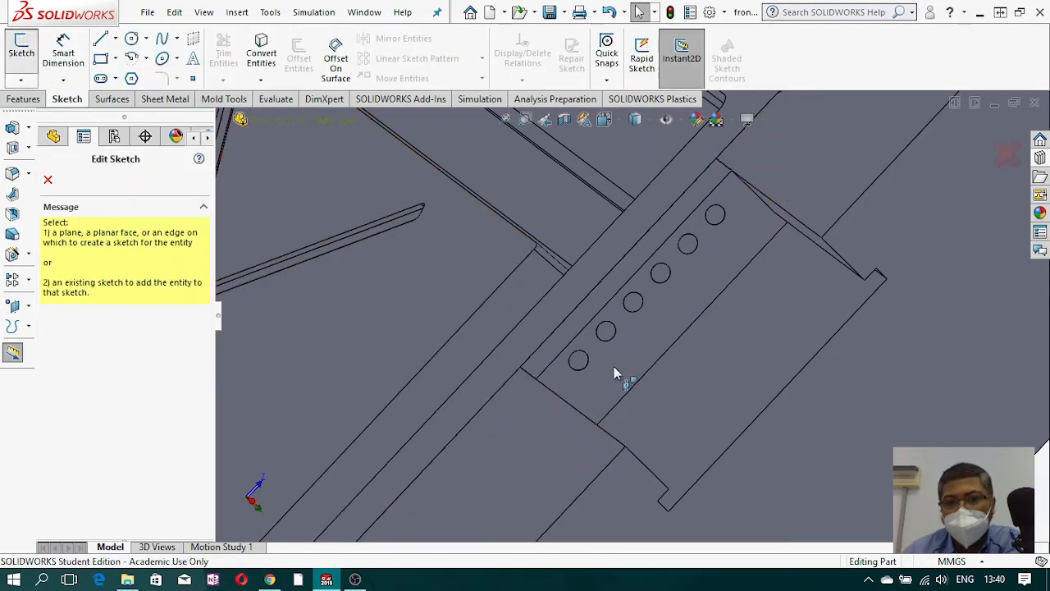
left_click(704, 277)
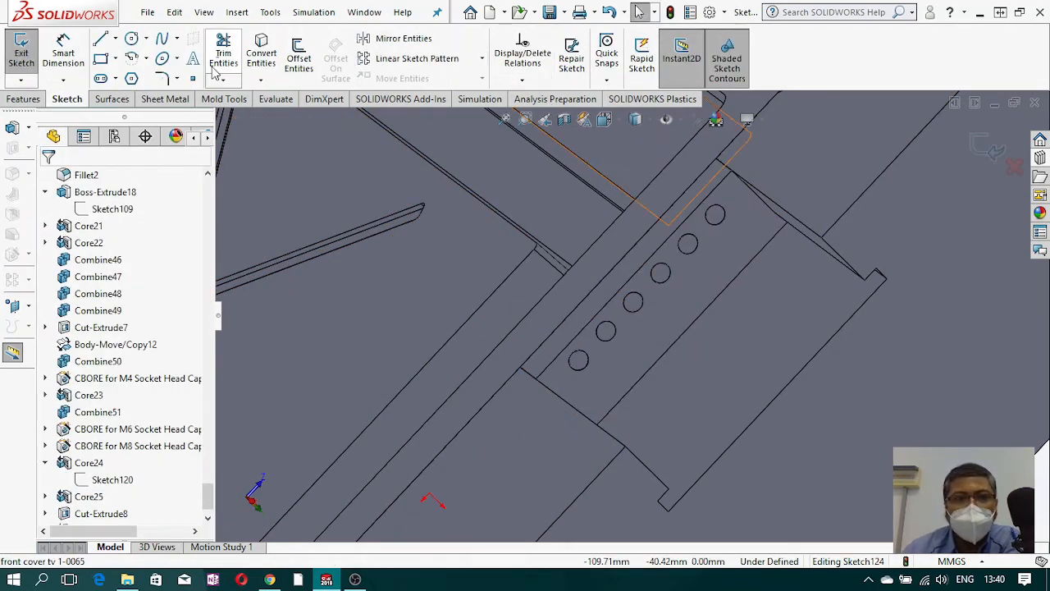
Step: Sketch six circles of about 5 mm radius, one concentric around each round pin end on the holder plate's outer face
left_click(298, 54)
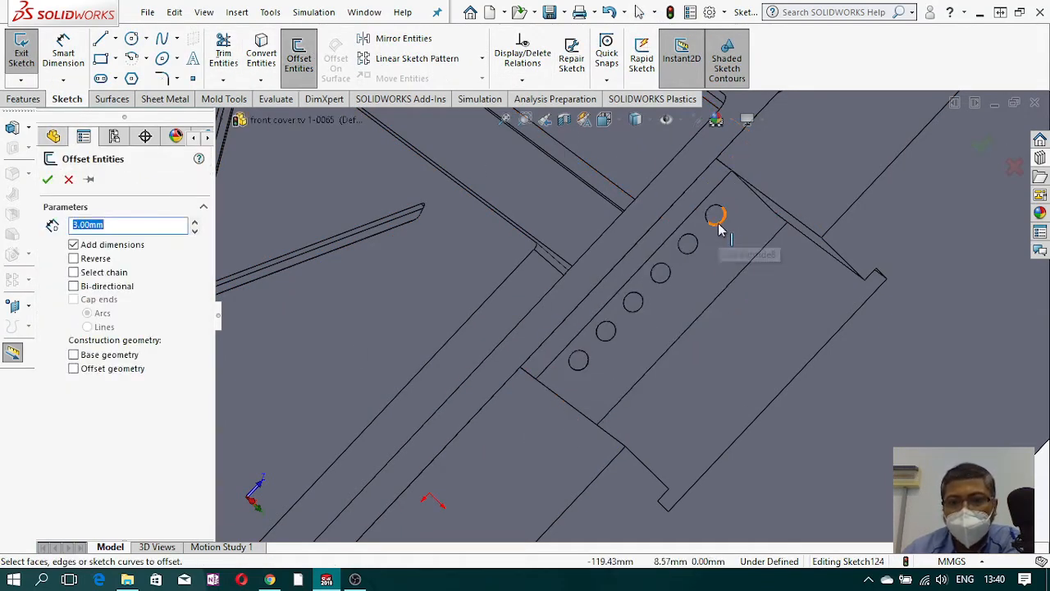
left_click(132, 40)
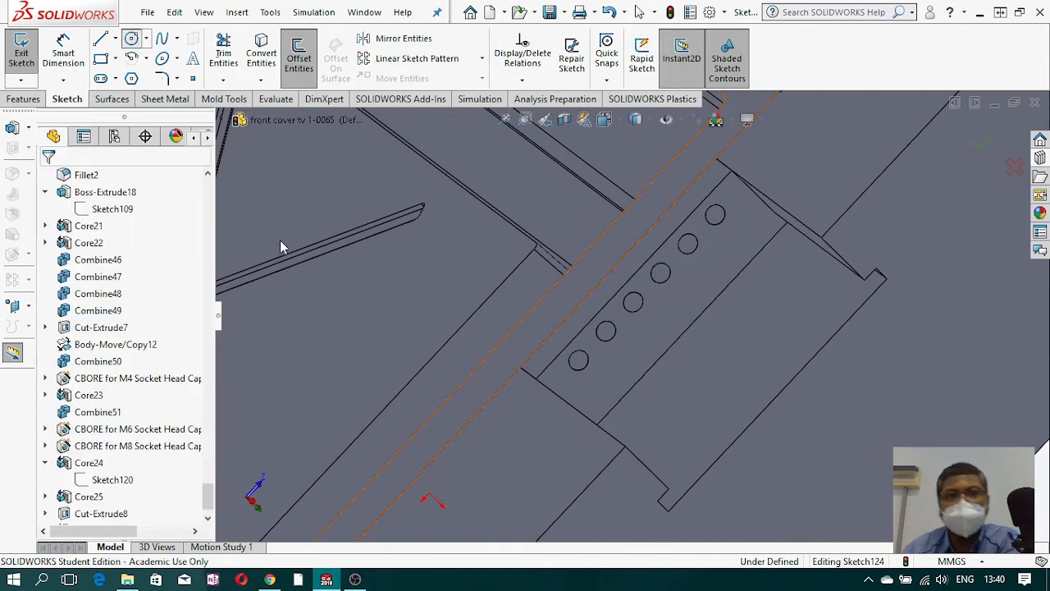
left_click(716, 215)
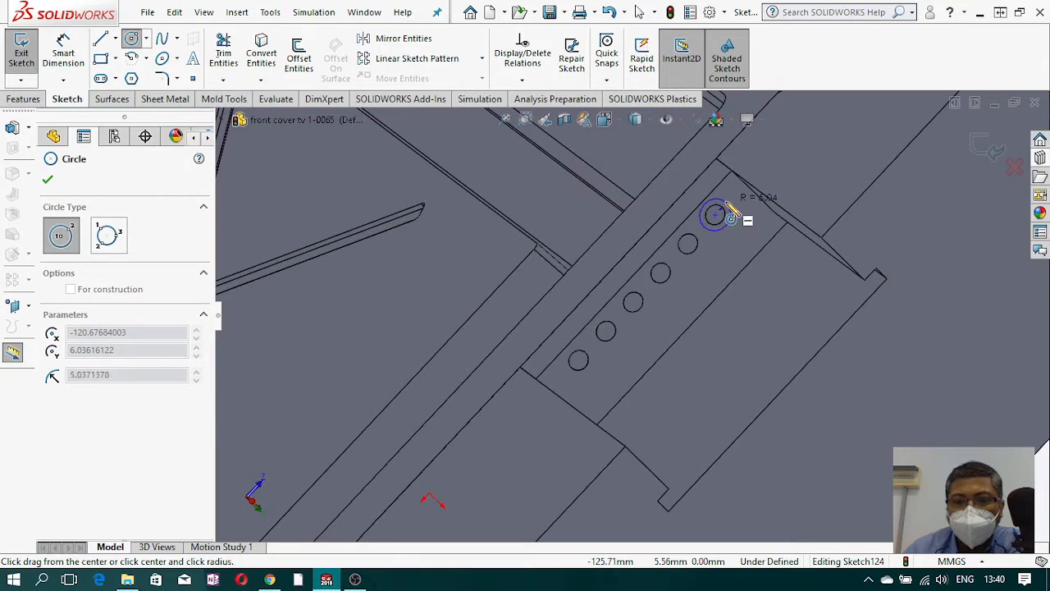
left_click(729, 212)
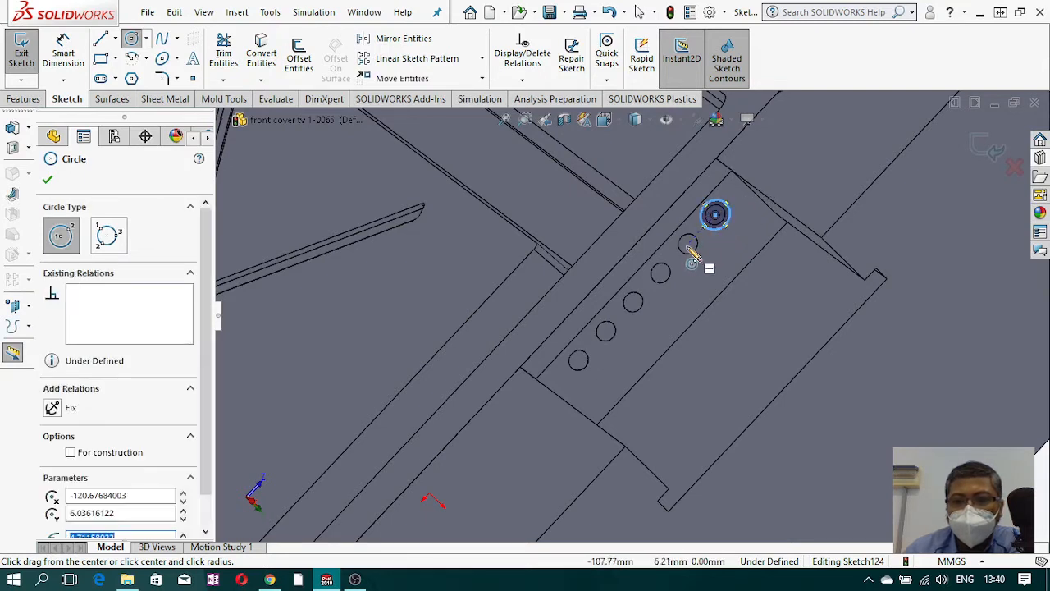
left_click(689, 244)
left_click(698, 252)
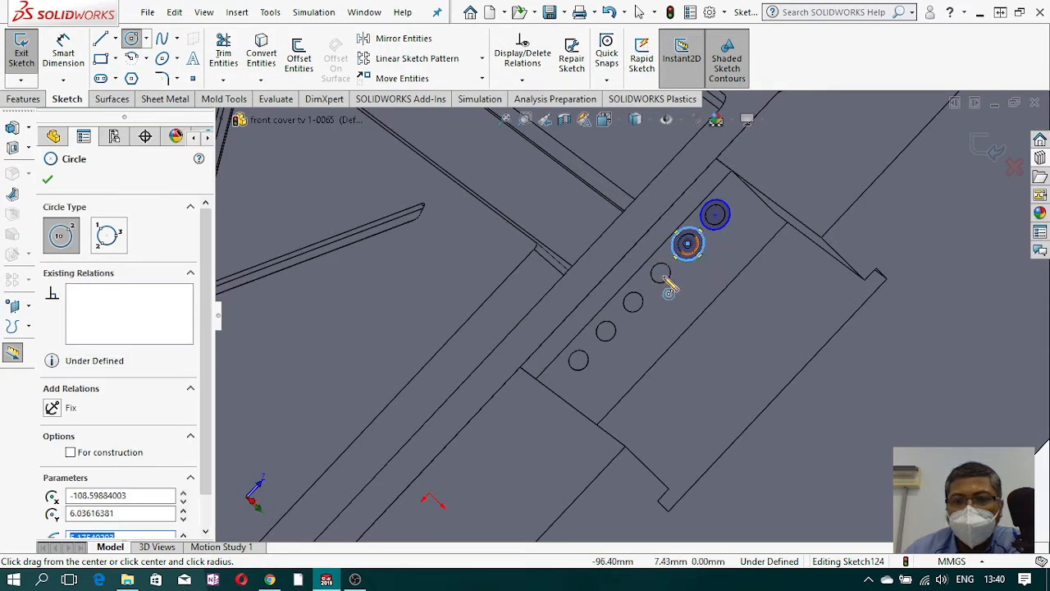
left_click(661, 273)
left_click(651, 285)
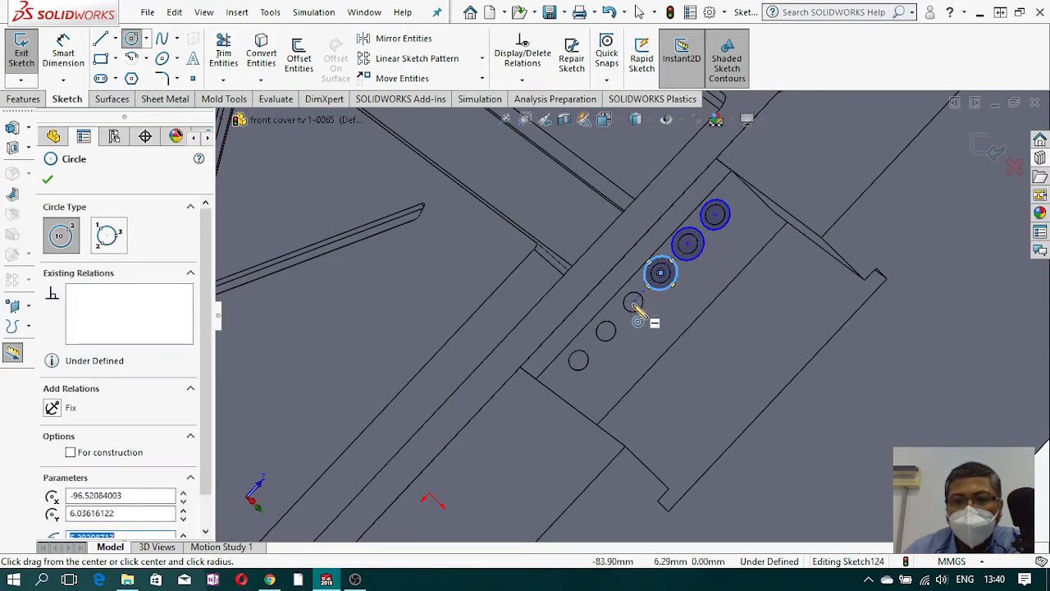
left_click(634, 303)
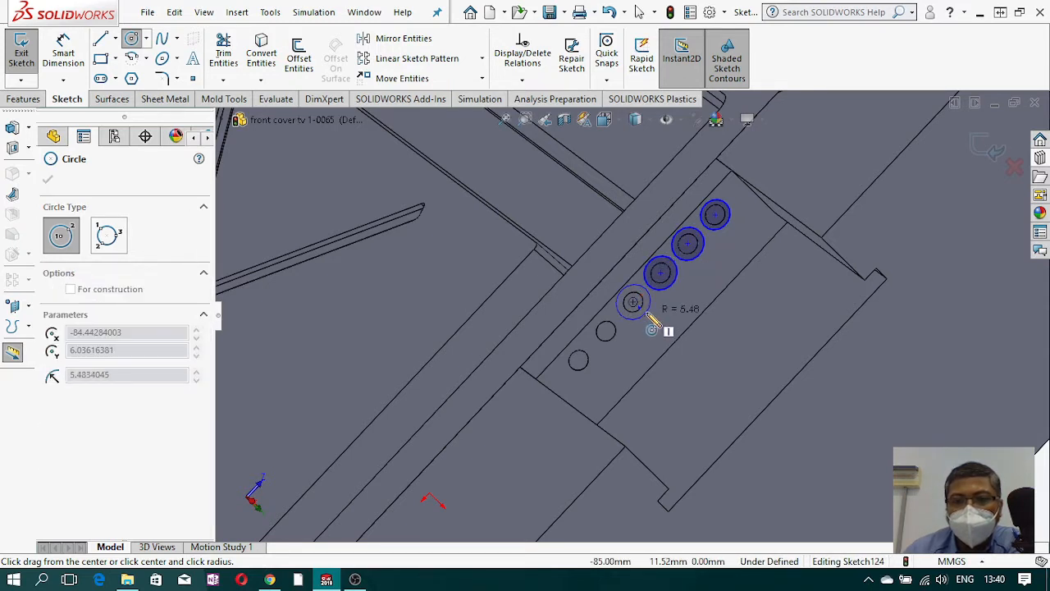
left_click(648, 316)
left_click(607, 333)
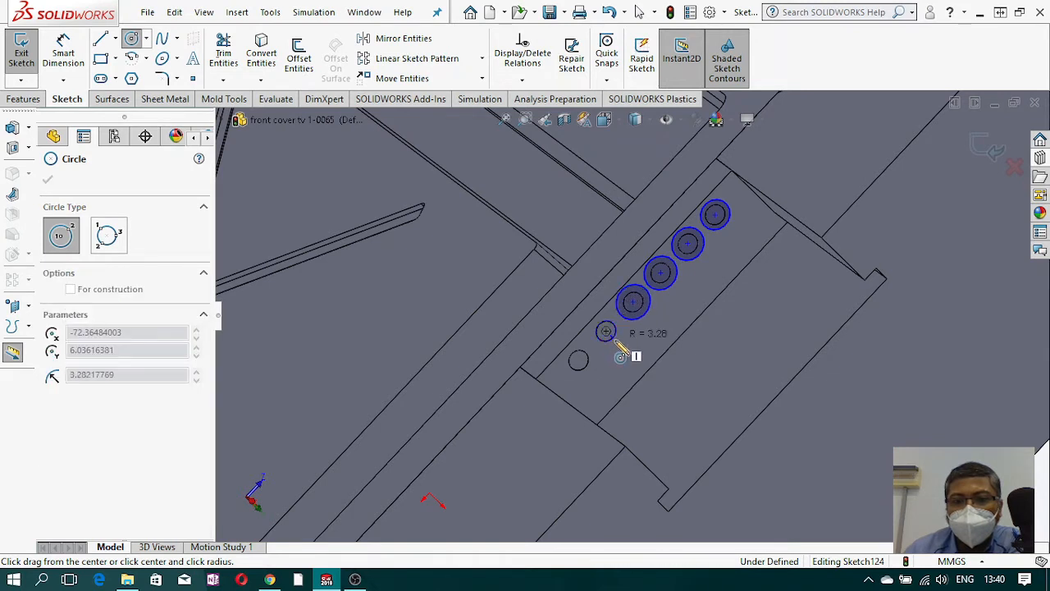
left_click(621, 351)
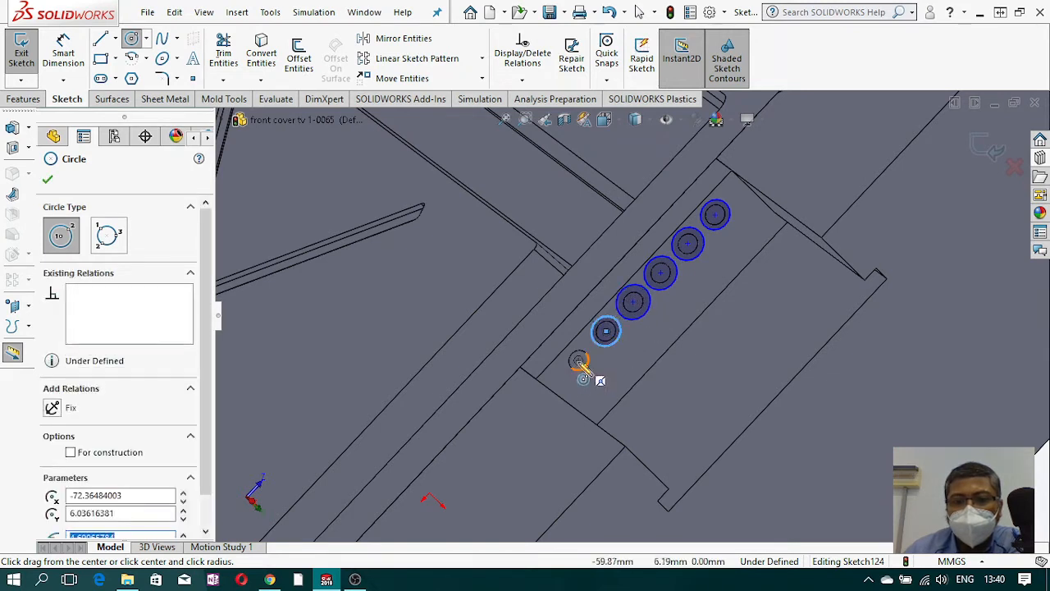
left_click(579, 361)
left_click(592, 379)
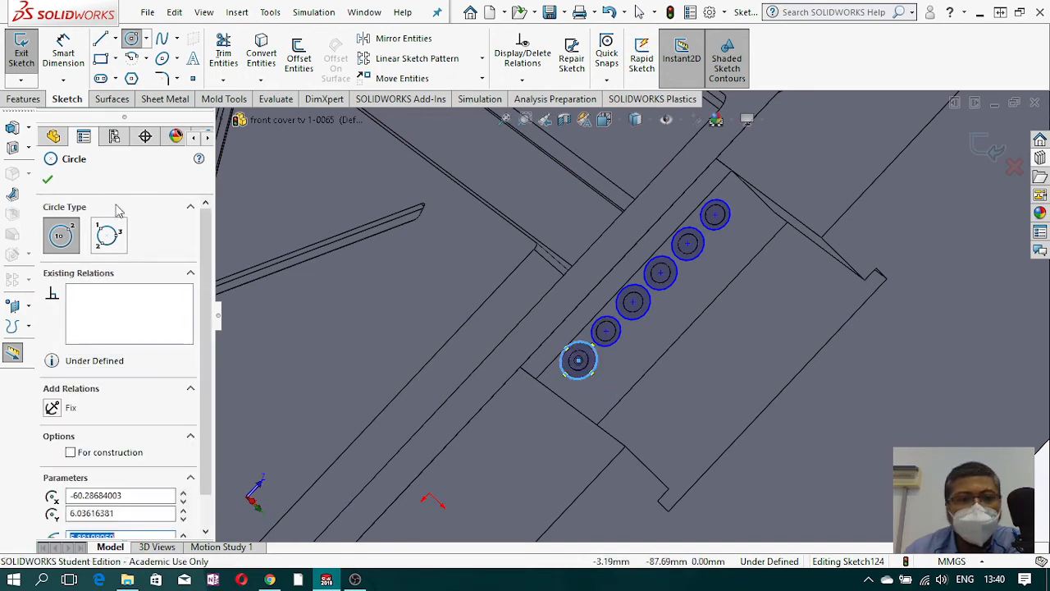
key("Escape")
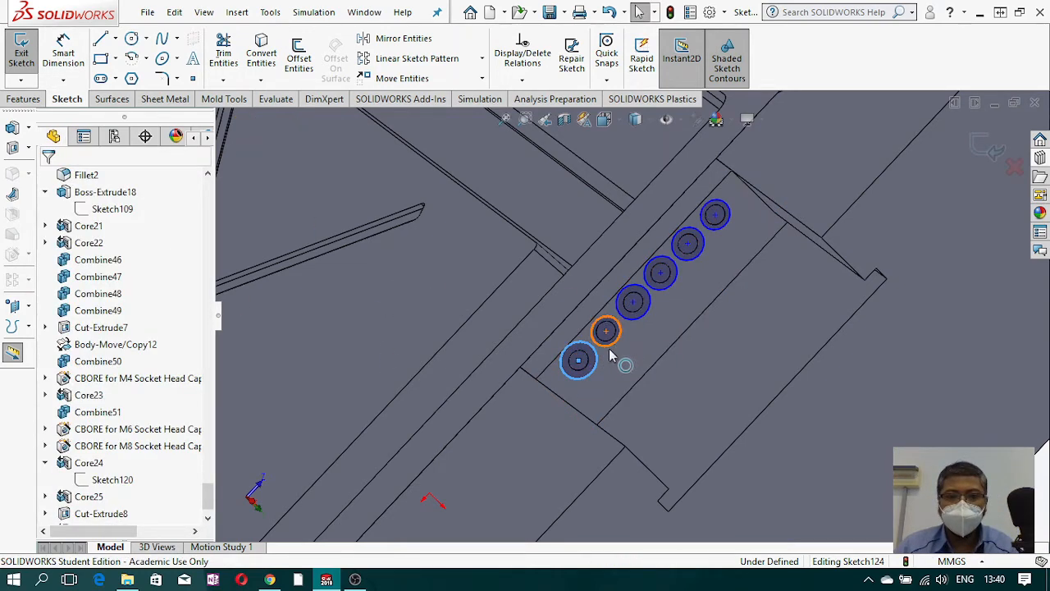
Step: Make all six sketched circles equal in size with an Equal relation
left_click(613, 345)
left_click(589, 374)
left_click(643, 315, "ctrl")
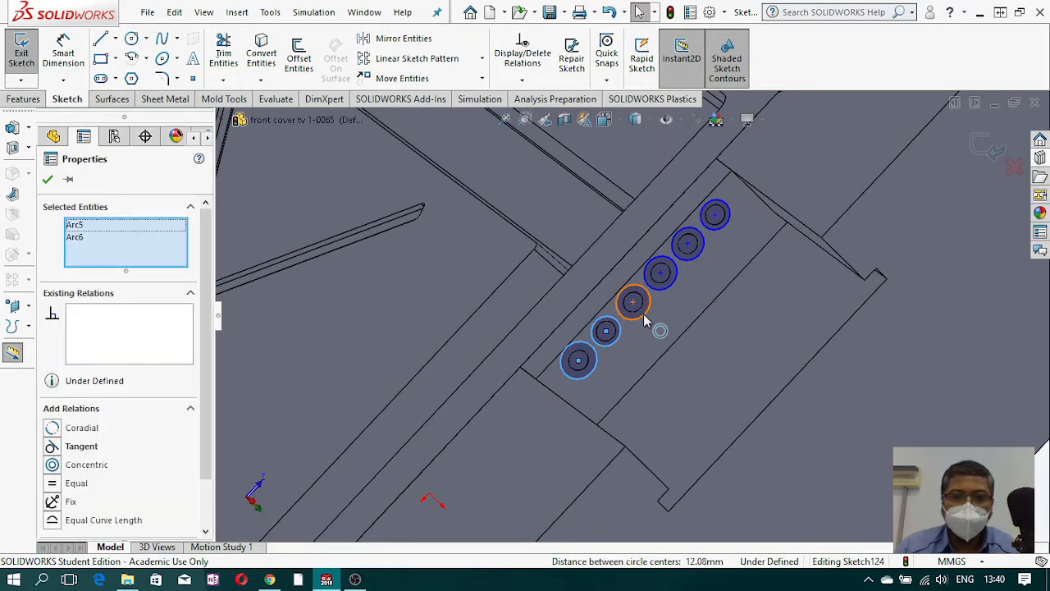
left_click(671, 284, "ctrl")
left_click(687, 261, "ctrl")
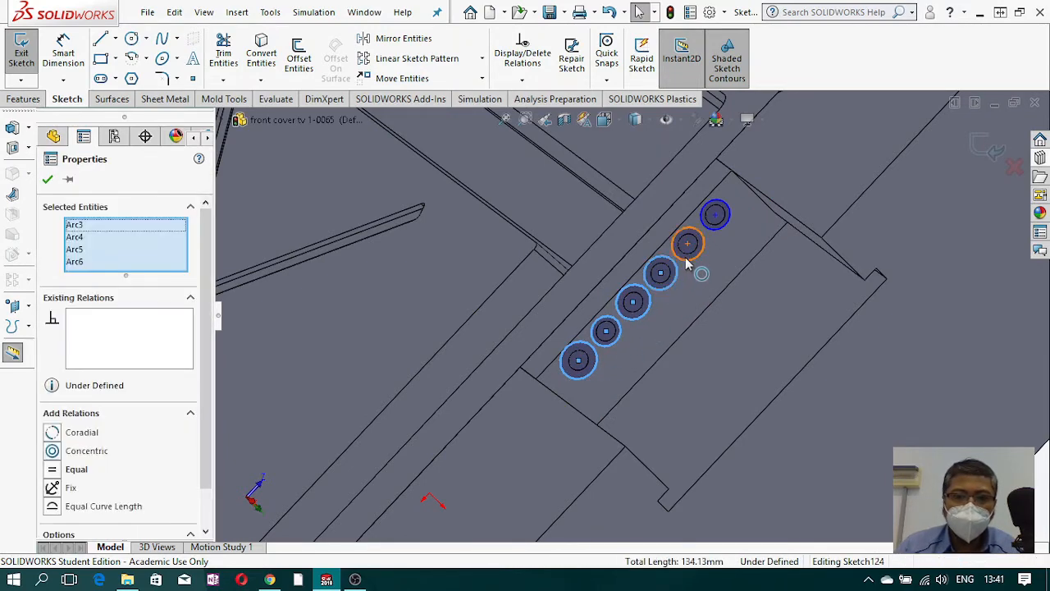
left_click(701, 248, "ctrl")
left_click(725, 227, "ctrl")
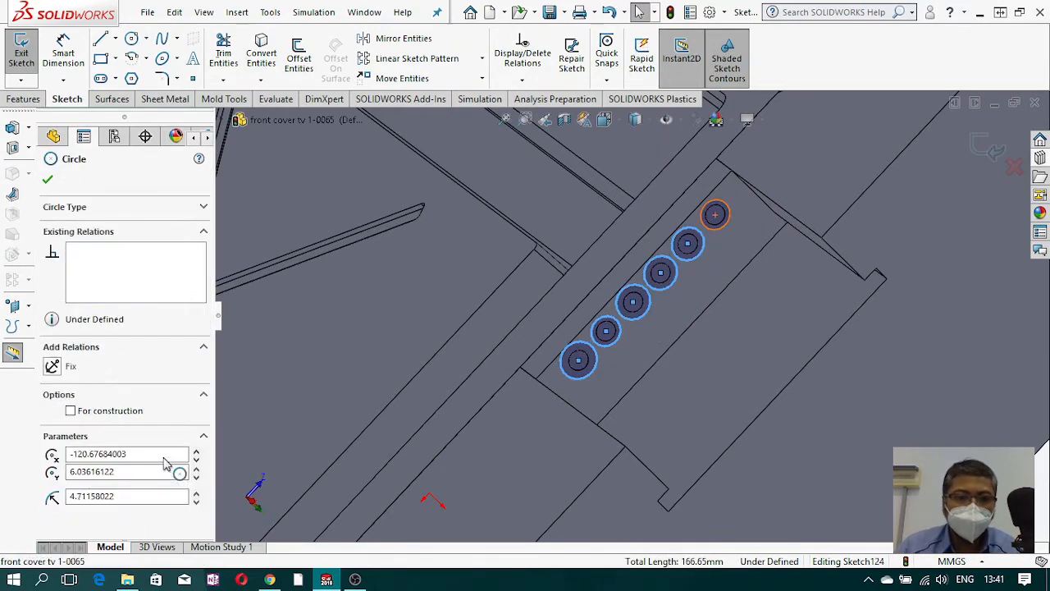
left_click(55, 495)
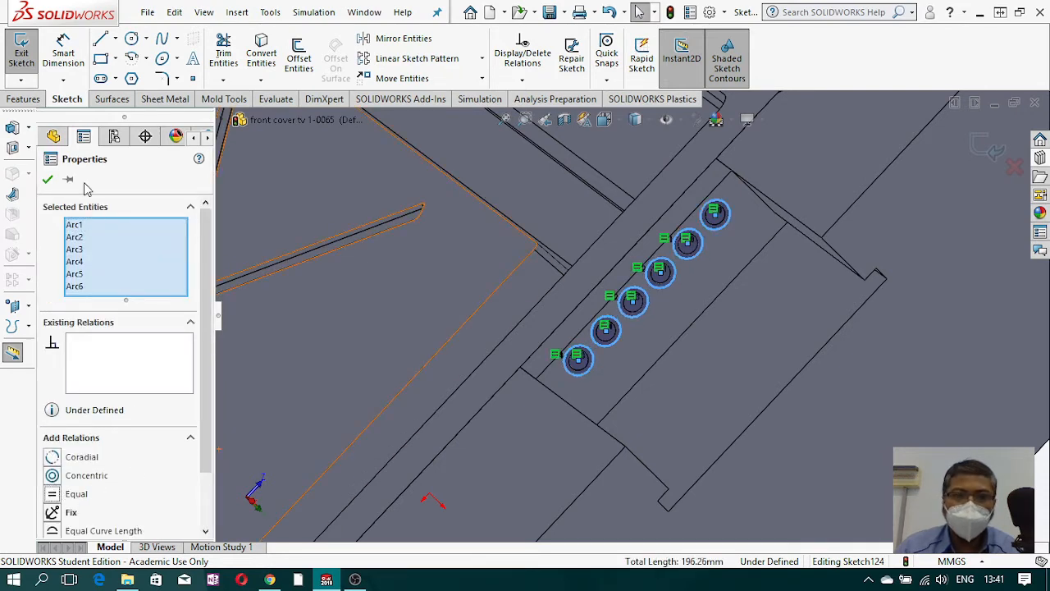
Step: Dimension the end circle of the row with a diameter of 8 mm
left_click(64, 66)
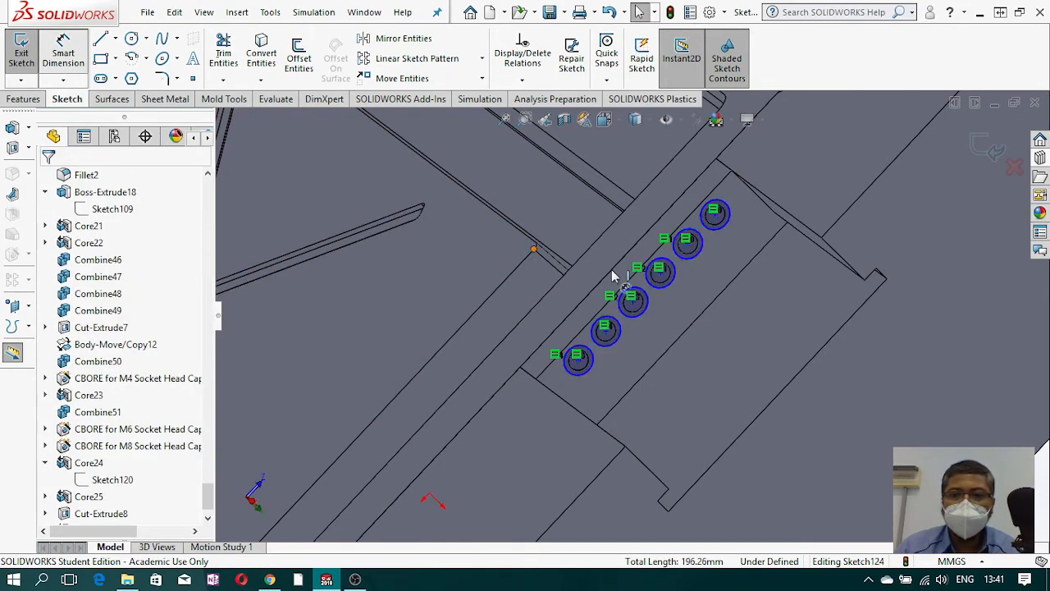
left_click(721, 233)
left_click(742, 256)
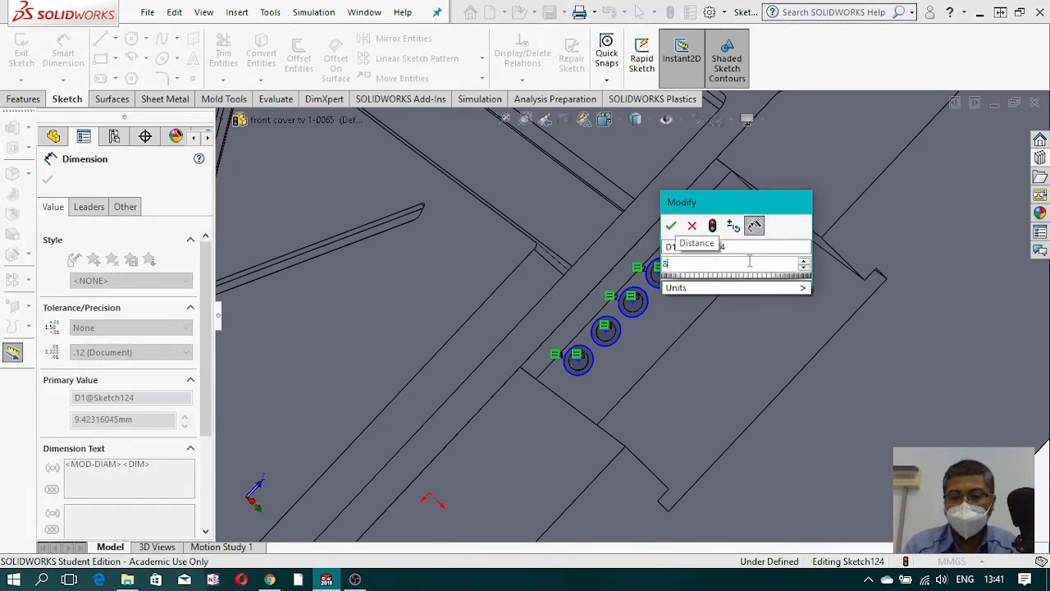
left_click(671, 225)
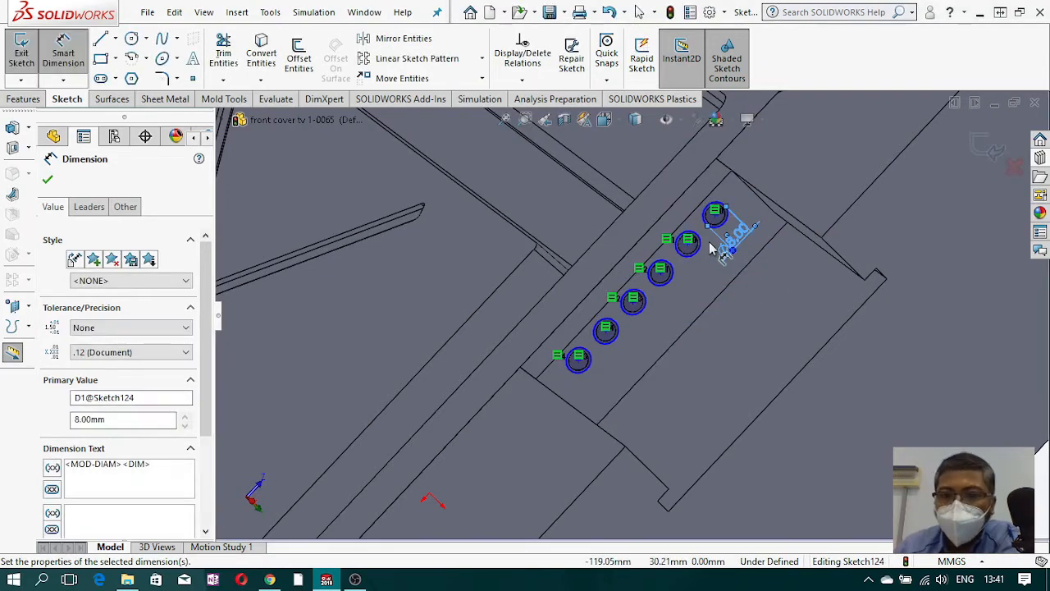
scroll(728, 223, "down", 5)
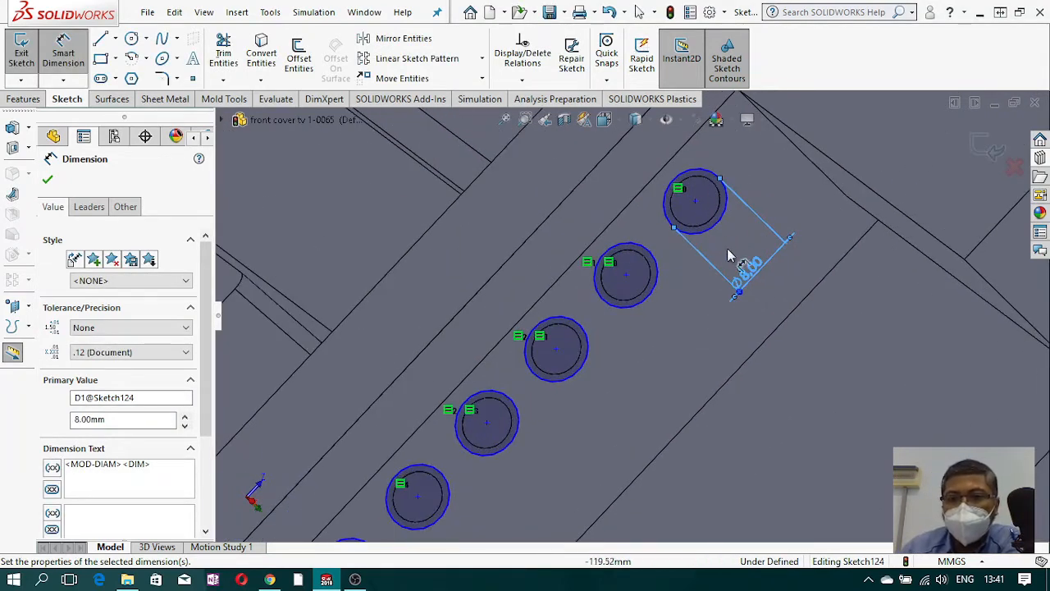
scroll(684, 369, "up", 3)
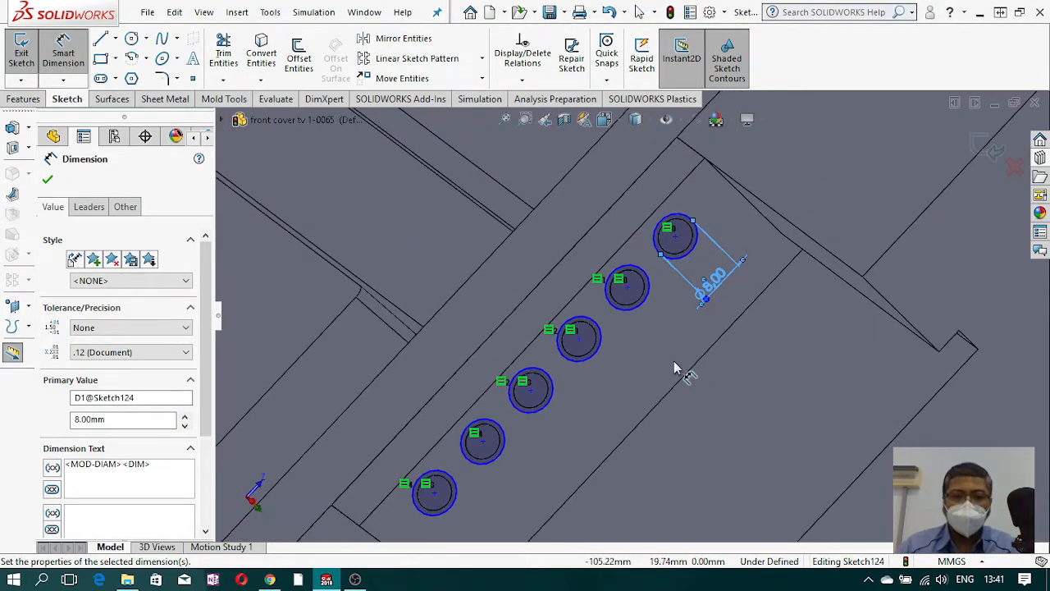
scroll(678, 382, "up", 1)
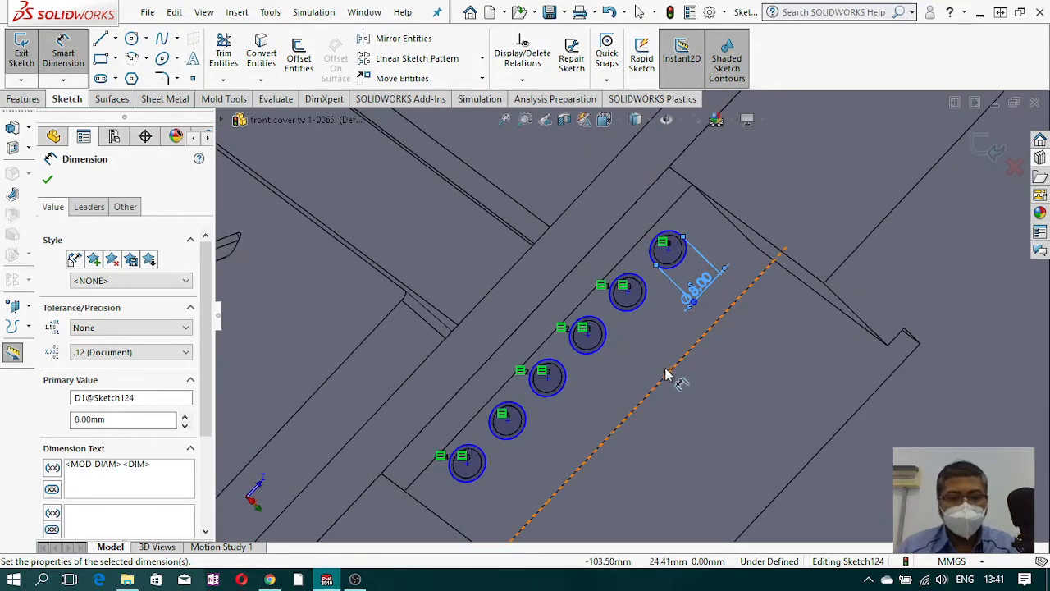
key("Escape")
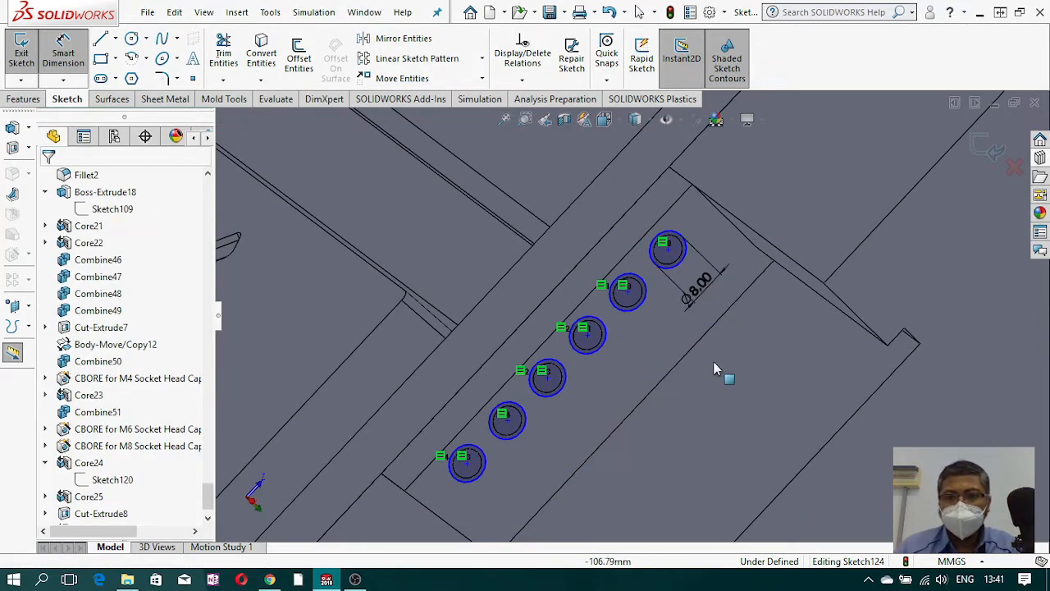
scroll(750, 375, "up", 3)
scroll(684, 301, "down", 2)
left_click(63, 53)
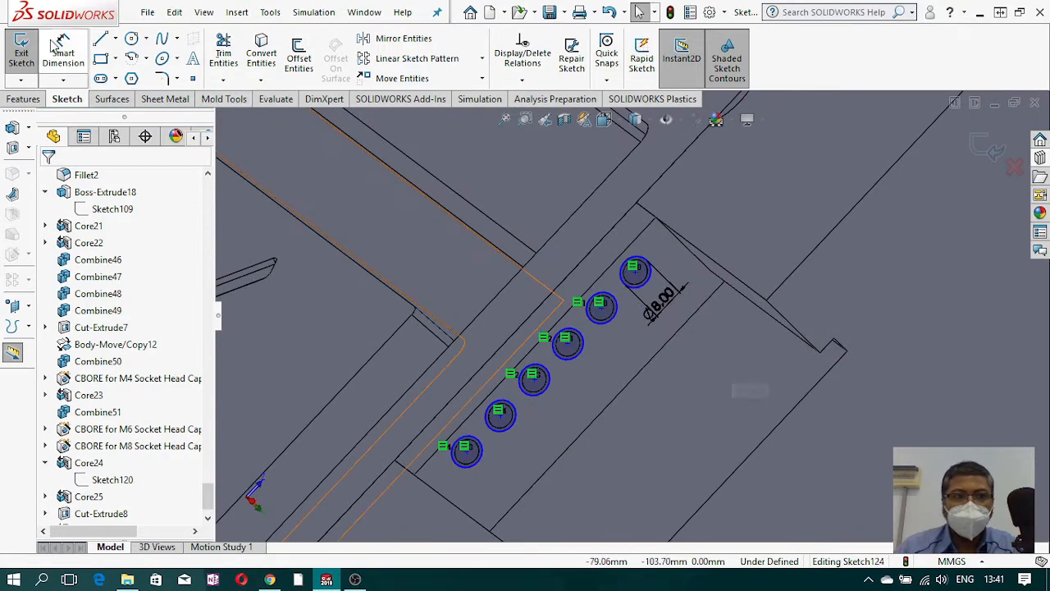
scroll(623, 337, "down", 1)
scroll(621, 335, "down", 1)
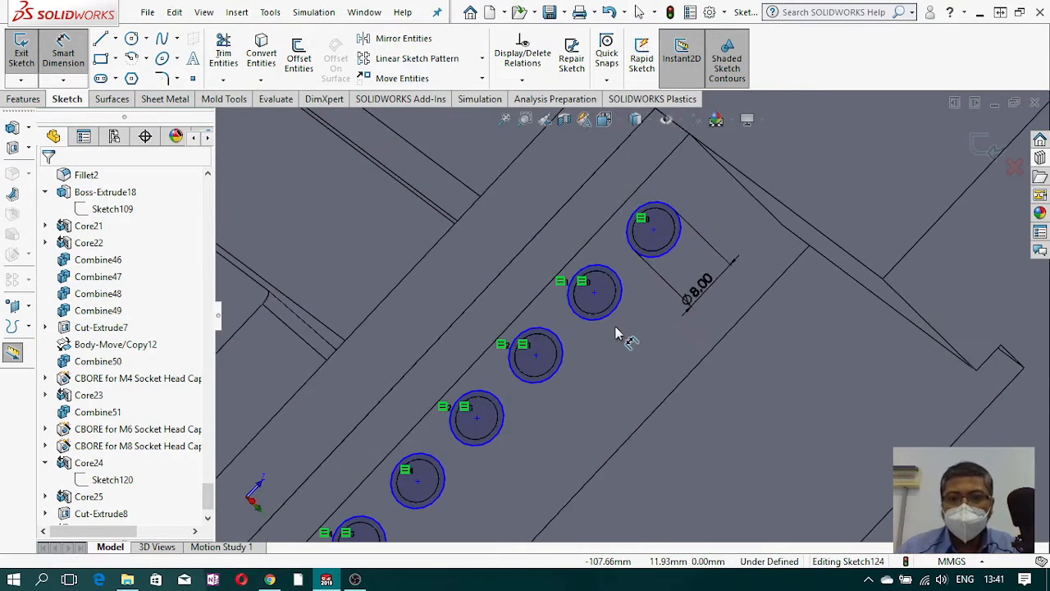
key("Escape")
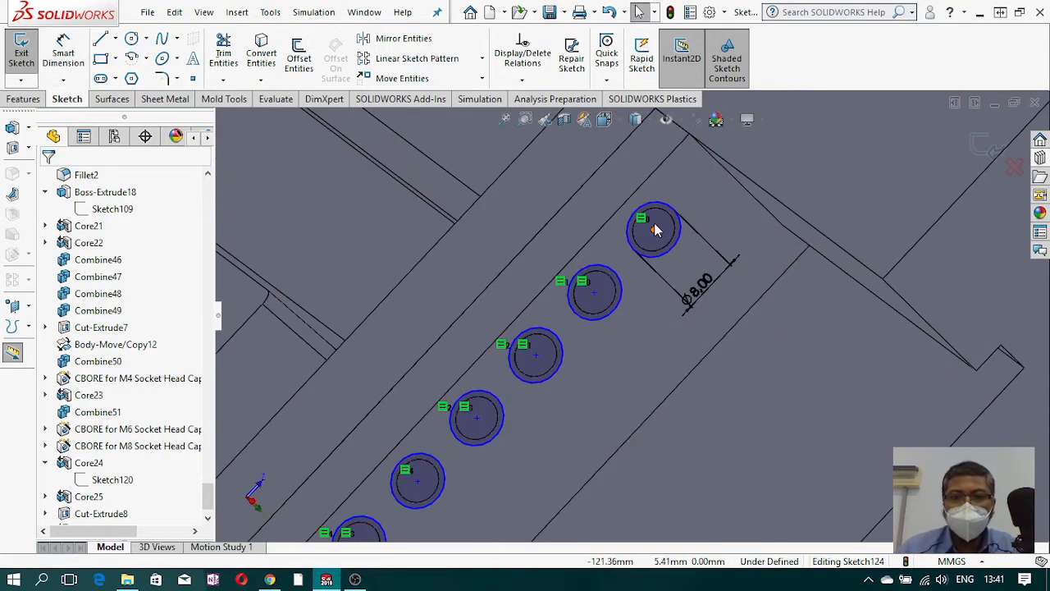
Step: Align the centre points of all six circles with a Horizontal relation, viewing the sketch plane head-on
left_click(653, 225)
left_click(596, 294, "ctrl")
left_click(536, 355, "ctrl")
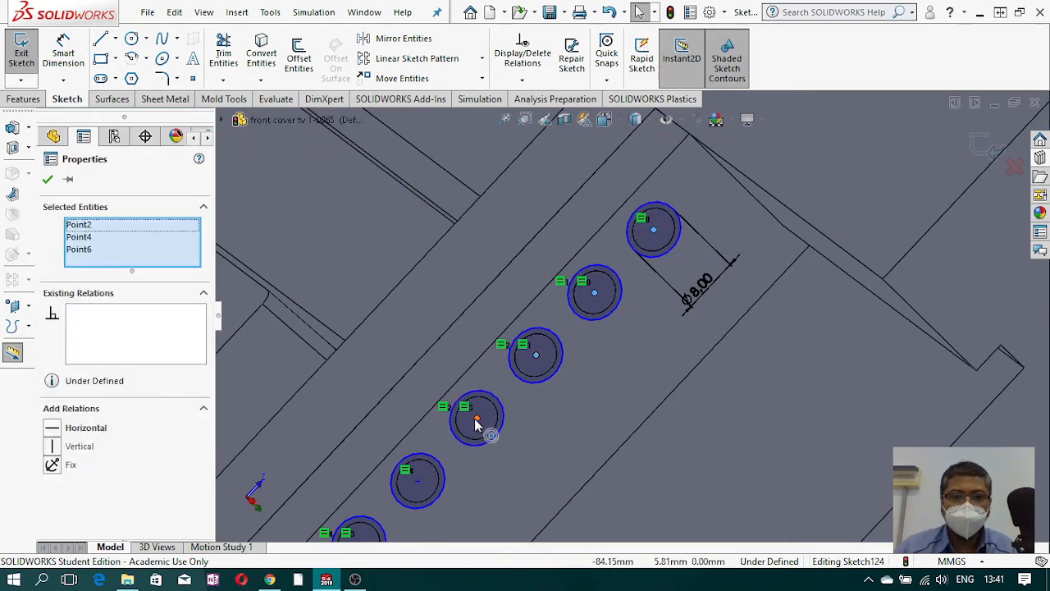
left_click(476, 419, "ctrl")
left_click(418, 481, "ctrl")
scroll(505, 465, "up", 1)
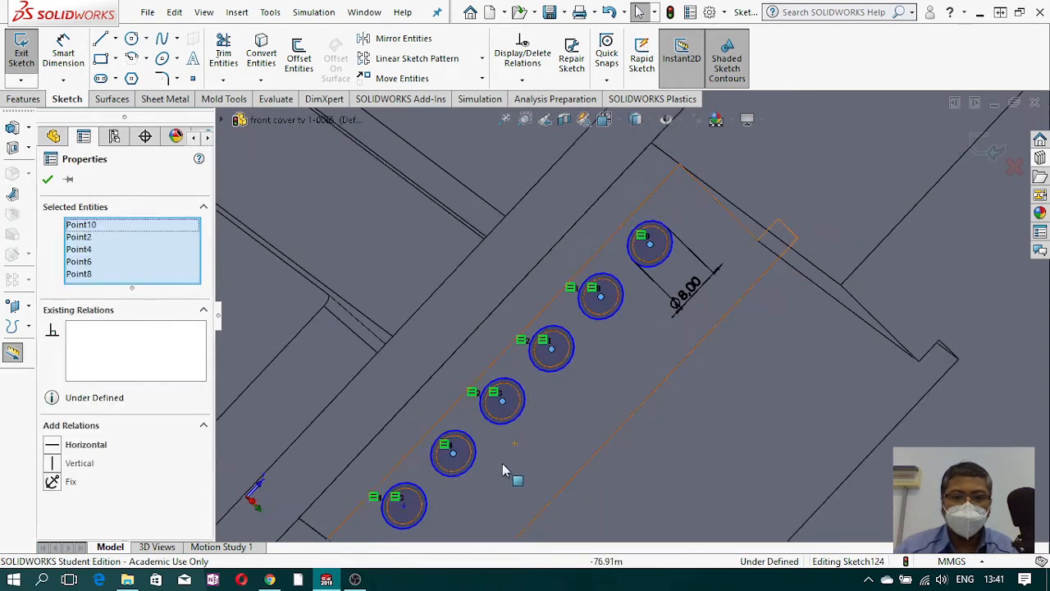
left_click(403, 507, "ctrl")
scroll(519, 418, "up", 3)
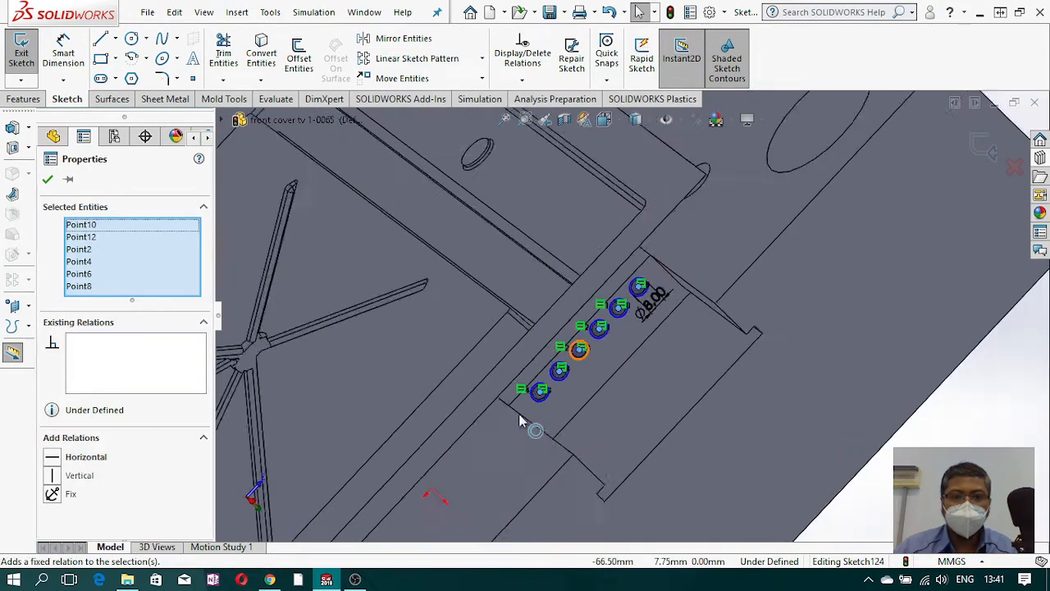
left_click(605, 120)
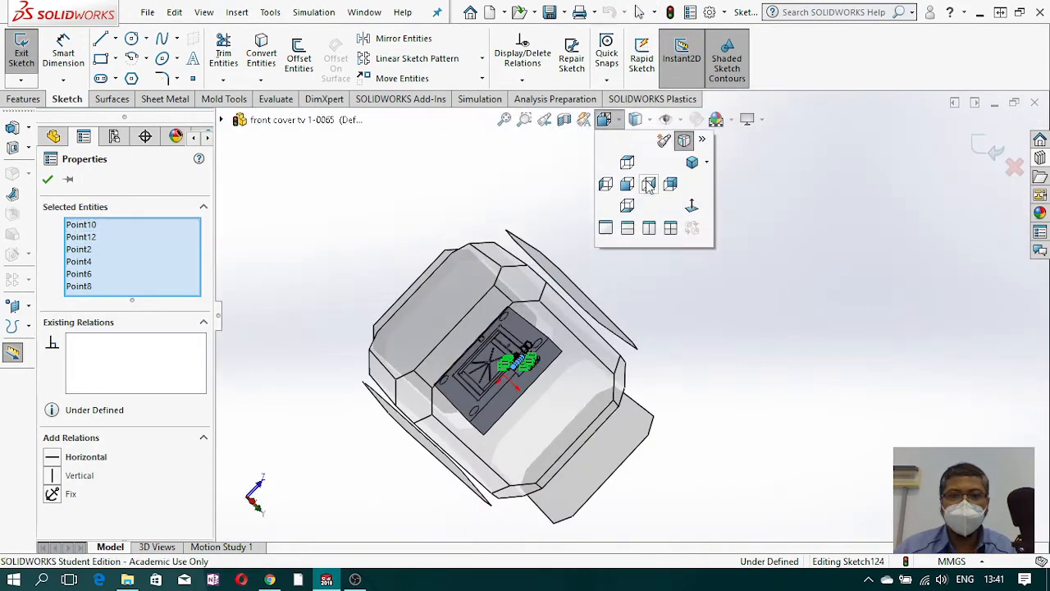
left_click(689, 210)
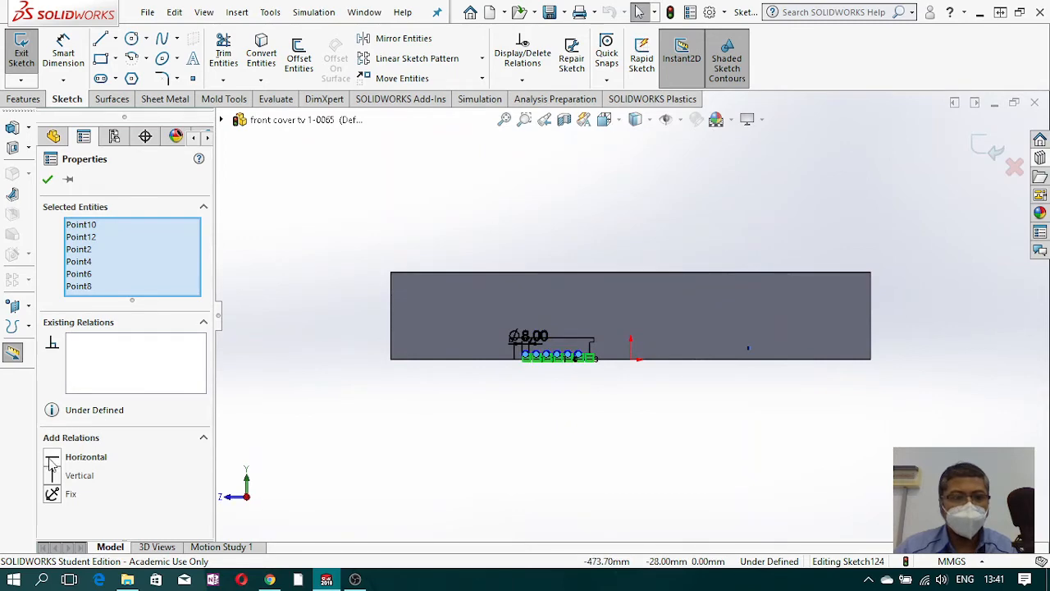
Step: Dimension the horizontal distance between the origin and the centre of the circle nearest to it, keeping the measured value
scroll(532, 386, "down", 5)
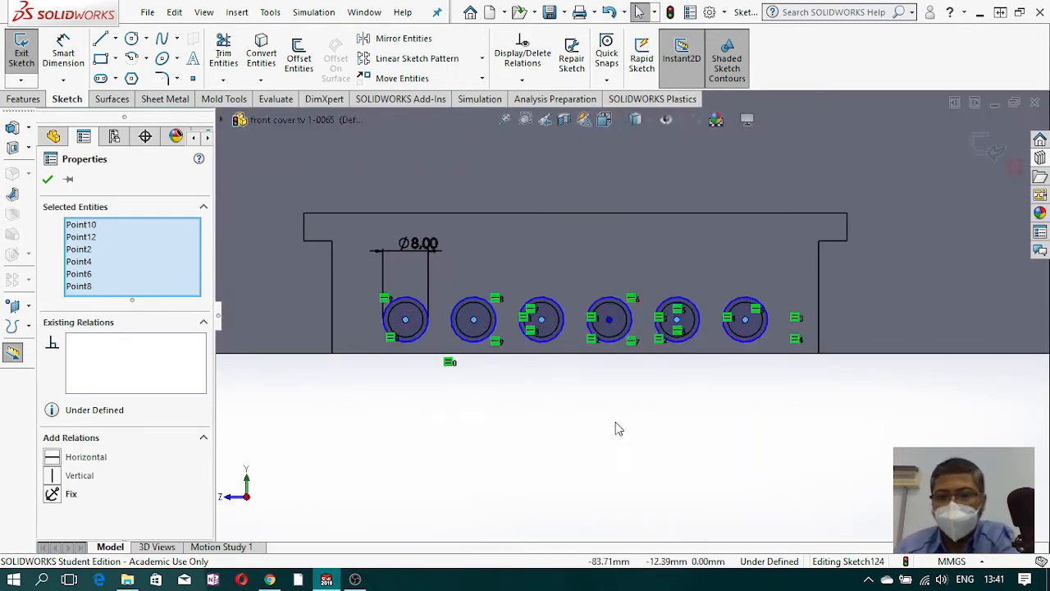
left_click(63, 53)
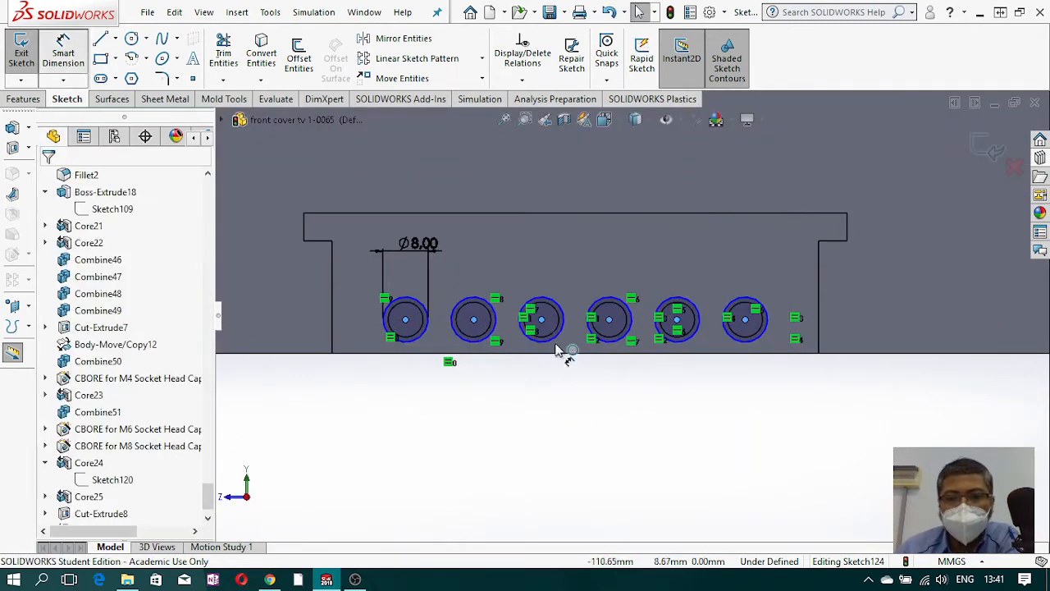
key("Escape")
left_click(745, 319)
scroll(820, 340, "up", 4)
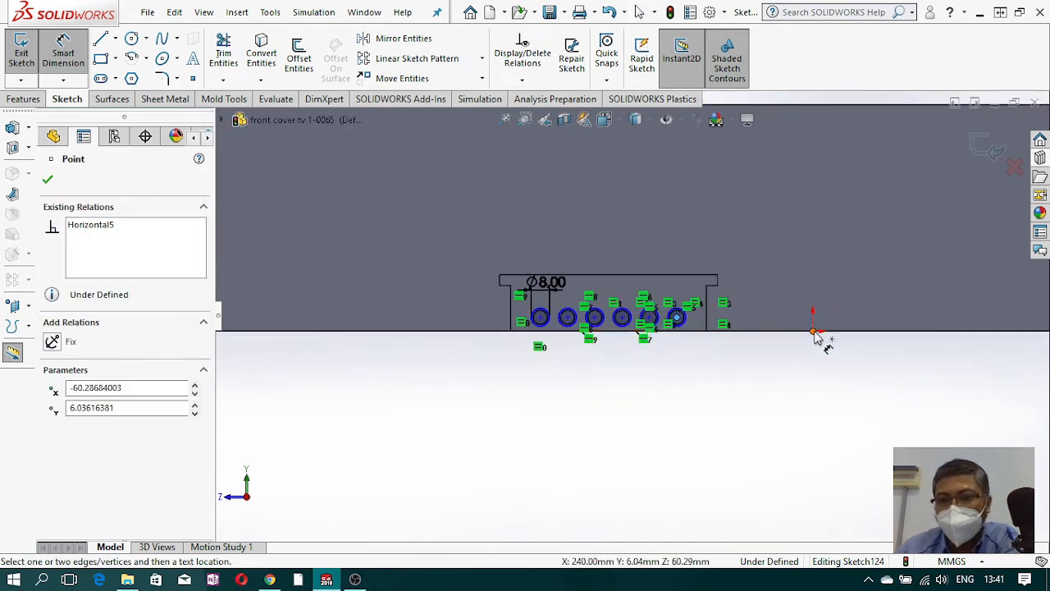
left_click(813, 332)
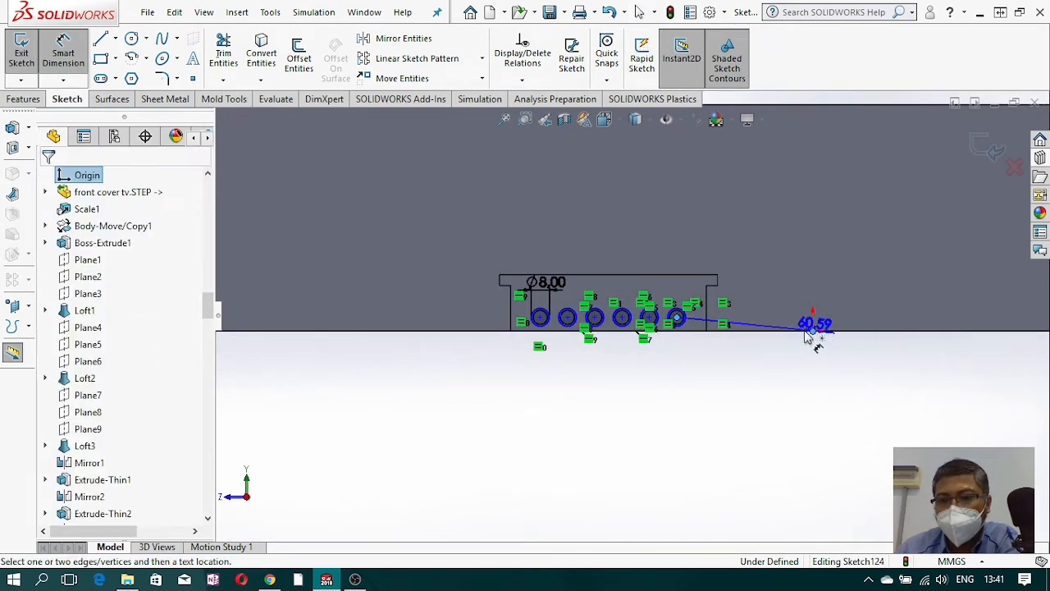
left_click(769, 251)
left_click(693, 219)
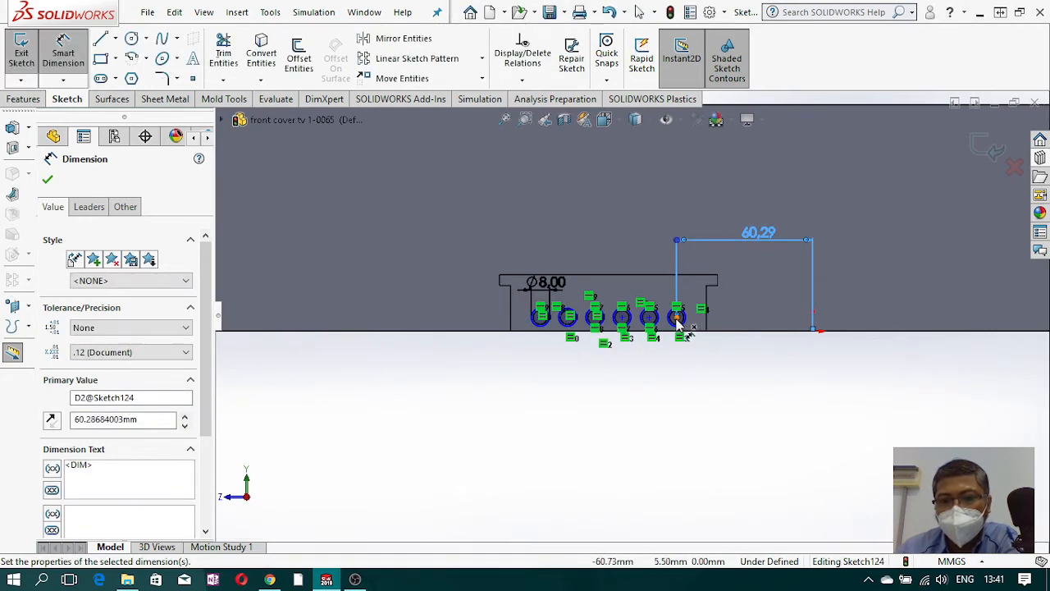
Step: Dimension the vertical distance between the origin and the circle nearest to it, keeping the measured value
scroll(678, 324, "down", 5)
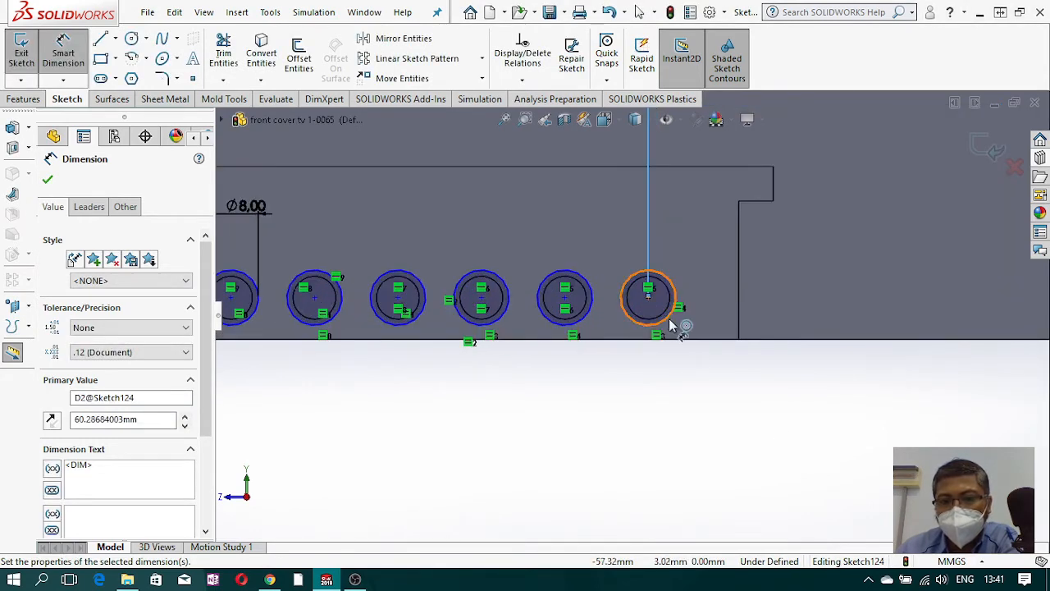
left_click(671, 324)
key("z")
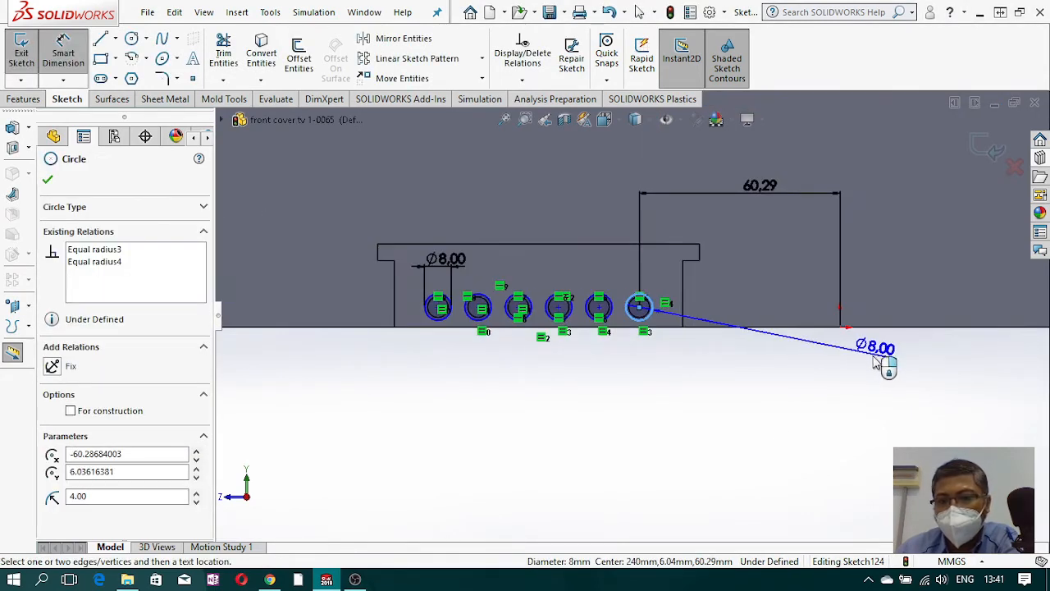
left_click(839, 328)
left_click(888, 316)
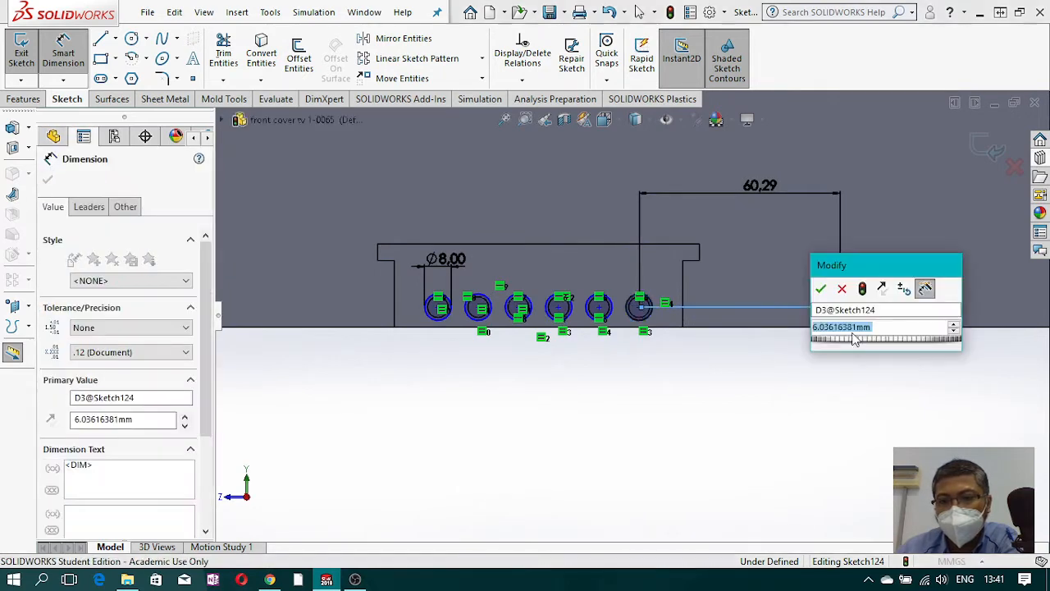
key("Return")
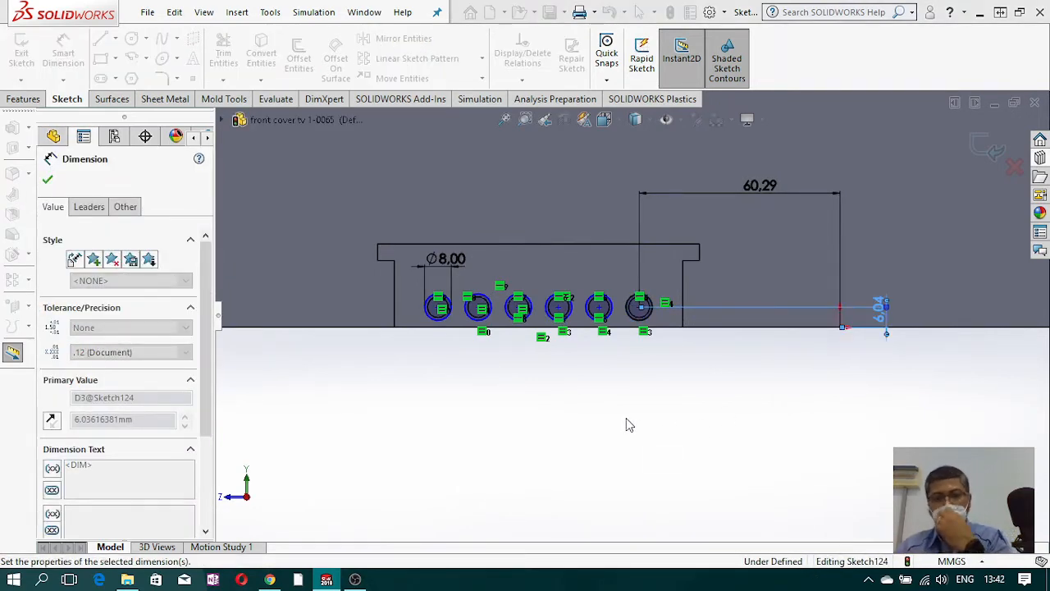
scroll(563, 364, "down", 3)
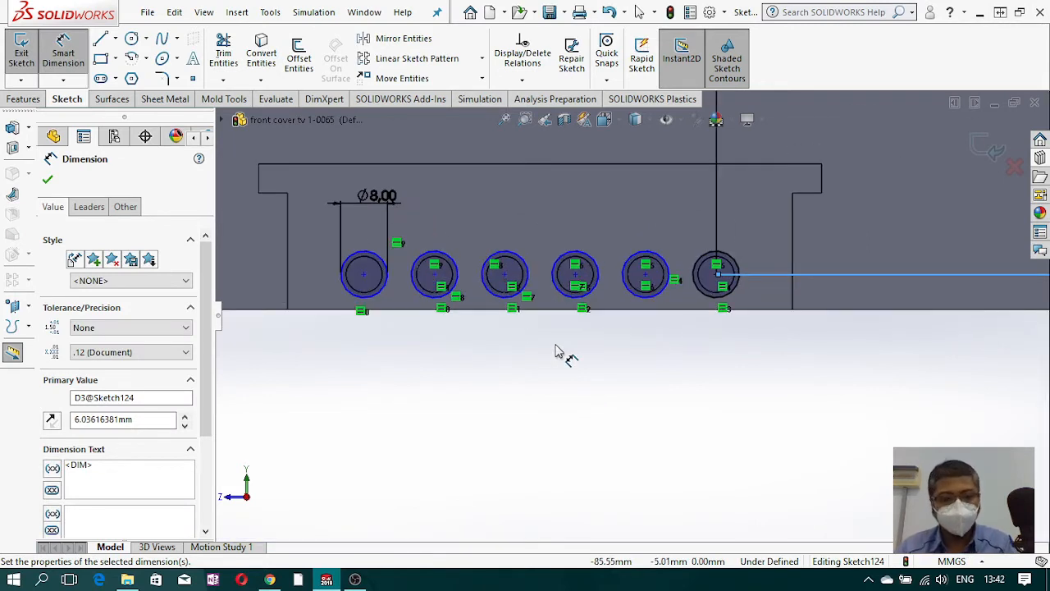
key("Escape")
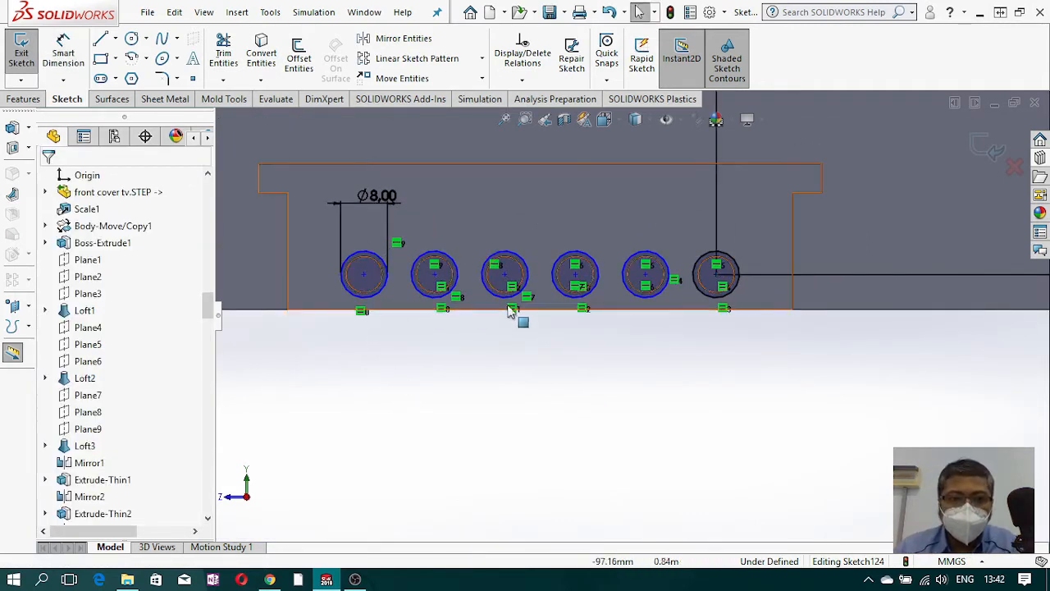
Step: Dimension the centre-to-centre spacings between the first and second and the second and third circles from the origin, keeping the measured values
left_click(65, 54)
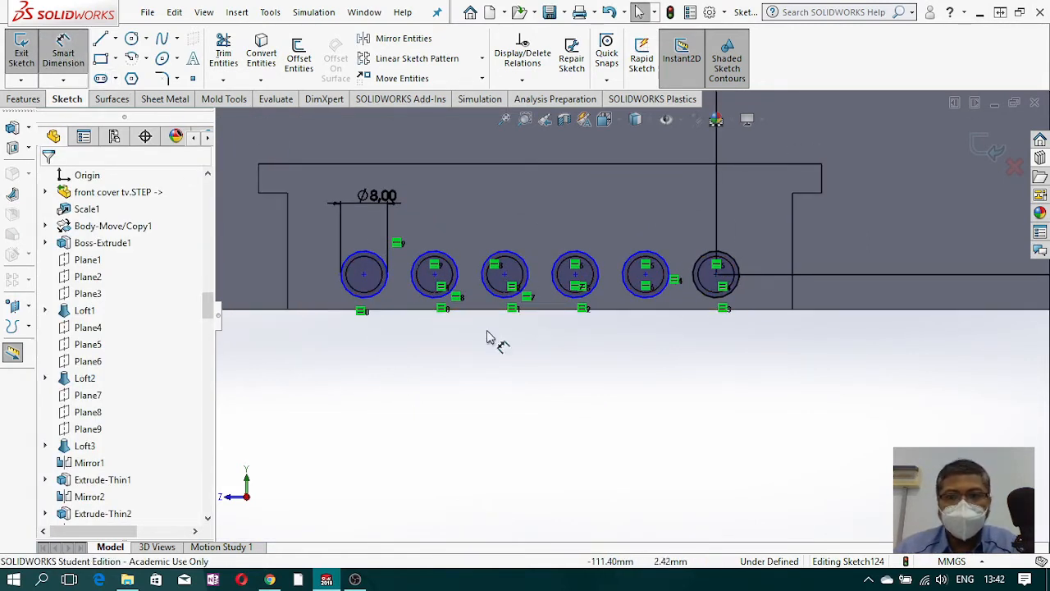
left_click(698, 294)
left_click(661, 292)
left_click(664, 361)
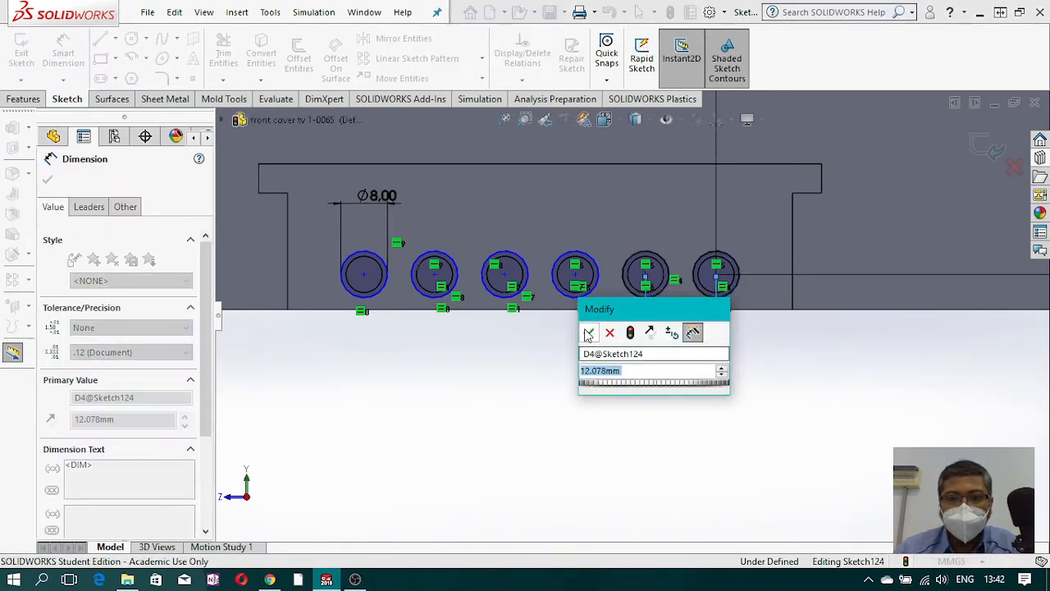
key("Return")
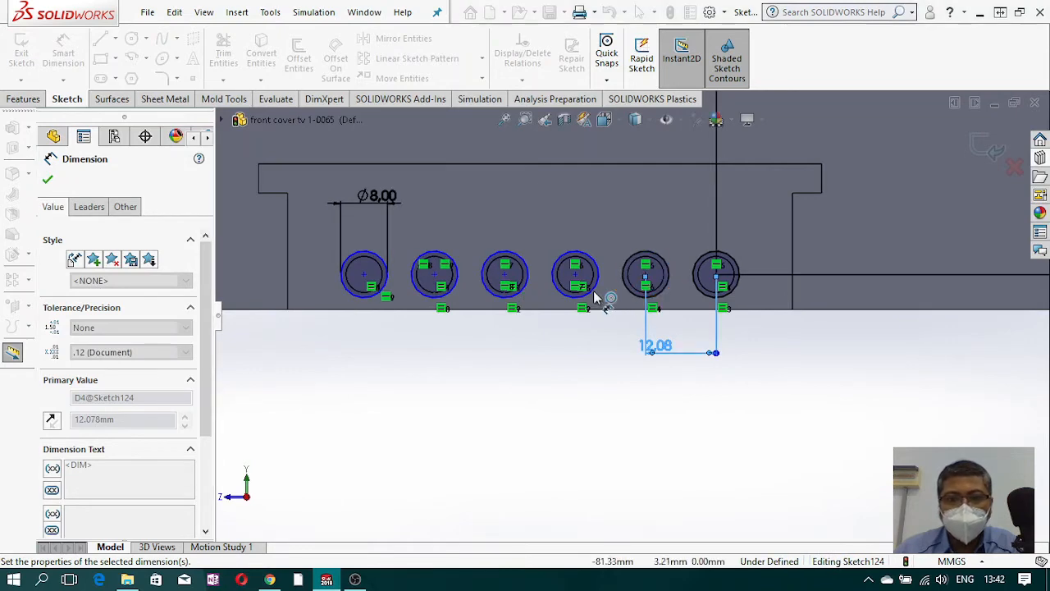
left_click(632, 293)
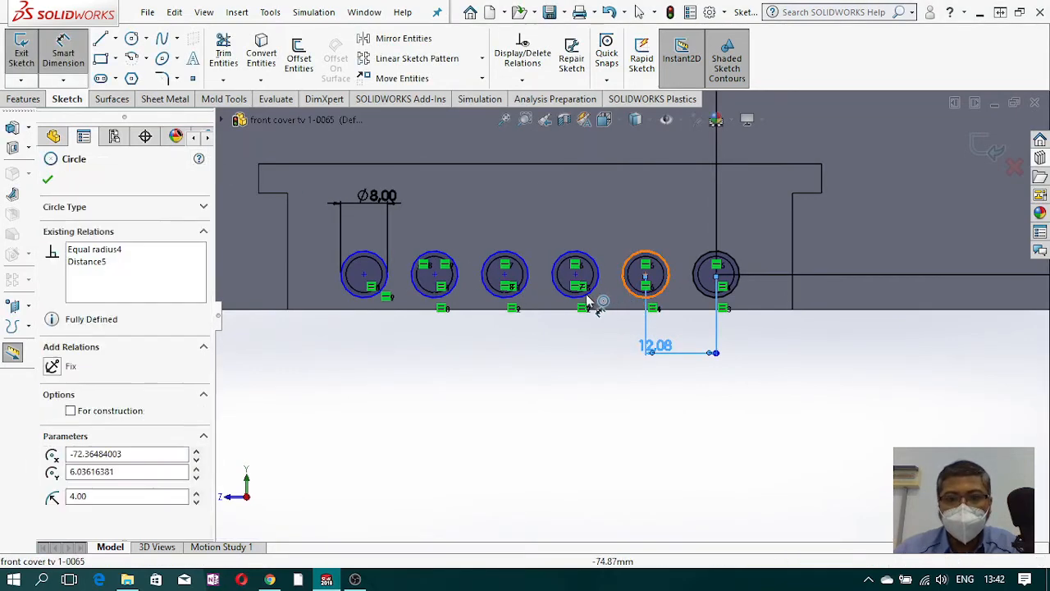
left_click(586, 302)
left_click(596, 343)
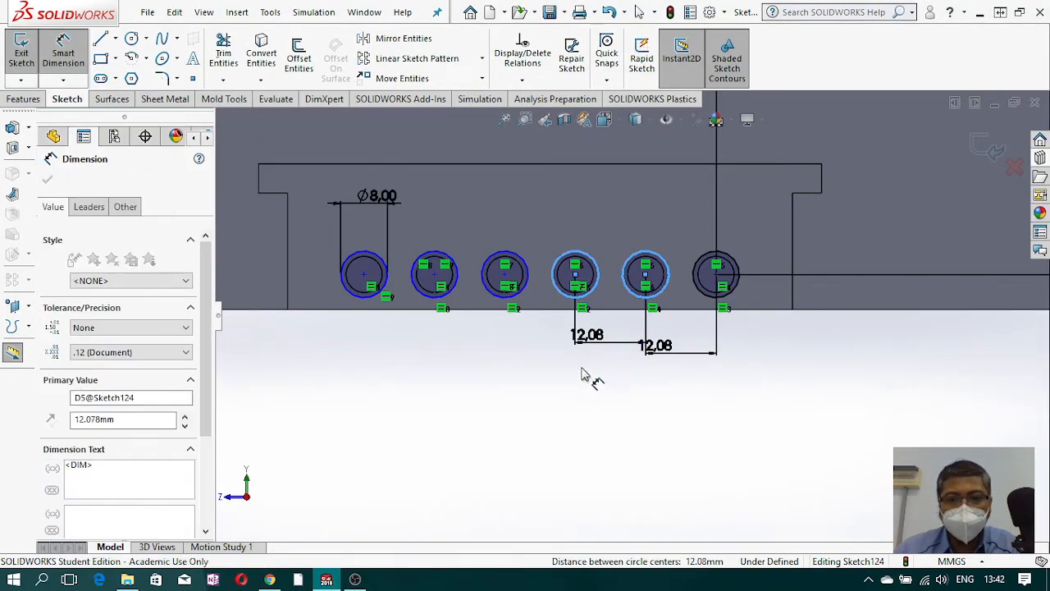
key("Return")
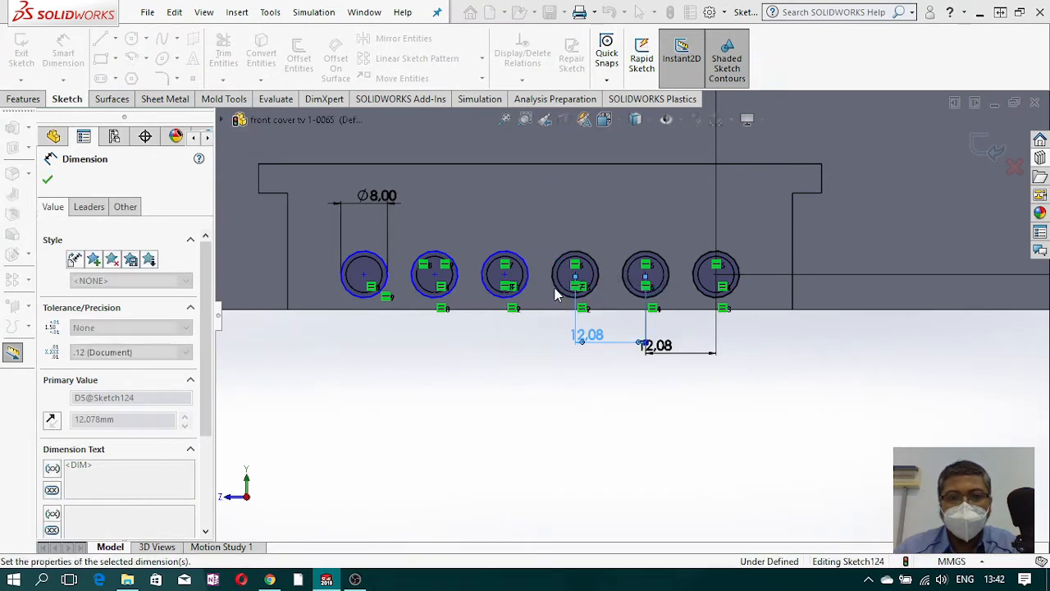
Step: Dimension the spacings between the third and fourth and the fourth and fifth circles from the origin, keeping the measured values
left_click(562, 293)
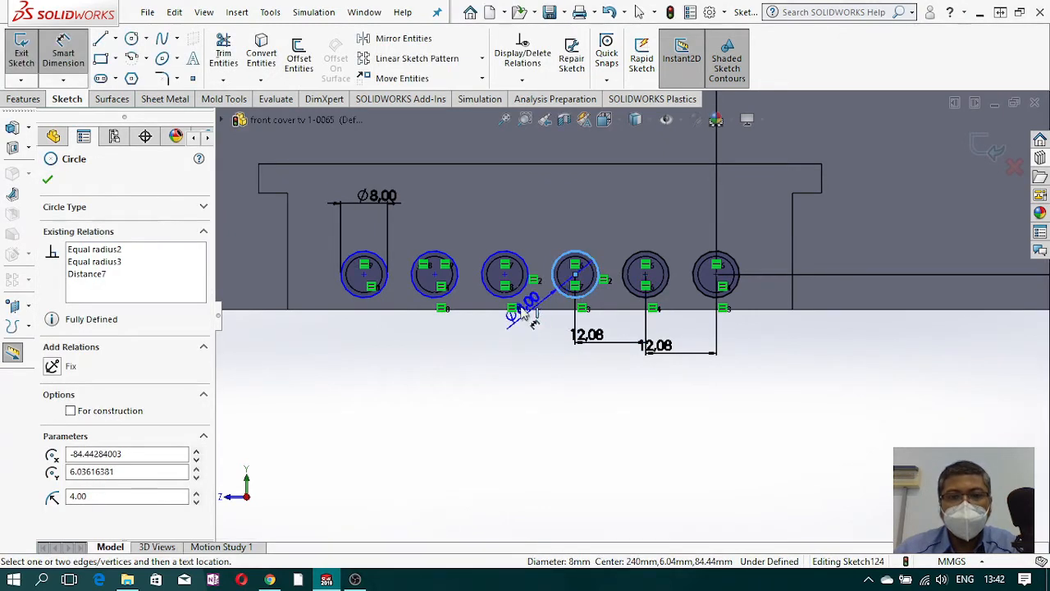
left_click(517, 302)
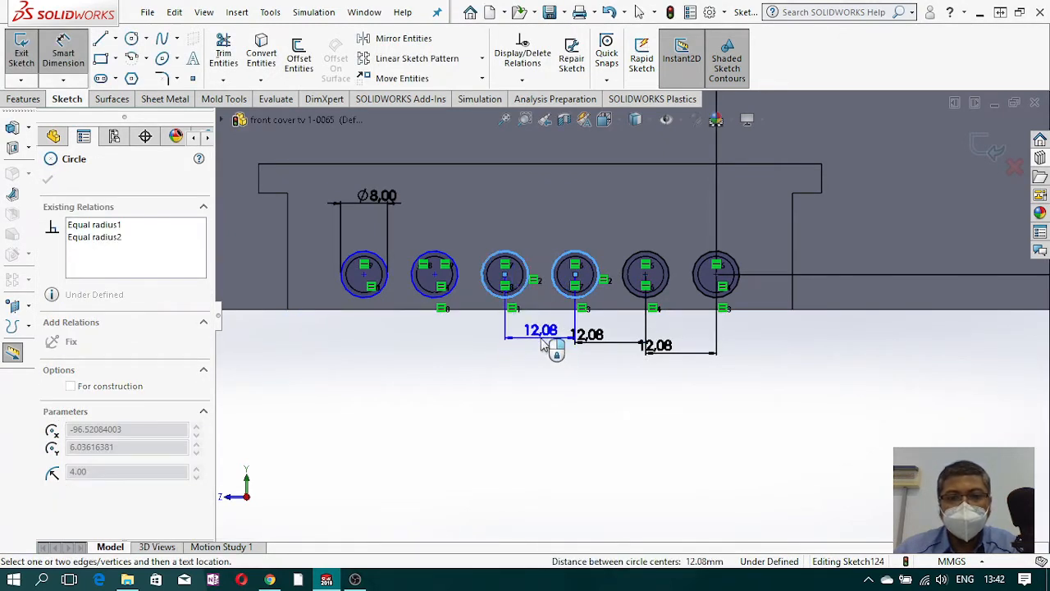
left_click(548, 342)
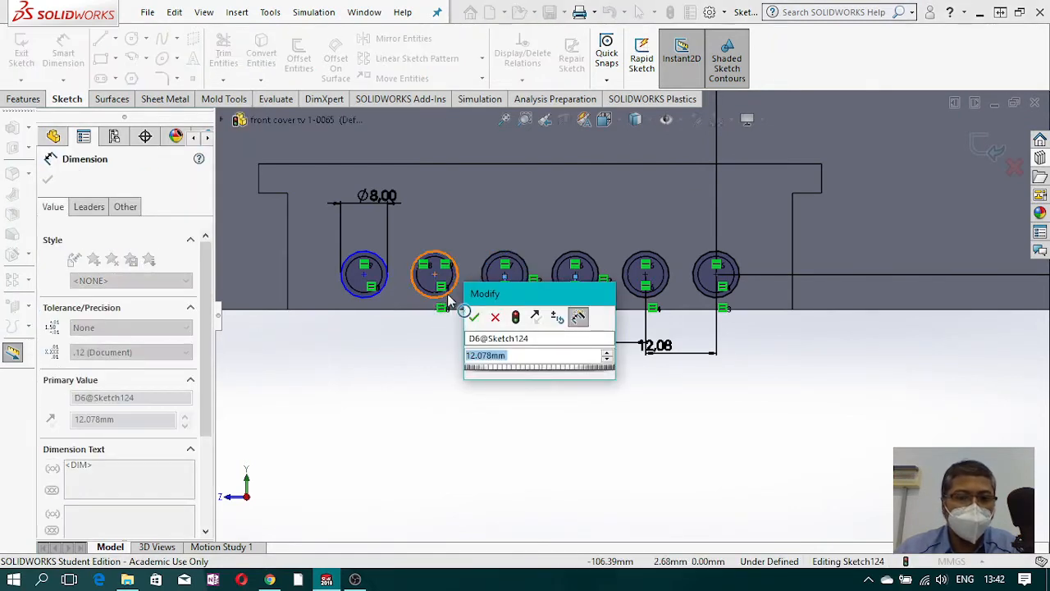
key("Return")
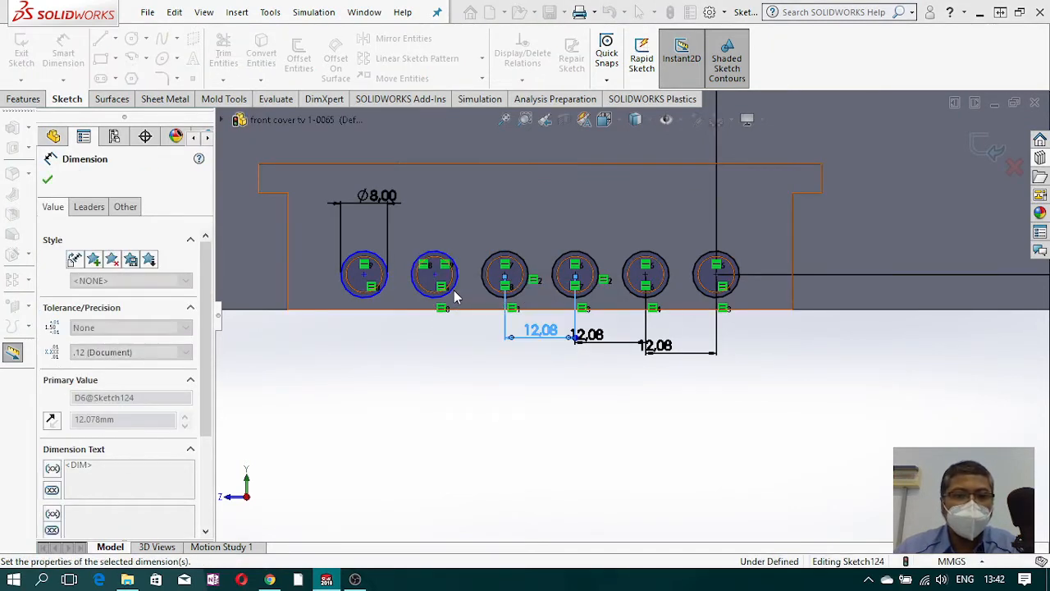
left_click(486, 289)
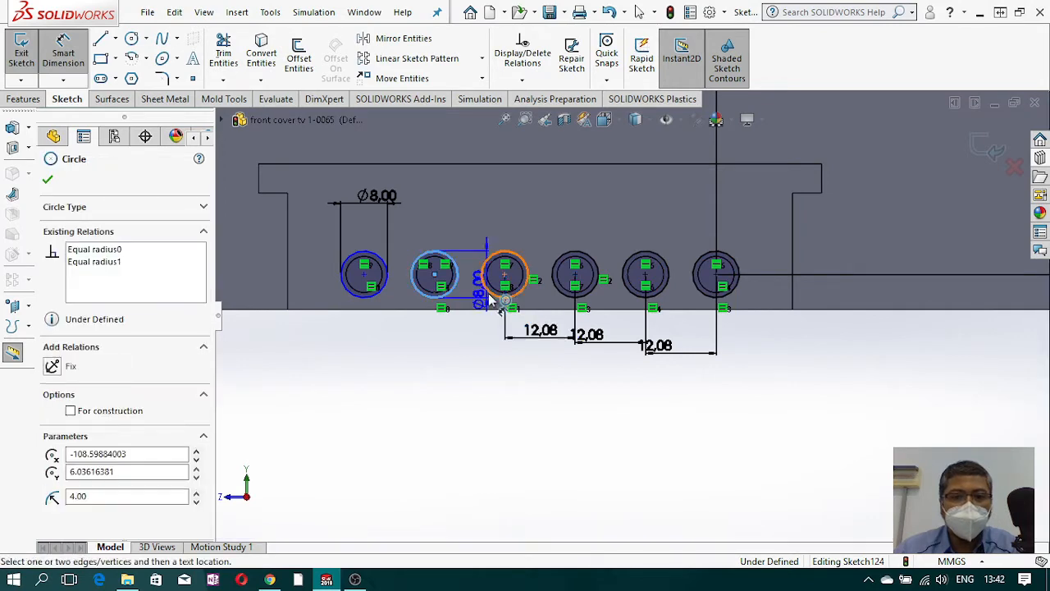
left_click(492, 301)
left_click(463, 329)
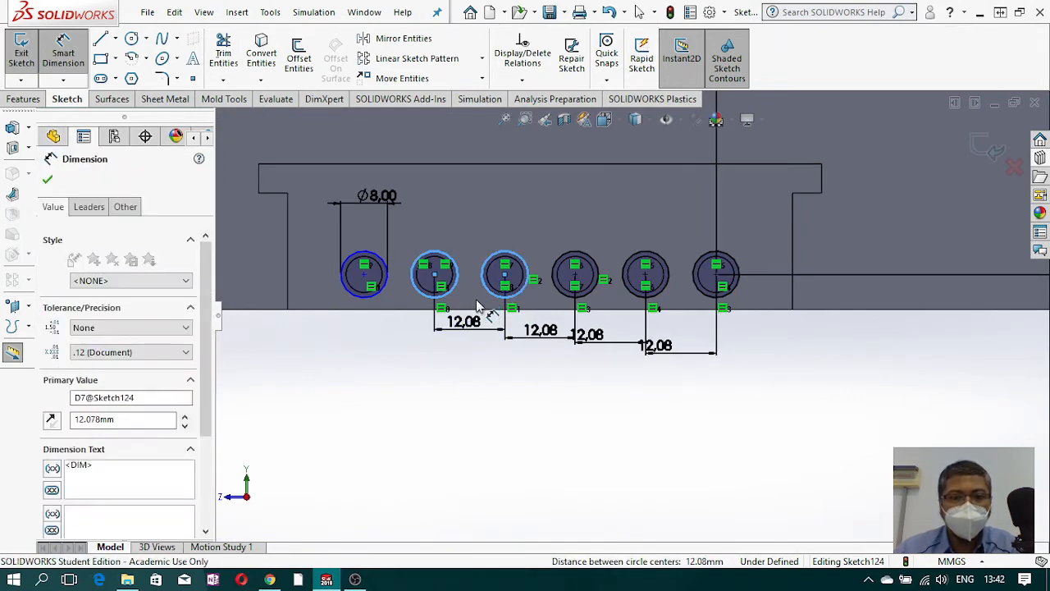
left_click(395, 308)
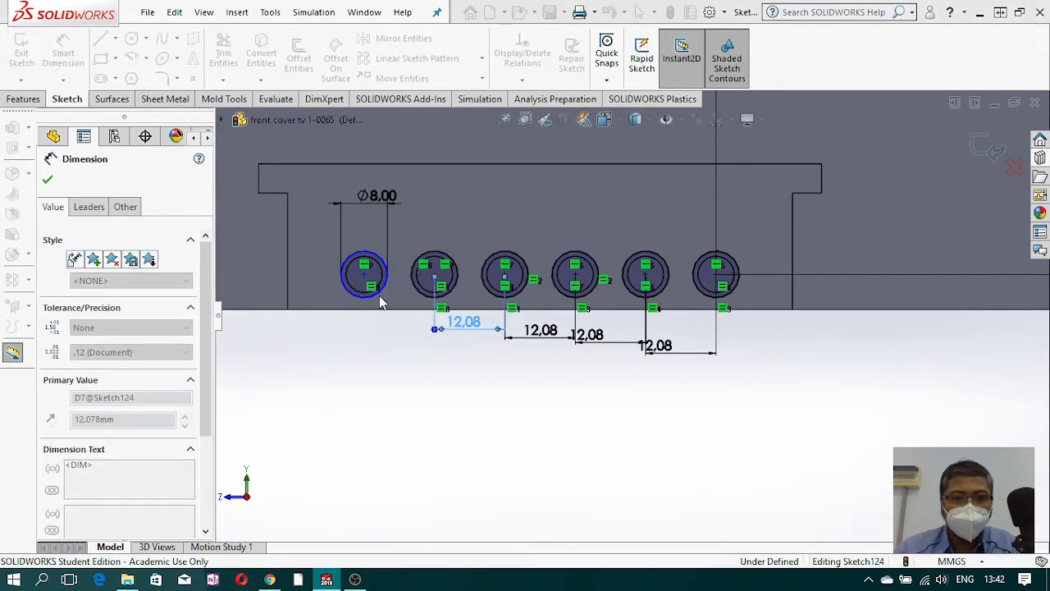
Step: Dimension the centre distance between the last two circles at the far end of the row, keeping the measured value
left_click(380, 292)
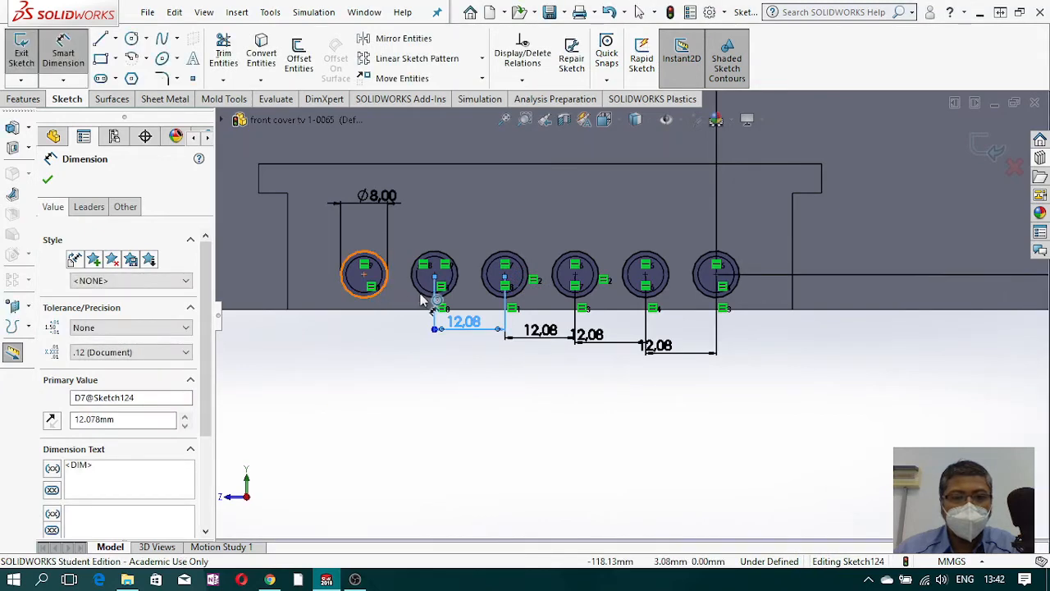
left_click(420, 294)
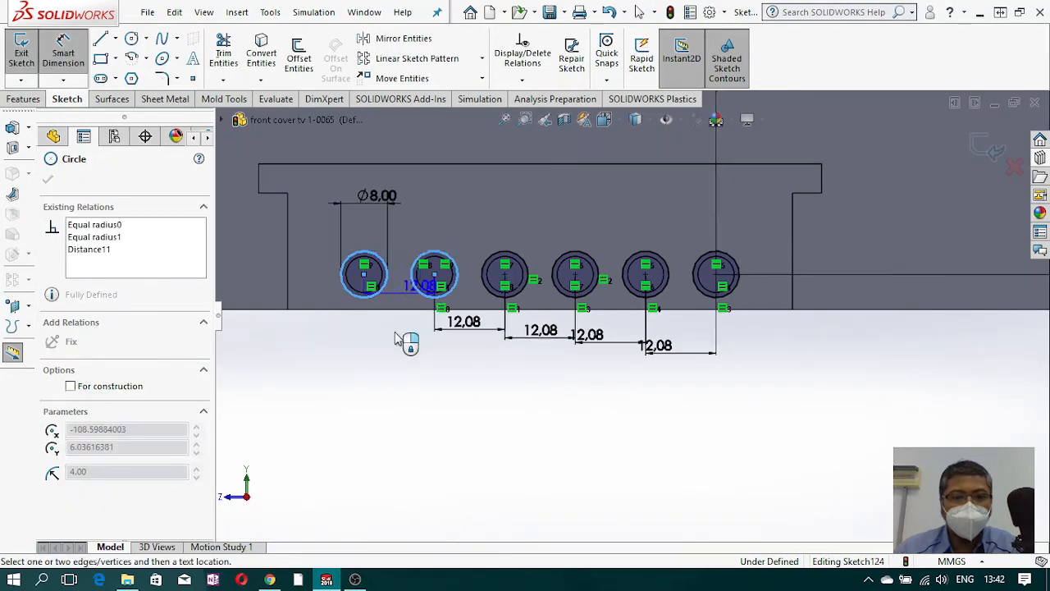
left_click(480, 391)
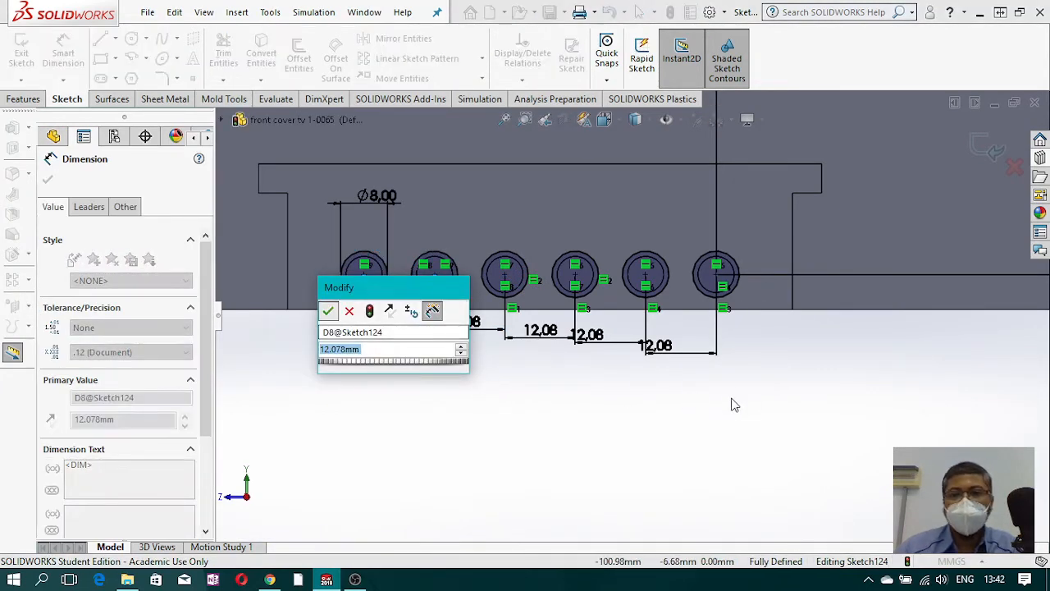
key("Return")
scroll(741, 394, "up", 1)
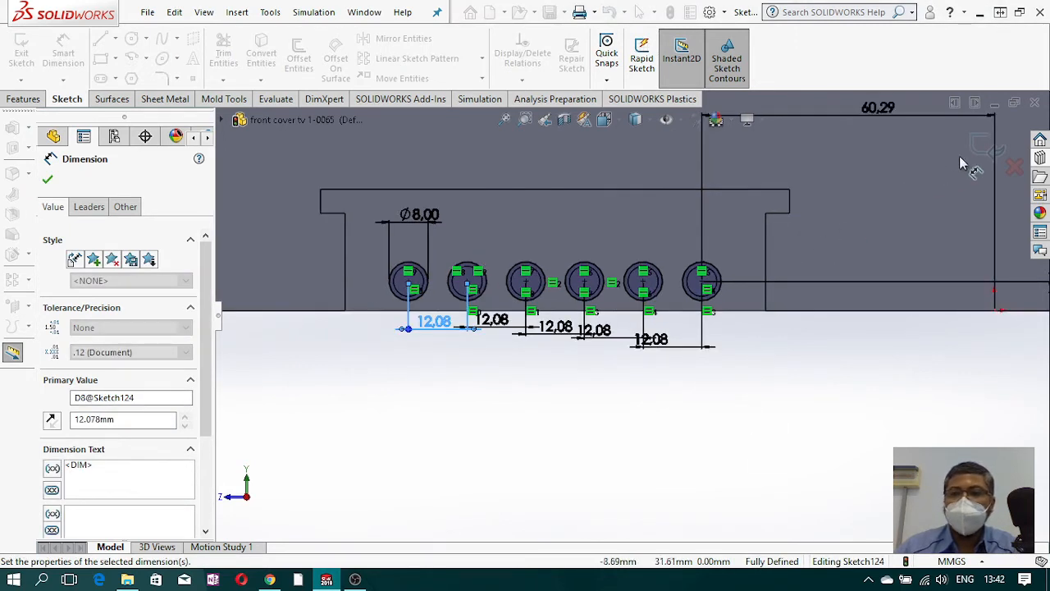
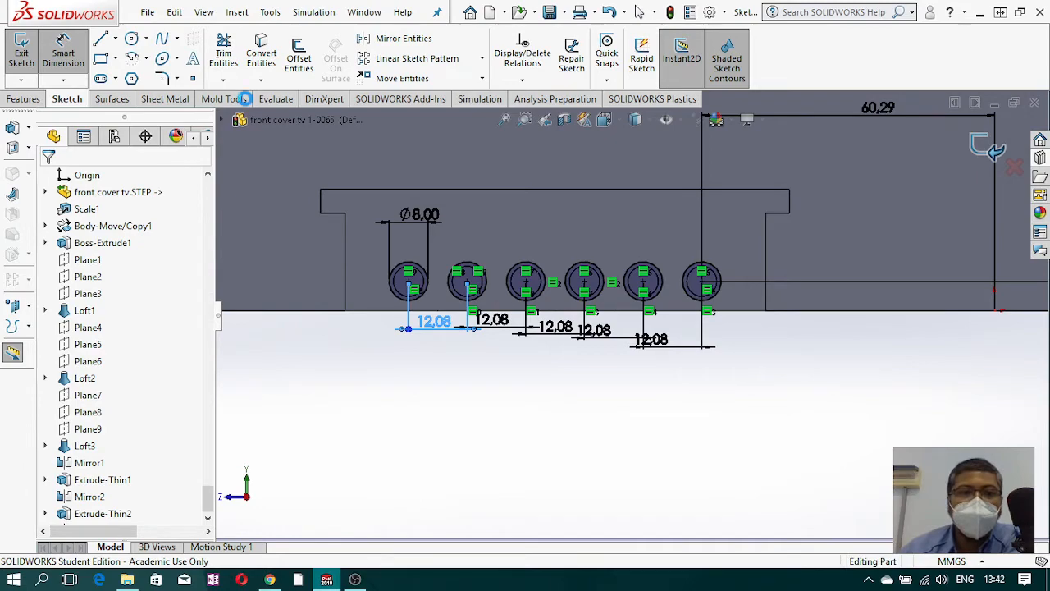
Step: Extract pin-head cores from the holder body with the six-circle sketch, using blind depths of 4 mm and 2 mm and capped ends
left_click(231, 99)
middle_click_drag(544, 299, 535, 94)
mouse_move(603, 360)
middle_mouse_down()
mouse_move(518, 354)
mouse_move(494, 508)
mouse_move(550, 541)
mouse_move(545, 525)
middle_mouse_up()
left_click(620, 51)
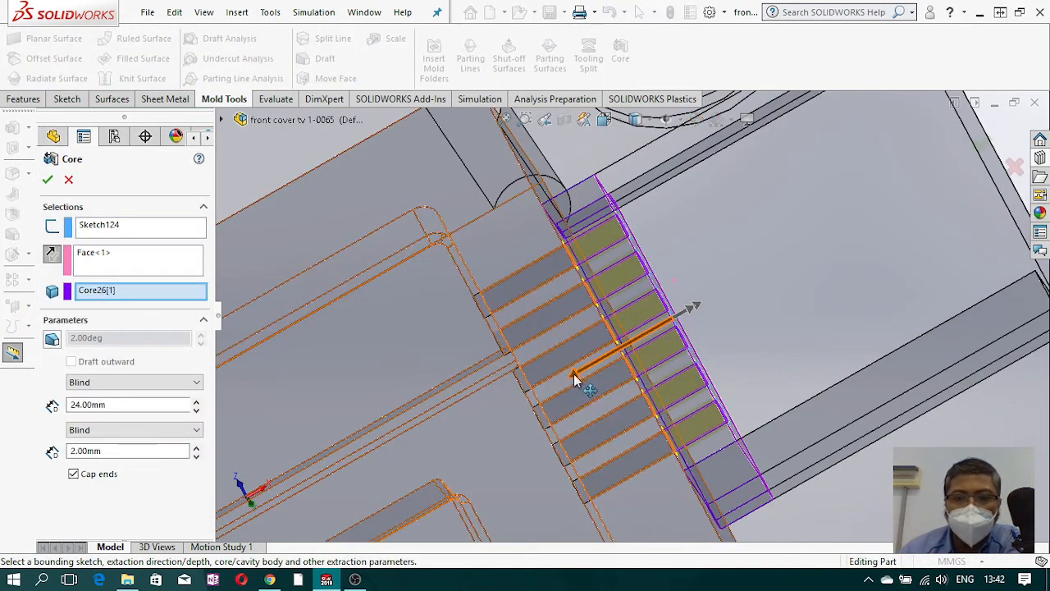
left_click_drag(617, 358, 666, 342)
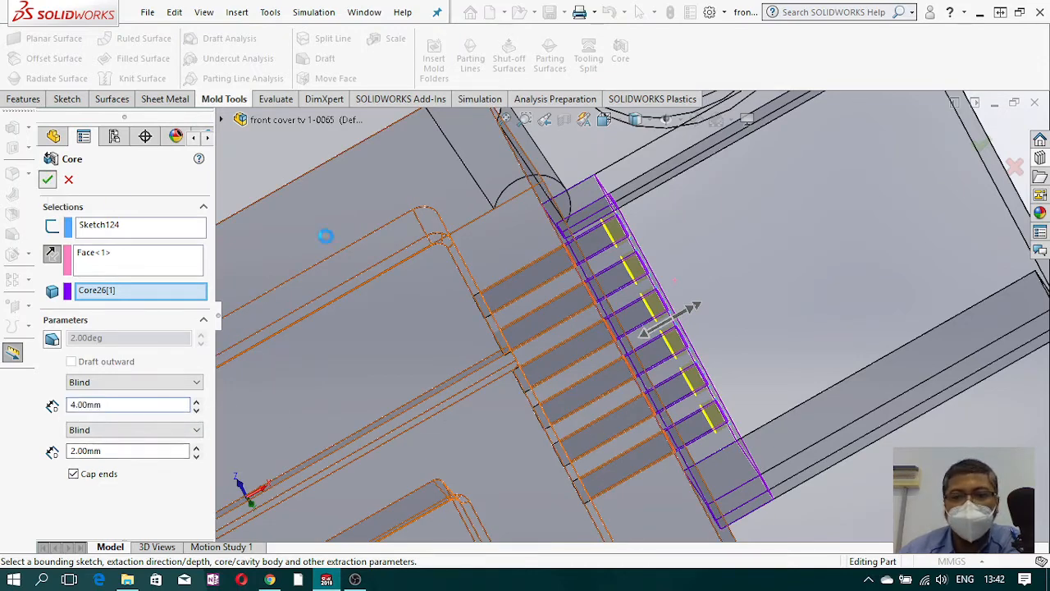
Step: Combine the first core pin at the end of the row with its larger head body, using the Add operation
scroll(810, 284, "up", 4)
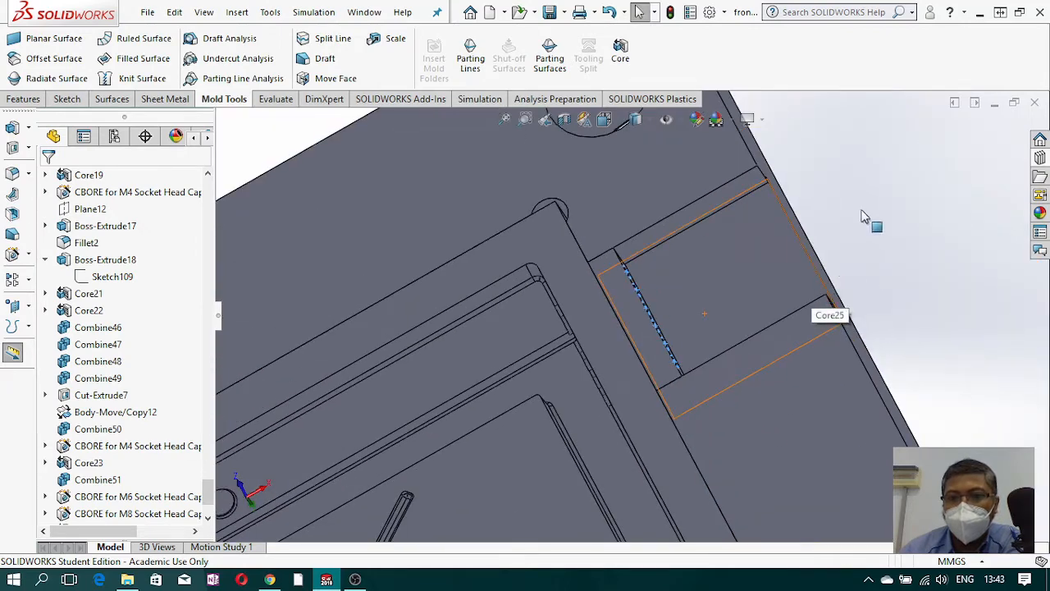
scroll(744, 262, "up", 4)
scroll(691, 241, "down", 6)
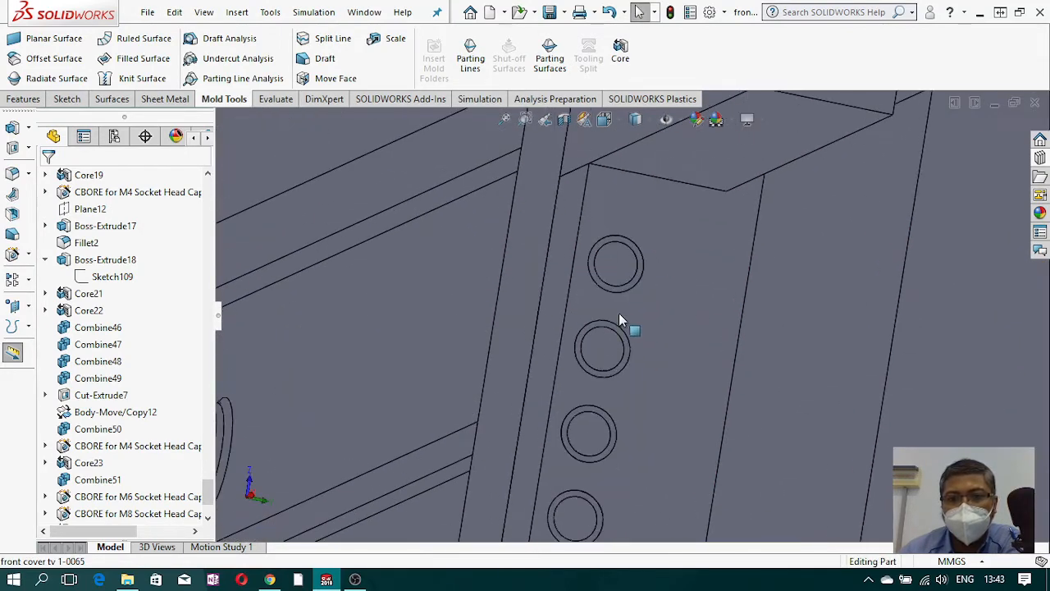
left_click(24, 99)
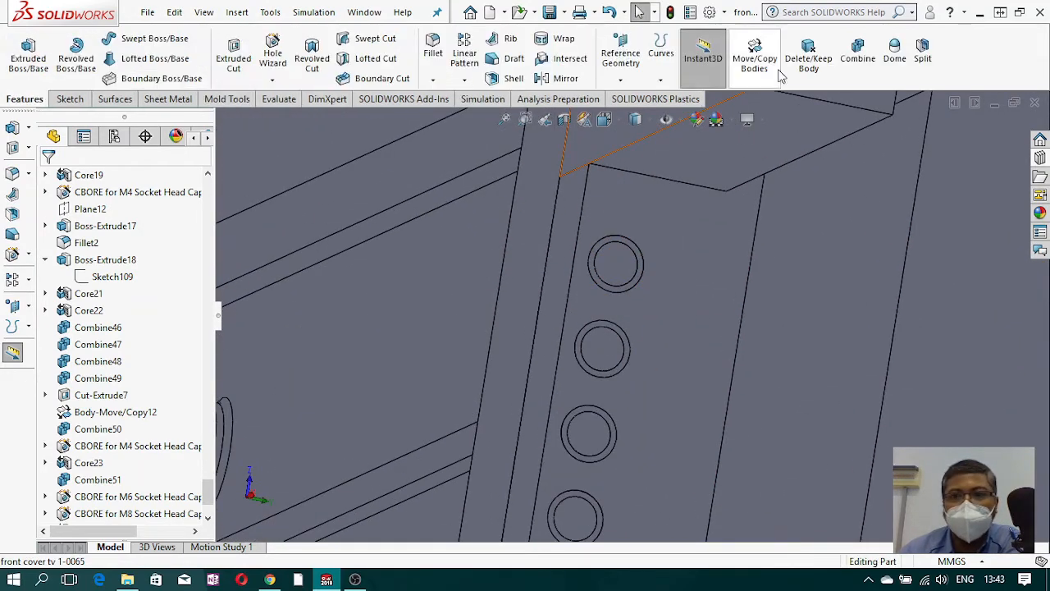
left_click(857, 57)
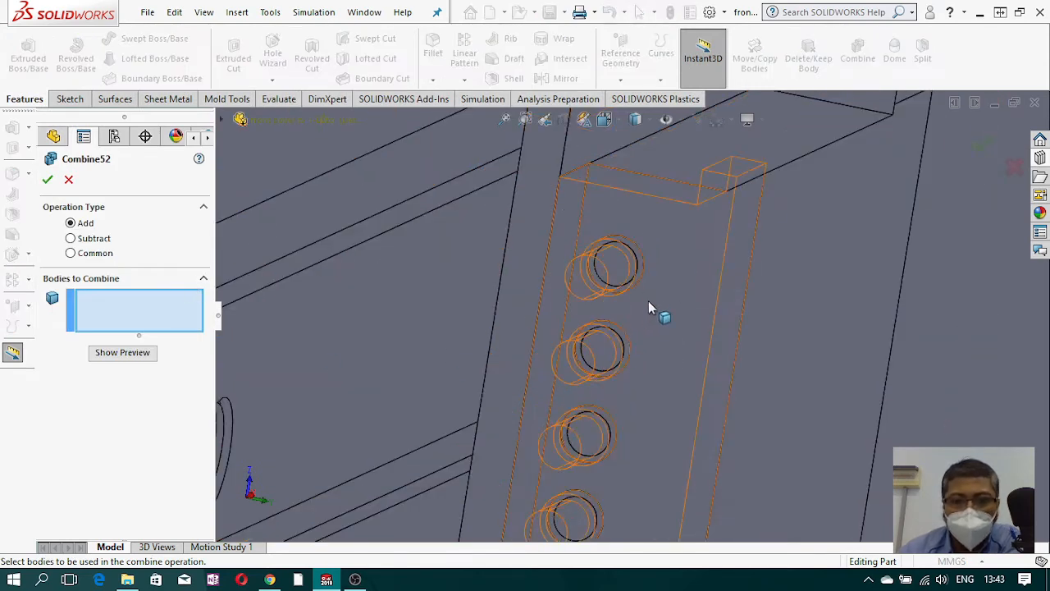
left_click(632, 251)
left_click(631, 251)
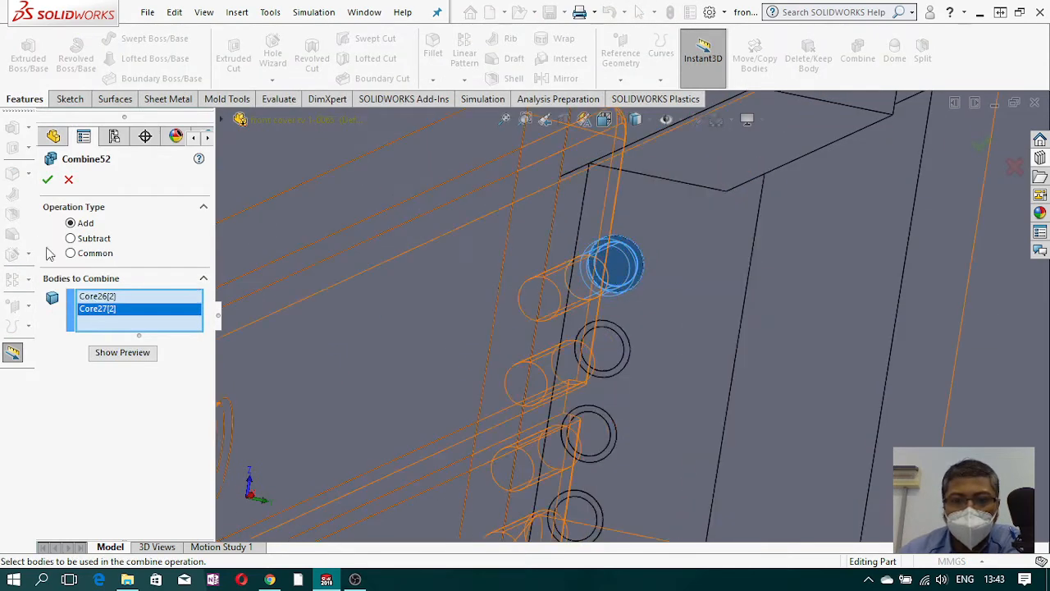
left_click(48, 181)
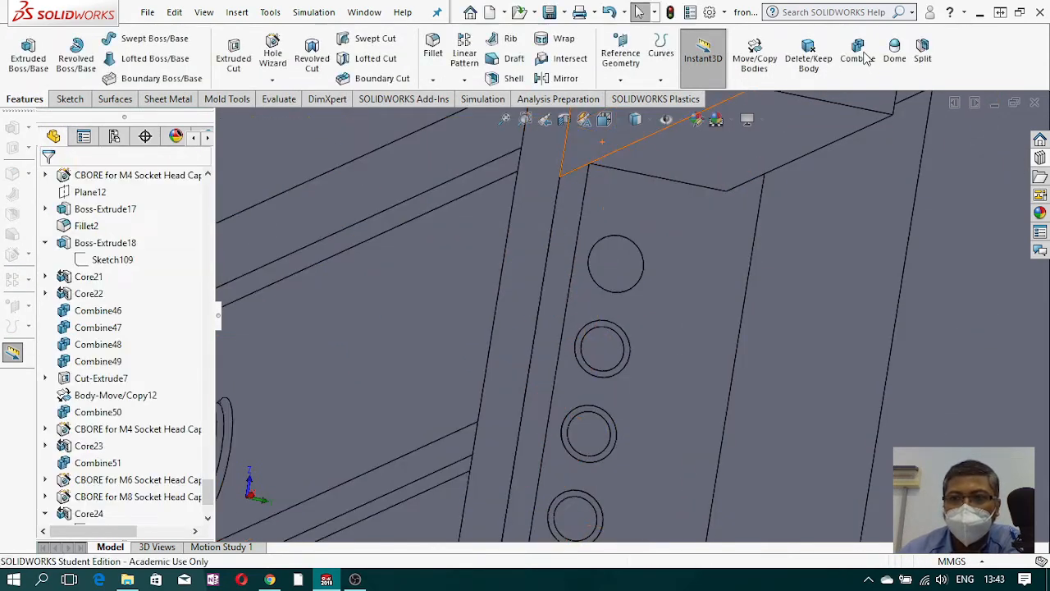
Step: Combine the second and third core pins in the row with their larger head bodies, using the Add operation
left_click(608, 341)
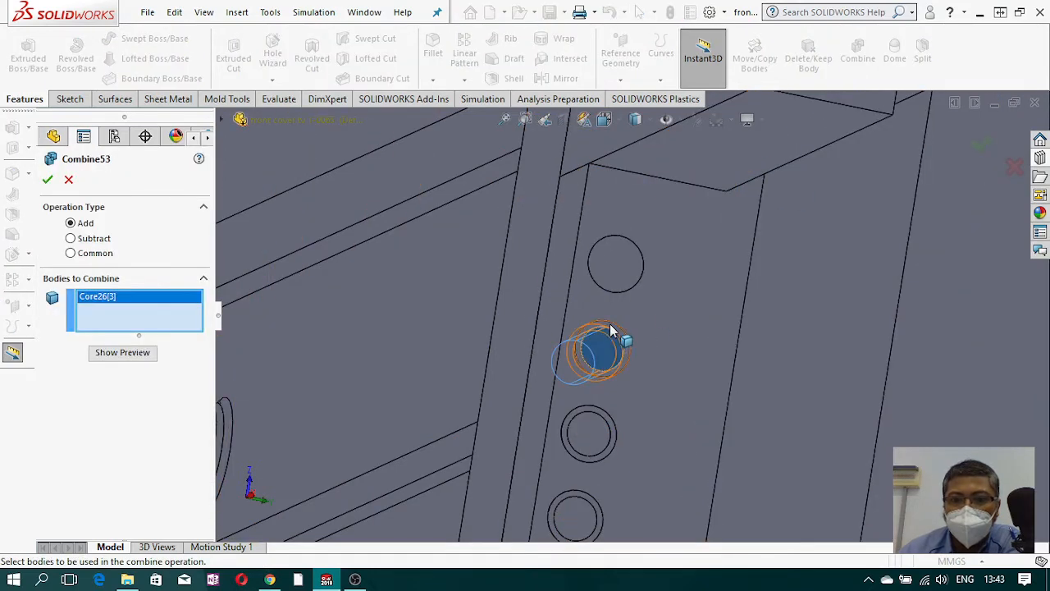
left_click(611, 330)
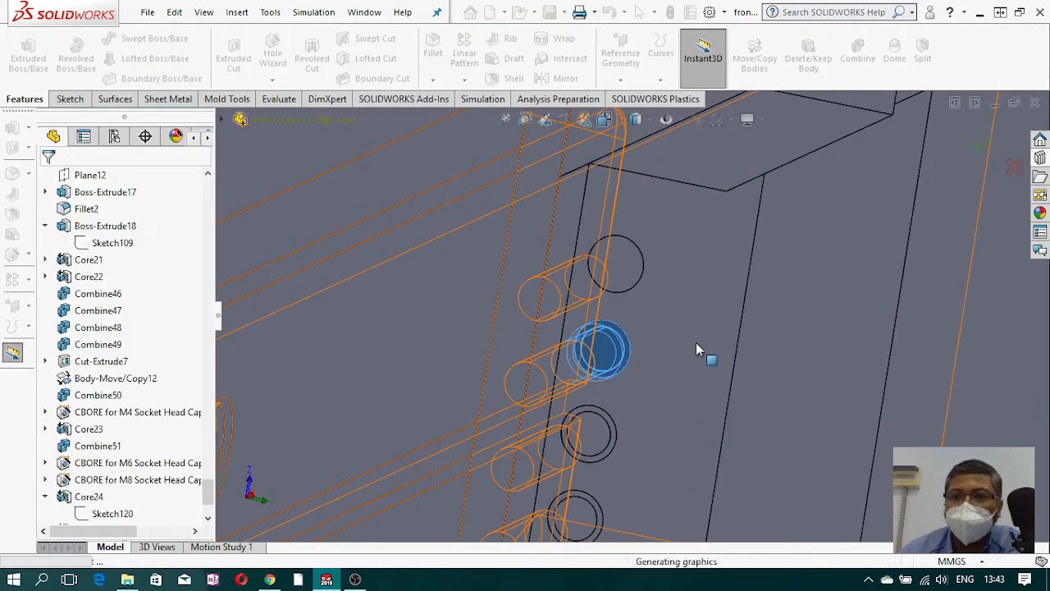
left_click(852, 64)
left_click(595, 420)
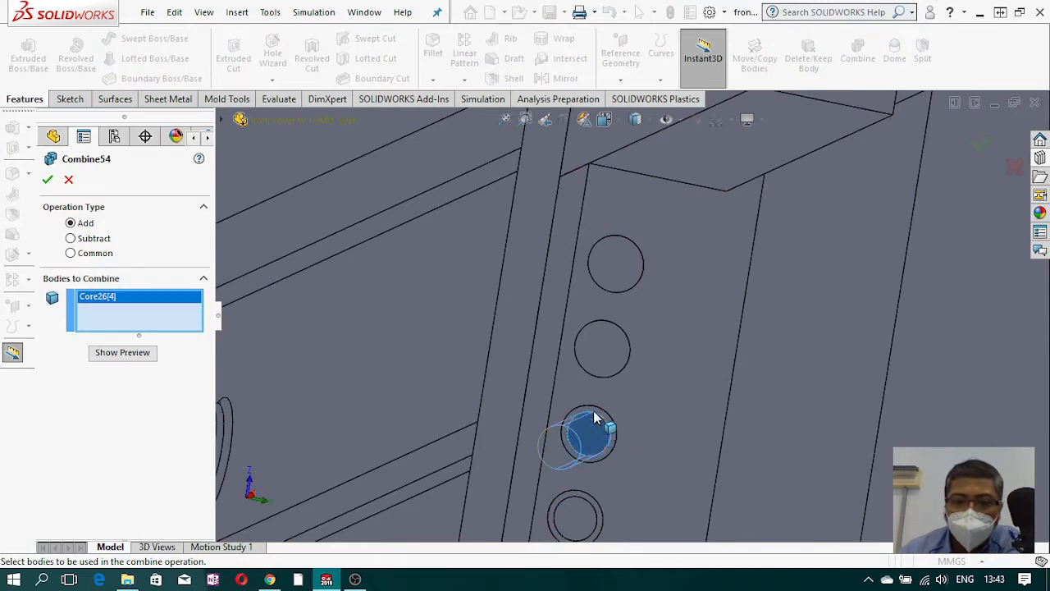
left_click(602, 424)
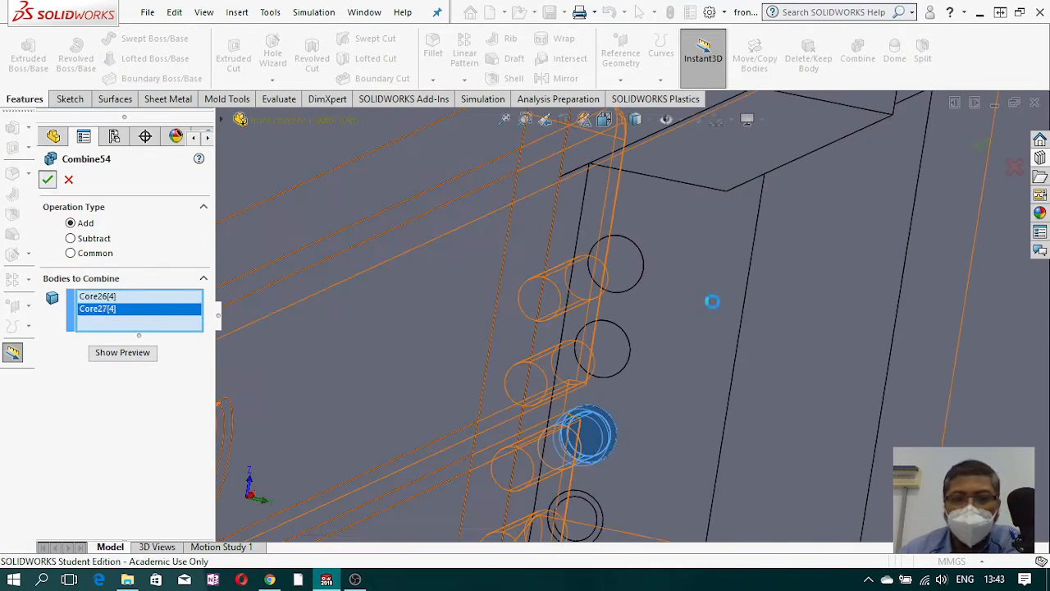
Step: Combine the fourth and fifth core pins in the row with their larger head bodies, using the Add operation
scroll(694, 437, "up", 5)
scroll(626, 430, "down", 2)
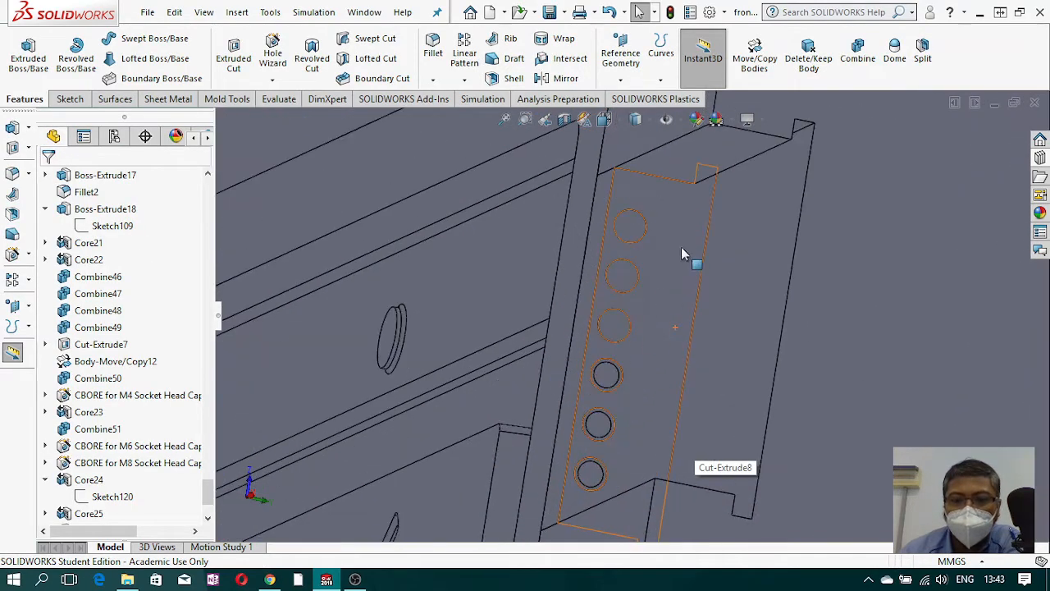
left_click(858, 64)
left_click(606, 374)
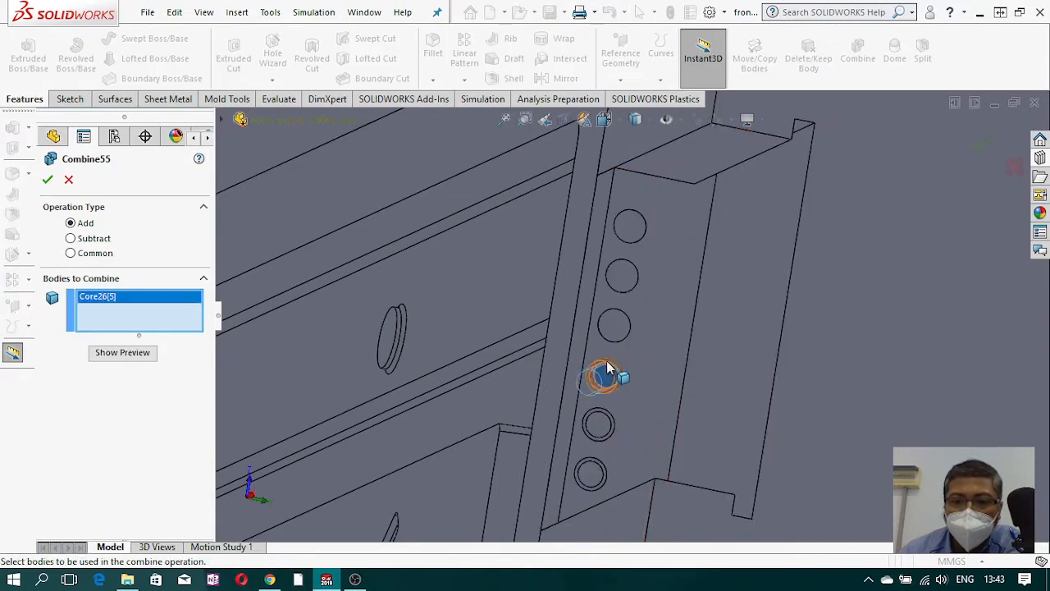
left_click(606, 371)
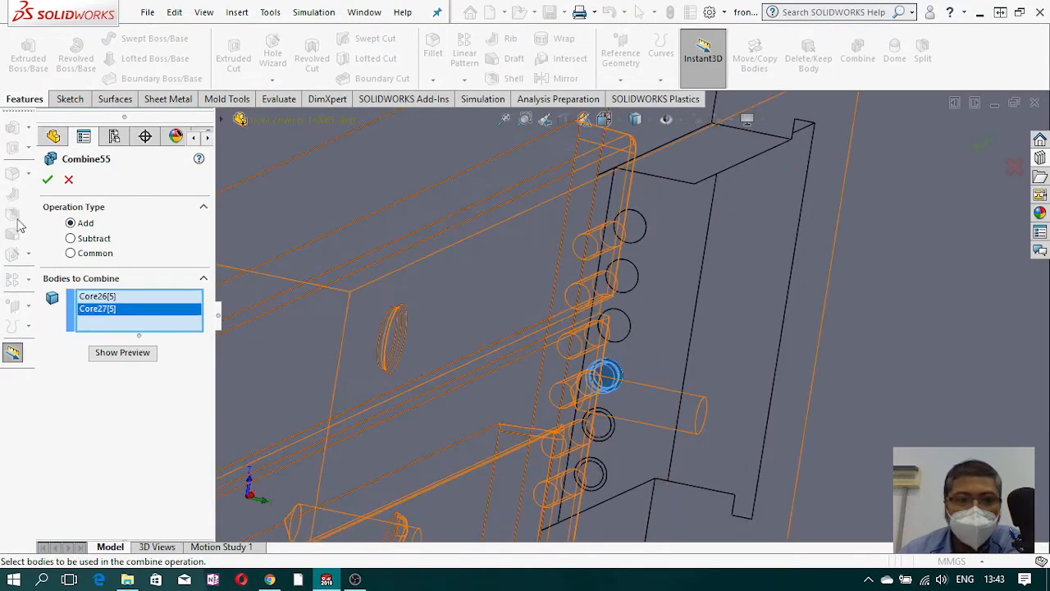
right_click(725, 433)
scroll(595, 441, "down", 5)
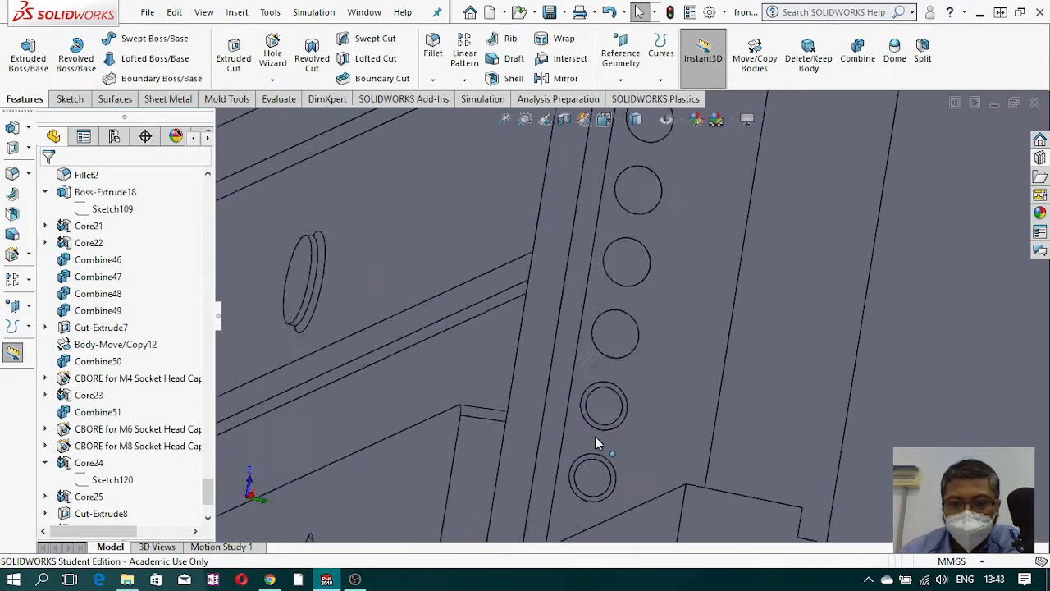
left_click(861, 58)
left_click(618, 367)
left_click(637, 338)
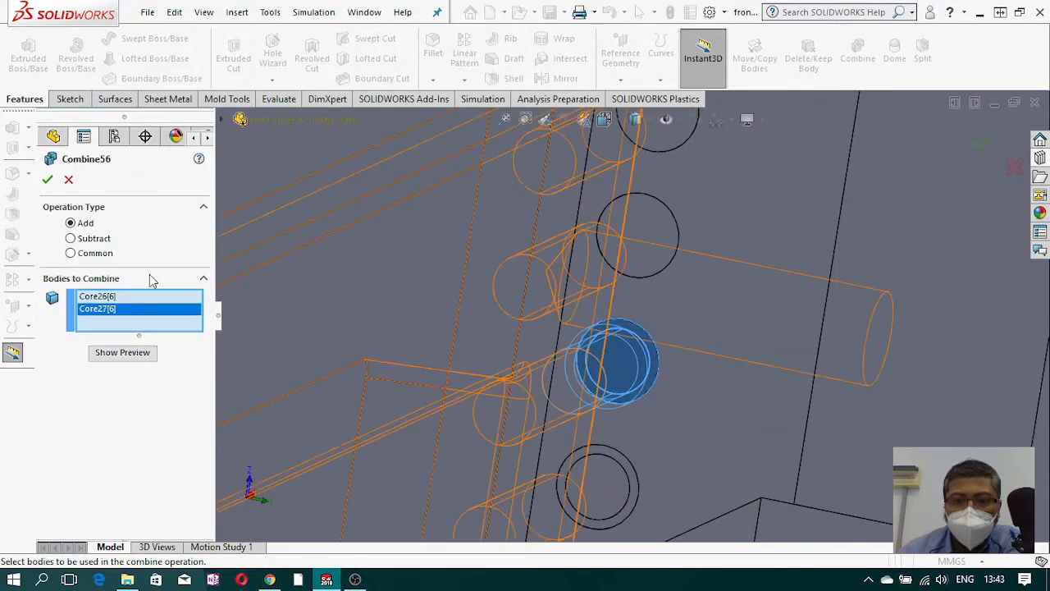
Step: Combine the sixth core pin, the last in the row, with its larger head body using the Add operation
scroll(627, 445, "down", 6)
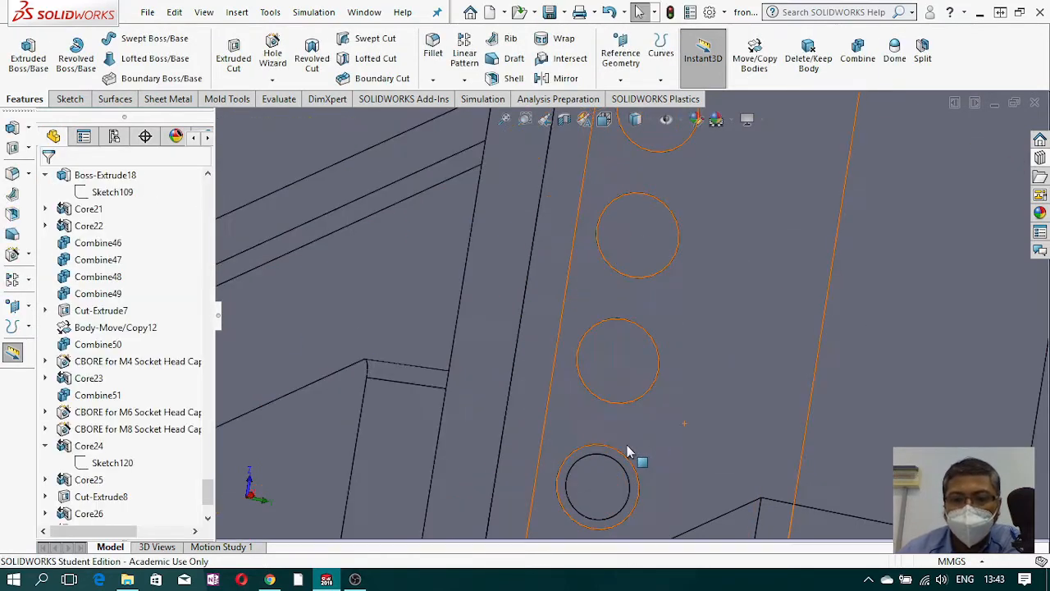
left_click(857, 56)
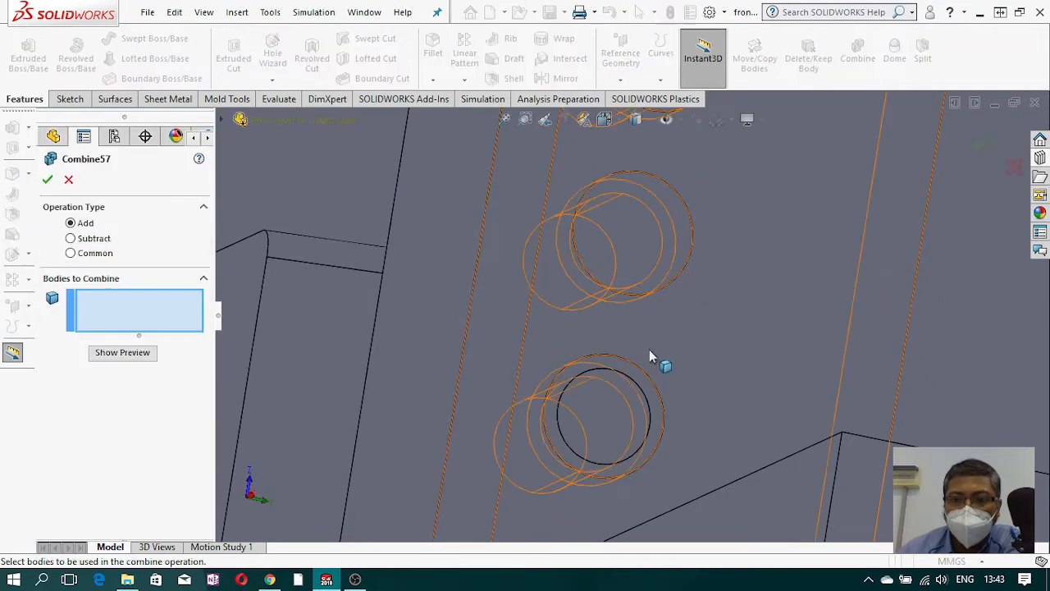
left_click(622, 410)
left_click(630, 376)
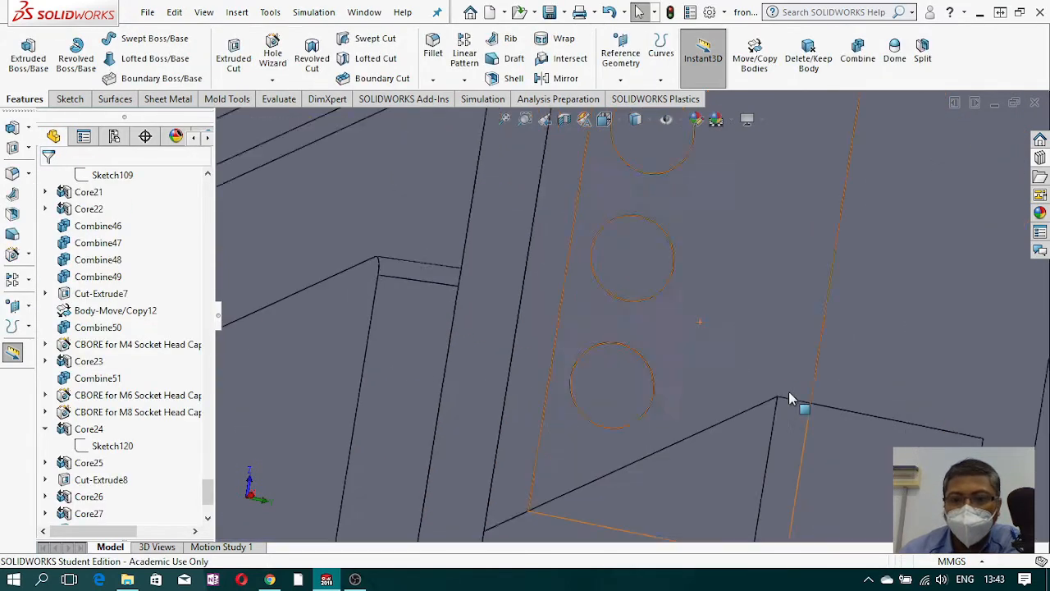
Step: Start a sketch on the holder's rear face with the six pin heads and convert the face's T-shaped outline into sketch entities
scroll(816, 382, "up", 5)
middle_click_drag(658, 327, 654, 298)
scroll(605, 262, "down", 5)
middle_click_drag(603, 260, 632, 259)
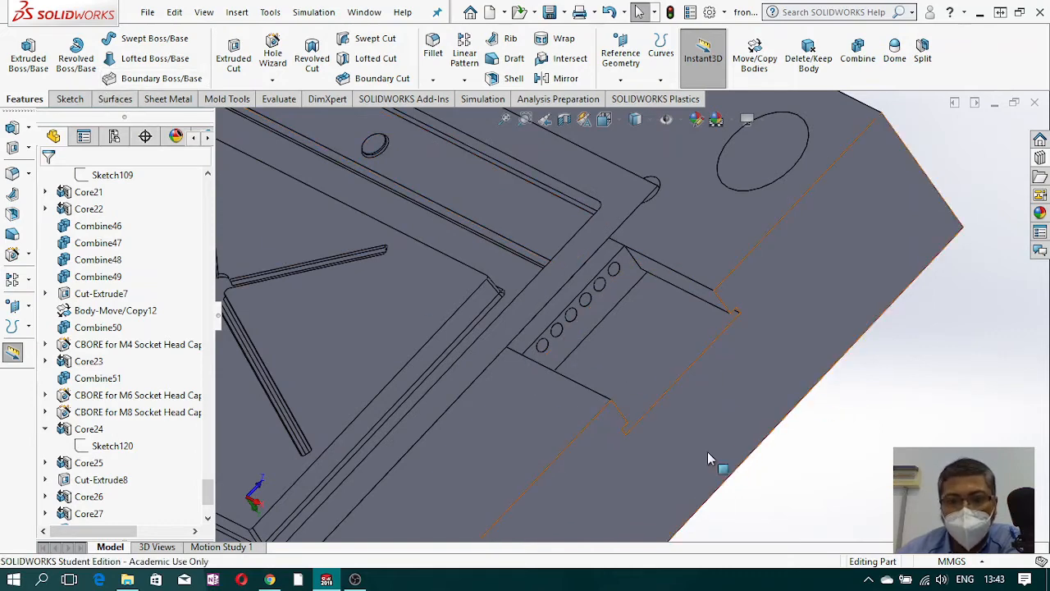
left_click(70, 99)
left_click(35, 52)
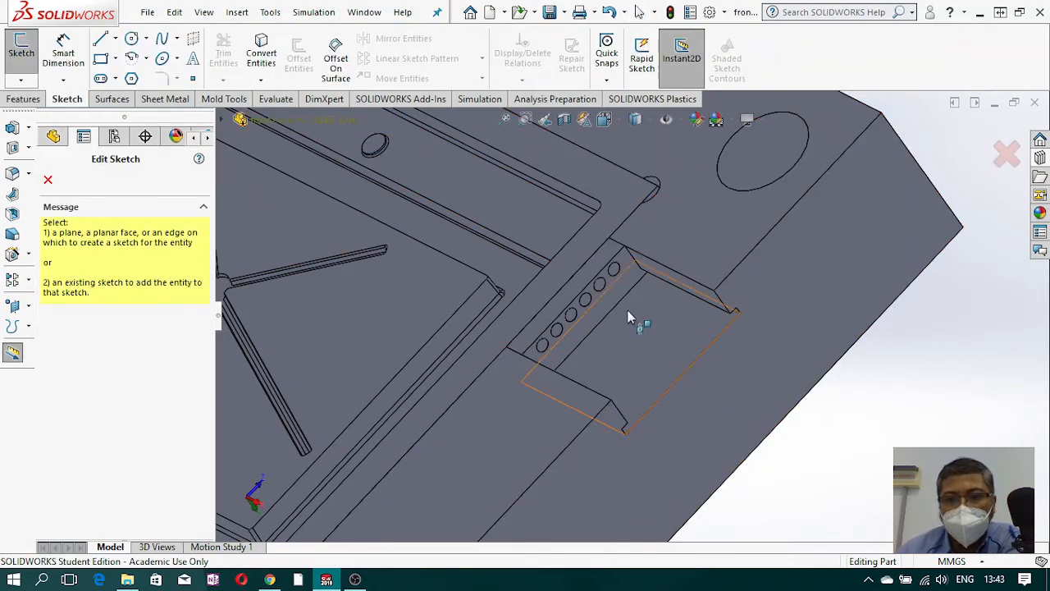
left_click(617, 305)
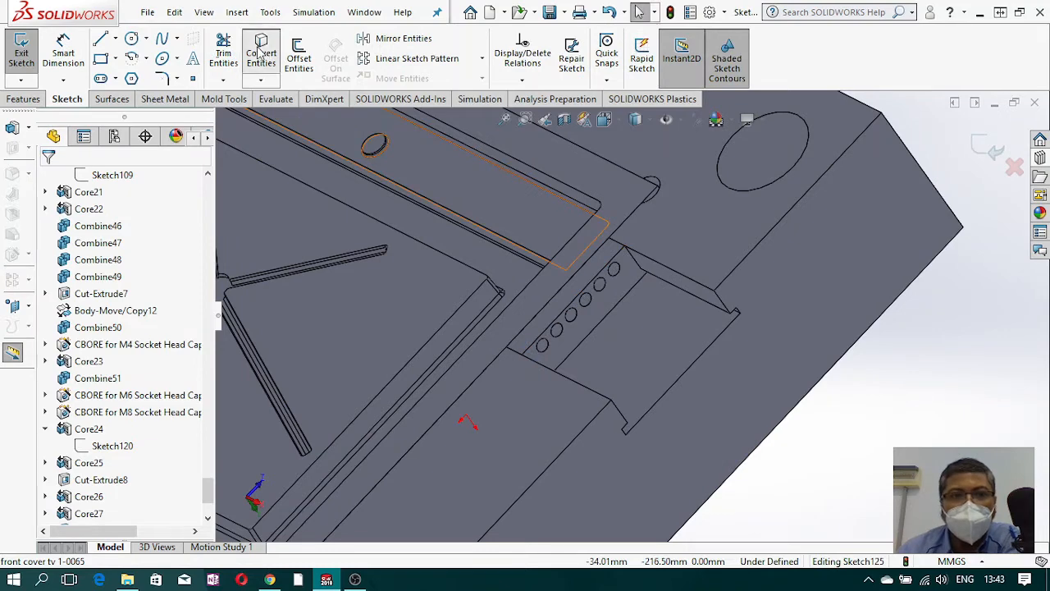
left_click(261, 54)
left_click(615, 302)
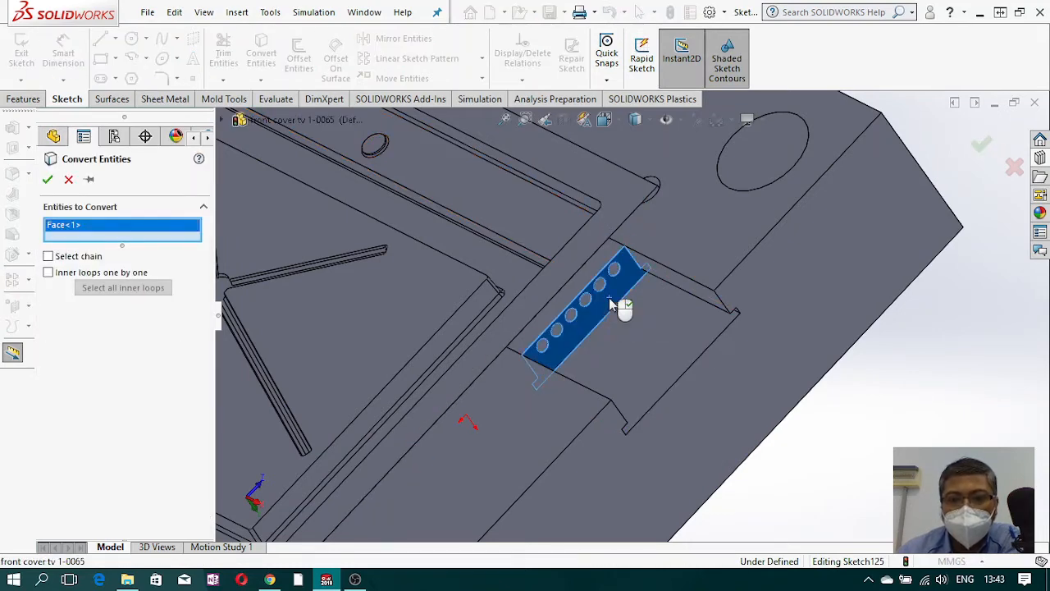
left_click(48, 181)
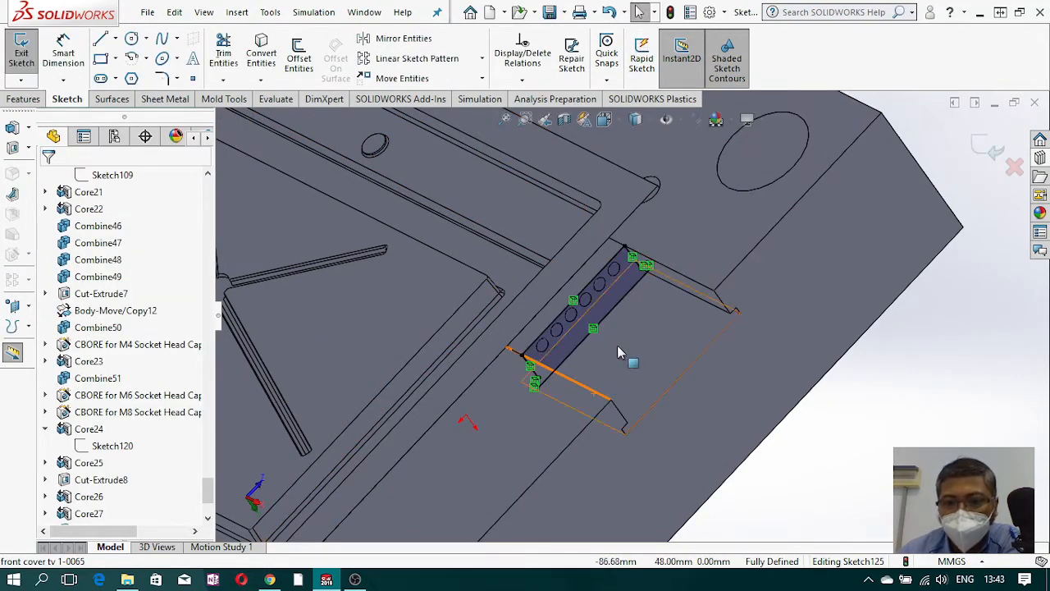
Step: Extrude the converted T-shaped outline 50 mm blind outward along the slot as a separate body, with Merge result off
left_click(25, 98)
left_click(28, 54)
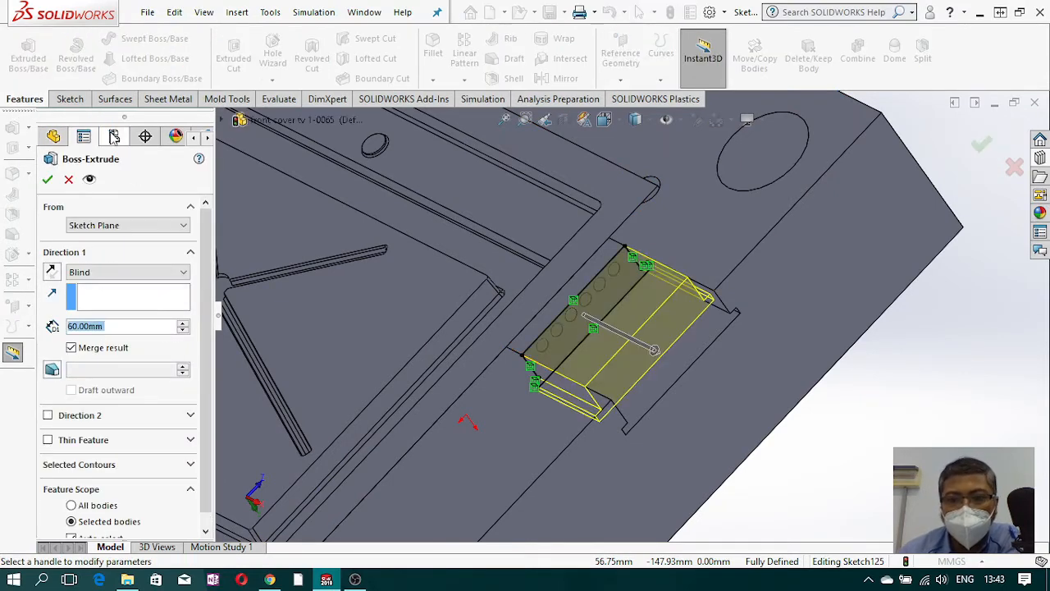
middle_click_drag(312, 391, 669, 363)
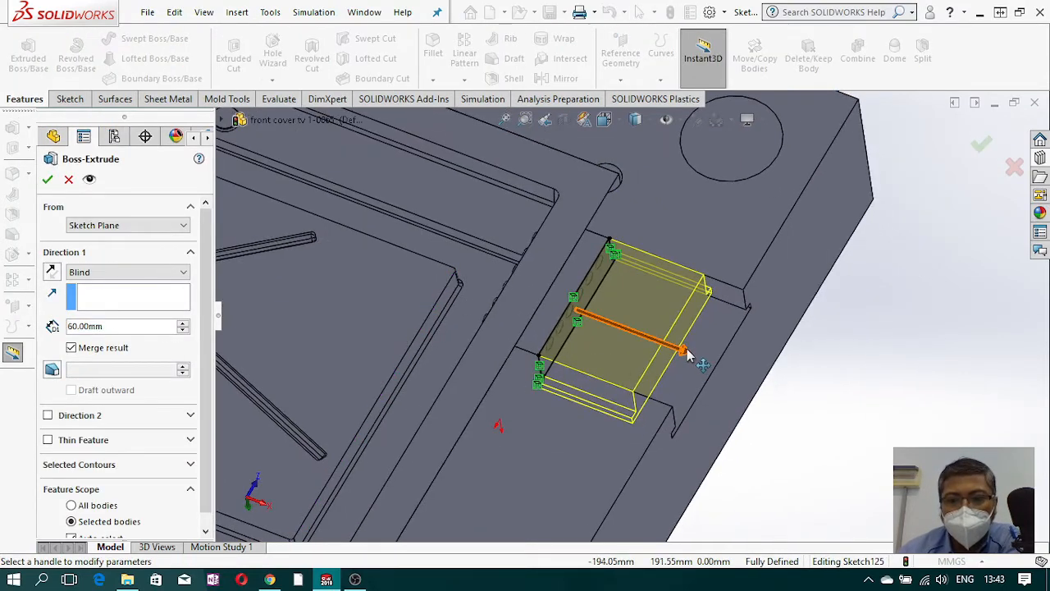
left_click(684, 352)
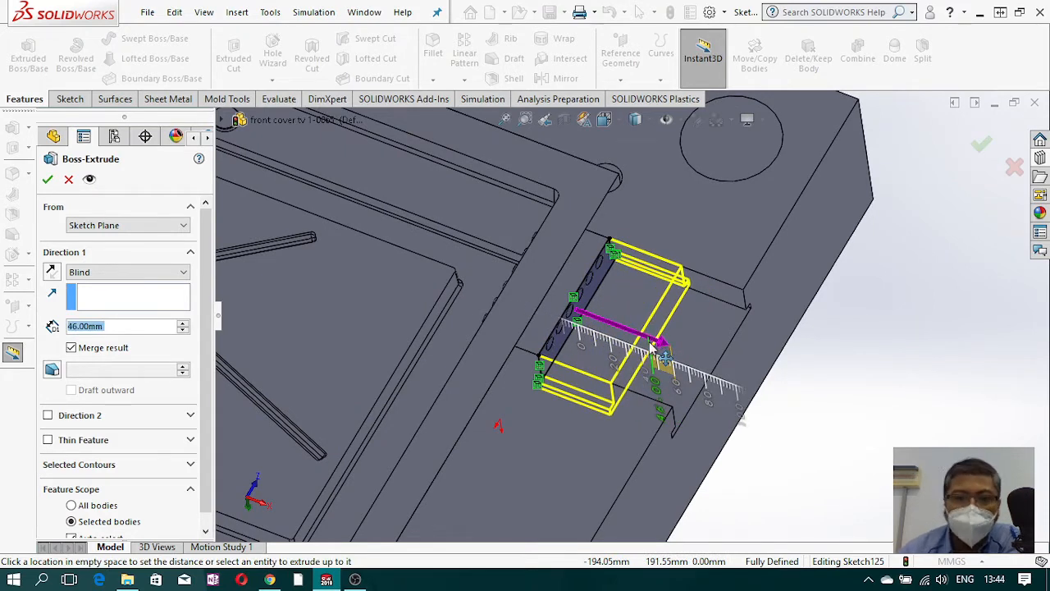
left_click(649, 345)
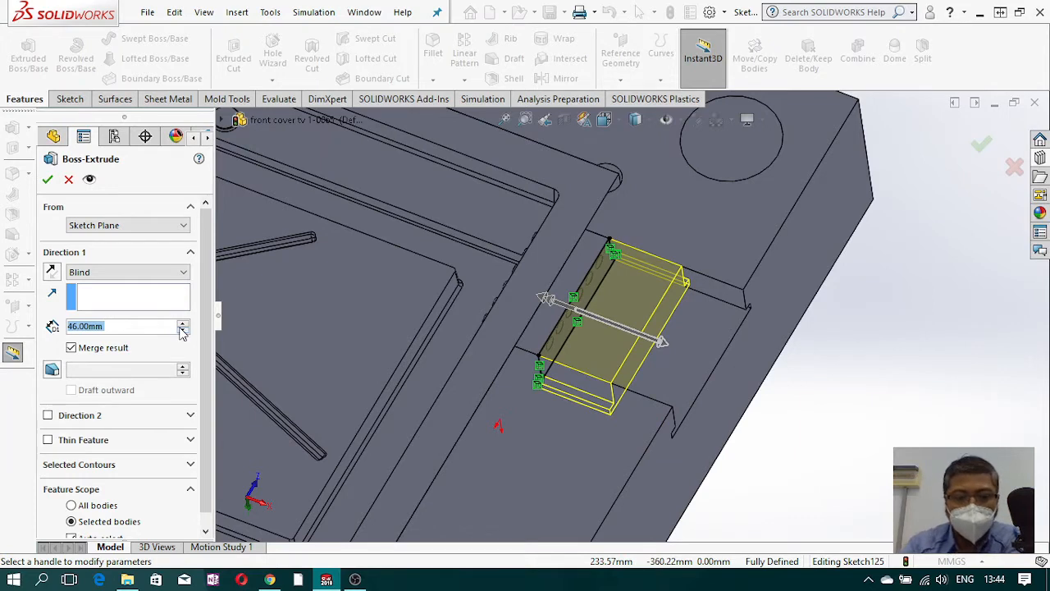
type("50")
key("Return")
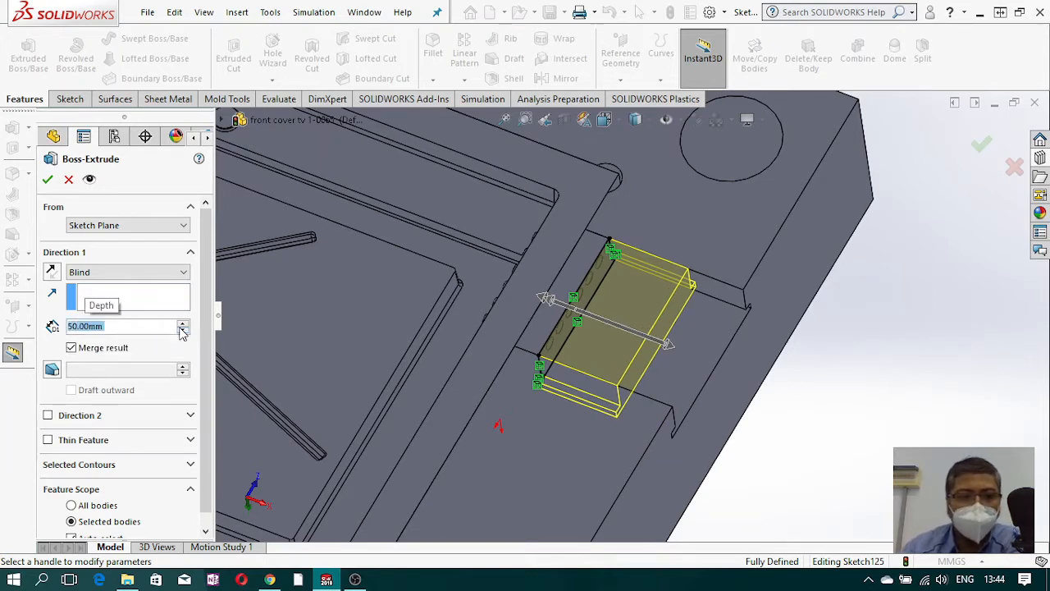
left_click(71, 348)
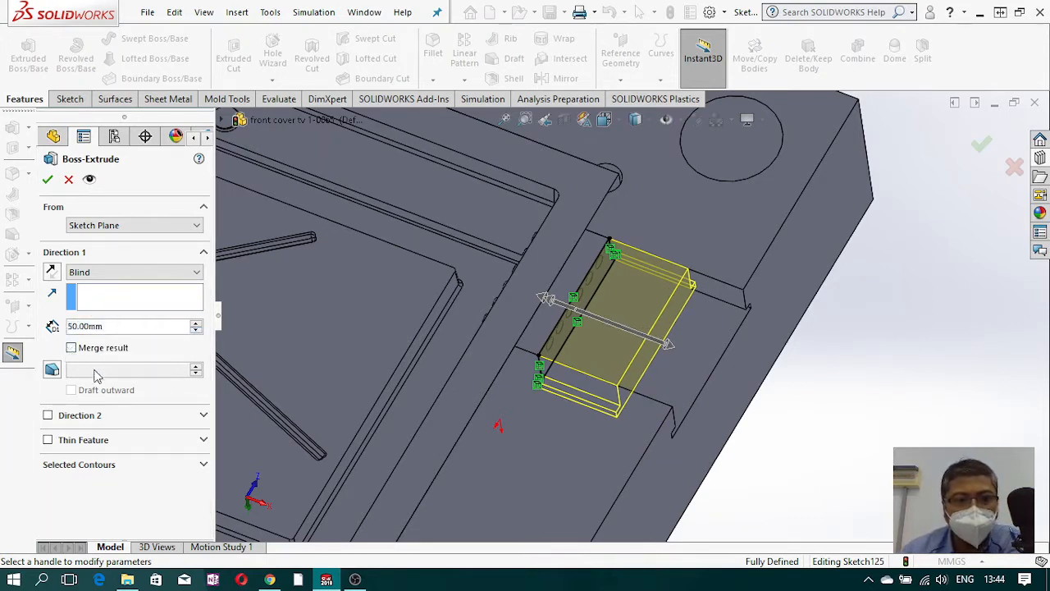
key("Escape")
left_click(871, 404)
Step: Start a JIS hex socket head cap counterbore with the Hole Wizard and place two hole positions on the new block's end face
middle_click_drag(722, 374, 679, 383)
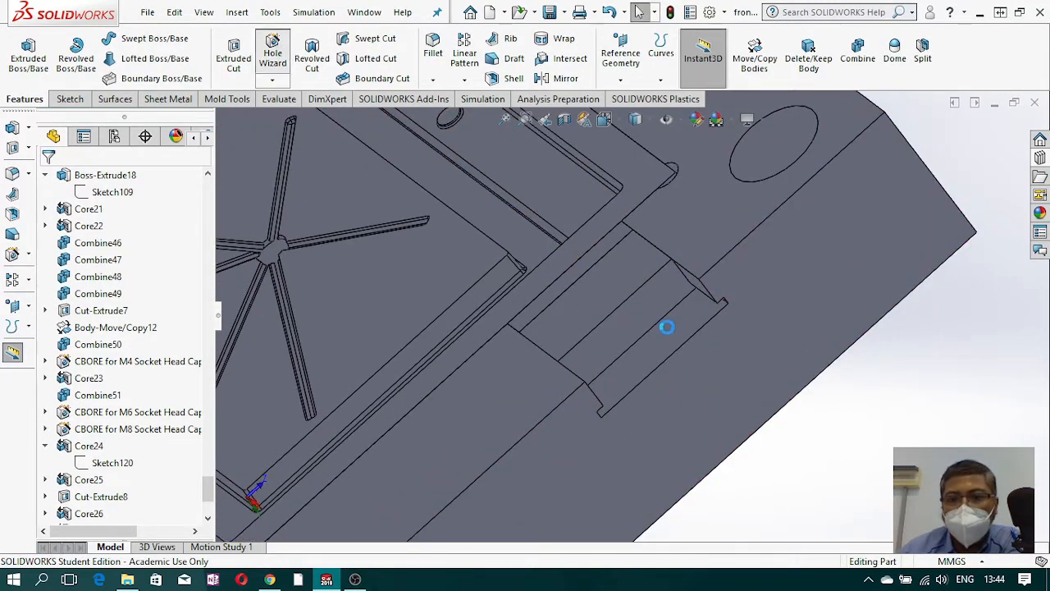
middle_click_drag(734, 410, 707, 322)
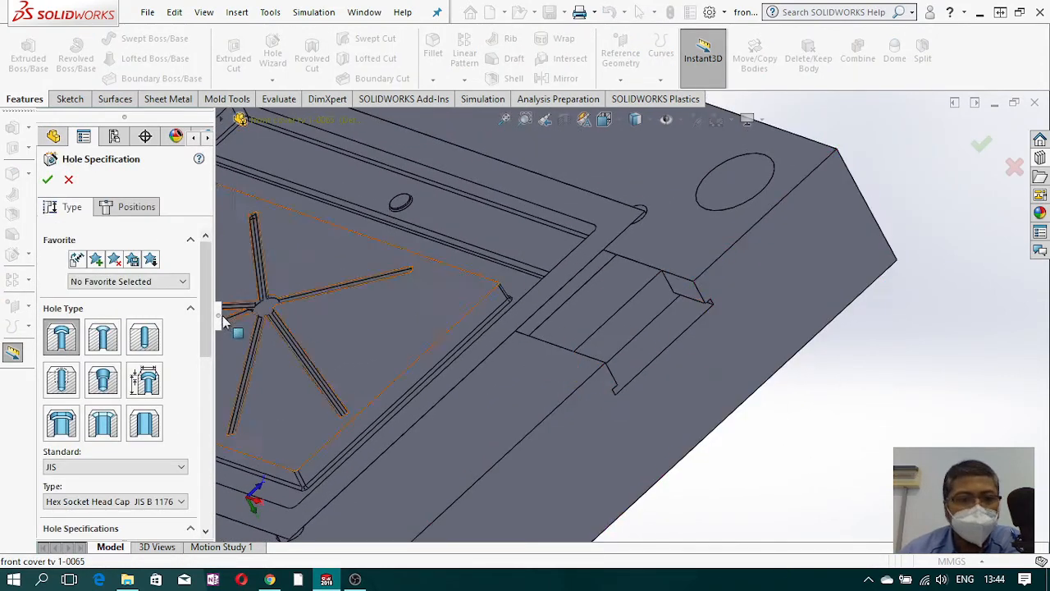
left_click(131, 207)
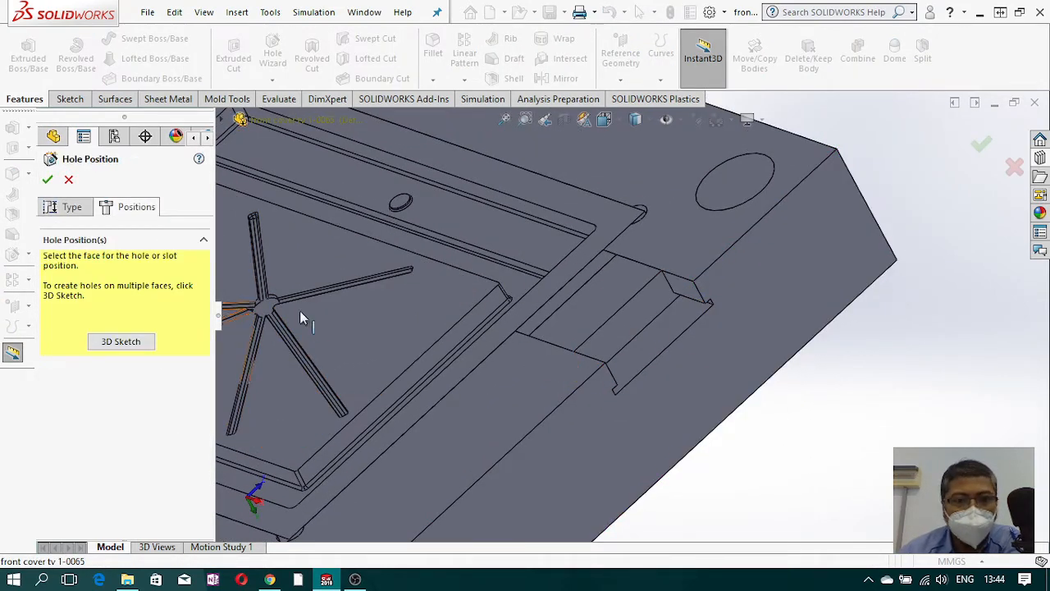
left_click(654, 300)
left_click(598, 347)
left_click(601, 350)
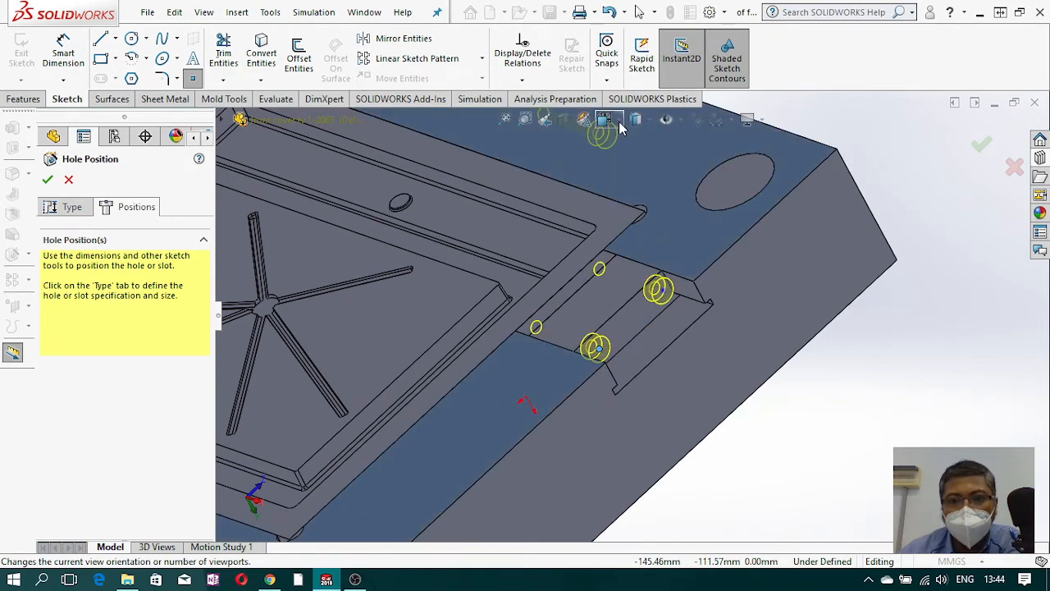
Step: View the block's end face straight on and make the two hole centres horizontal to each other
left_click(606, 121)
left_click(691, 205)
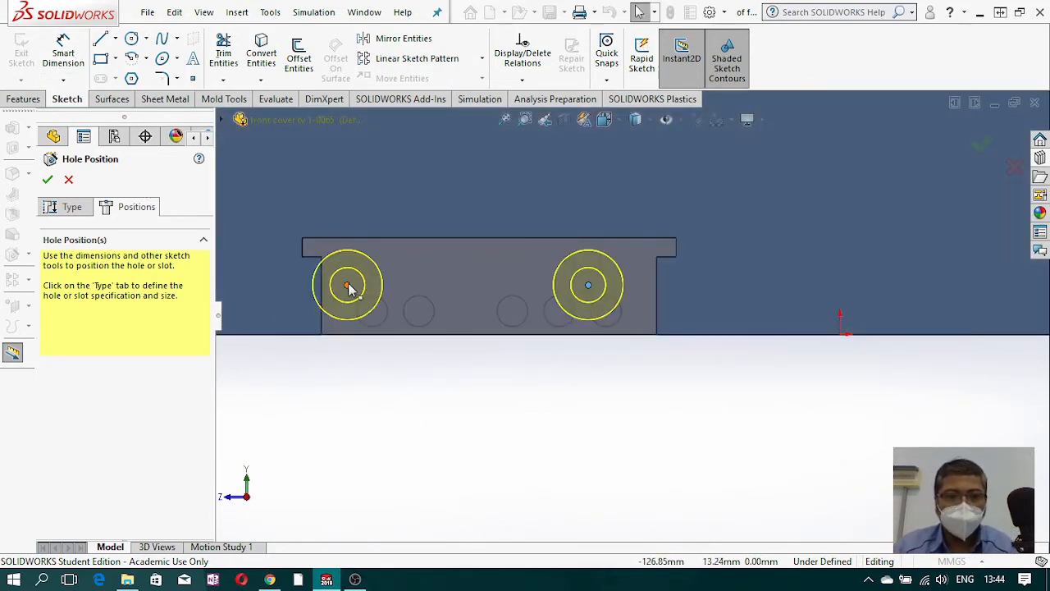
left_click(588, 286)
left_click(347, 285, "ctrl")
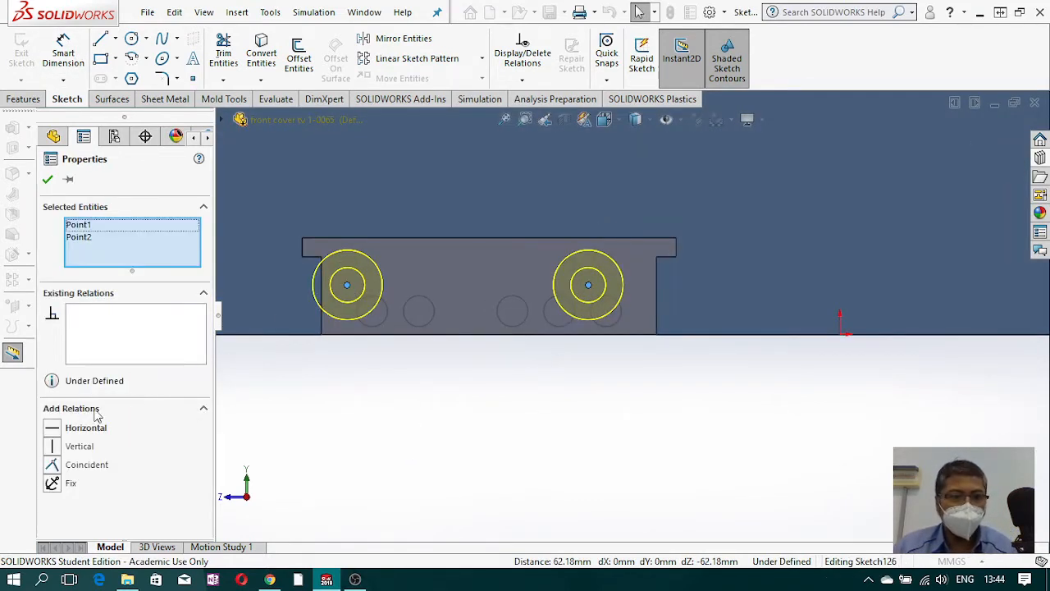
left_click(51, 427)
key("Escape")
Step: Dimension the hole centre nearer the sketch origin 10 mm from the block's adjacent lower side edge
left_click(63, 53)
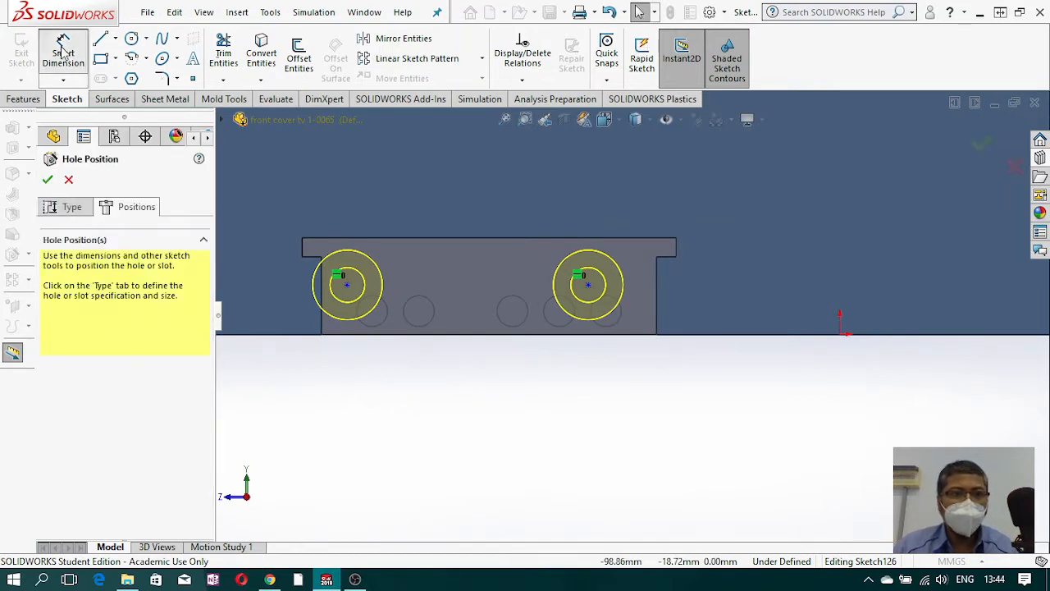
left_click(588, 286)
left_click(660, 287)
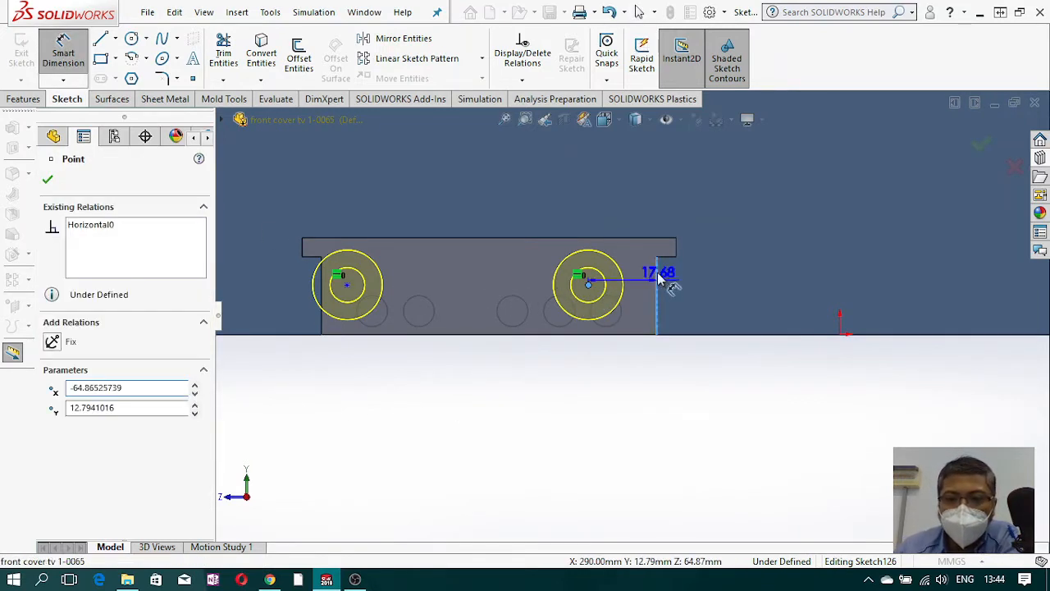
left_click(644, 206)
type("10")
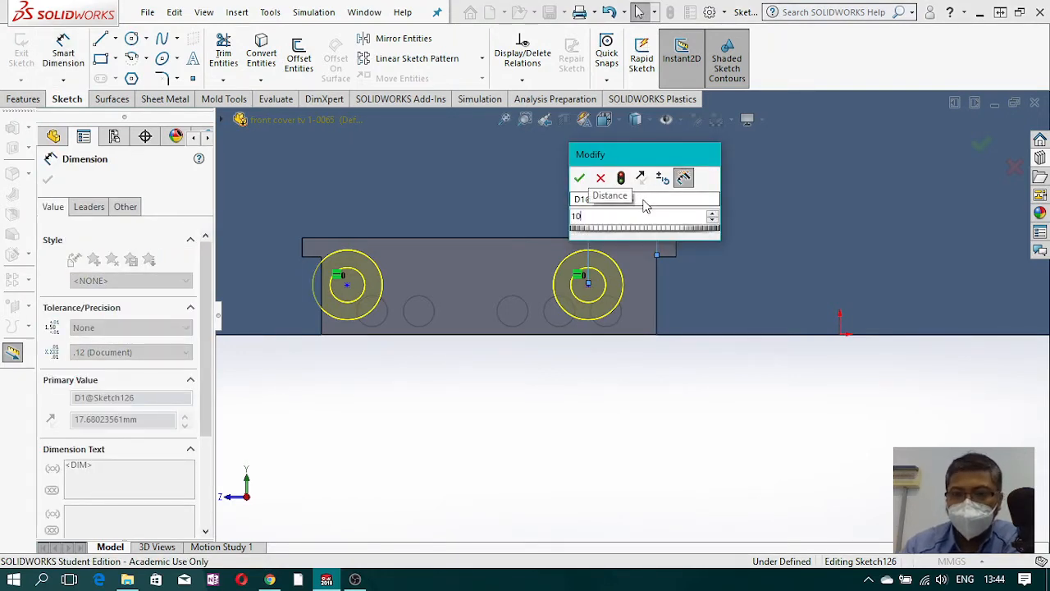
key("Return")
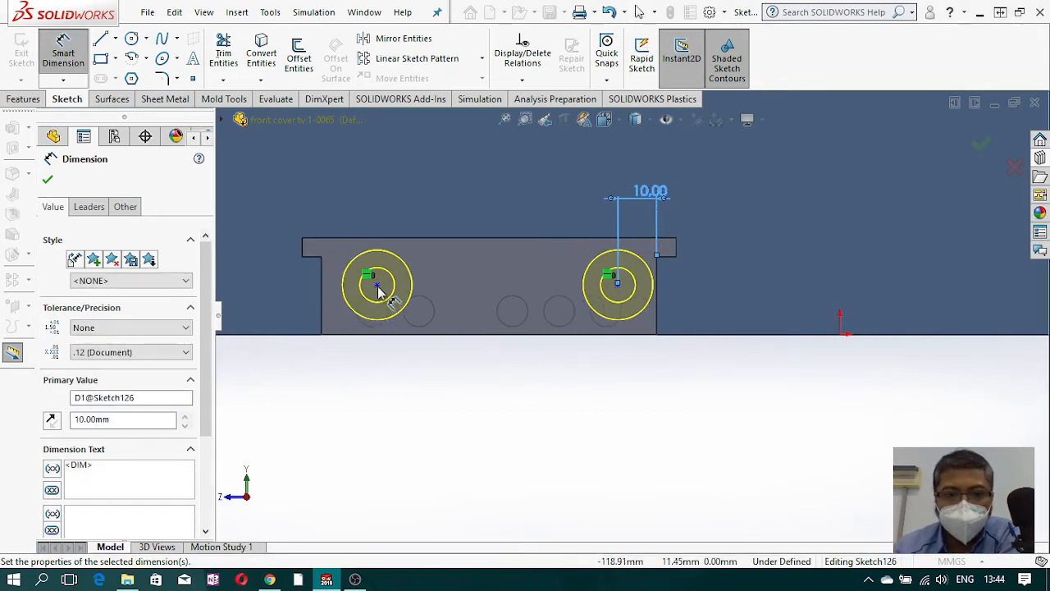
Step: Dimension the hole centre farther from the sketch origin 10 mm from the block's opposite lower side edge
left_click(376, 285)
left_click(322, 246)
left_click(365, 197)
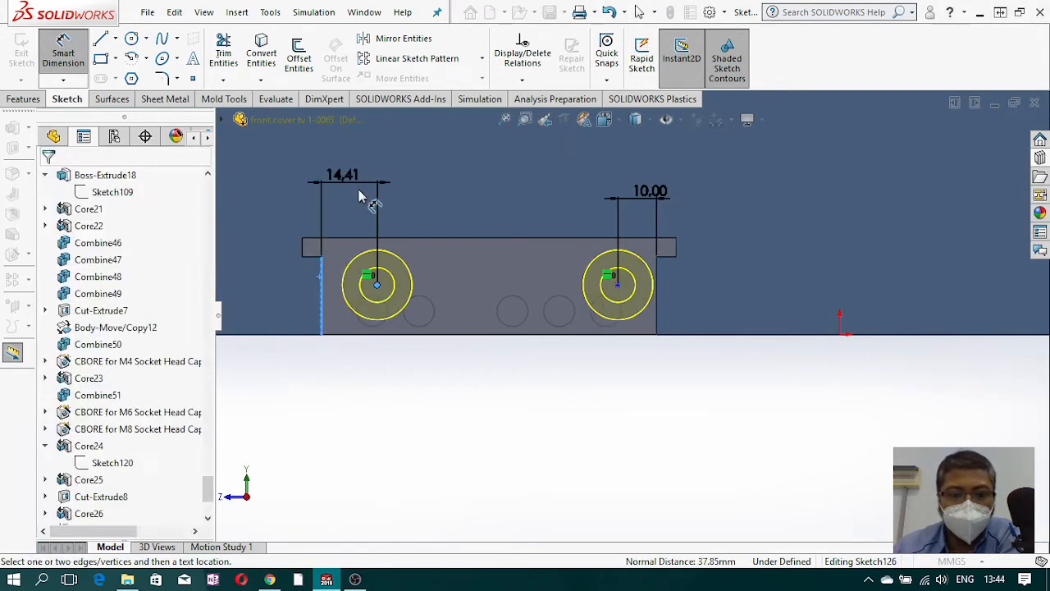
type("10")
key("Return")
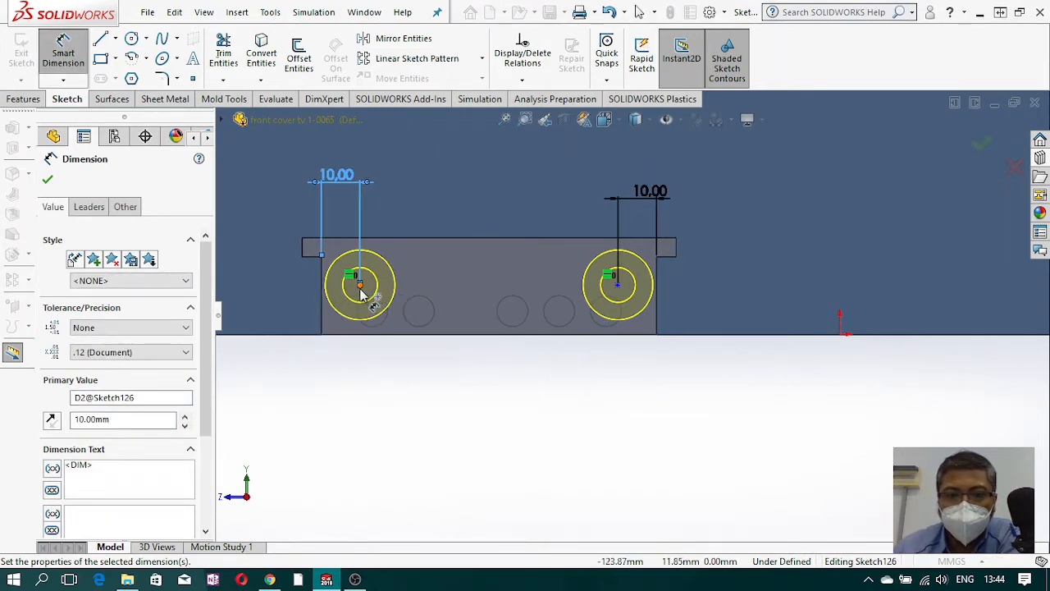
Step: Dimension the hole centre farther from the sketch origin 7 mm below the block's upper edge
left_click(359, 284)
left_click(397, 238)
left_click(275, 246)
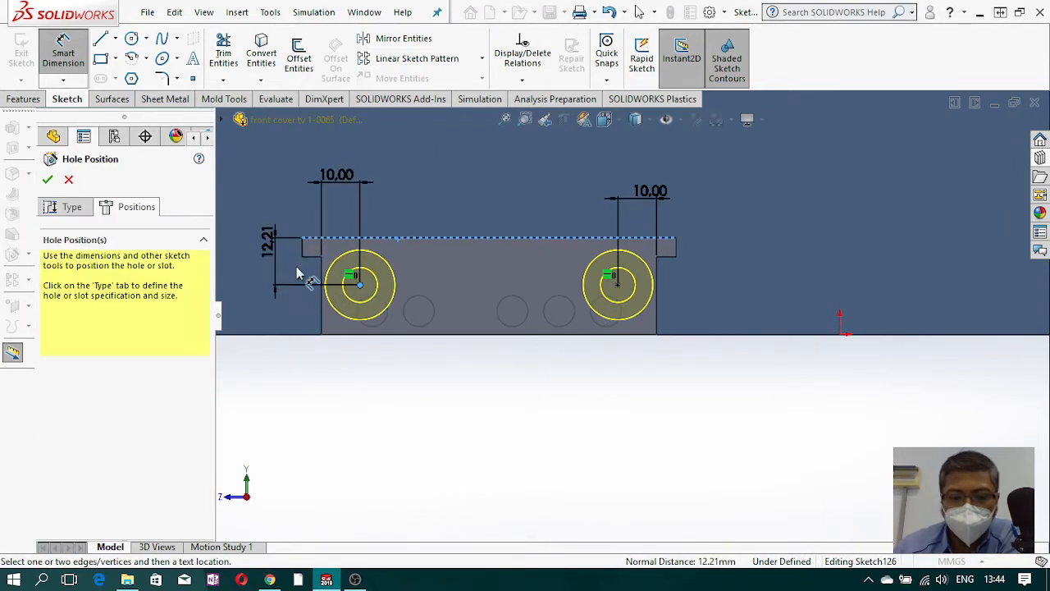
type("10")
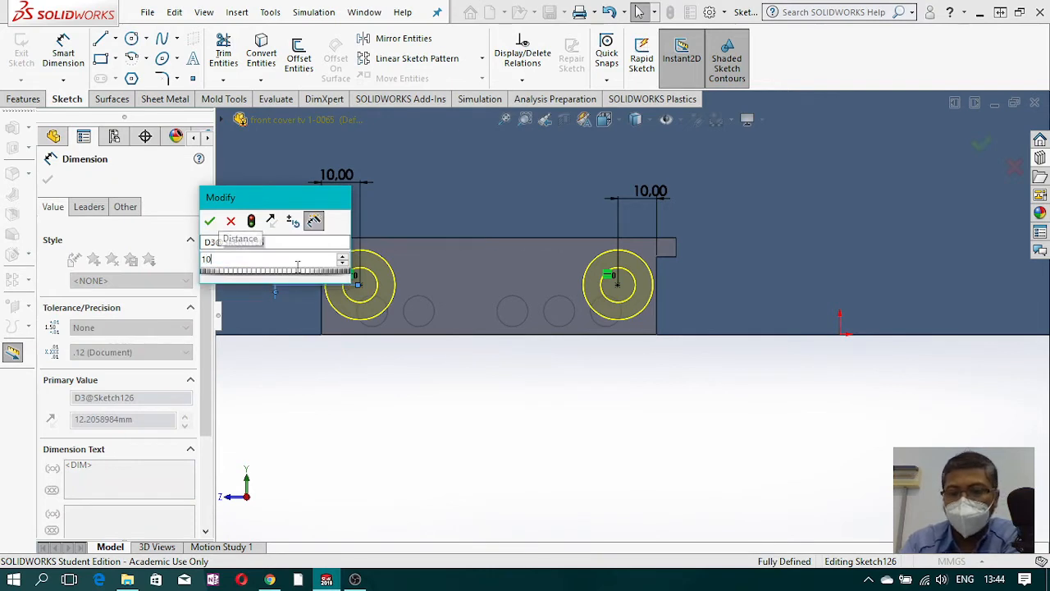
key("Return")
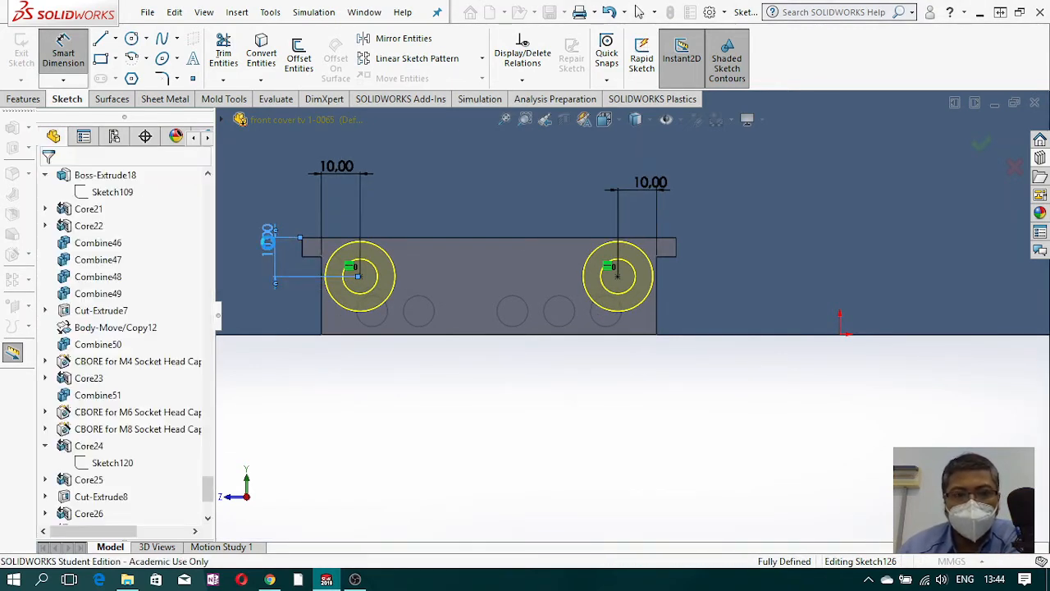
double_click(268, 241)
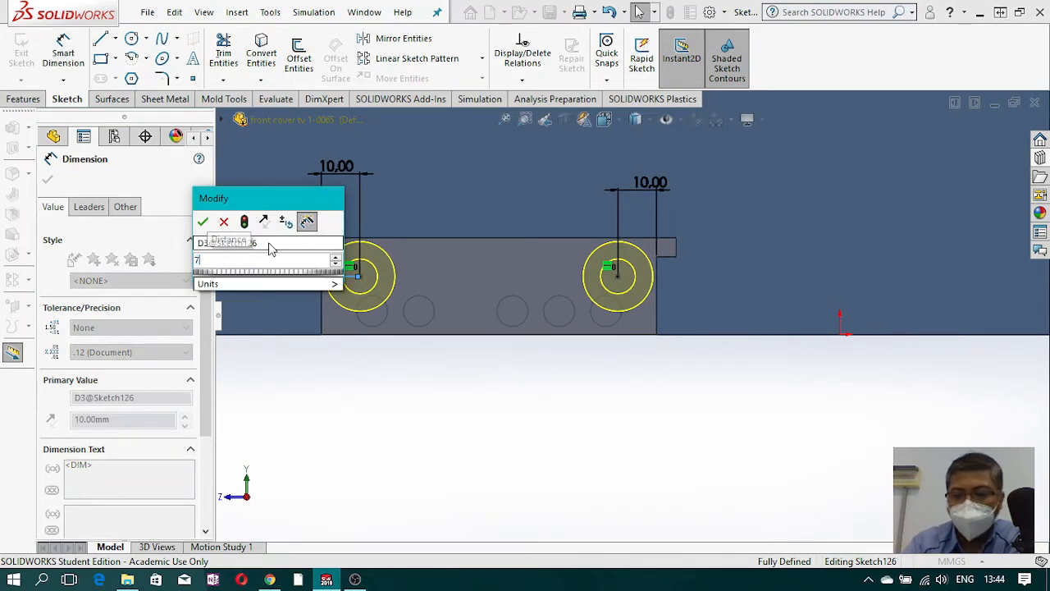
key("Return")
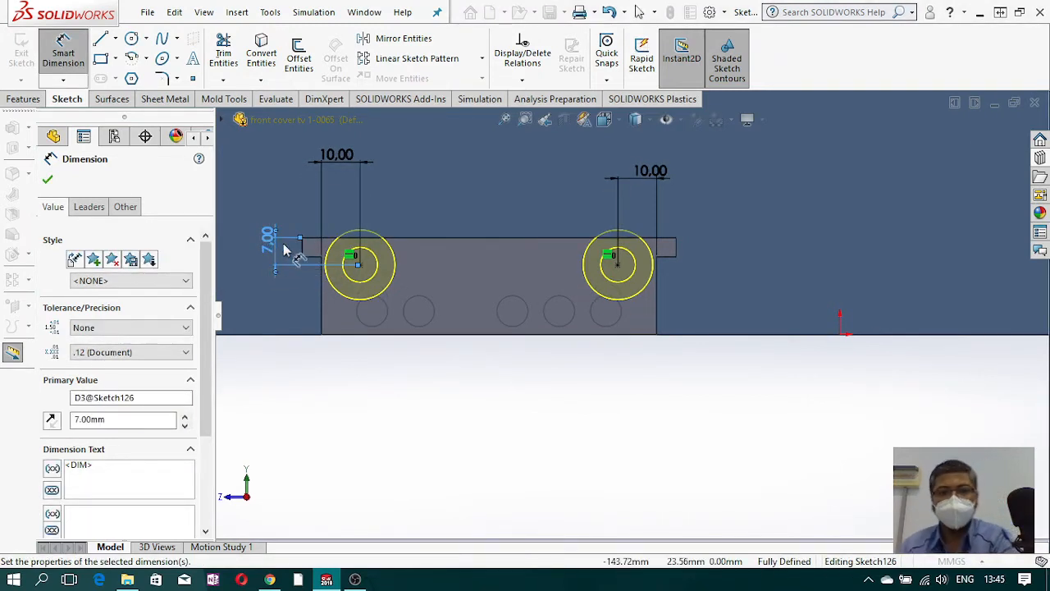
Step: Finish dimensioning the two hole centres and return to the counterbore's type and size settings
scroll(556, 368, "up", 9)
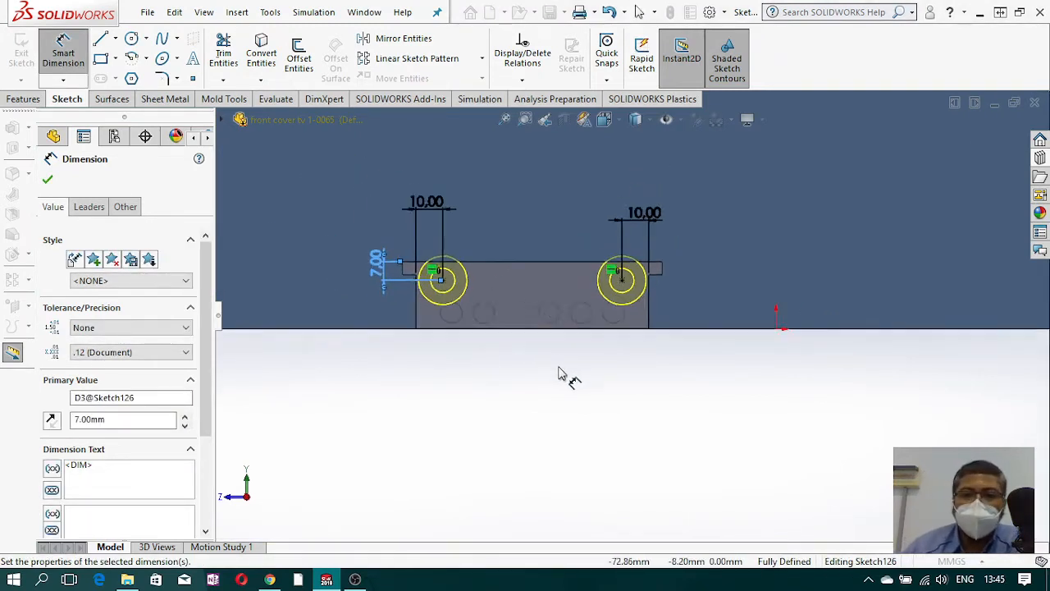
middle_click_drag(693, 435, 659, 305)
middle_click_drag(648, 197, 635, 159)
scroll(686, 348, "up", 2)
middle_click_drag(685, 348, 593, 216)
scroll(693, 197, "down", 6)
middle_click_drag(693, 197, 672, 179)
scroll(611, 305, "down", 2)
middle_click_drag(593, 314, 612, 331)
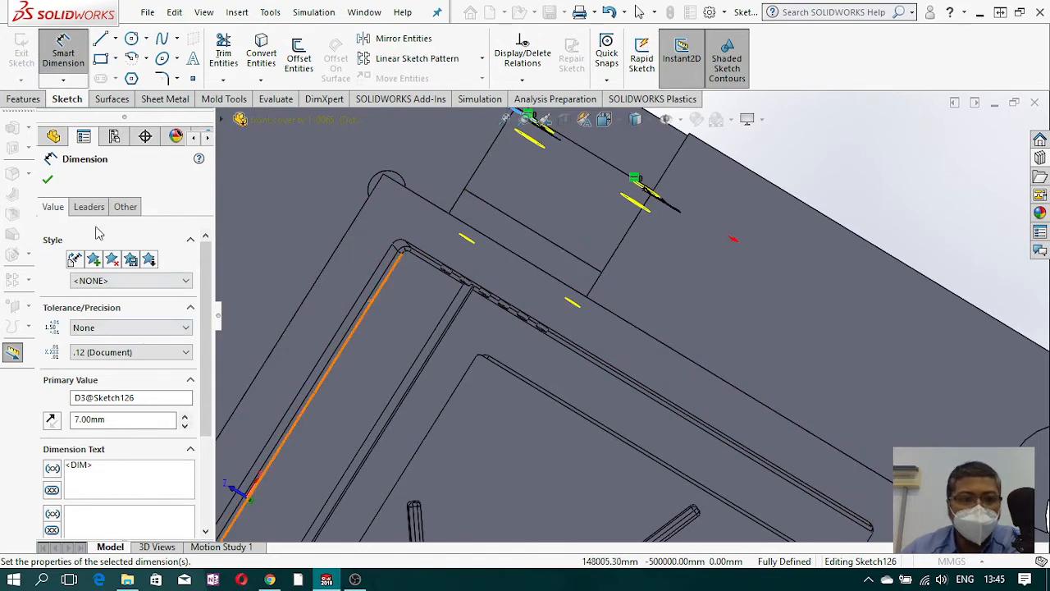
left_click(49, 181)
left_click(73, 206)
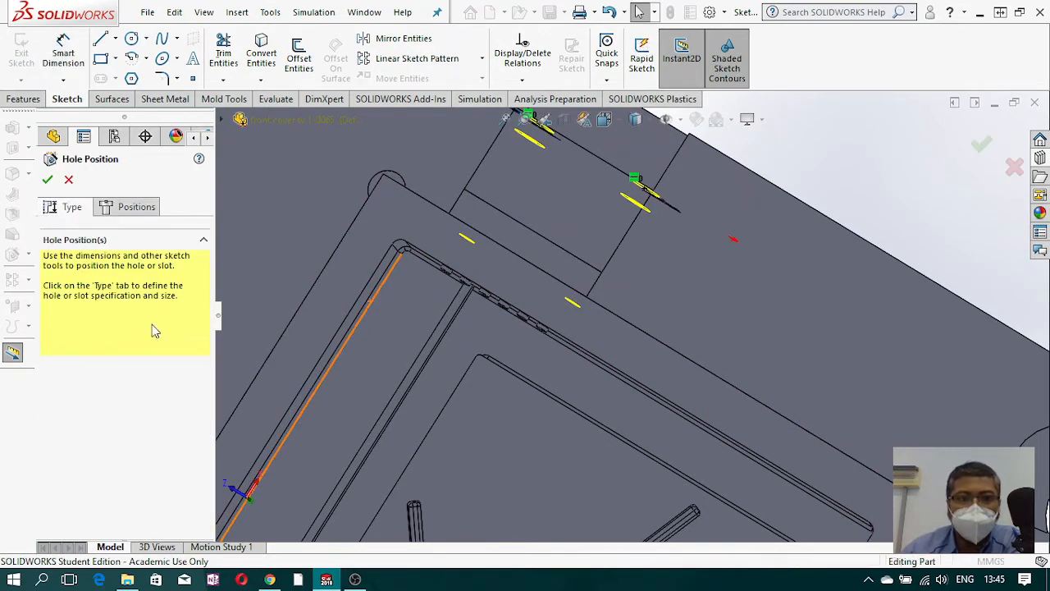
Step: Try size M6 for the two counterbored holes and check their preview against the block
key("f")
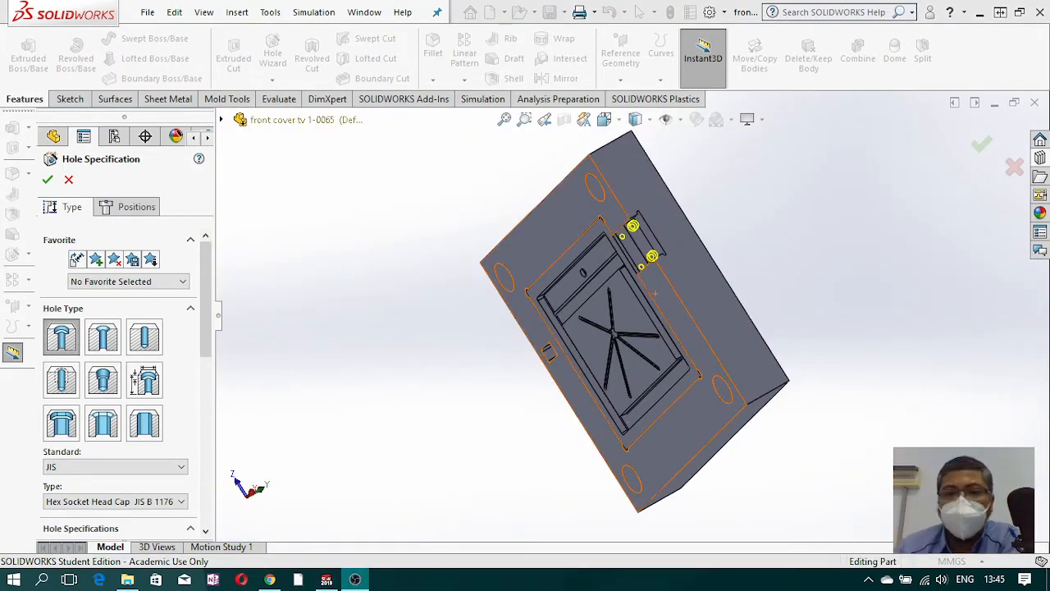
scroll(650, 227, "down", 5)
middle_click_drag(646, 227, 617, 221)
scroll(623, 238, "down", 6)
left_click_drag(205, 310, 216, 381)
middle_click_drag(808, 289, 822, 249)
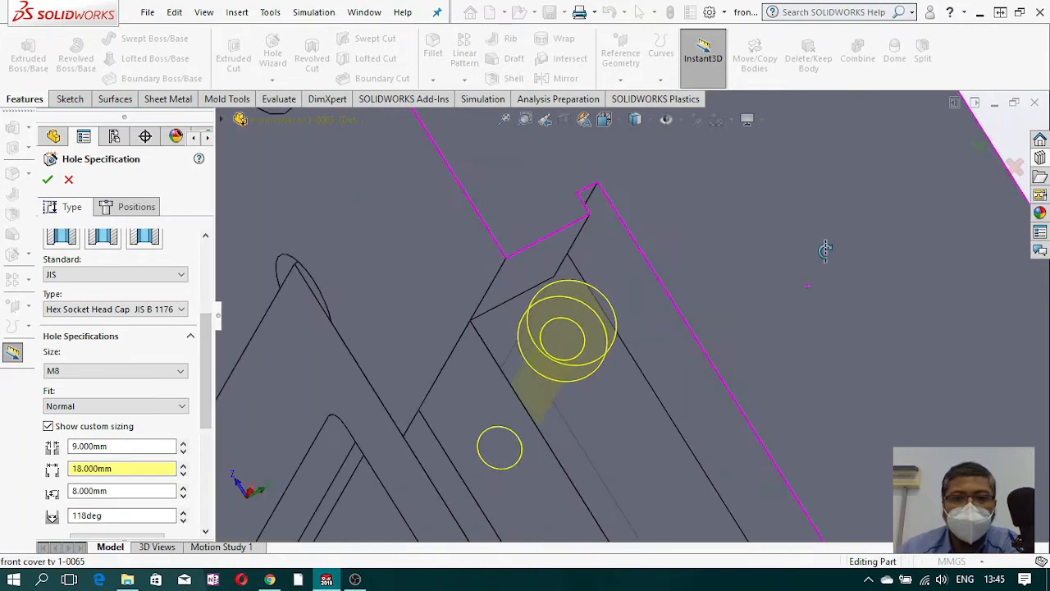
scroll(452, 431, "up", 4)
left_click(138, 370)
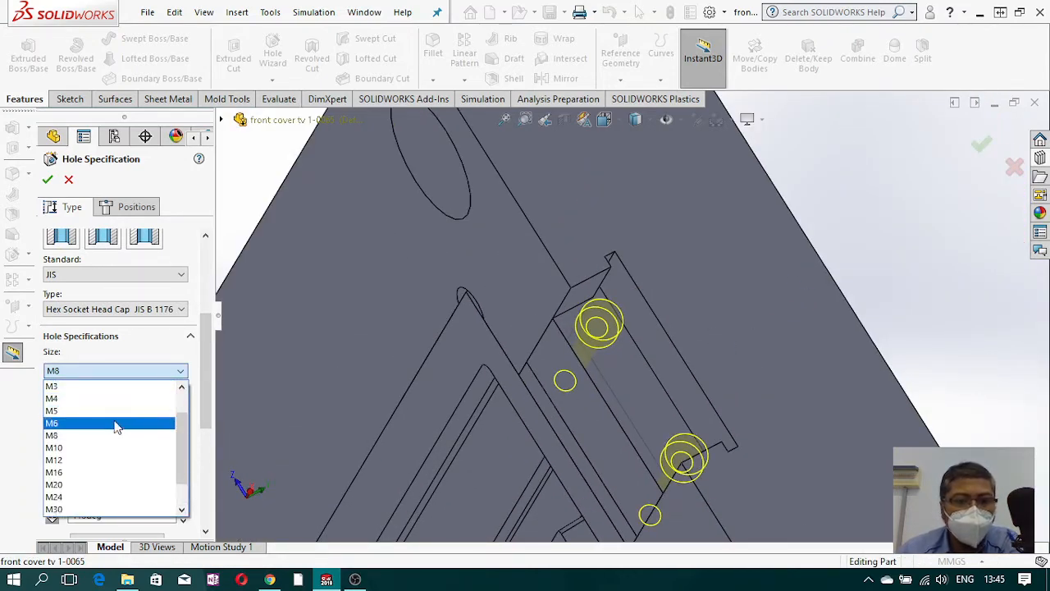
left_click(115, 422)
middle_click_drag(566, 385, 611, 271)
middle_click_drag(460, 385, 810, 320)
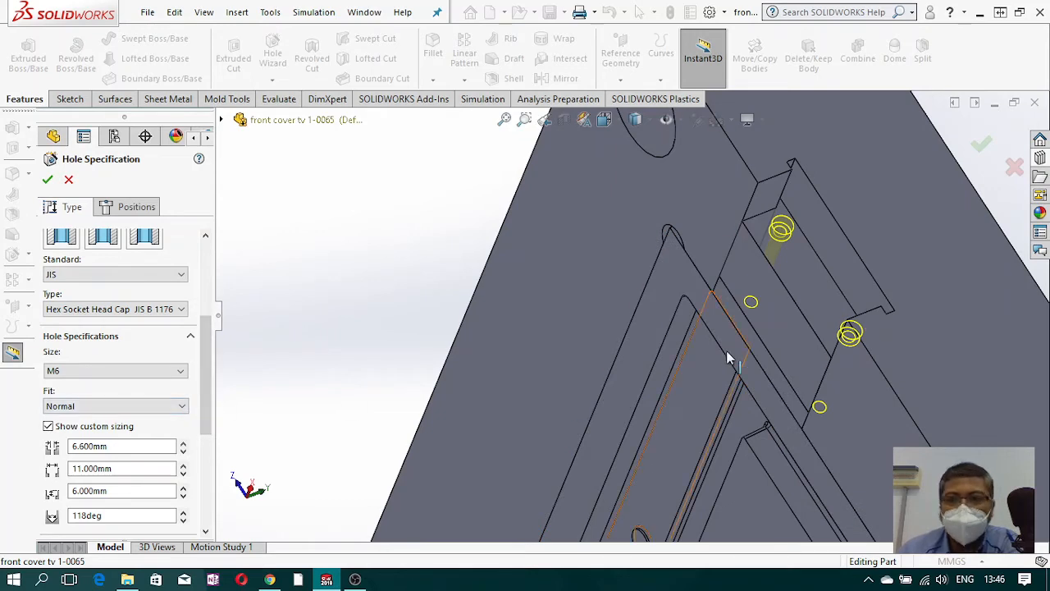
Step: Set the counterbored holes to size M4 with a custom counterbore diameter of 10 mm
left_click(156, 370)
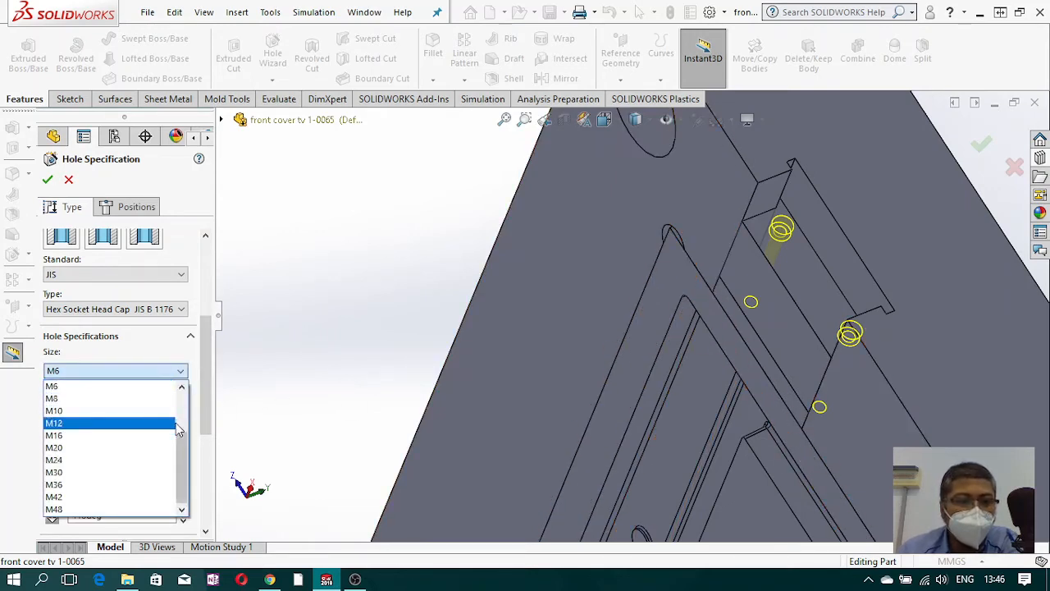
left_click(105, 436)
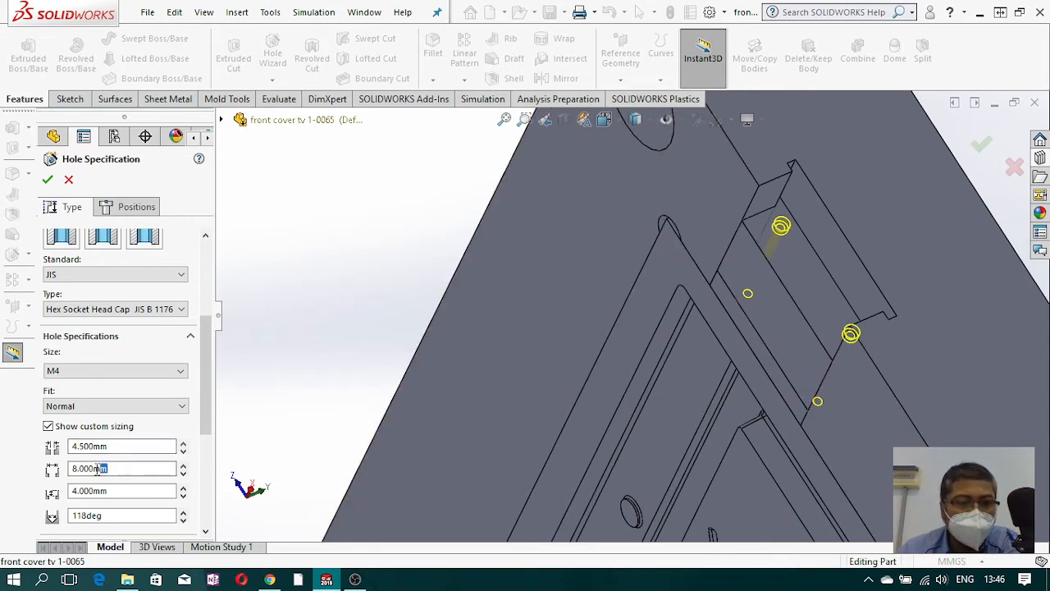
type("10")
key("Return")
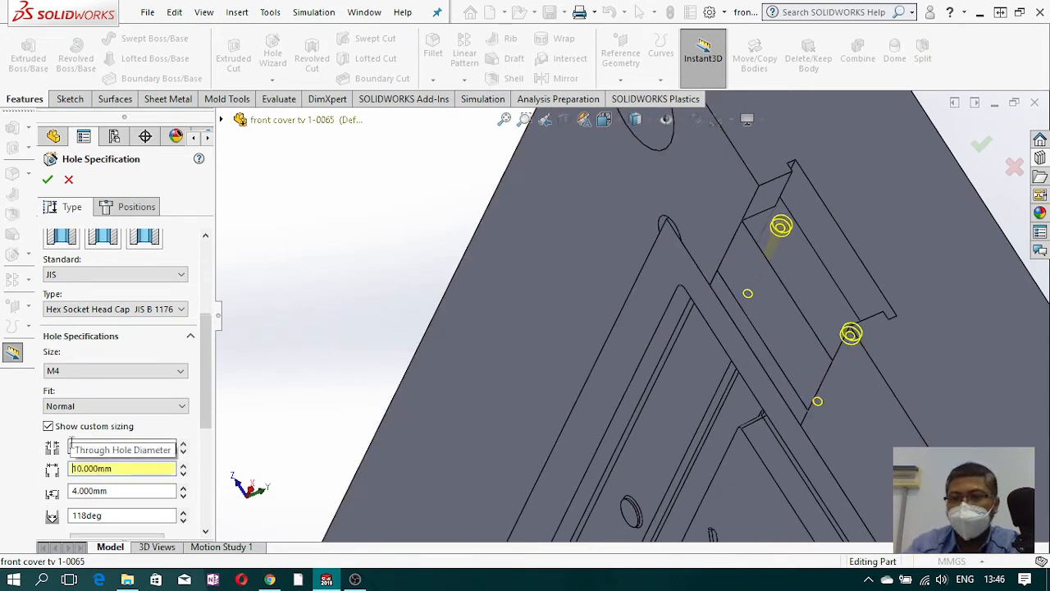
Step: Set the holes' blind depth to 60 mm and the head clearance to 30 mm
left_click_drag(202, 373, 206, 460)
middle_click_drag(707, 447, 755, 342)
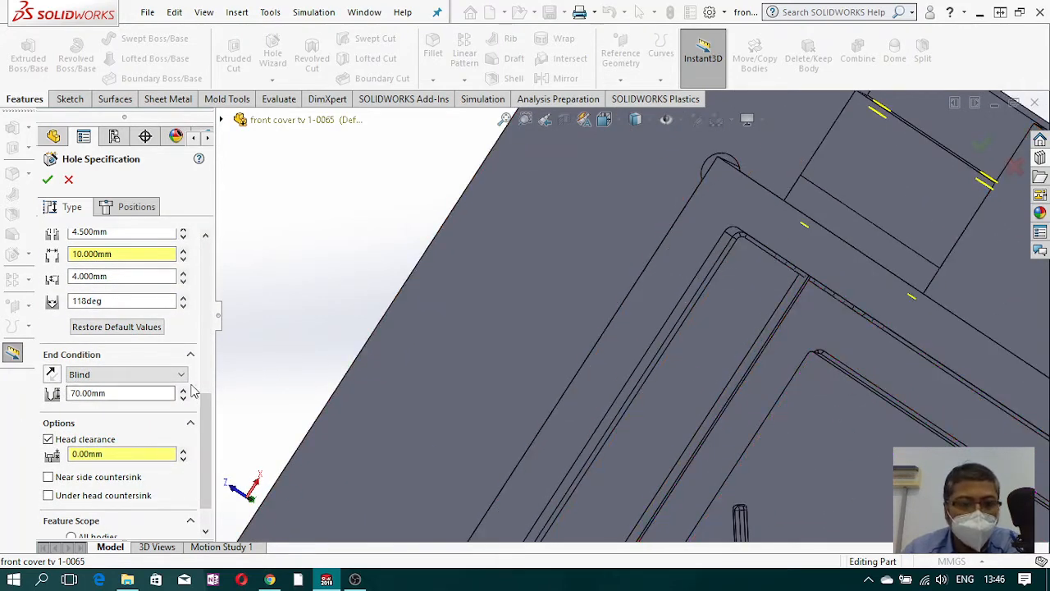
left_click(832, 286)
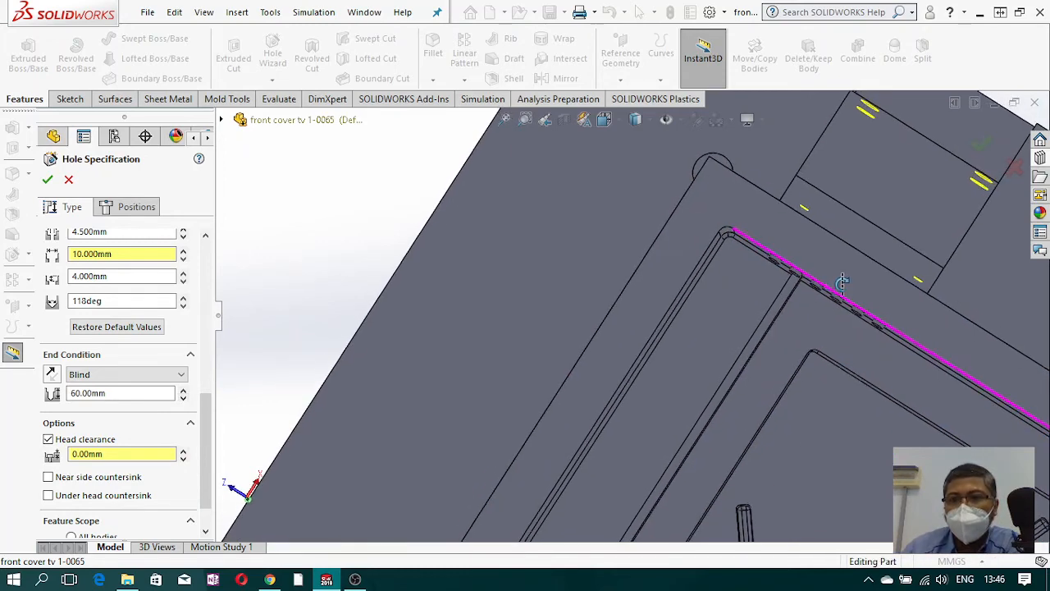
scroll(845, 291, "up", 1)
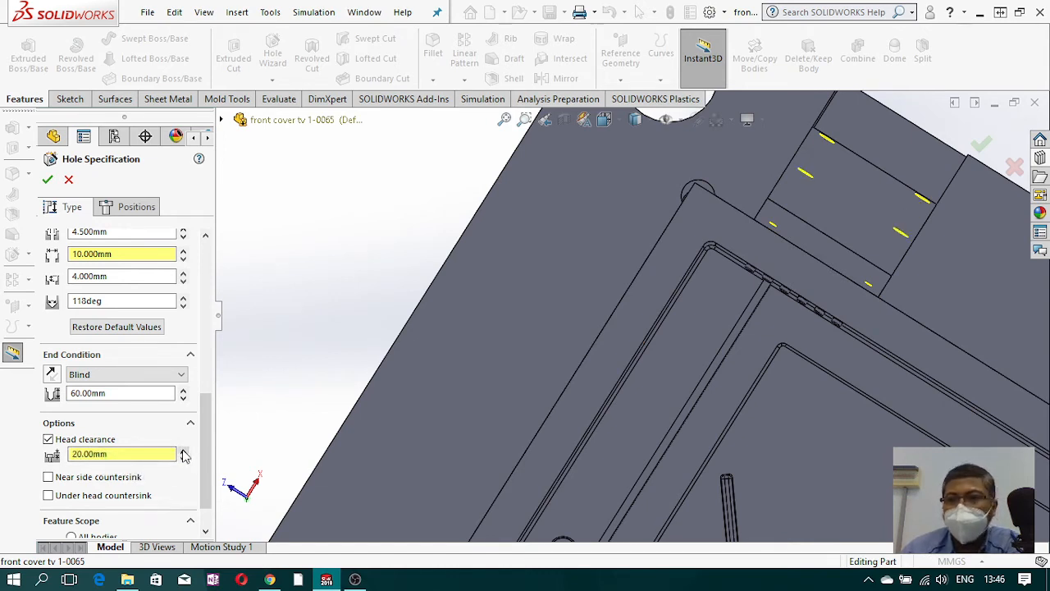
middle_click_drag(636, 248, 596, 268)
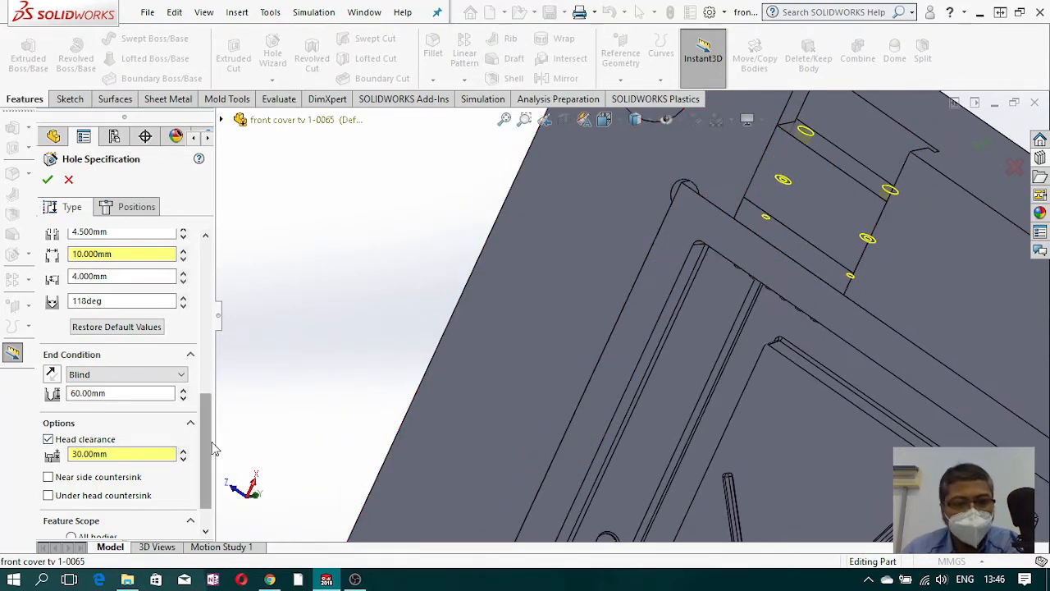
Step: Limit the holes to the backing block and the T-shaped pin holder without automatic body selection, and create them
left_click_drag(205, 454, 220, 298)
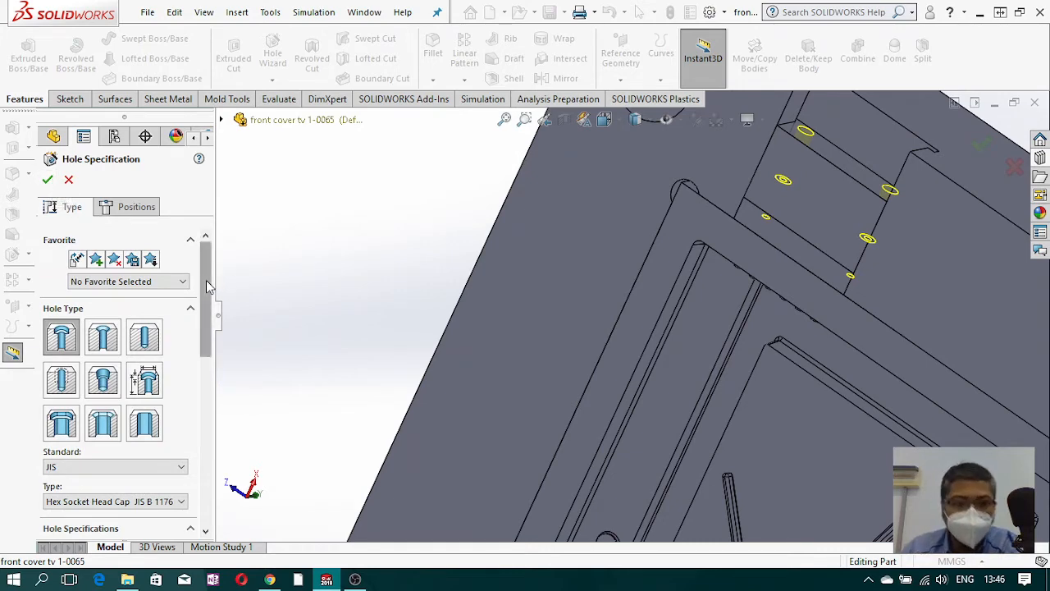
left_click_drag(207, 286, 189, 537)
left_click(80, 525)
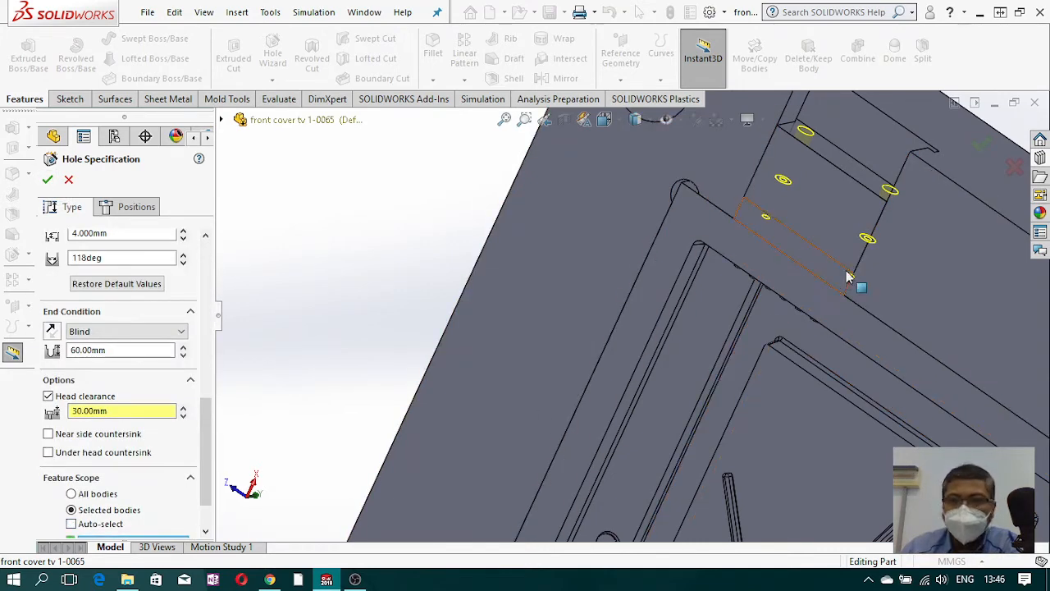
left_click(840, 213)
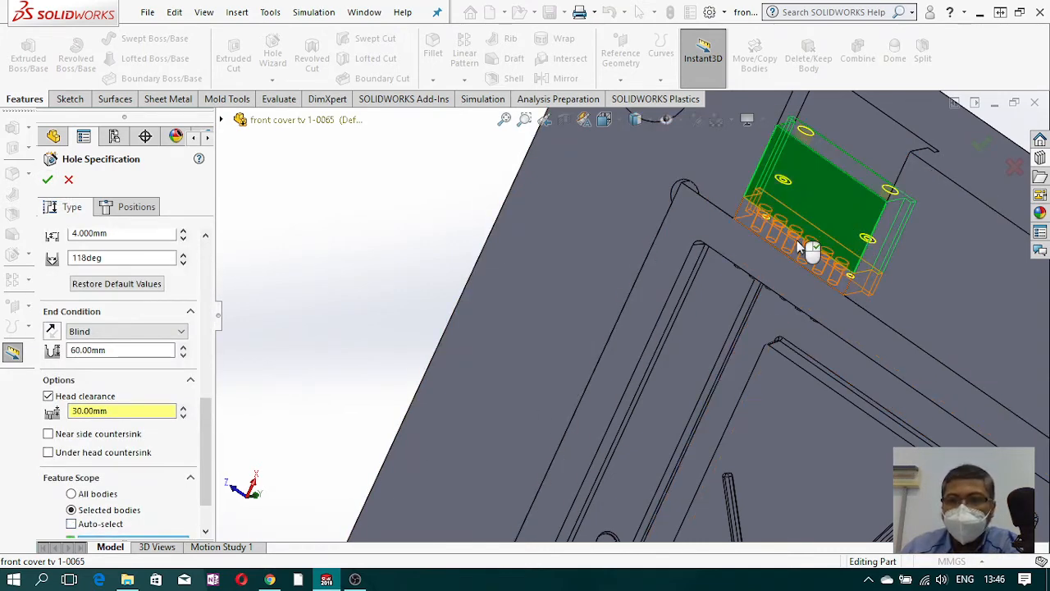
left_click(48, 180)
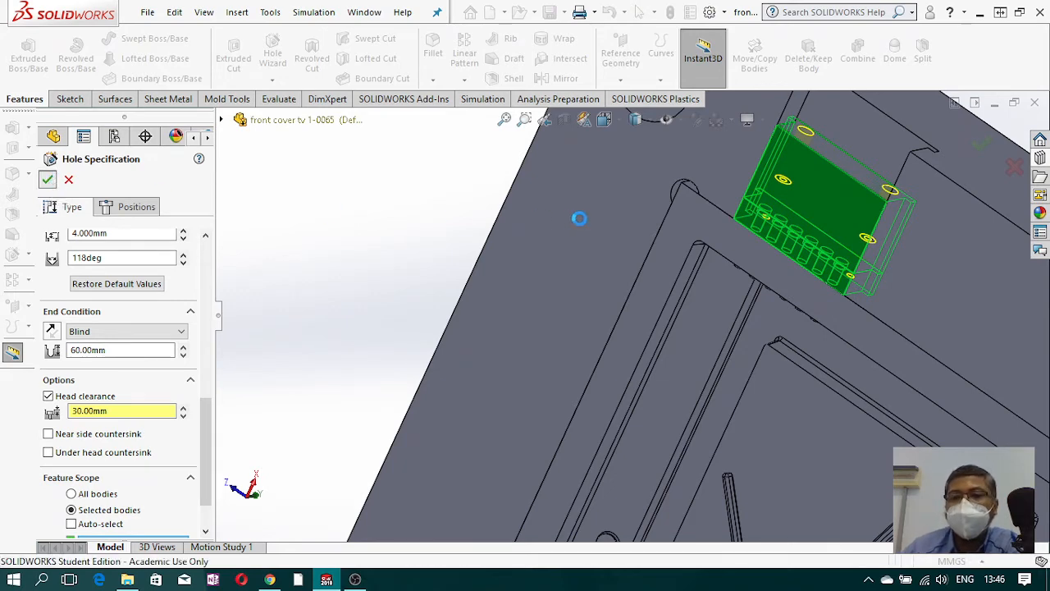
Step: Examine the two new counterbored holes in the backing block's end face
scroll(744, 316, "up", 4)
left_click(837, 180)
middle_click_drag(761, 274, 727, 322)
scroll(767, 228, "down", 3)
mouse_move(761, 235)
middle_mouse_down()
mouse_move(703, 255)
mouse_move(766, 248)
middle_mouse_up()
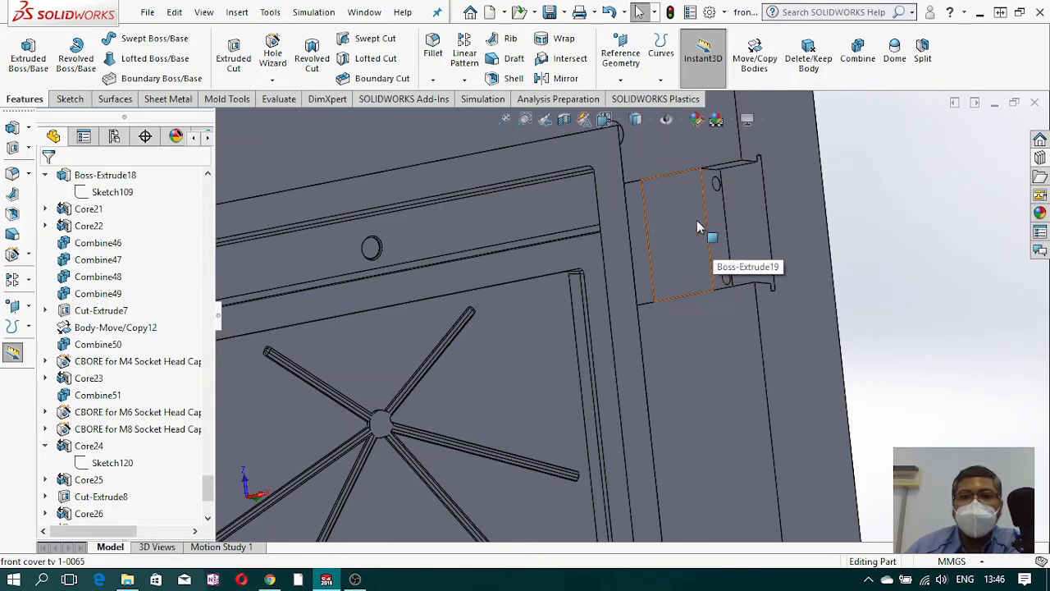
middle_click_drag(704, 223, 664, 239)
scroll(716, 242, "down", 4)
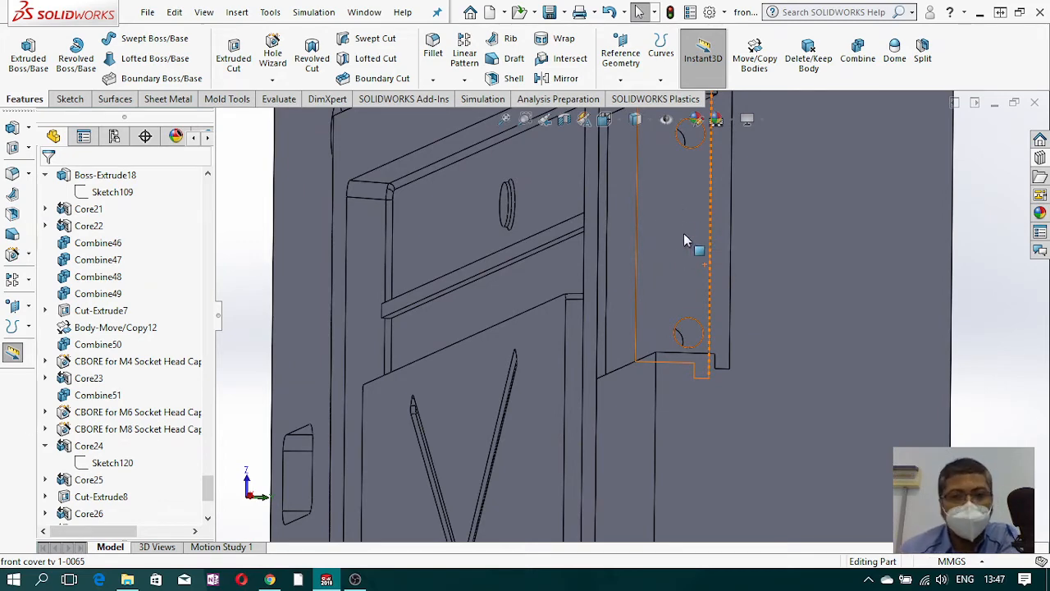
scroll(683, 225, "up", 3)
scroll(674, 281, "down", 3)
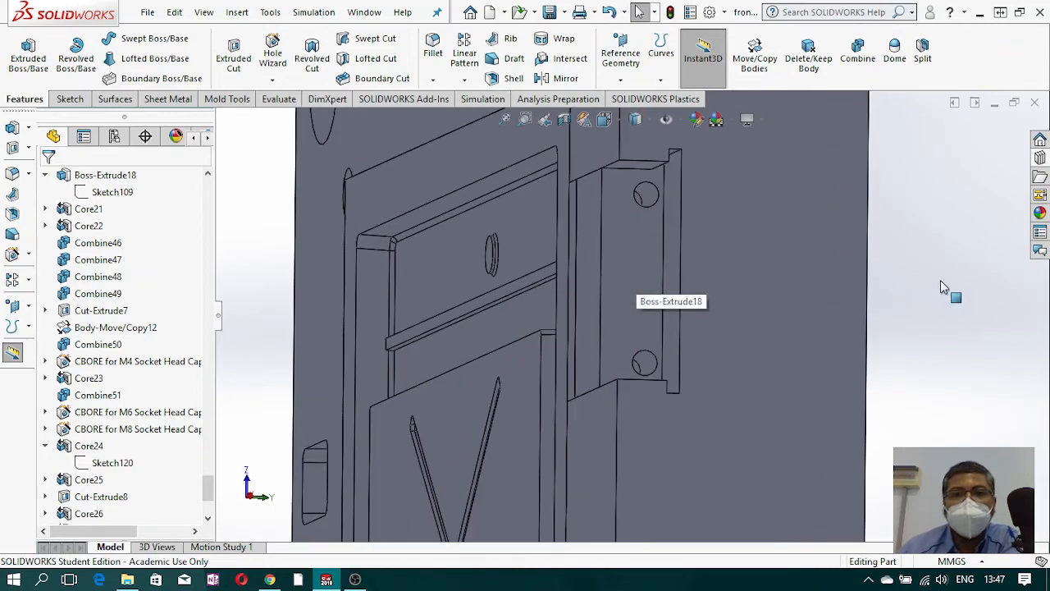
Step: Start another JIS hex socket head cap counterbore with the Hole Wizard and place one position on the block's end face between the two holes
left_click(274, 48)
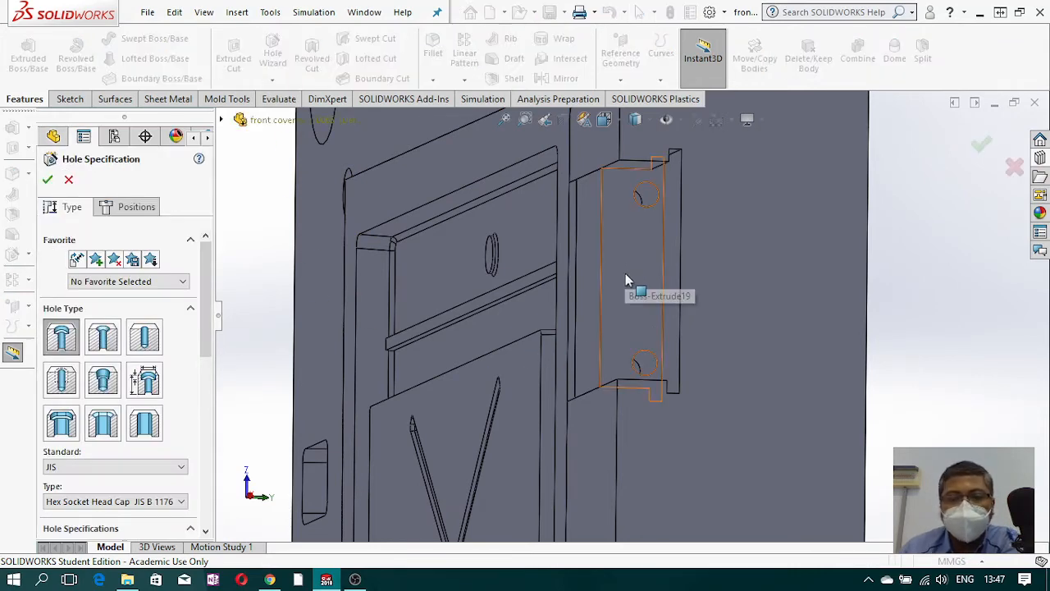
left_click(137, 209)
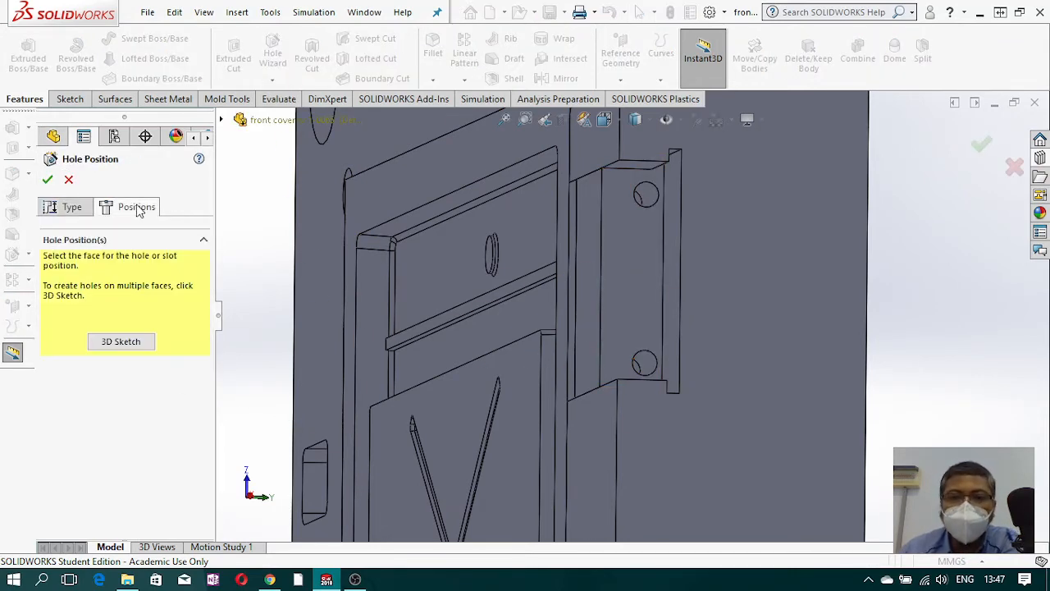
left_click(638, 276)
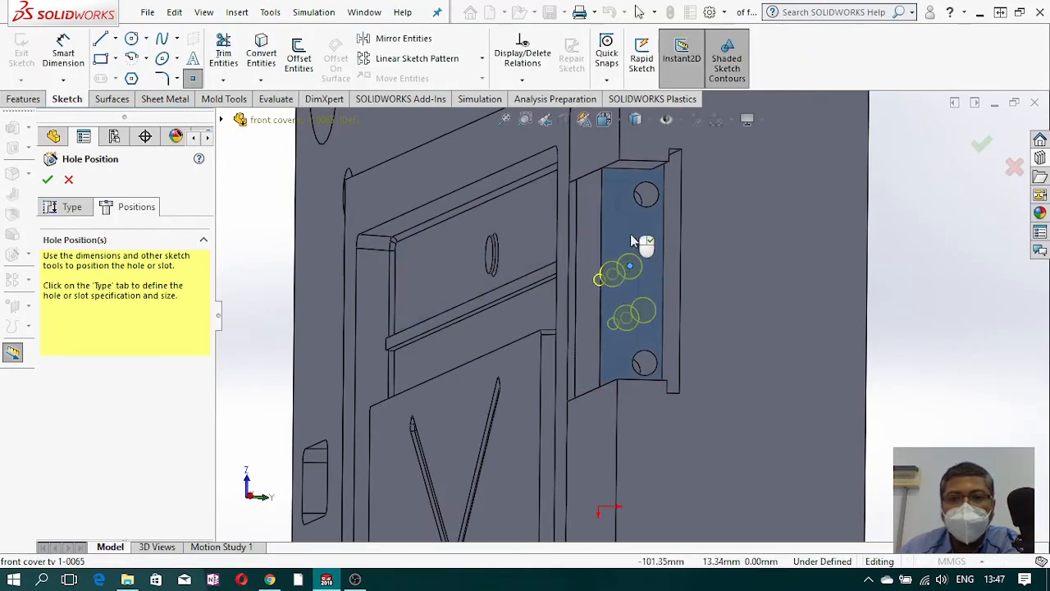
key("f")
left_click(603, 119)
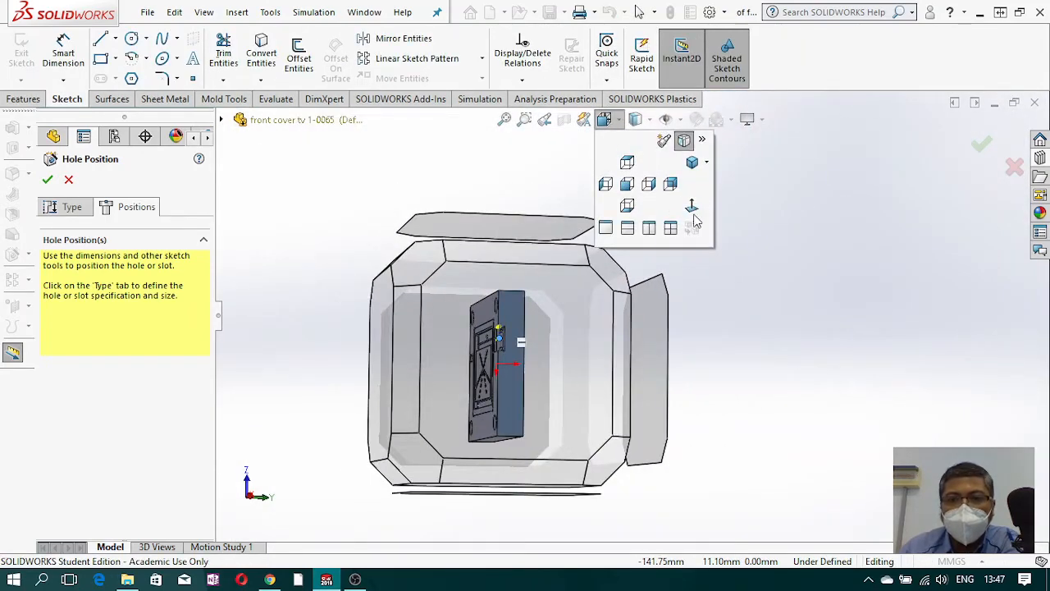
left_click(687, 207)
scroll(525, 311, "down", 1)
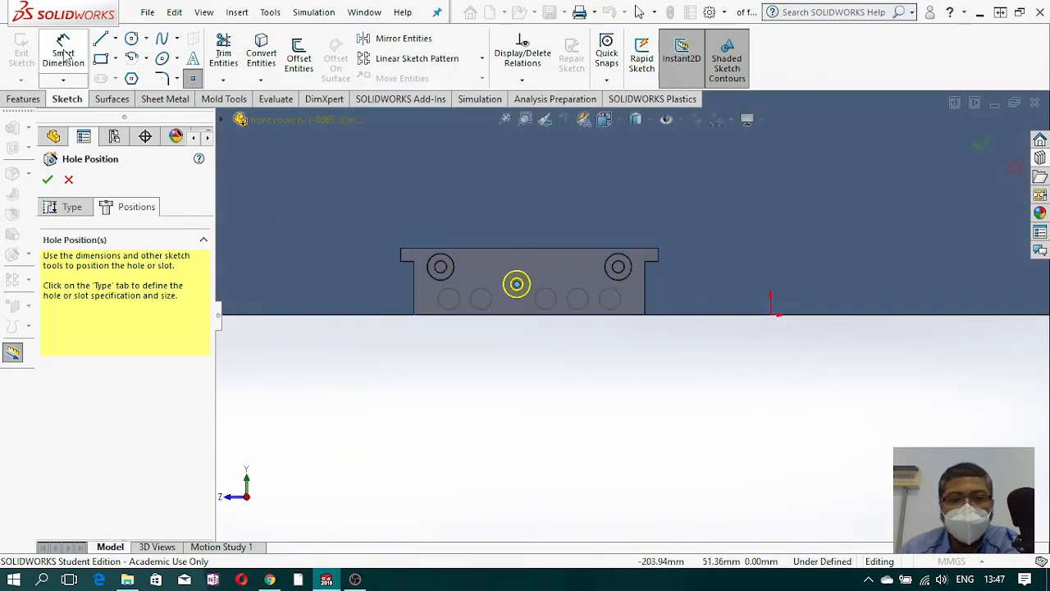
scroll(503, 277, "down", 2)
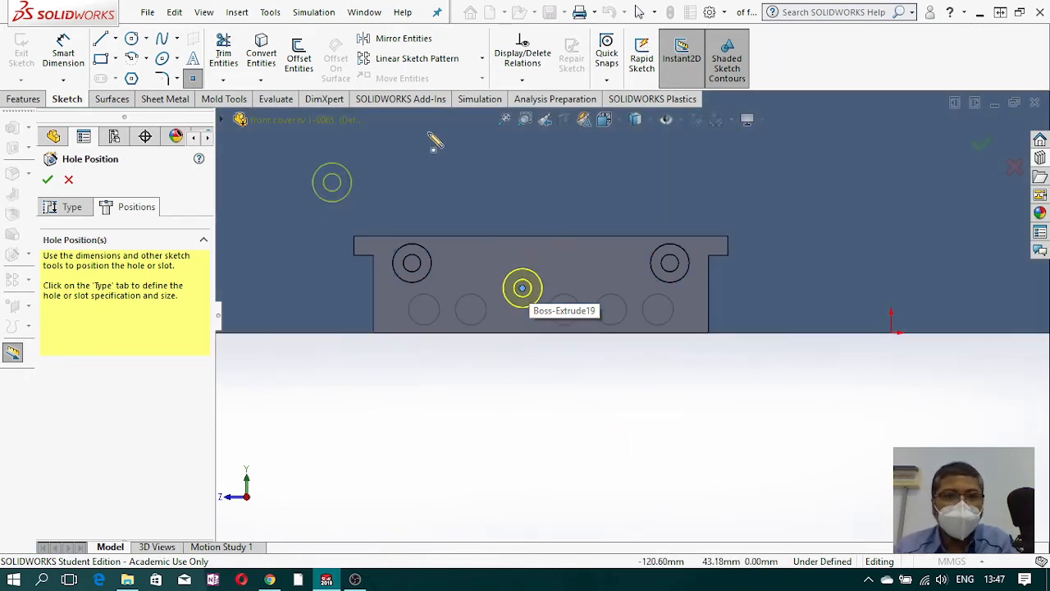
left_click(647, 120)
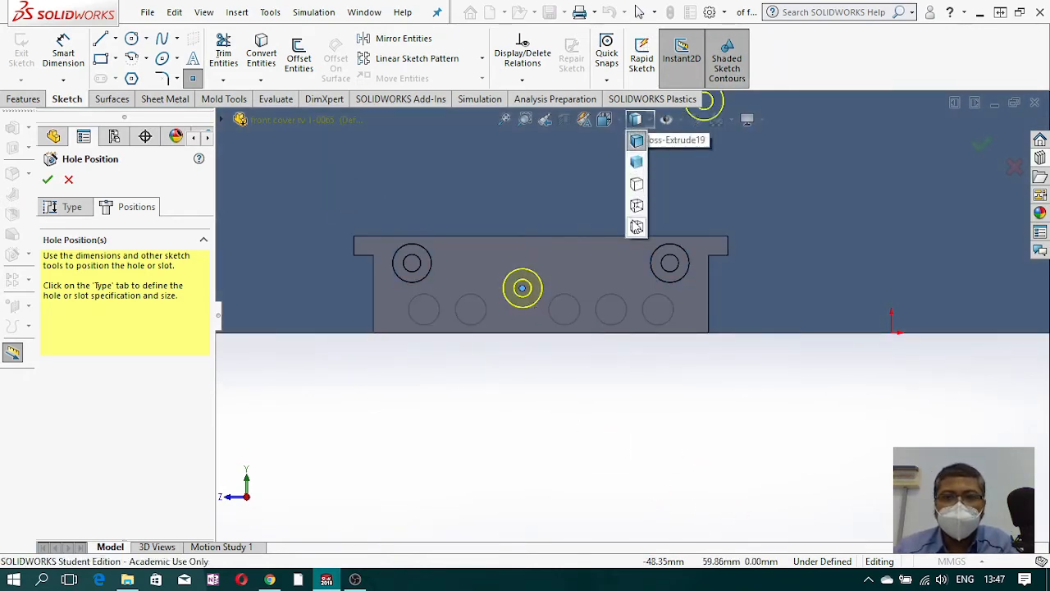
left_click(637, 142)
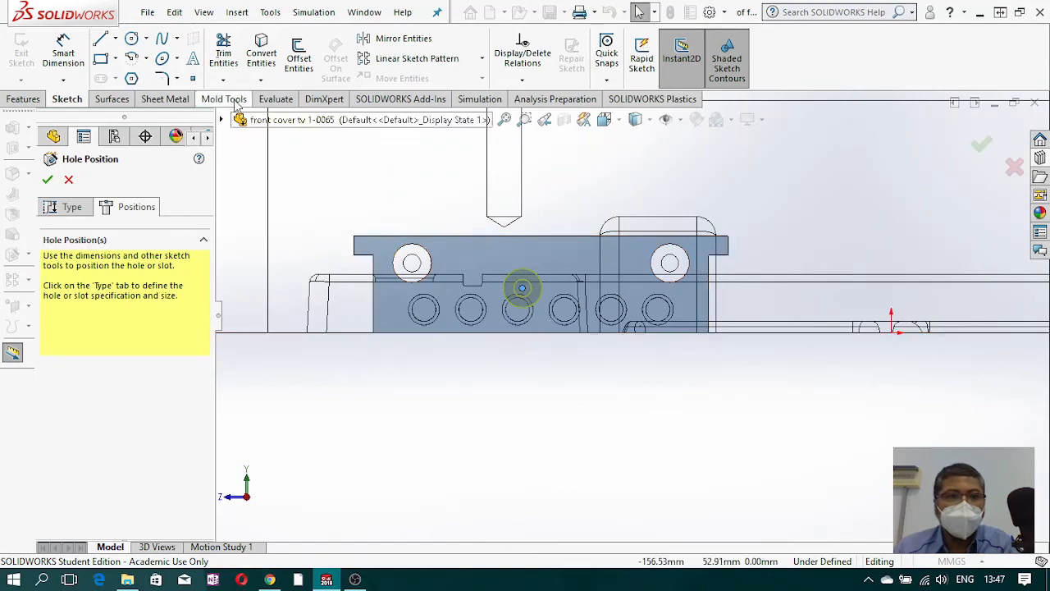
left_click(277, 98)
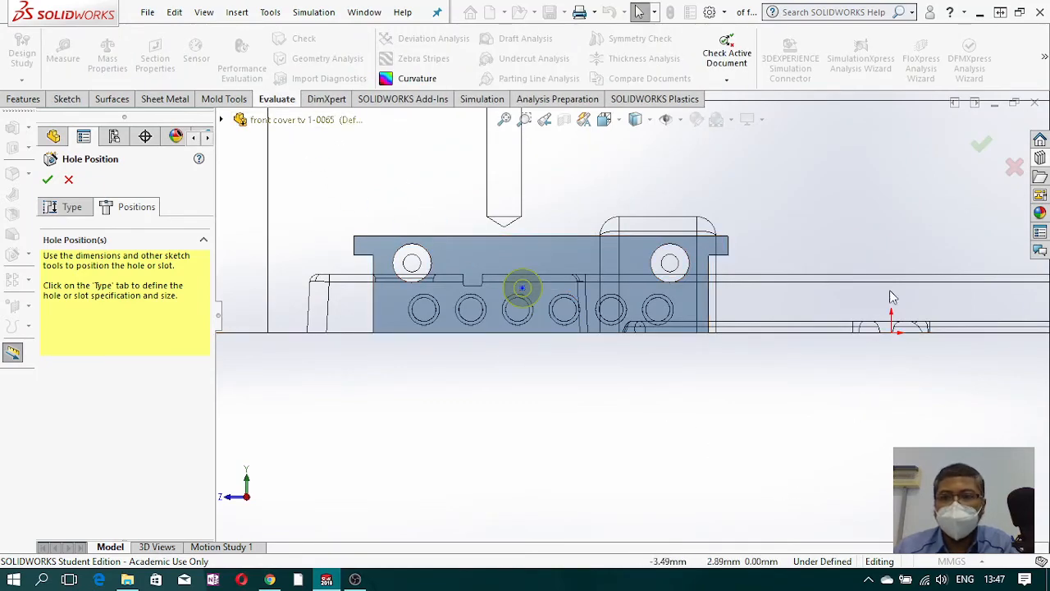
left_click(1014, 167)
middle_click_drag(602, 415, 599, 438)
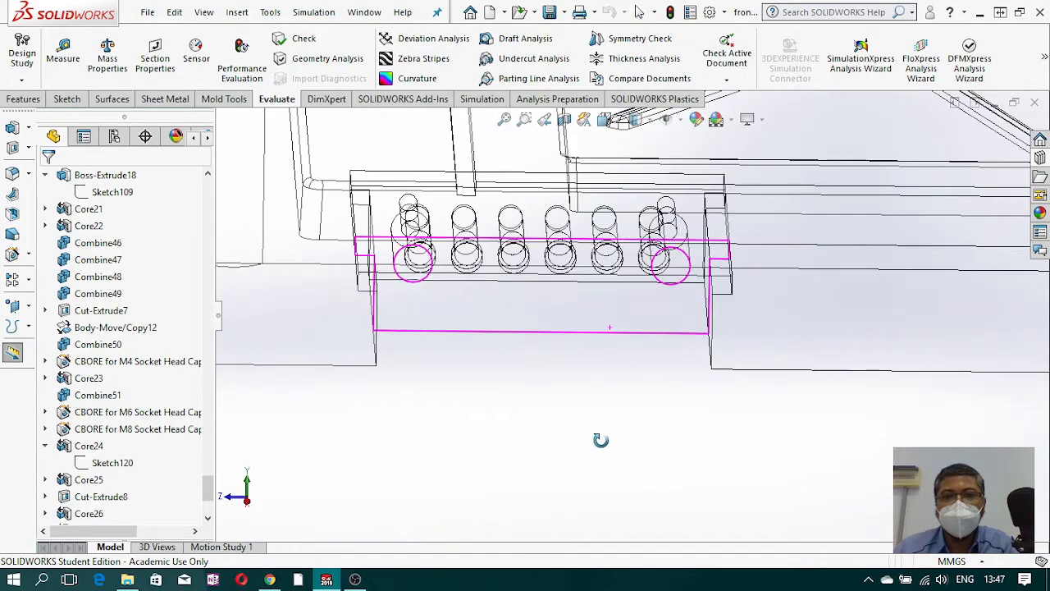
left_click(621, 121)
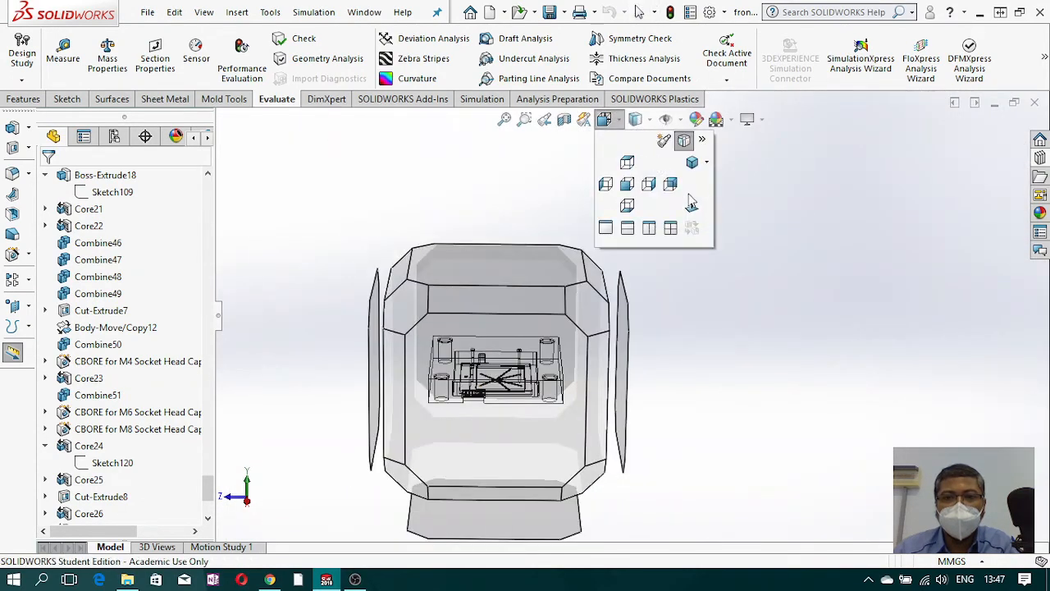
left_click(692, 203)
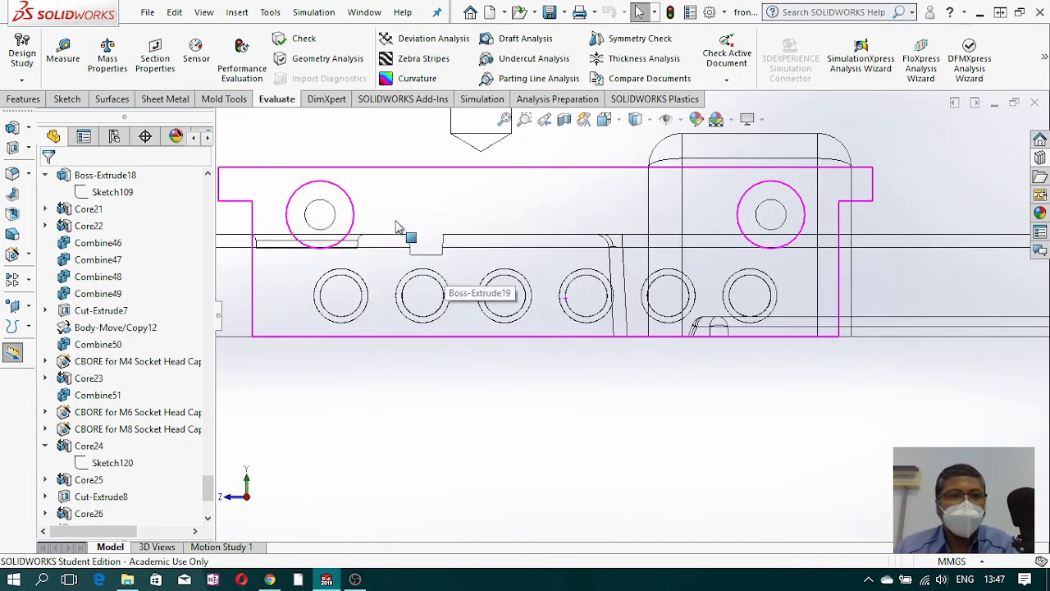
left_click(71, 100)
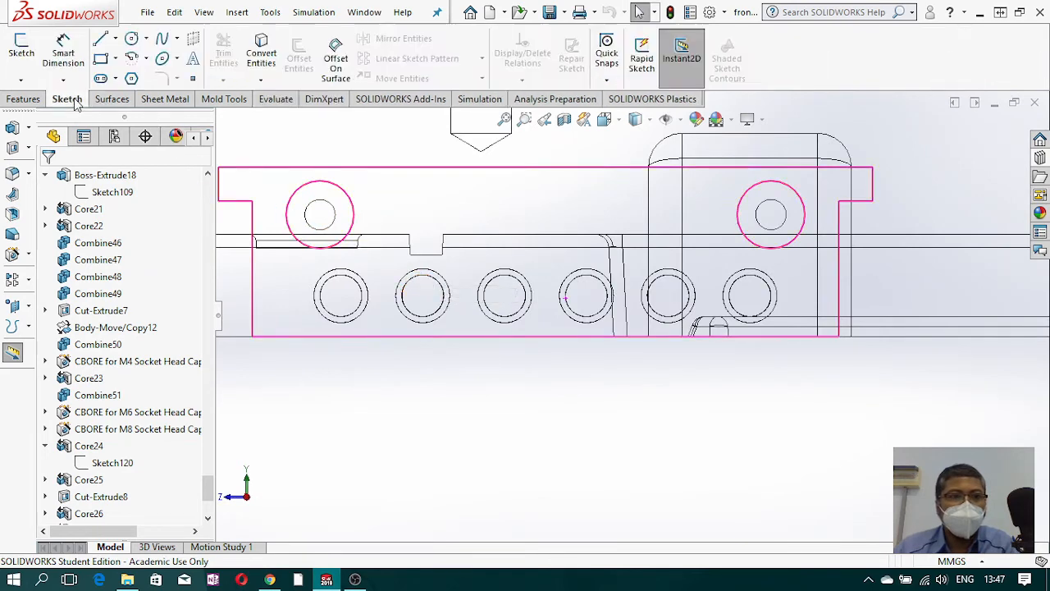
left_click(30, 42)
left_click(649, 120)
left_click(637, 140)
scroll(696, 316, "up", 4)
mouse_move(632, 360)
middle_mouse_down()
mouse_move(637, 301)
mouse_move(586, 293)
middle_mouse_up()
left_click(586, 286)
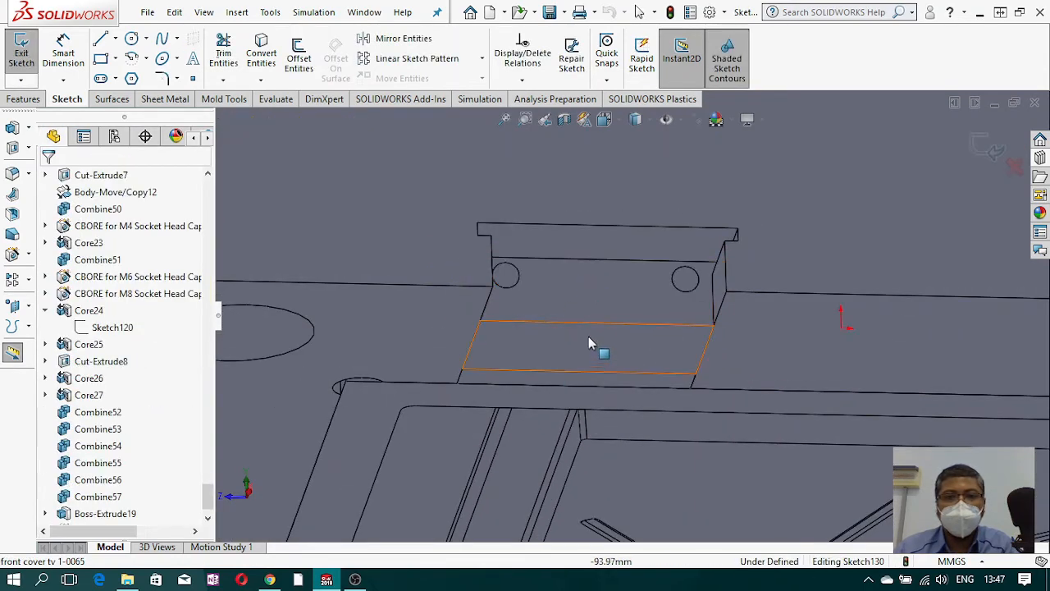
scroll(924, 215, "up", 4)
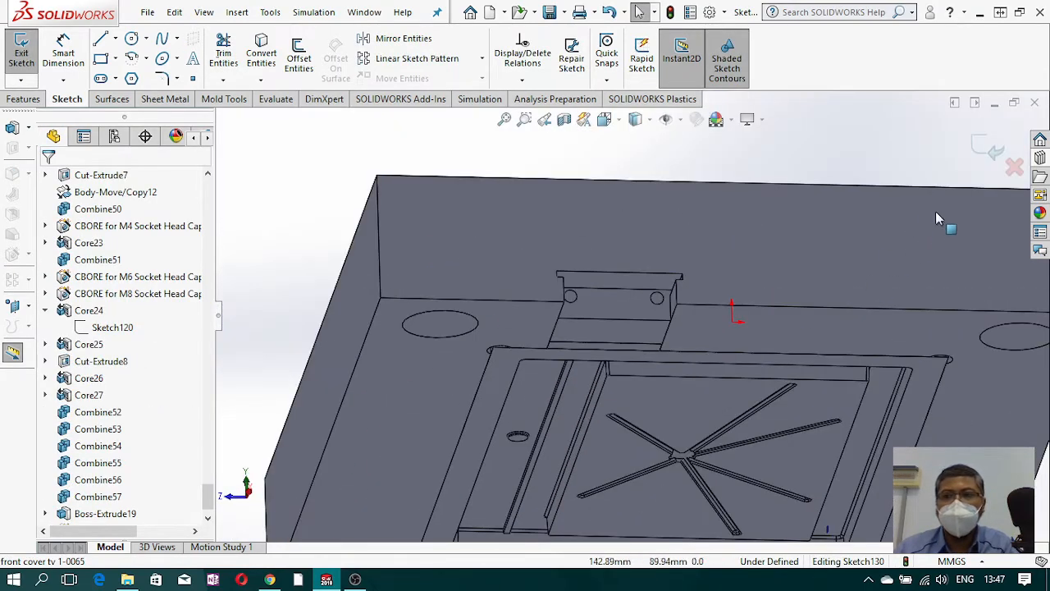
left_click(1015, 166)
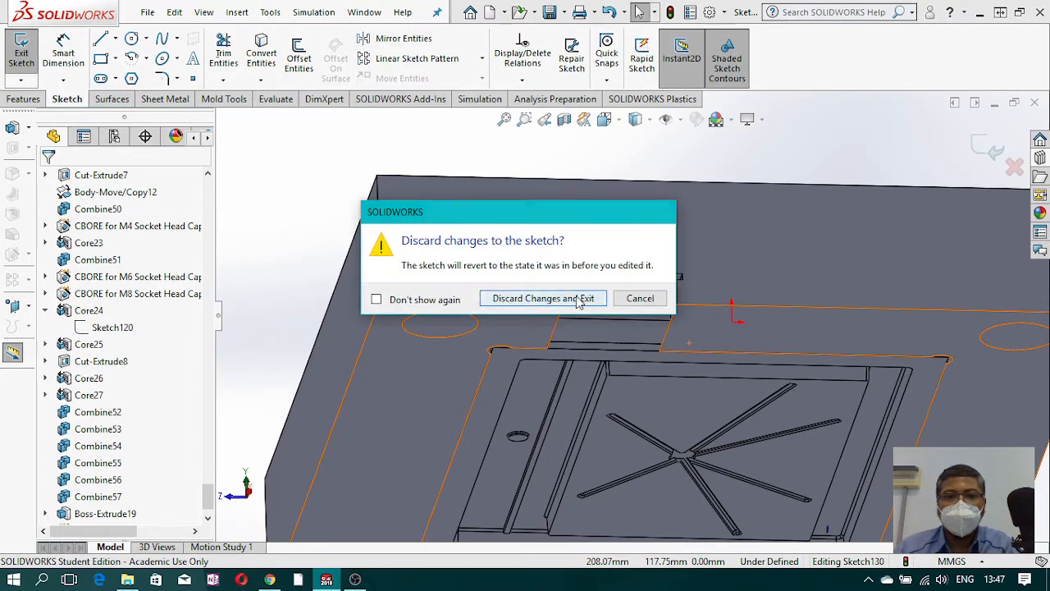
left_click(543, 299)
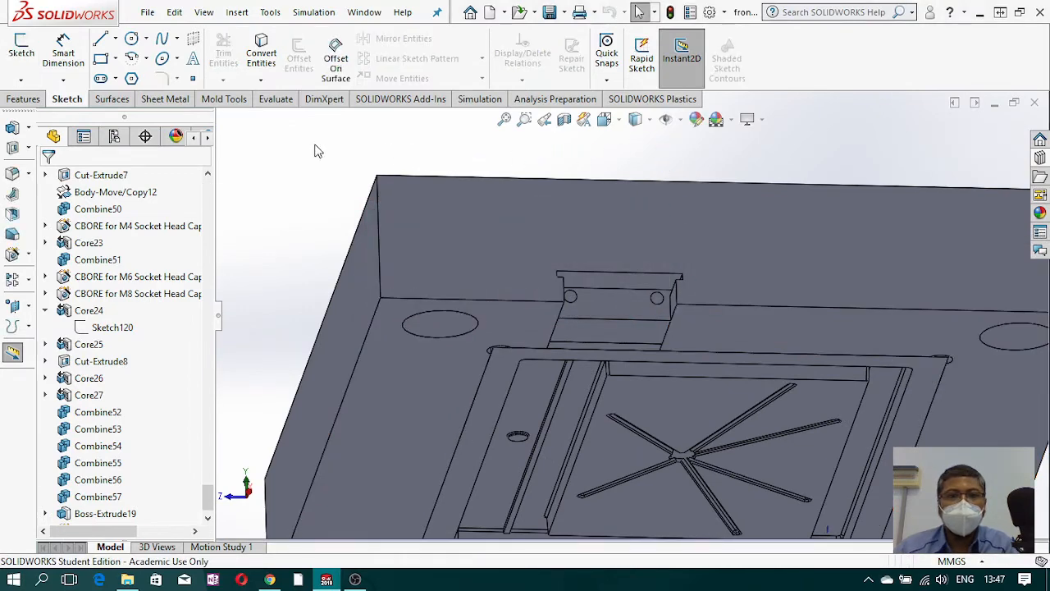
Step: Start a new Hole Wizard hole and place one position on the backing block's end face between the two existing counterbores
left_click(36, 104)
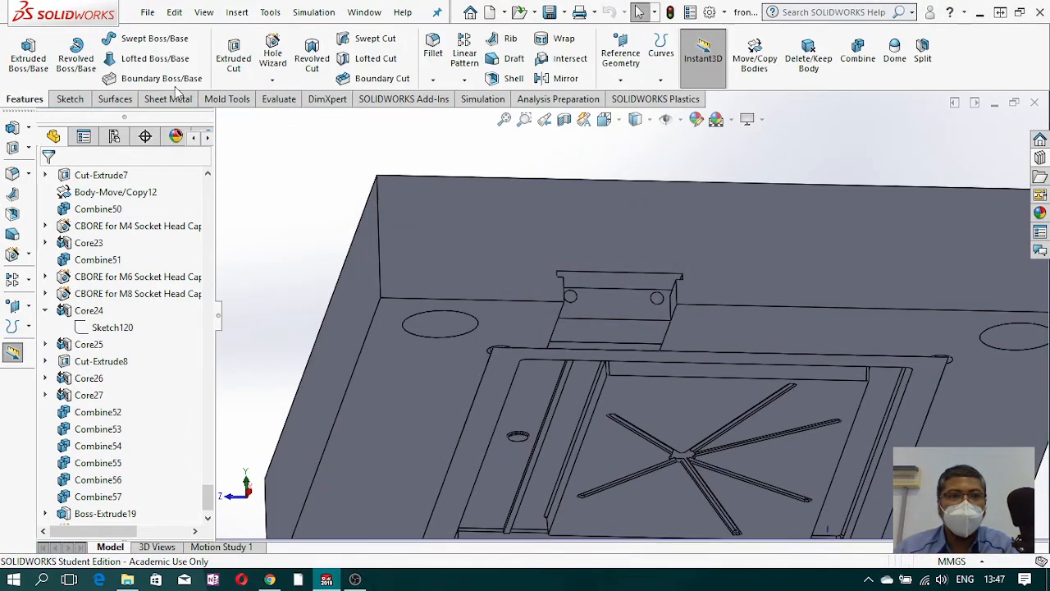
left_click(272, 52)
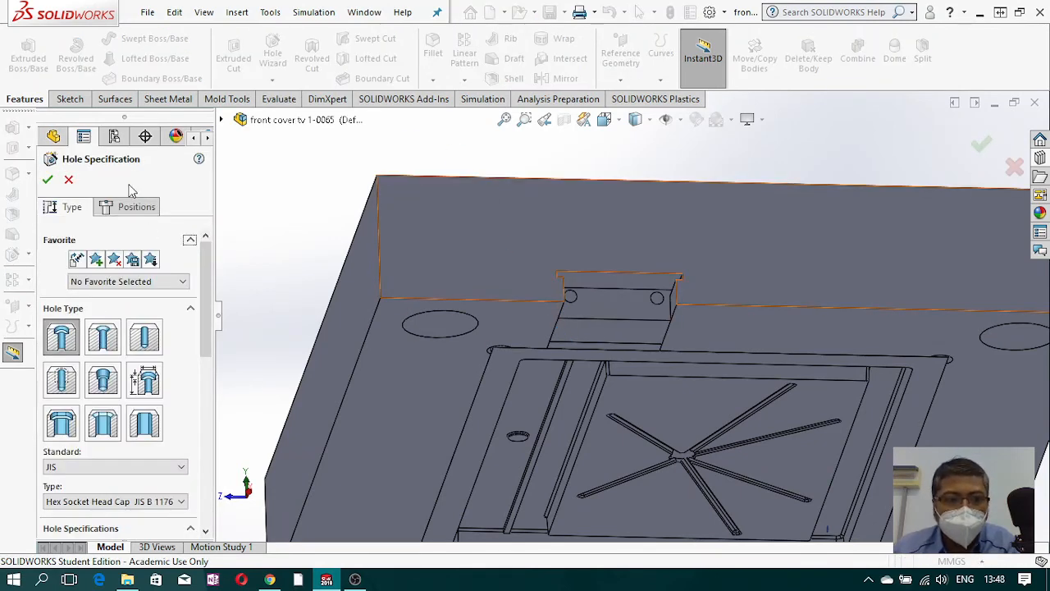
left_click(131, 205)
left_click(617, 308)
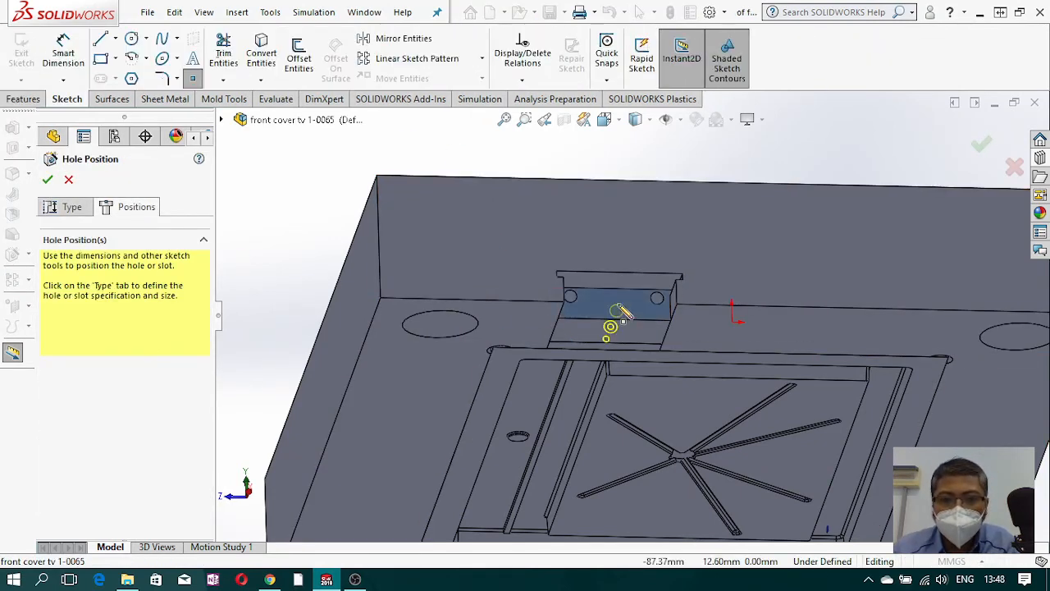
left_click(605, 119)
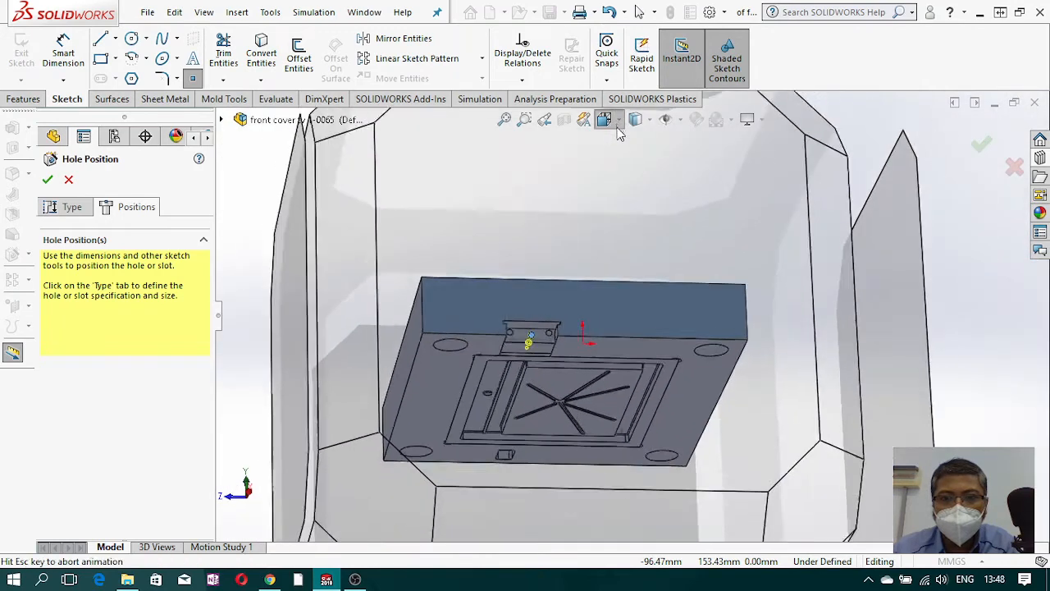
left_click(695, 213)
scroll(585, 358, "down", 6)
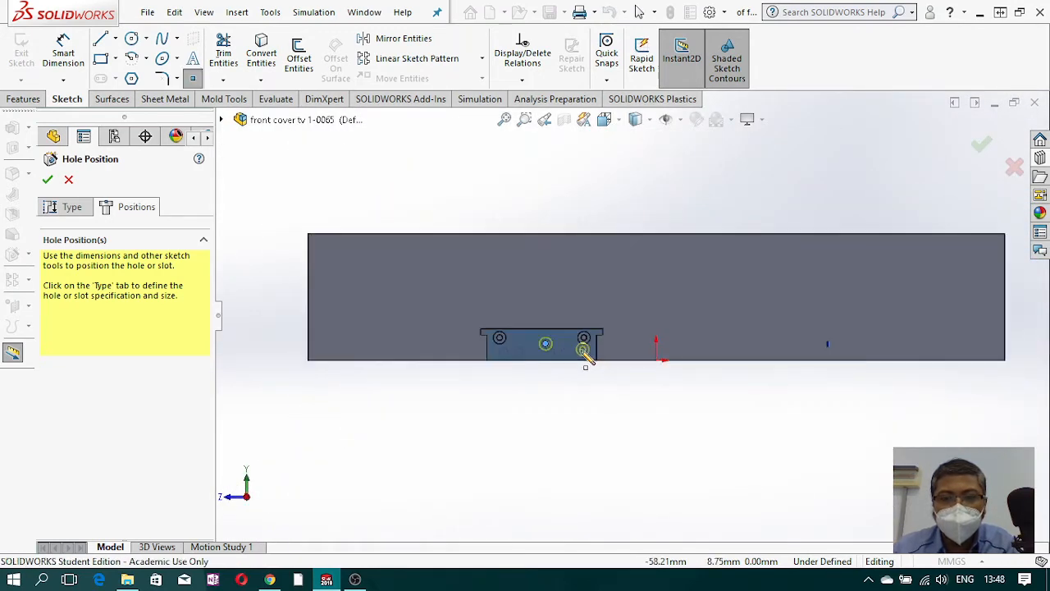
Step: Align the hole position vertically with the midpoint of the backing block's upper edge
key("Escape")
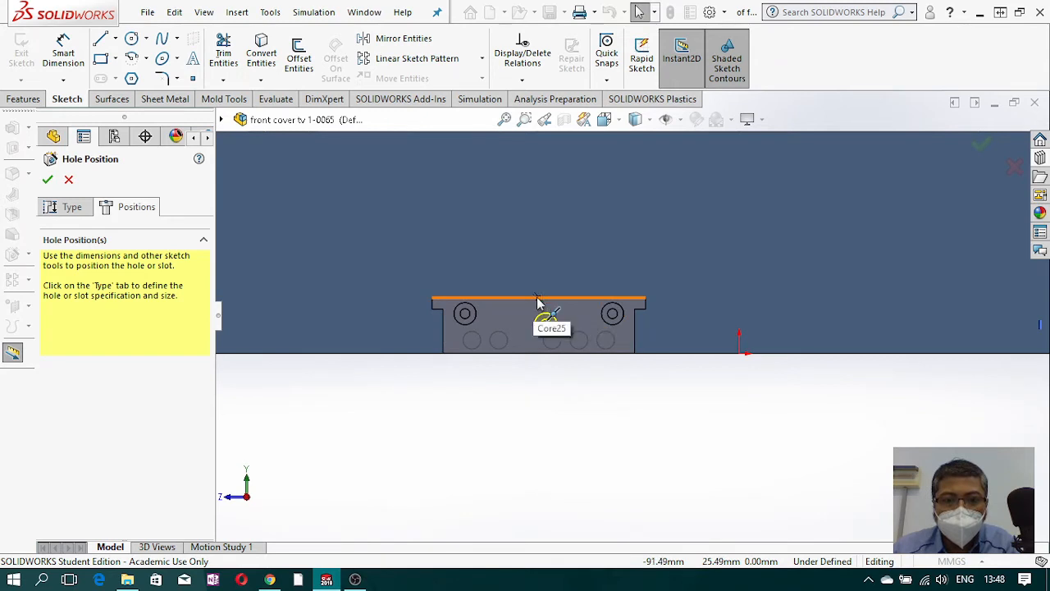
left_click(537, 302)
left_click(546, 325, "ctrl")
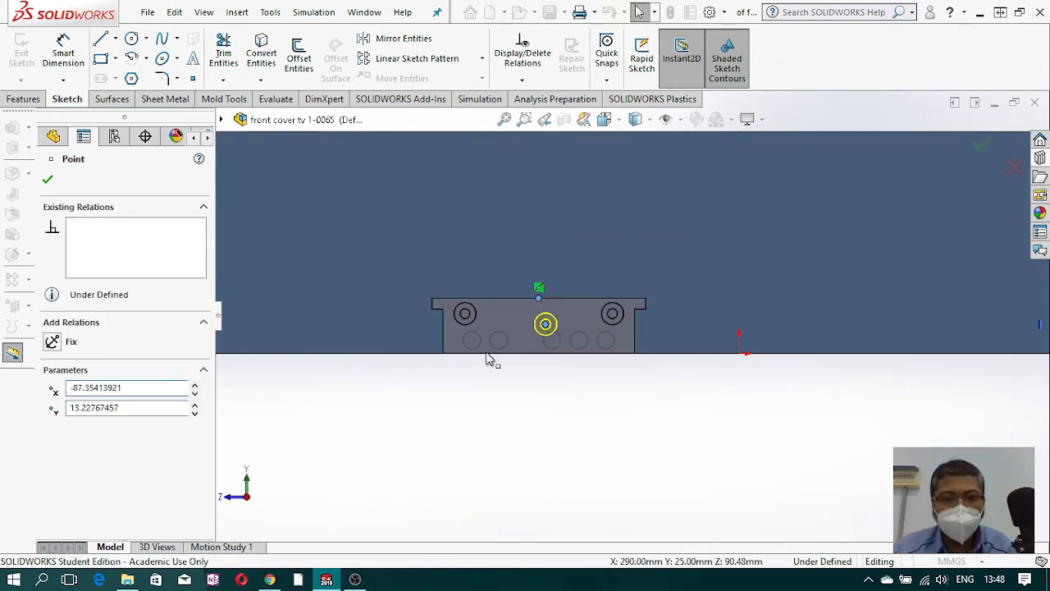
left_click(56, 447)
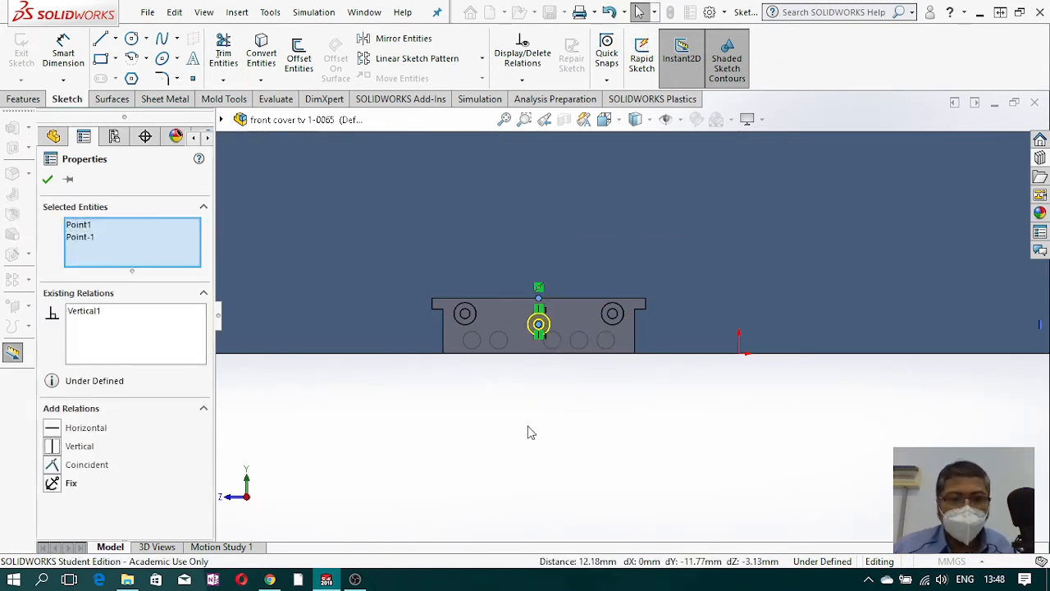
left_click(596, 428)
Step: Dimension the hole centre's distance from the block's upper edge and set it to 12 mm
left_click(66, 54)
scroll(536, 345, "down", 6)
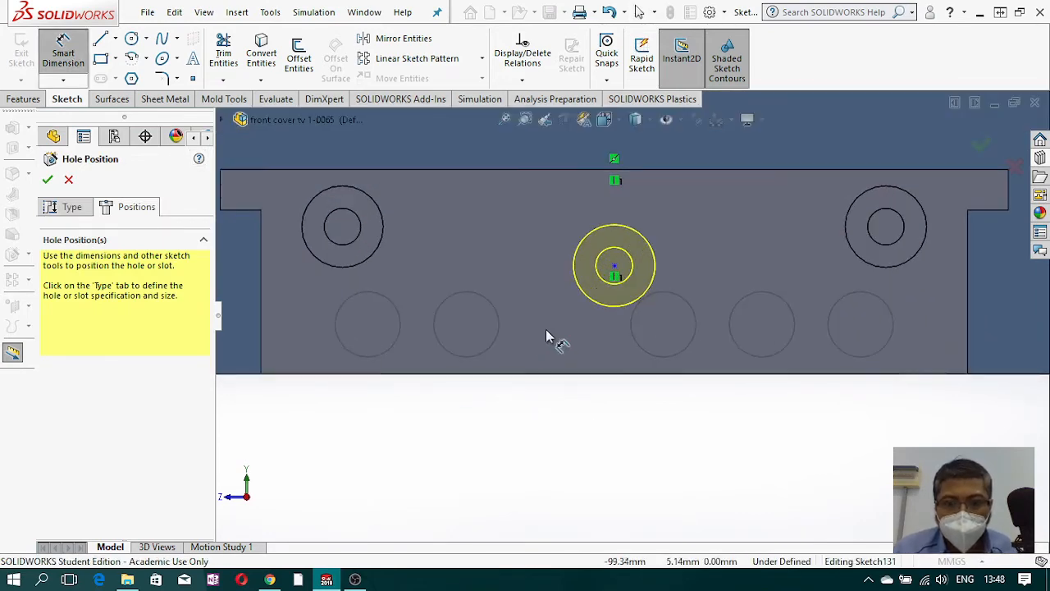
left_click(638, 234)
left_click(671, 170)
left_click(706, 233)
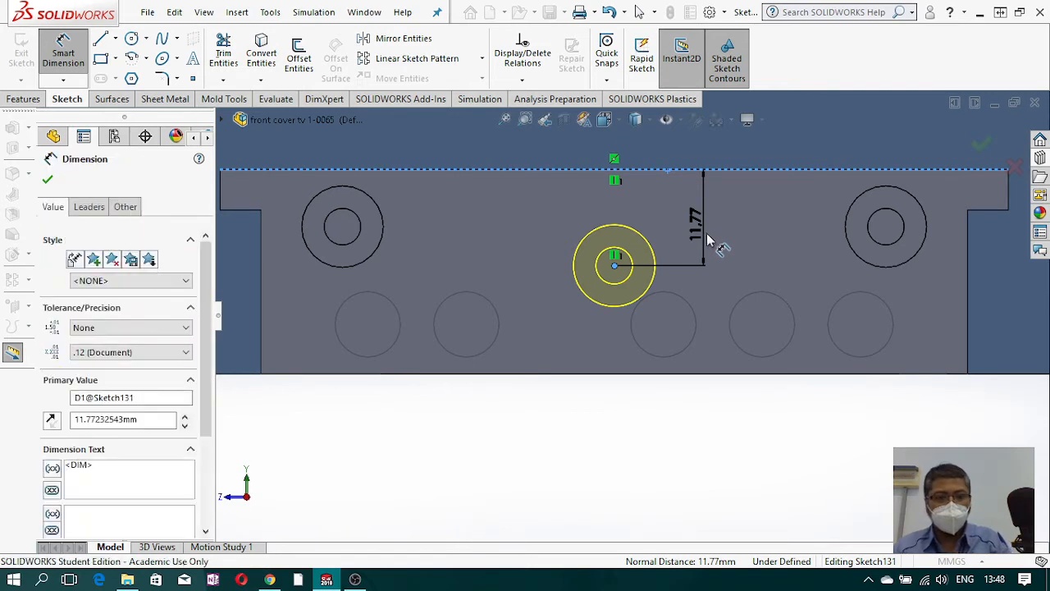
type("12")
key("Return")
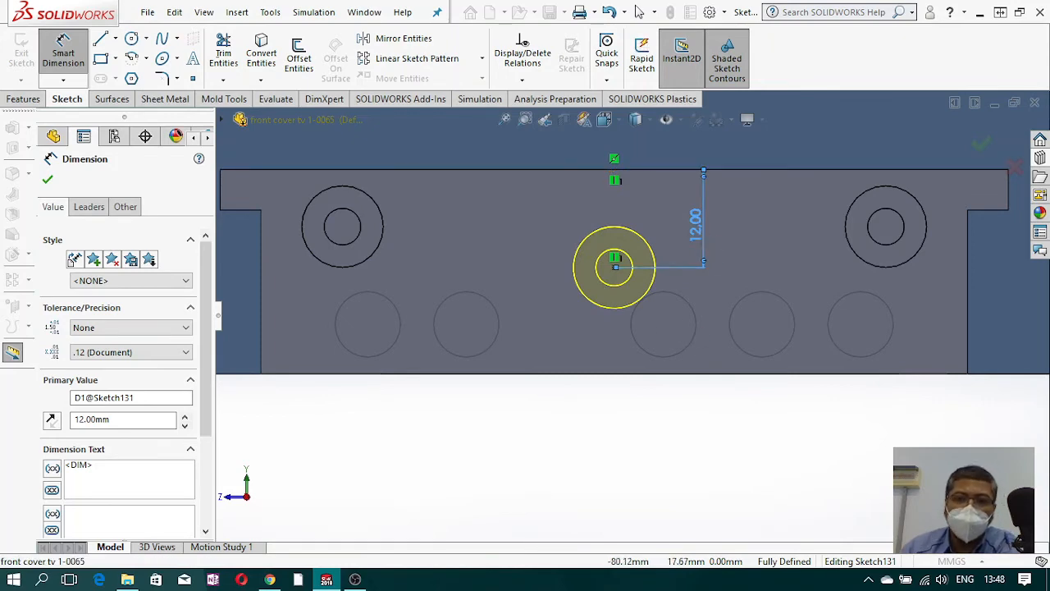
Step: Set the hole centre's distance from the block's upper edge to 13 mm and finish dimensioning
double_click(697, 229)
type("13")
key("Return")
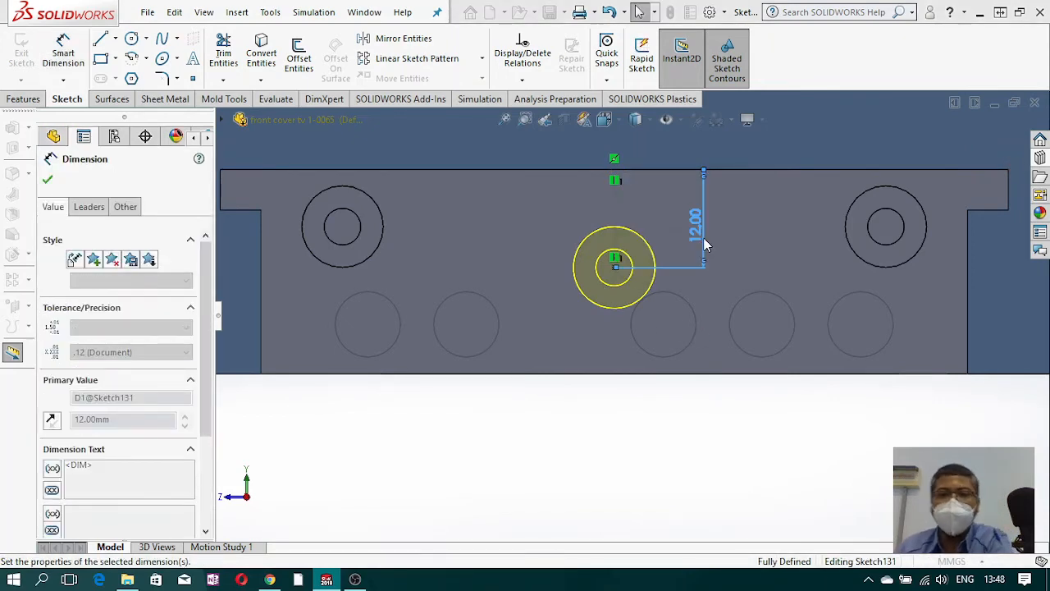
key("z")
key("z")
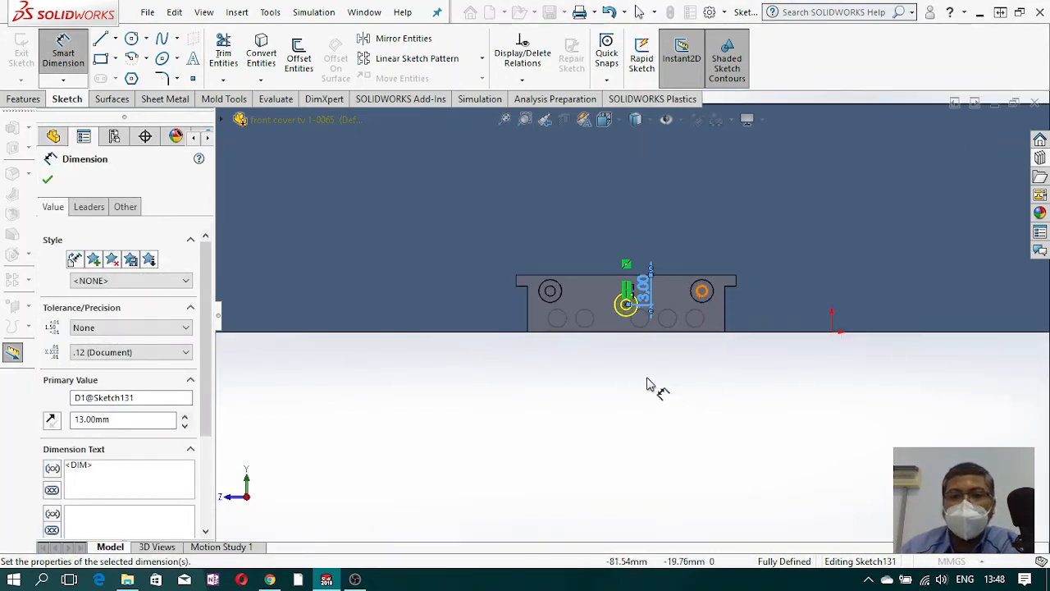
middle_click_drag(677, 325, 680, 175)
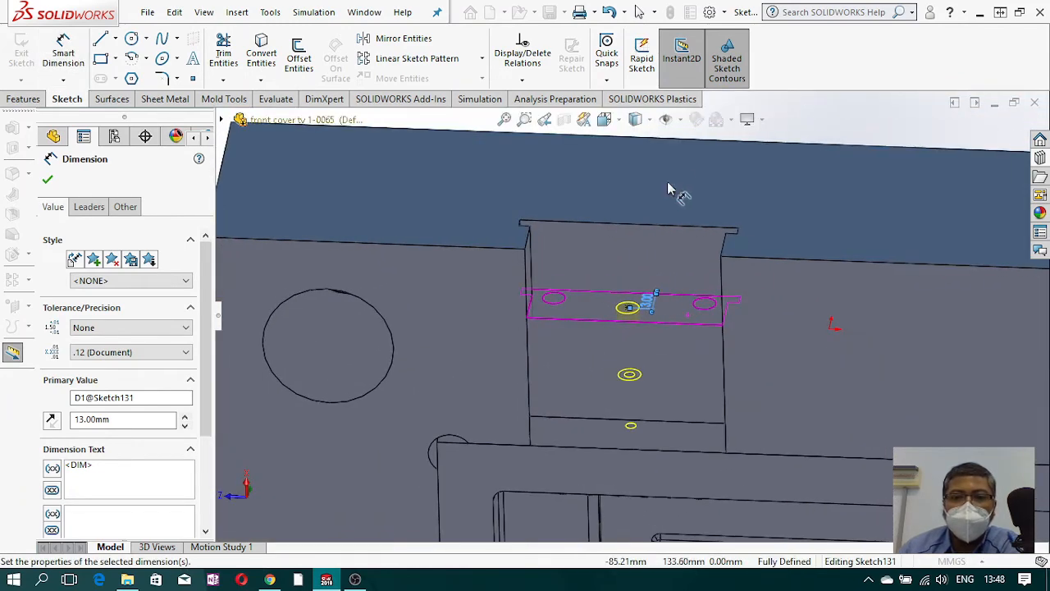
left_click(47, 179)
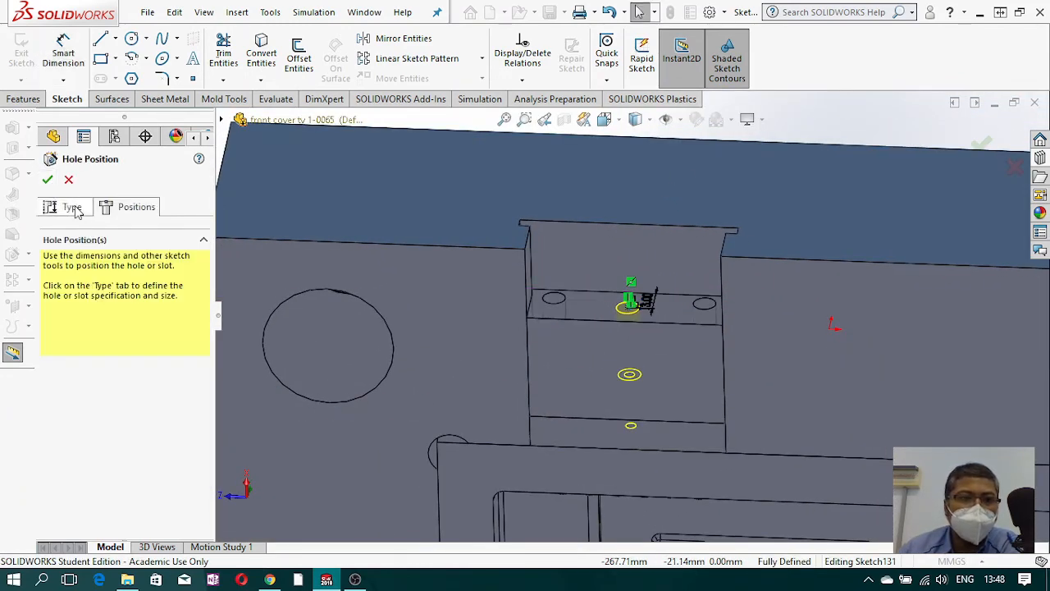
Step: Change the hole type from counterbore to straight tap and reset the custom sizing to the default values
left_click(71, 206)
scroll(204, 303, "down", 3)
scroll(208, 324, "up", 2)
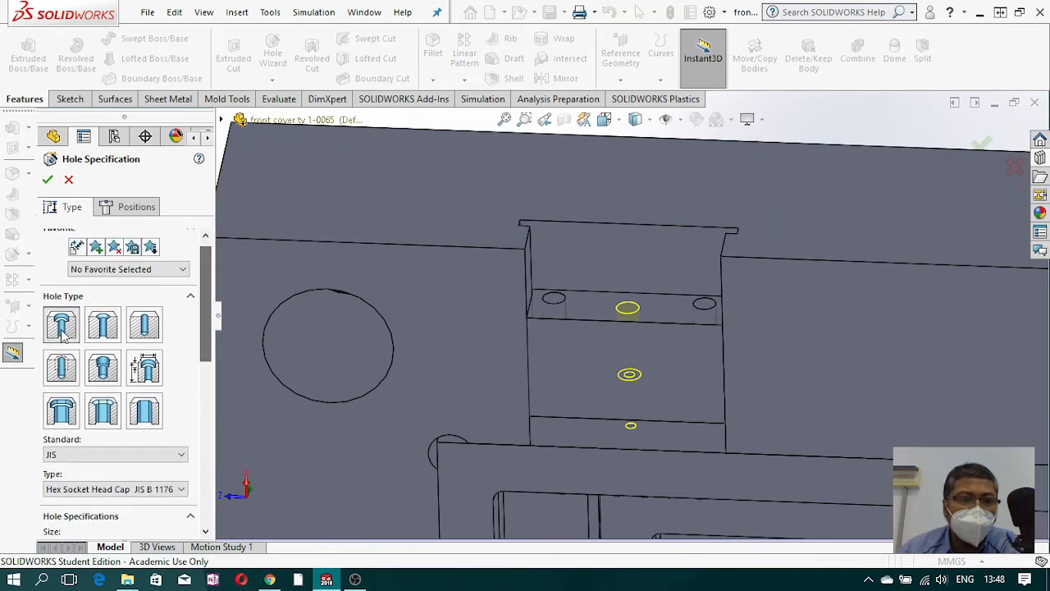
left_click(60, 371)
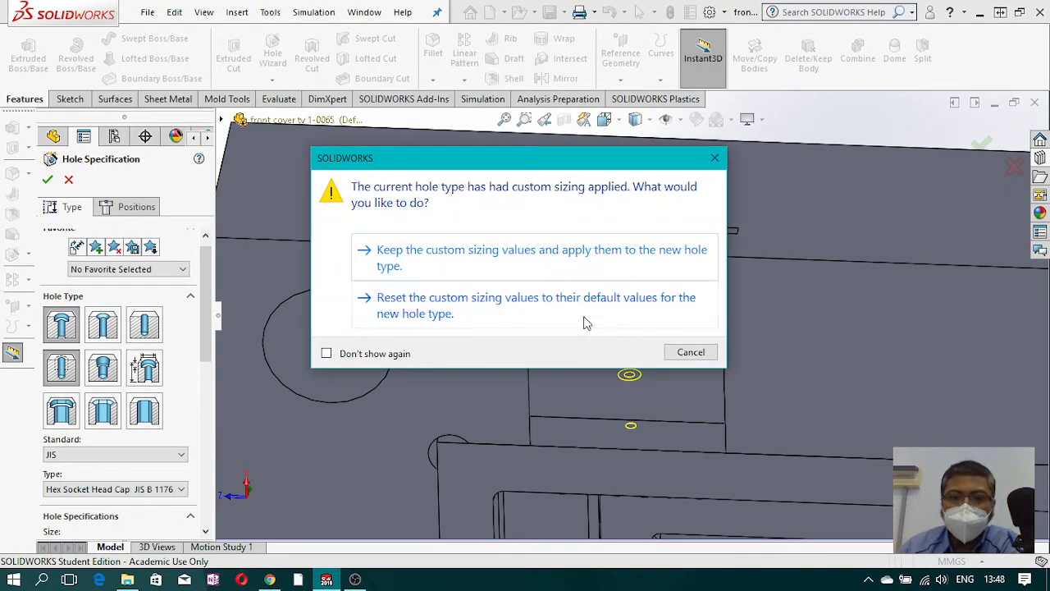
left_click(619, 321)
Step: Set the JIS straight tap's type to Tapped hole
scroll(208, 316, "down", 3)
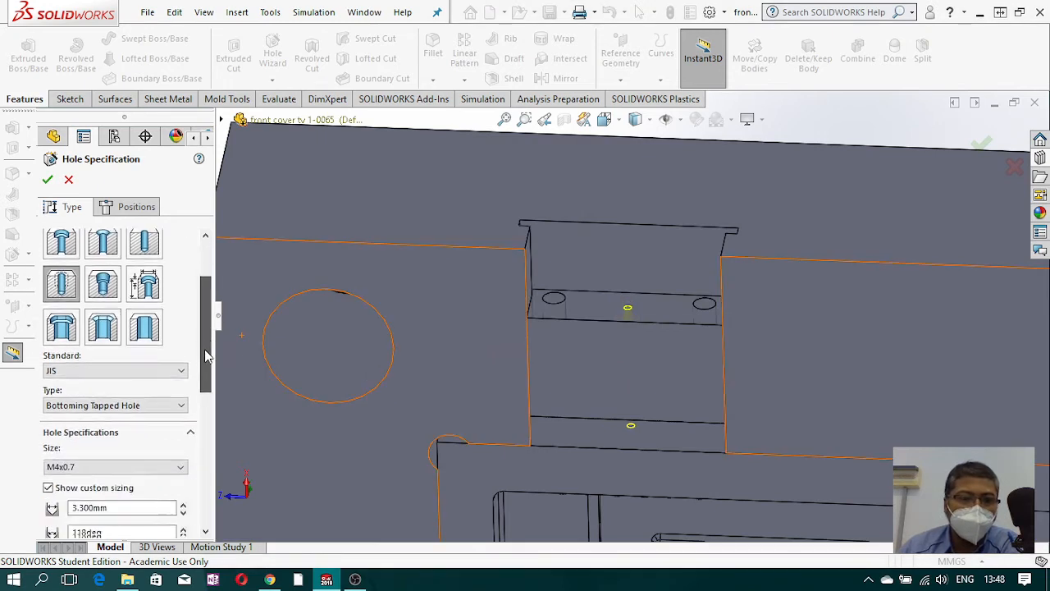
scroll(207, 349, "down", 2)
left_click(180, 327)
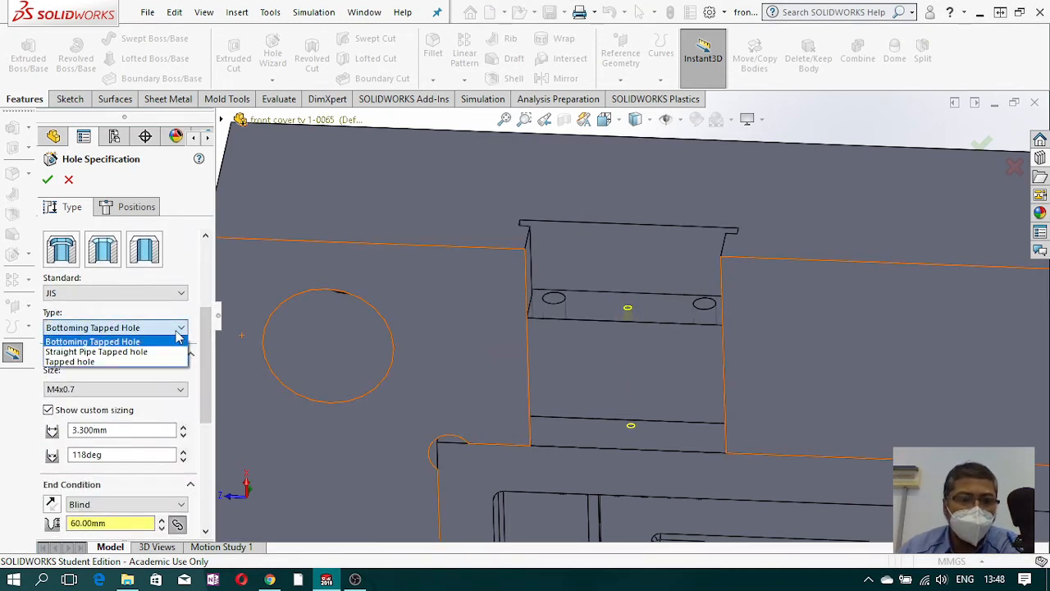
left_click(129, 362)
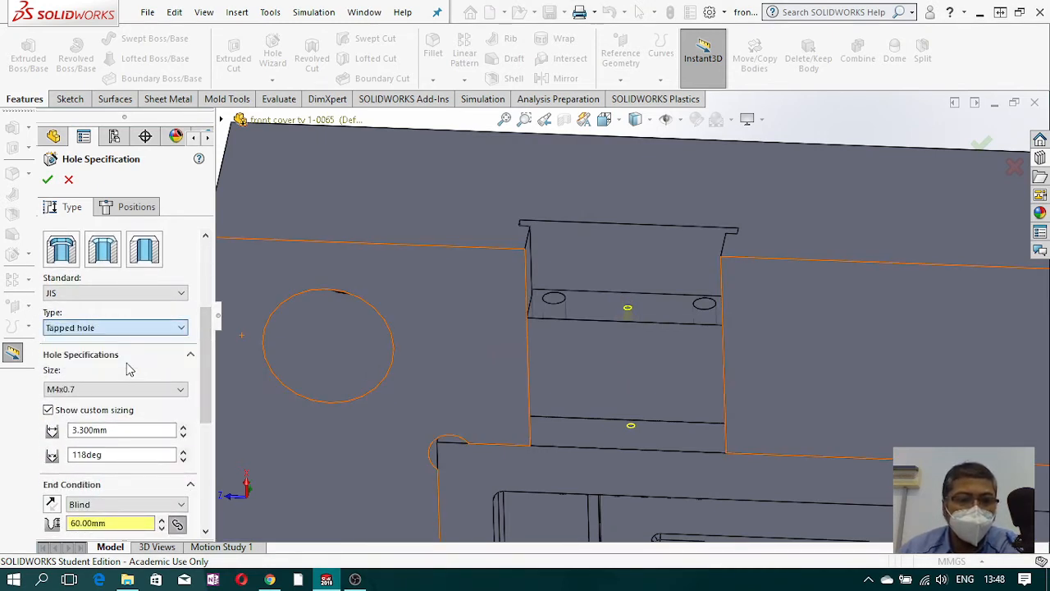
scroll(208, 346, "down", 1)
scroll(208, 346, "down", 1)
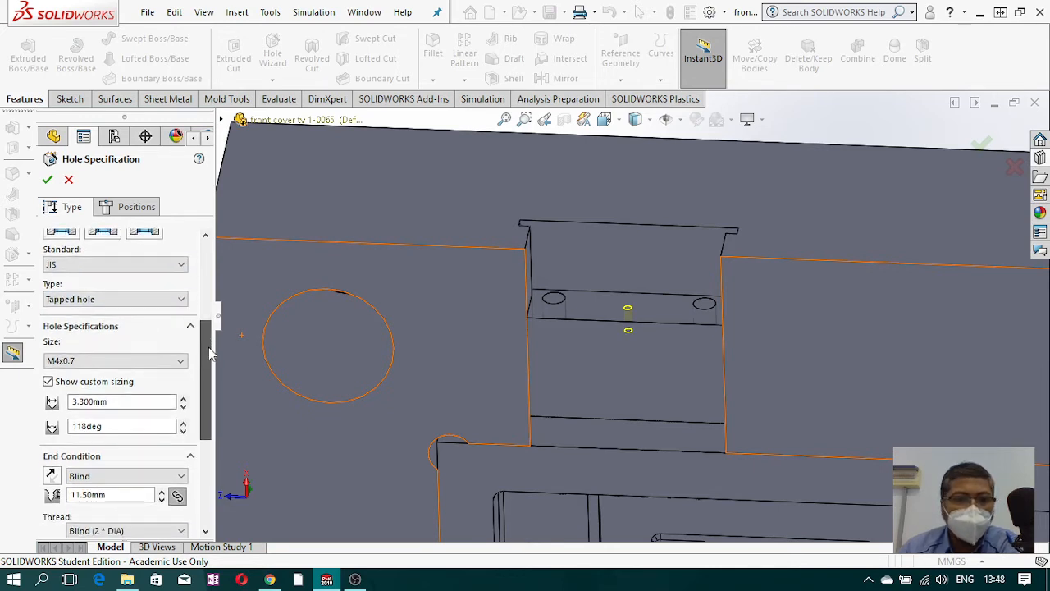
Step: Set the tapped hole's size to M16x1.5 and its blind hole depth to 30 mm
left_click(180, 356)
left_click_drag(182, 400, 192, 433)
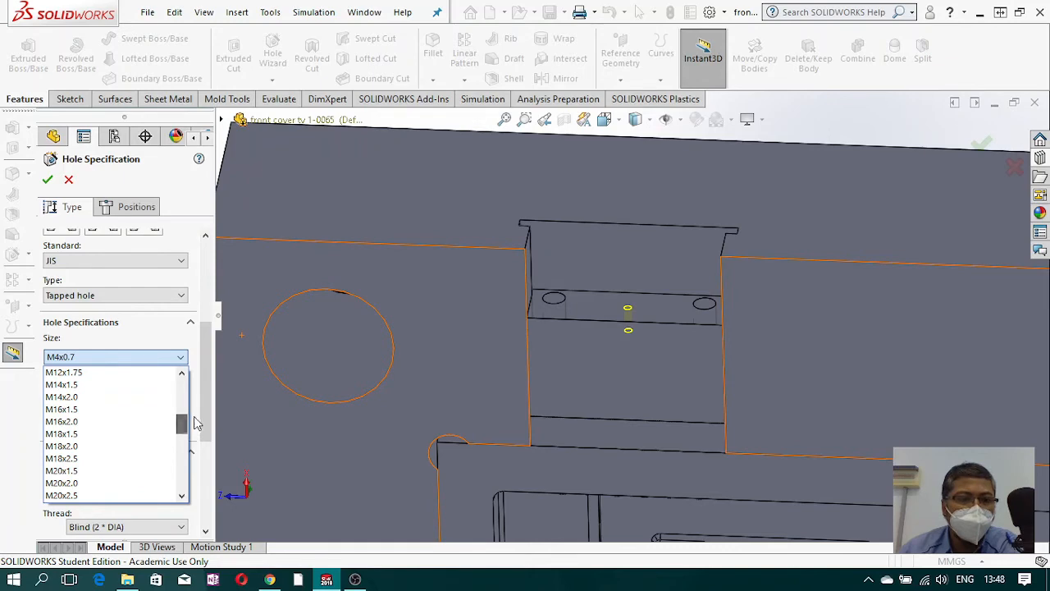
left_click(96, 416)
mouse_move(568, 401)
middle_mouse_down()
mouse_move(593, 415)
mouse_move(625, 522)
mouse_move(630, 295)
middle_mouse_up()
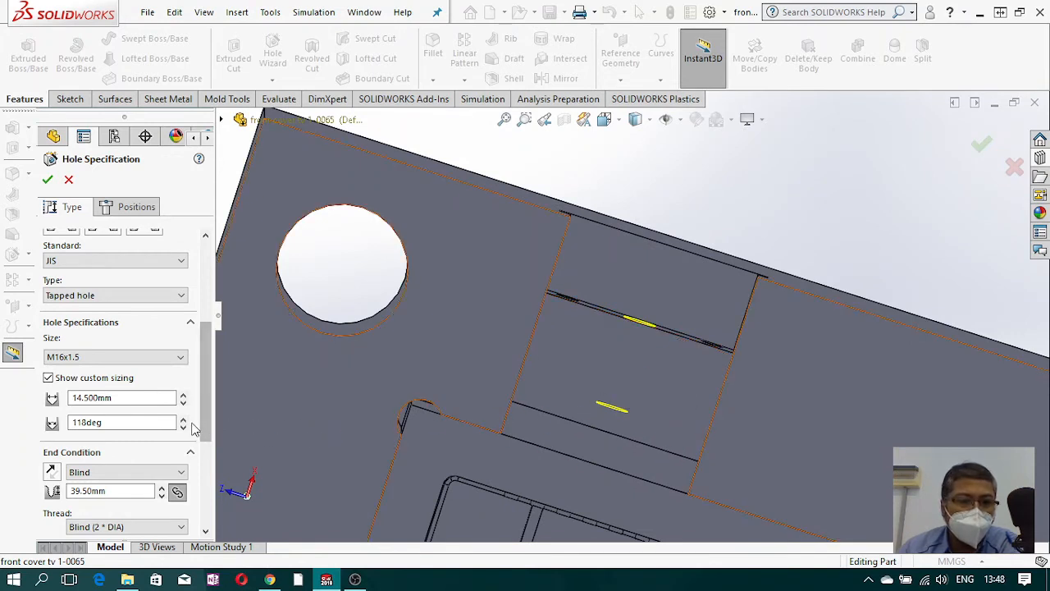
scroll(164, 410, "down", 3)
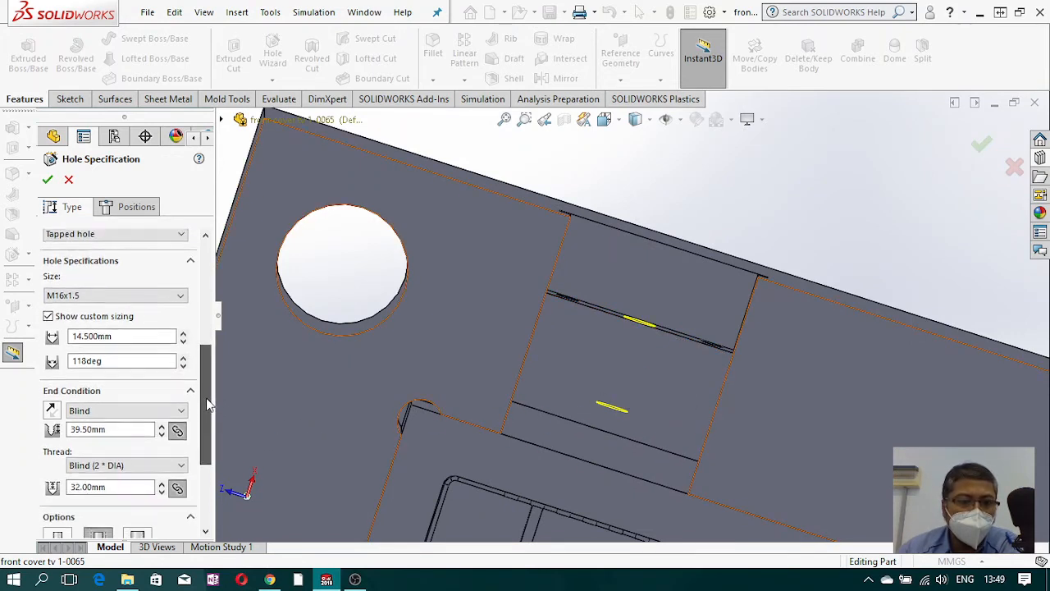
type("30")
key("Return")
middle_click_drag(714, 293, 696, 271)
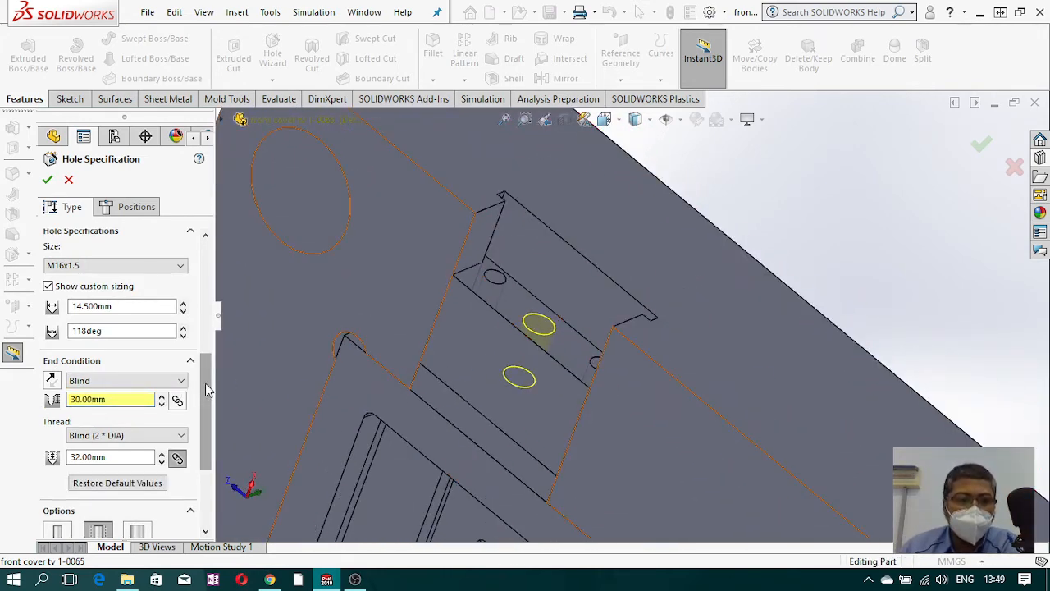
Step: Add the side core's backing block to the hole's feature scope and create the tapped hole
scroll(207, 390, "down", 5)
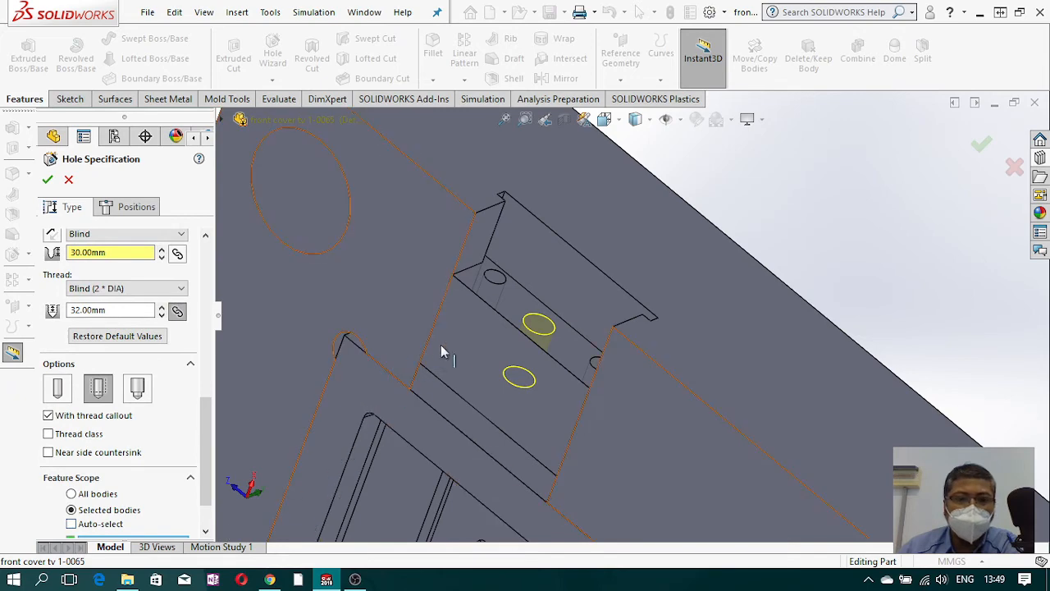
left_click(498, 340)
left_click_drag(207, 417, 205, 254)
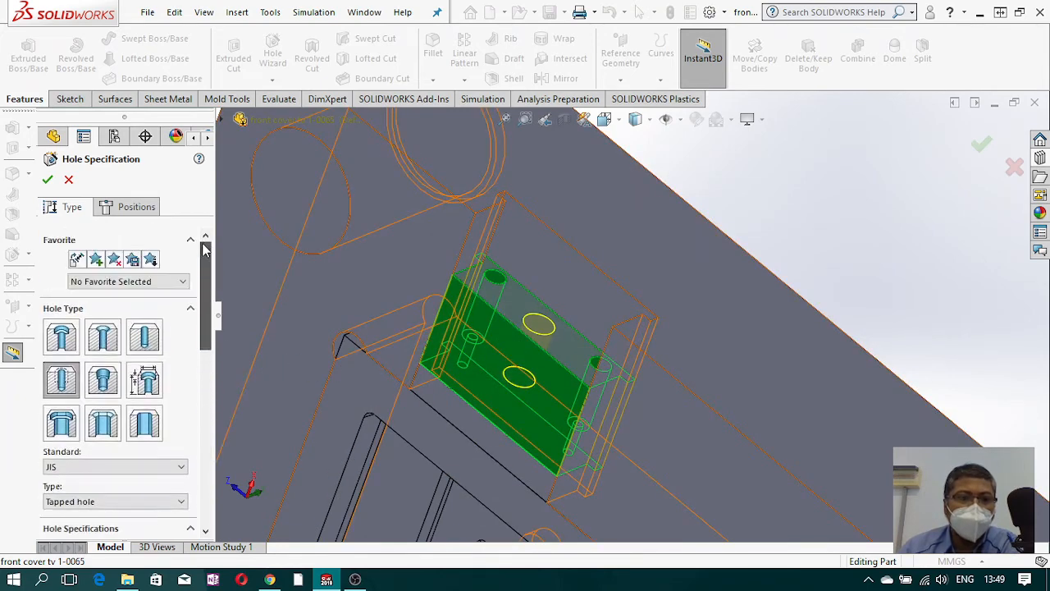
left_click(47, 180)
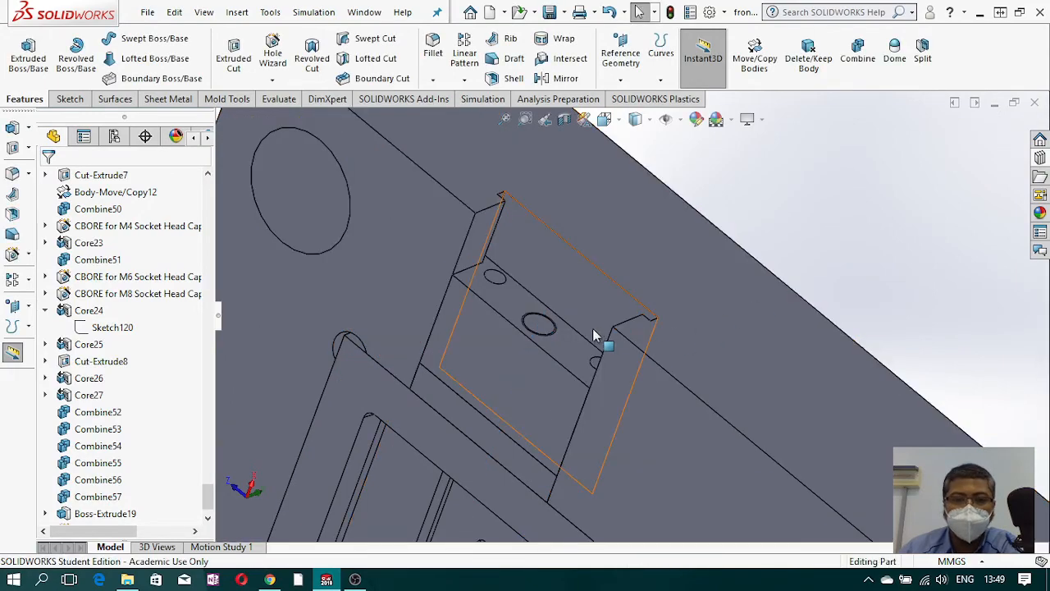
Step: Examine the tapped hole in the backing block and the side core's fit in the mould plate from several angles
scroll(569, 441, "down", 10)
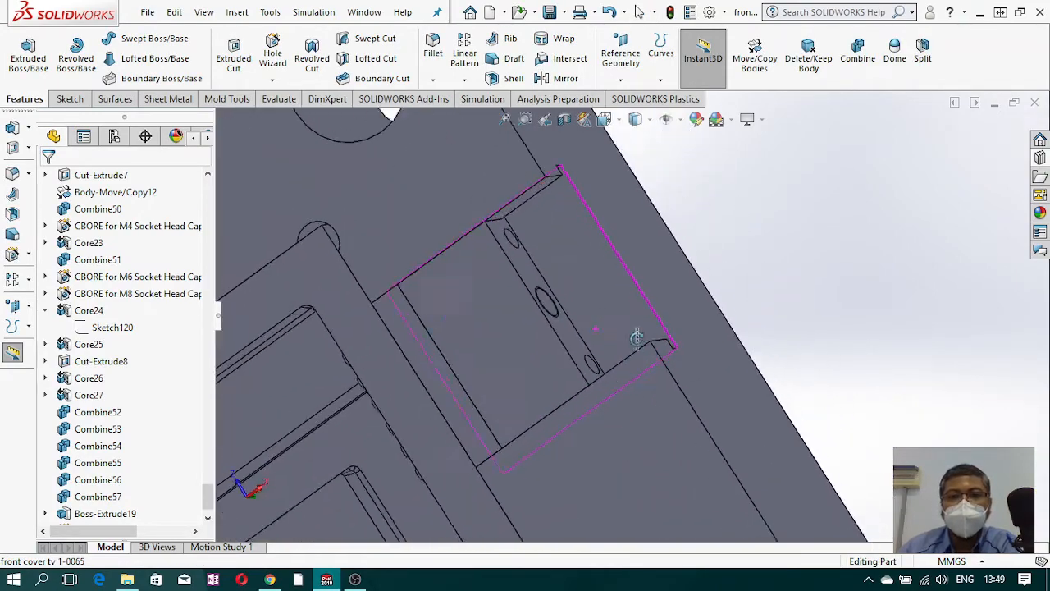
middle_click_drag(628, 260, 603, 402)
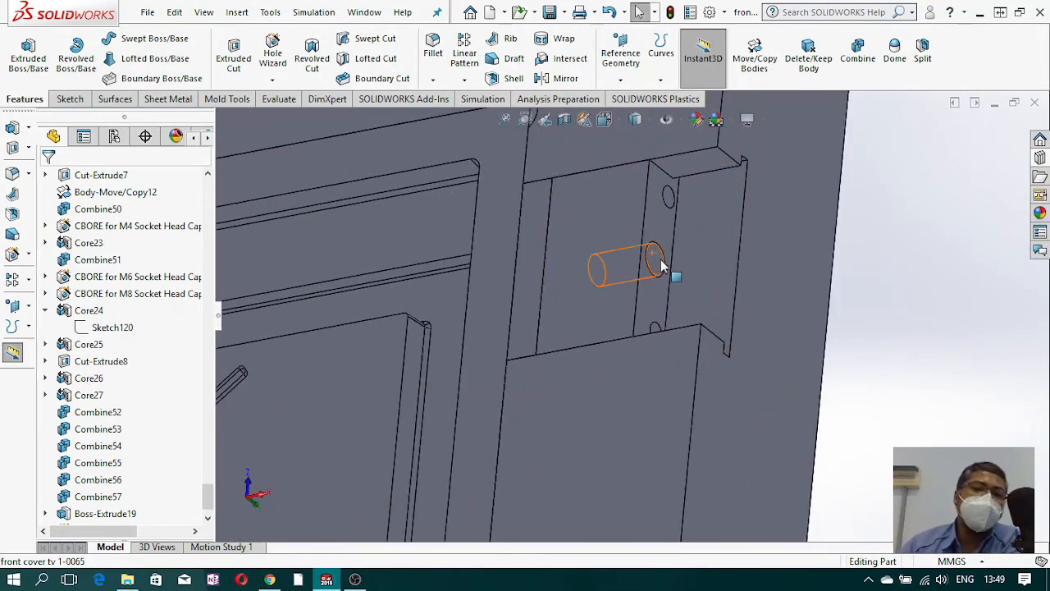
scroll(666, 275, "up", 6)
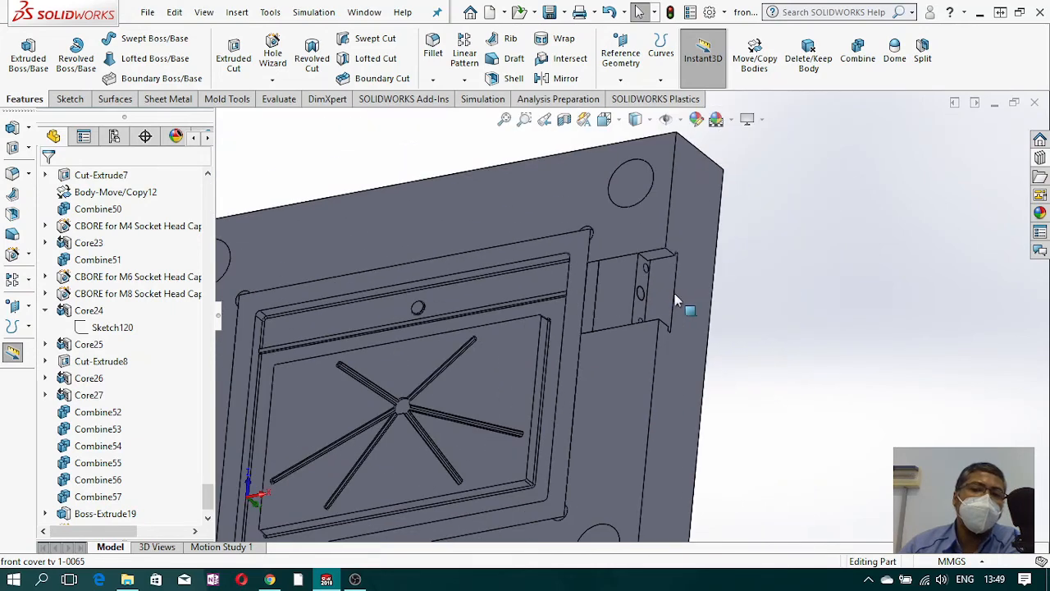
middle_click_drag(646, 297, 680, 197)
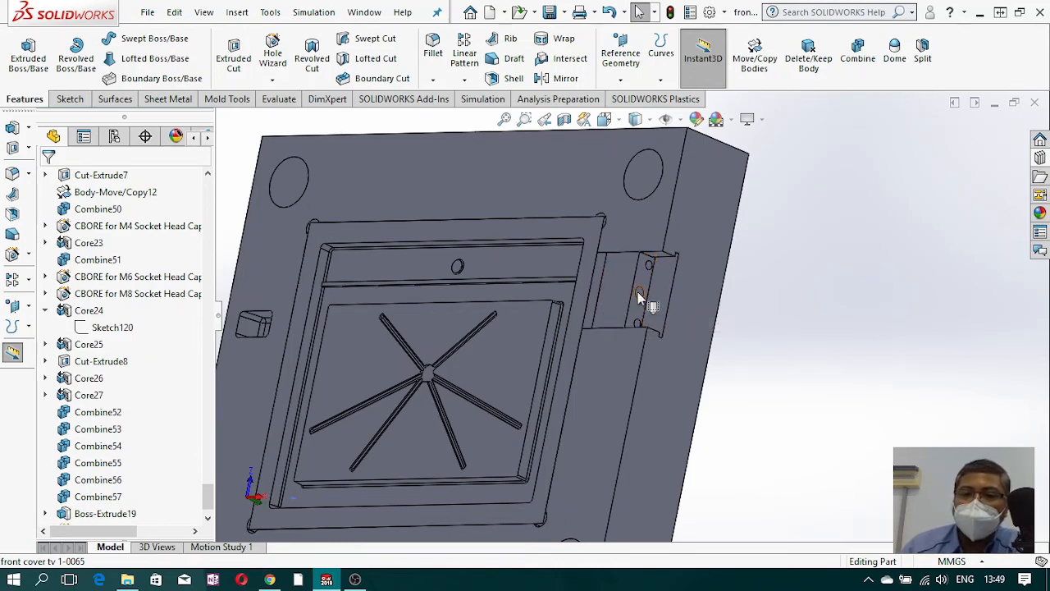
middle_click_drag(659, 311, 735, 221)
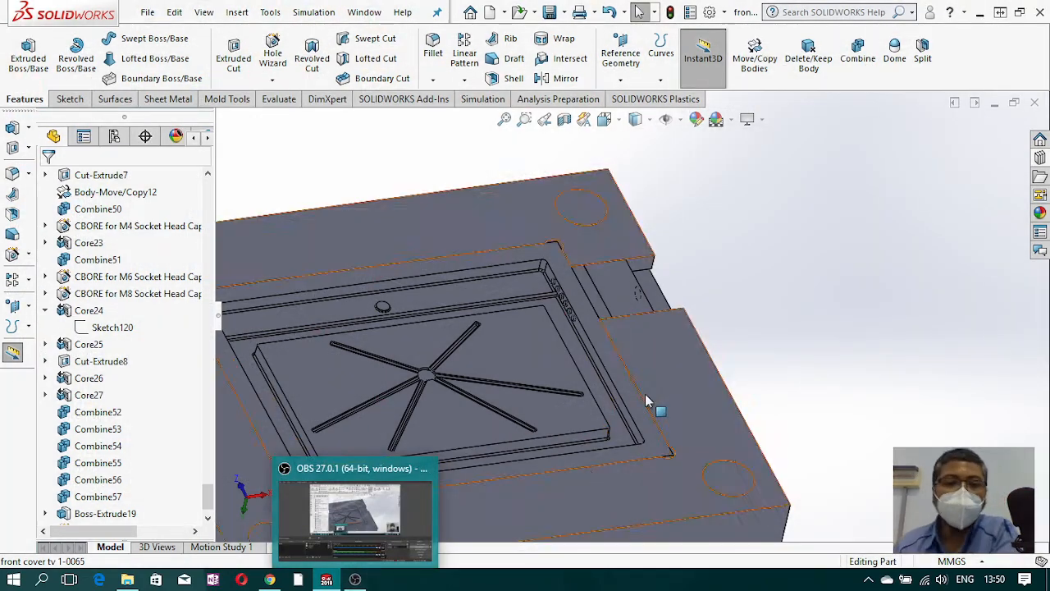
scroll(631, 332, "up", 5)
middle_click_drag(631, 332, 575, 388)
scroll(650, 330, "down", 4)
middle_click_drag(595, 319, 569, 410)
scroll(589, 305, "up", 3)
scroll(589, 300, "down", 3)
scroll(571, 273, "up", 3)
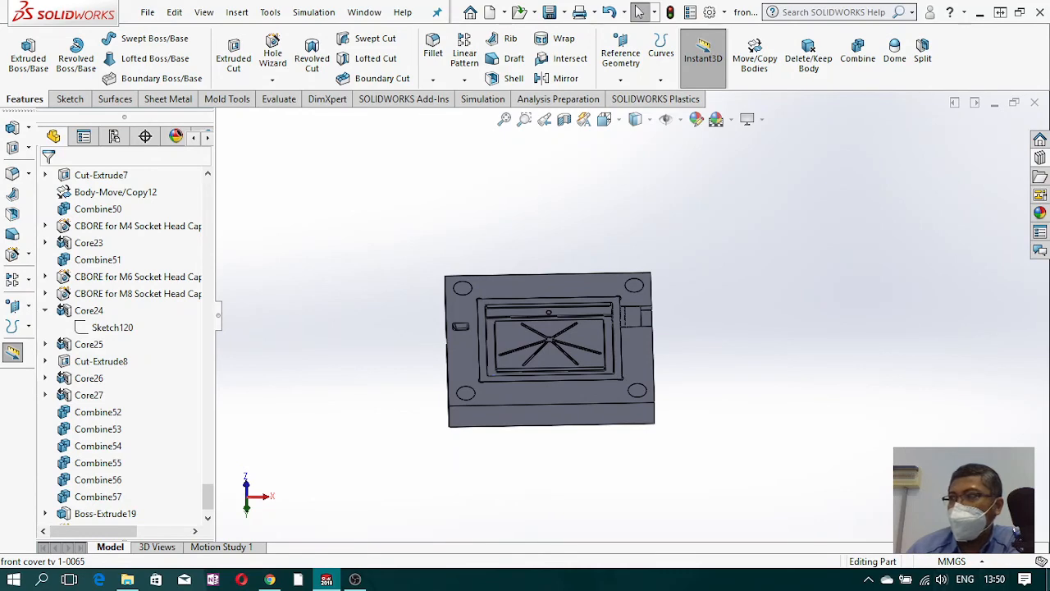